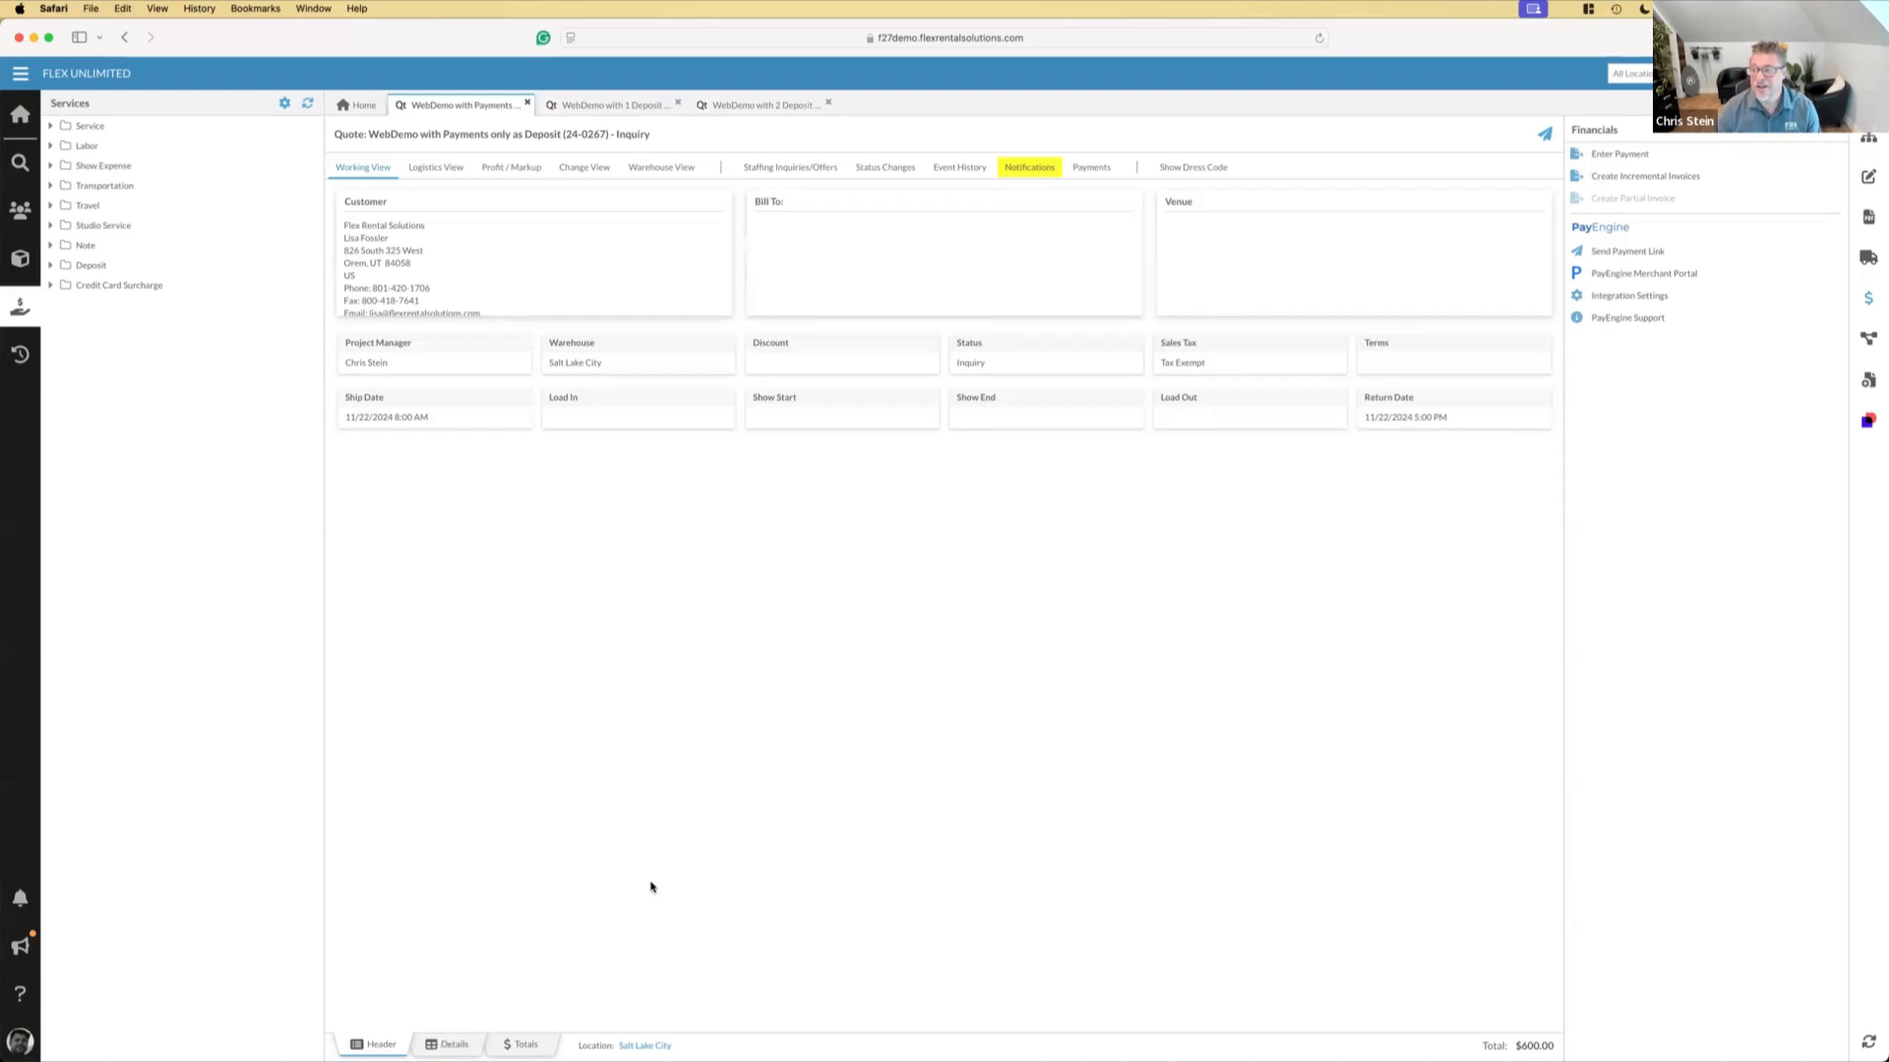
Send the client a PayEngine payment link from the quote for 300 with the description "Deposit for Services"
click(451, 1044)
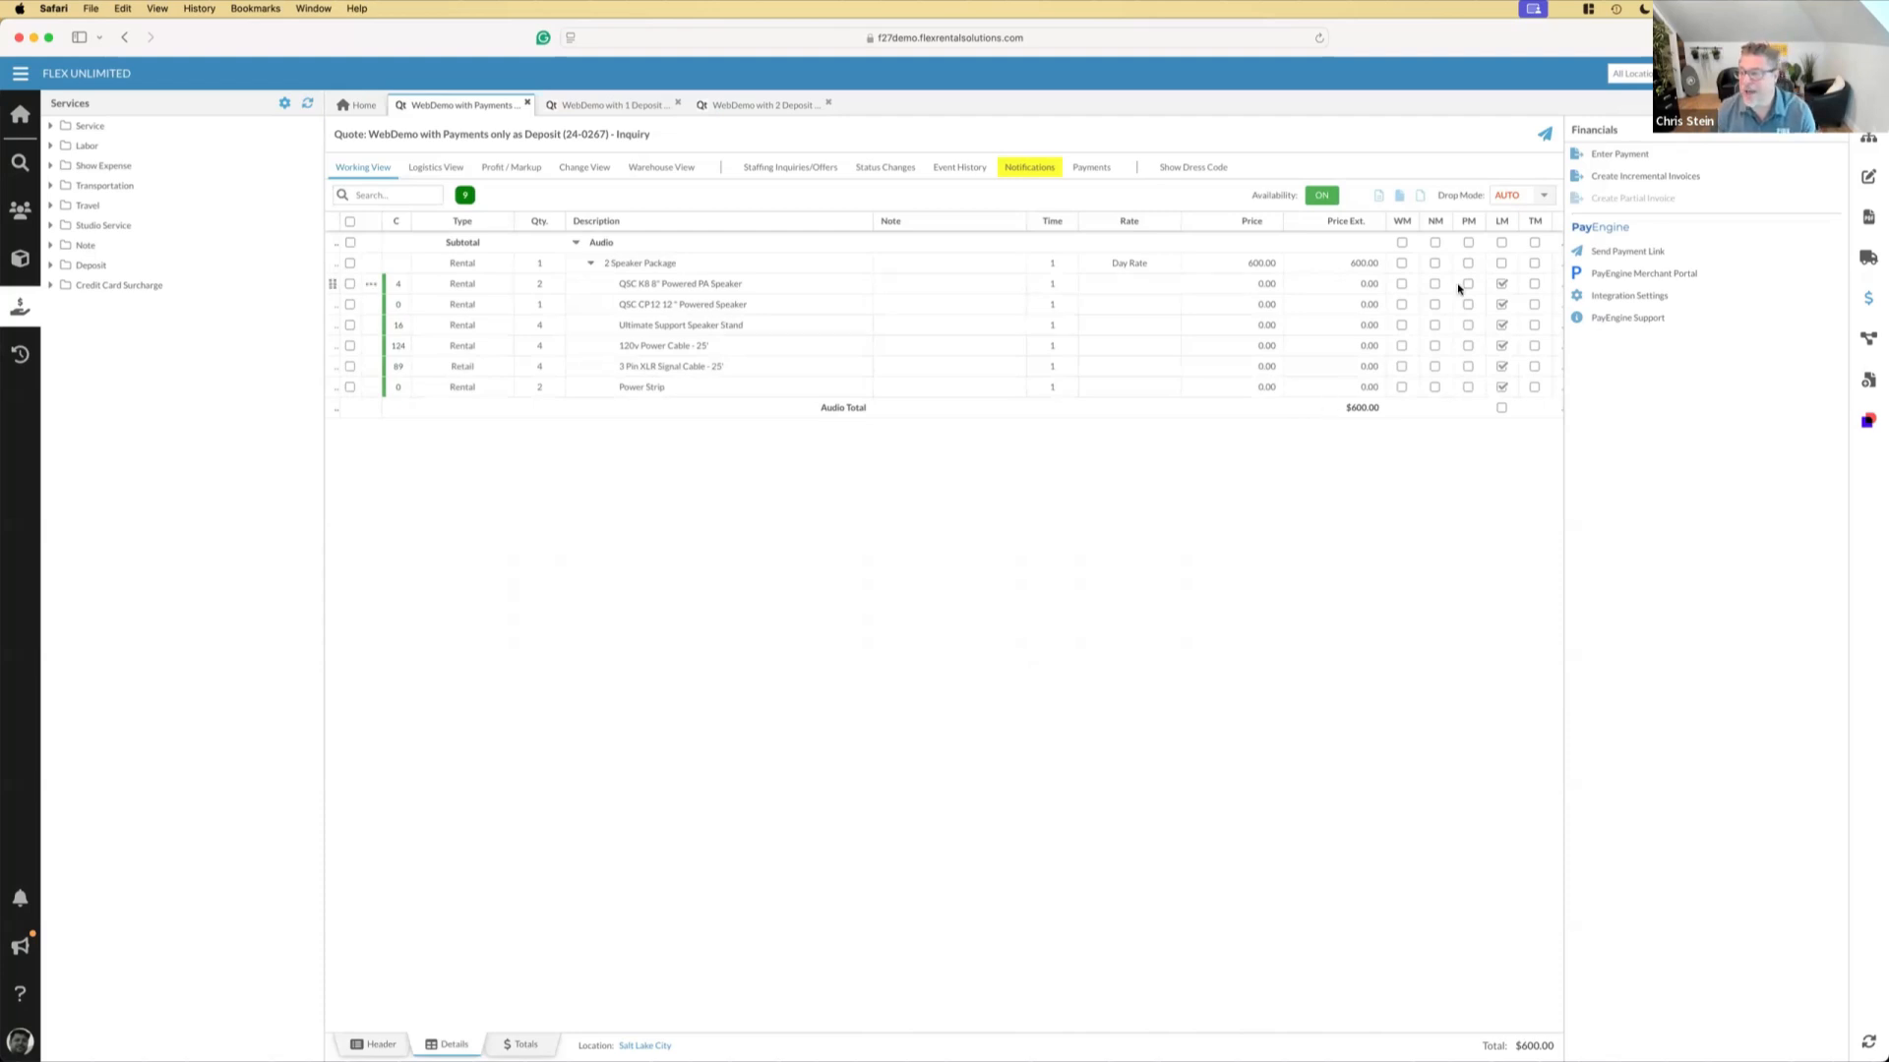
click(1649, 254)
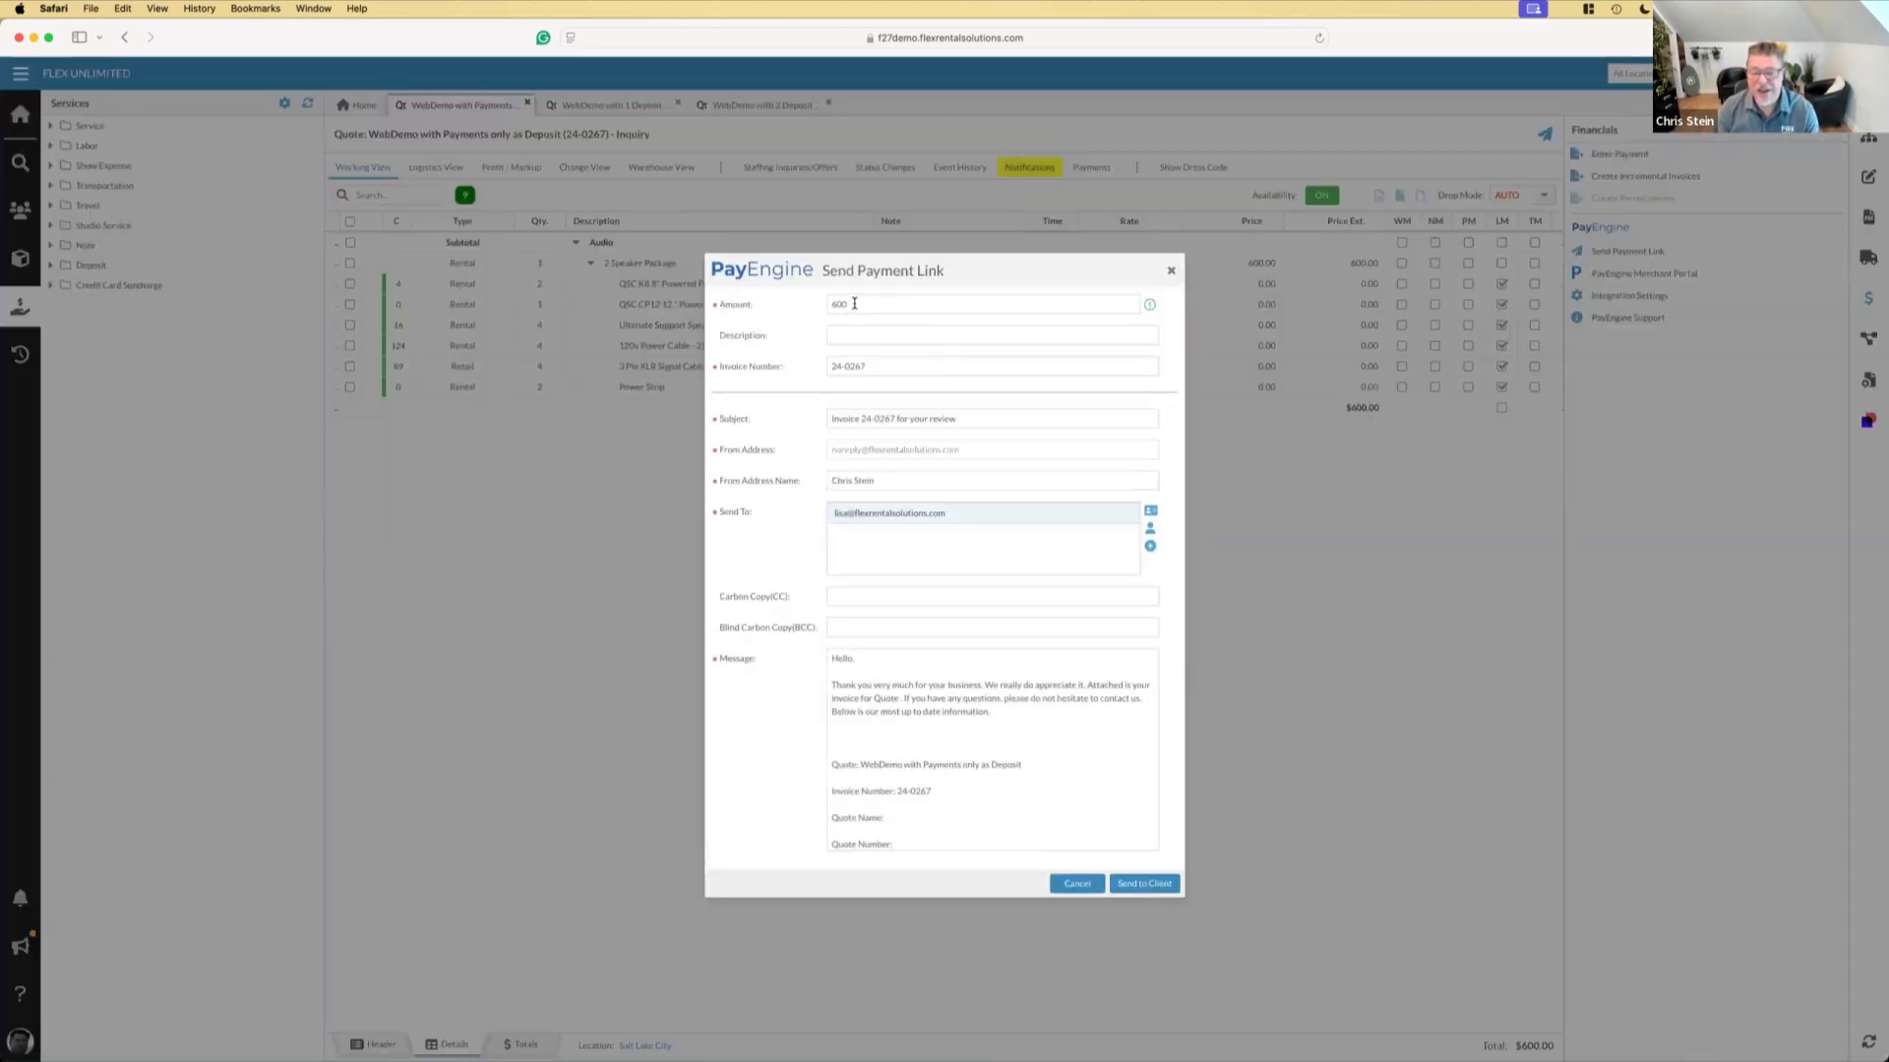
drag(854, 304, 813, 308)
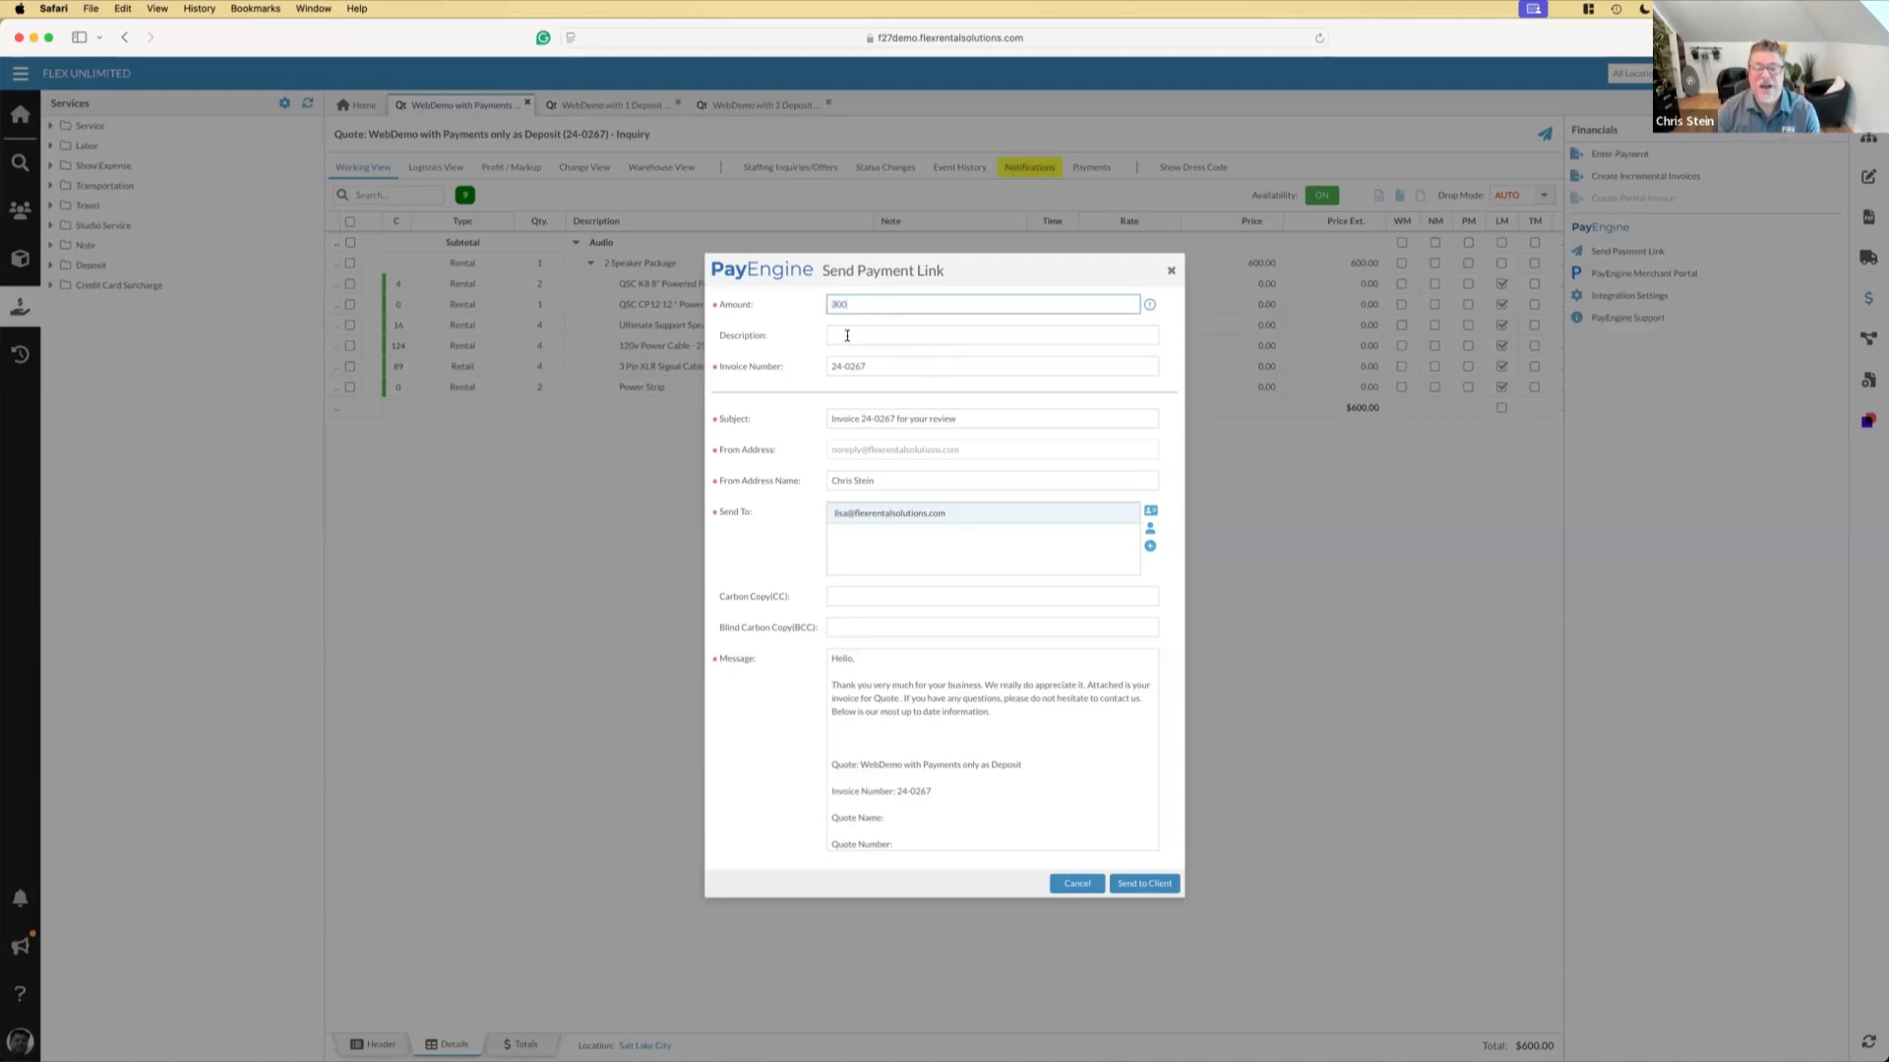
click(848, 335)
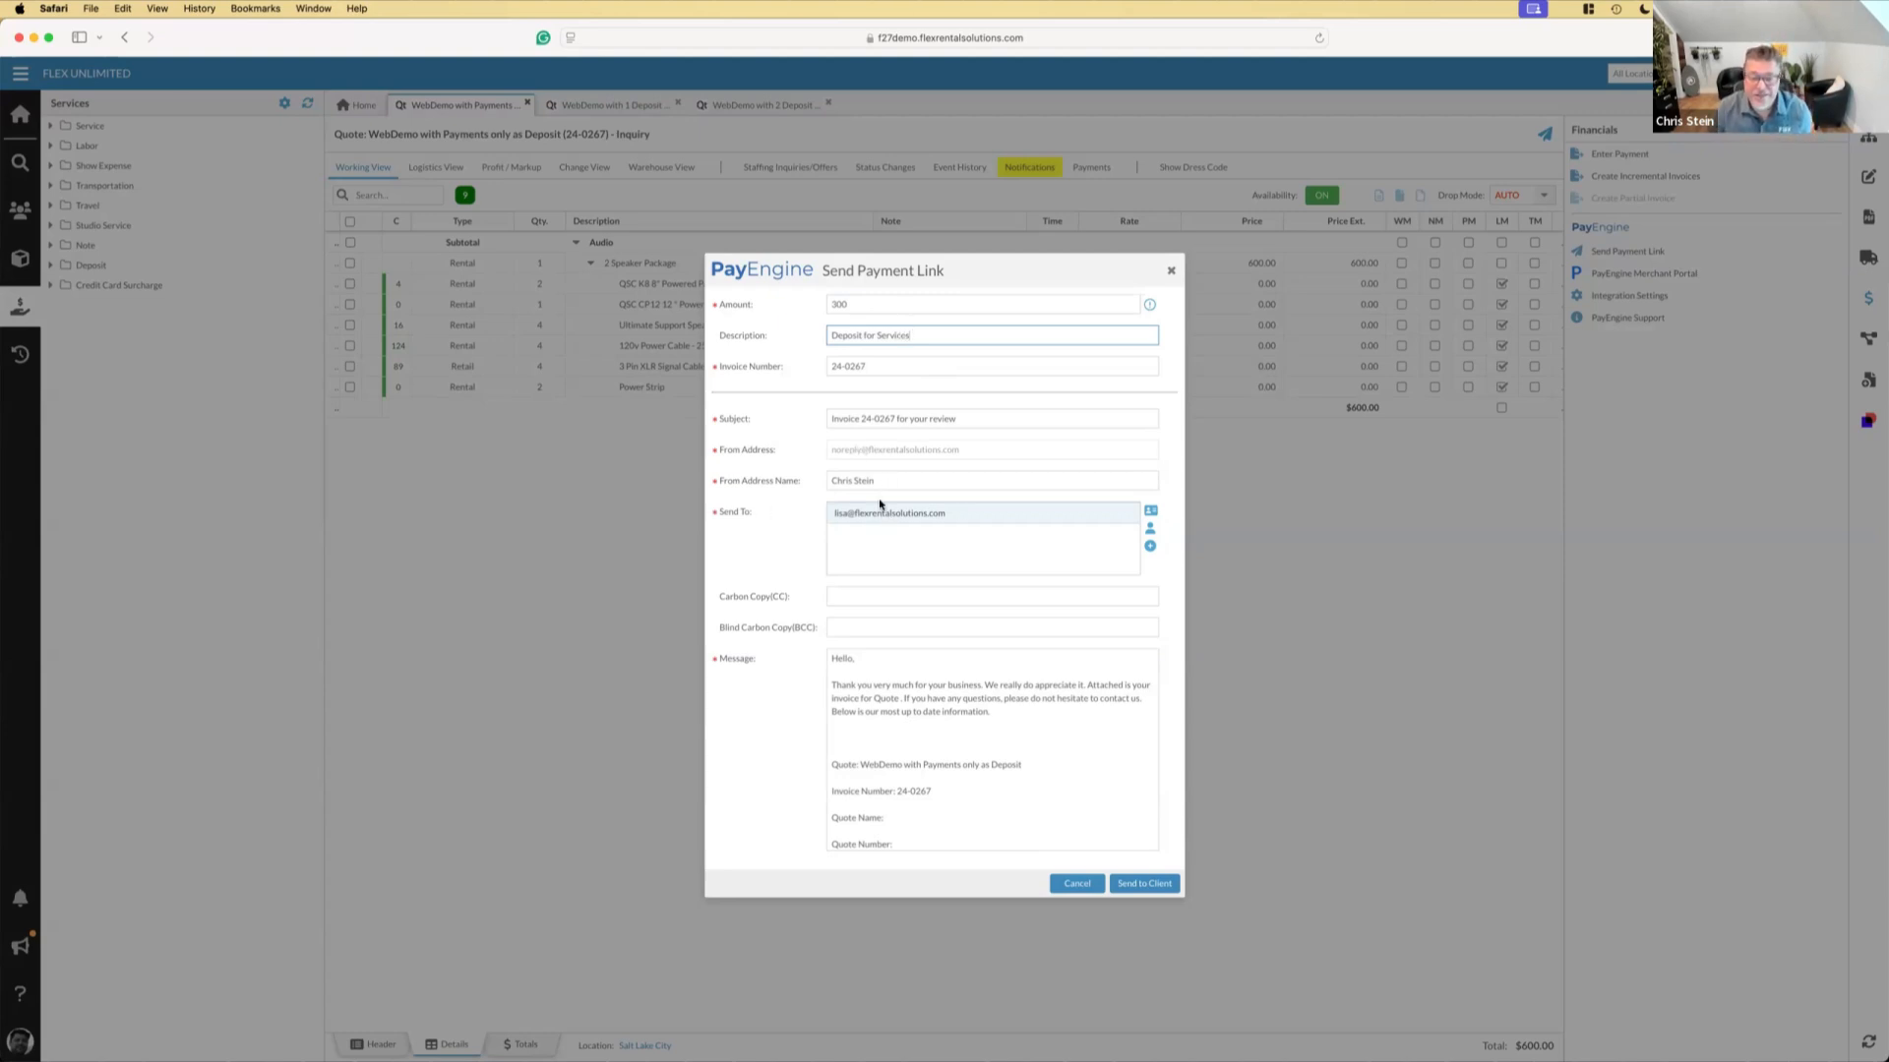
click(1144, 885)
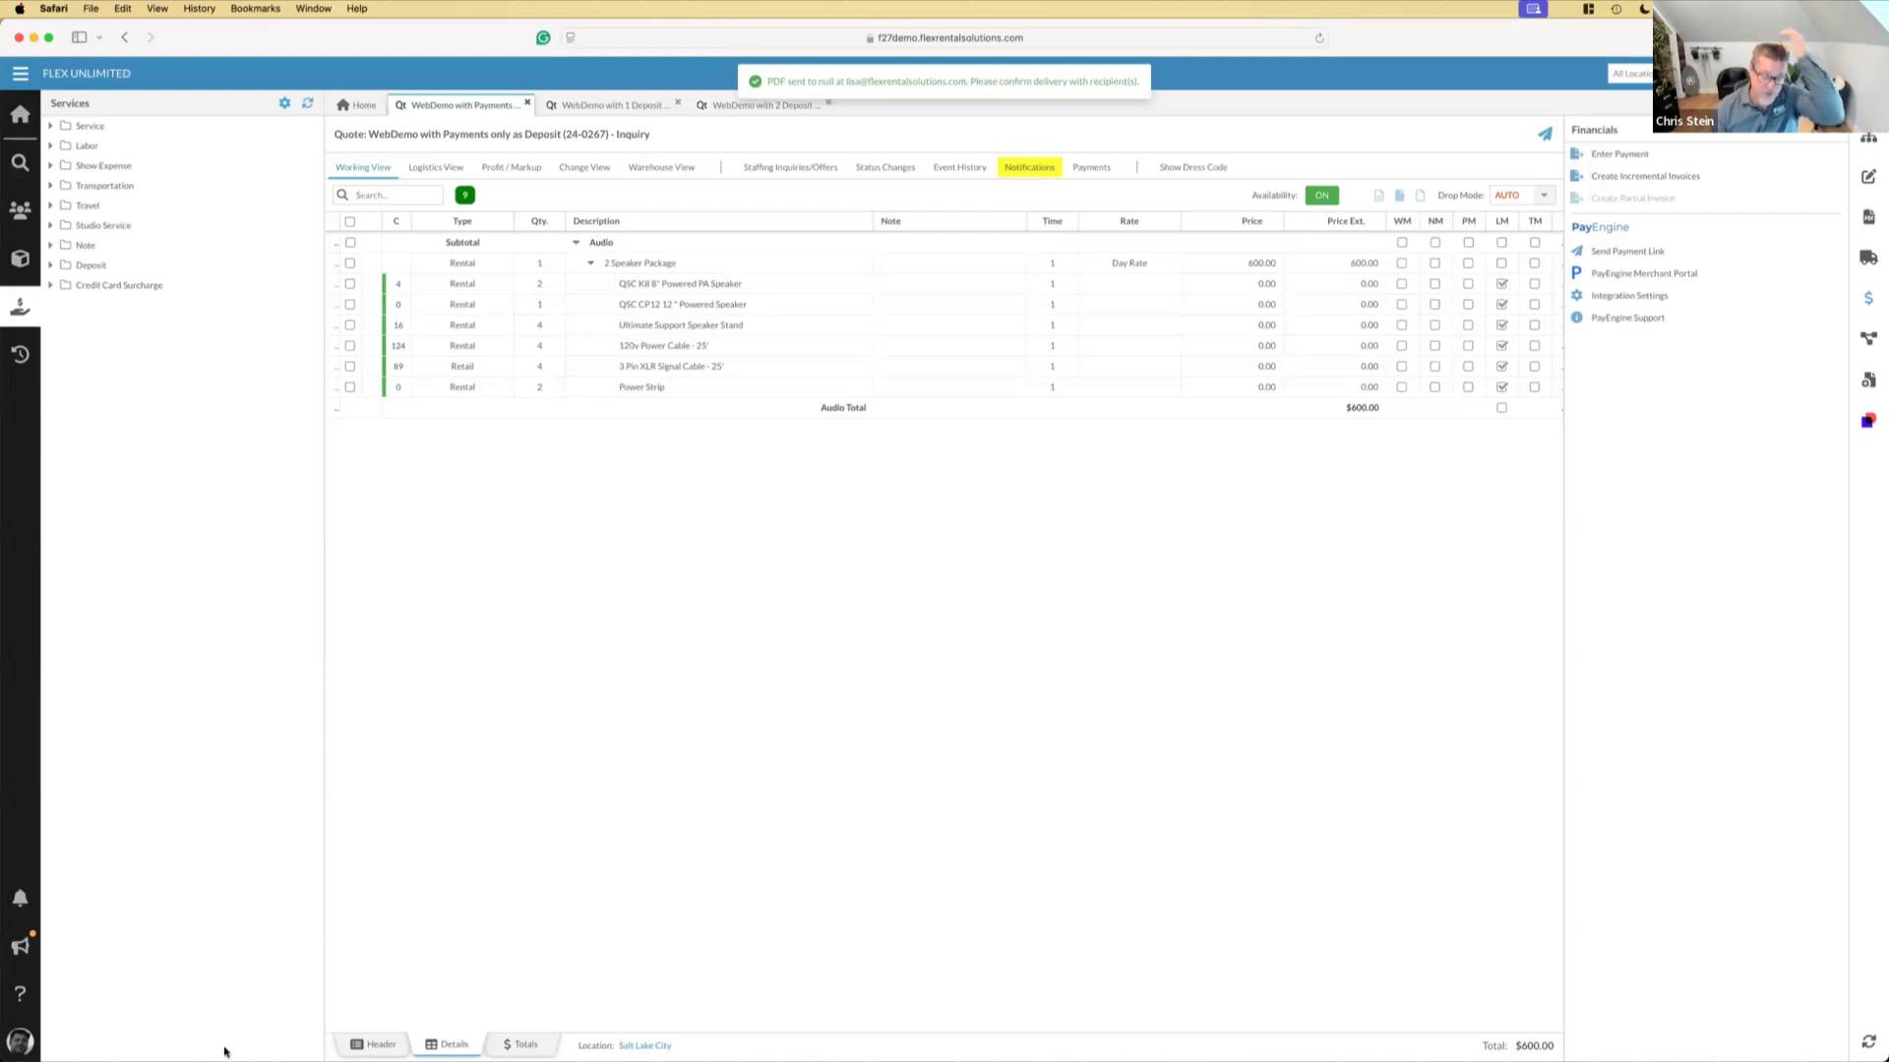
Switch to Front, open the "Test Job with Staffing" invoice email, and view its payment link page before closing it
mouse_move(304, 1054)
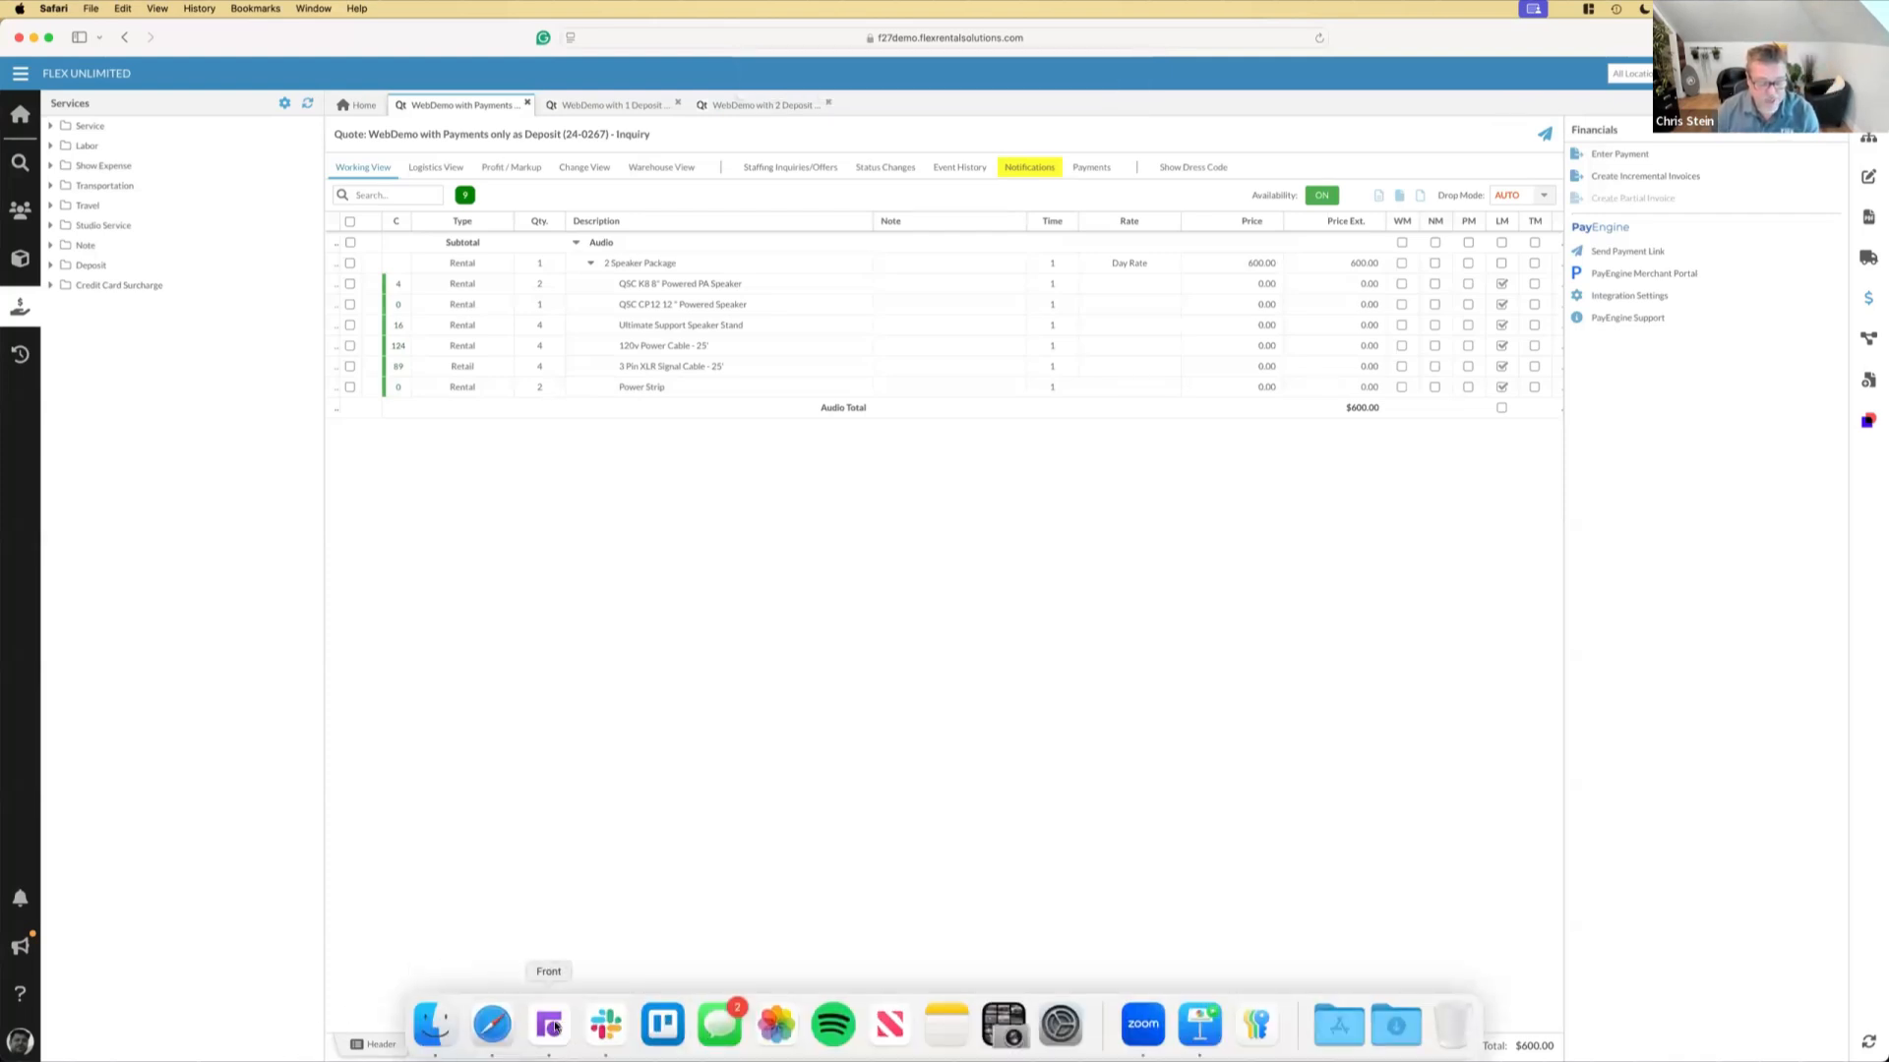
click(549, 1025)
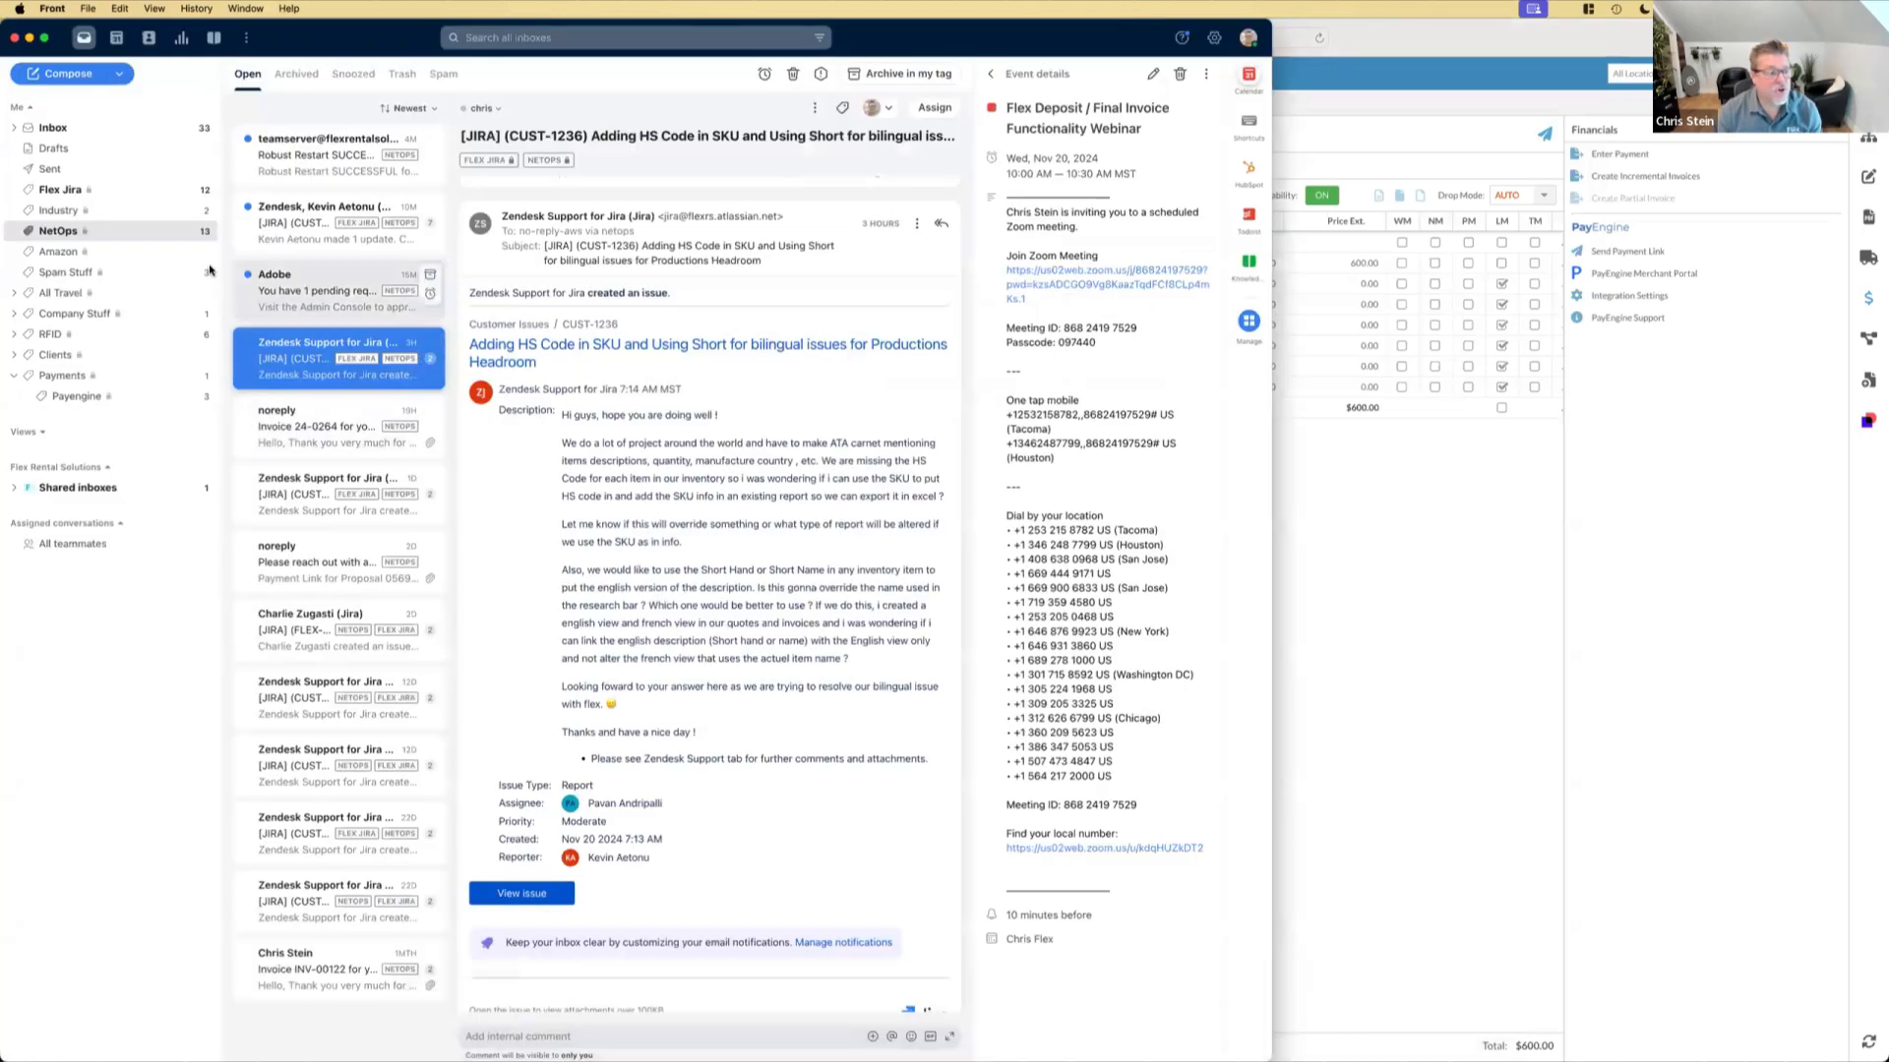
click(325, 426)
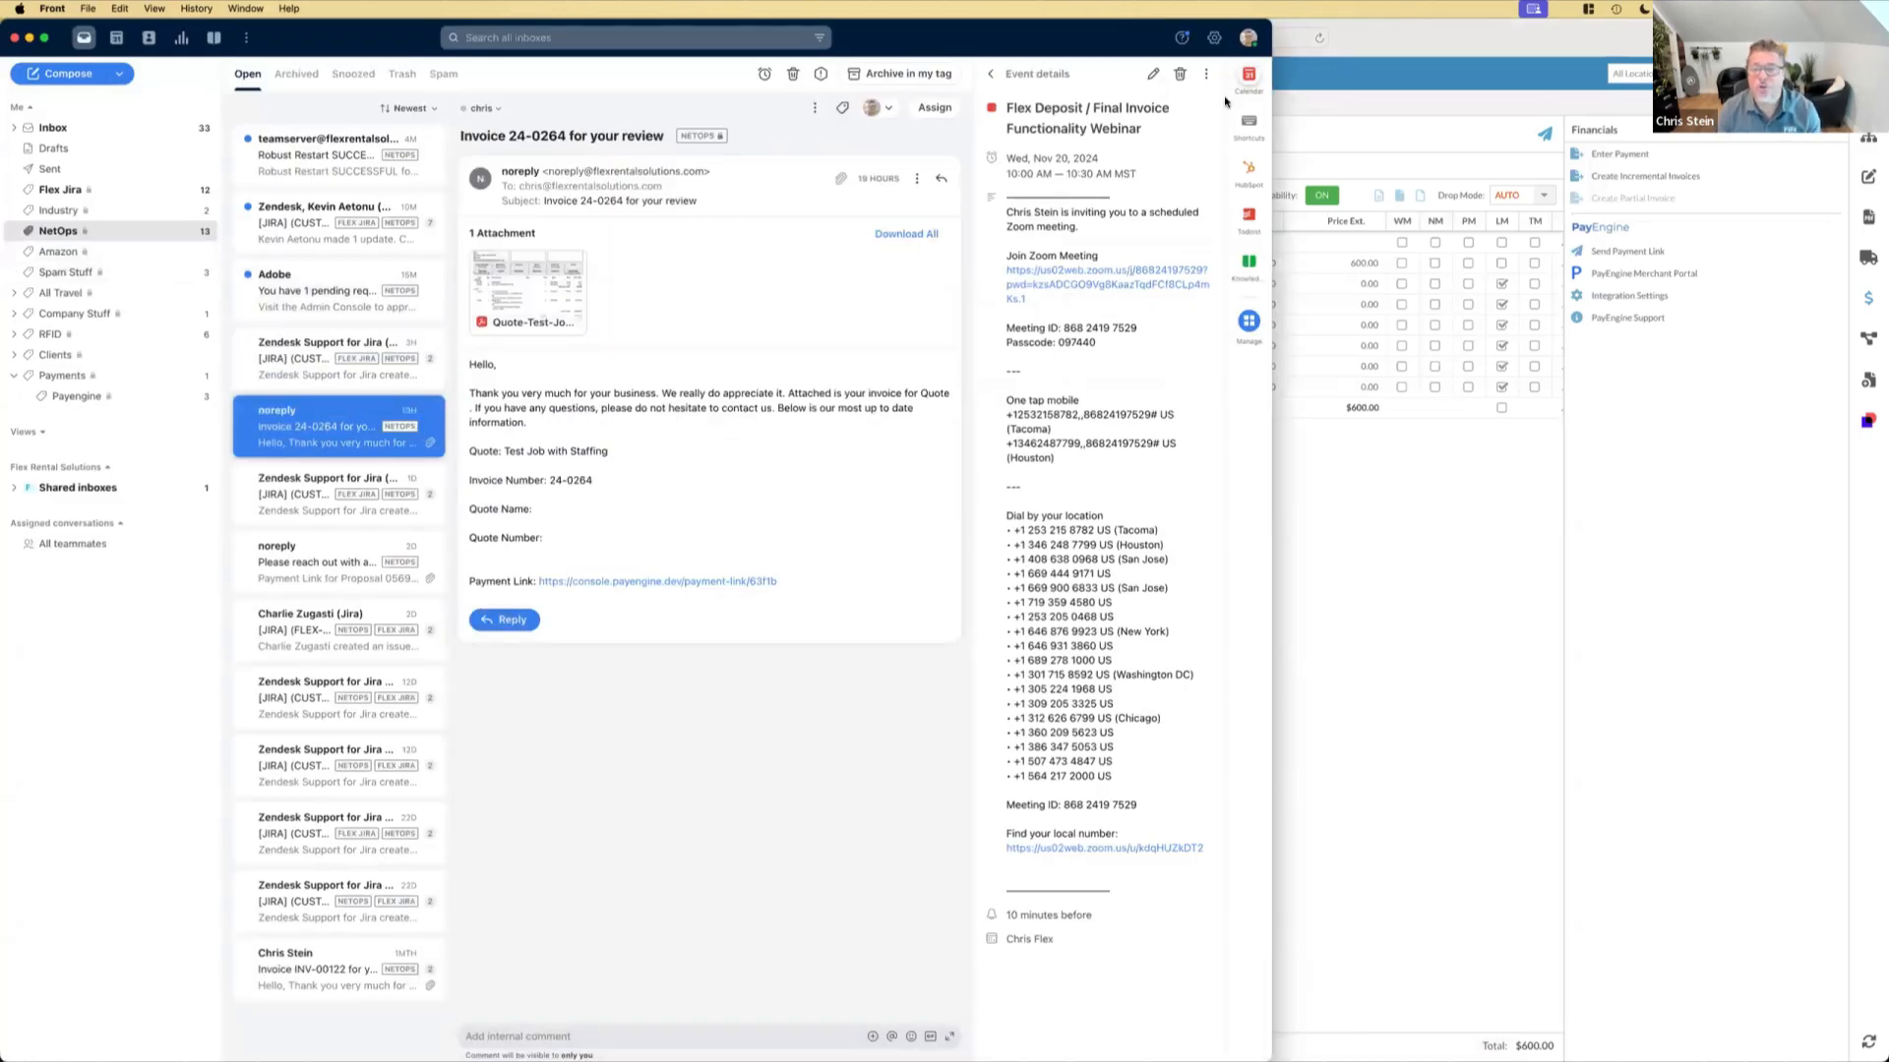
drag(1272, 105, 1719, 104)
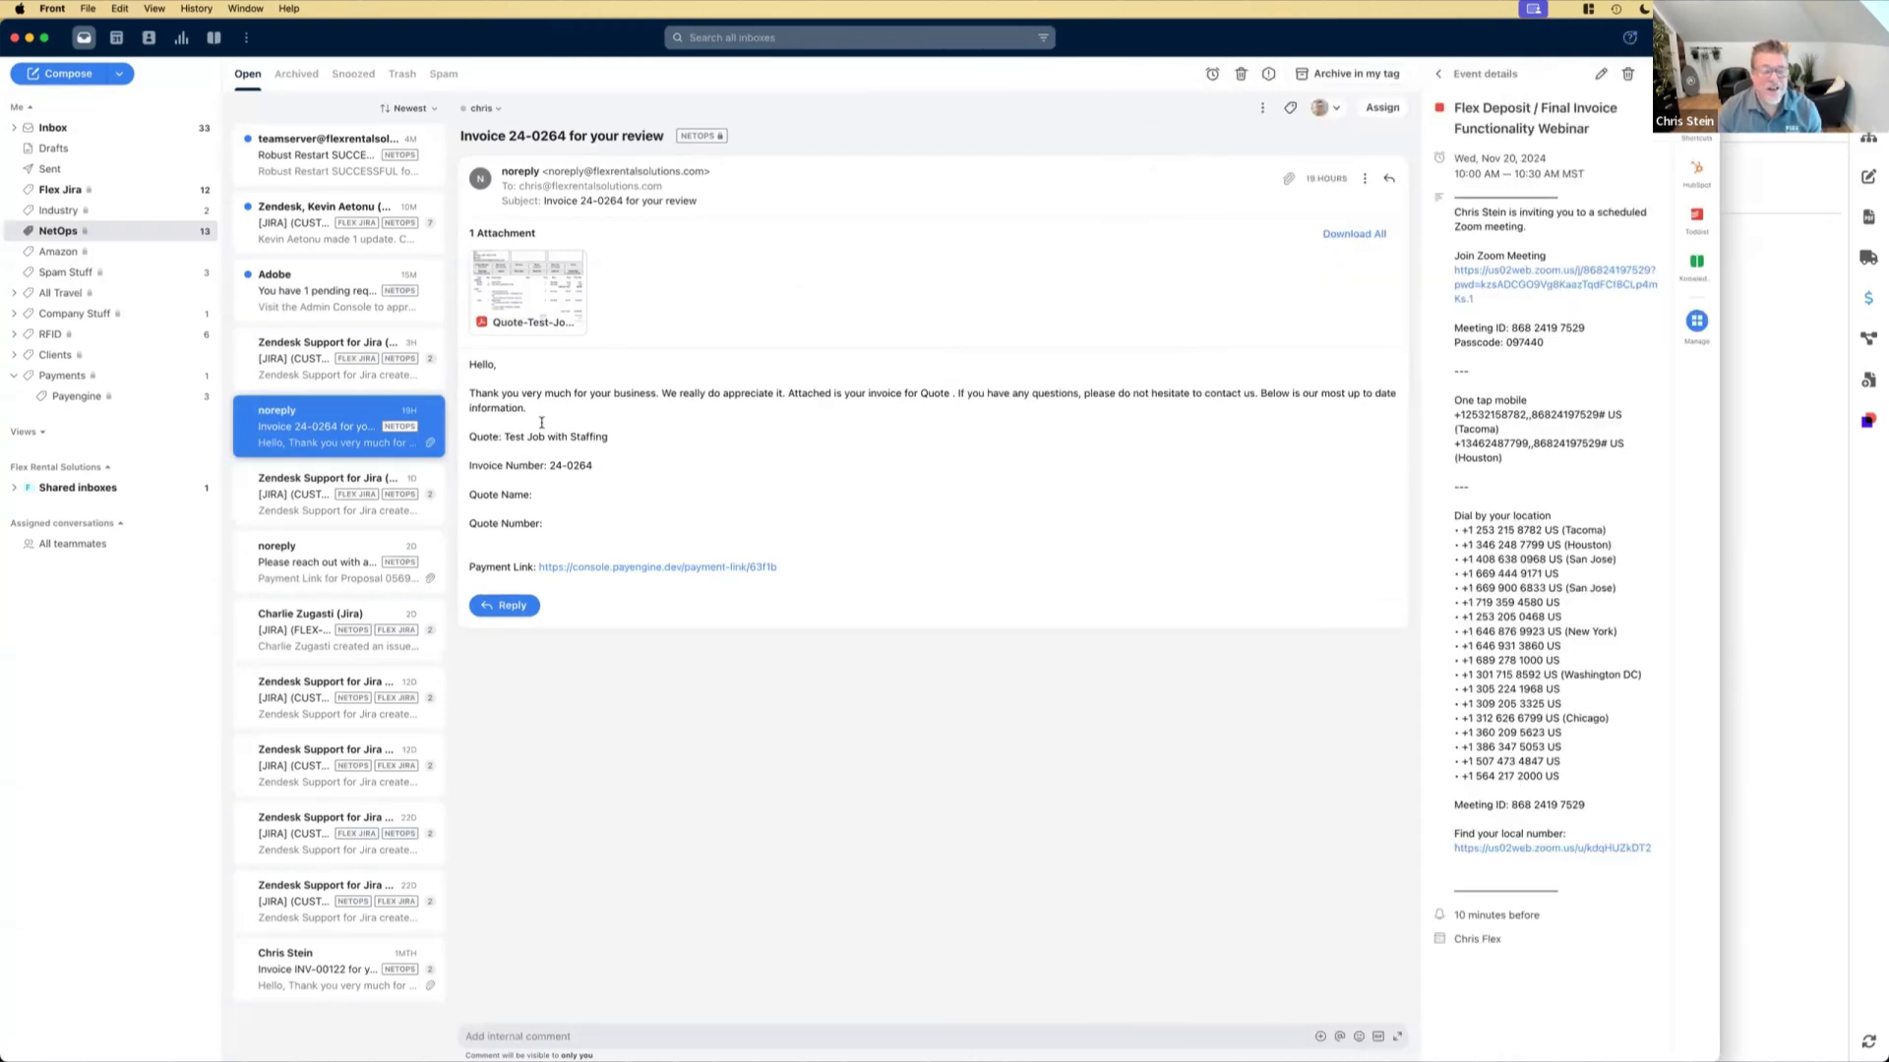
mouse_move(539, 267)
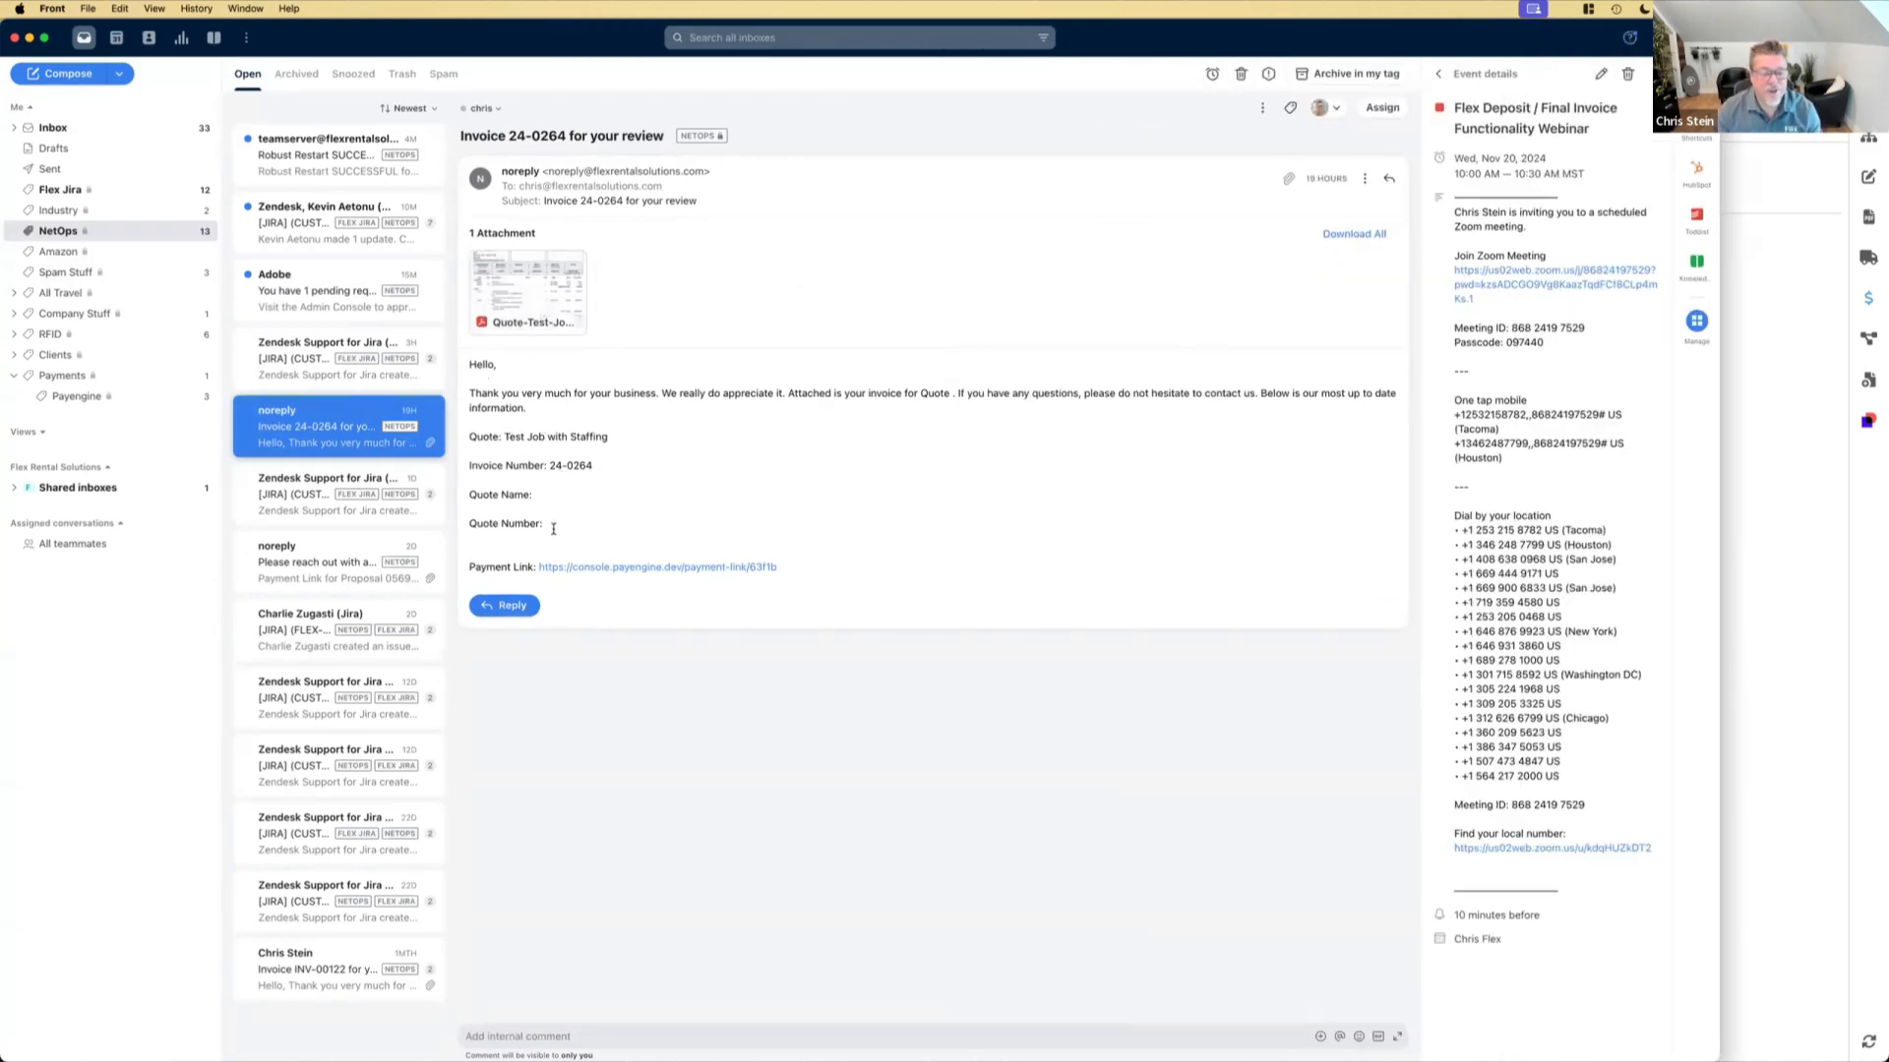
click(644, 567)
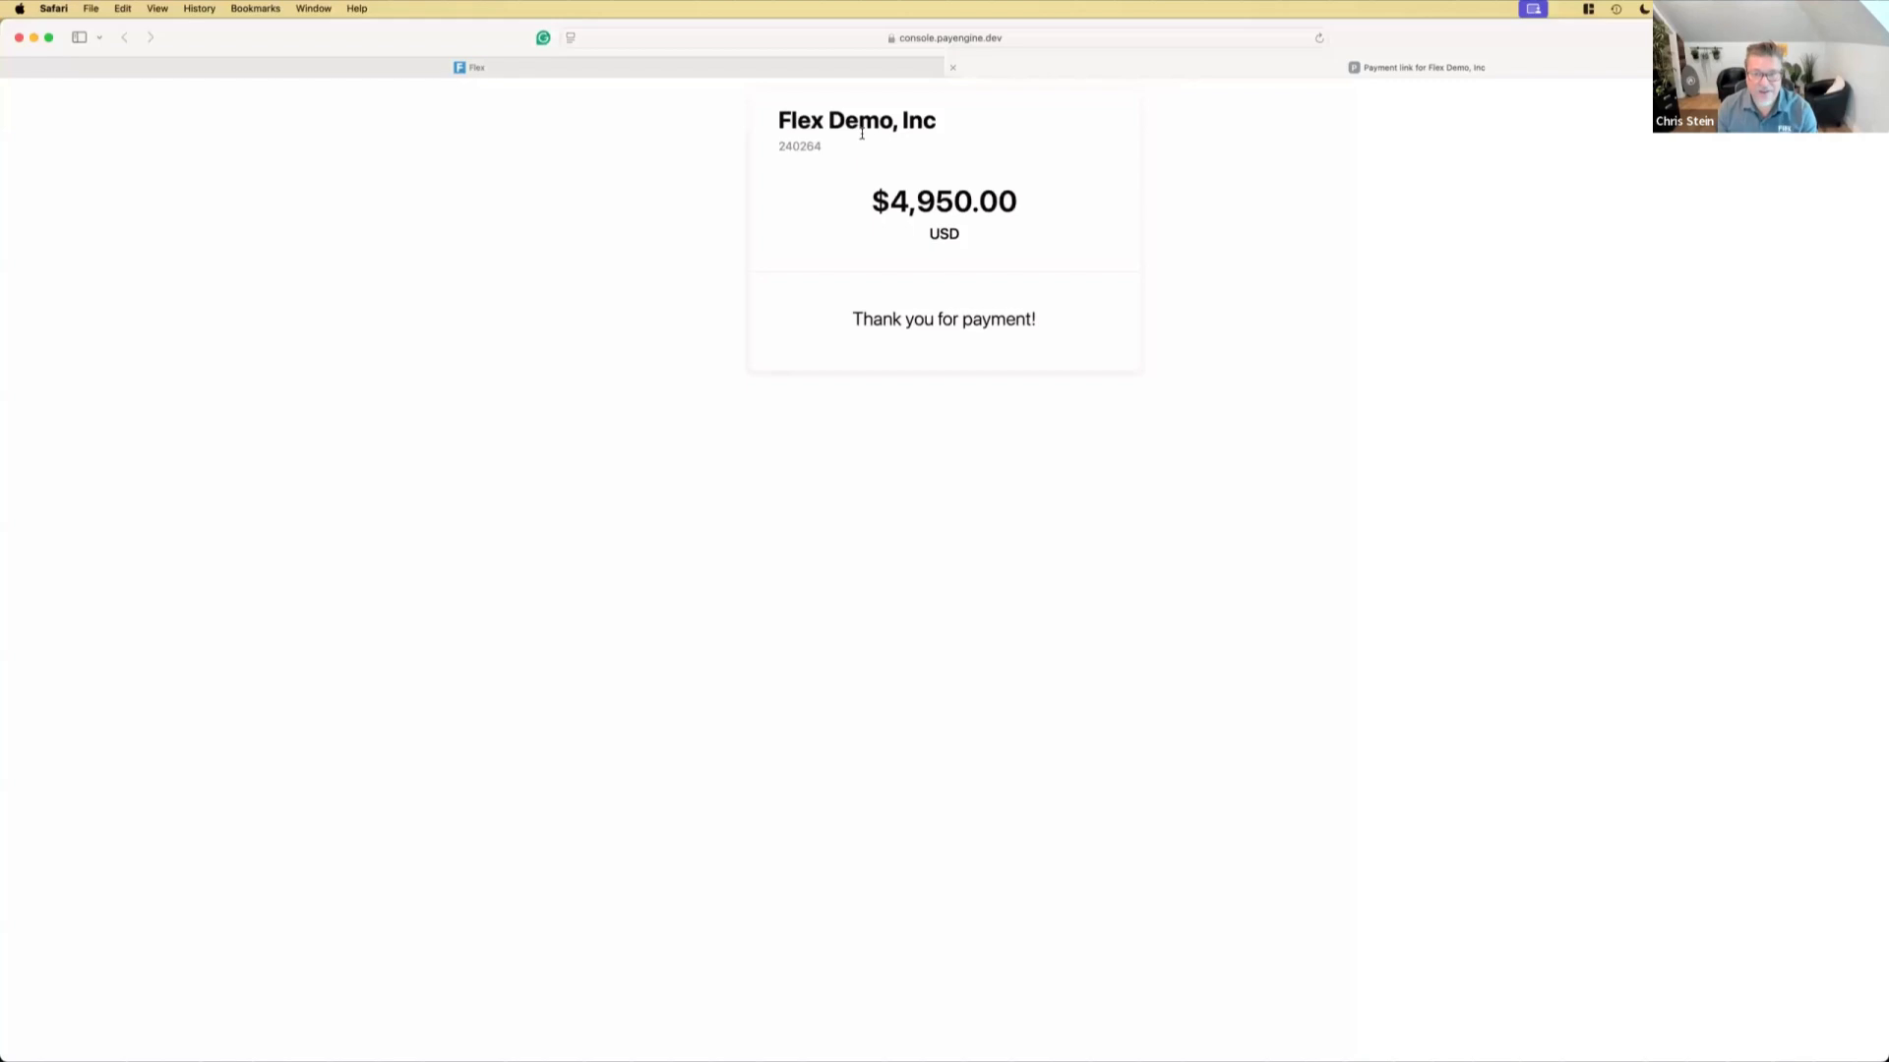
click(953, 67)
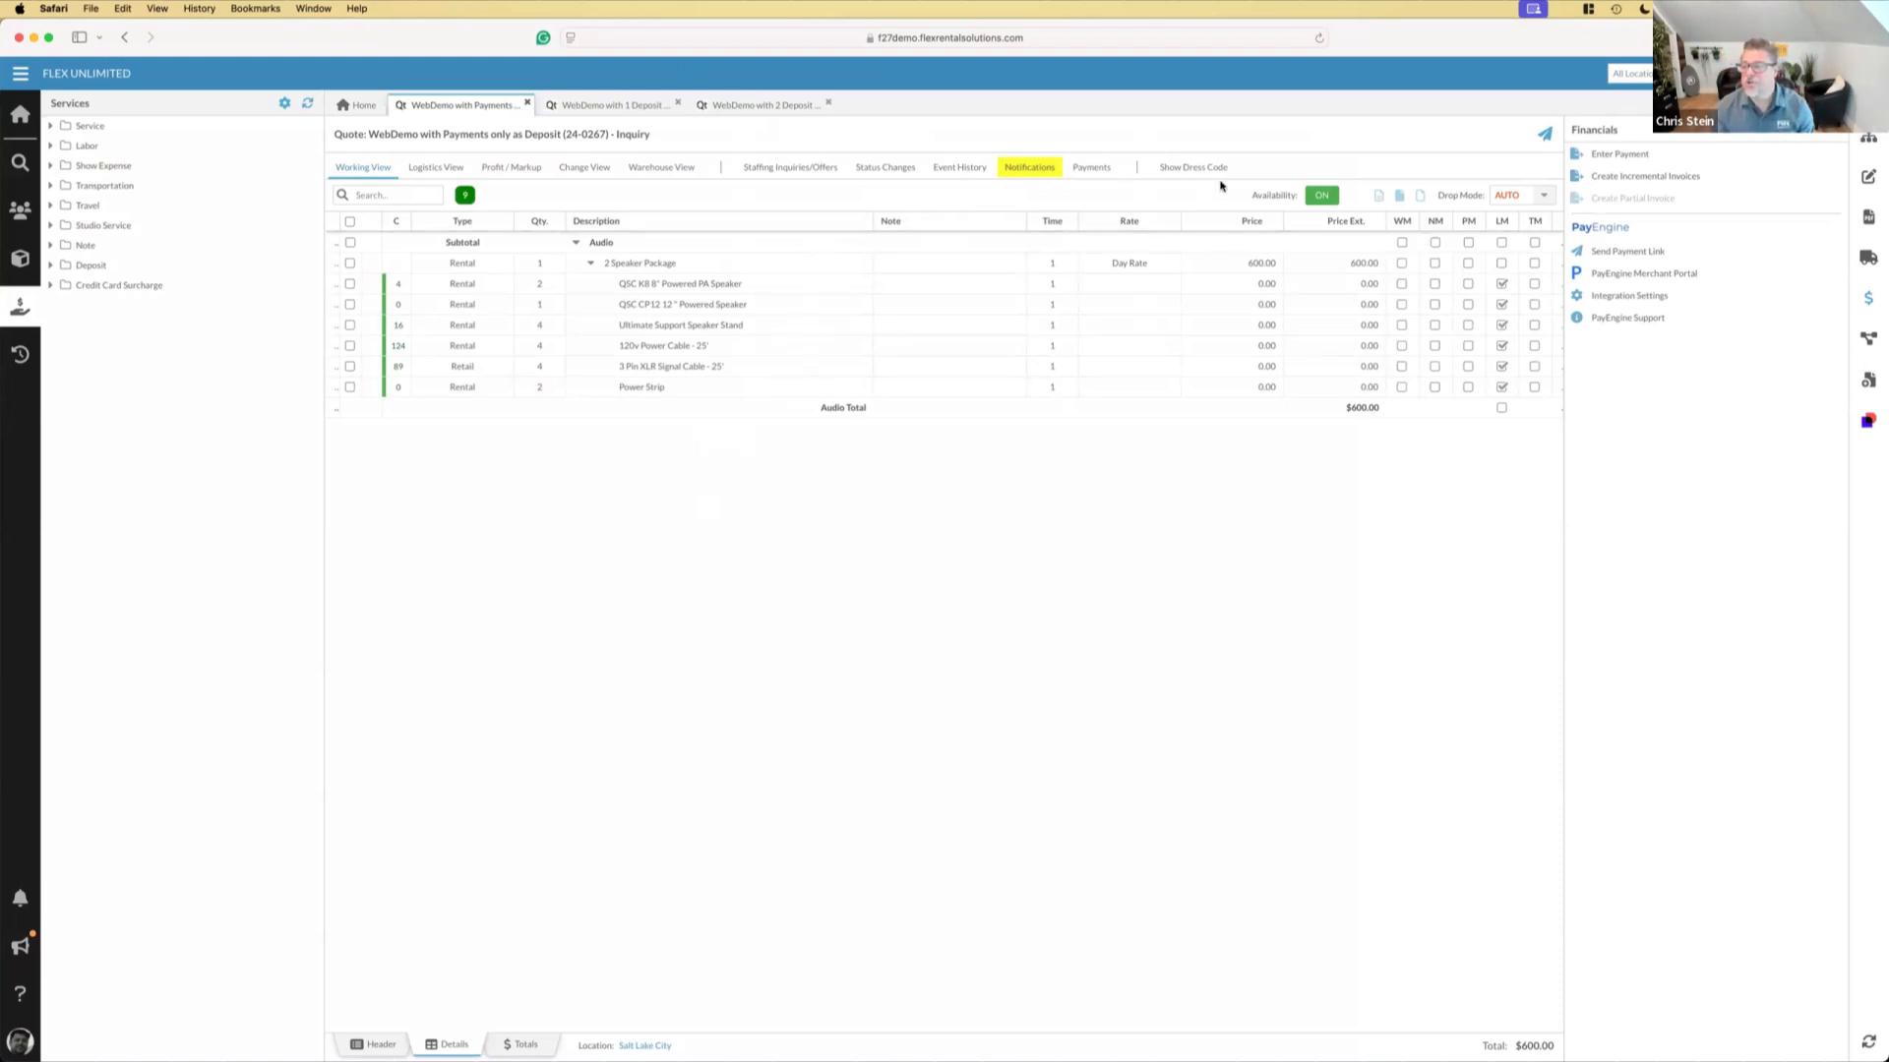
Check the recent notifications and the Payment Links list in the PayEngine integration settings for the deposit payment
click(20, 900)
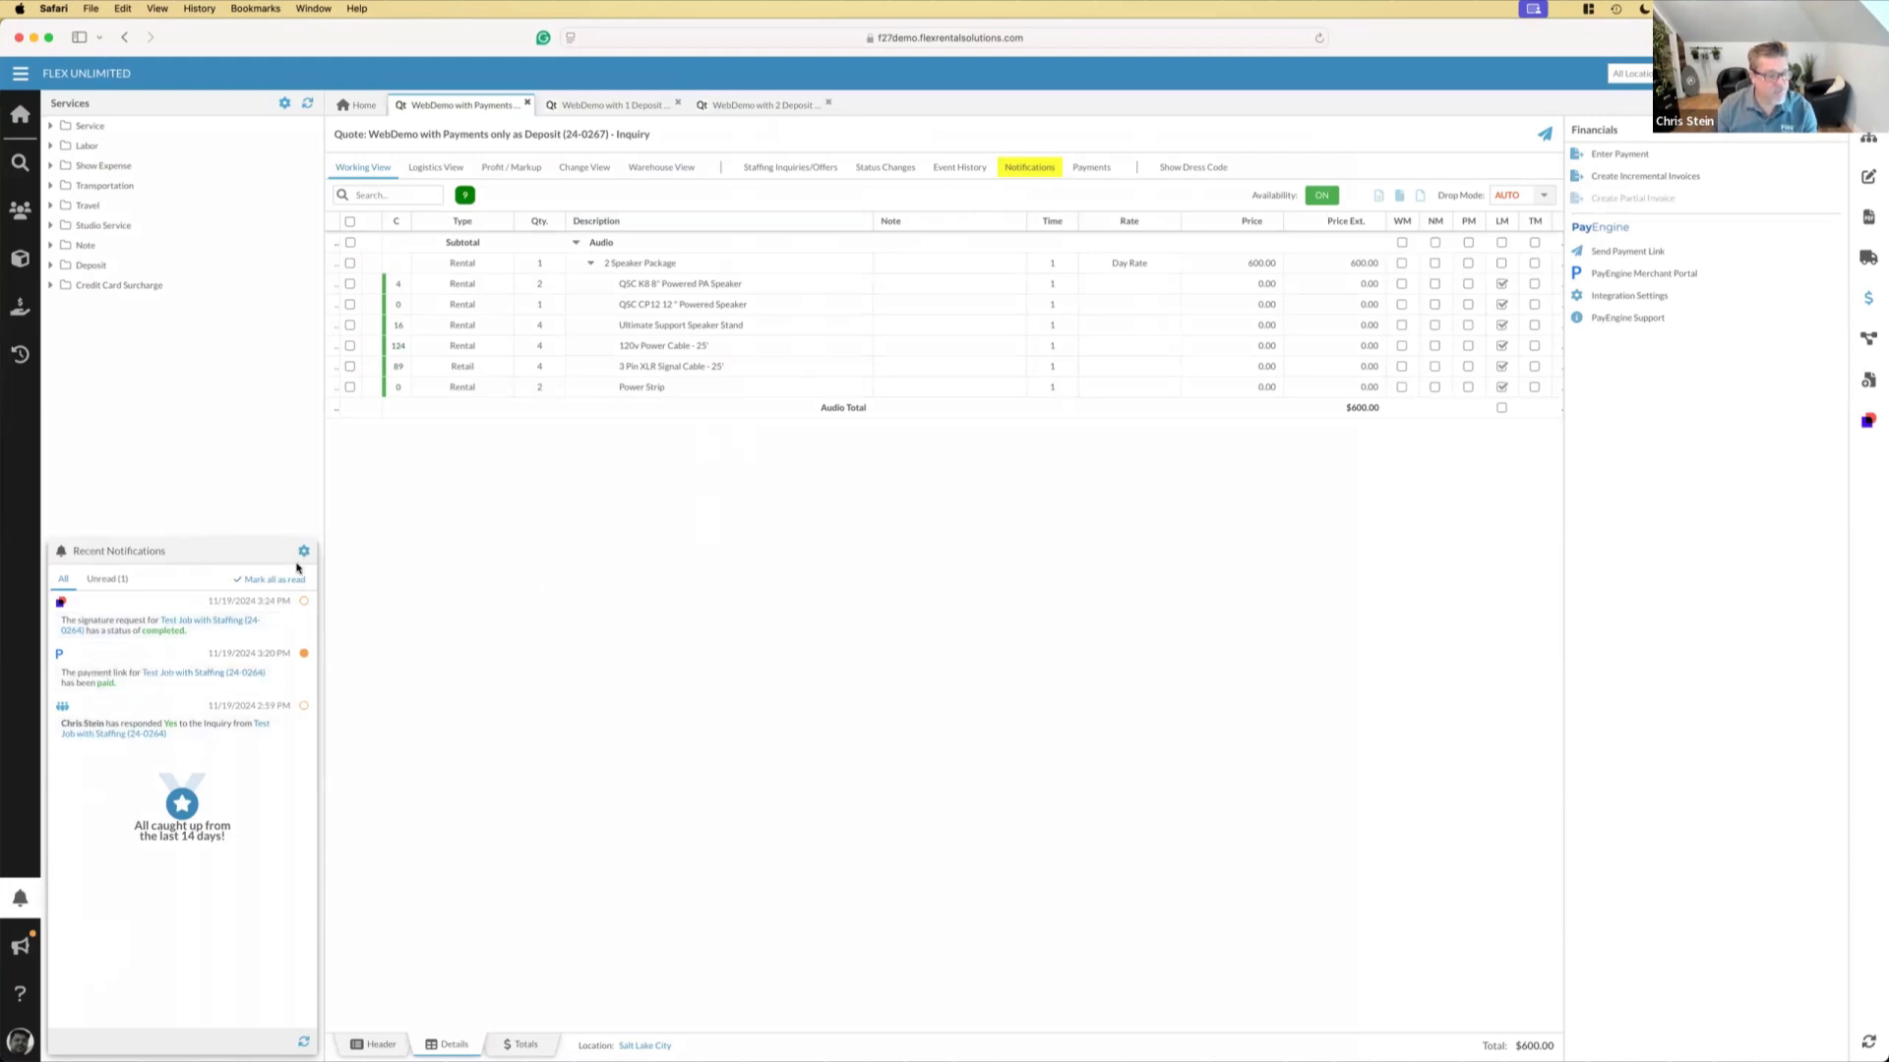
click(304, 1042)
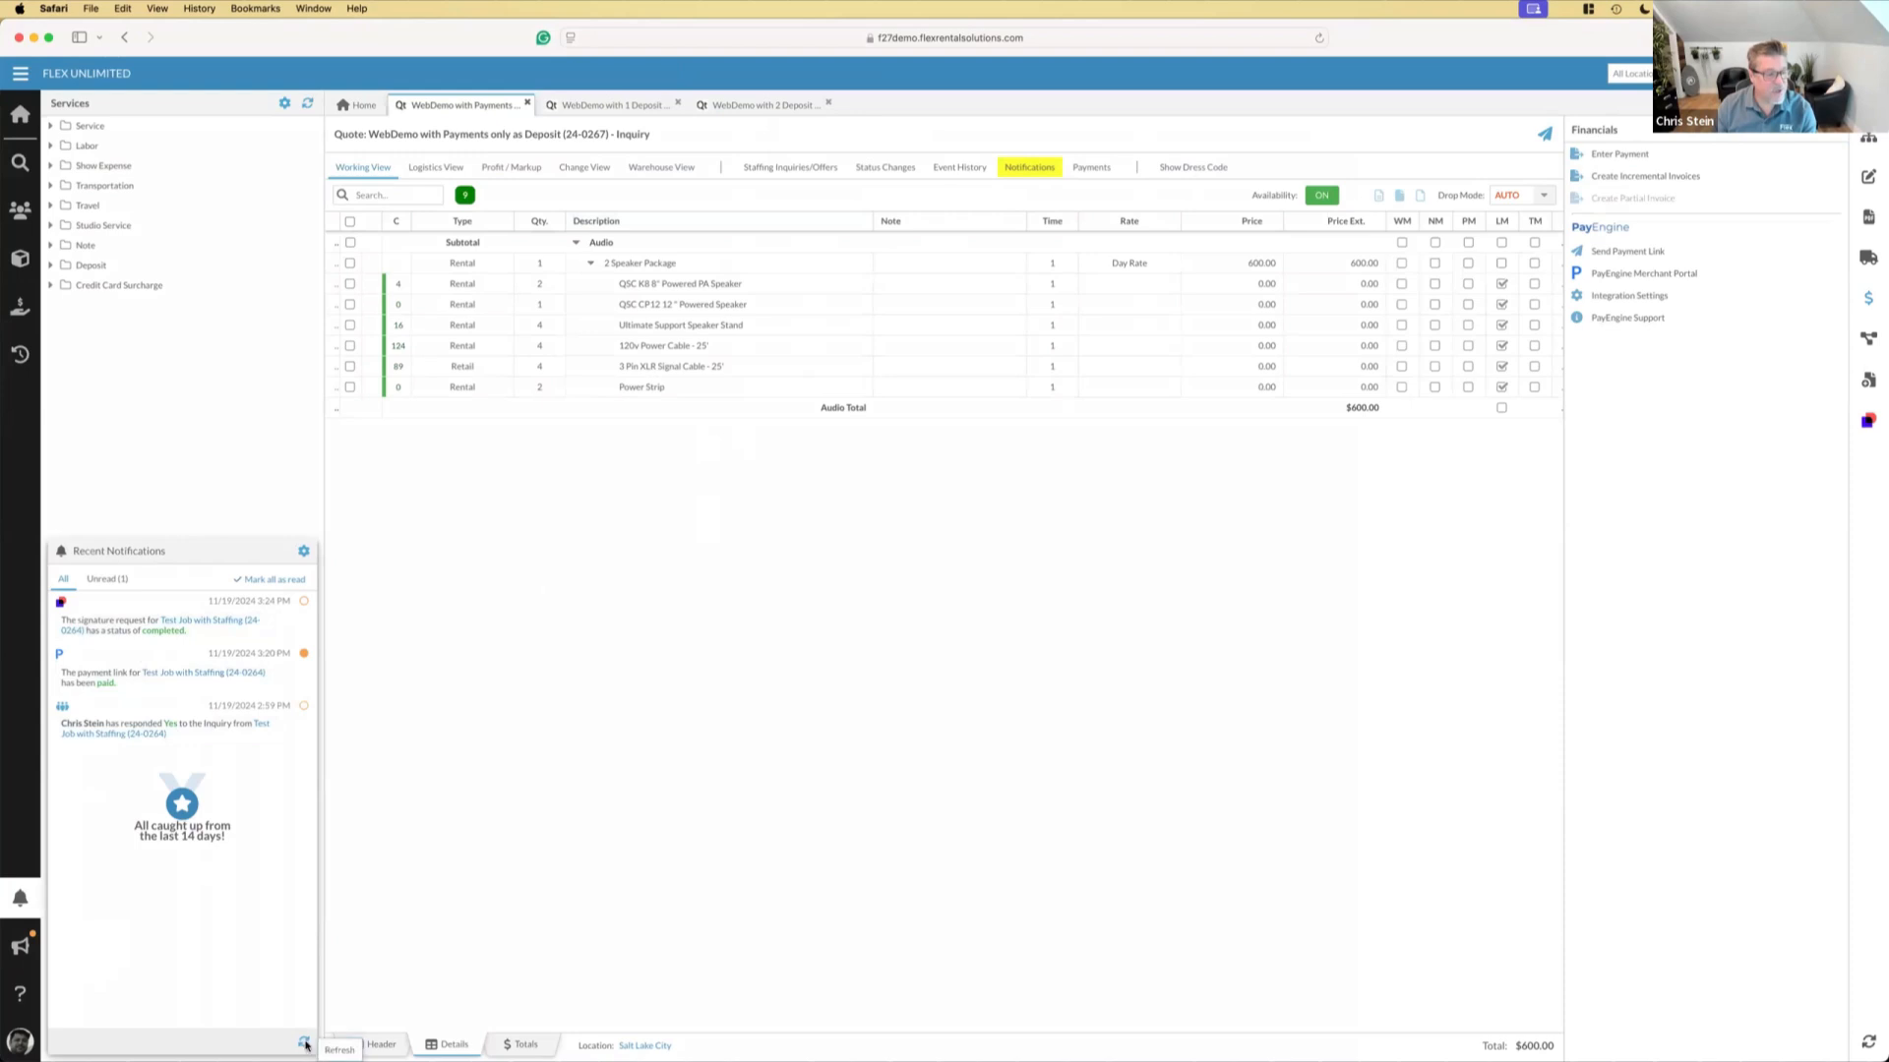
click(20, 72)
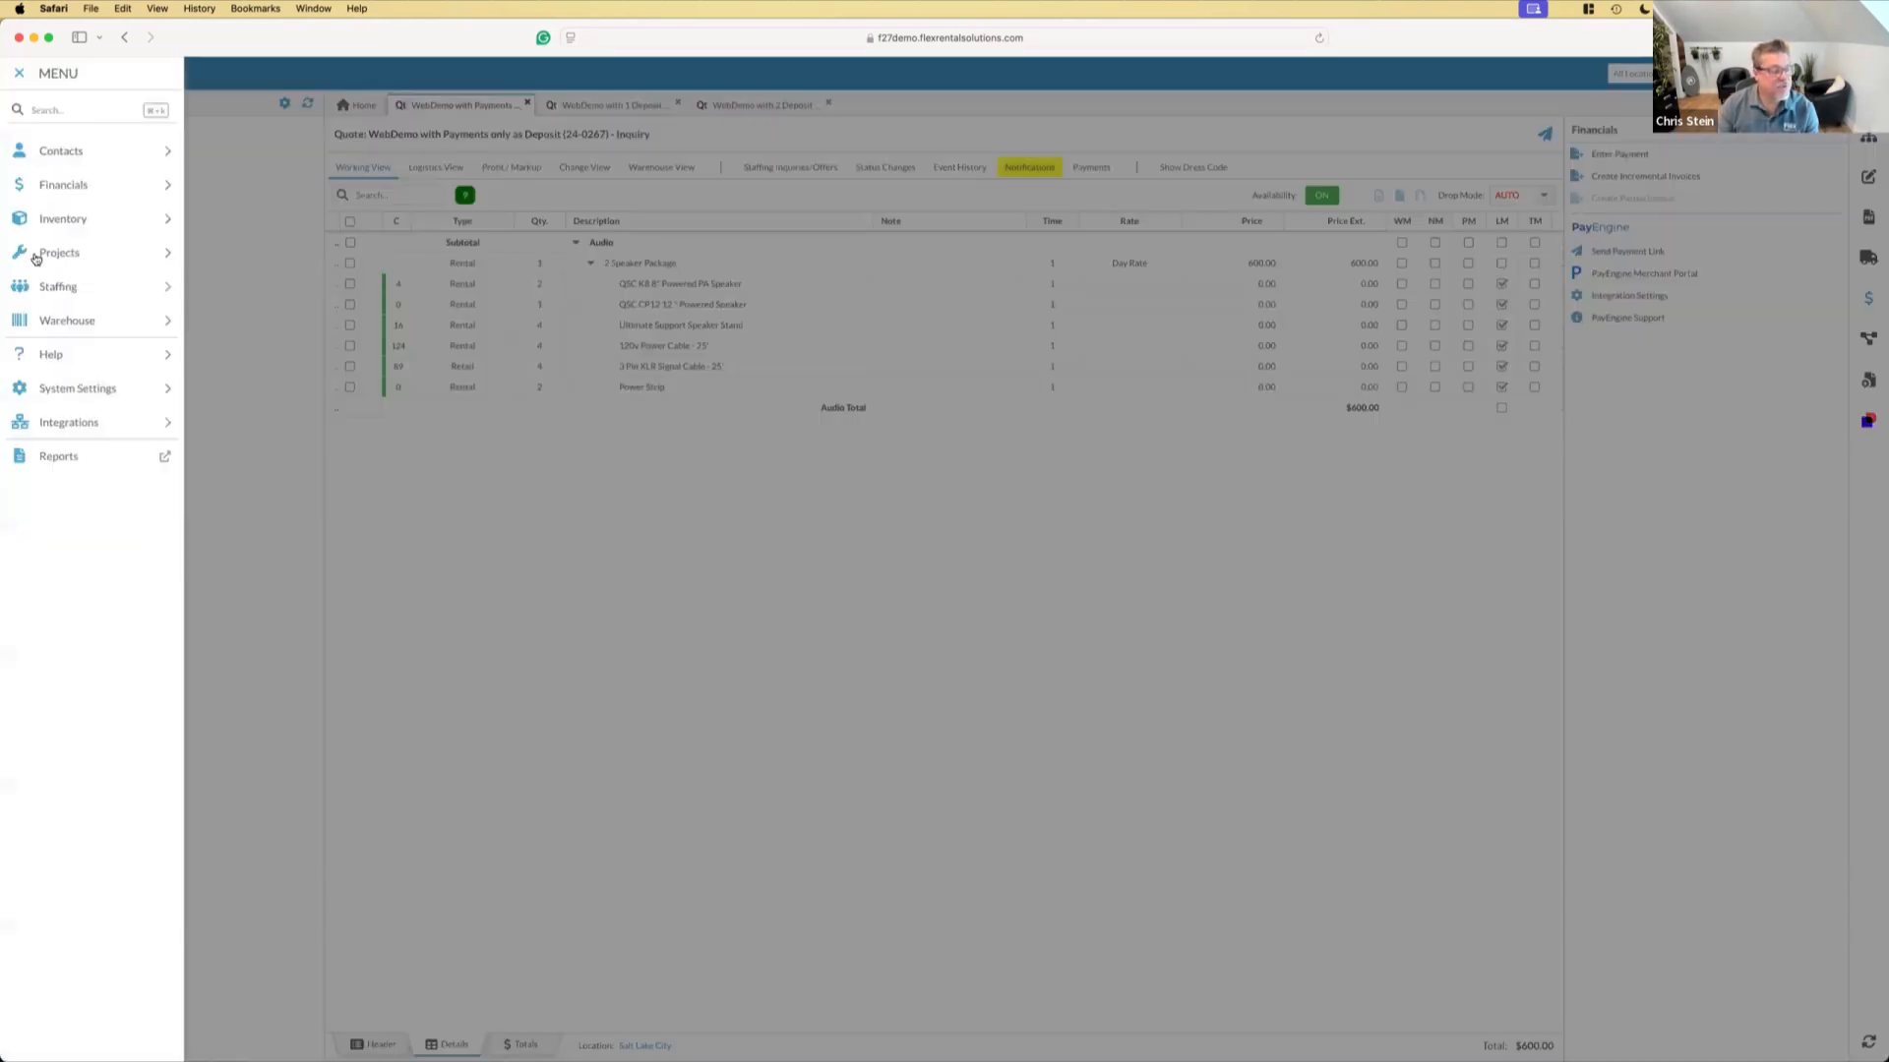
click(61, 422)
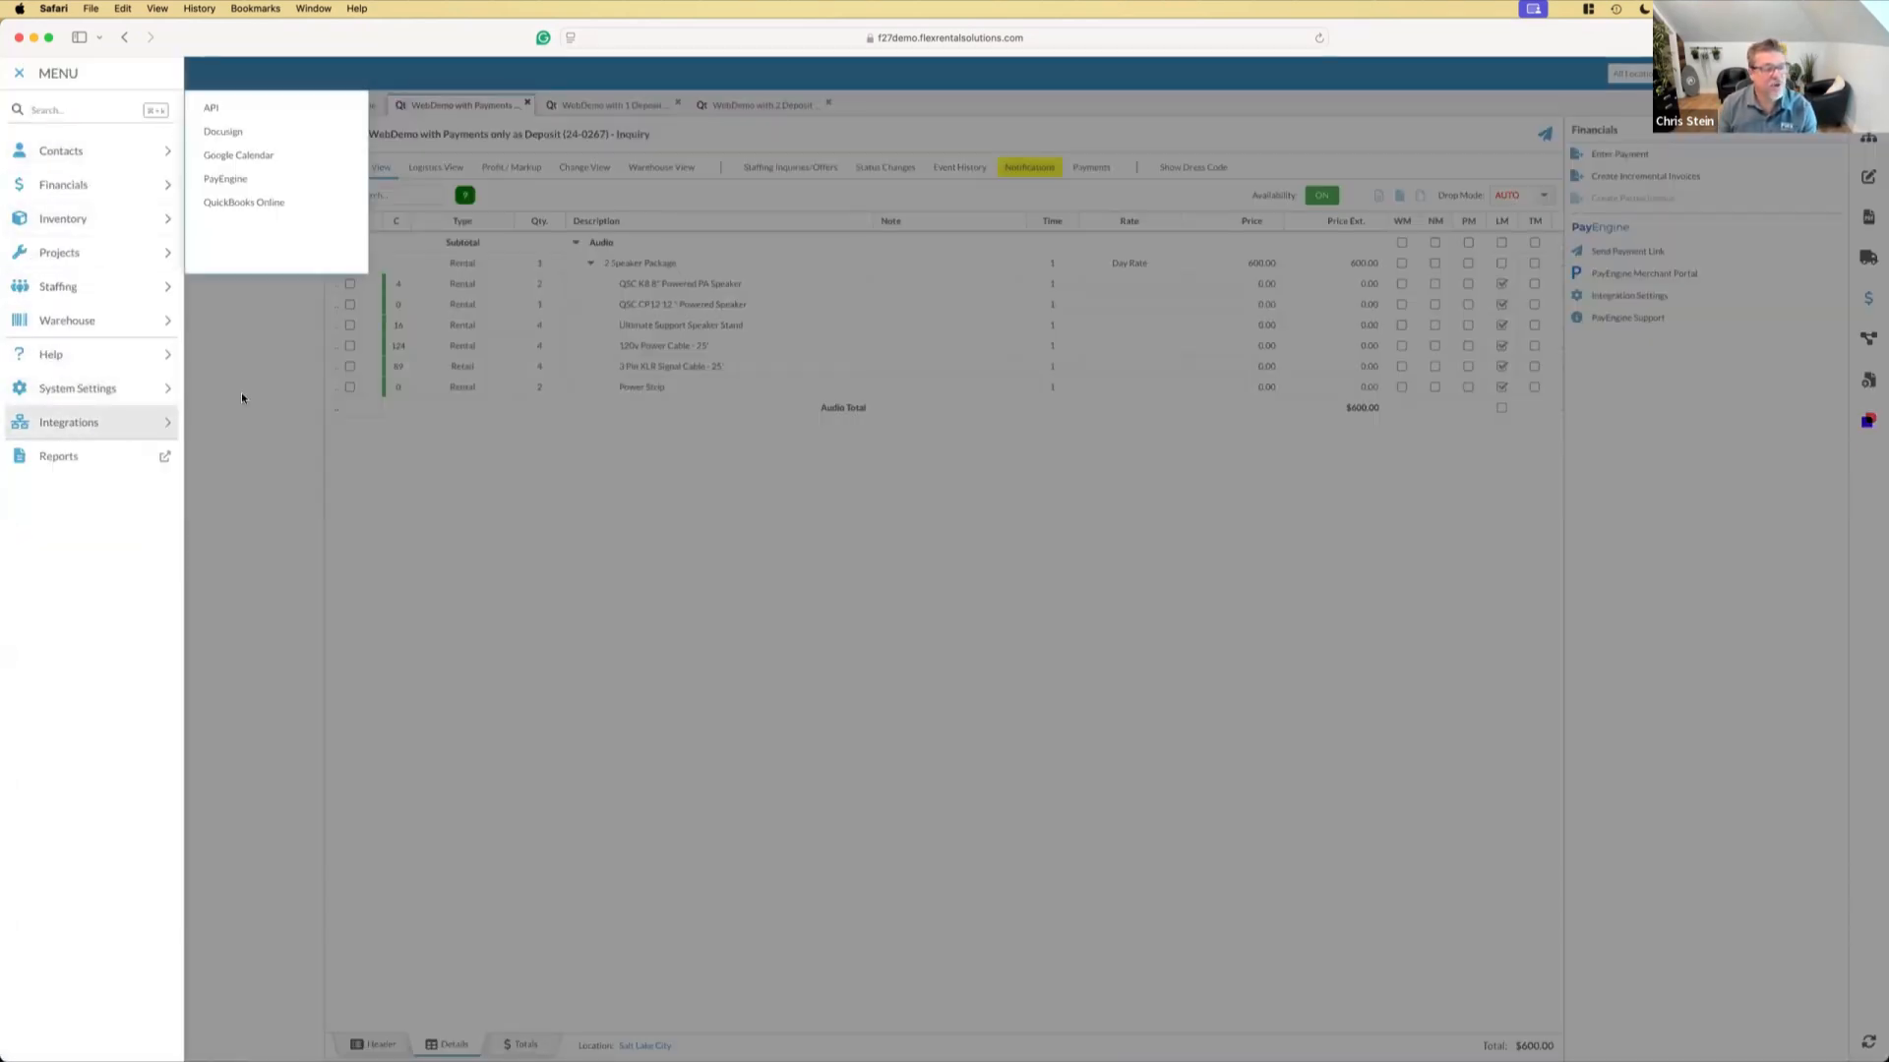
click(260, 180)
click(430, 170)
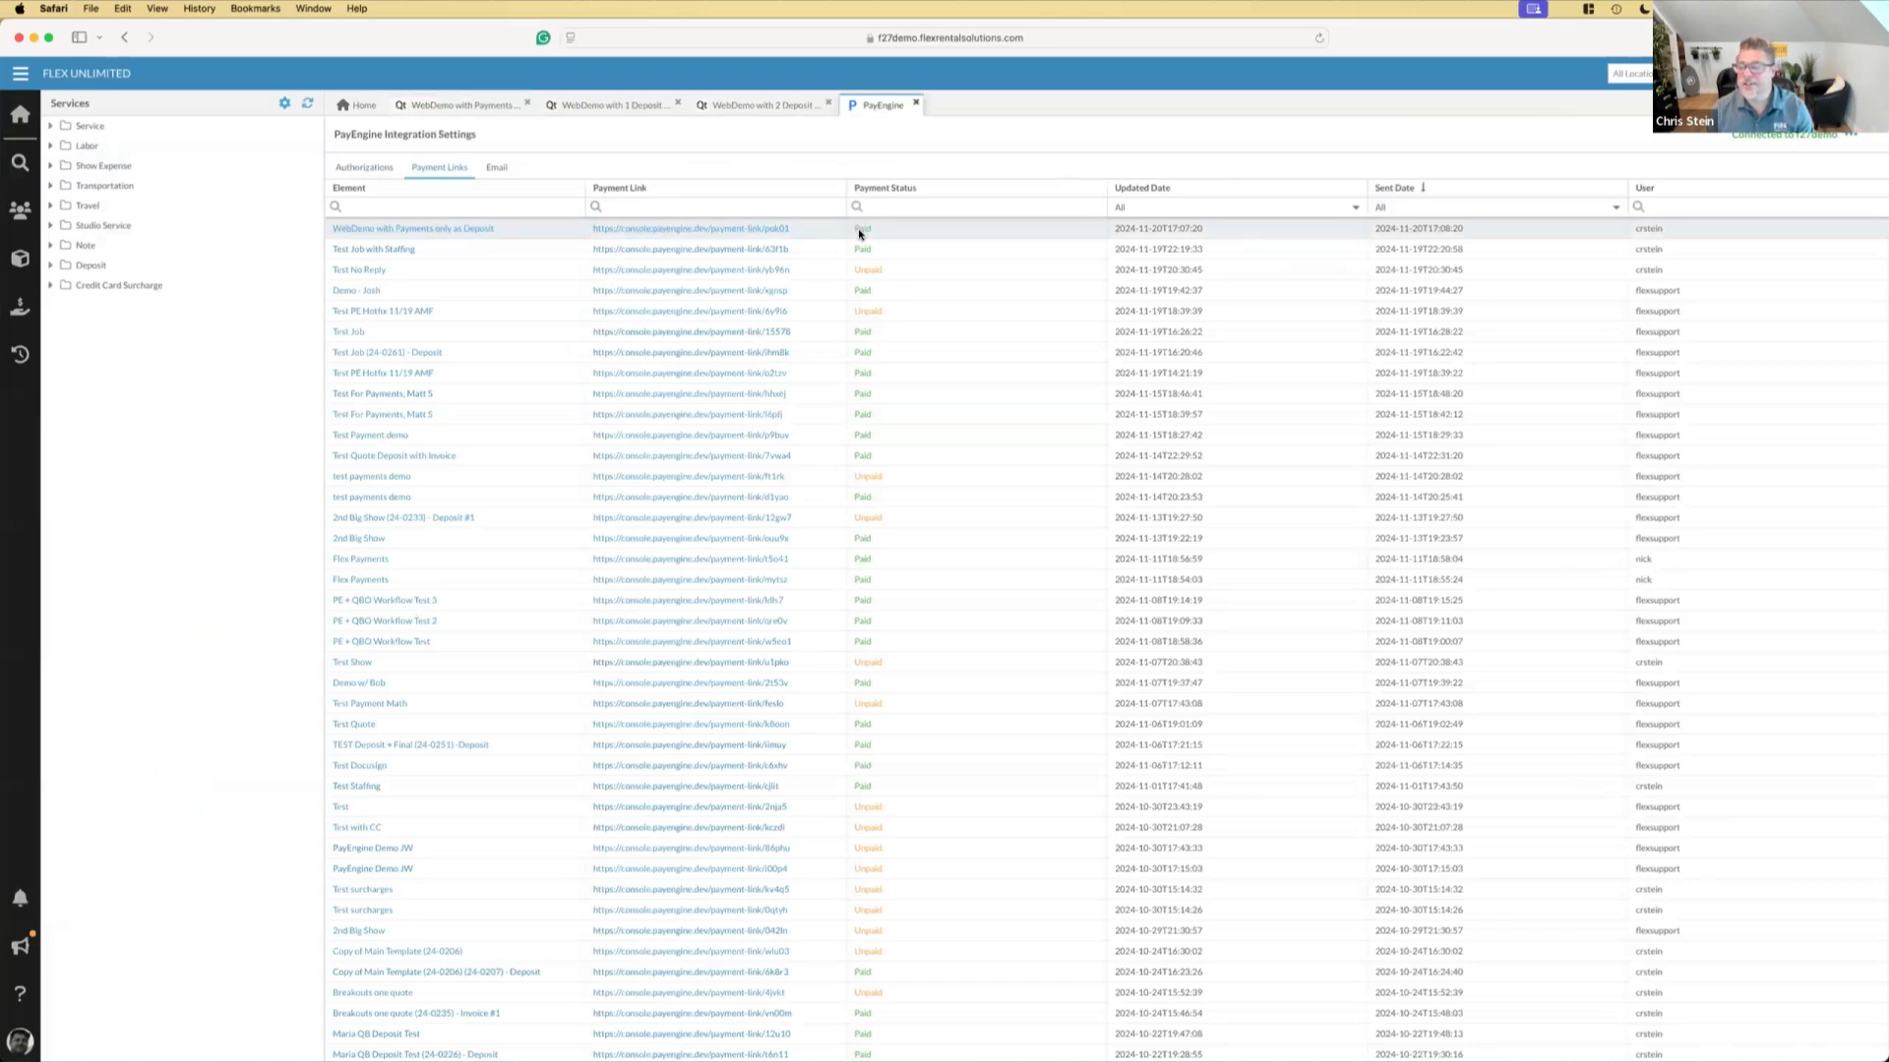
click(20, 903)
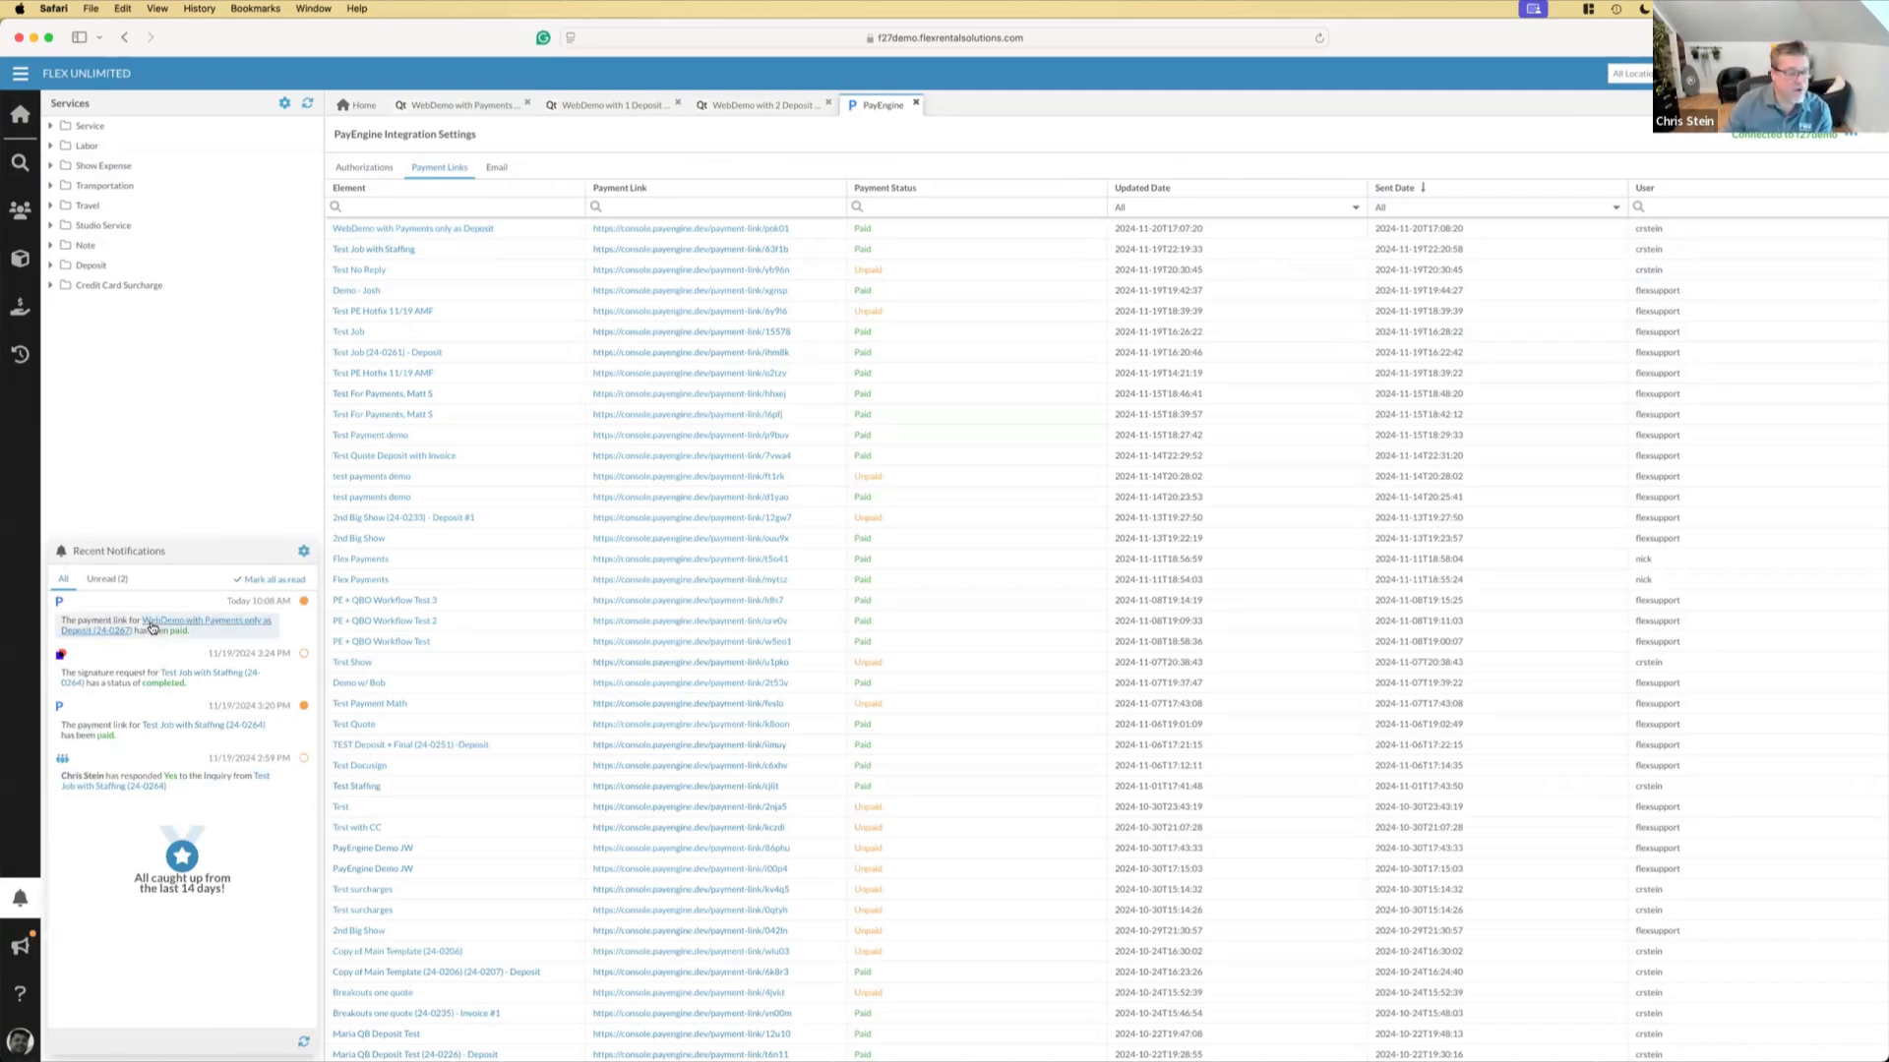
click(918, 103)
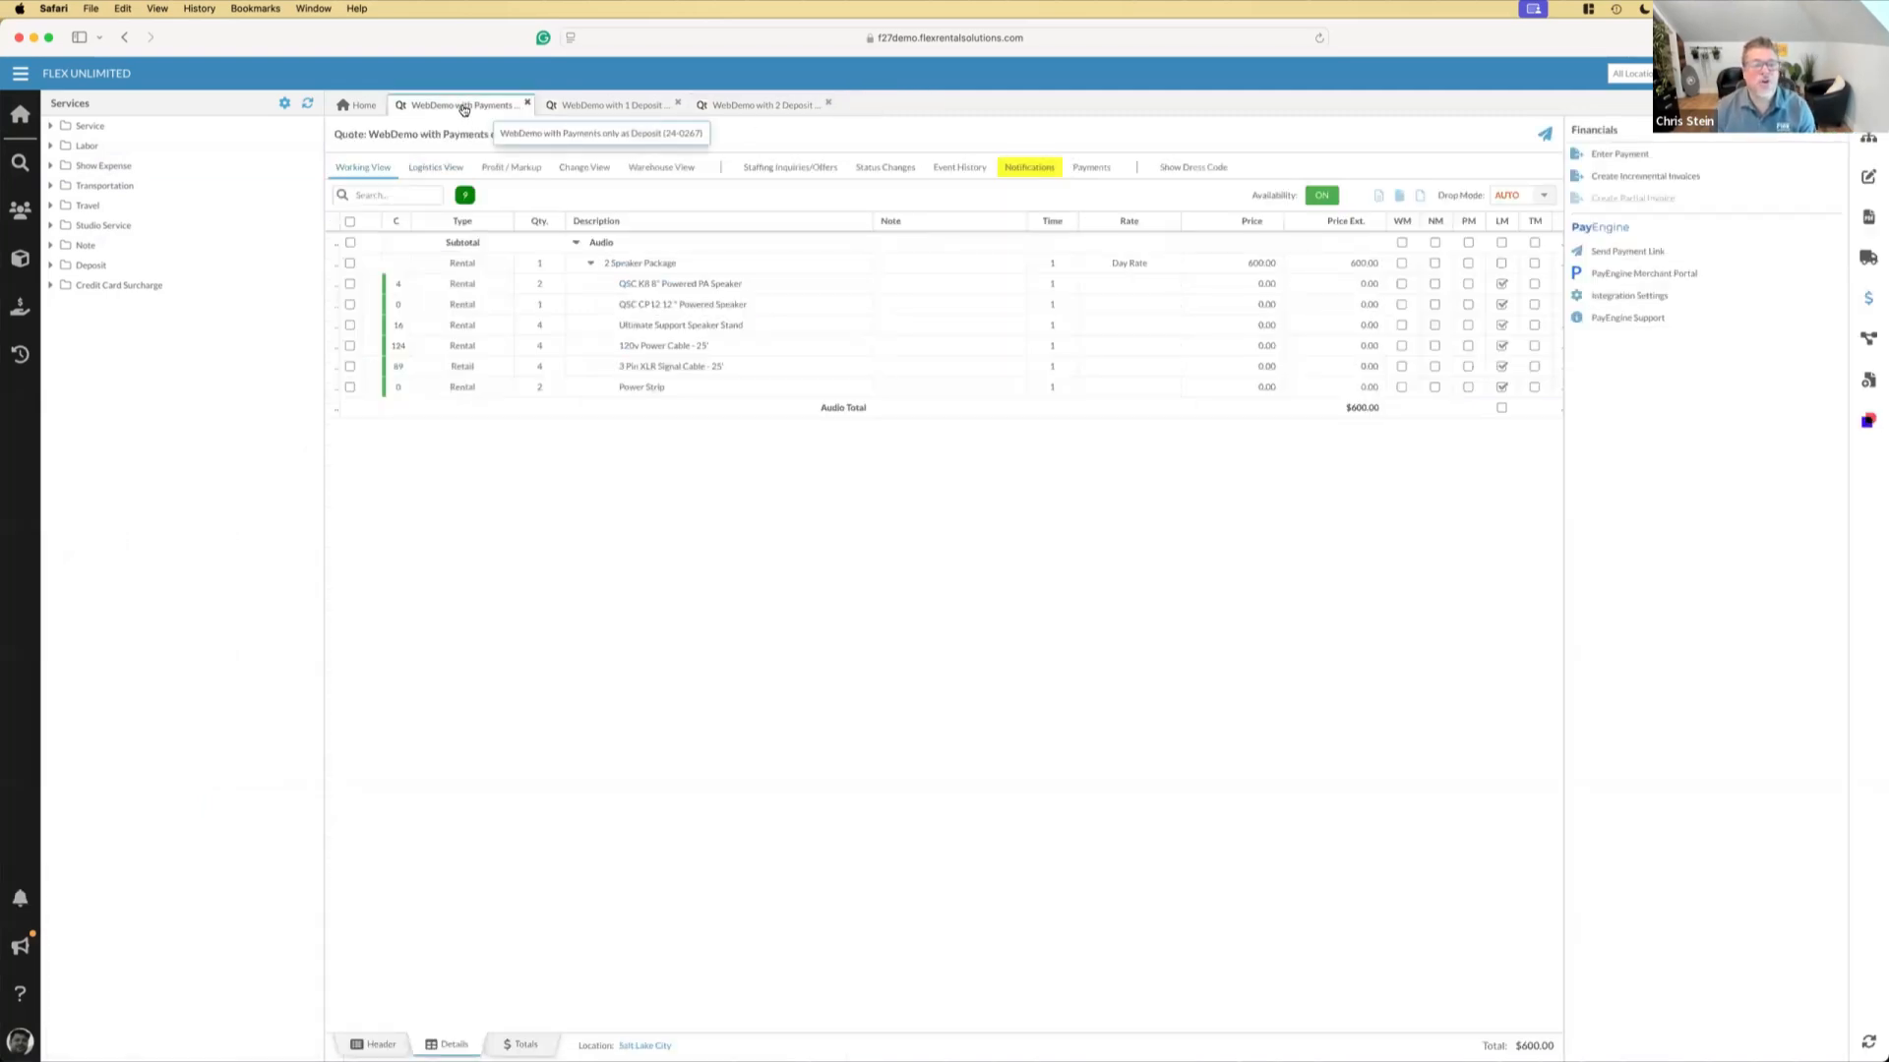
Reload the "WebDemo with Payments only as Deposit" quote and view its recorded payments
right_click(465, 109)
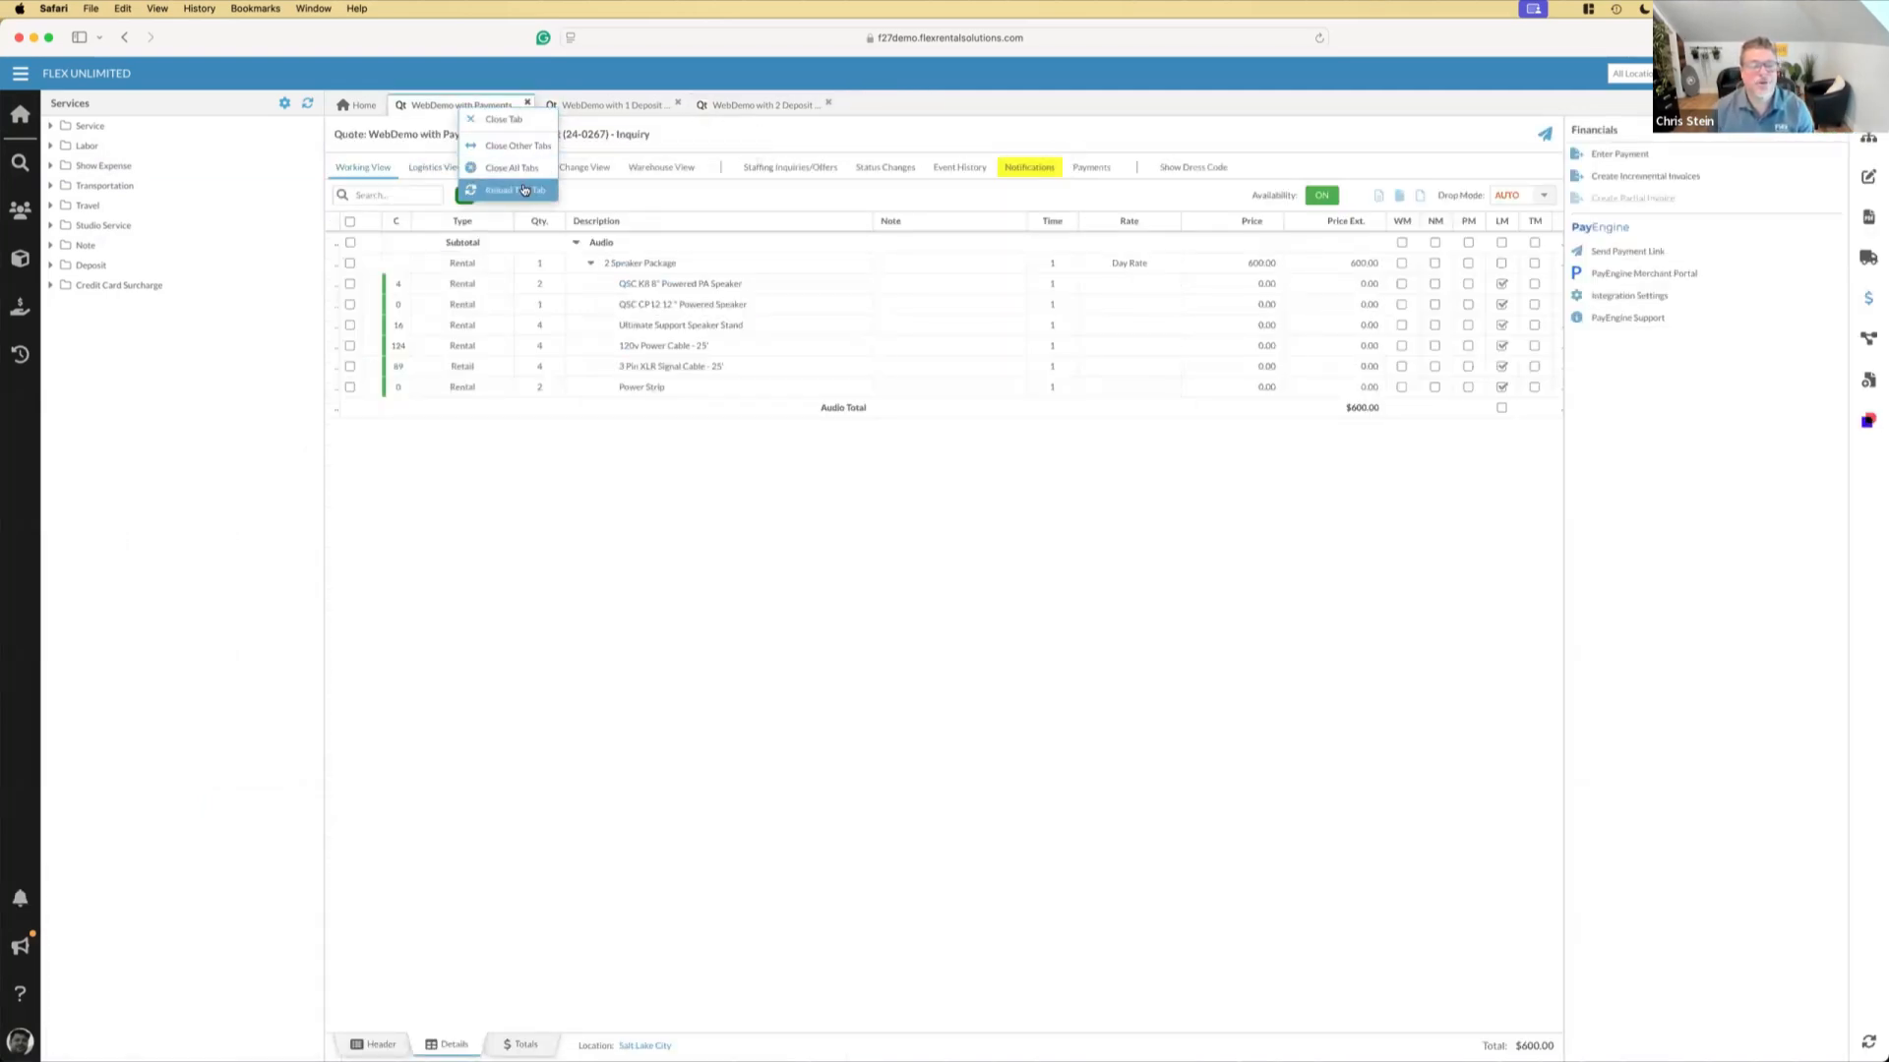
click(525, 190)
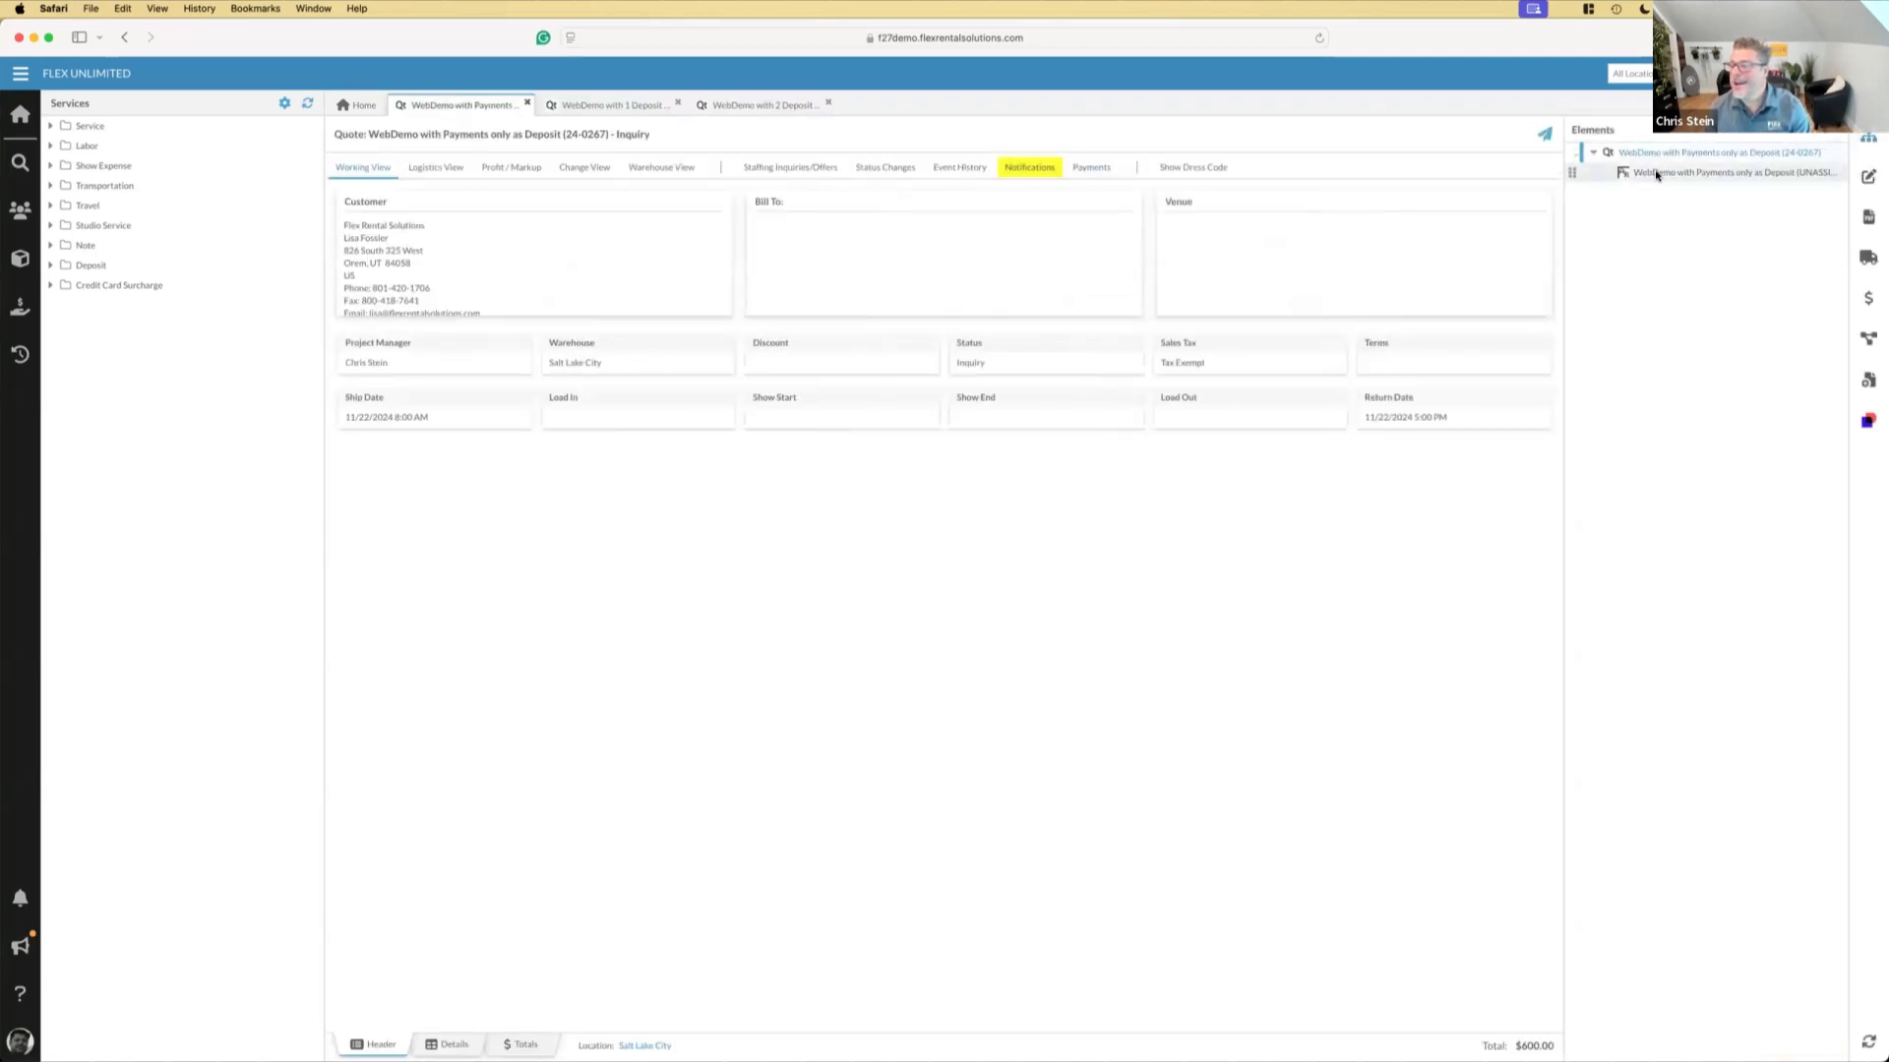
click(1092, 169)
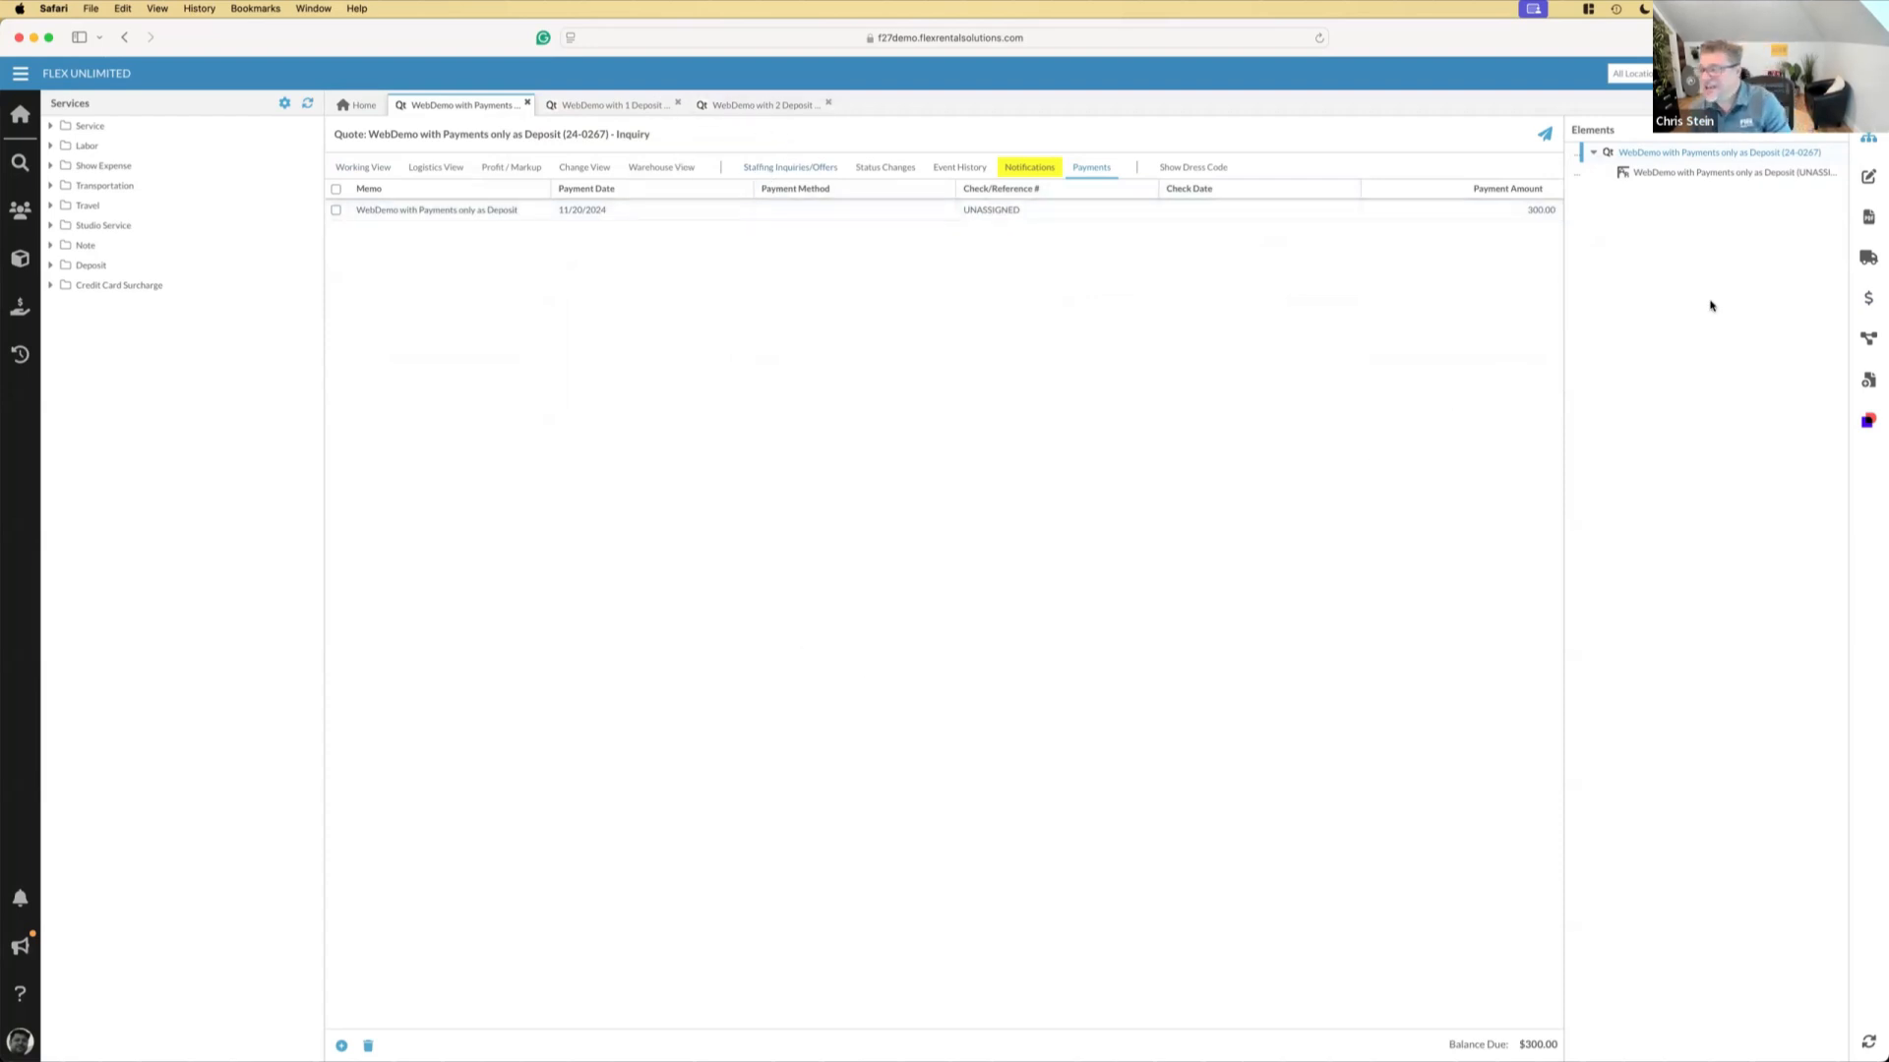
Run the Confirm Quote workflow action on the quote with the default confirmation message
click(1868, 337)
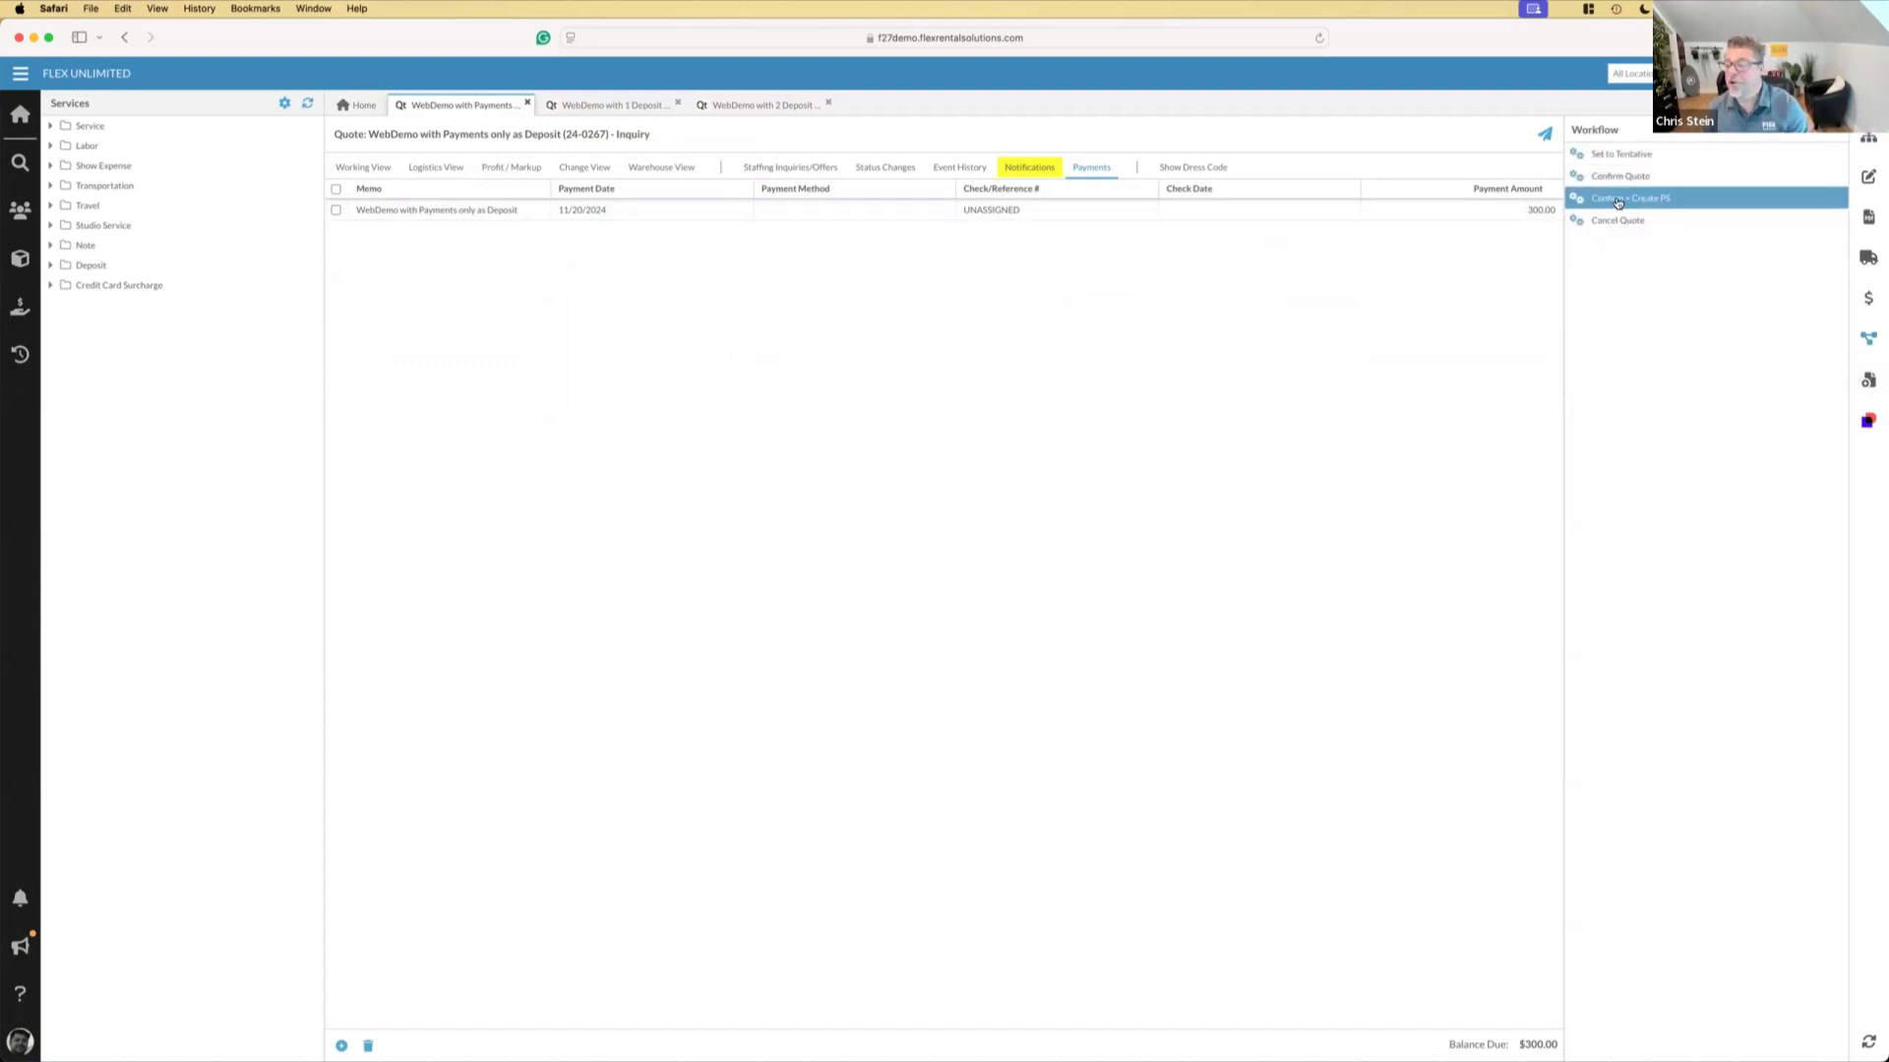
click(1618, 177)
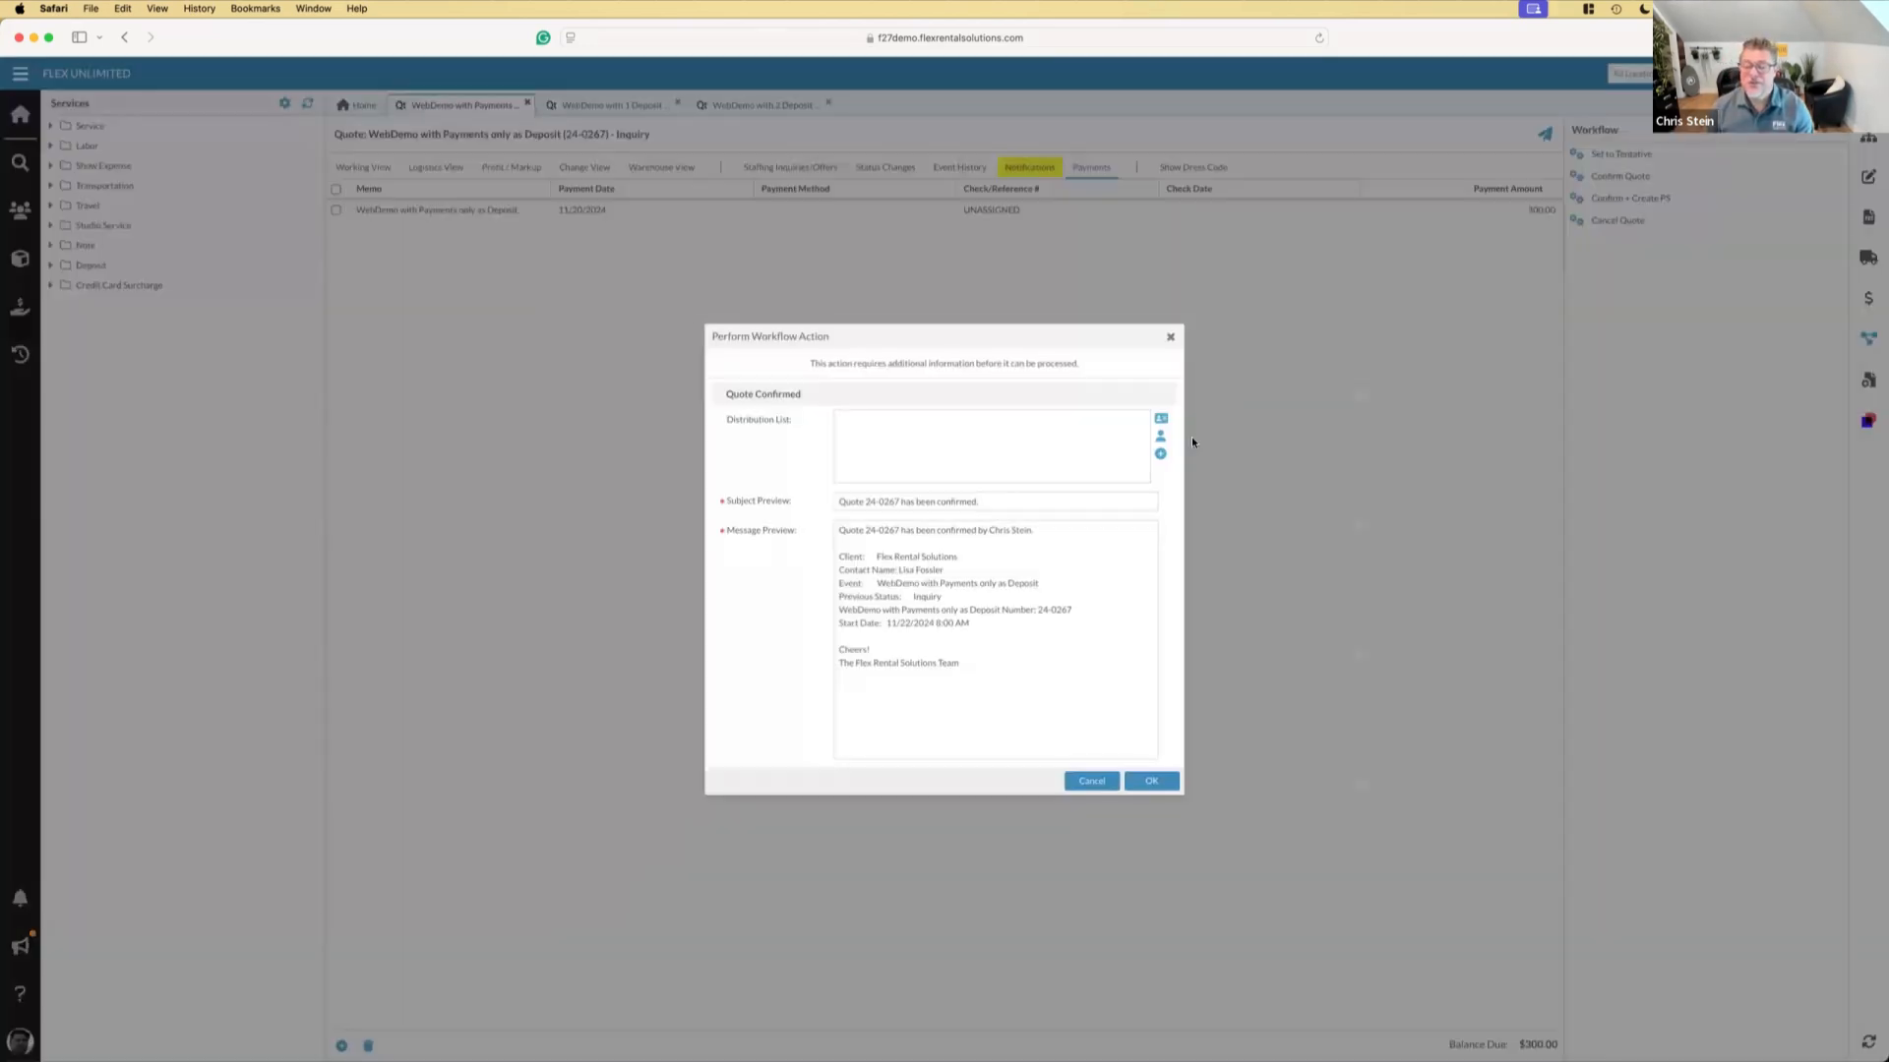
click(1151, 781)
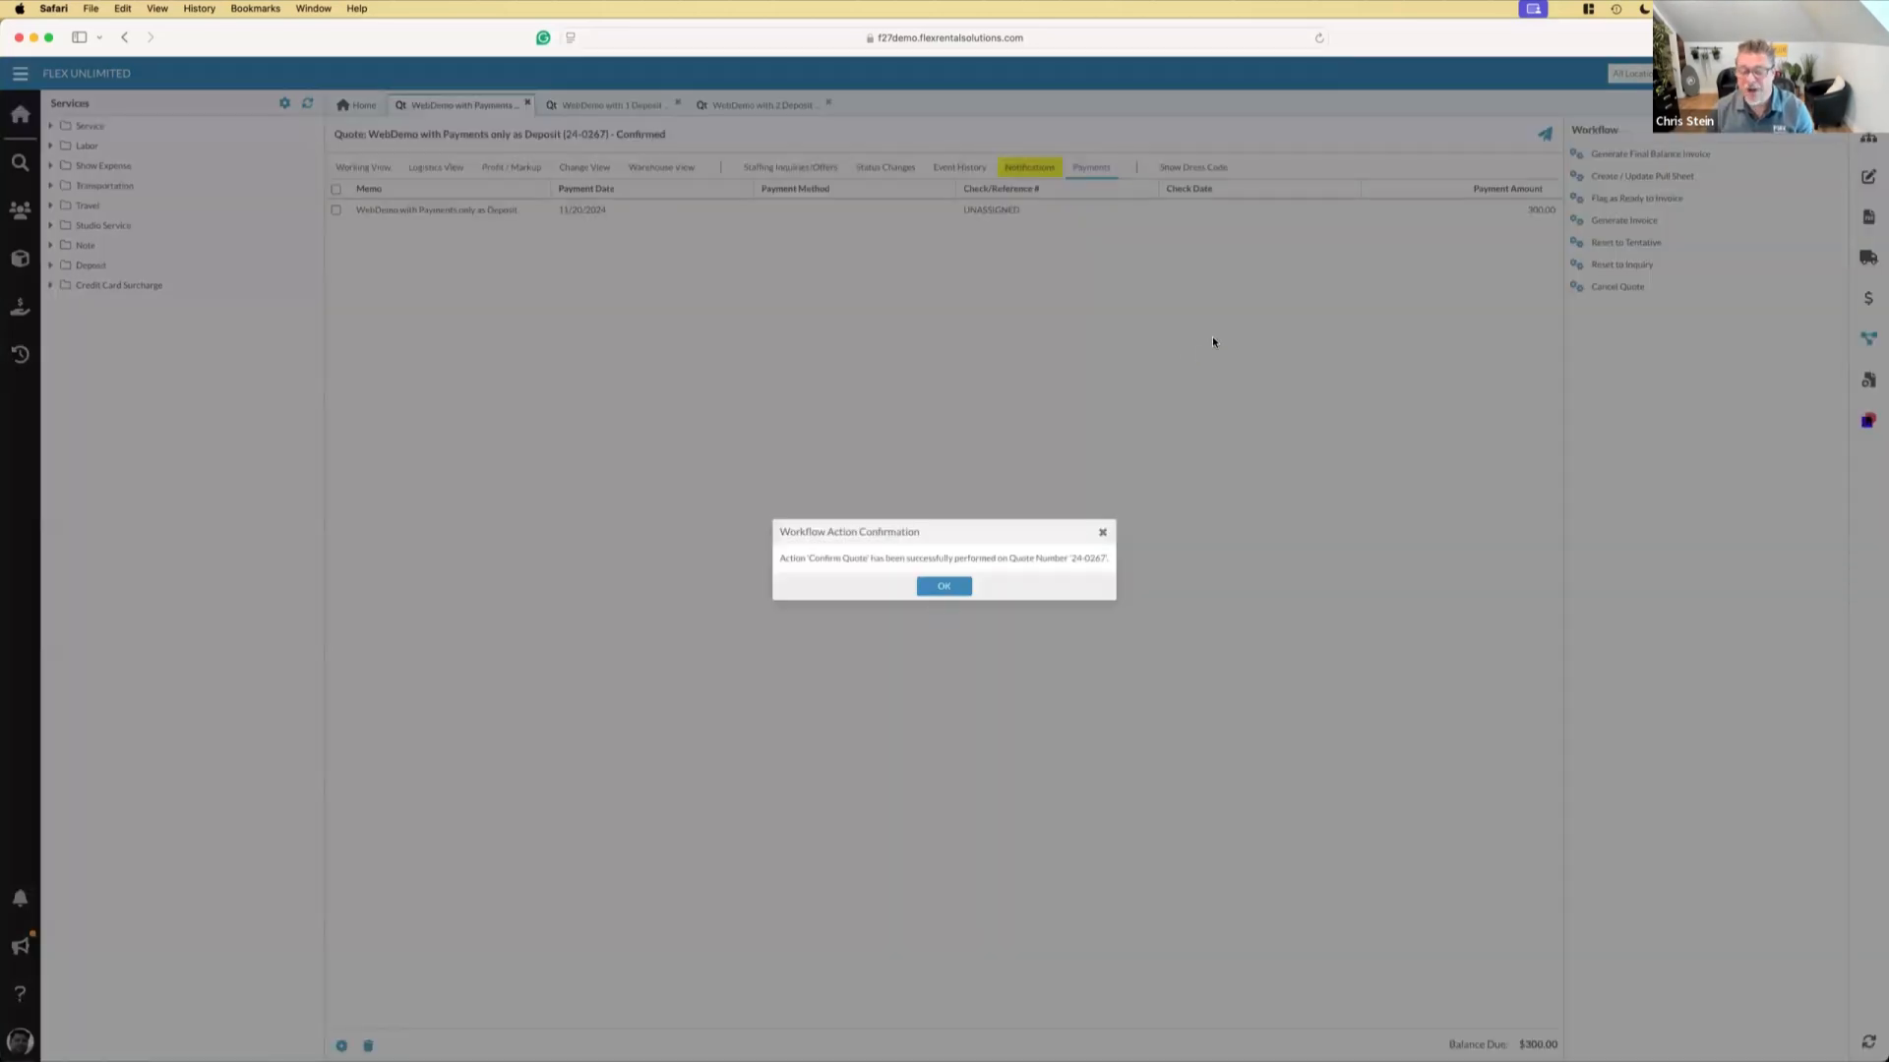
click(954, 586)
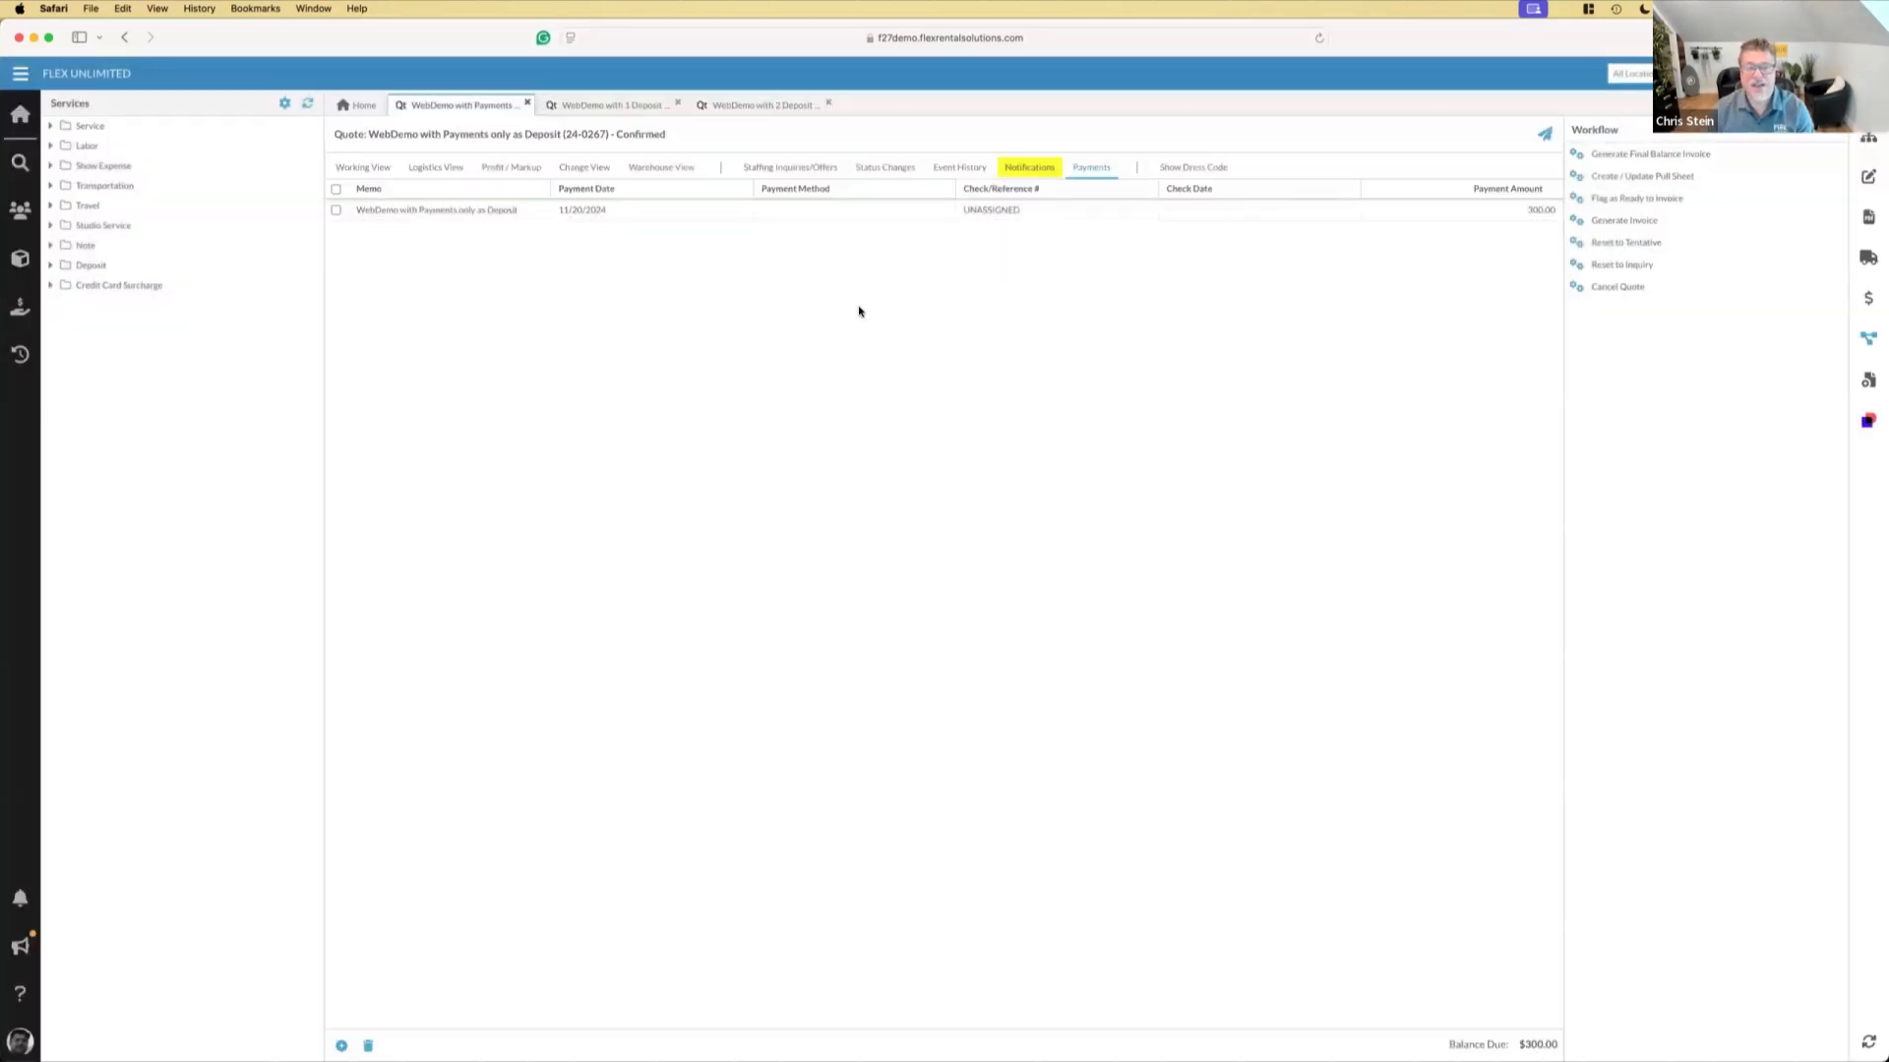
Generate an invoice from the confirmed quote and review its linked elements and line items
click(1621, 222)
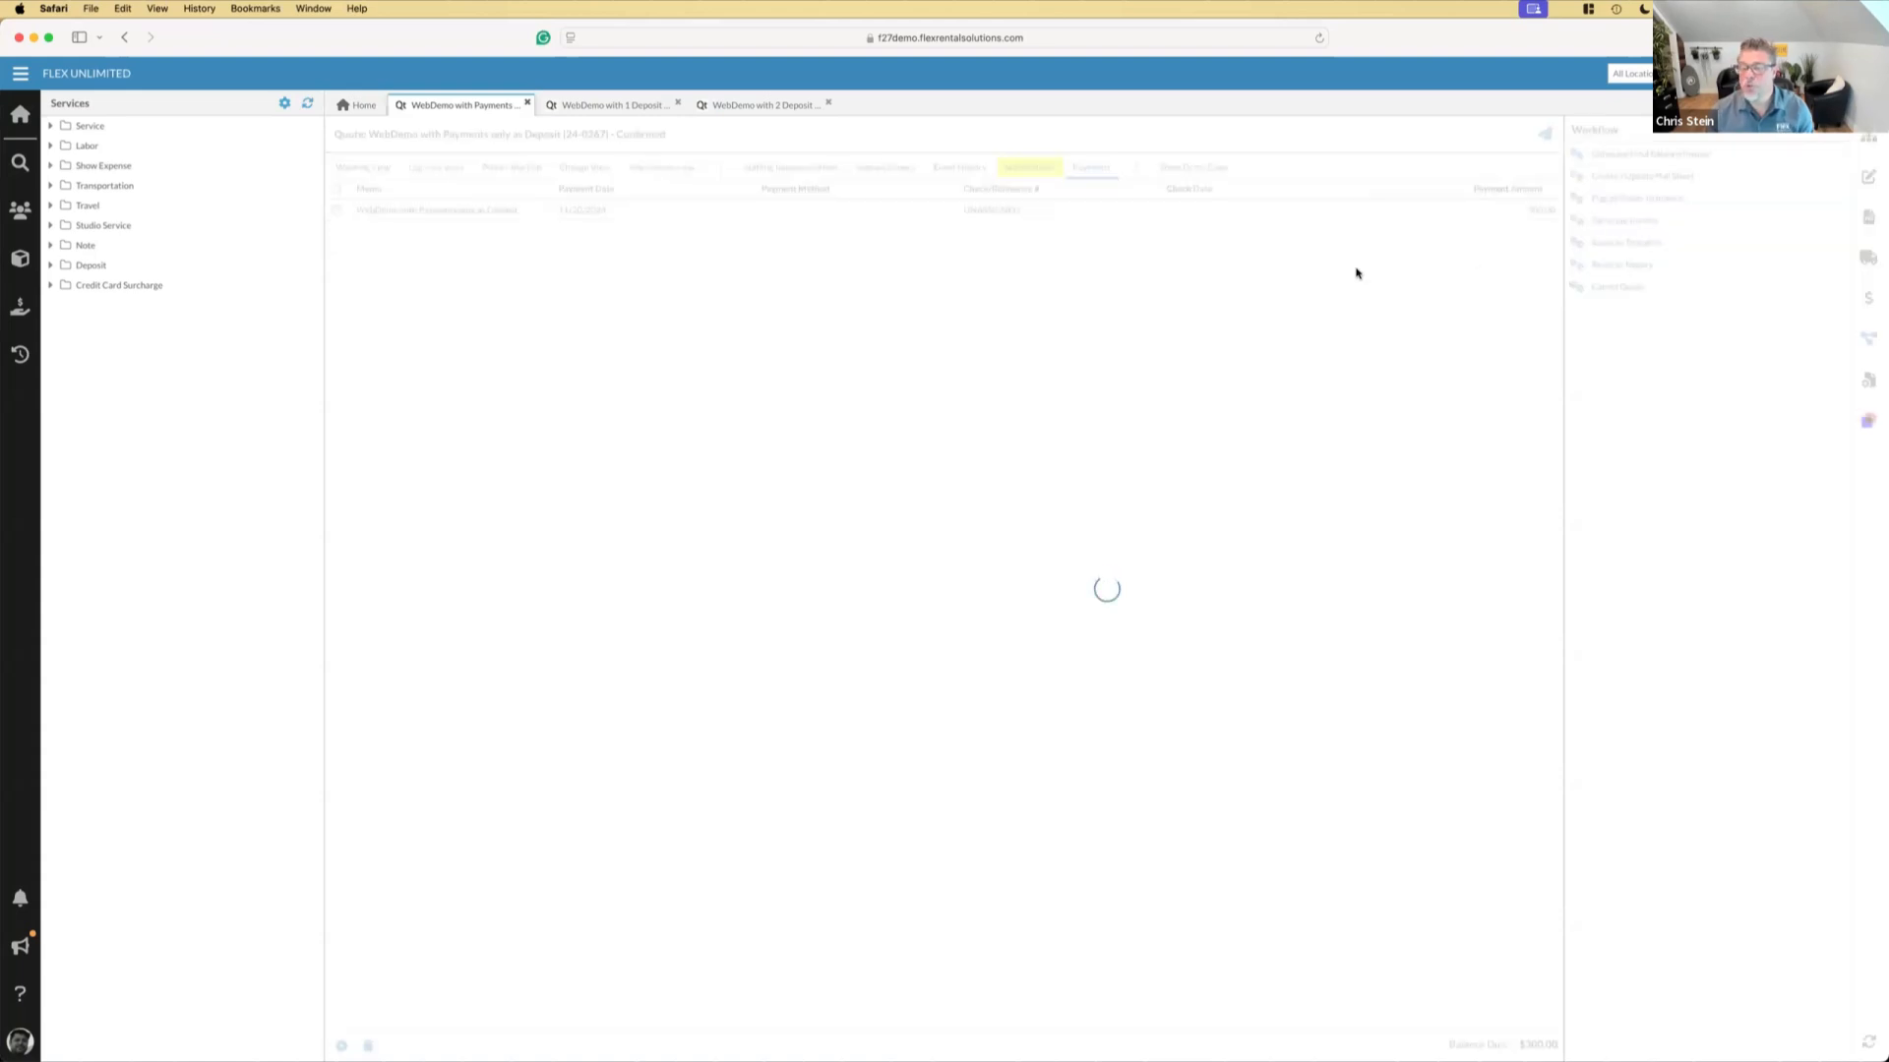
click(902, 596)
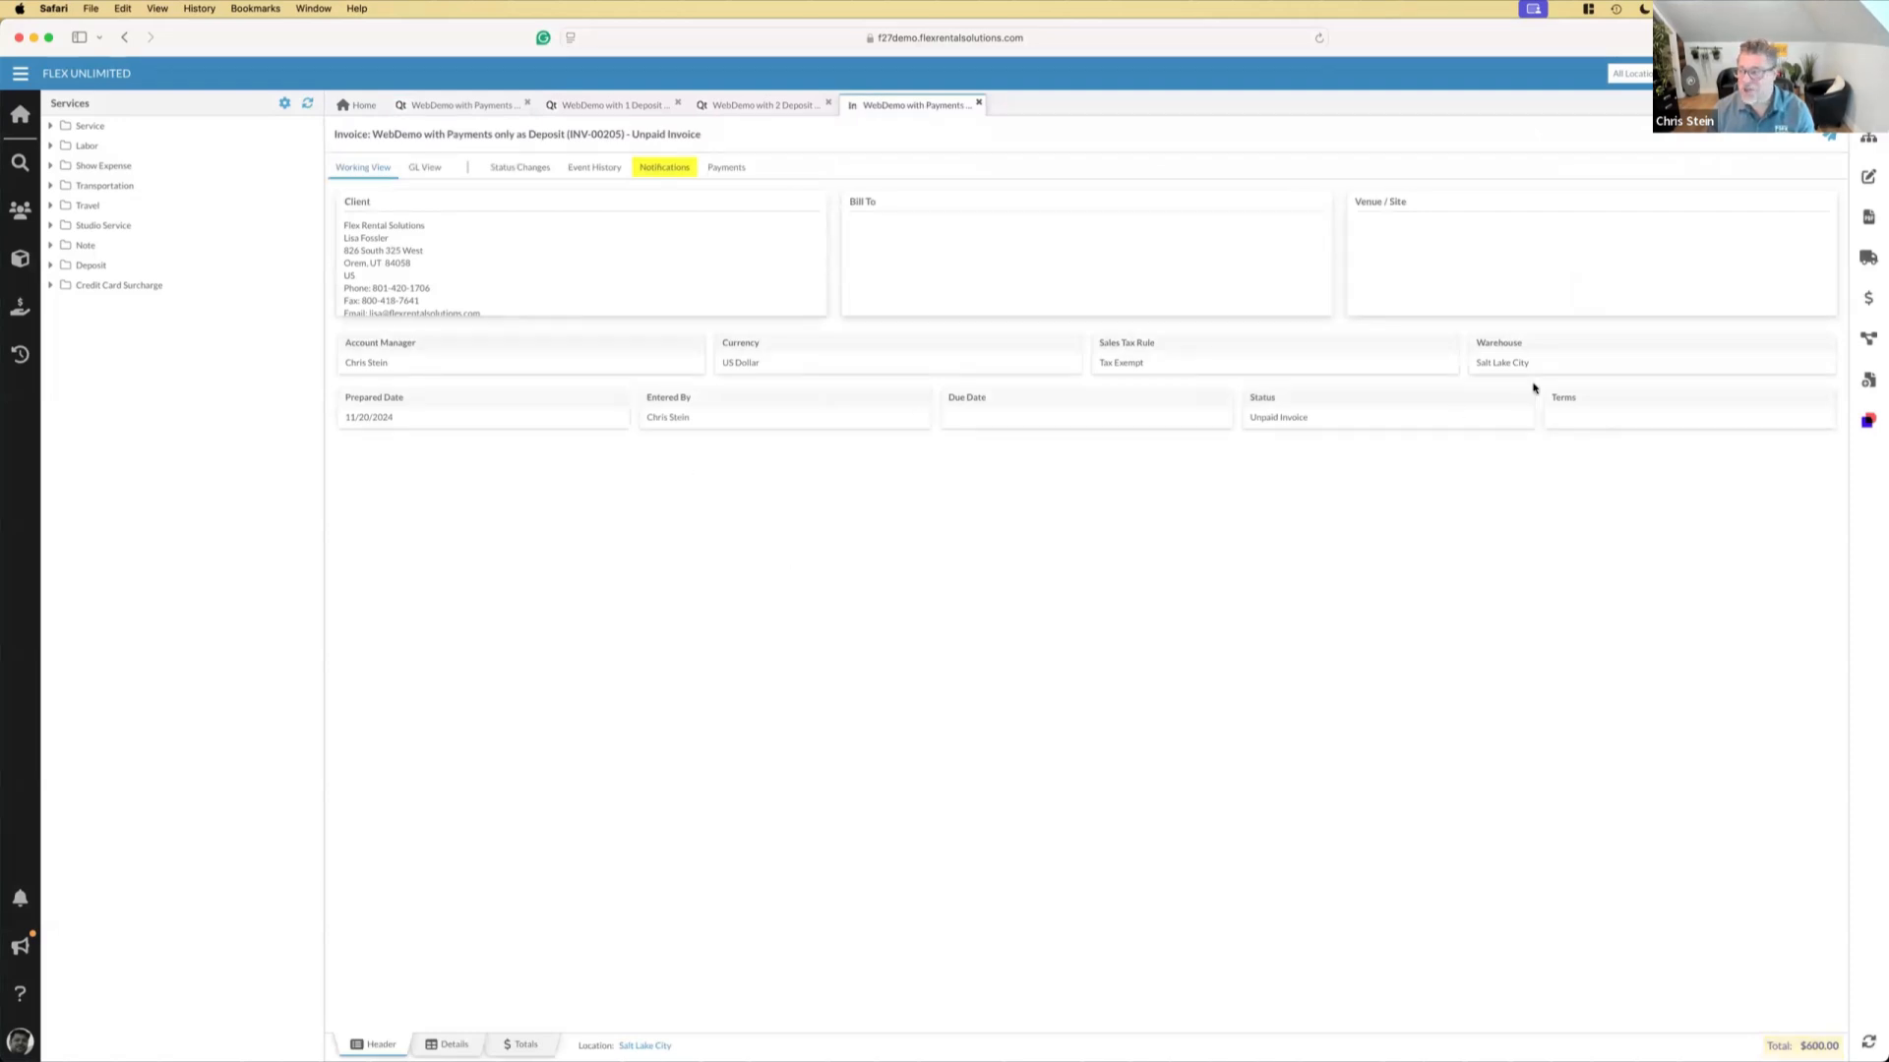
click(1871, 144)
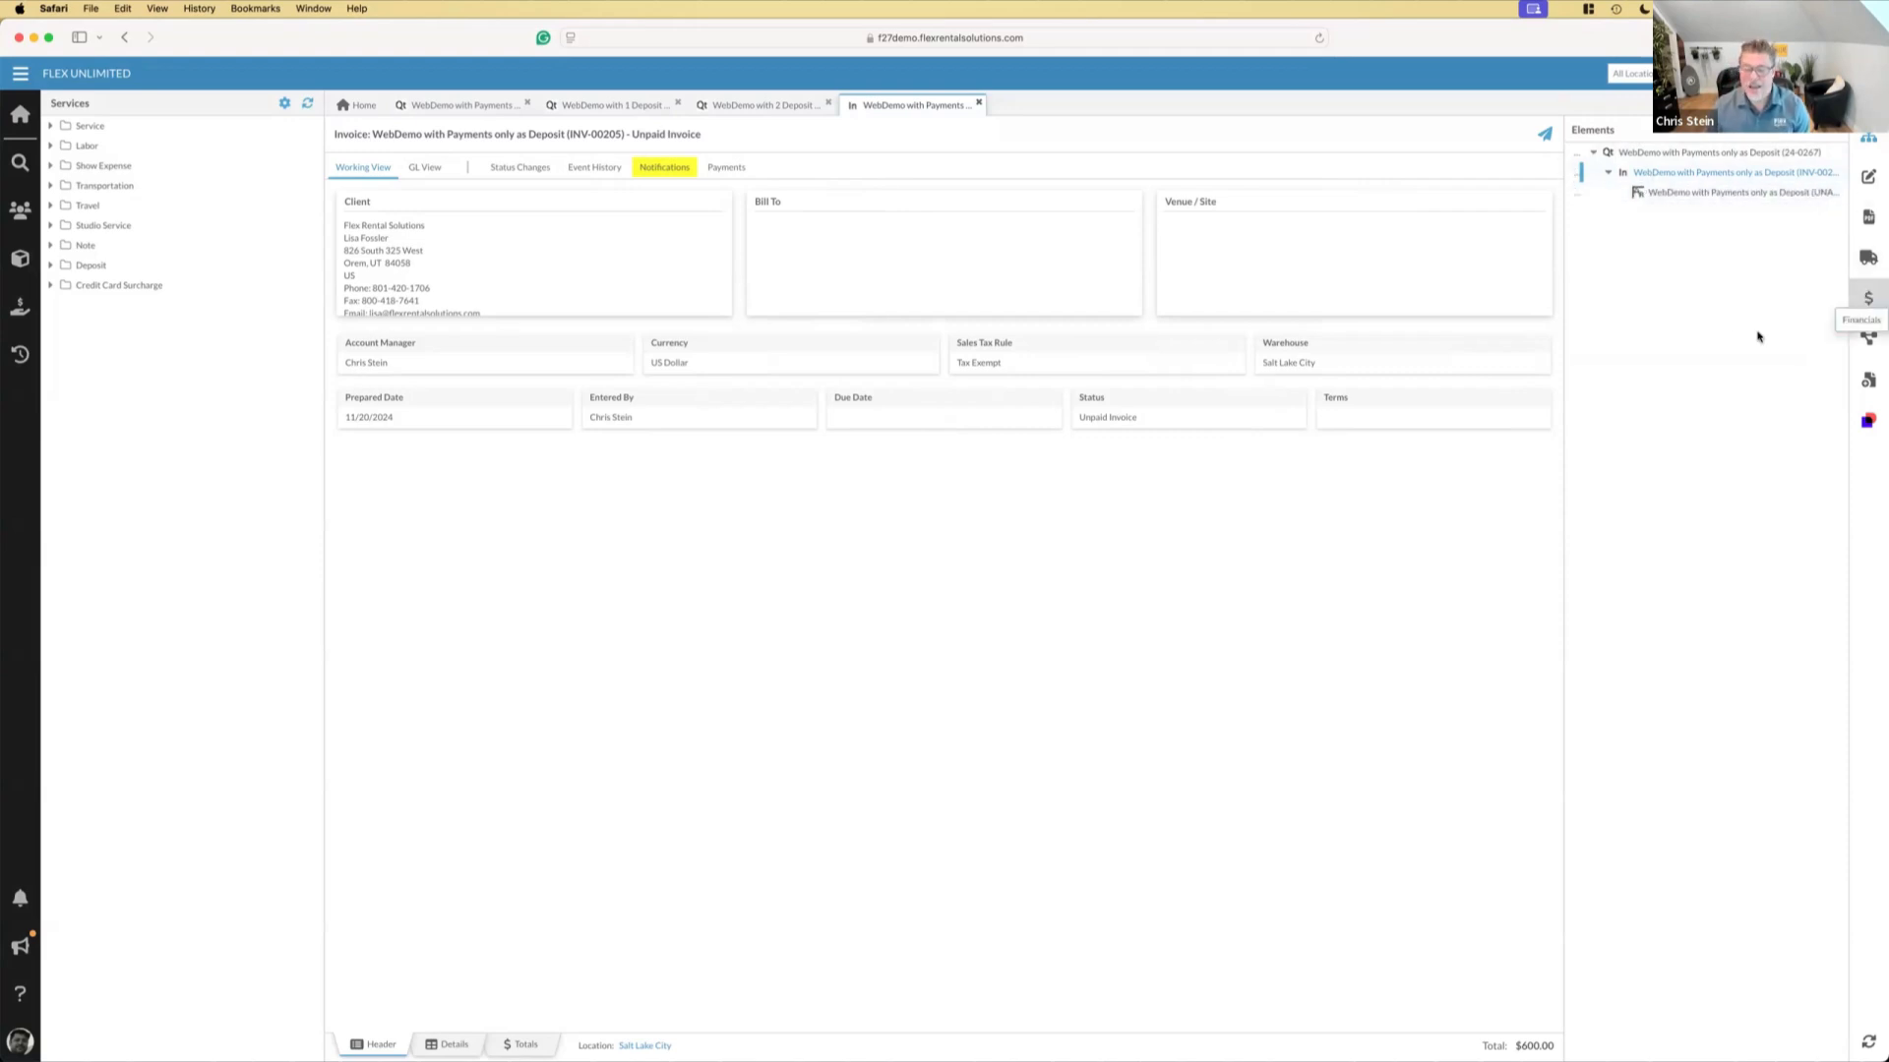
click(452, 1045)
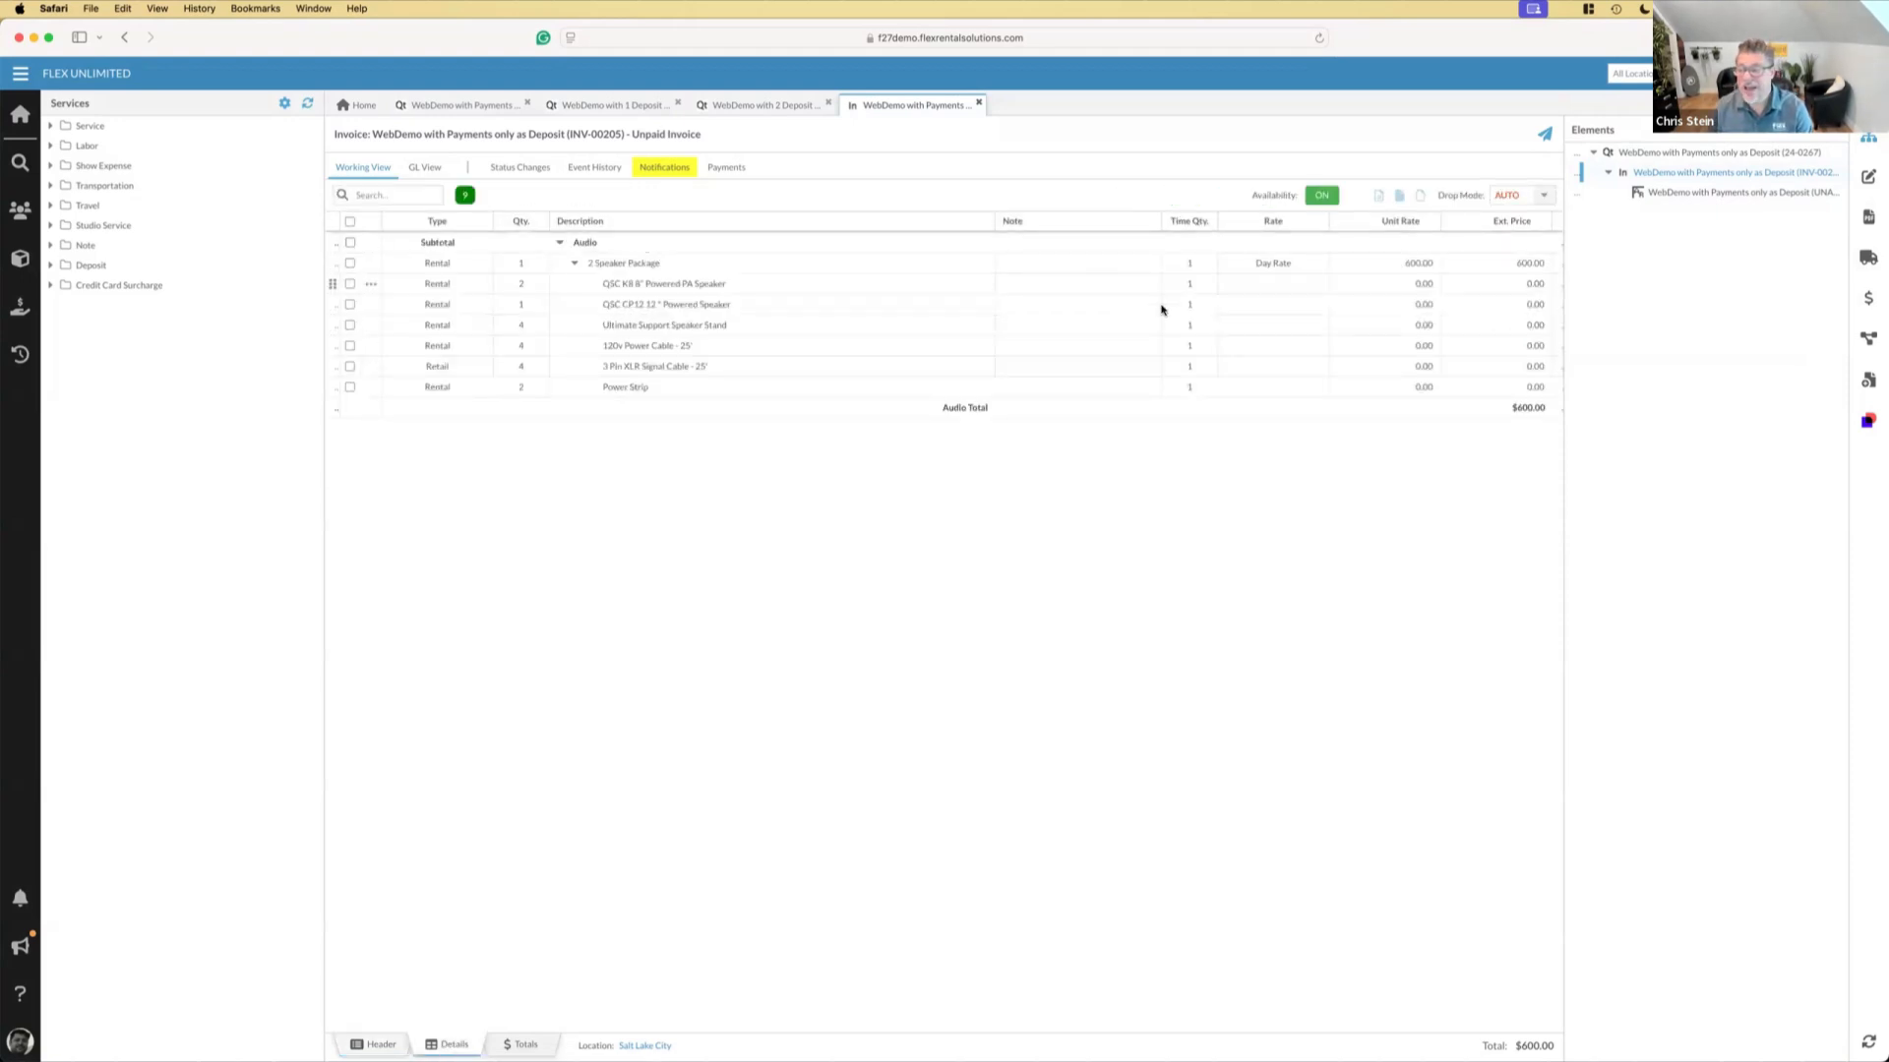
Send the client a PayEngine payment link from the invoice with the description "Final Balance", and show the invoice's linked elements
click(1868, 298)
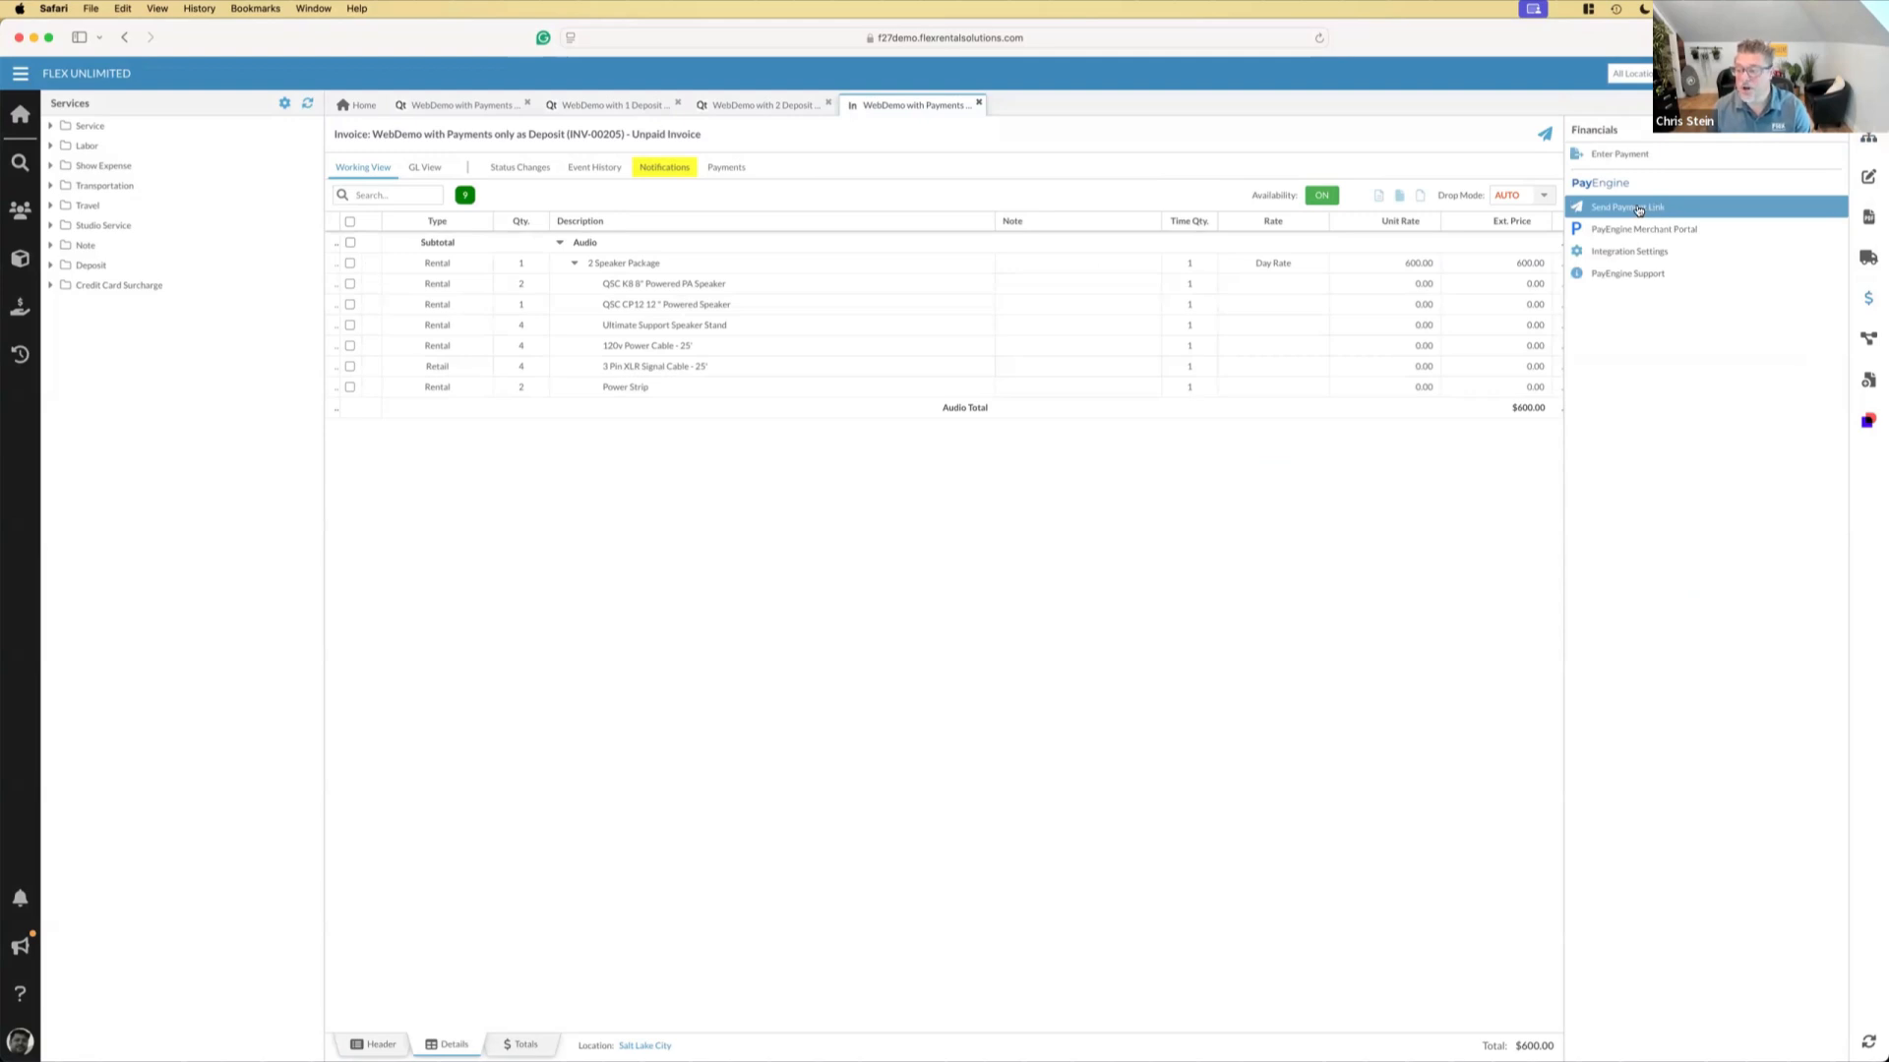
click(1638, 209)
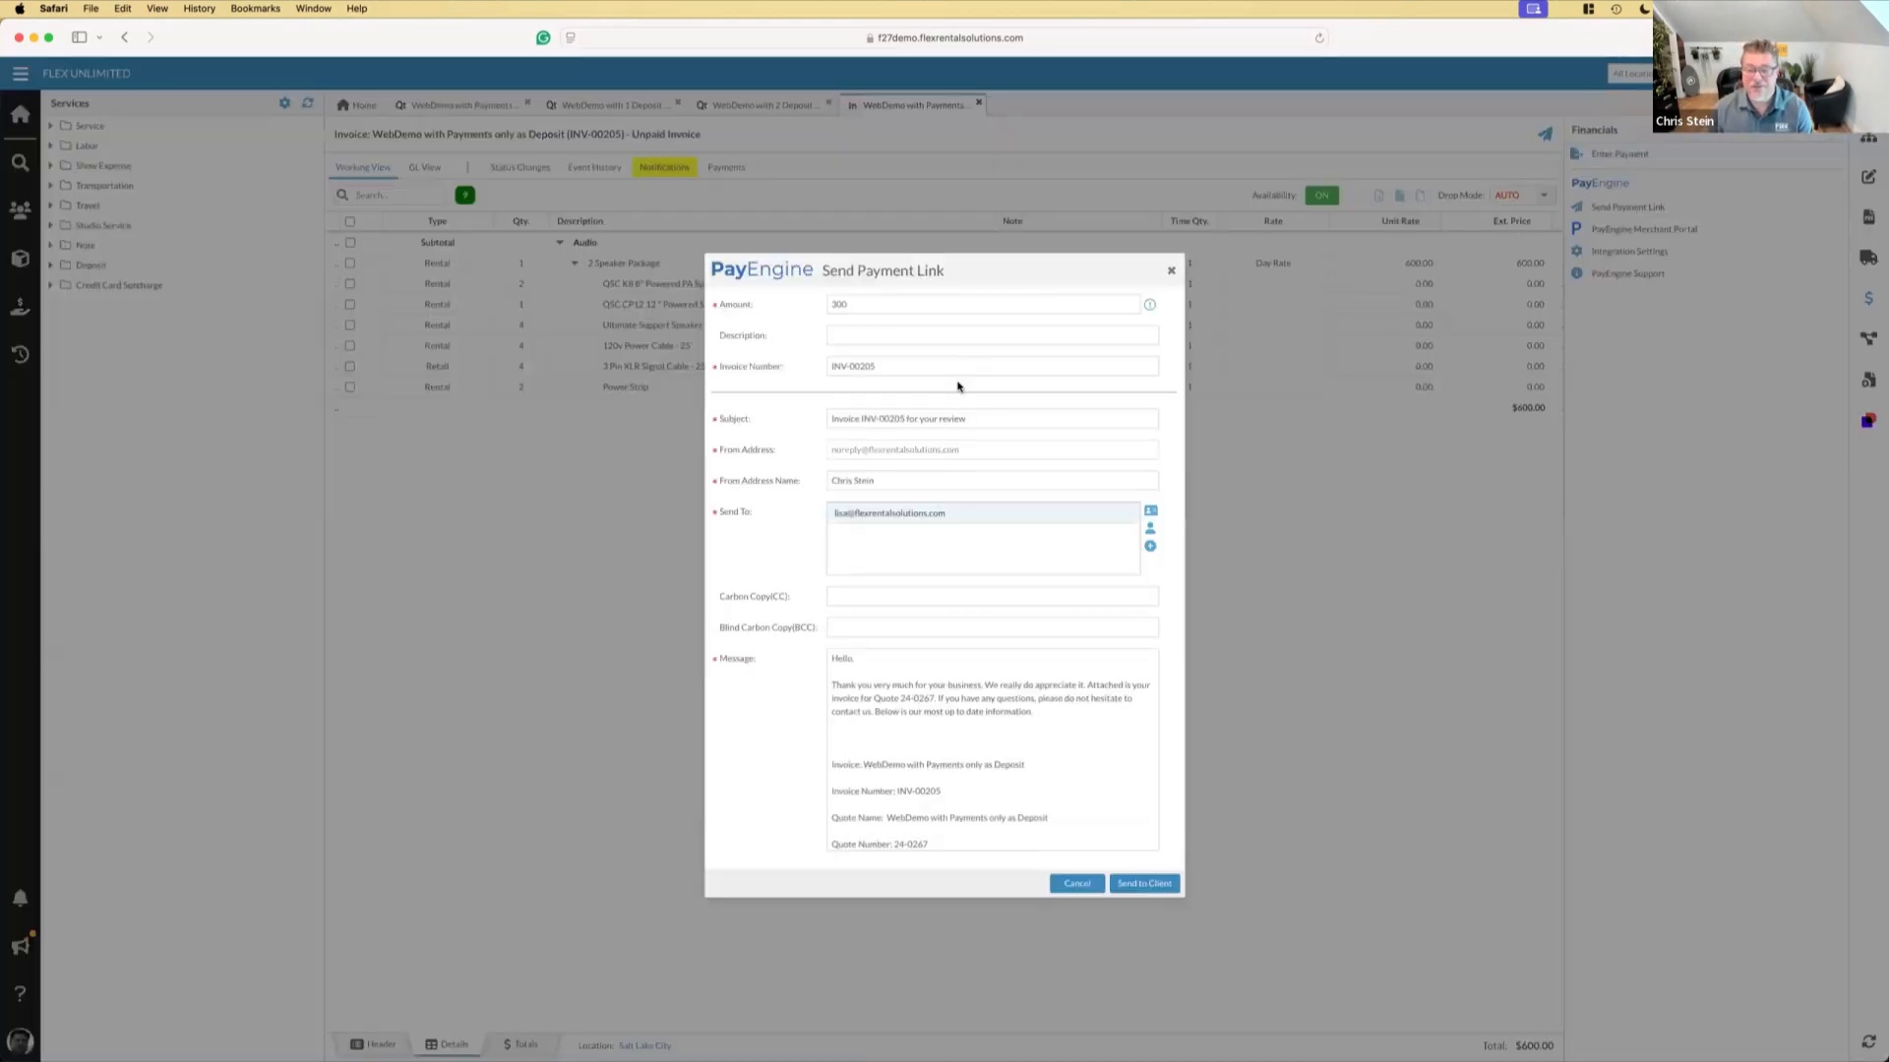
click(852, 338)
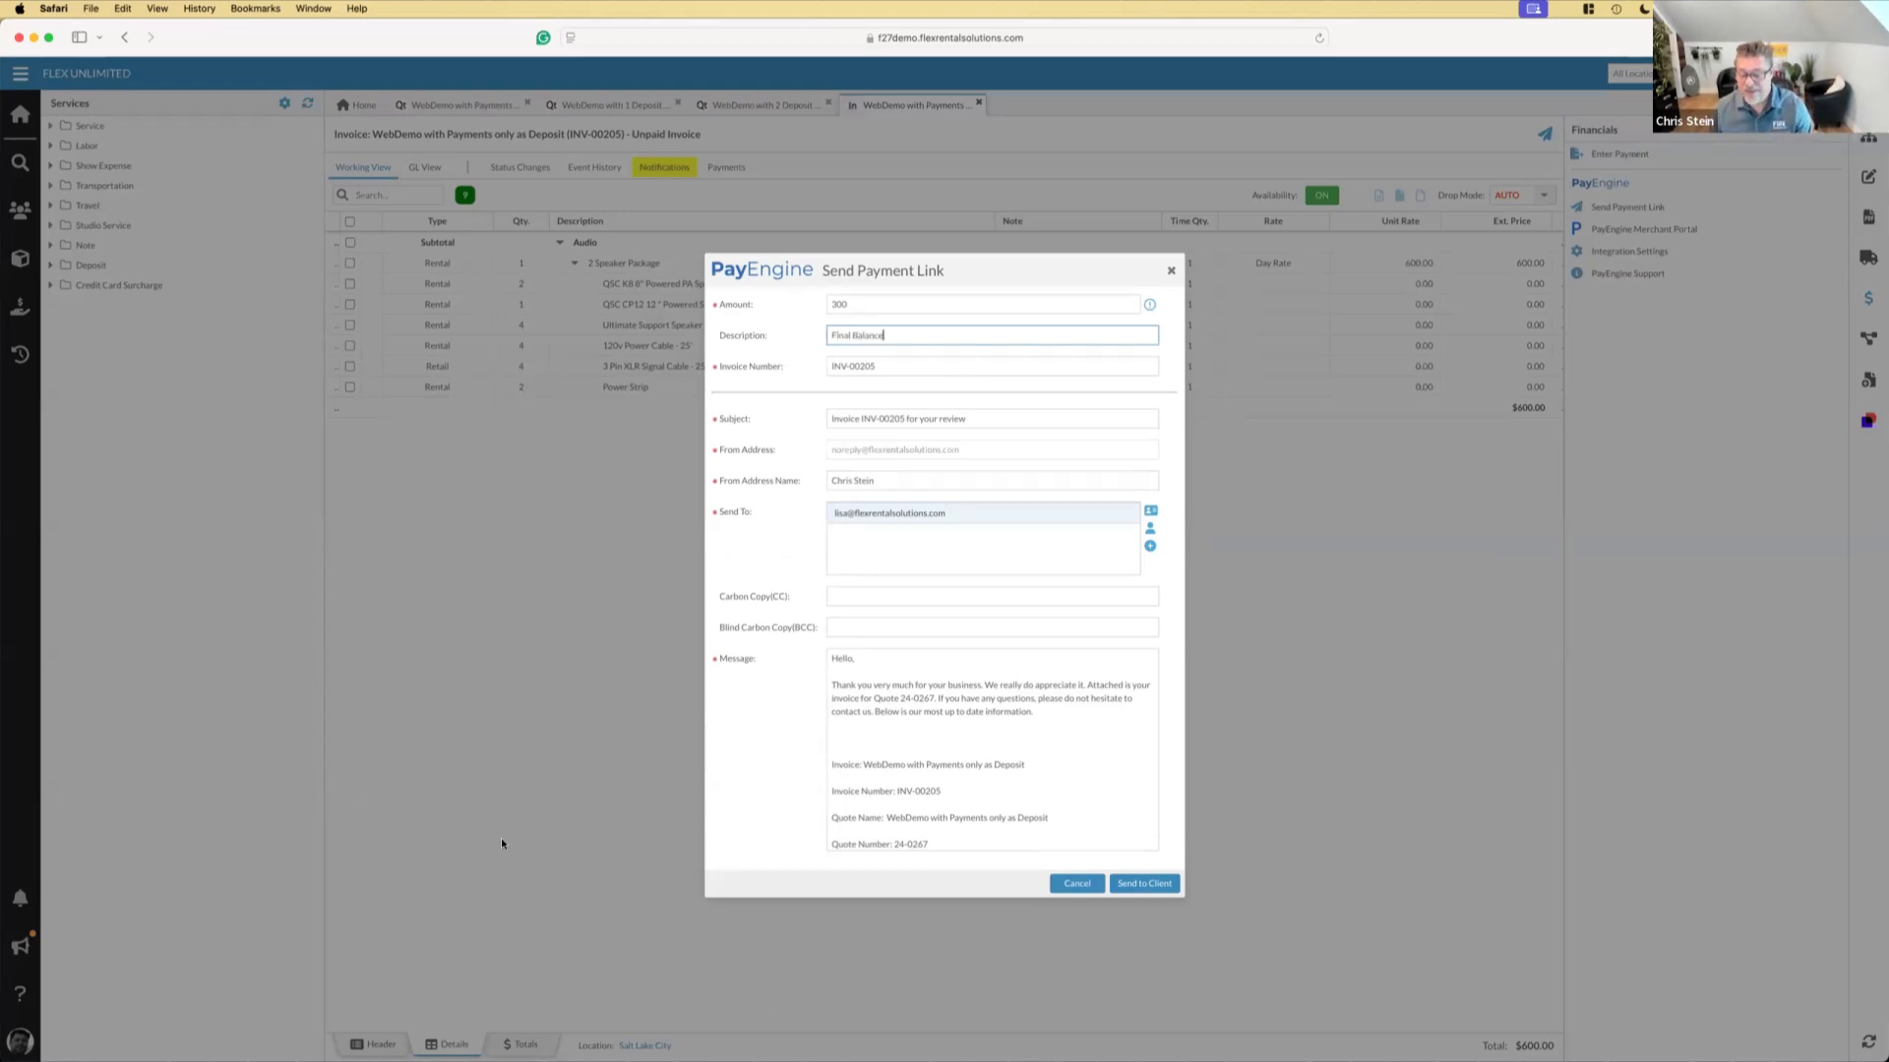
click(1144, 883)
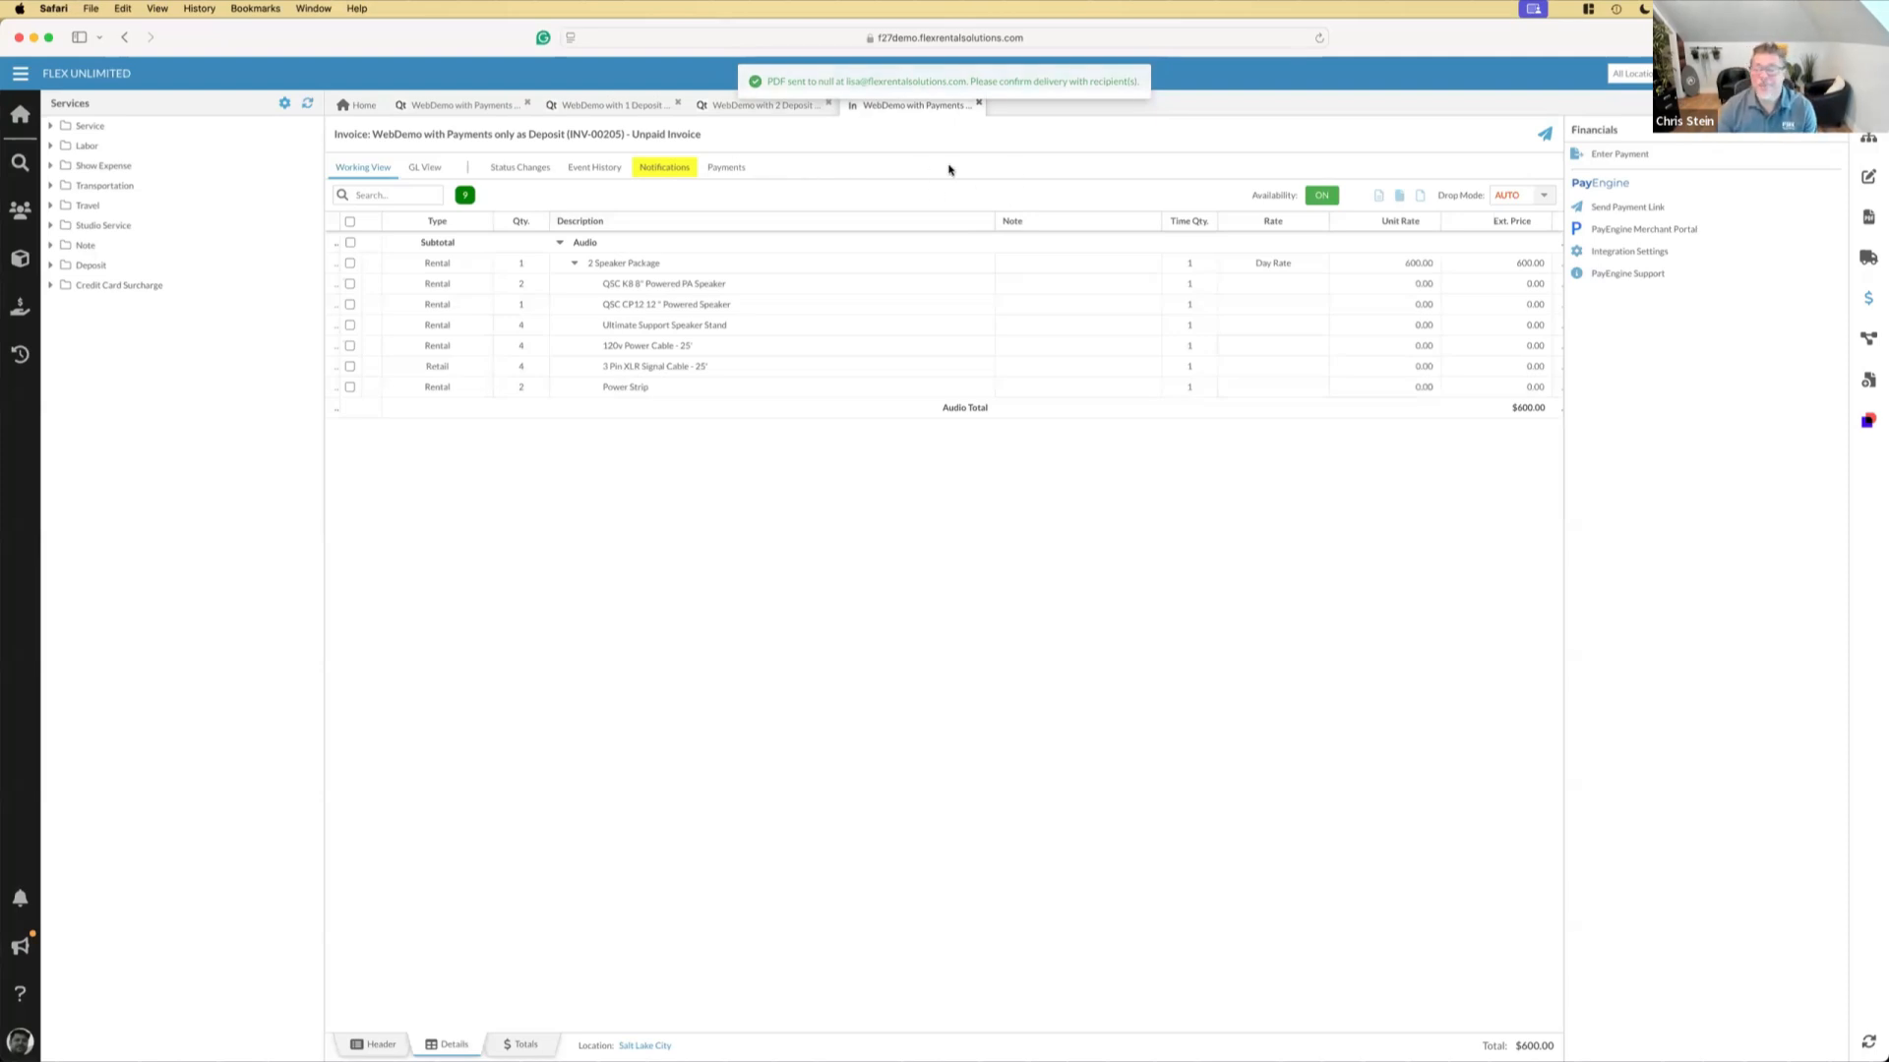
click(1869, 139)
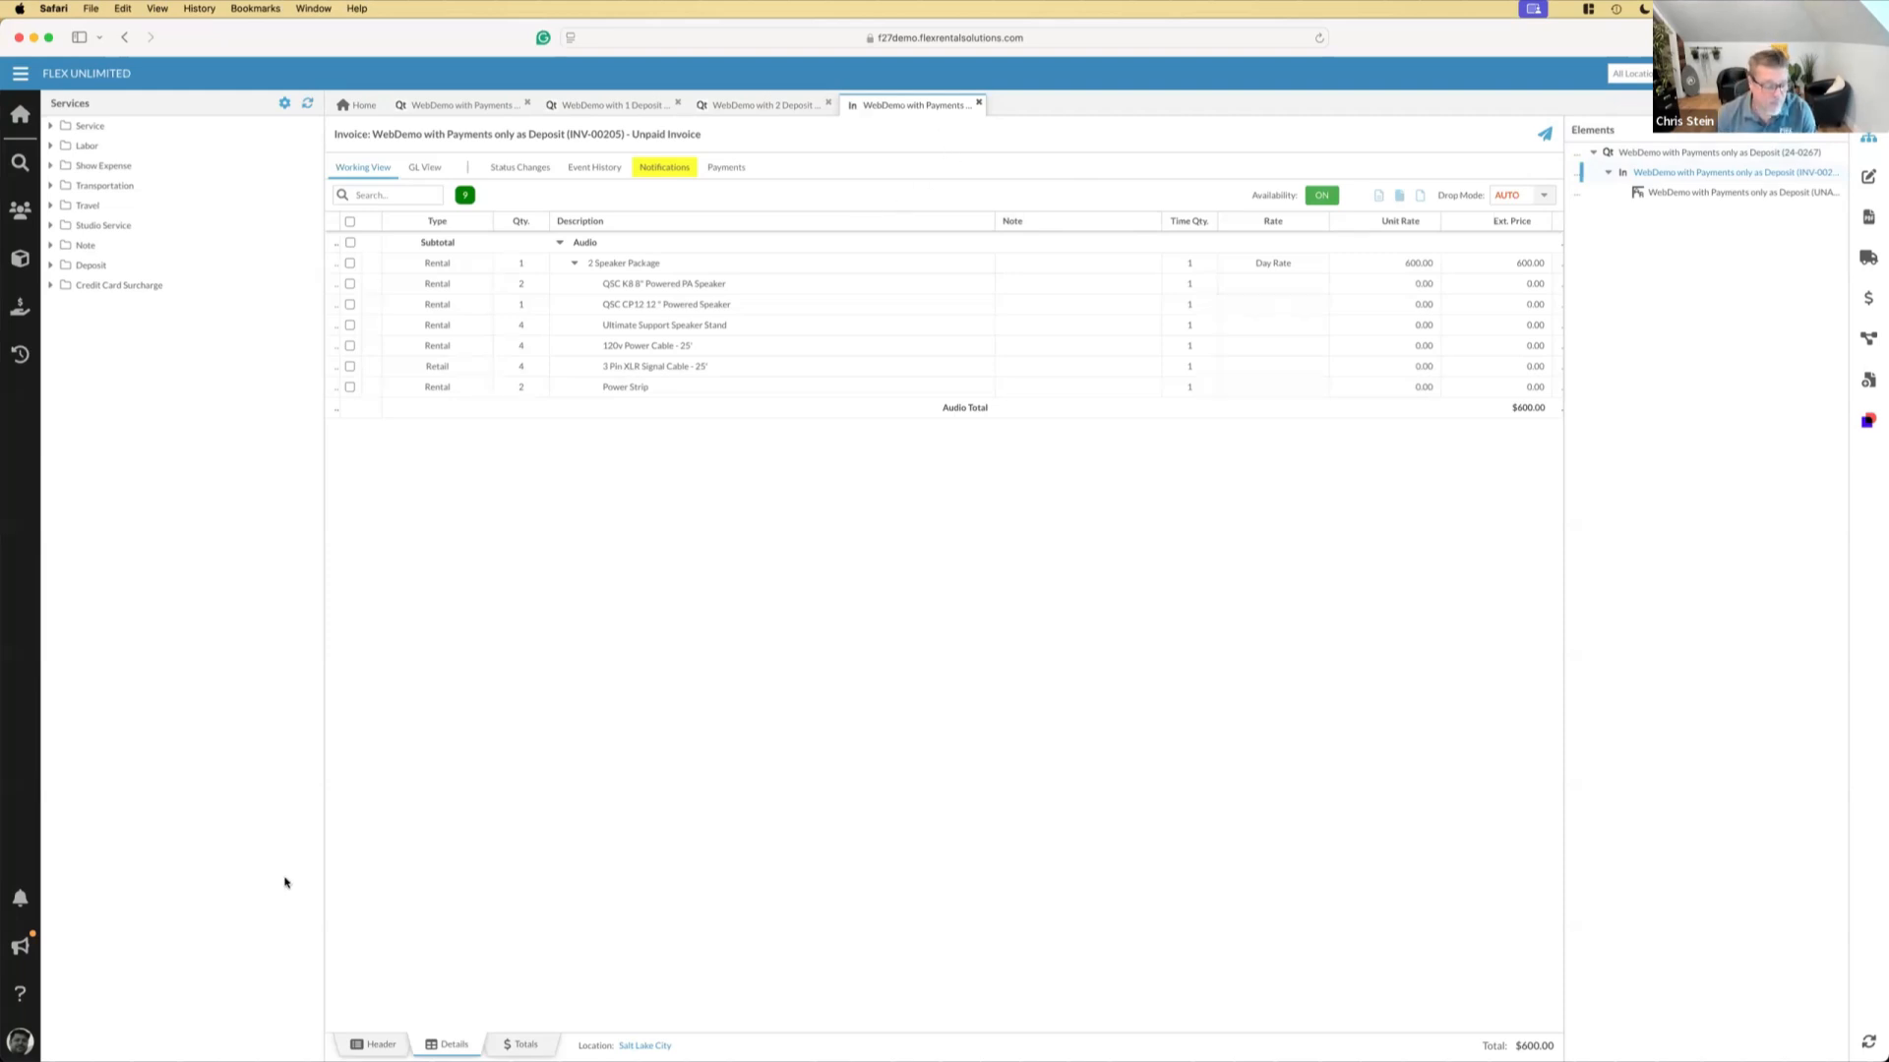
Open the PayEngine integration settings and view the payment links' statuses
click(20, 74)
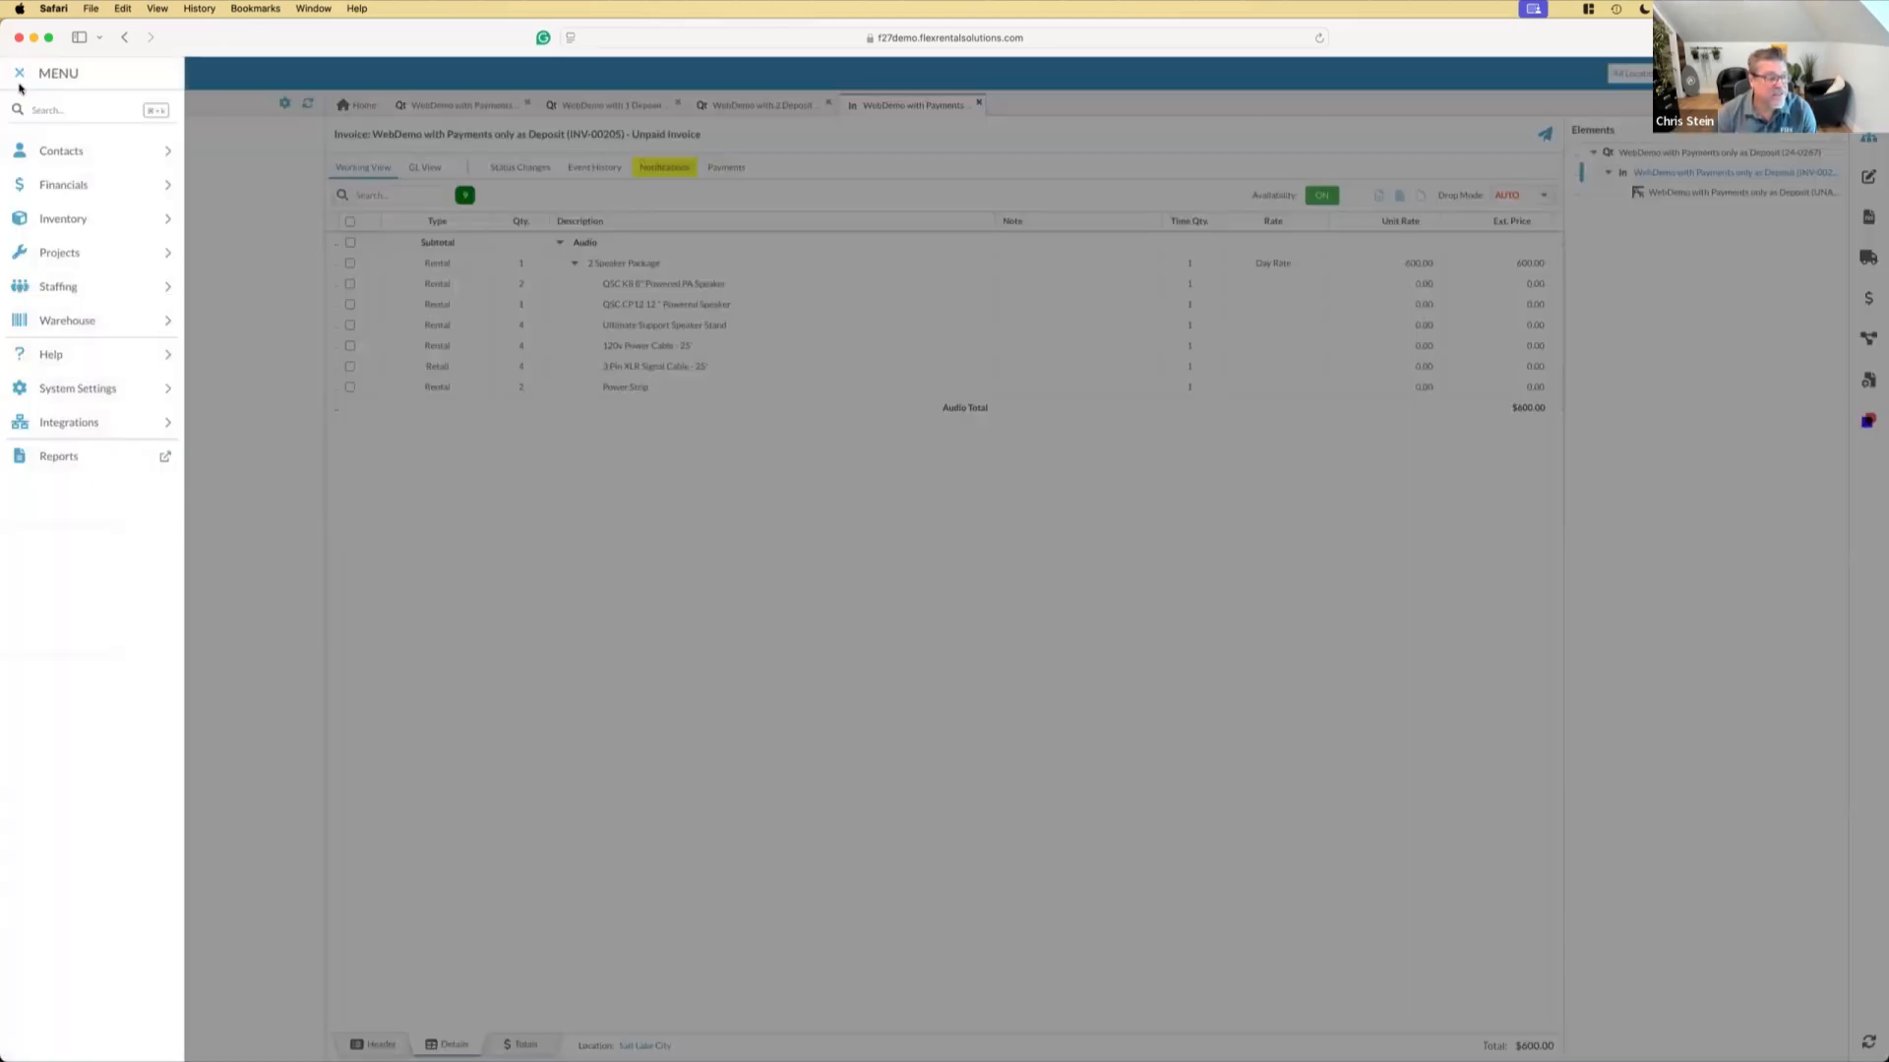
click(55, 424)
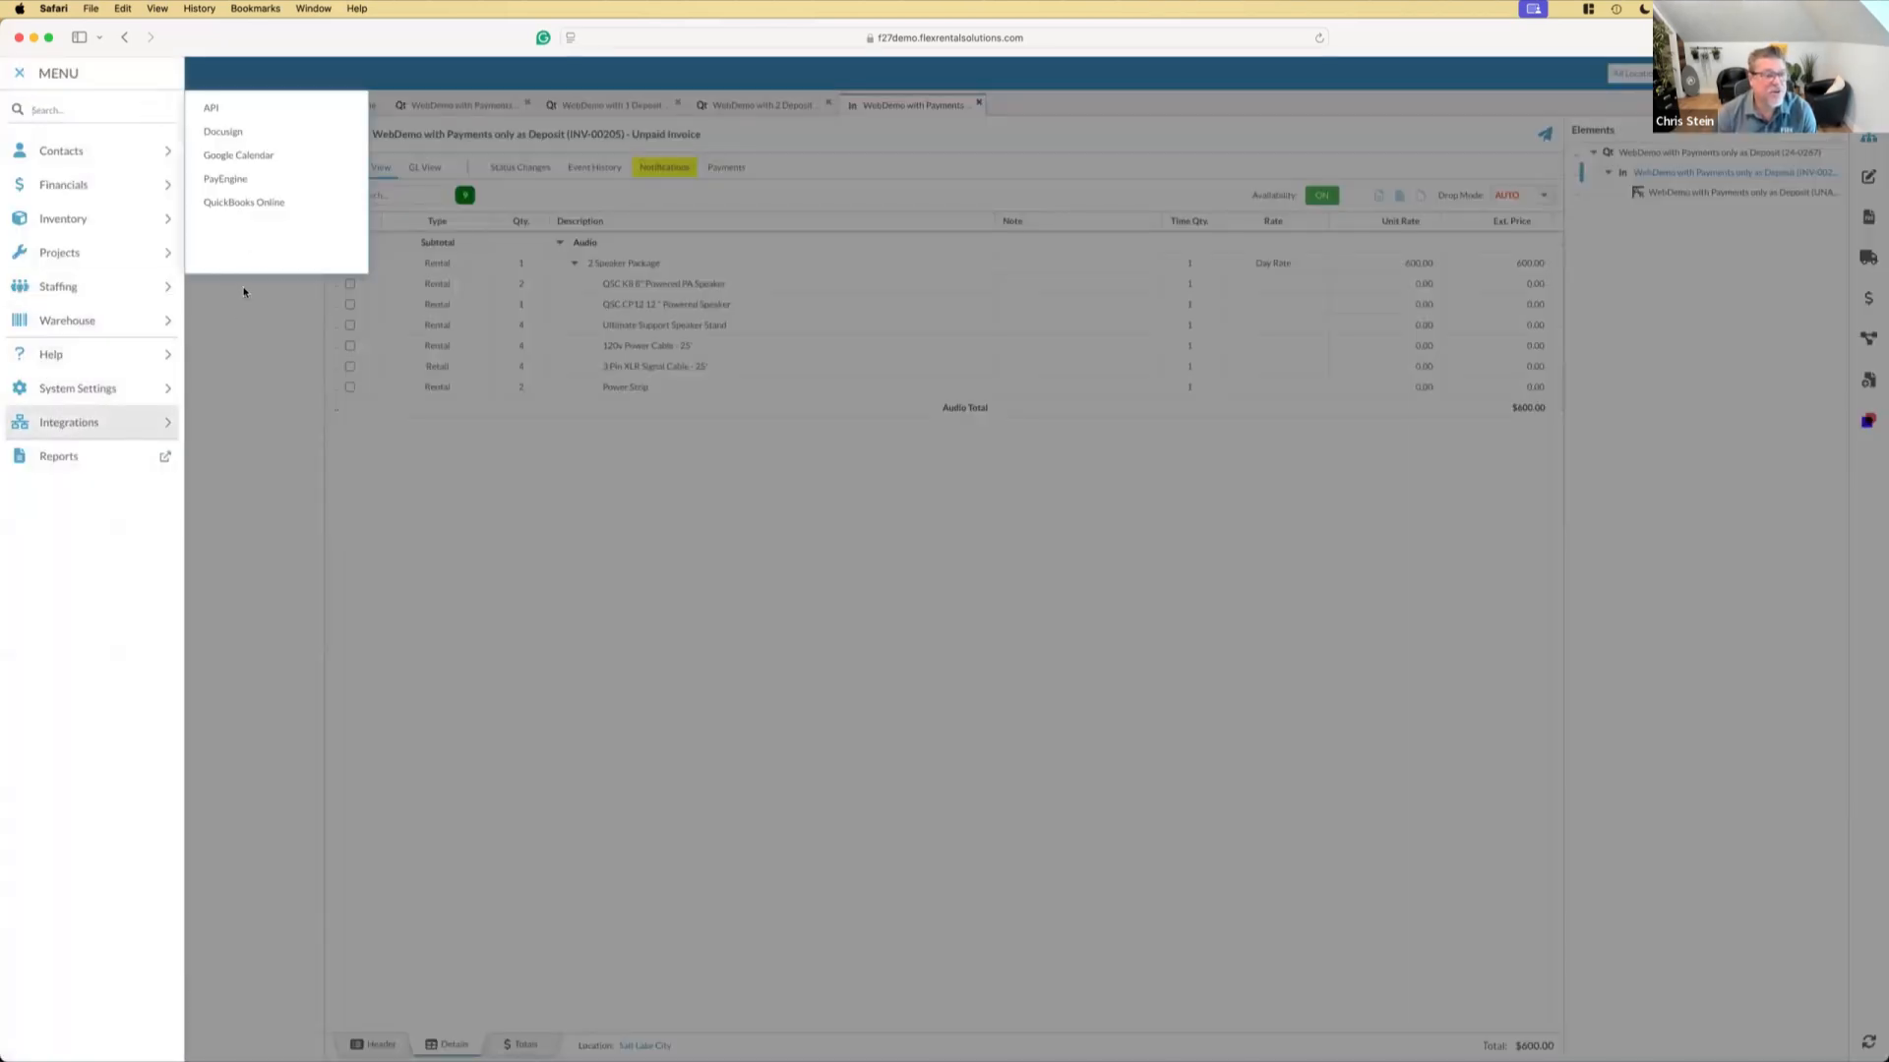
click(254, 185)
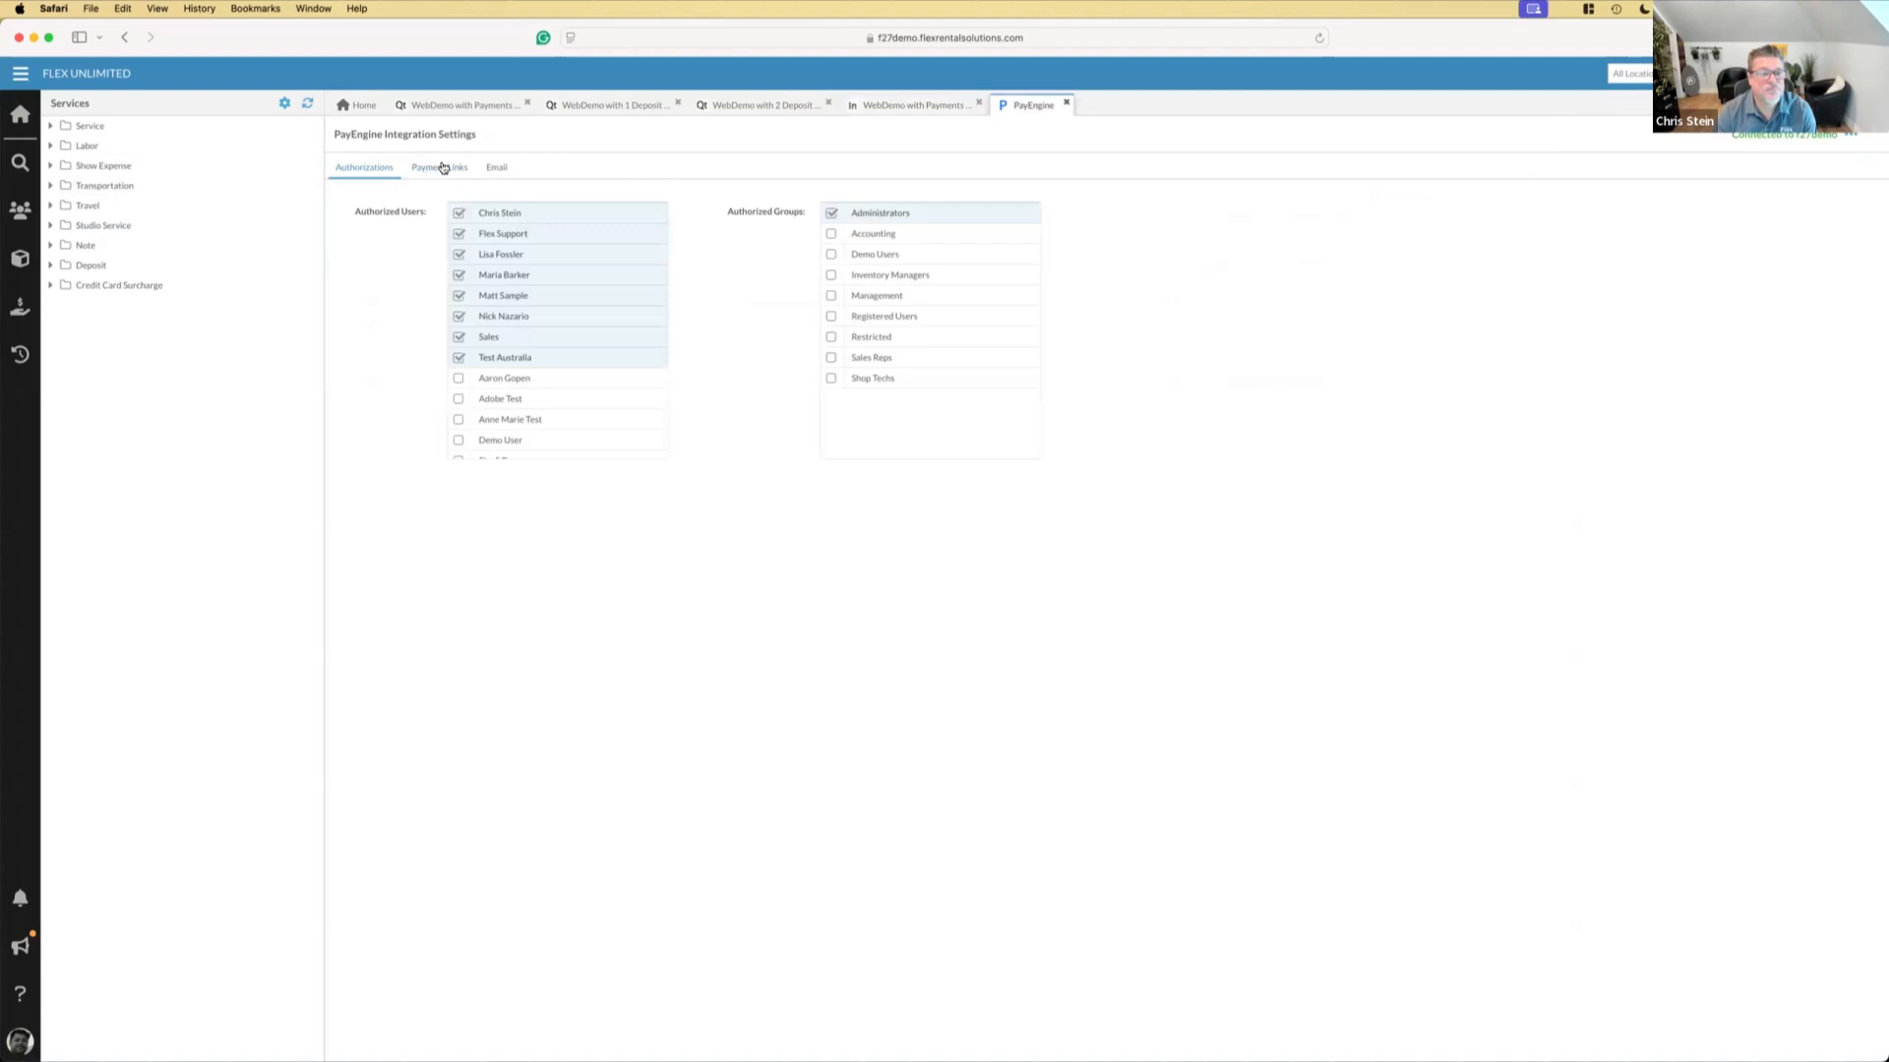
click(440, 167)
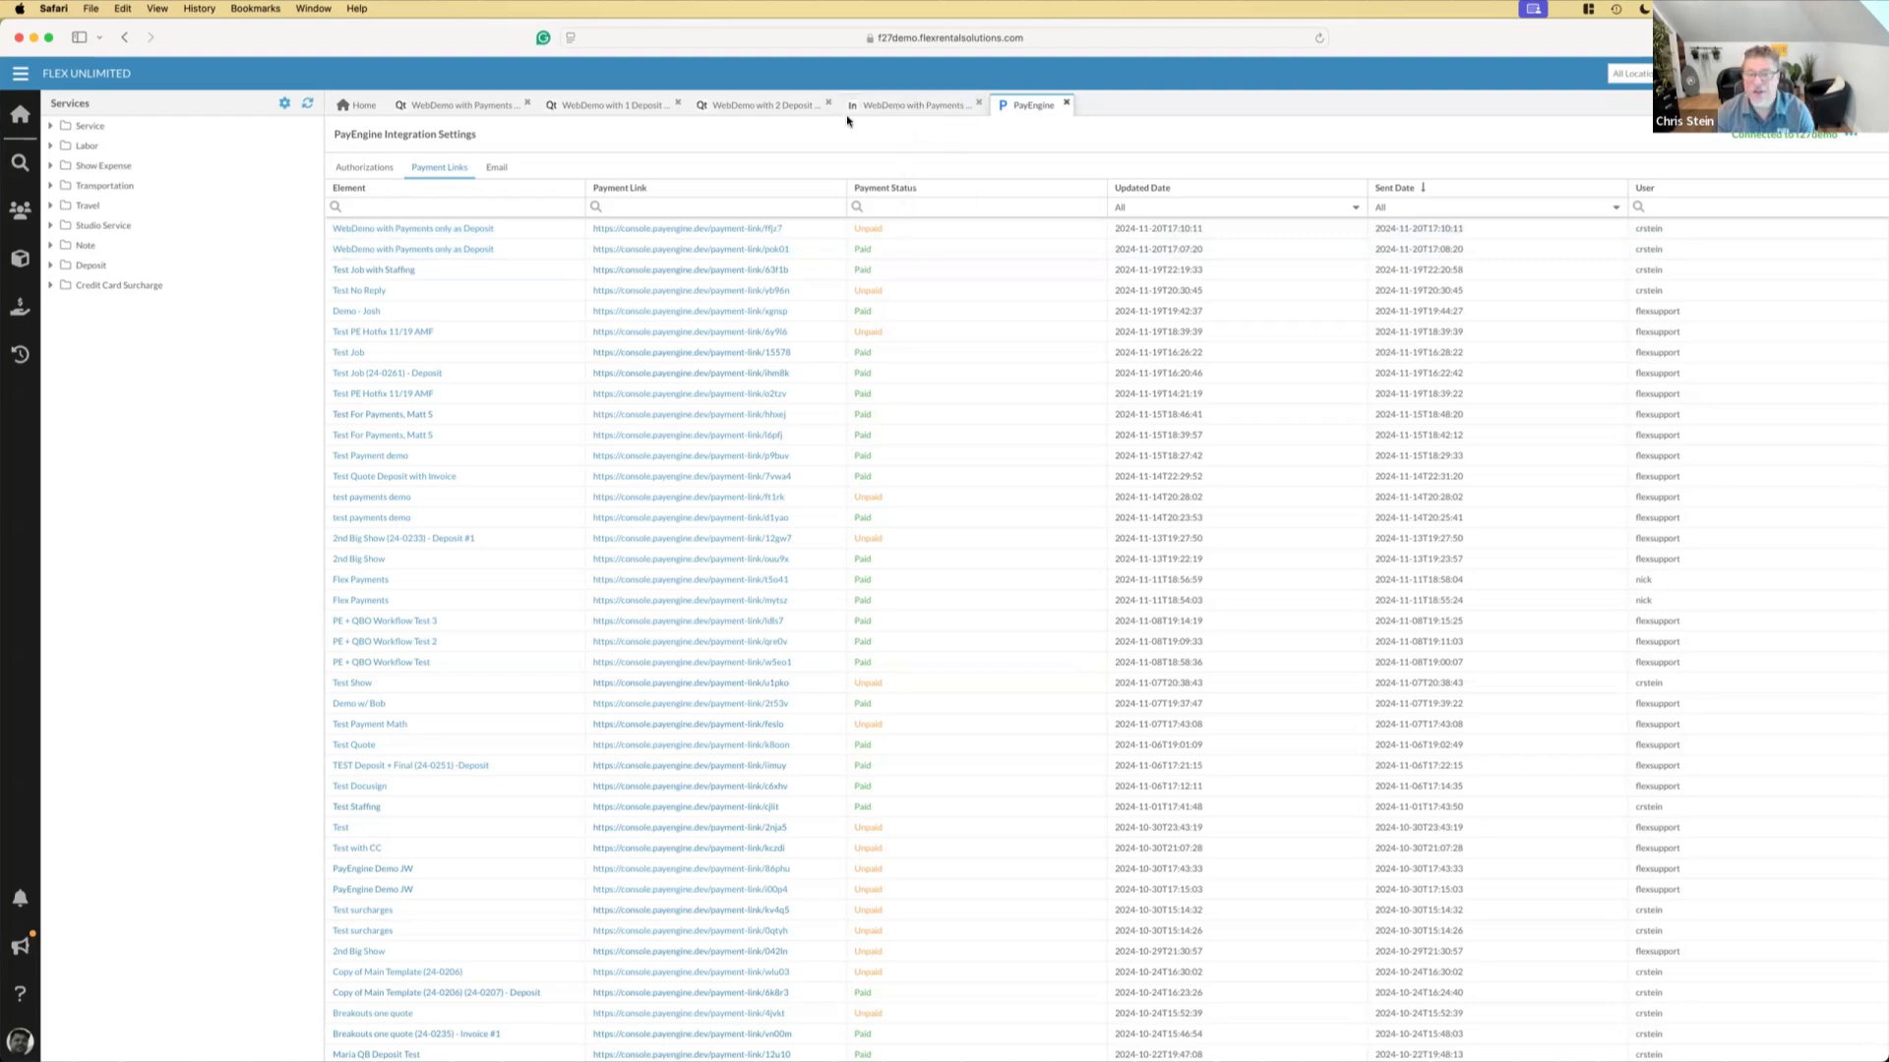
Return to the "WebDemo with Payments only as Deposit" invoice and reload it to check its payment status
click(913, 106)
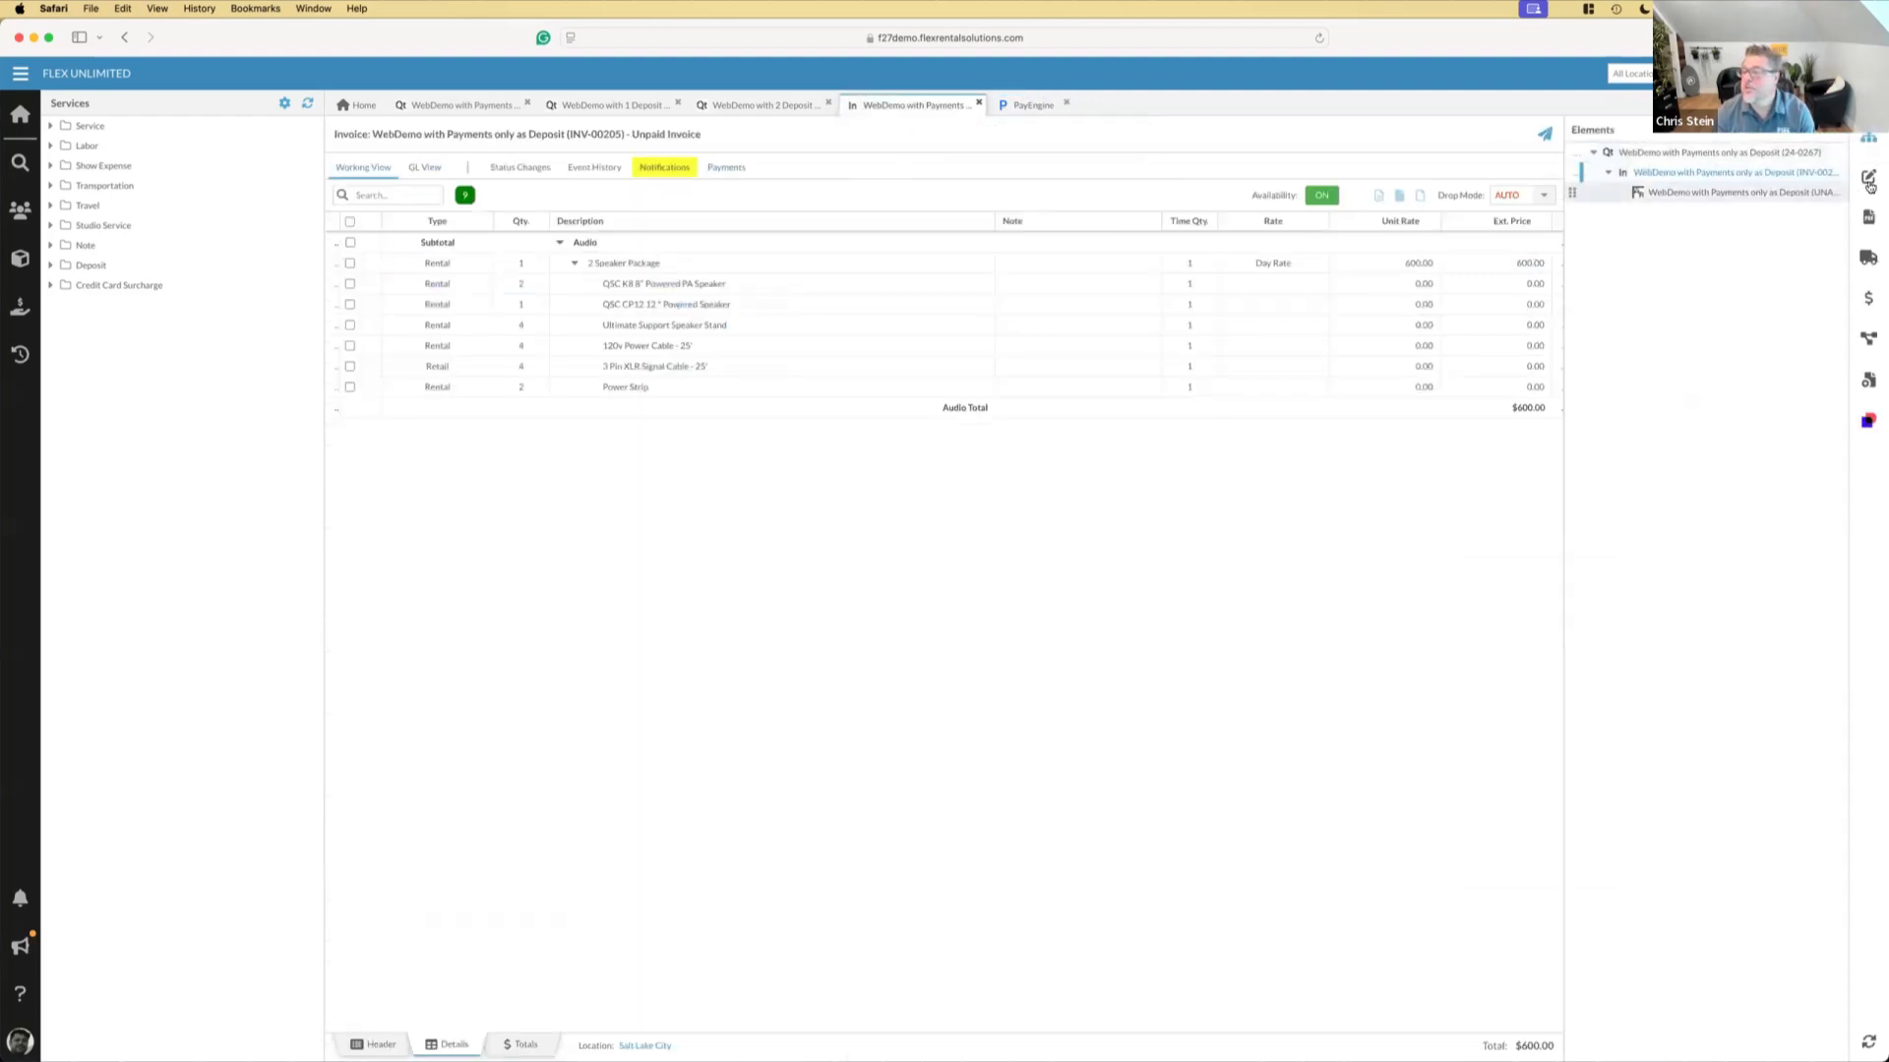
right_click(915, 108)
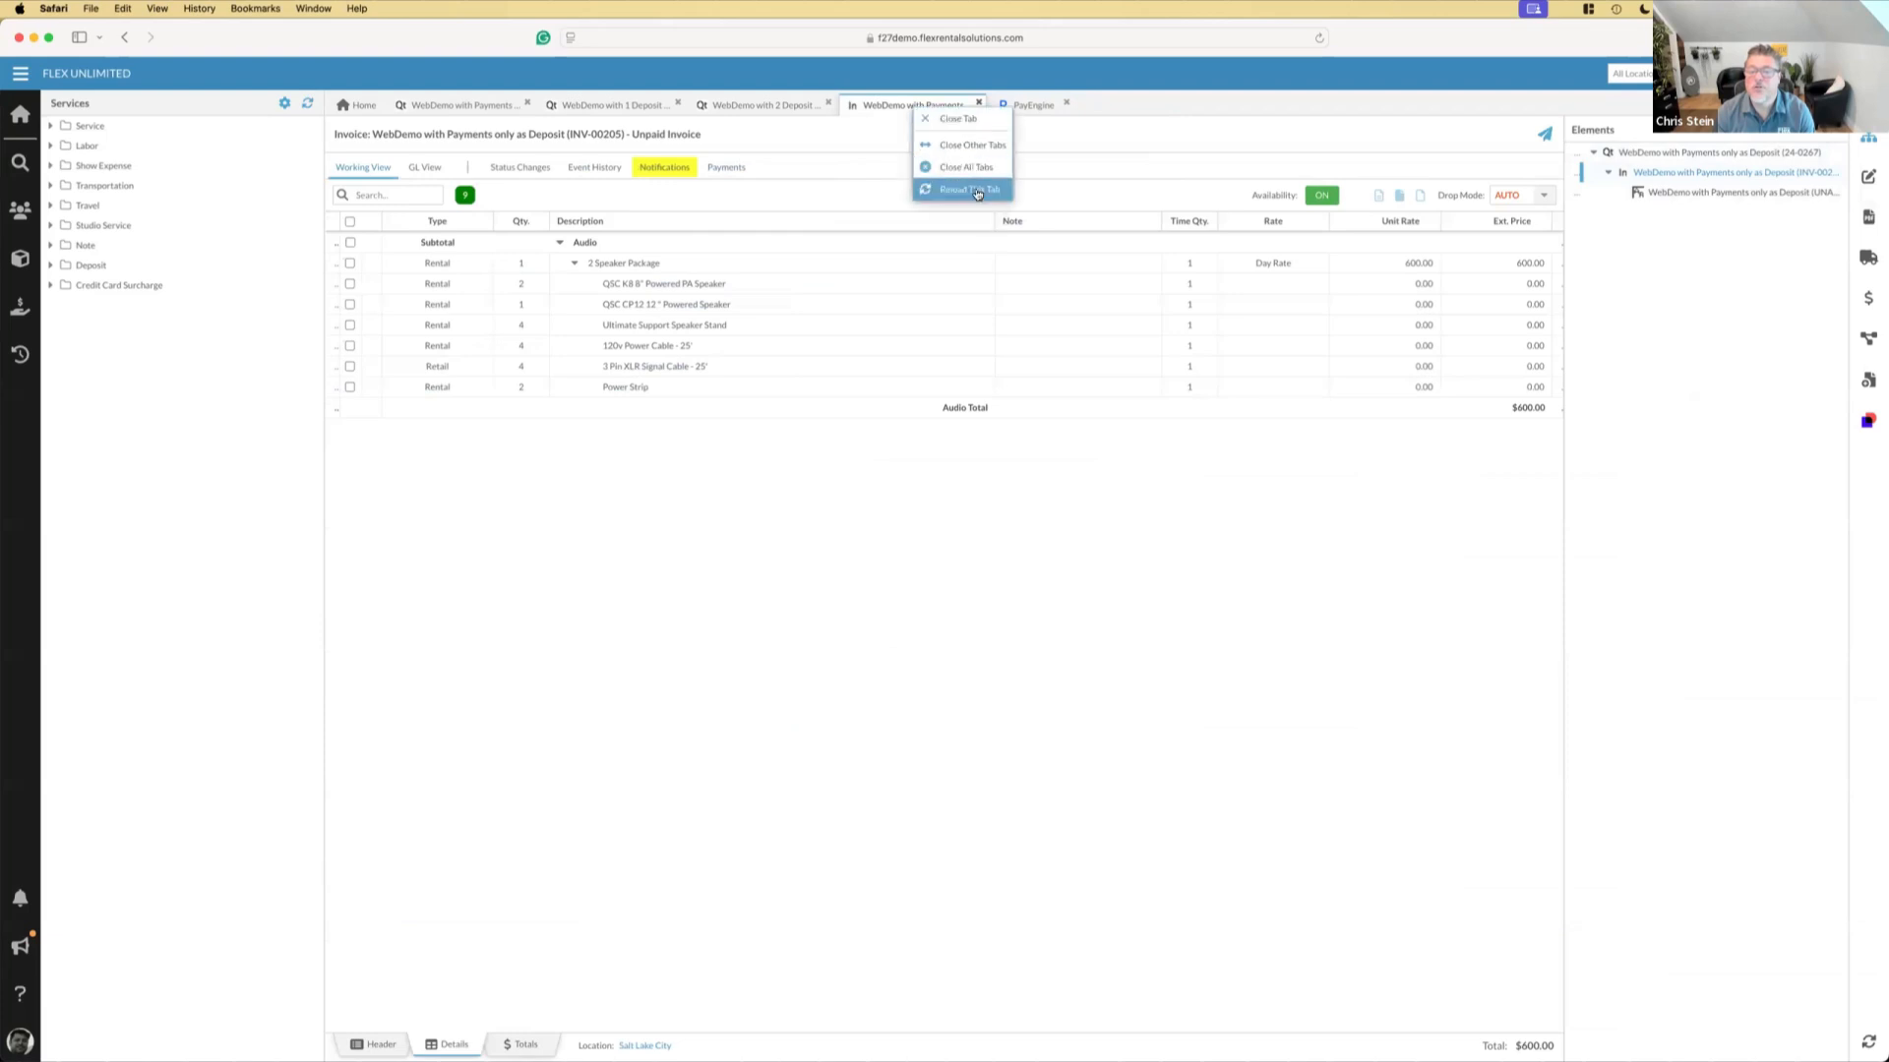
click(979, 190)
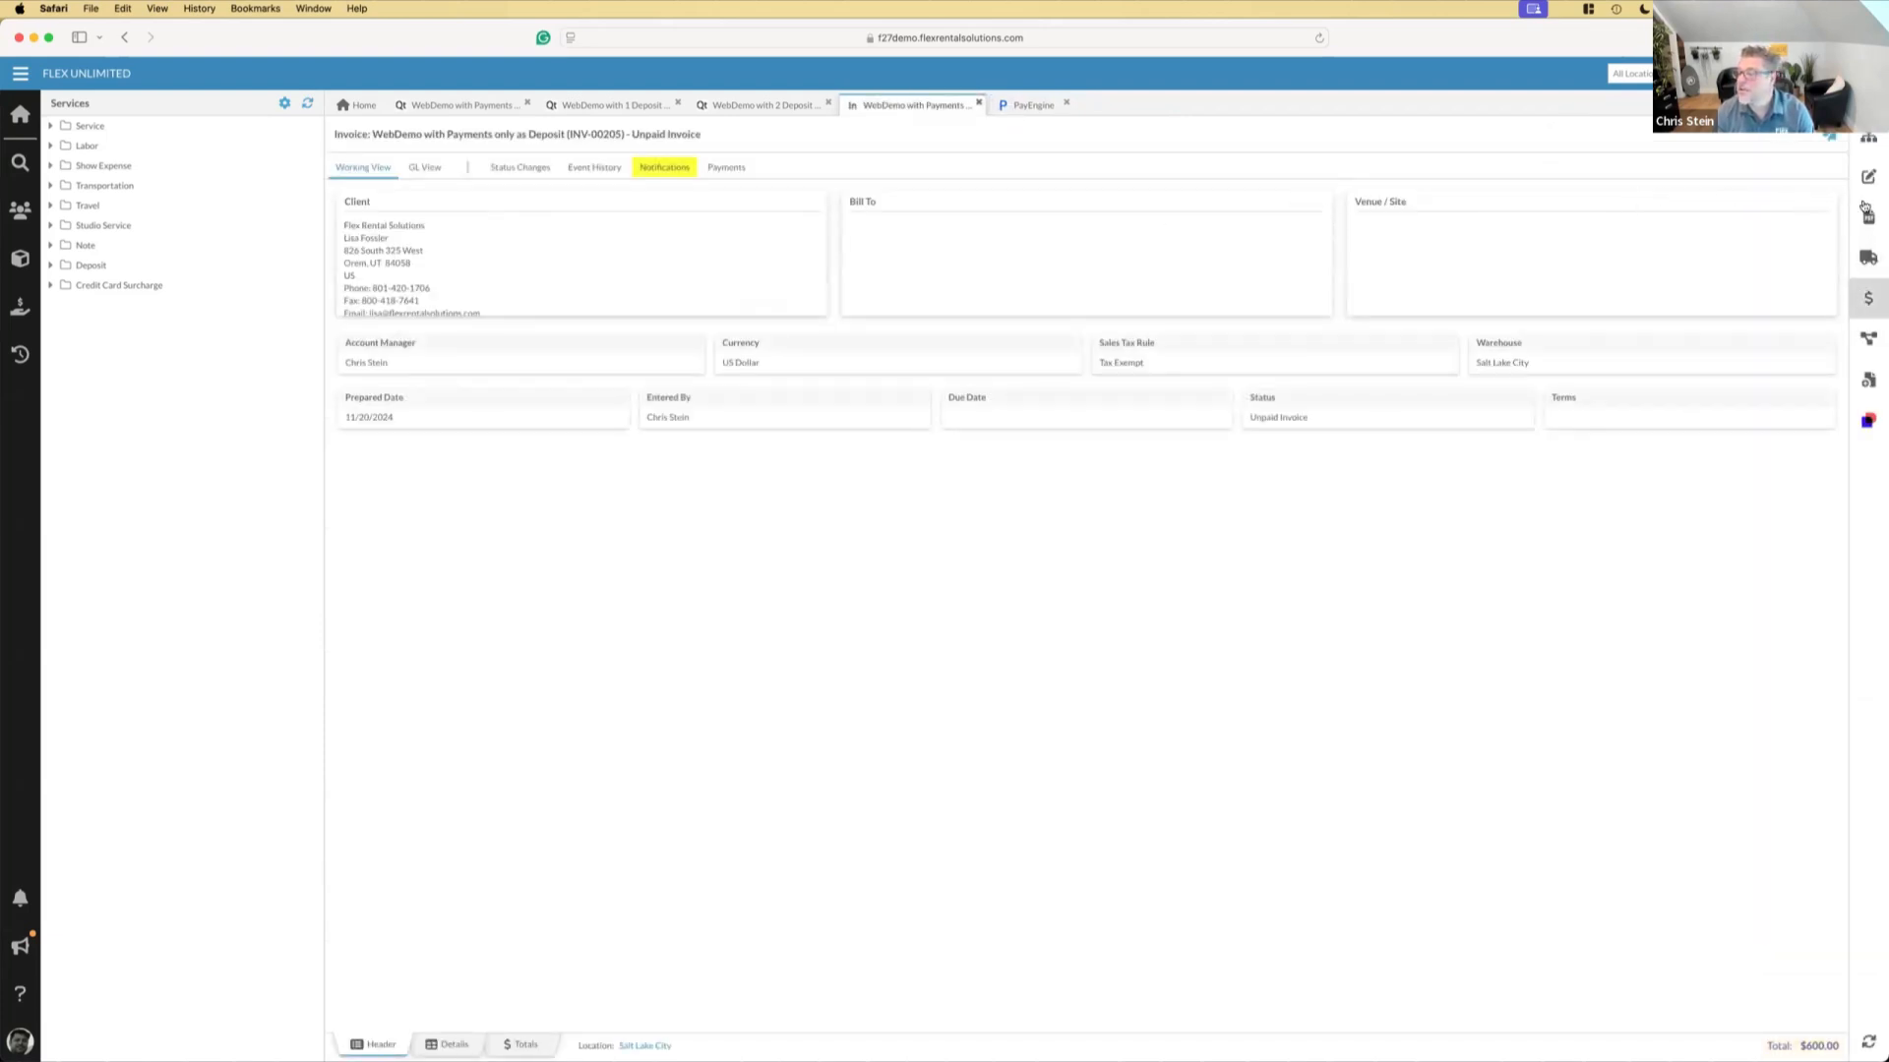
Reload the PayEngine integration settings and check the payment status of the invoice's payment link again
click(1018, 103)
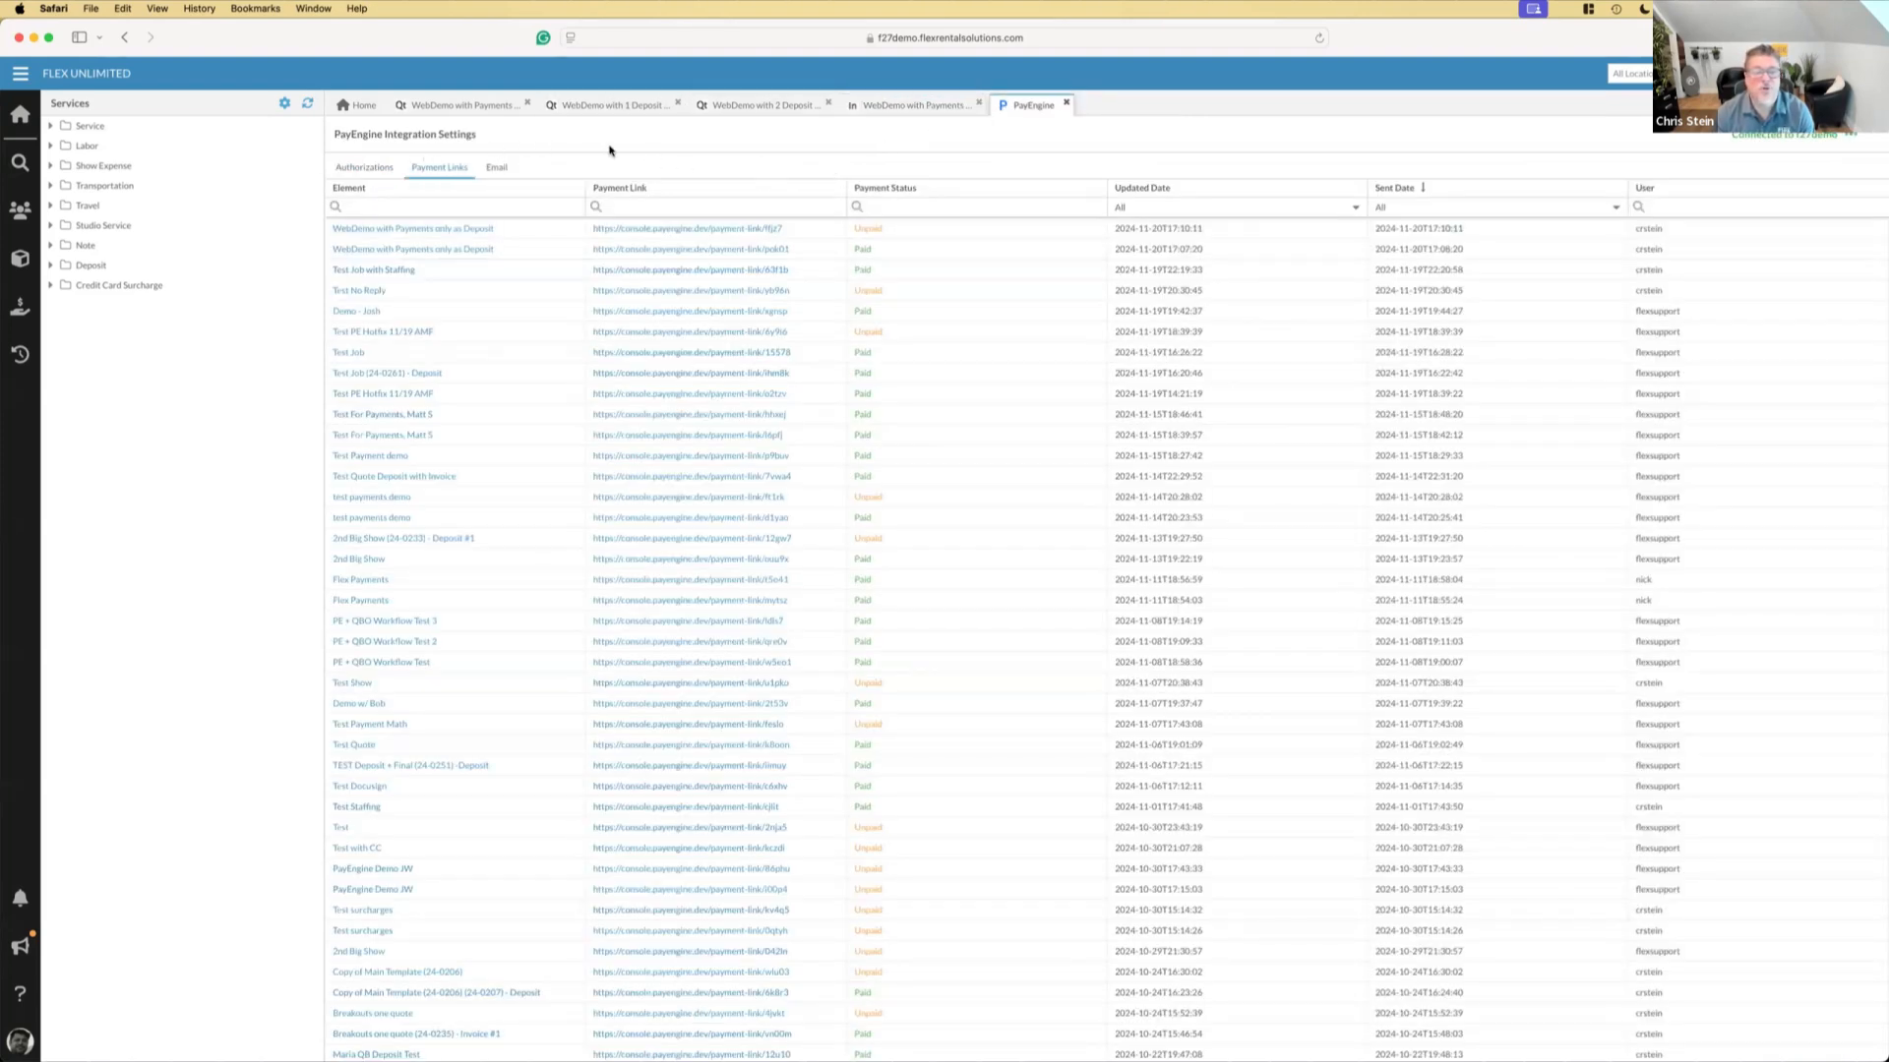
right_click(1021, 110)
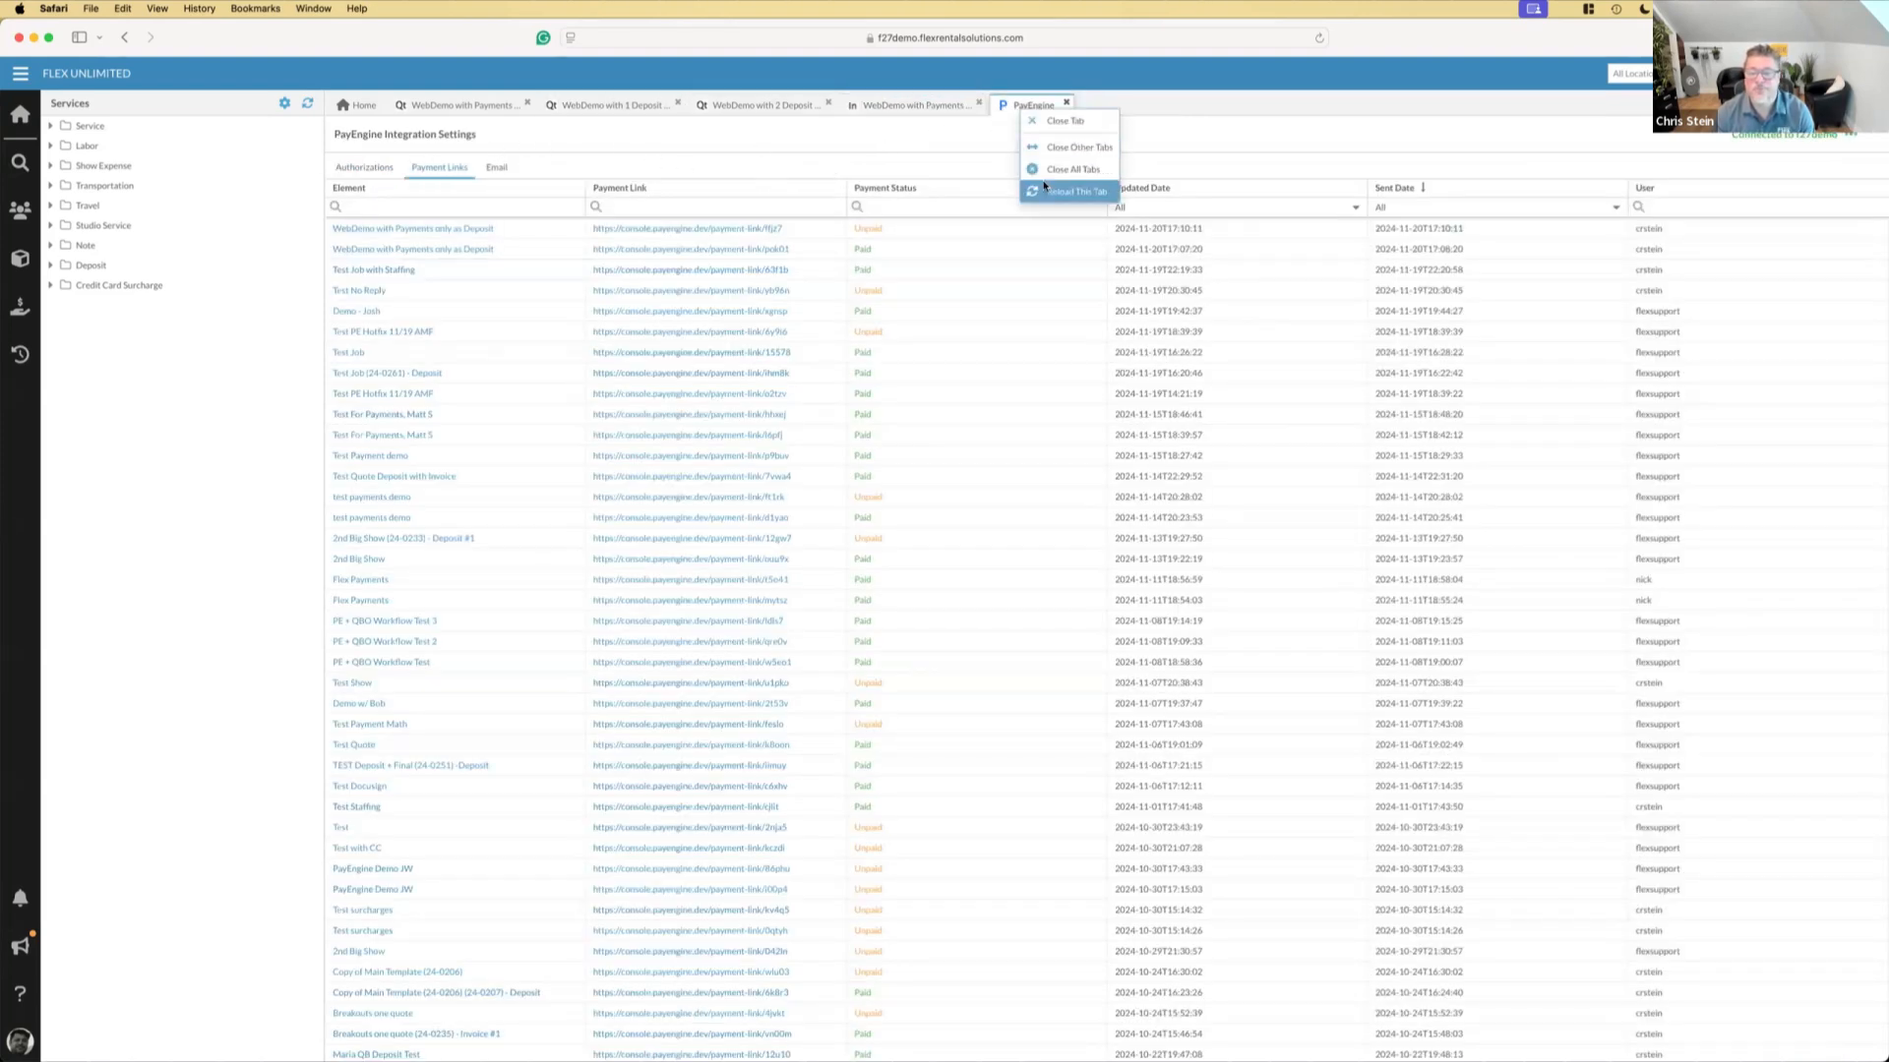
click(1046, 188)
click(435, 167)
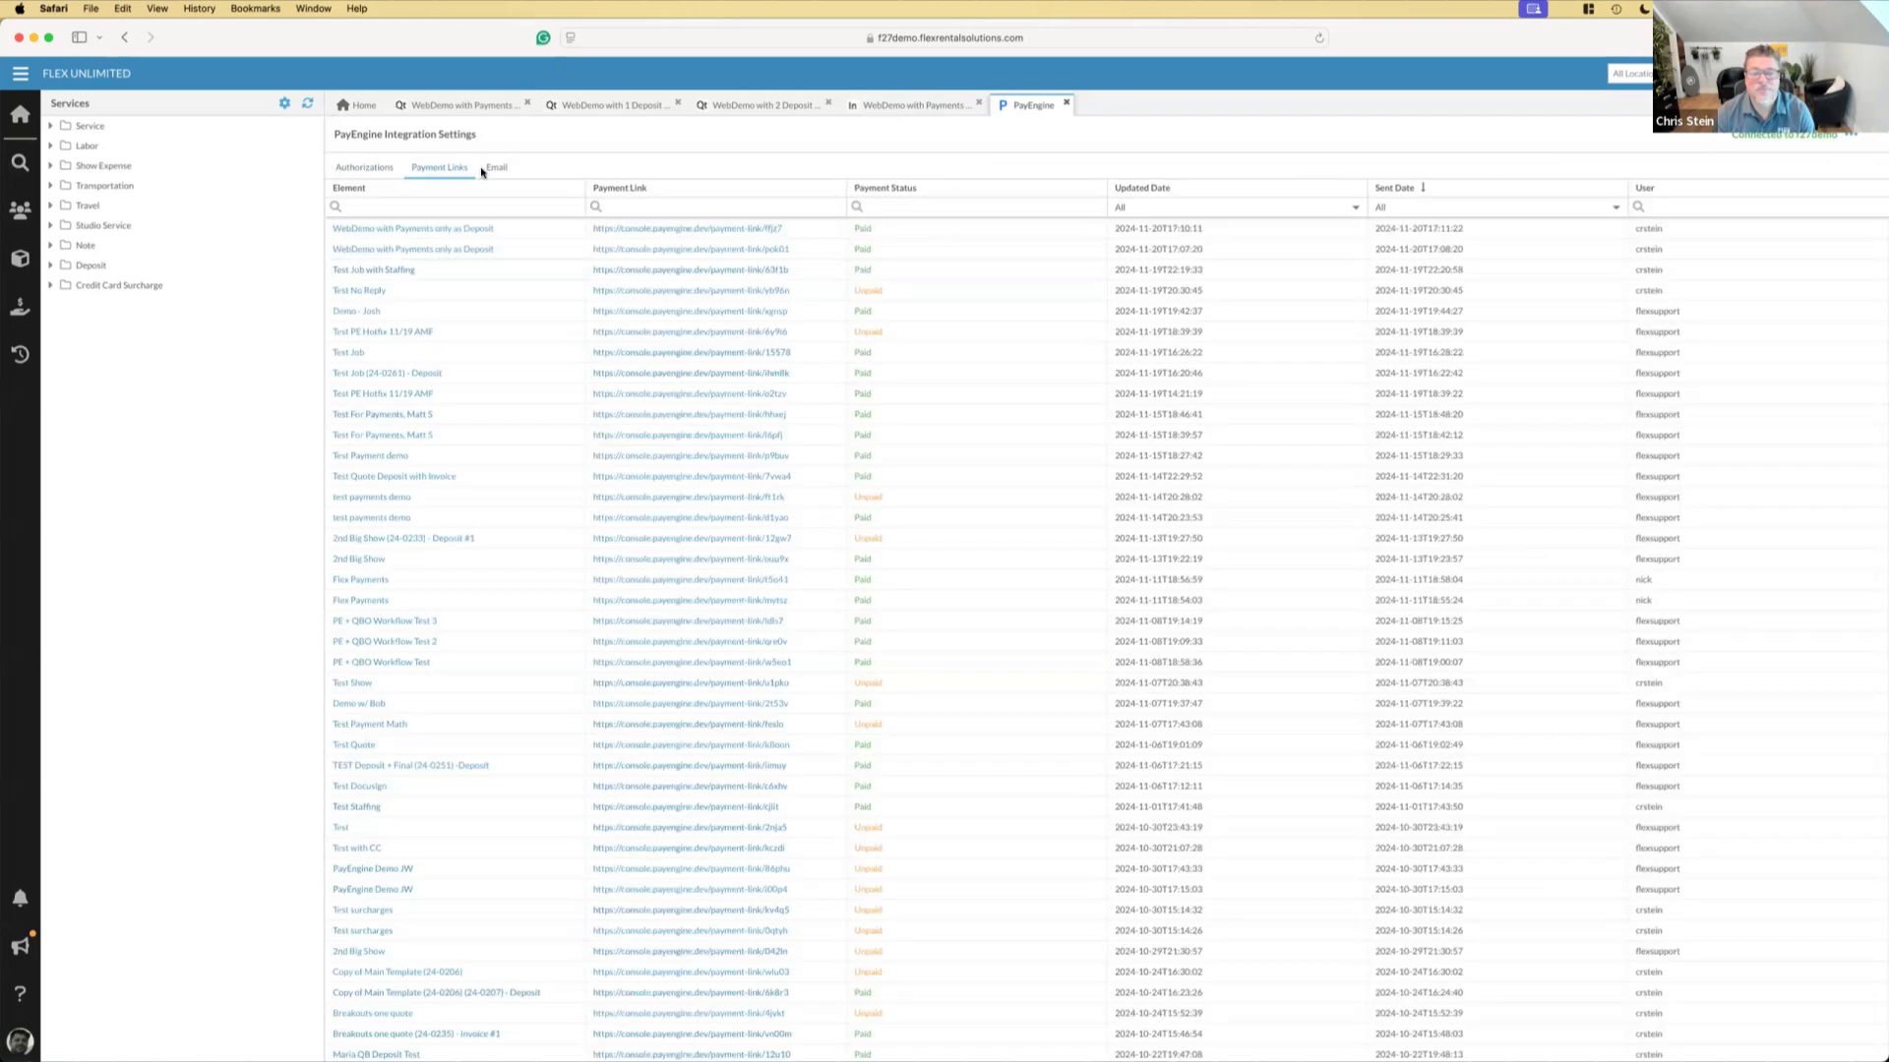
Reload the "WebDemo with Payments only as Deposit" invoice again and show its linked elements
click(890, 105)
right_click(897, 106)
click(937, 190)
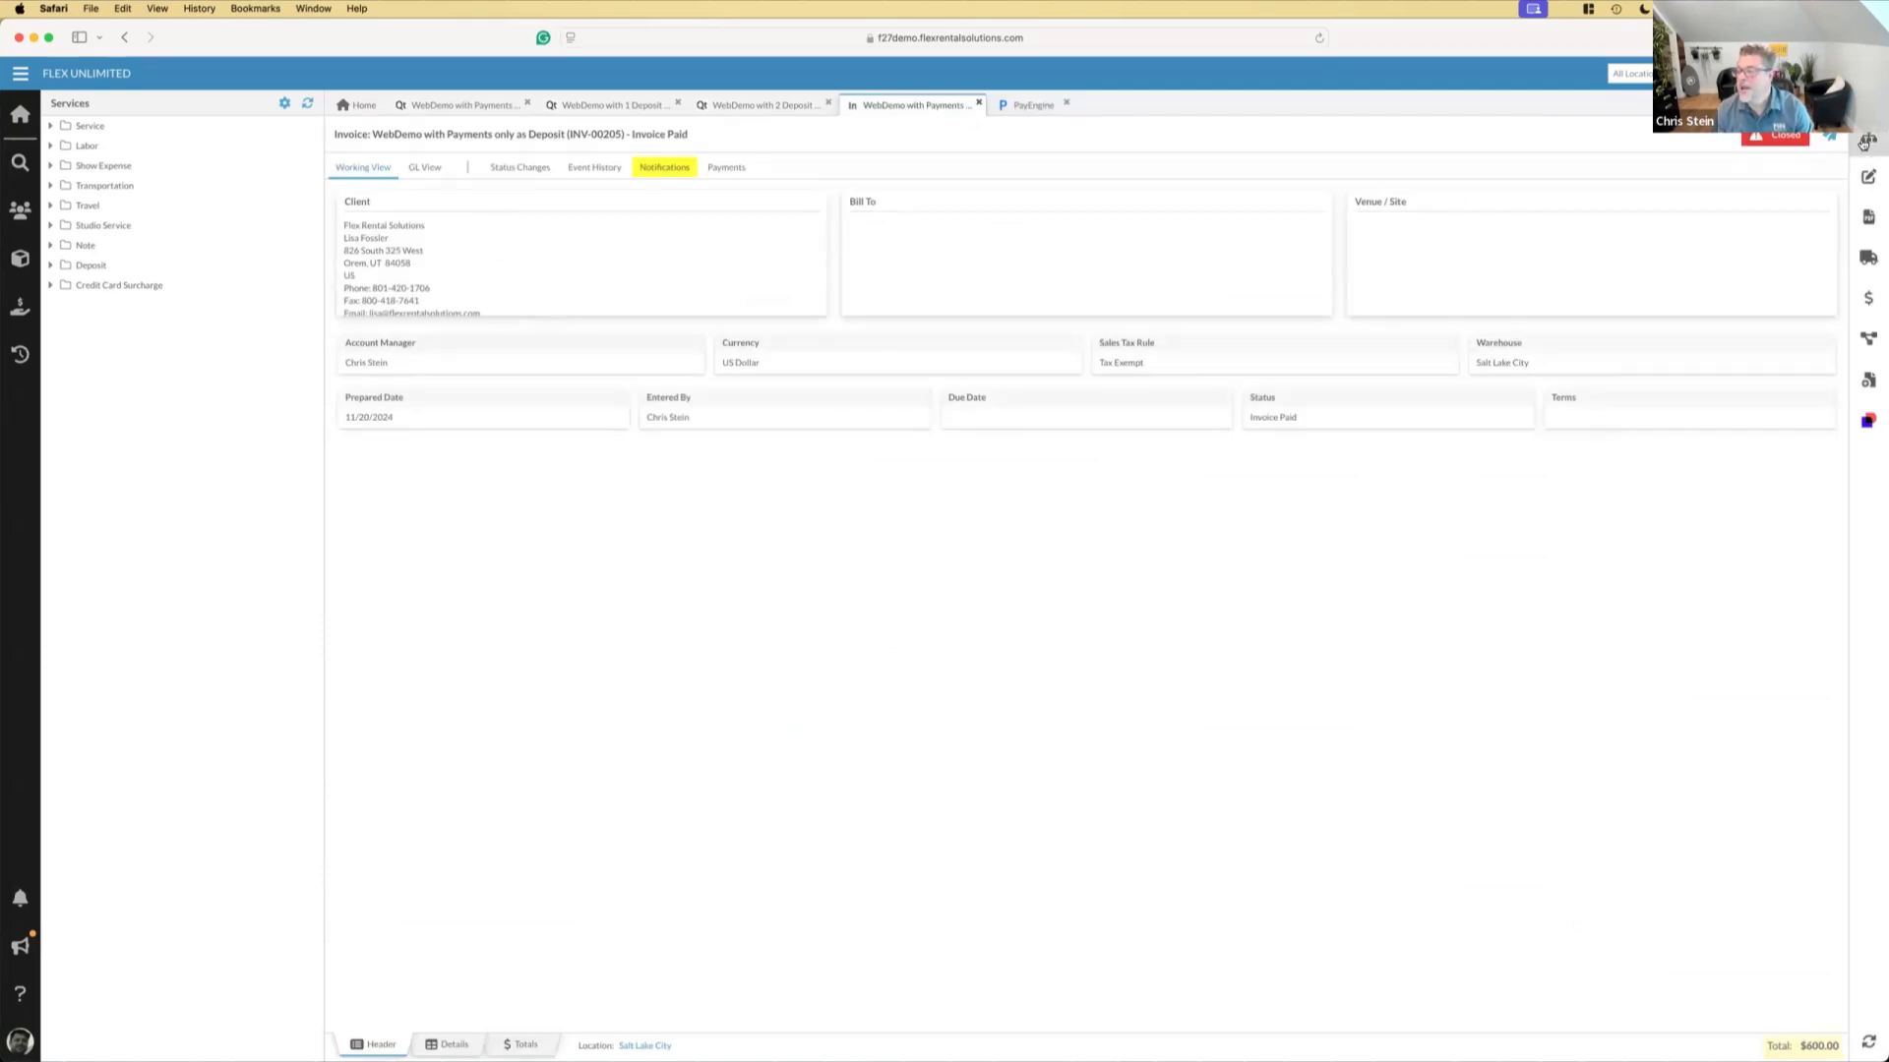
click(1868, 139)
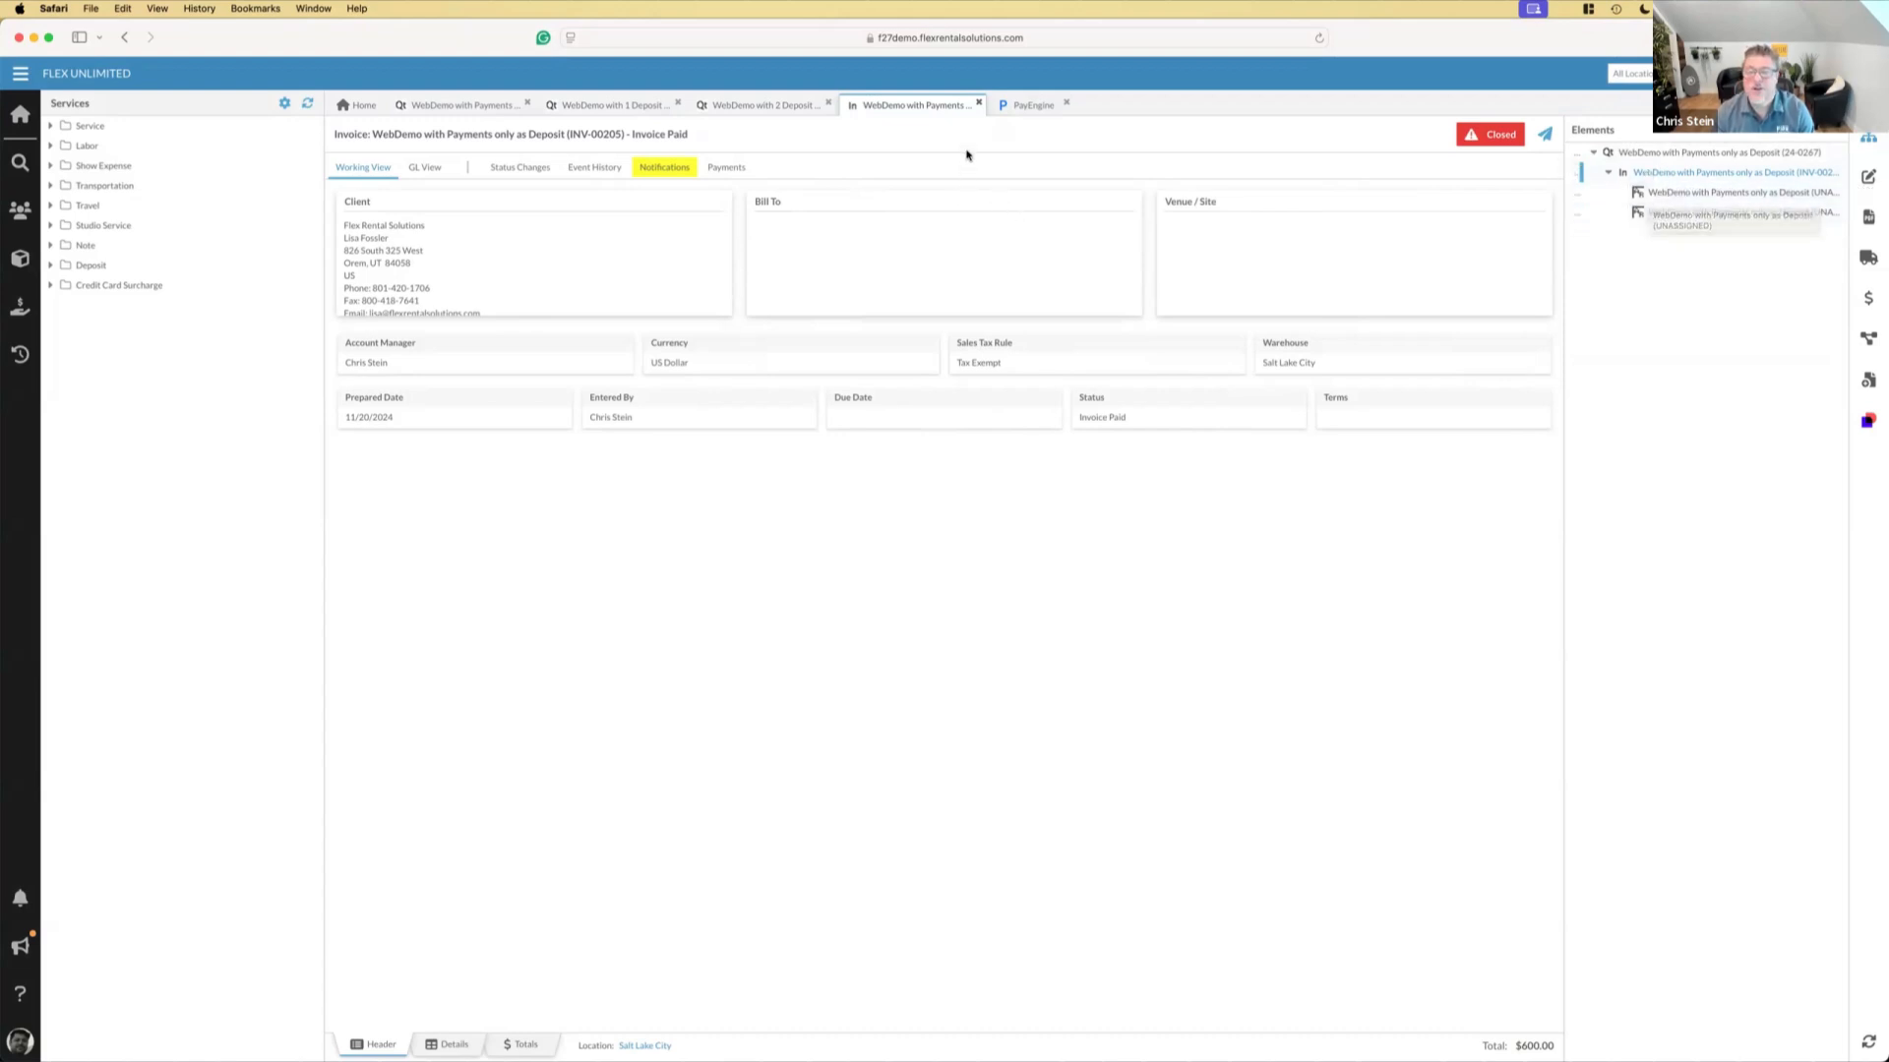
Review the invoice's recorded payments and status change history, and switch to the Keynote presentation
click(728, 169)
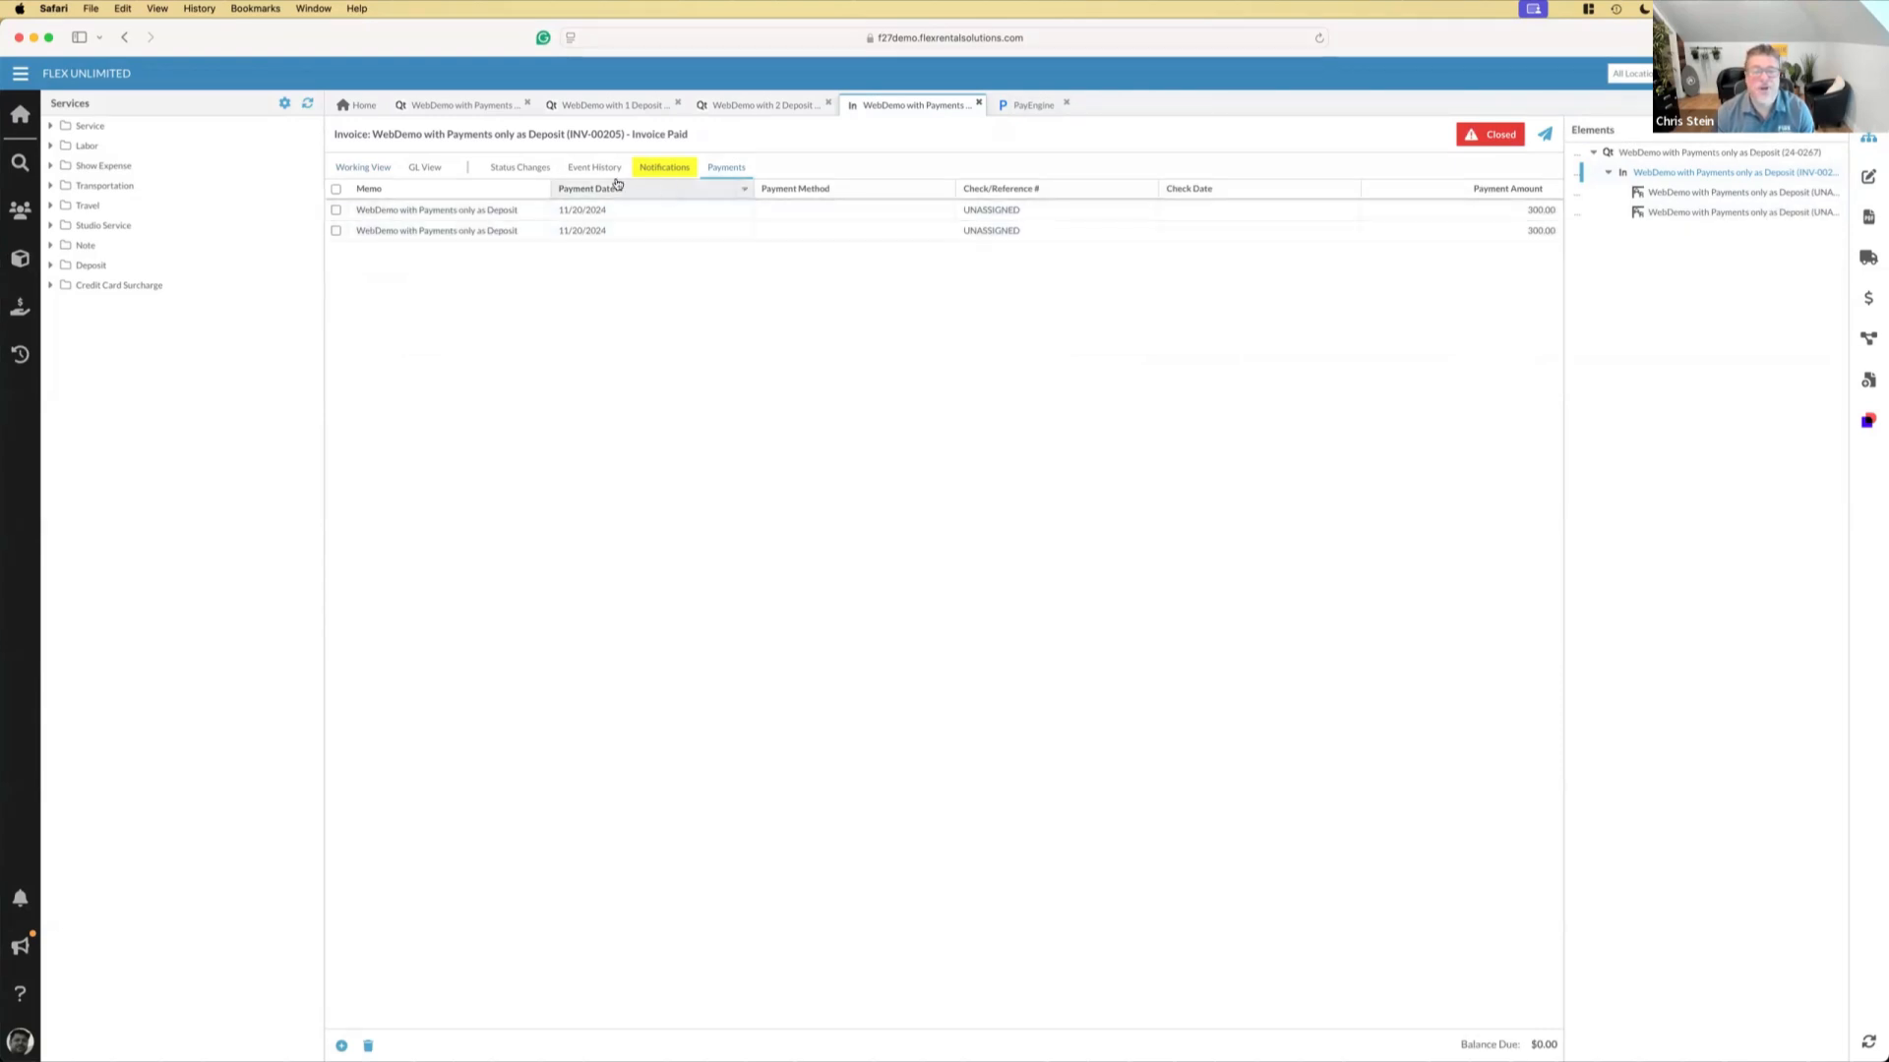
click(524, 171)
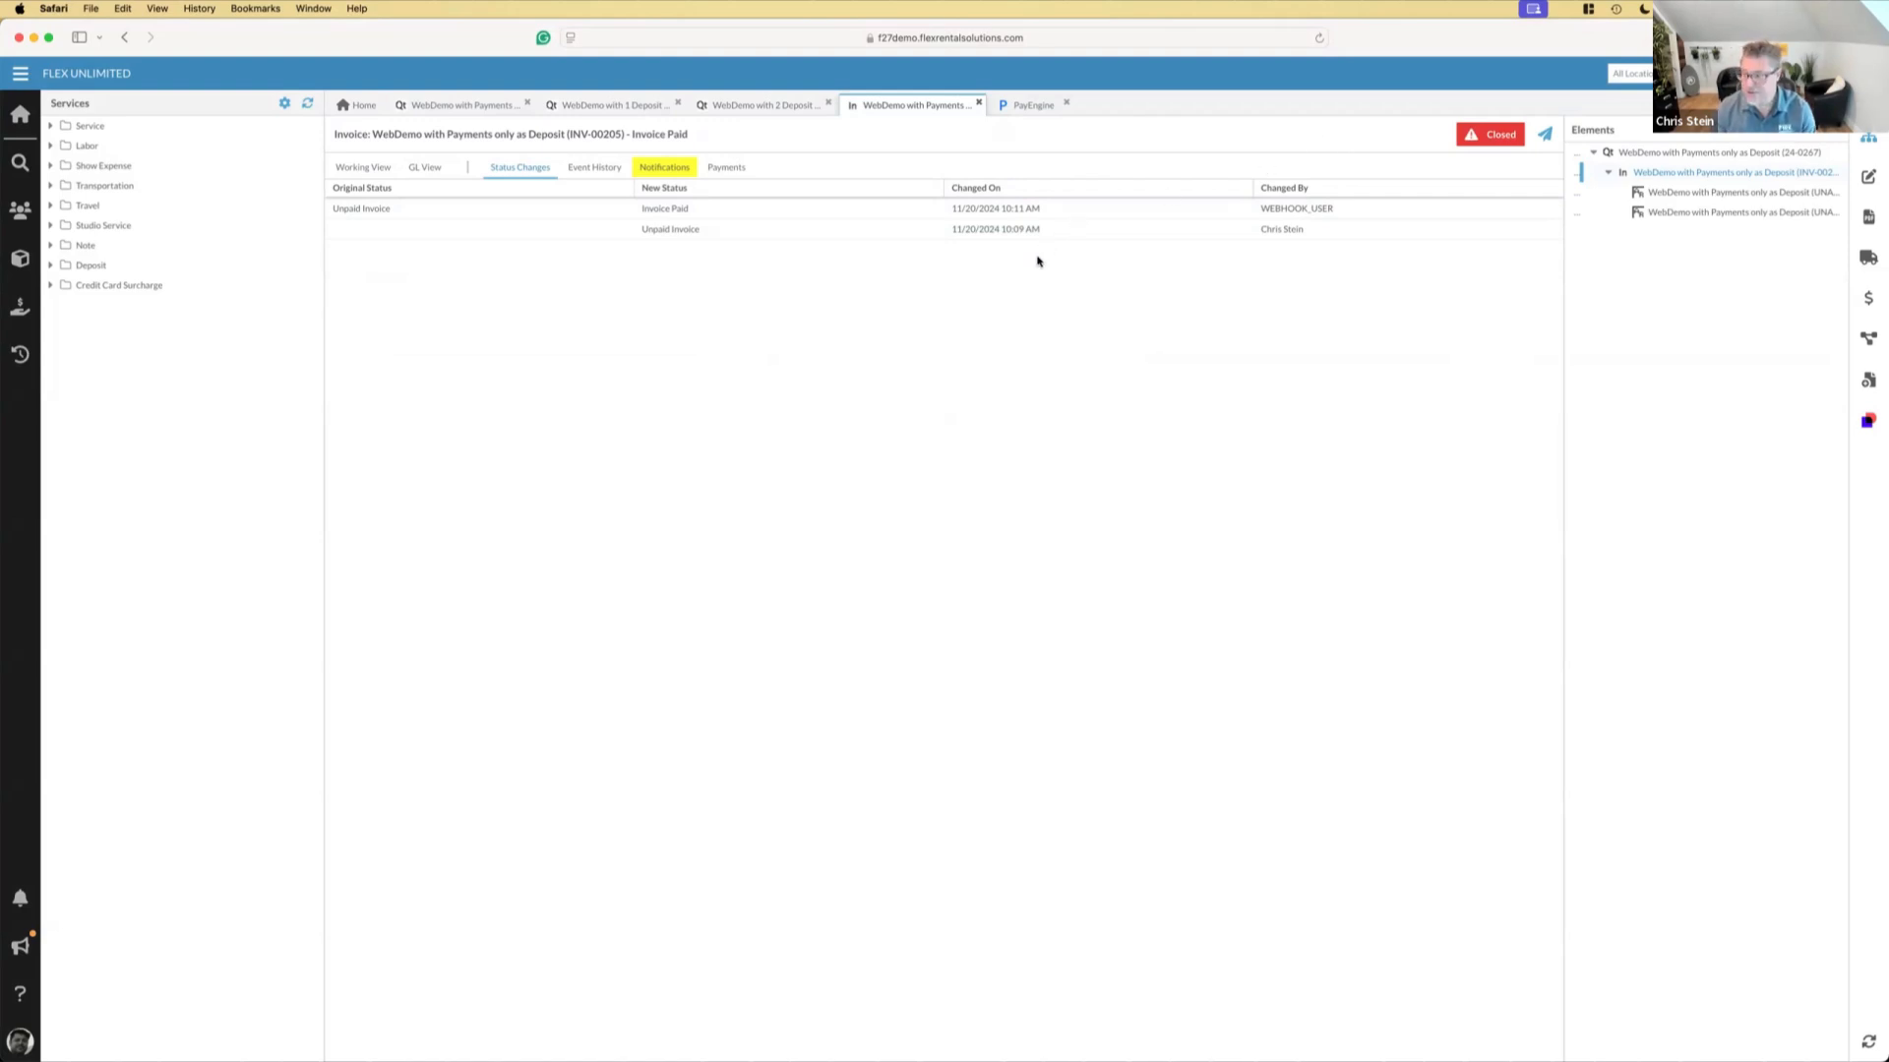
key(super+Tab)
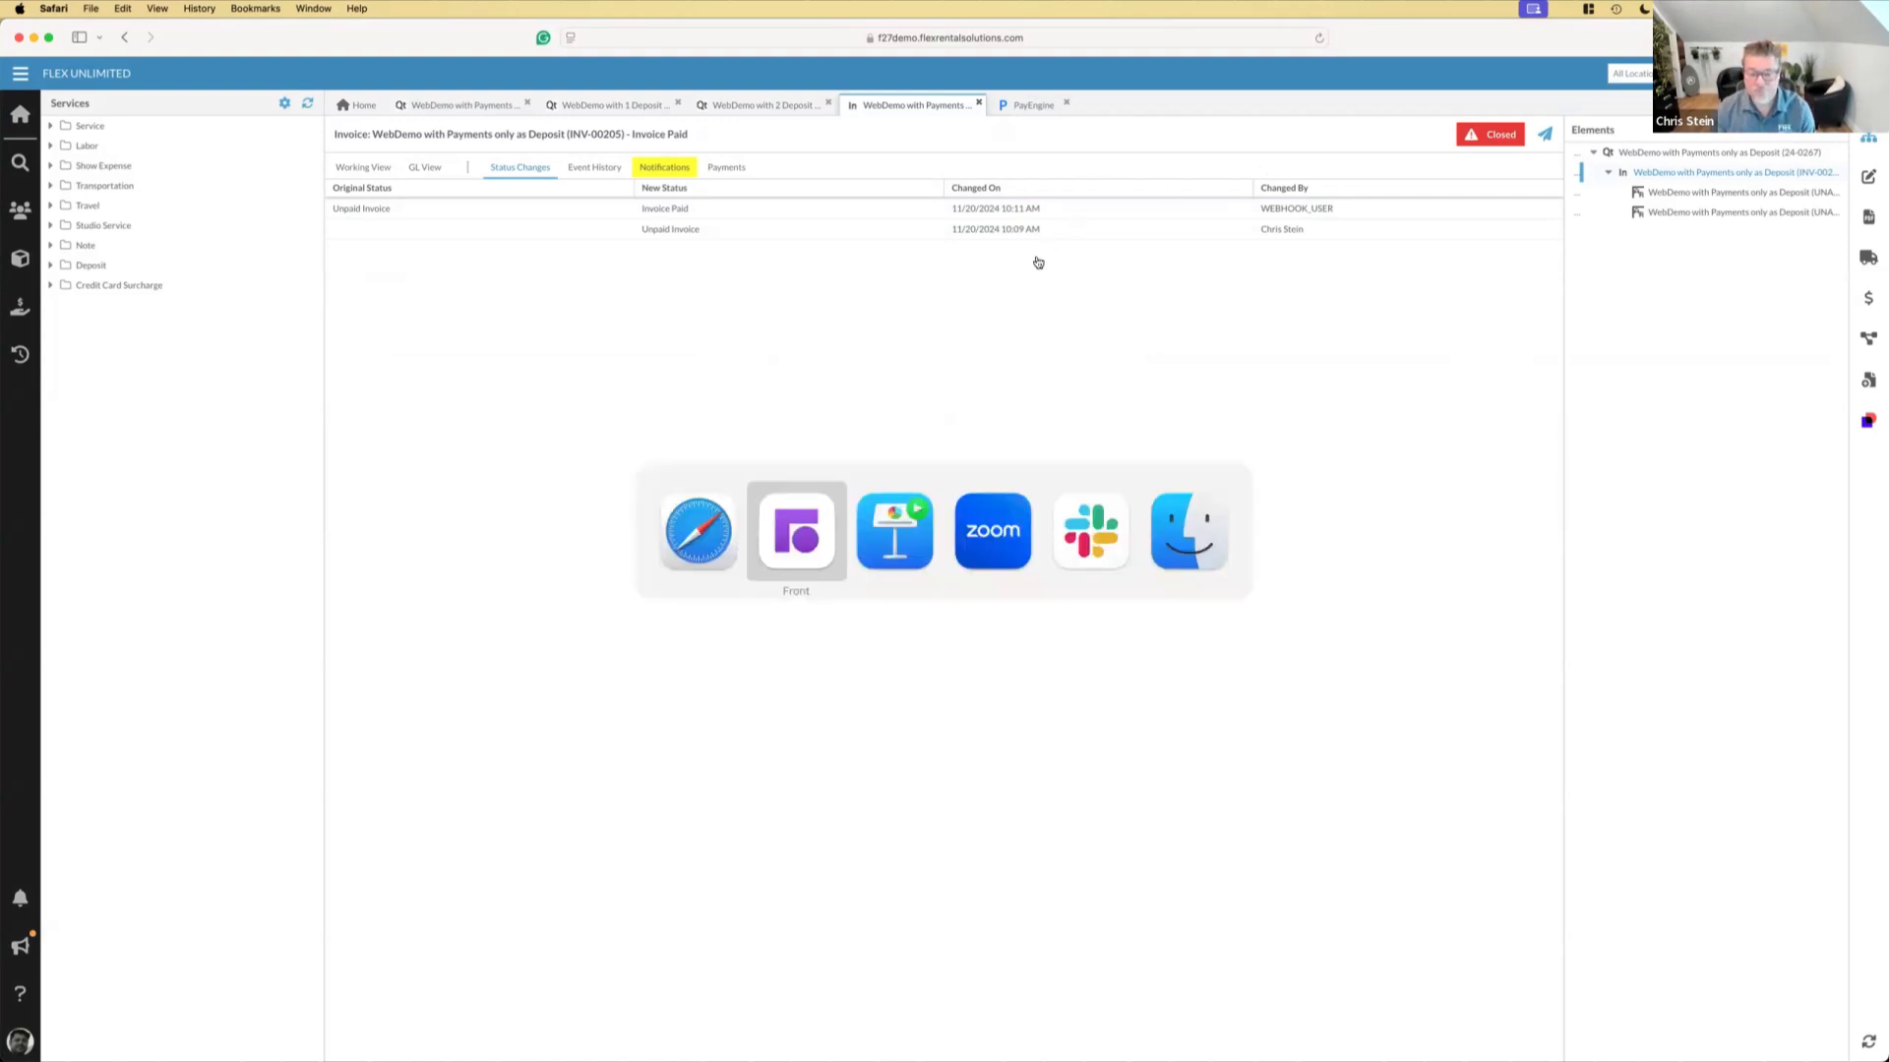
key(super+Tab)
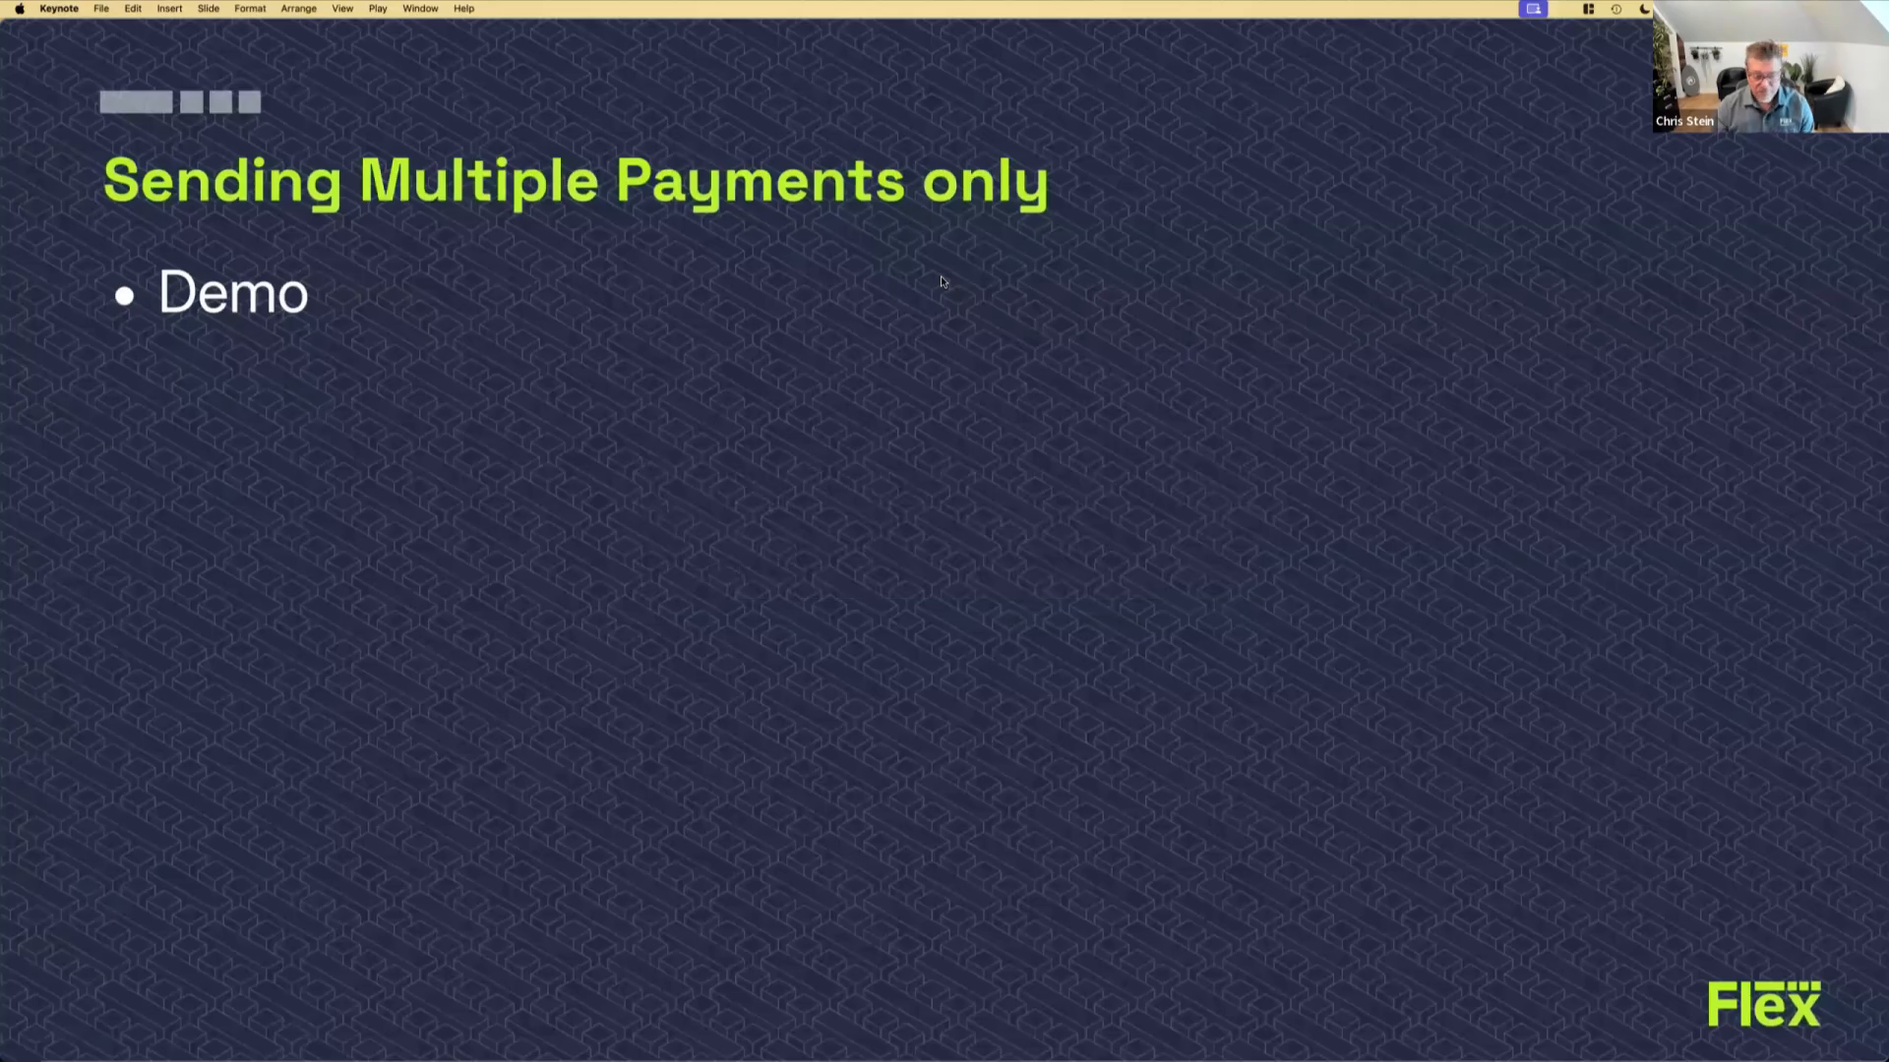
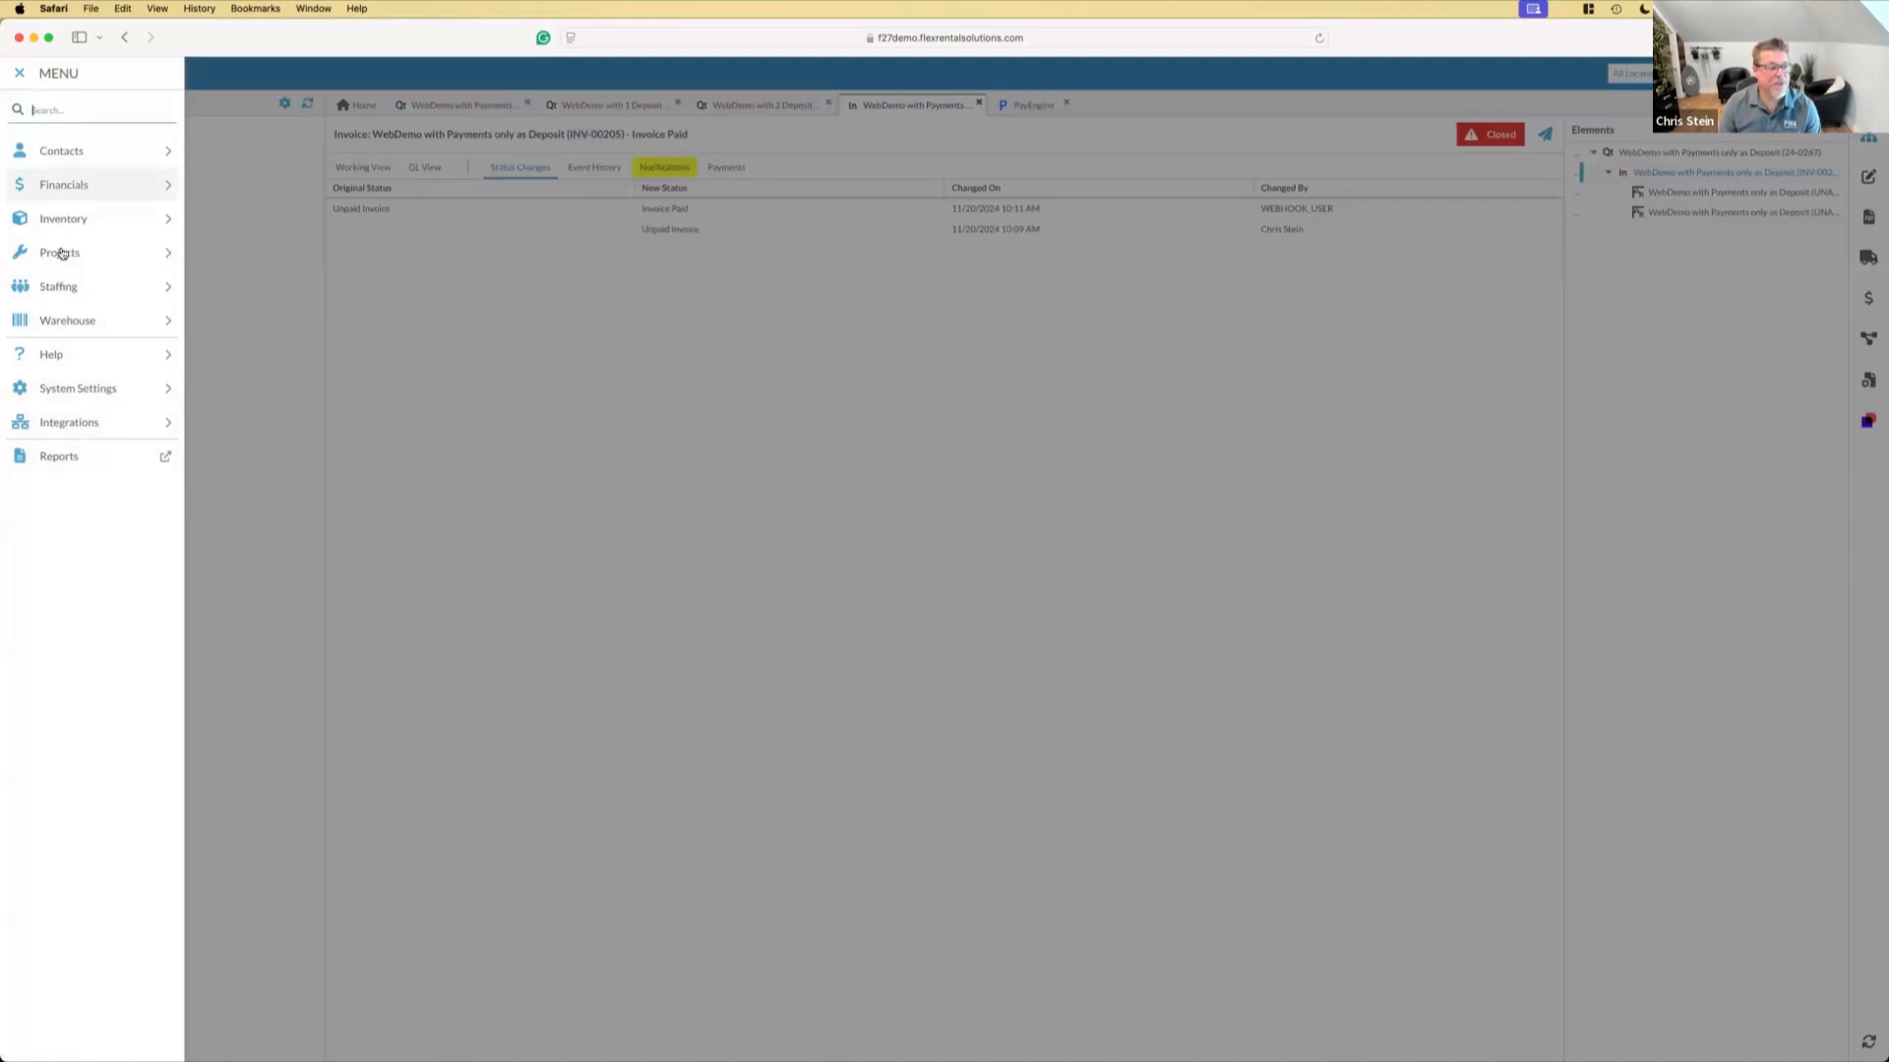
Review the Quote element definition's copy target settings, and switch to Keynote to show the Final Invoice Workflow Job slide
click(61, 258)
click(240, 228)
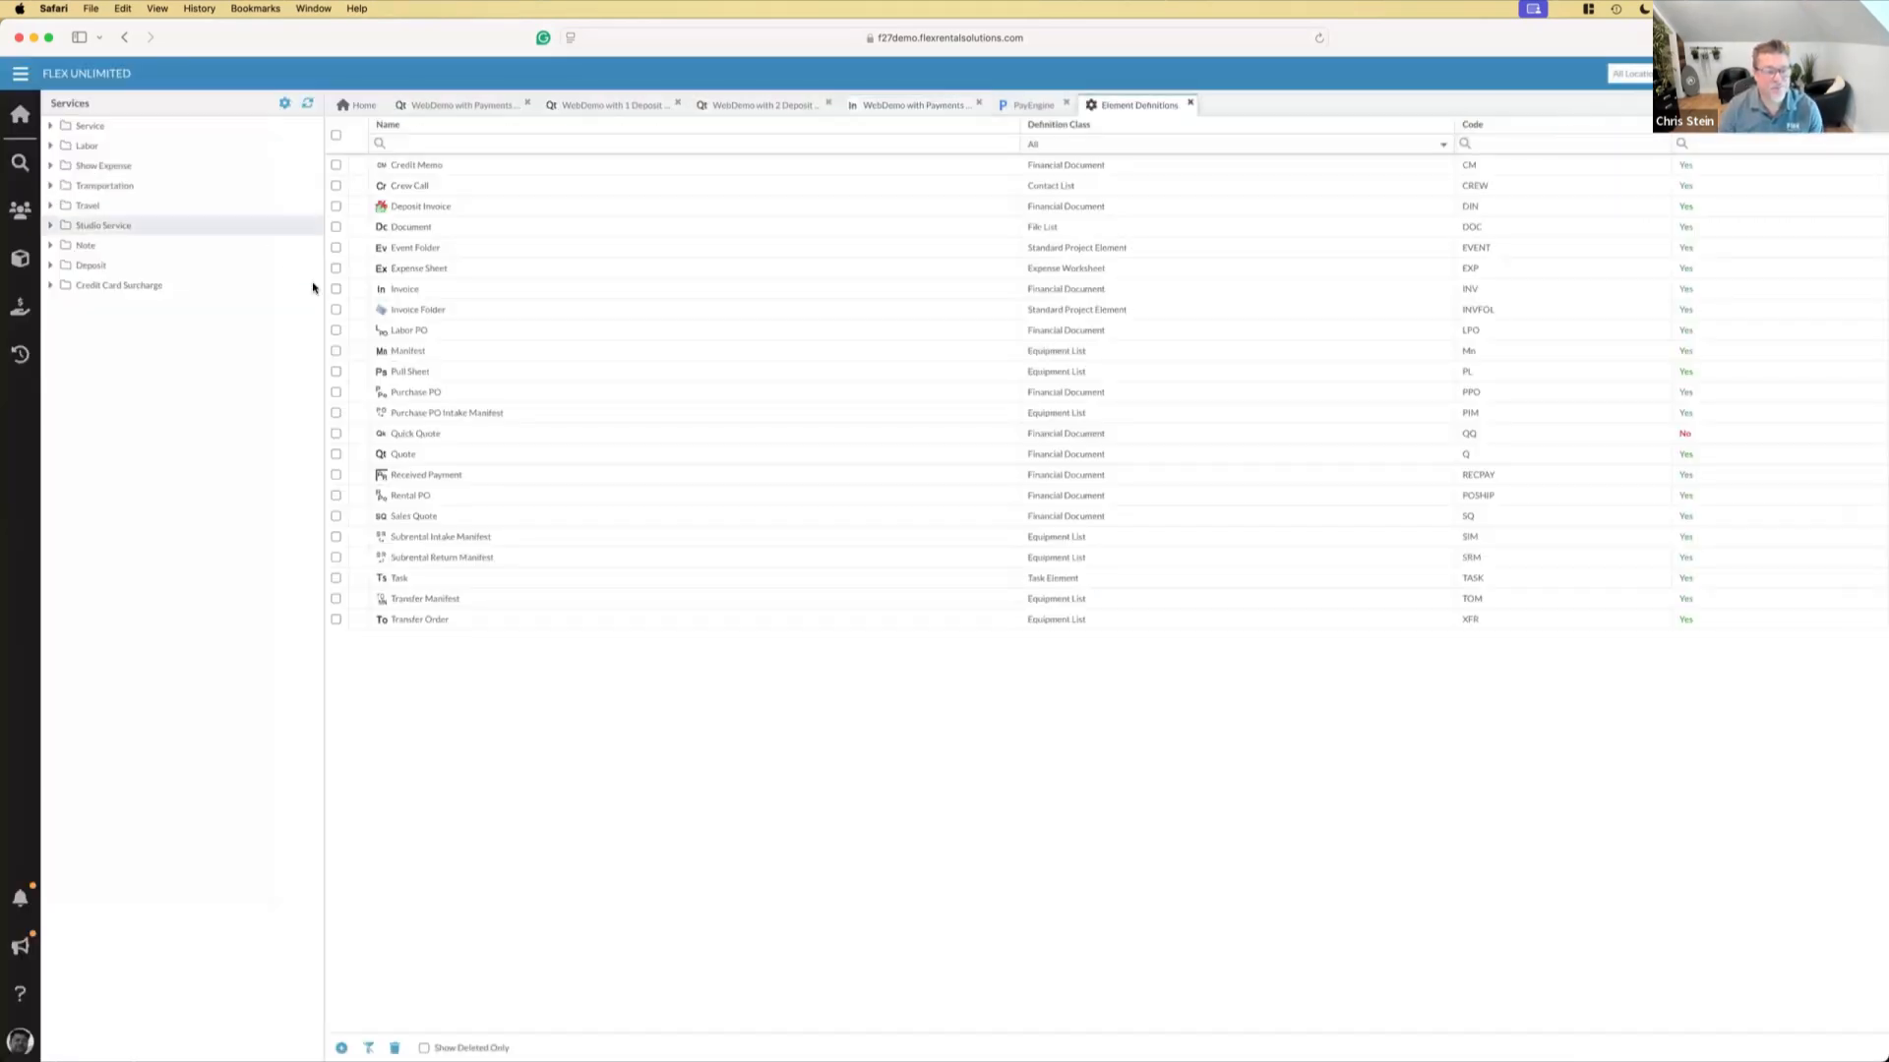
double_click(400, 458)
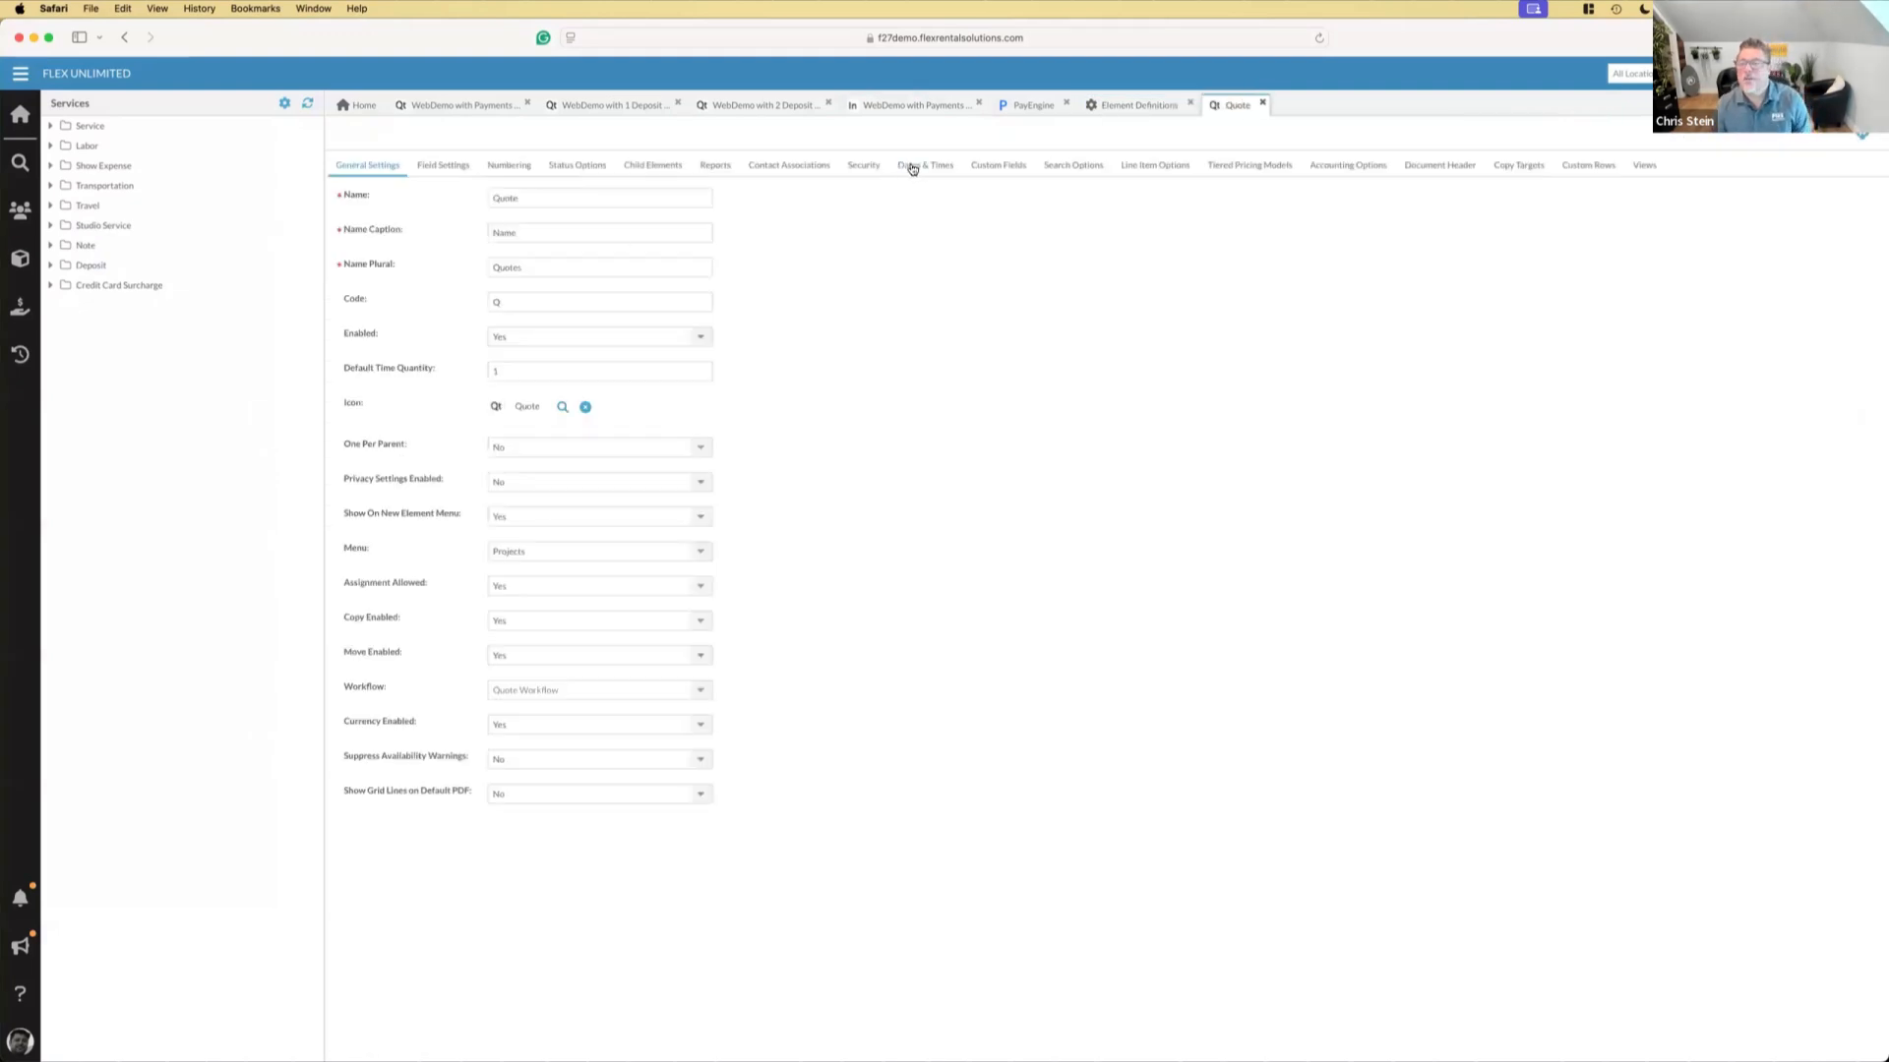
click(1505, 170)
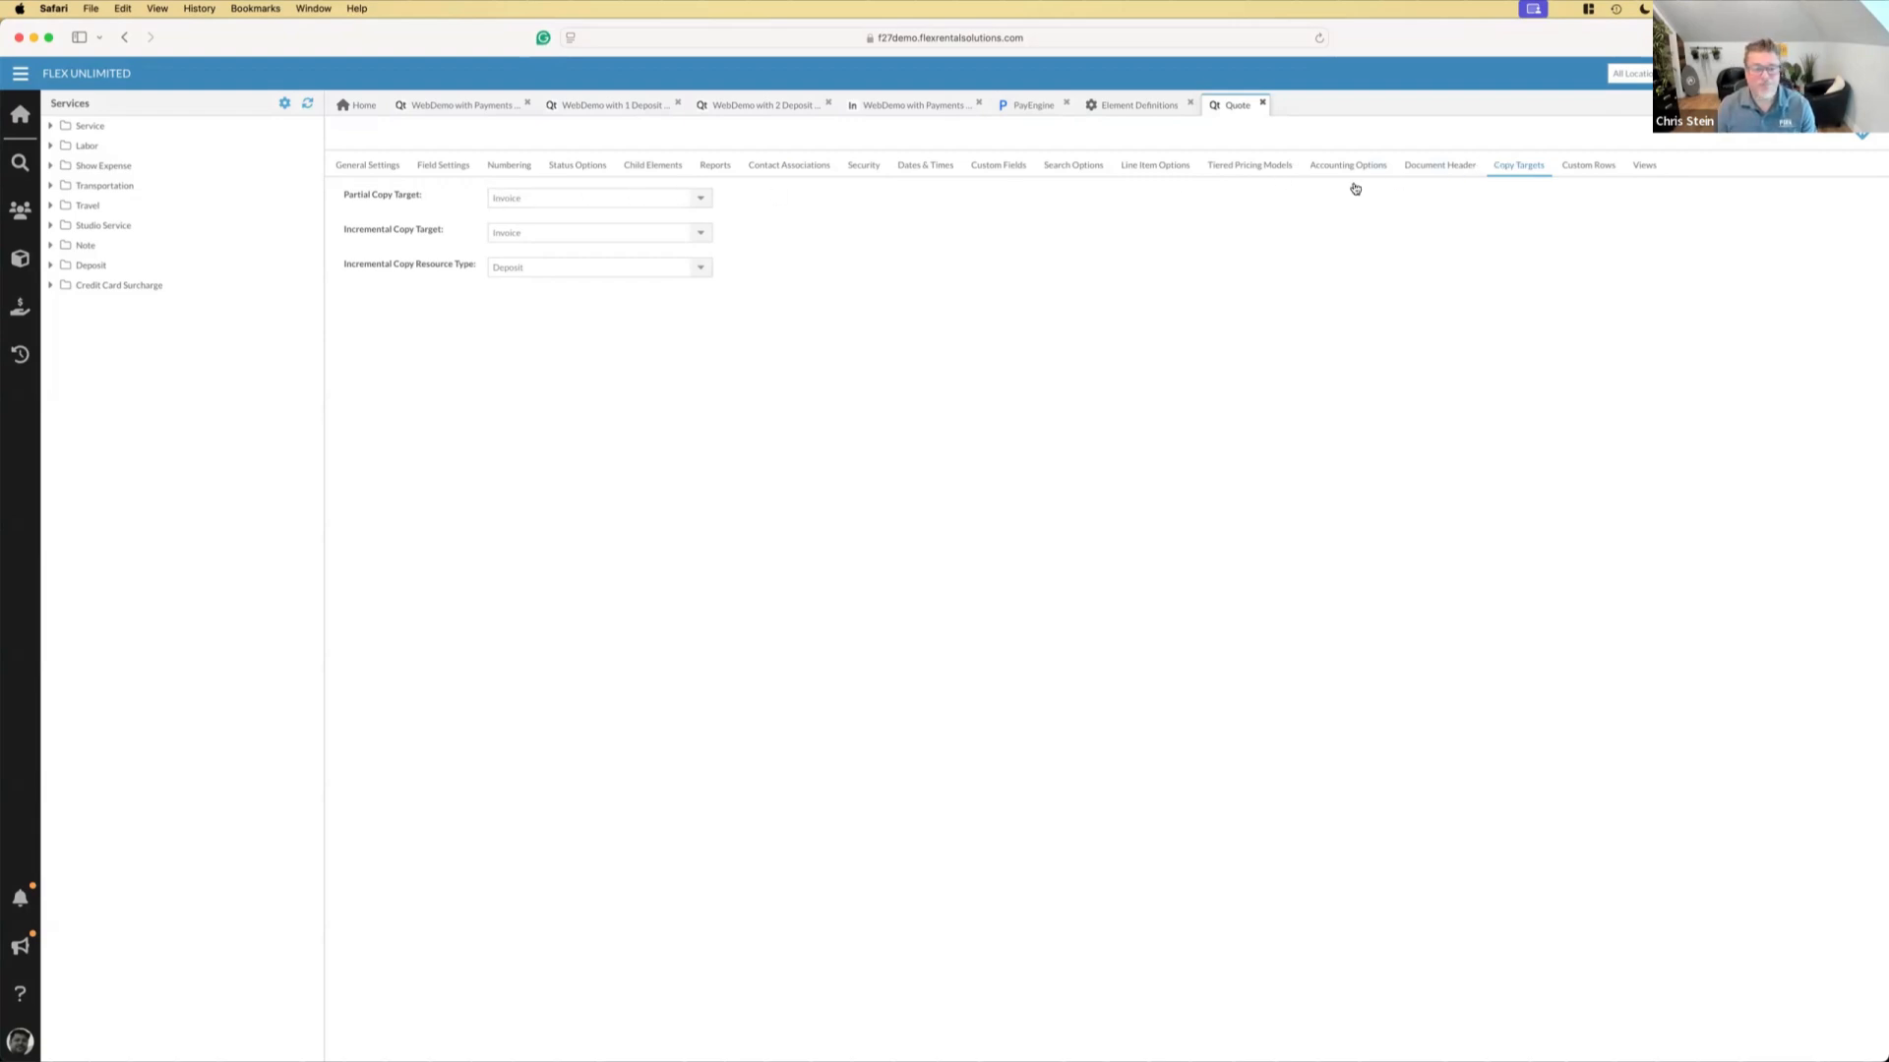
key(super+Tab)
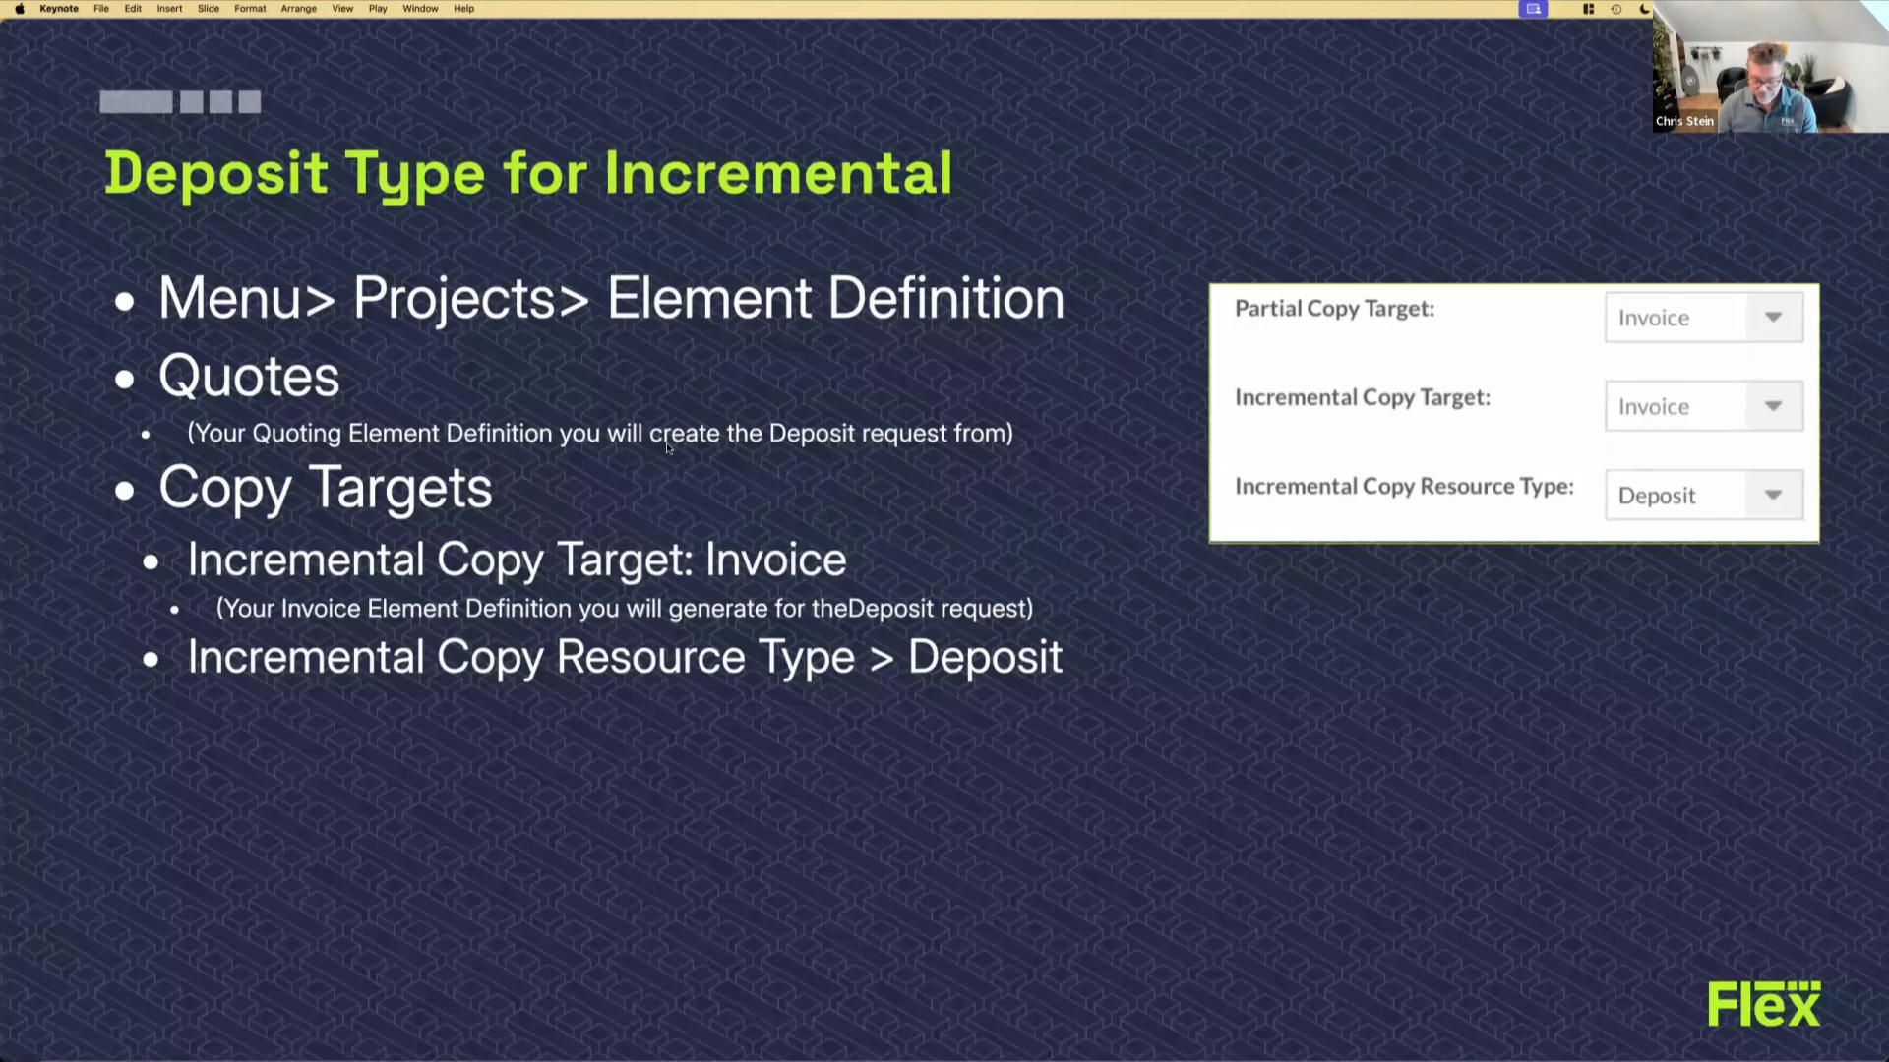
key(Right)
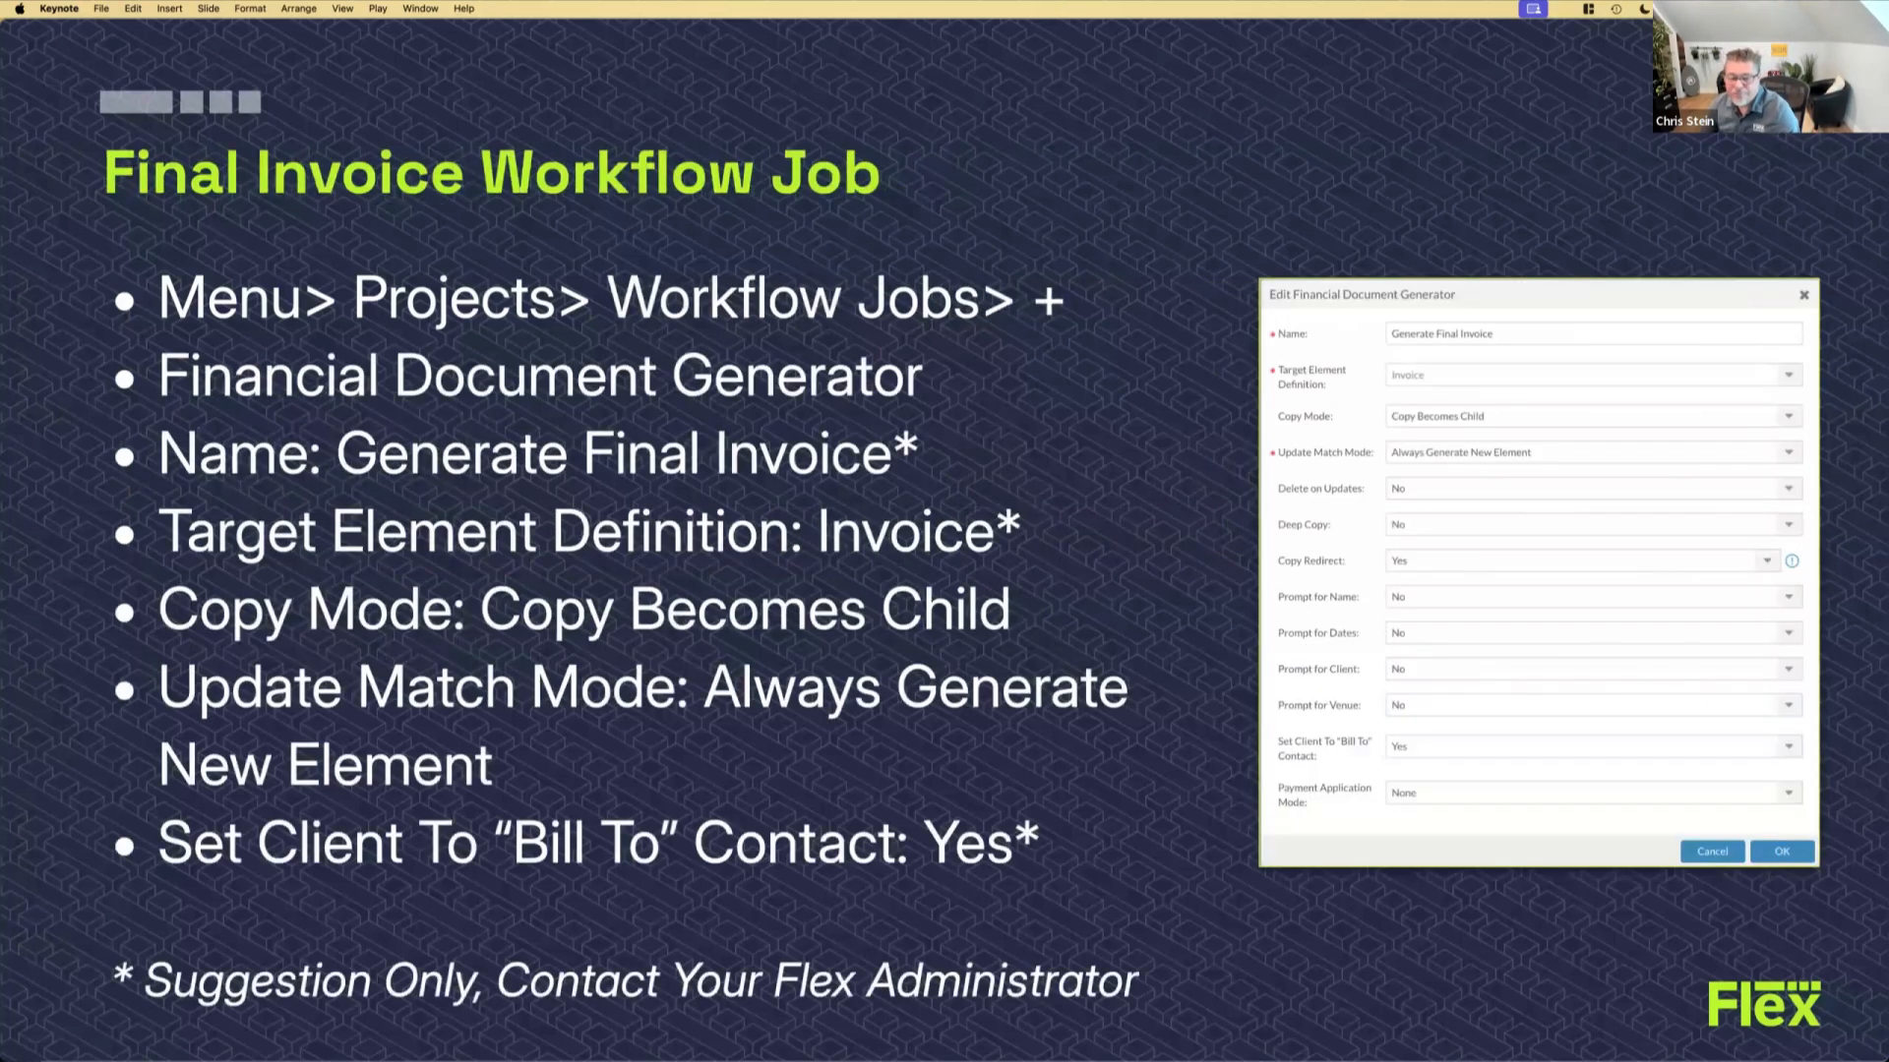
Switch back to Safari and review the Invoice Generator workflow job's settings, closing them without changes
key(super+Tab)
click(12, 74)
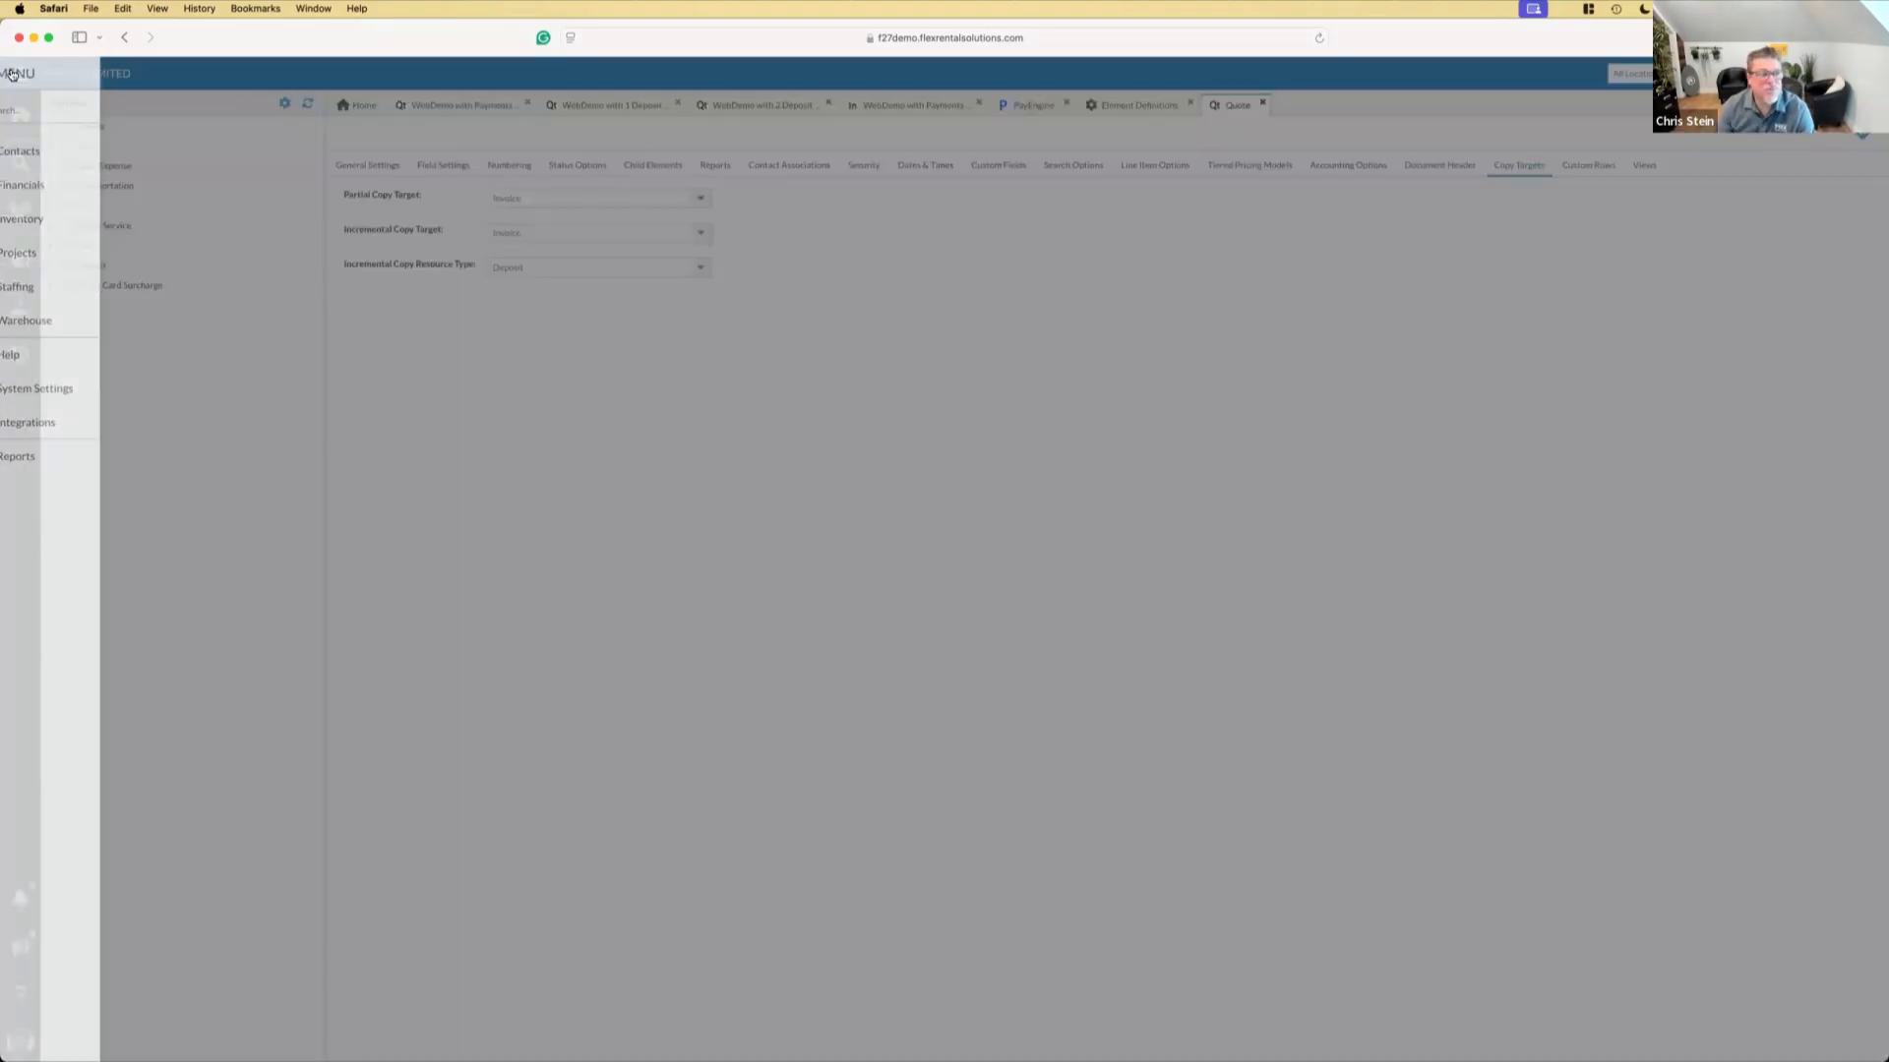
click(75, 253)
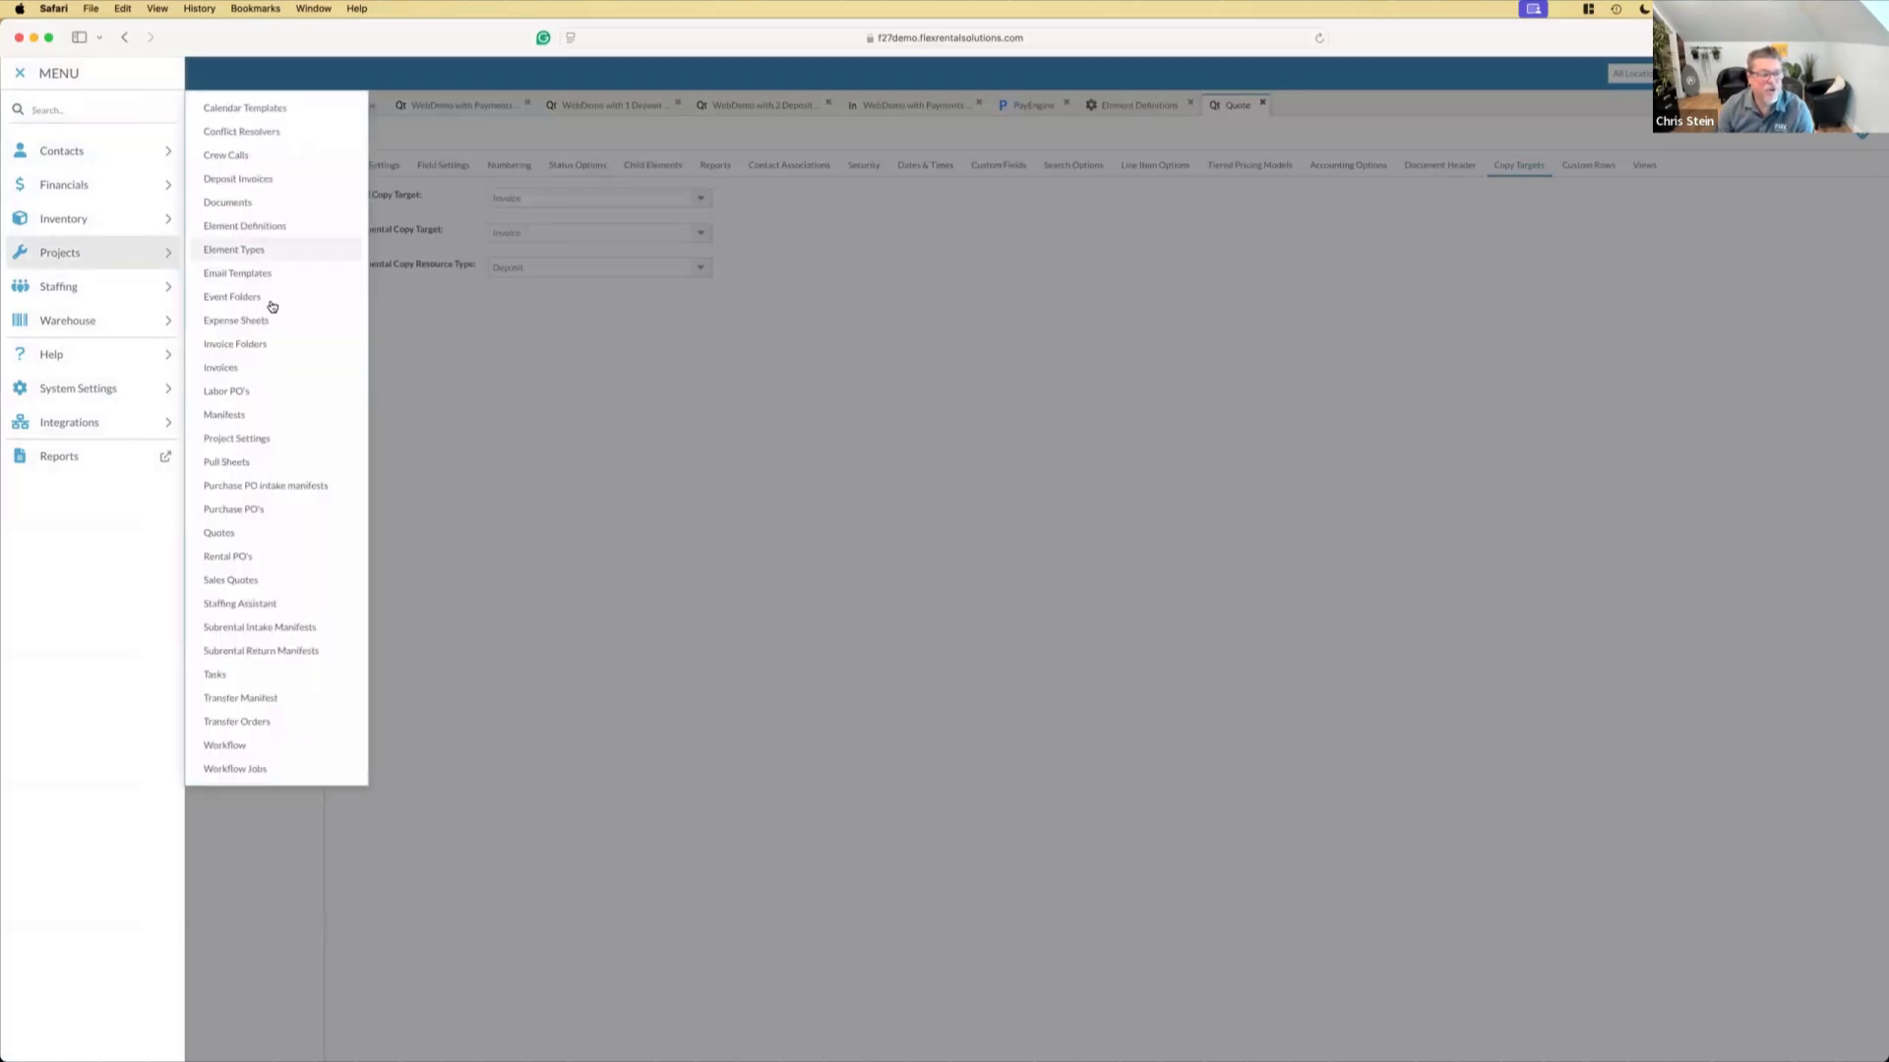
click(253, 770)
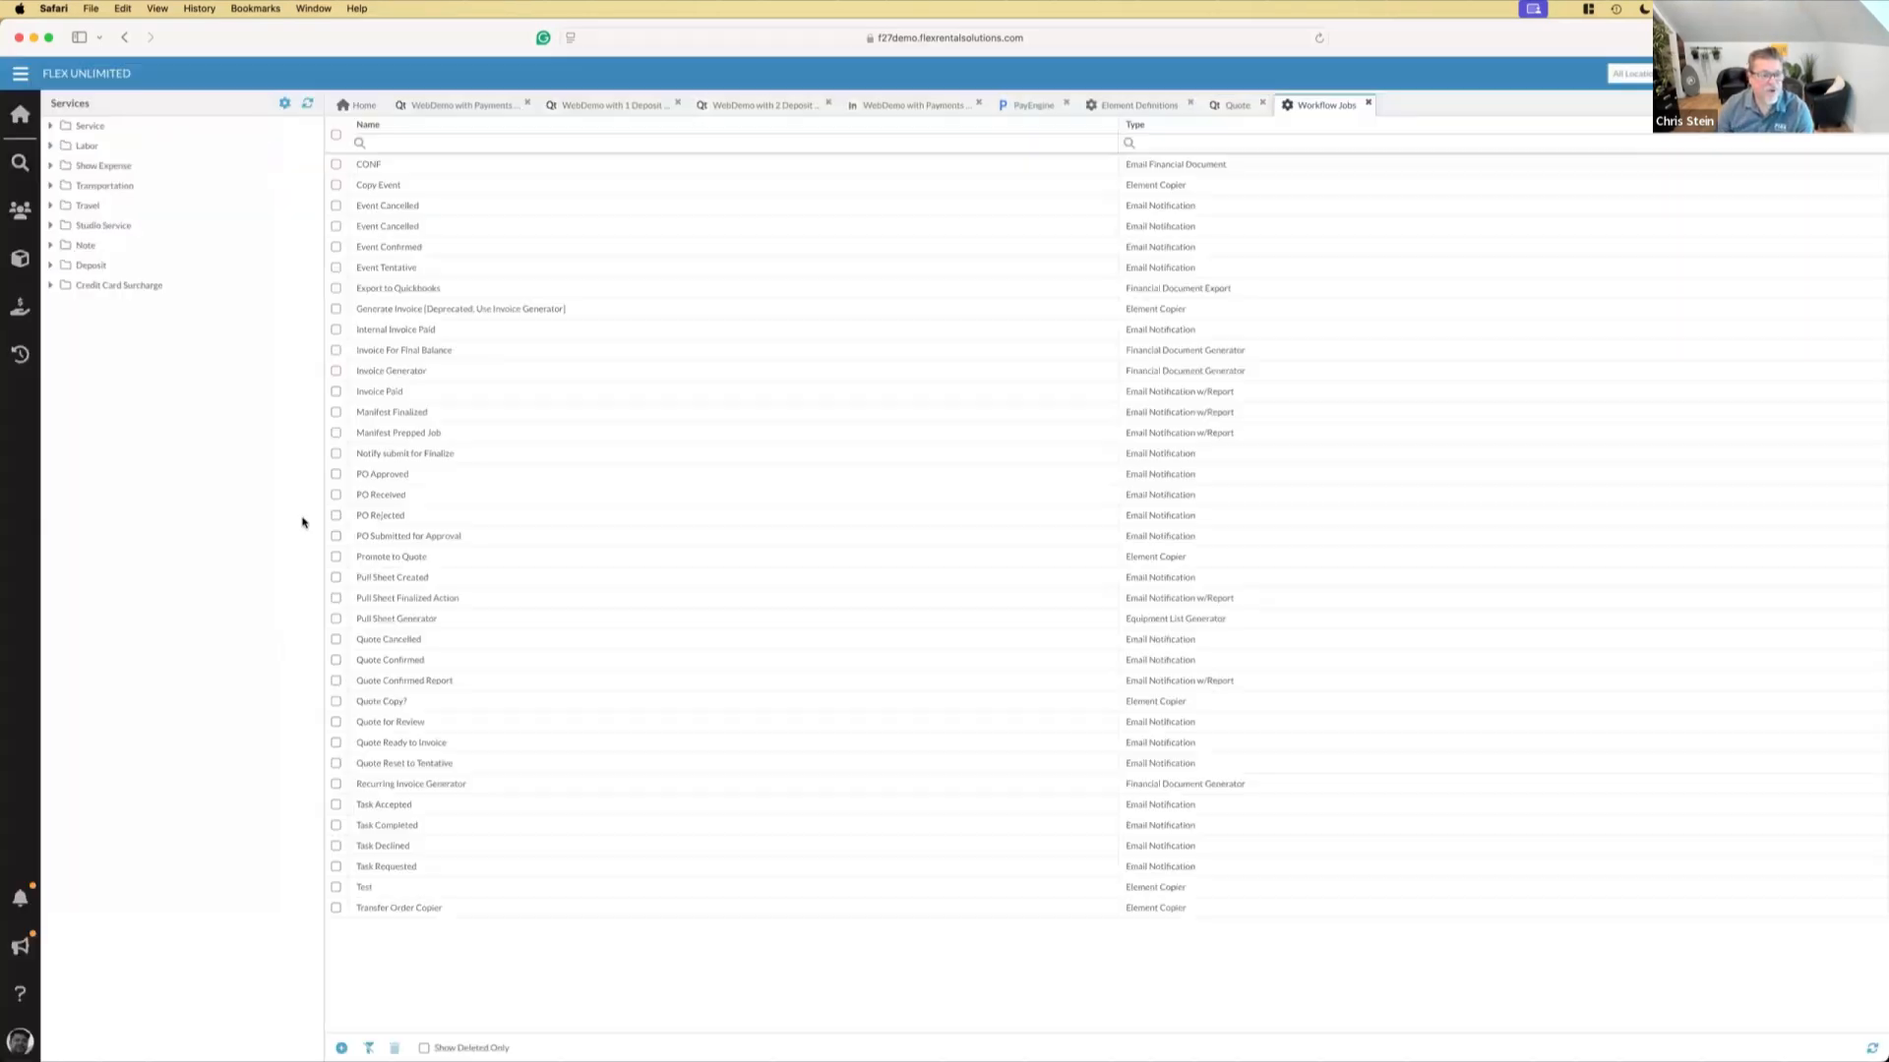
double_click(454, 371)
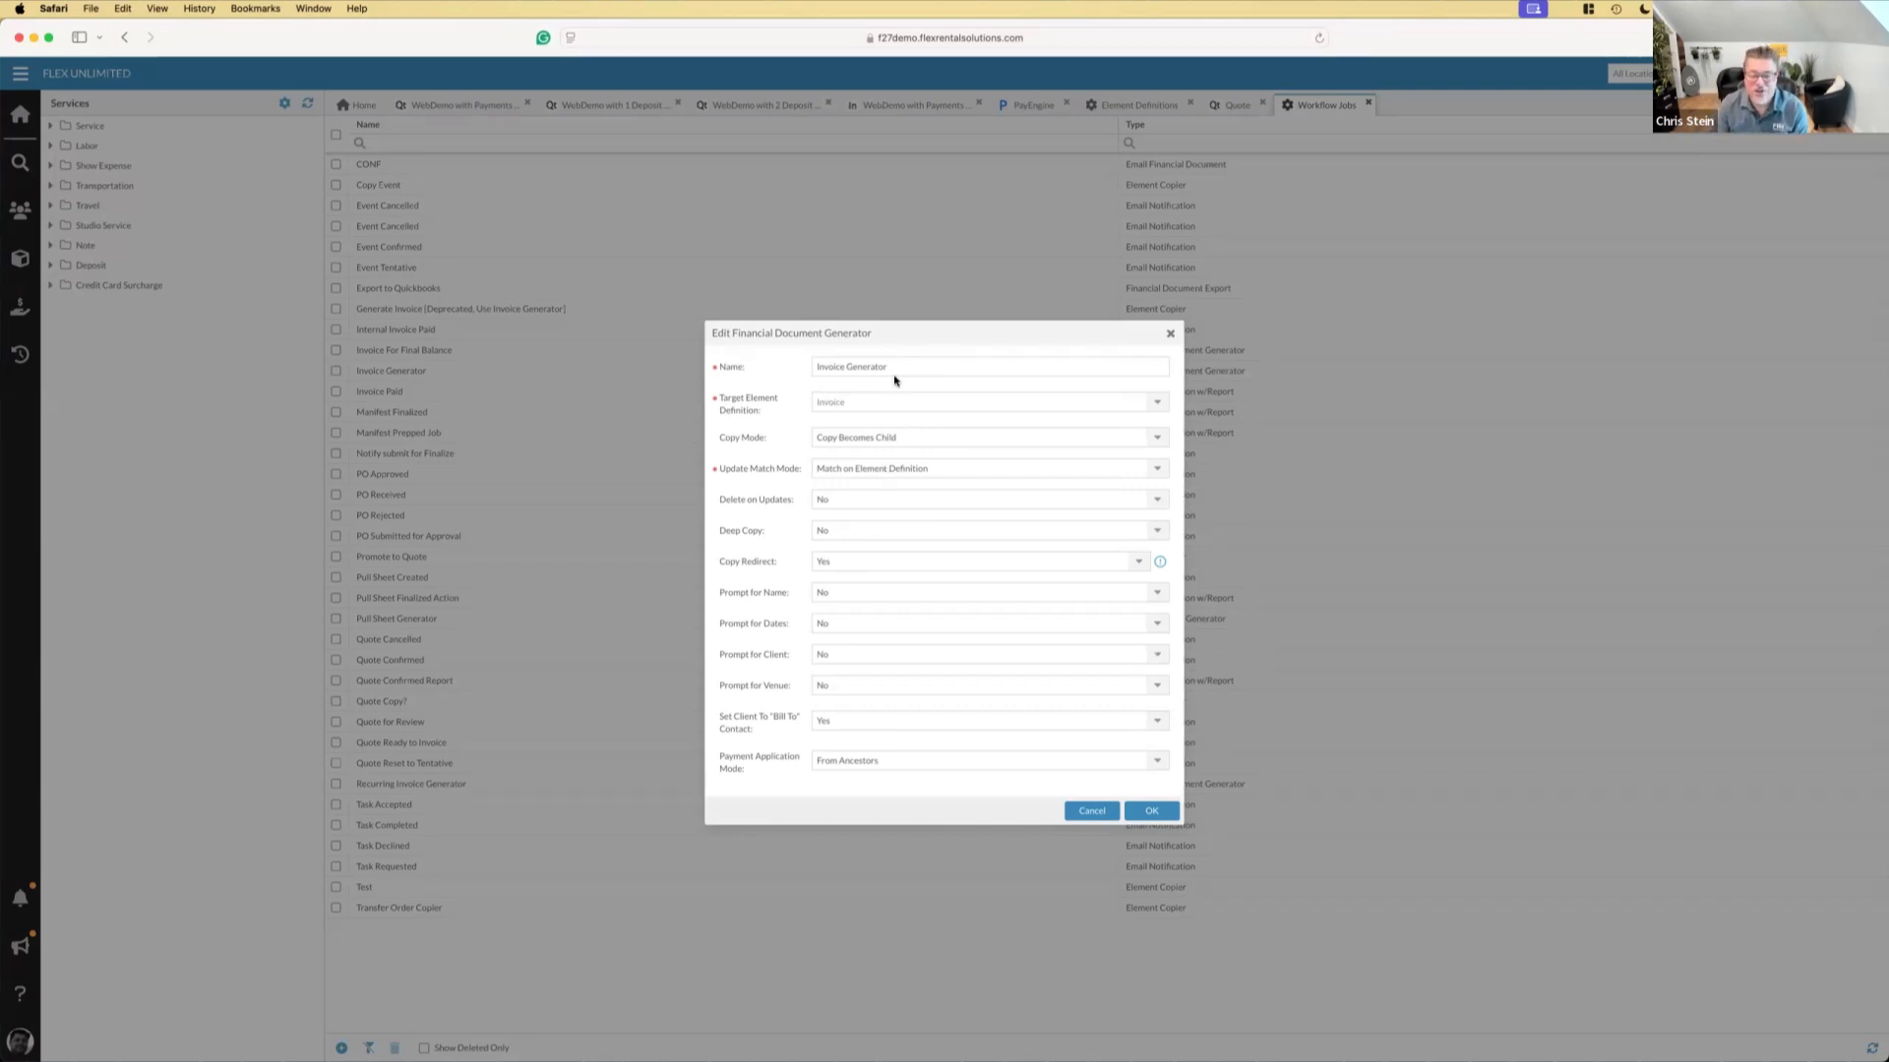
click(1084, 811)
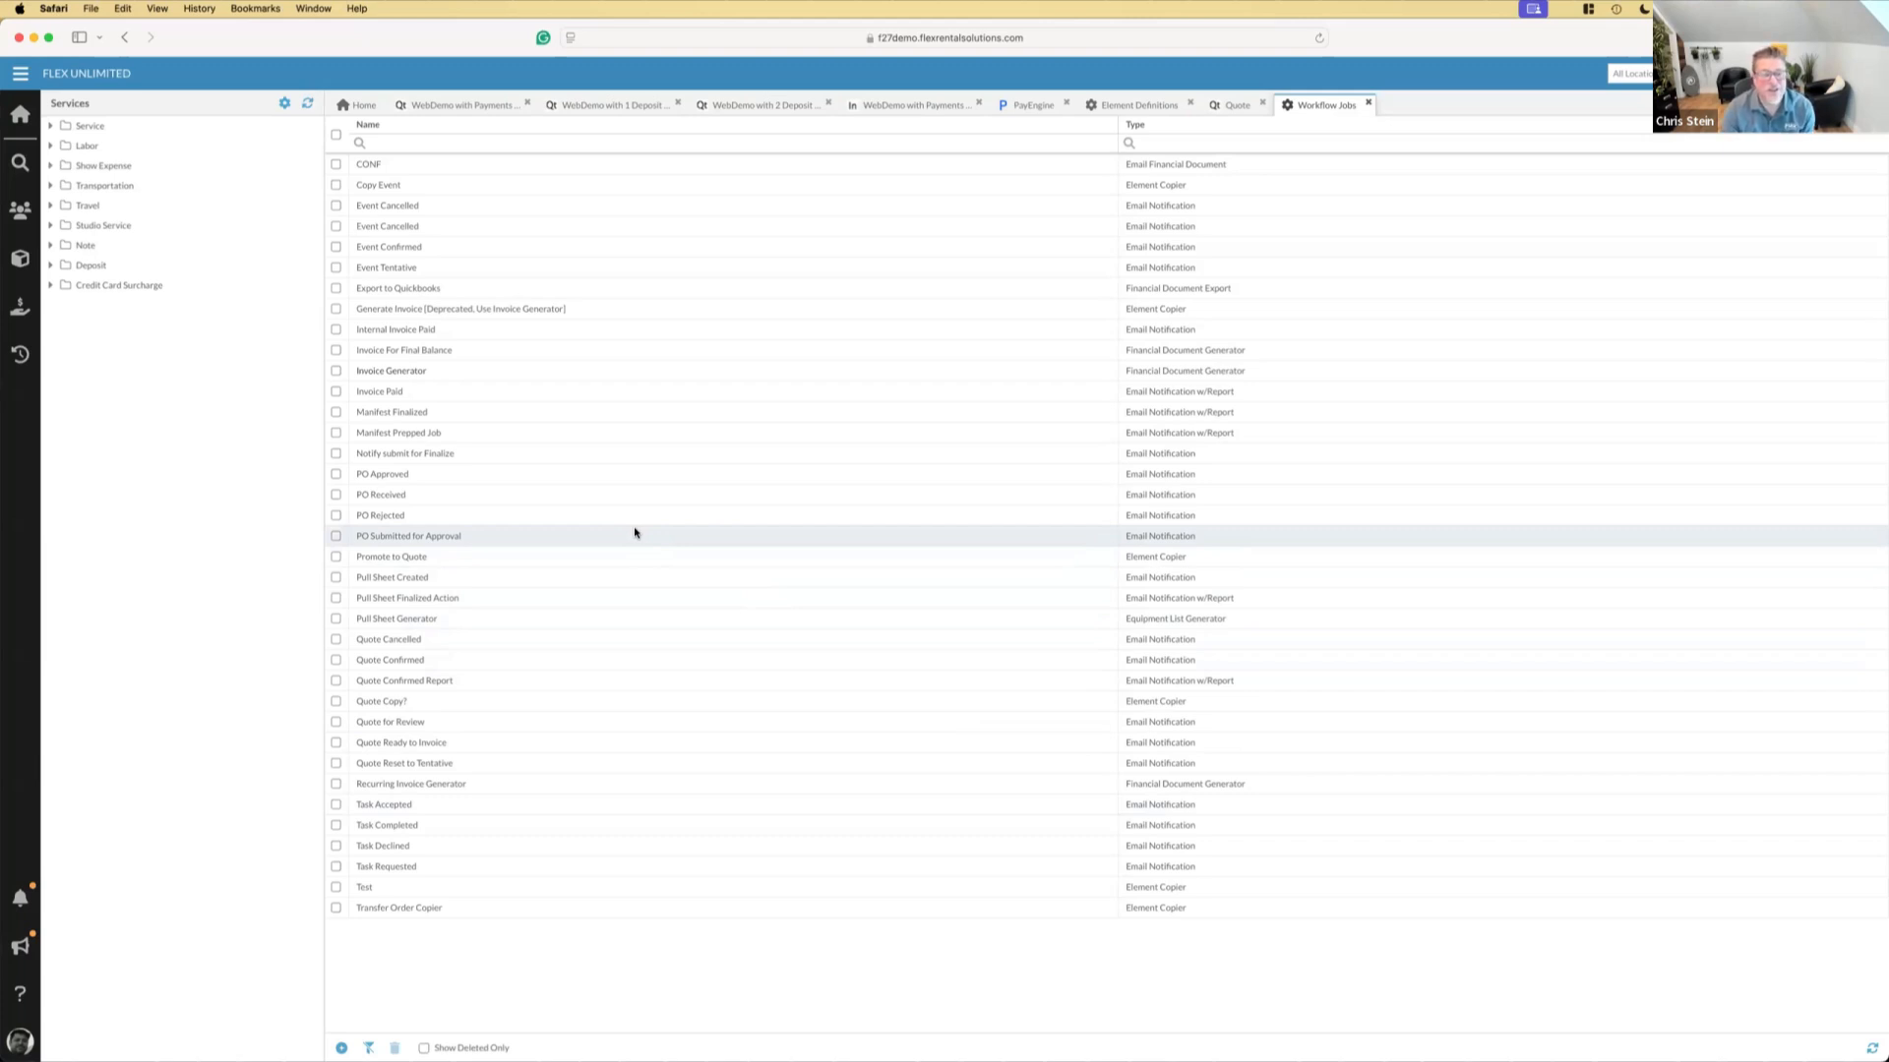
Review the Invoice For Final Balance workflow job's settings, and switch to Keynote to show the New Workflow Action slide
double_click(437, 353)
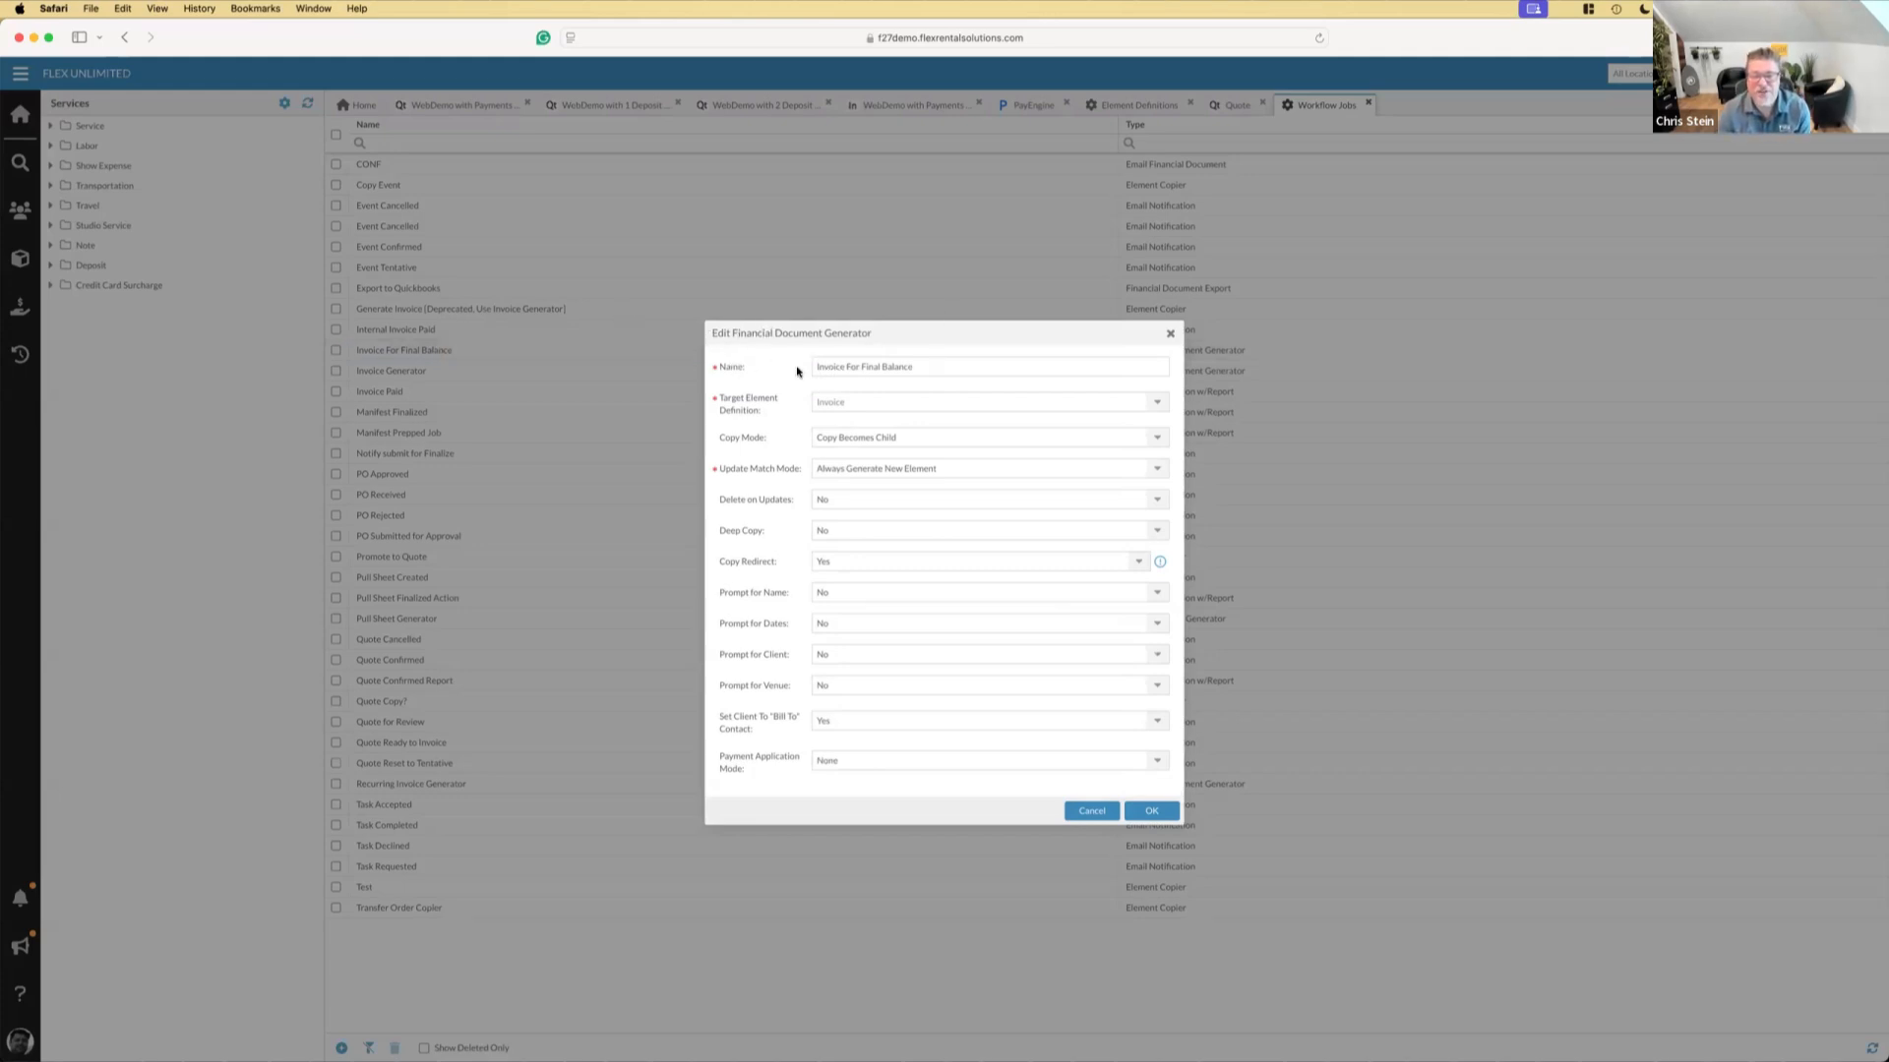
drag(939, 367, 814, 367)
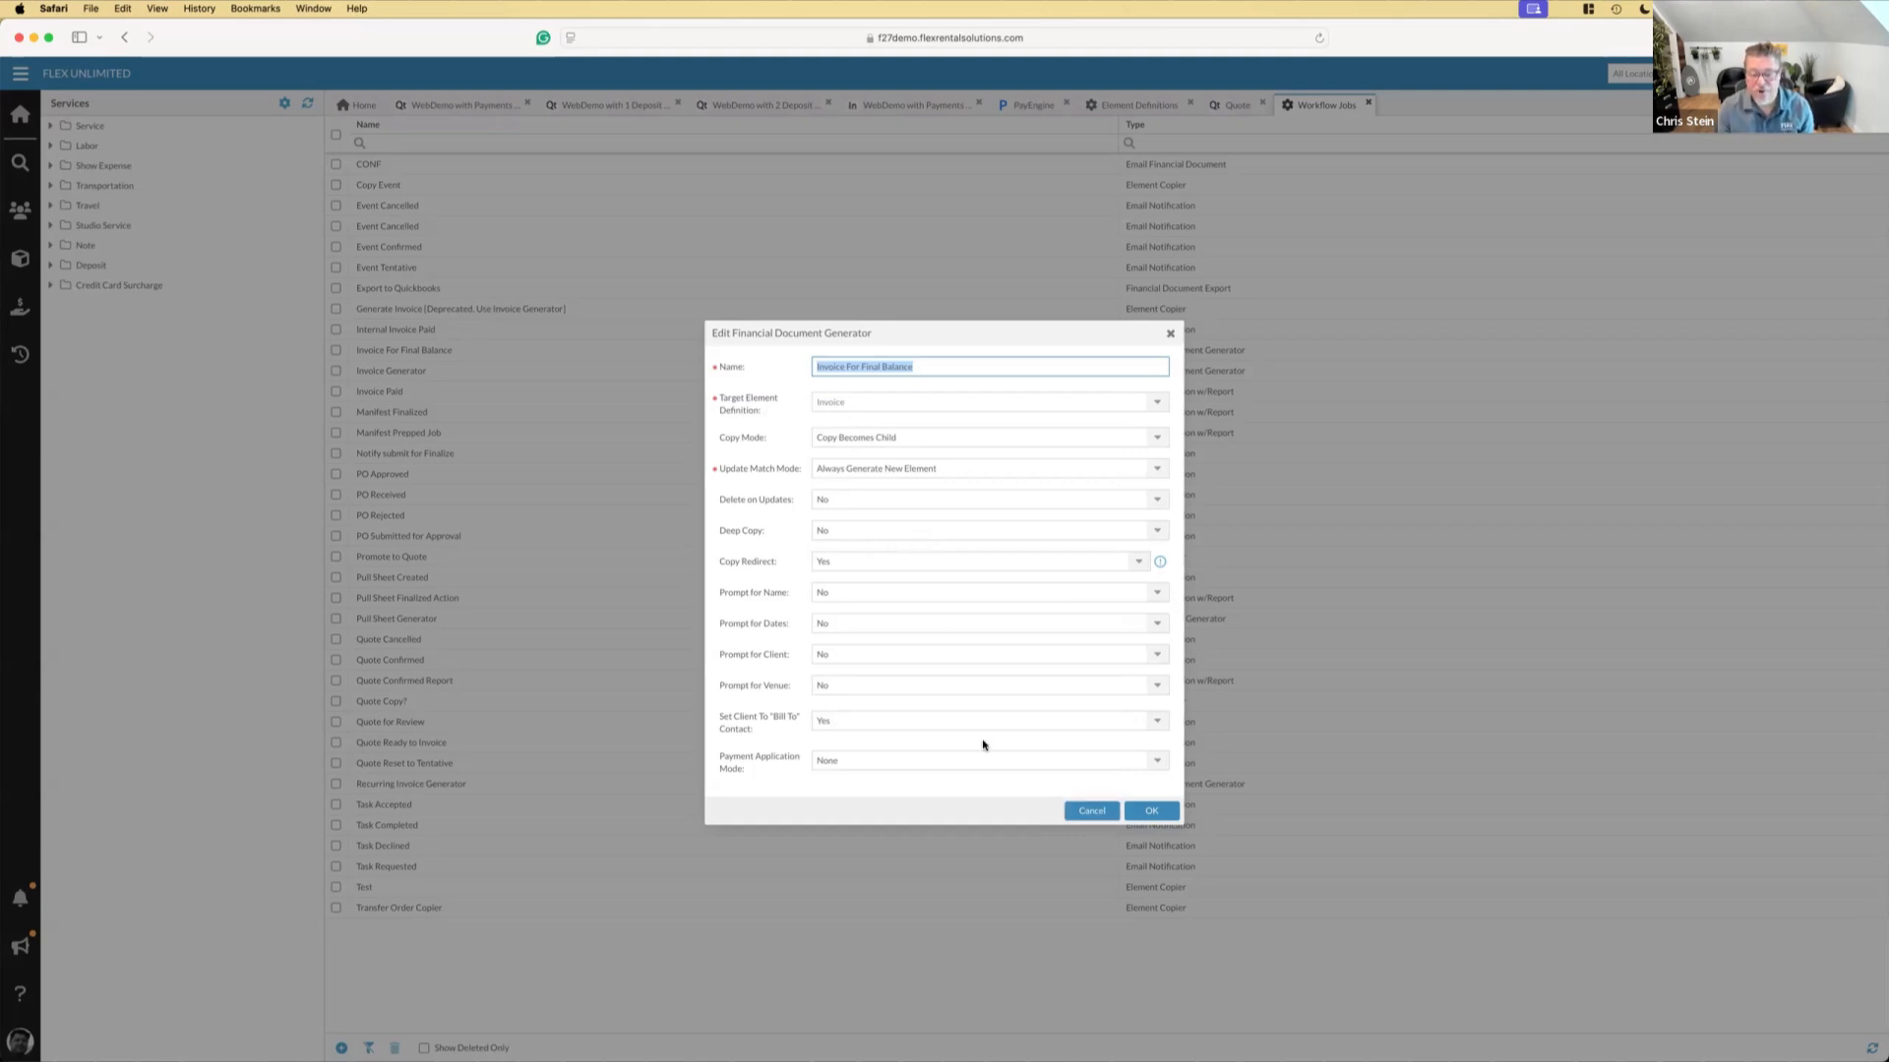
click(1090, 811)
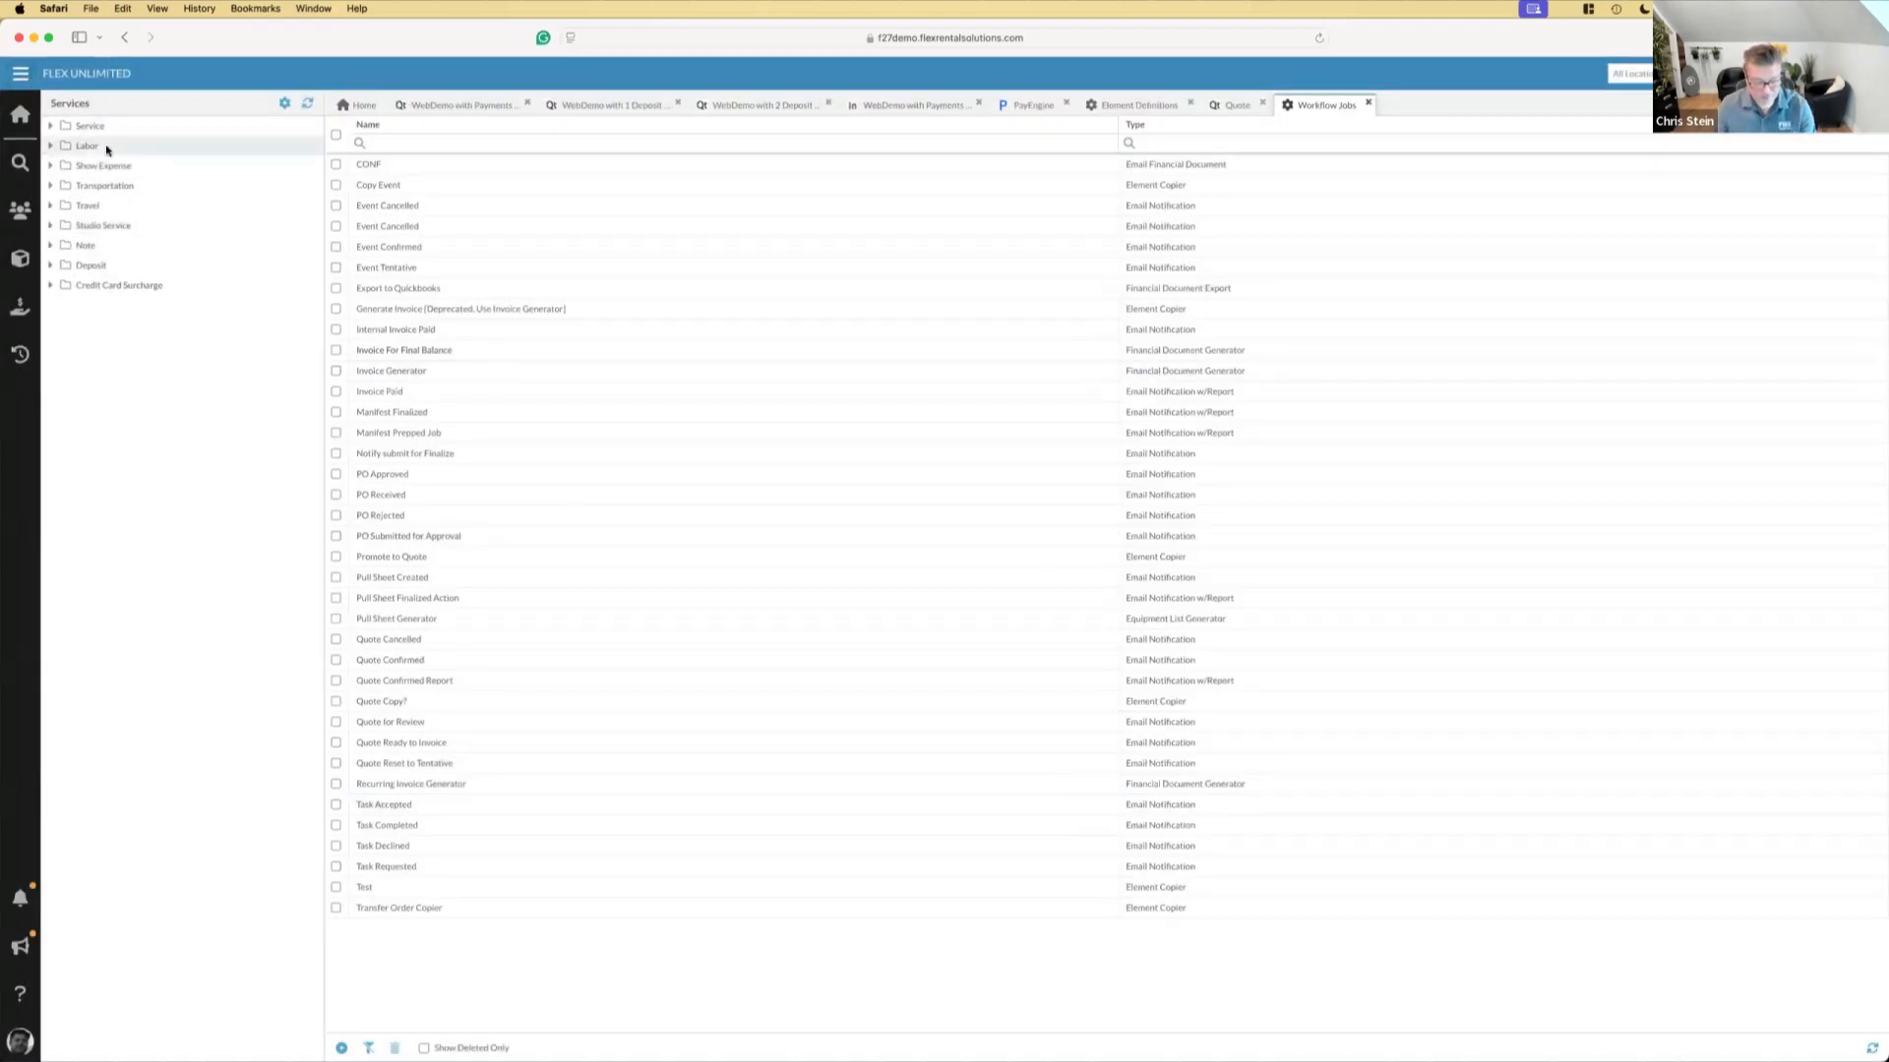
key(super+Tab)
key(Right)
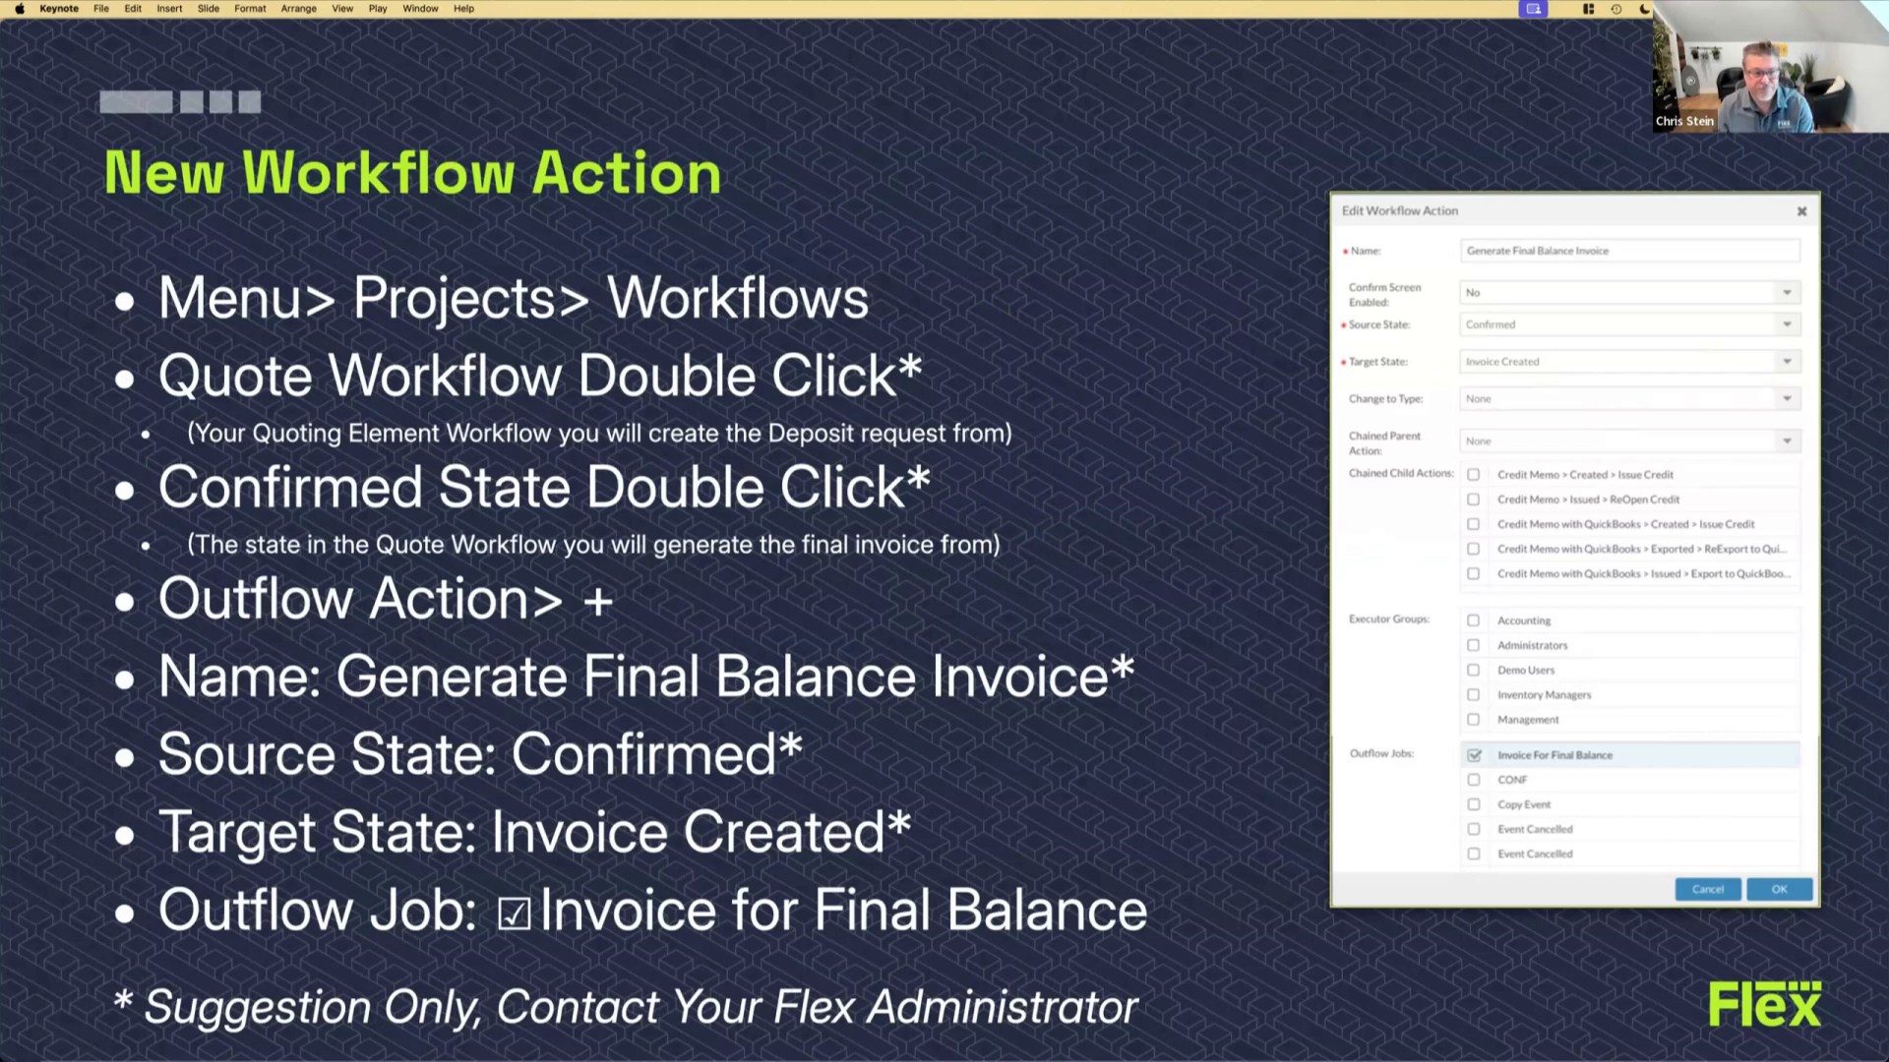
Return to Safari and show the outflow actions of the Confirmed state in the Quote Workflow
key(cmd+Tab)
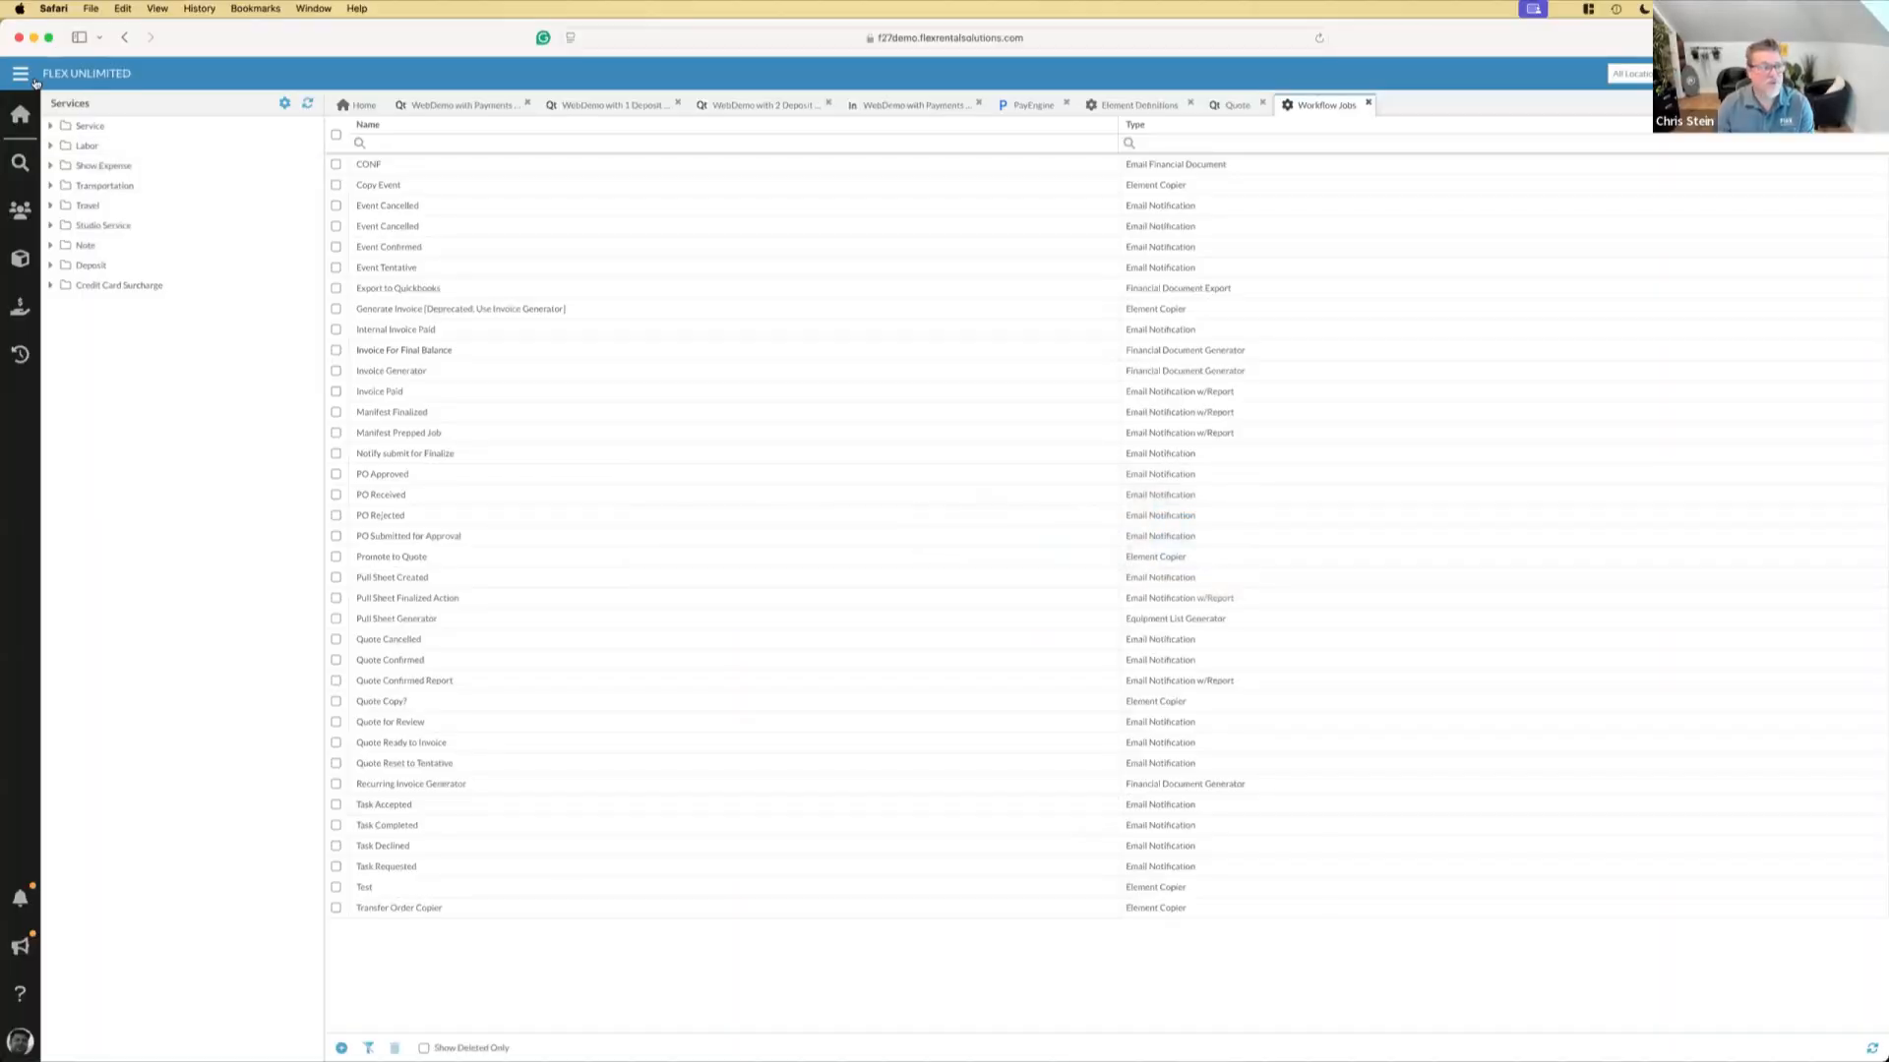
click(31, 78)
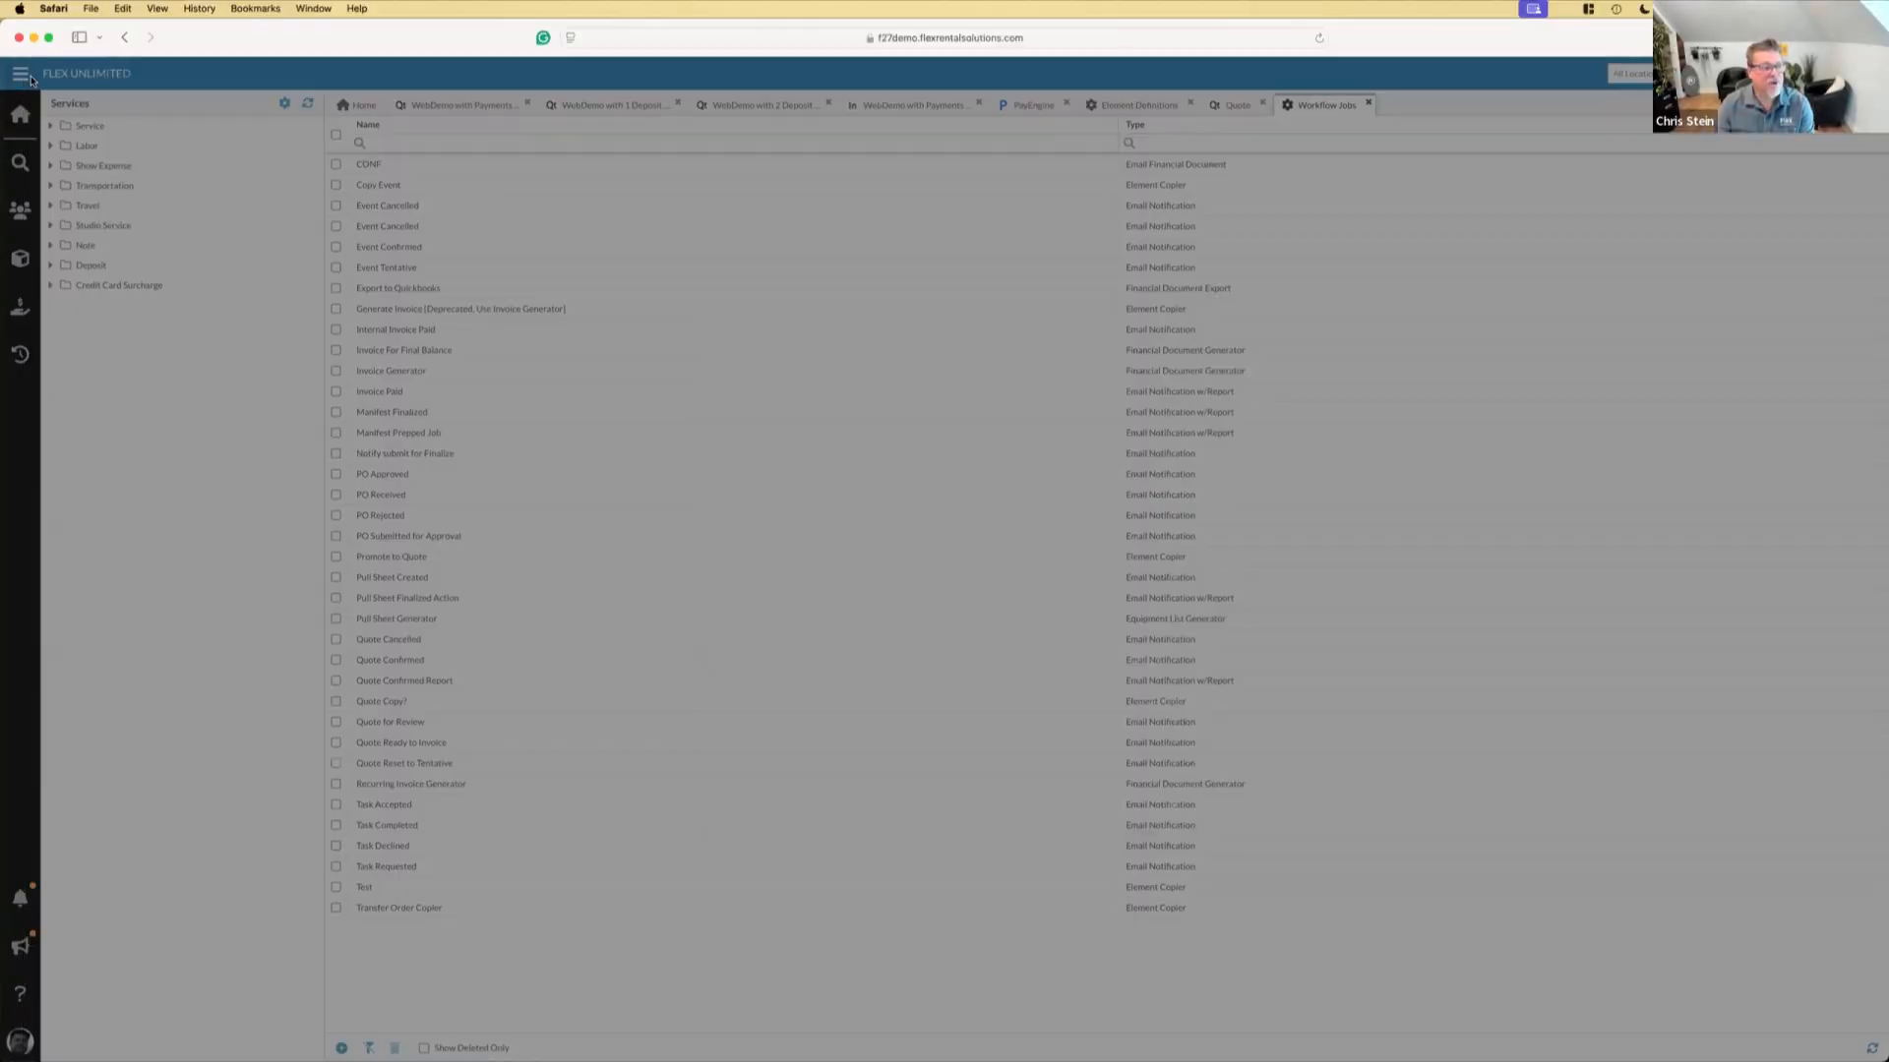
click(76, 258)
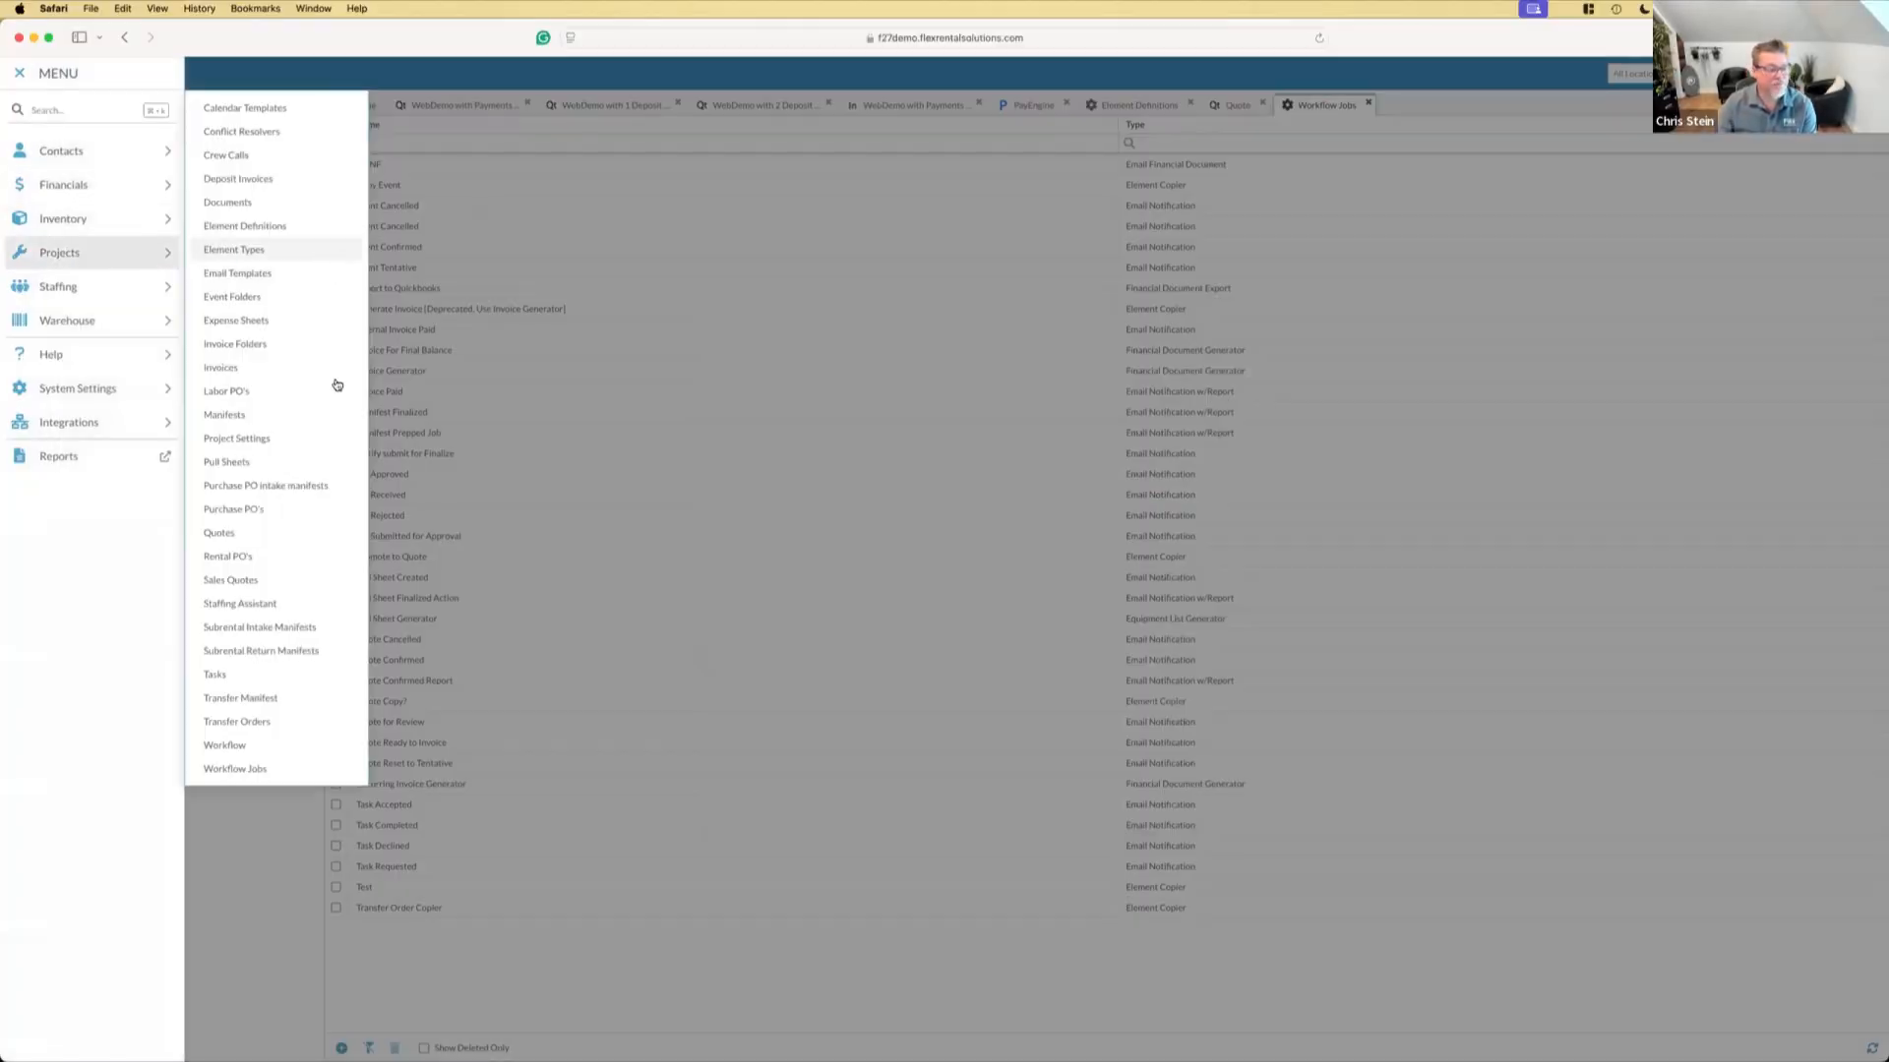
click(255, 750)
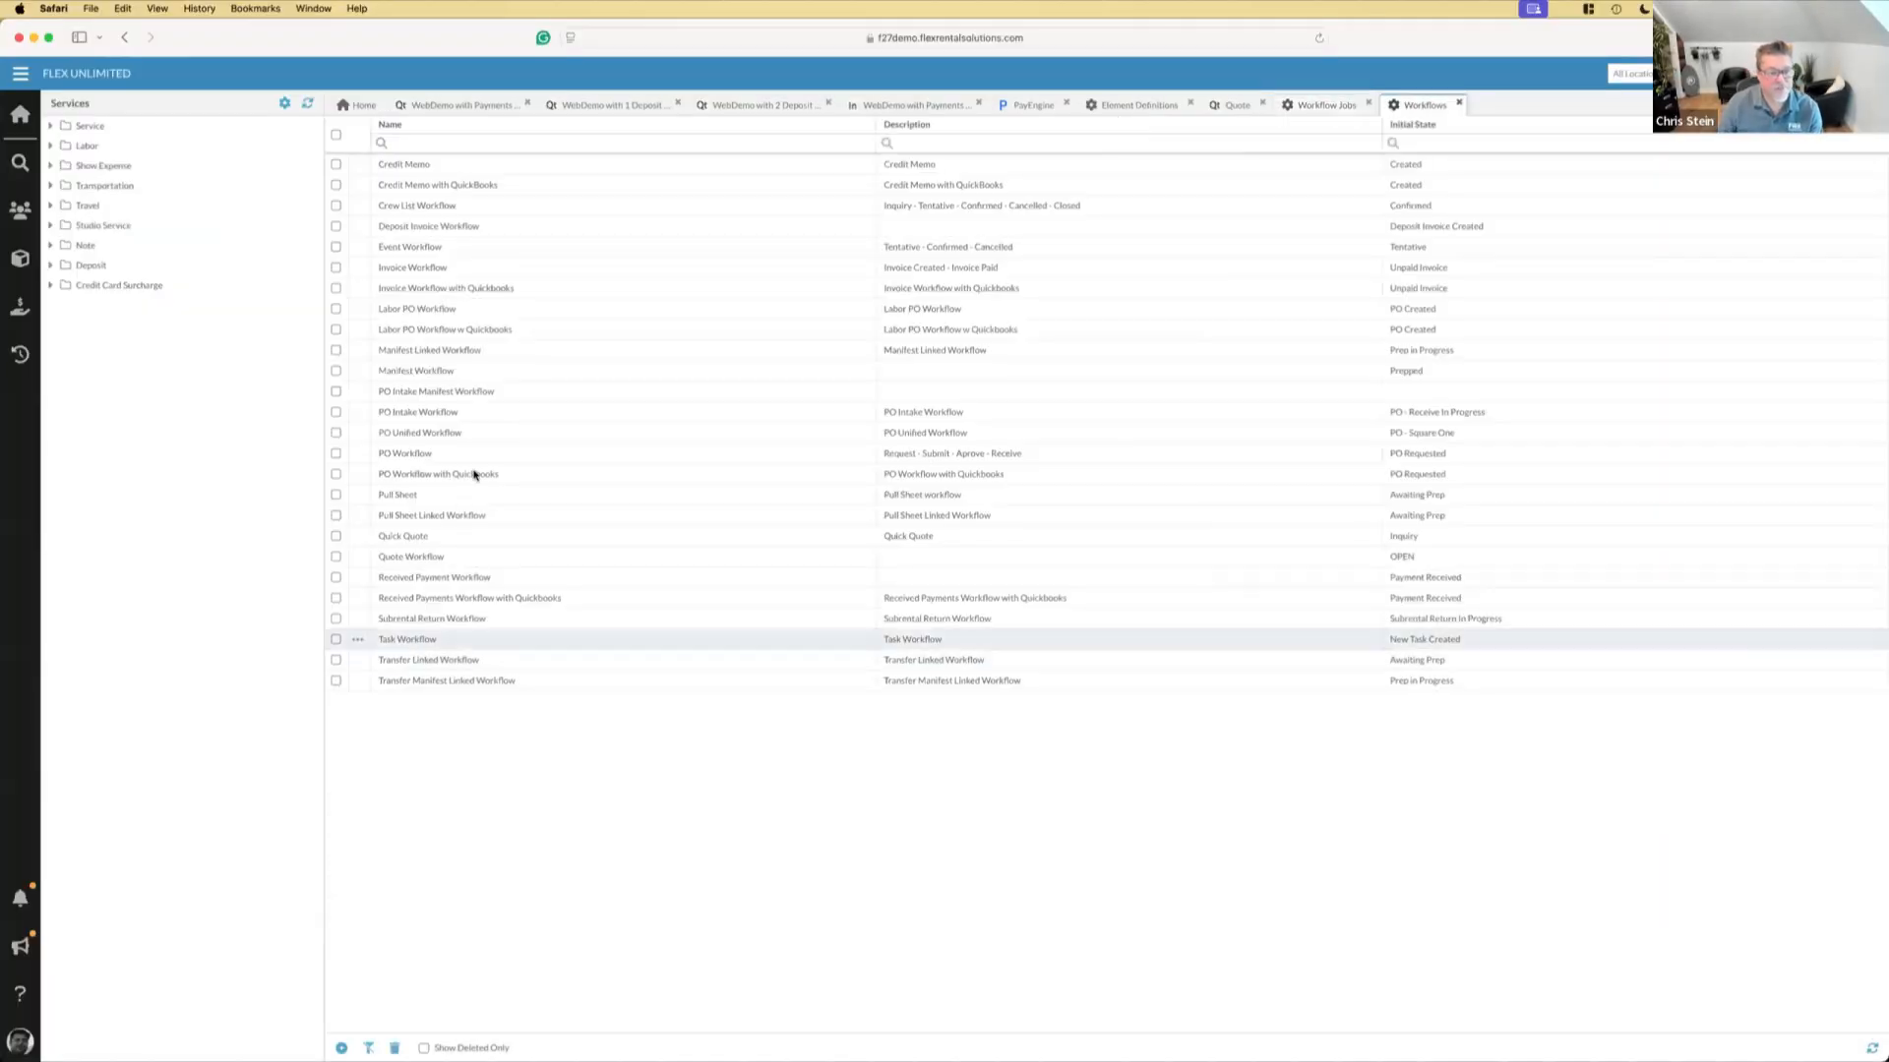
double_click(420, 556)
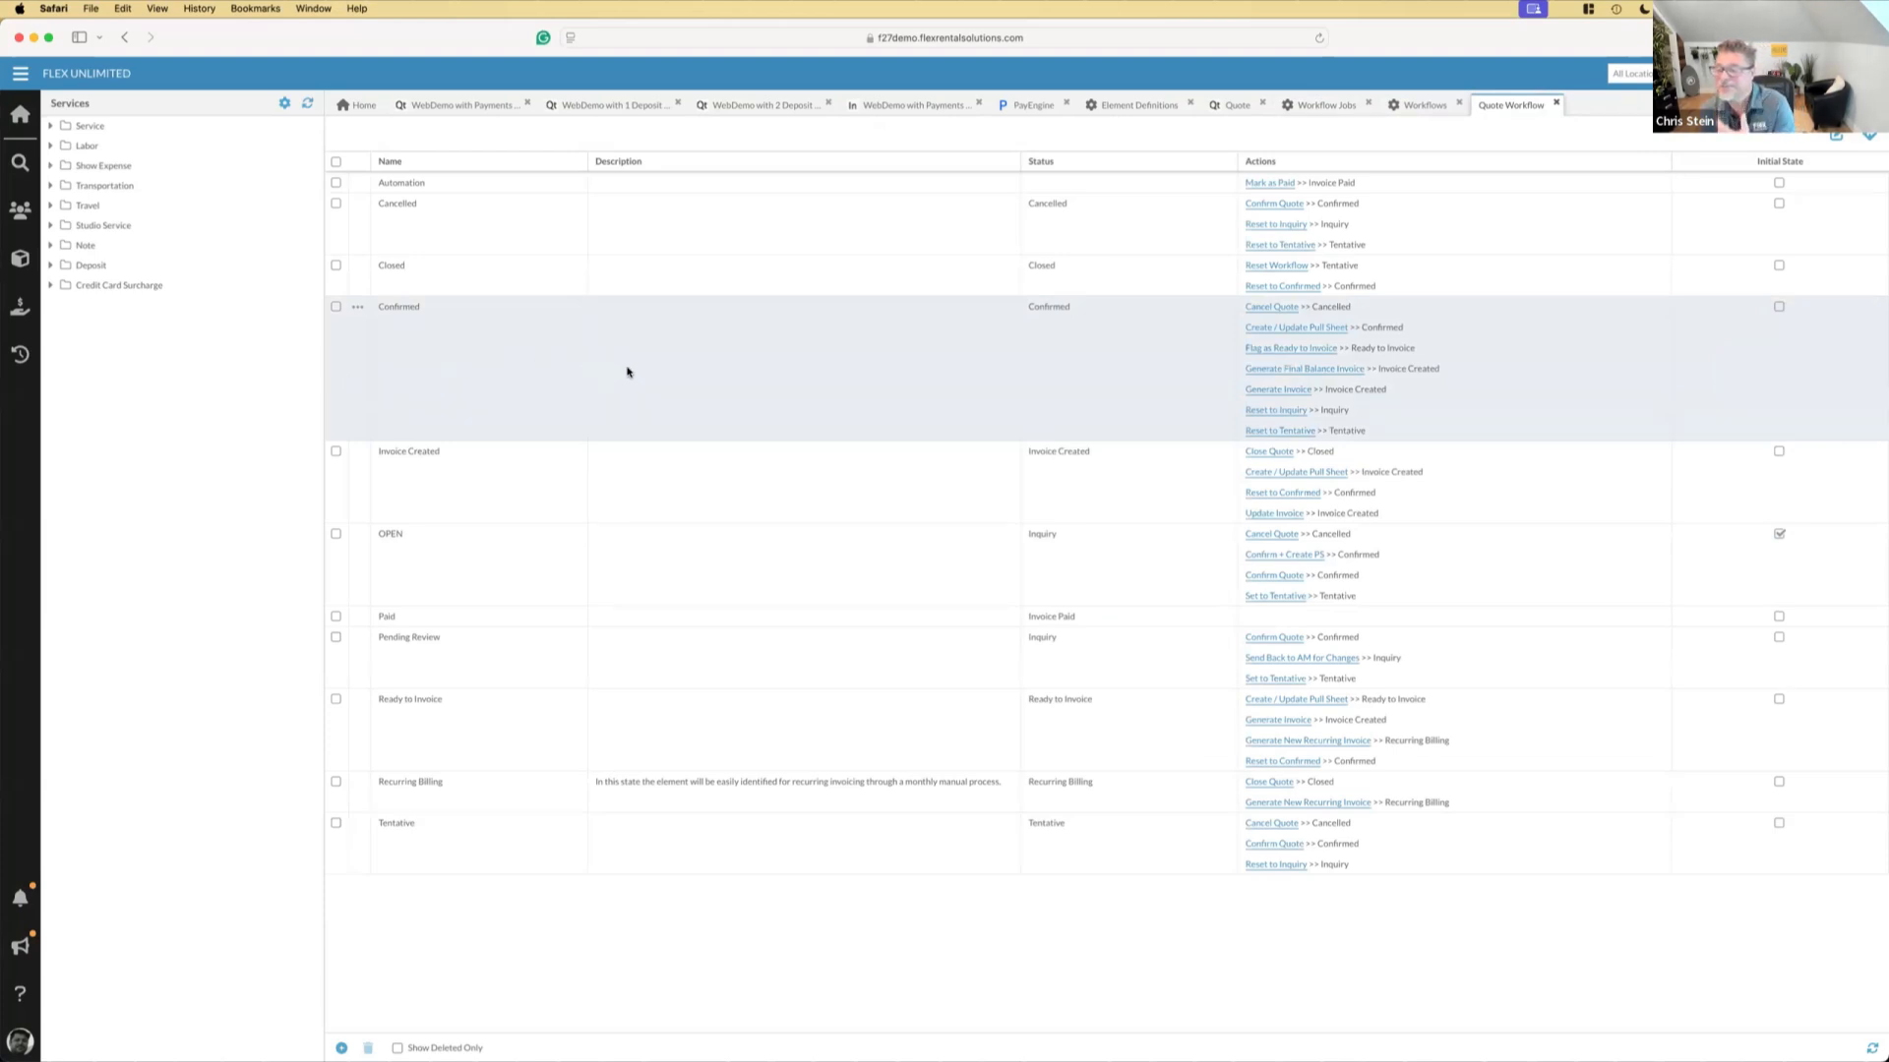
double_click(526, 363)
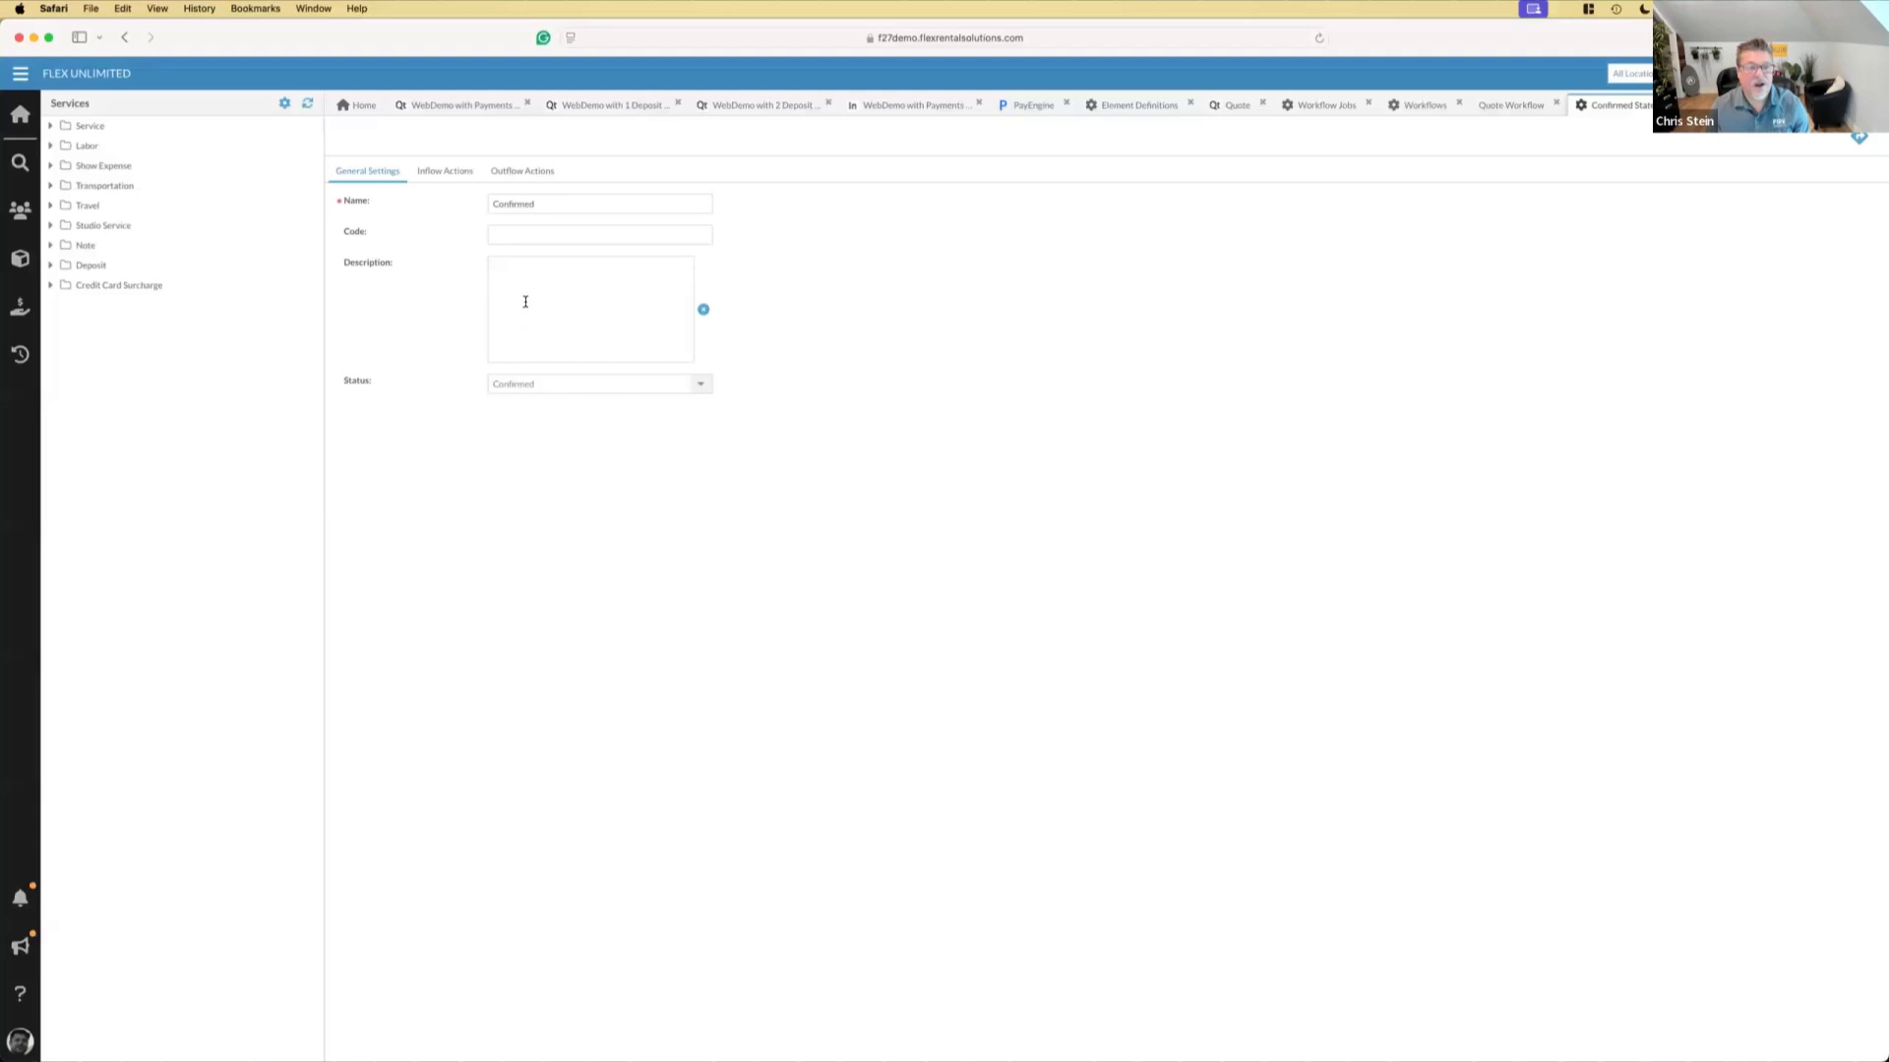
click(521, 170)
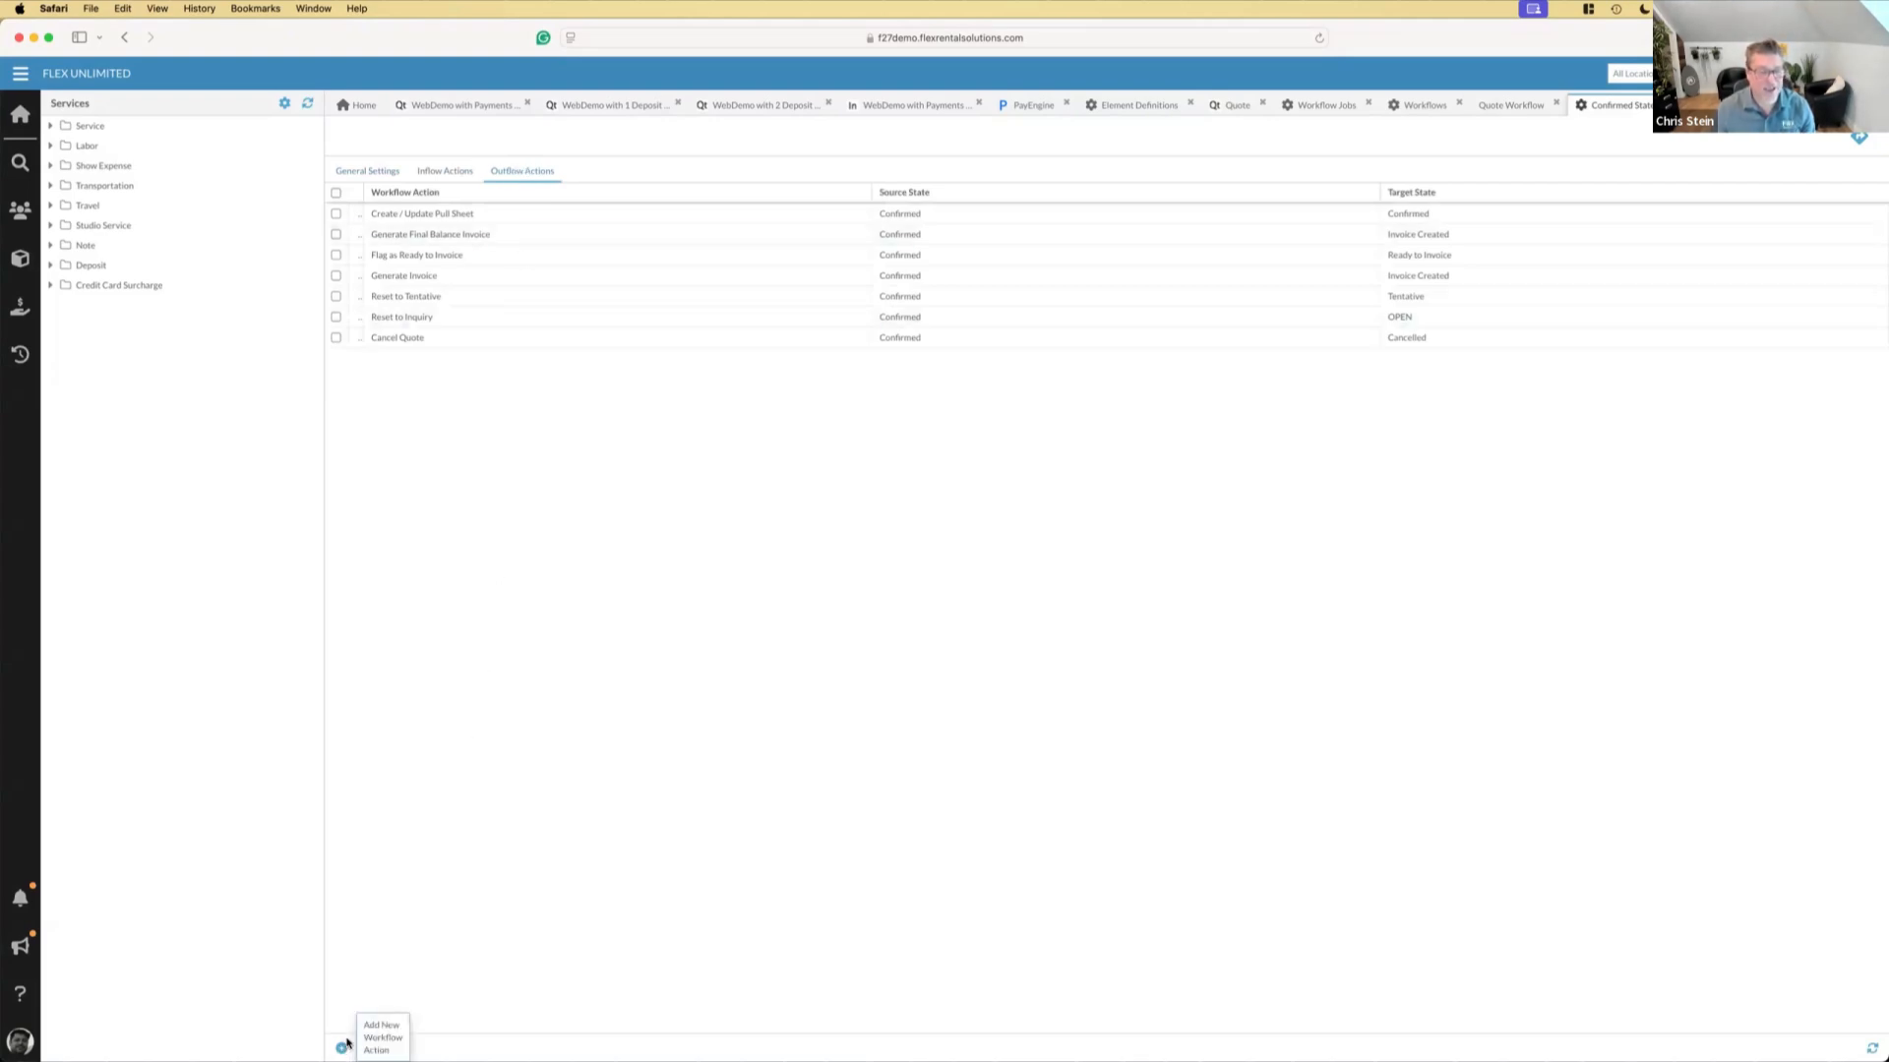
Review the Generate Final Balance Invoice action's states and outflow jobs, closing it without changes
double_click(452, 236)
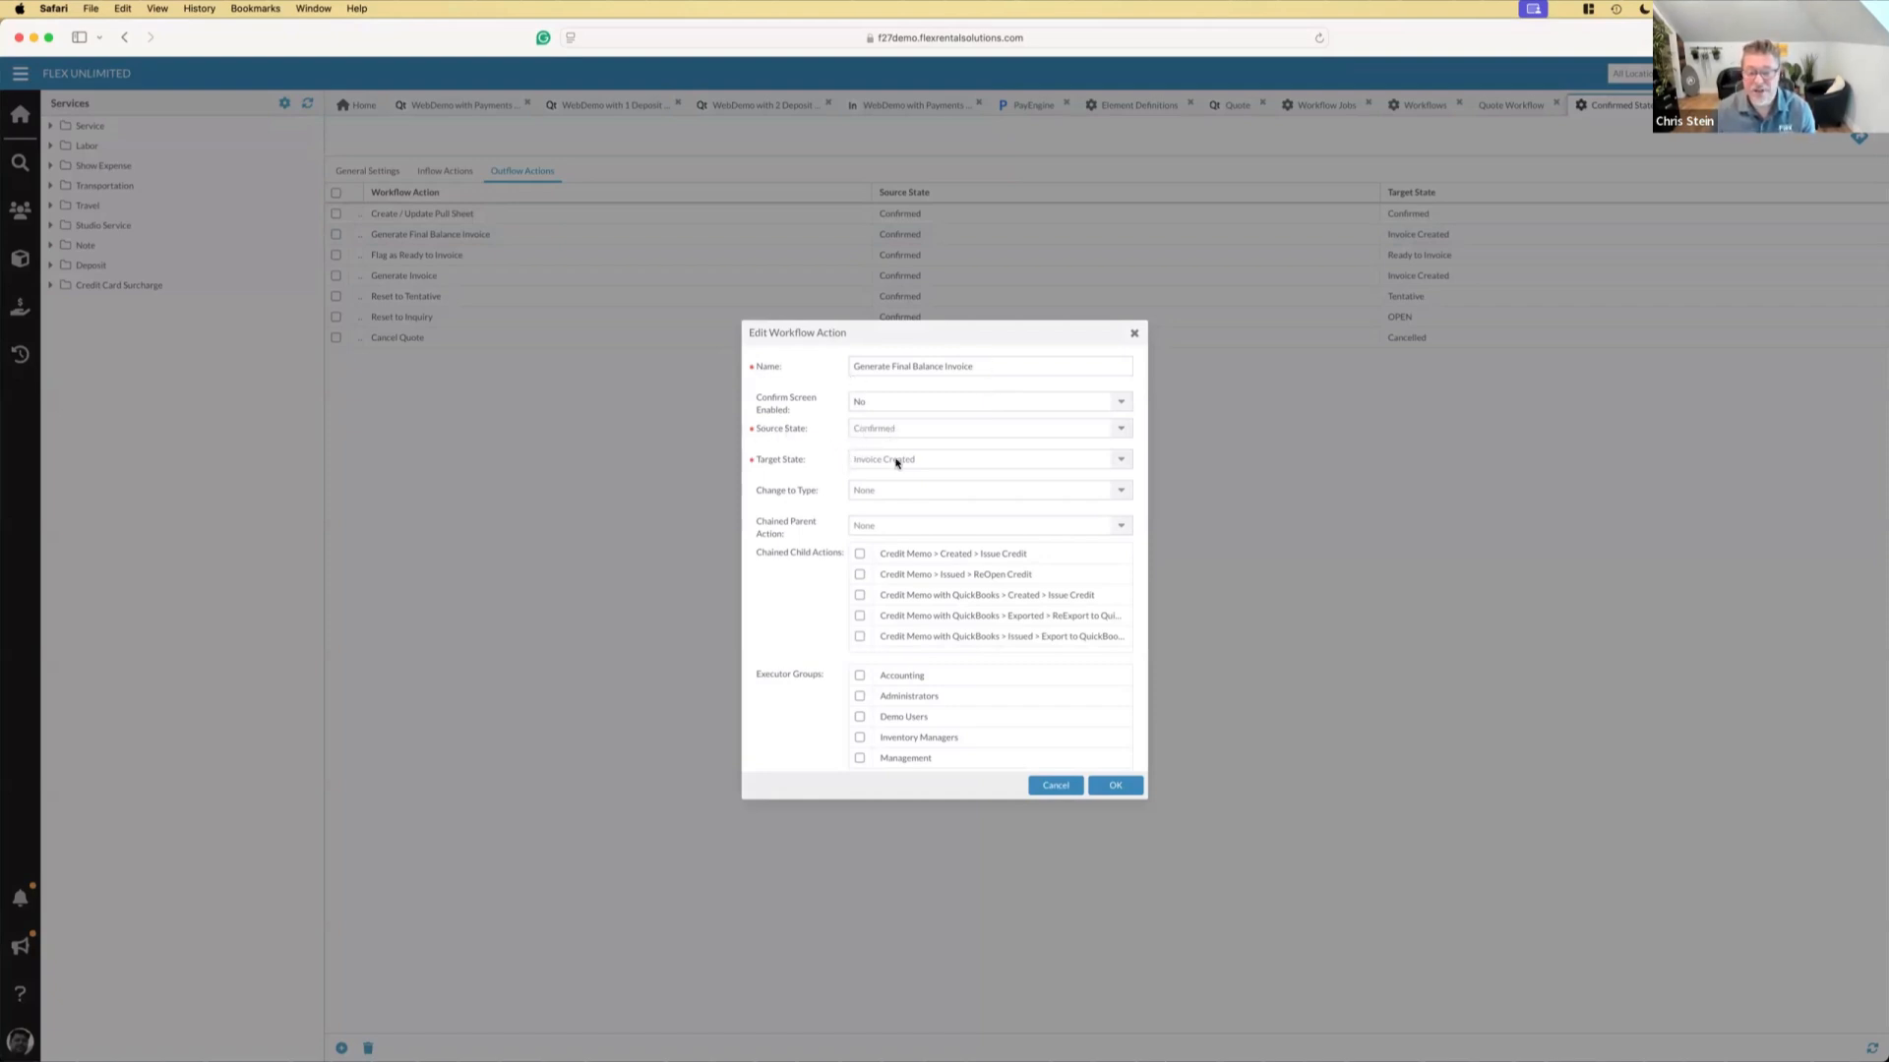
scroll(945, 618, down, 3)
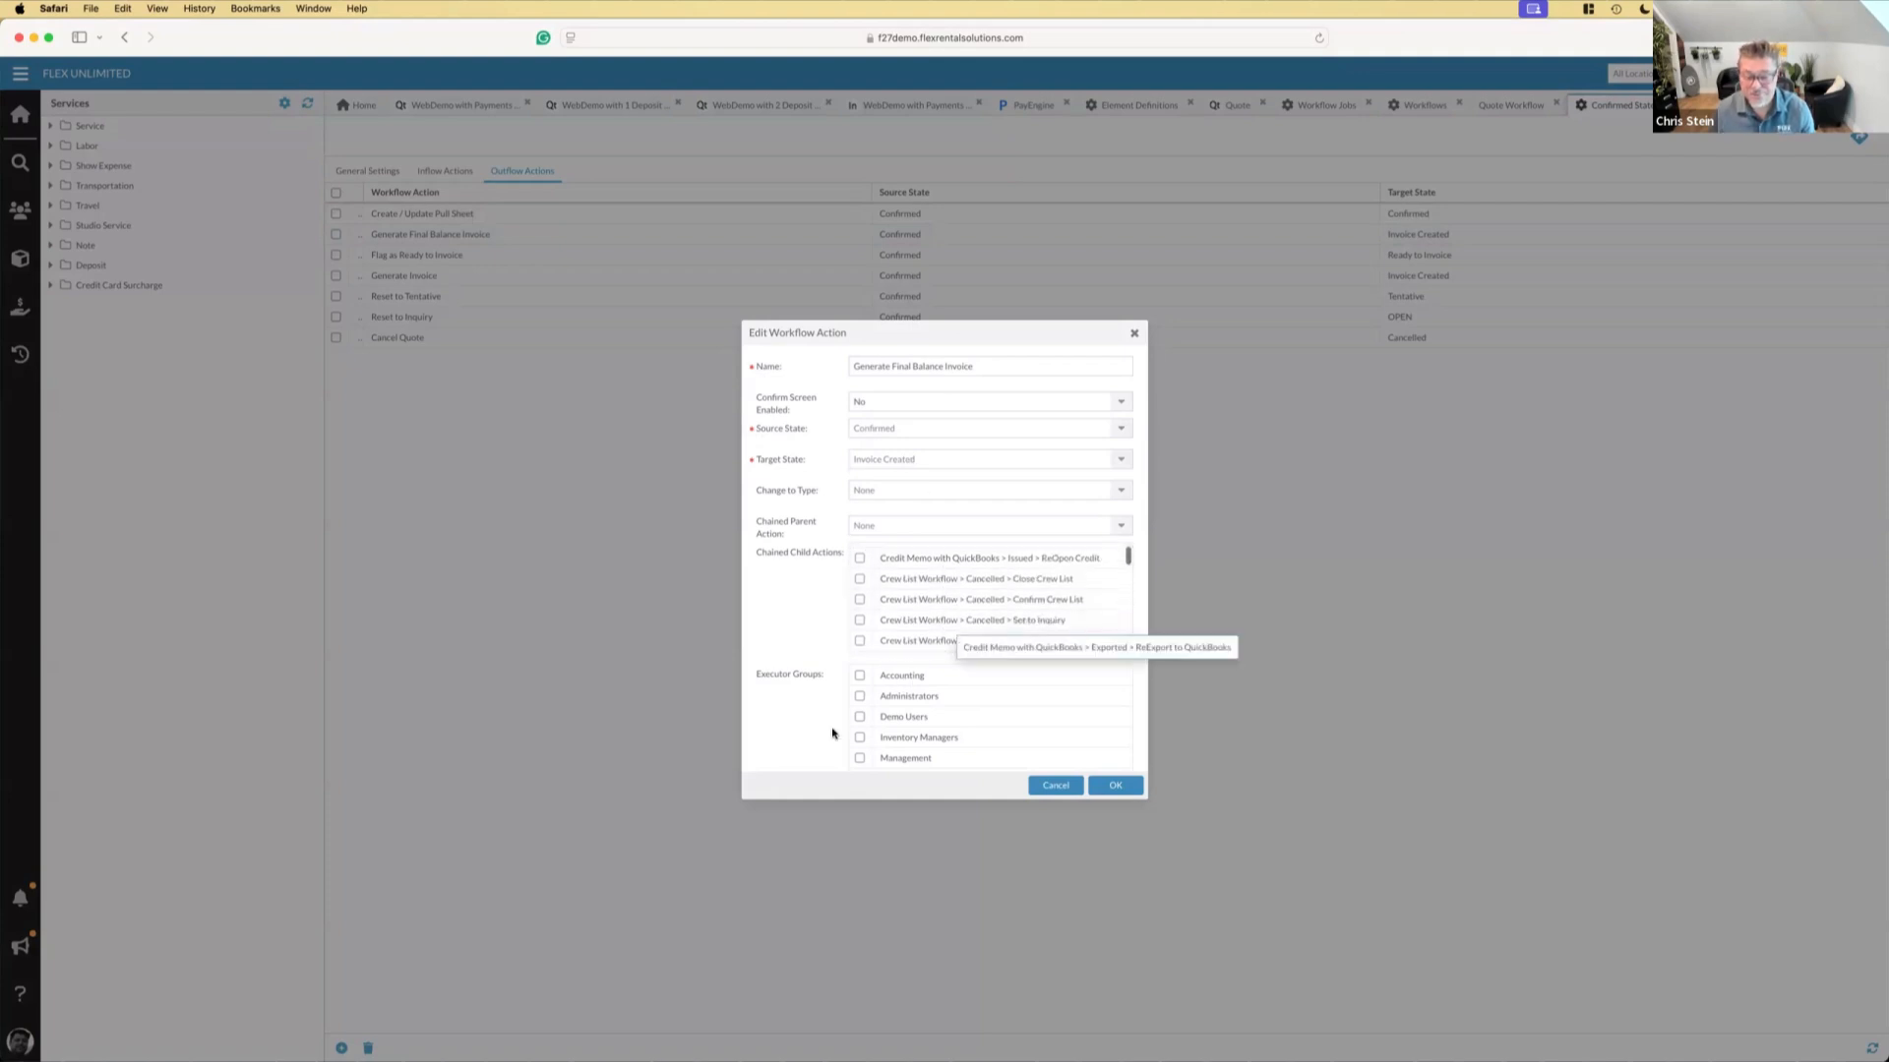
scroll(832, 733, down, 5)
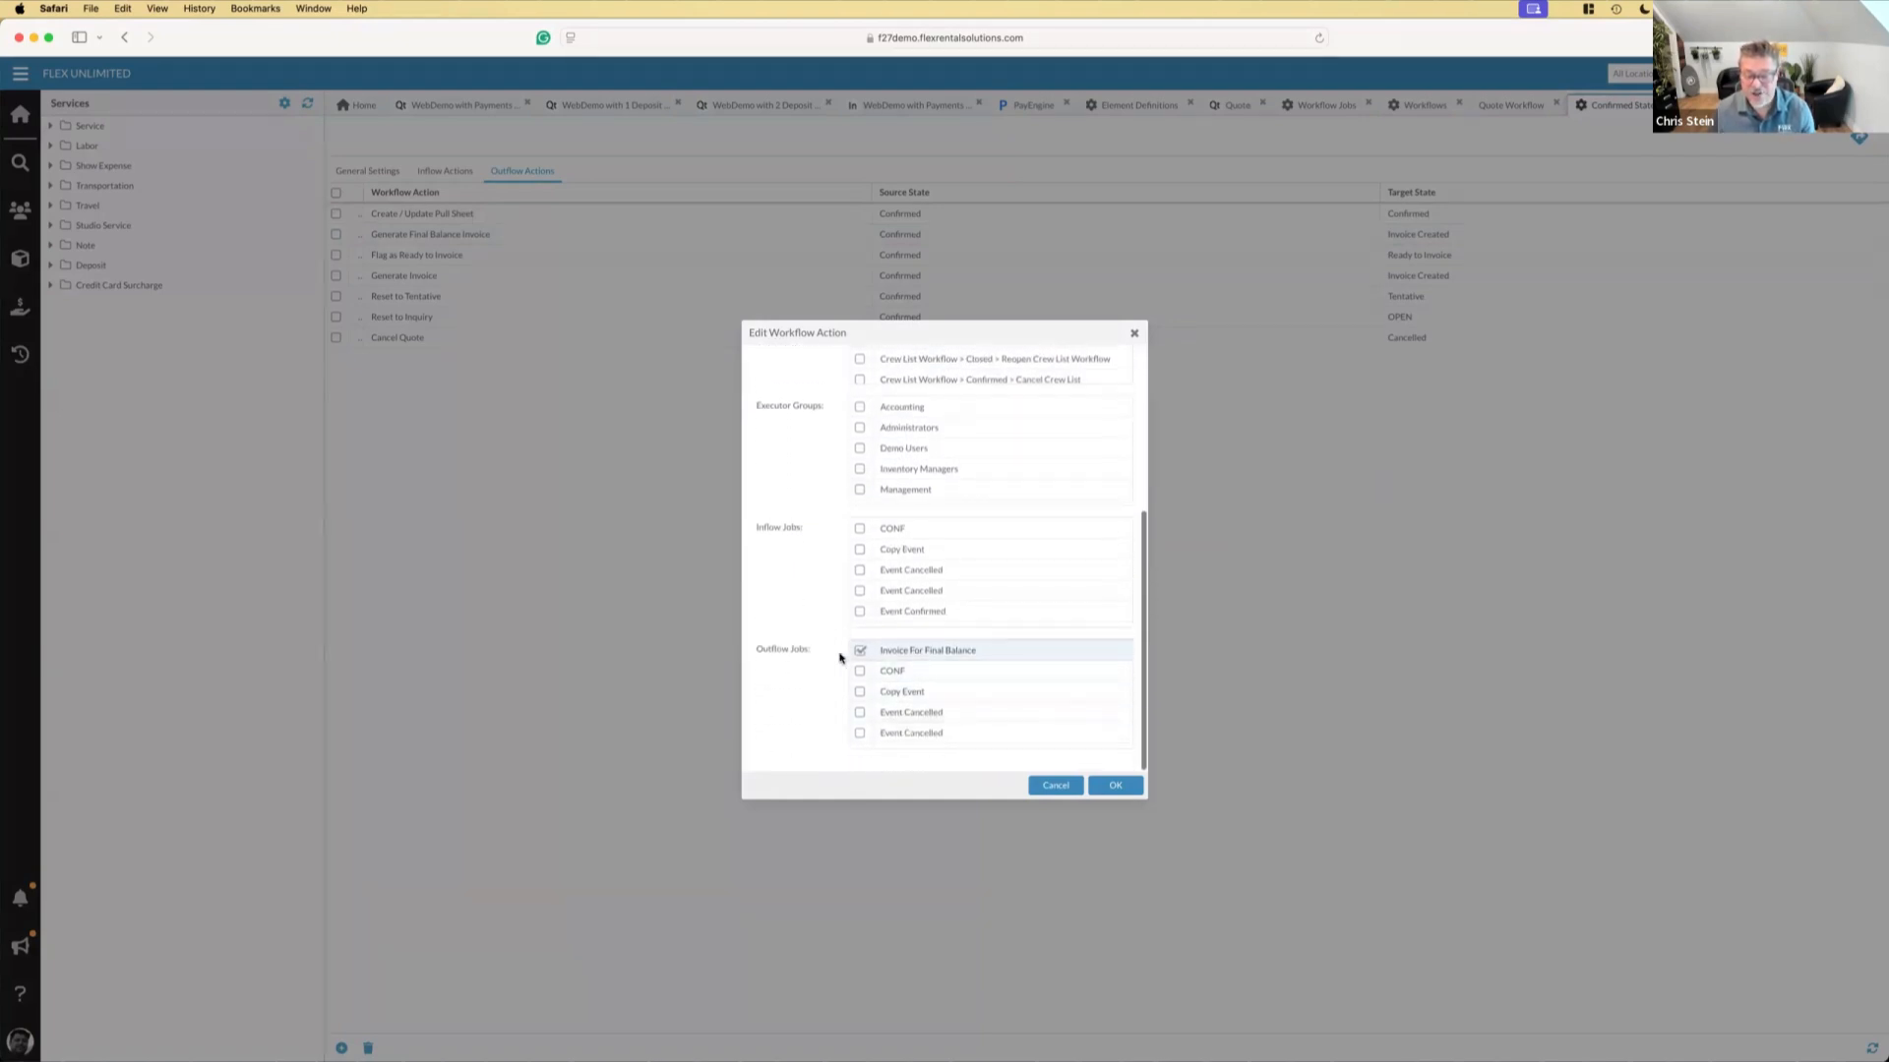
scroll(902, 659, down, 2)
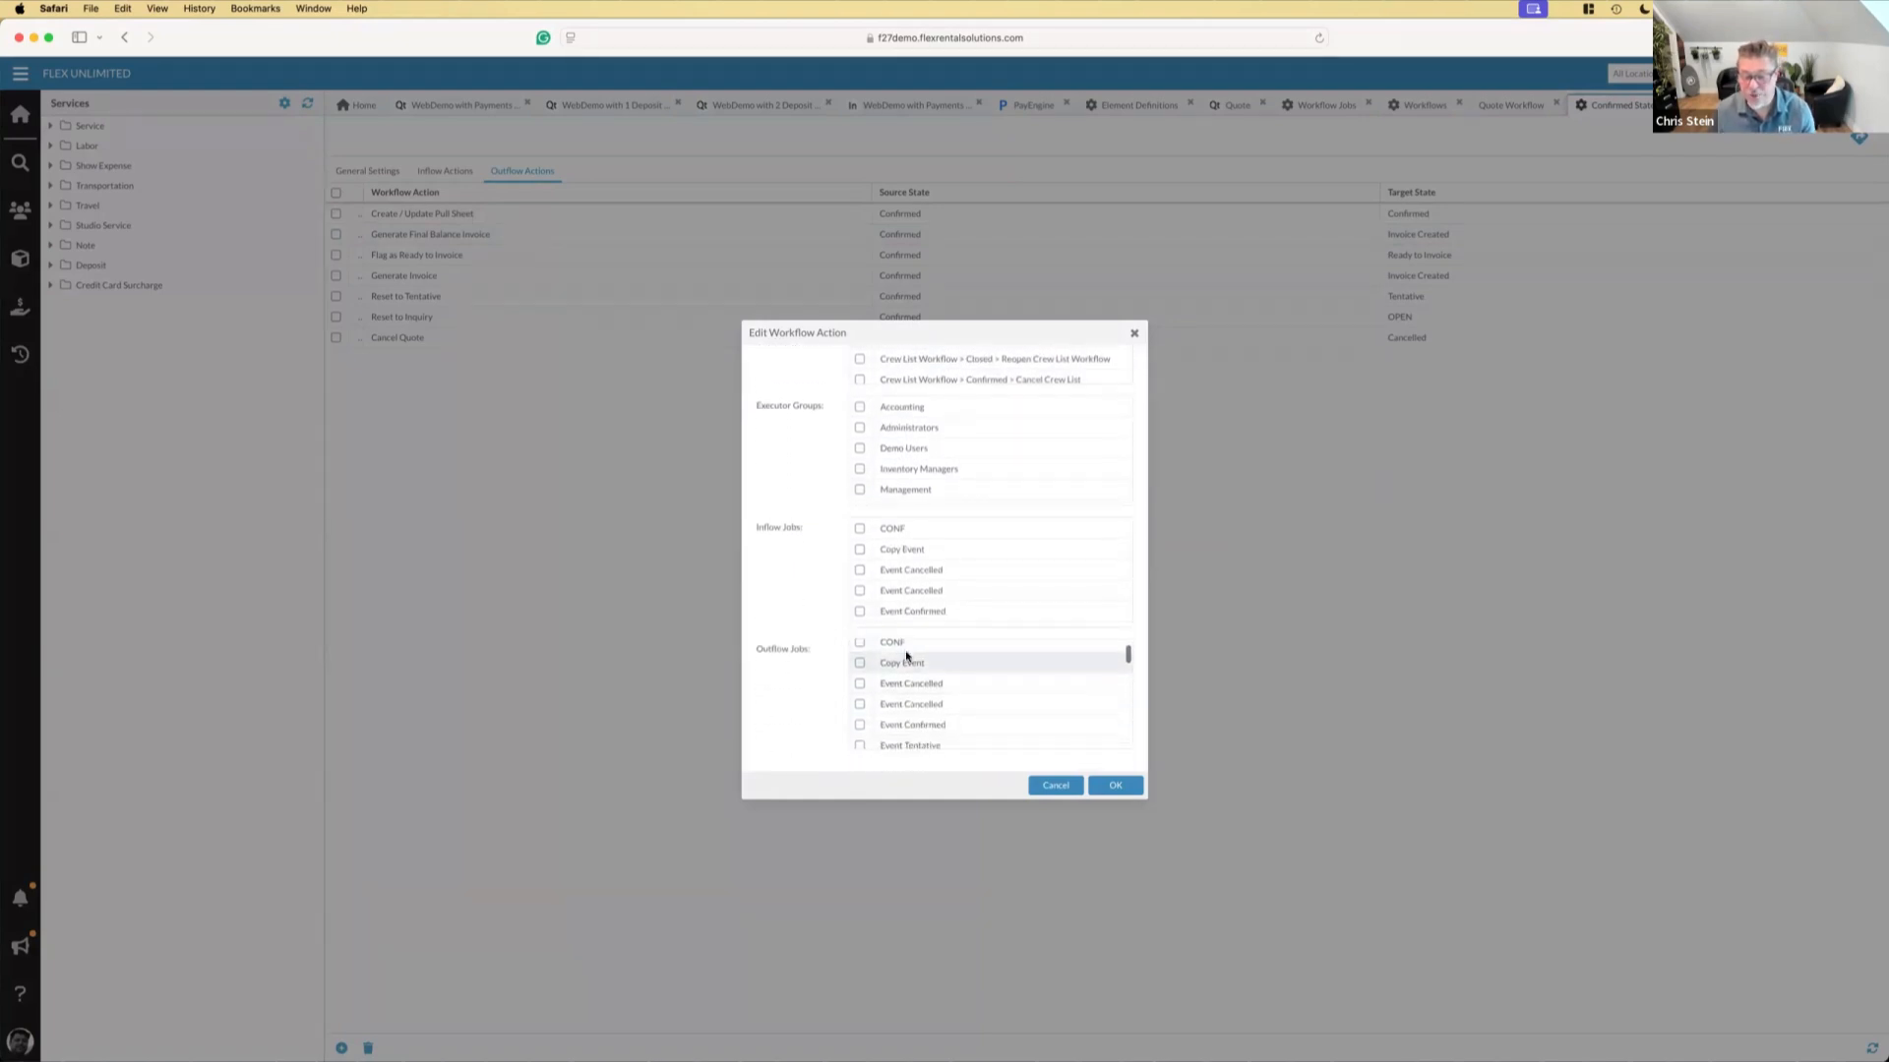
scroll(906, 658, up, 2)
click(1051, 787)
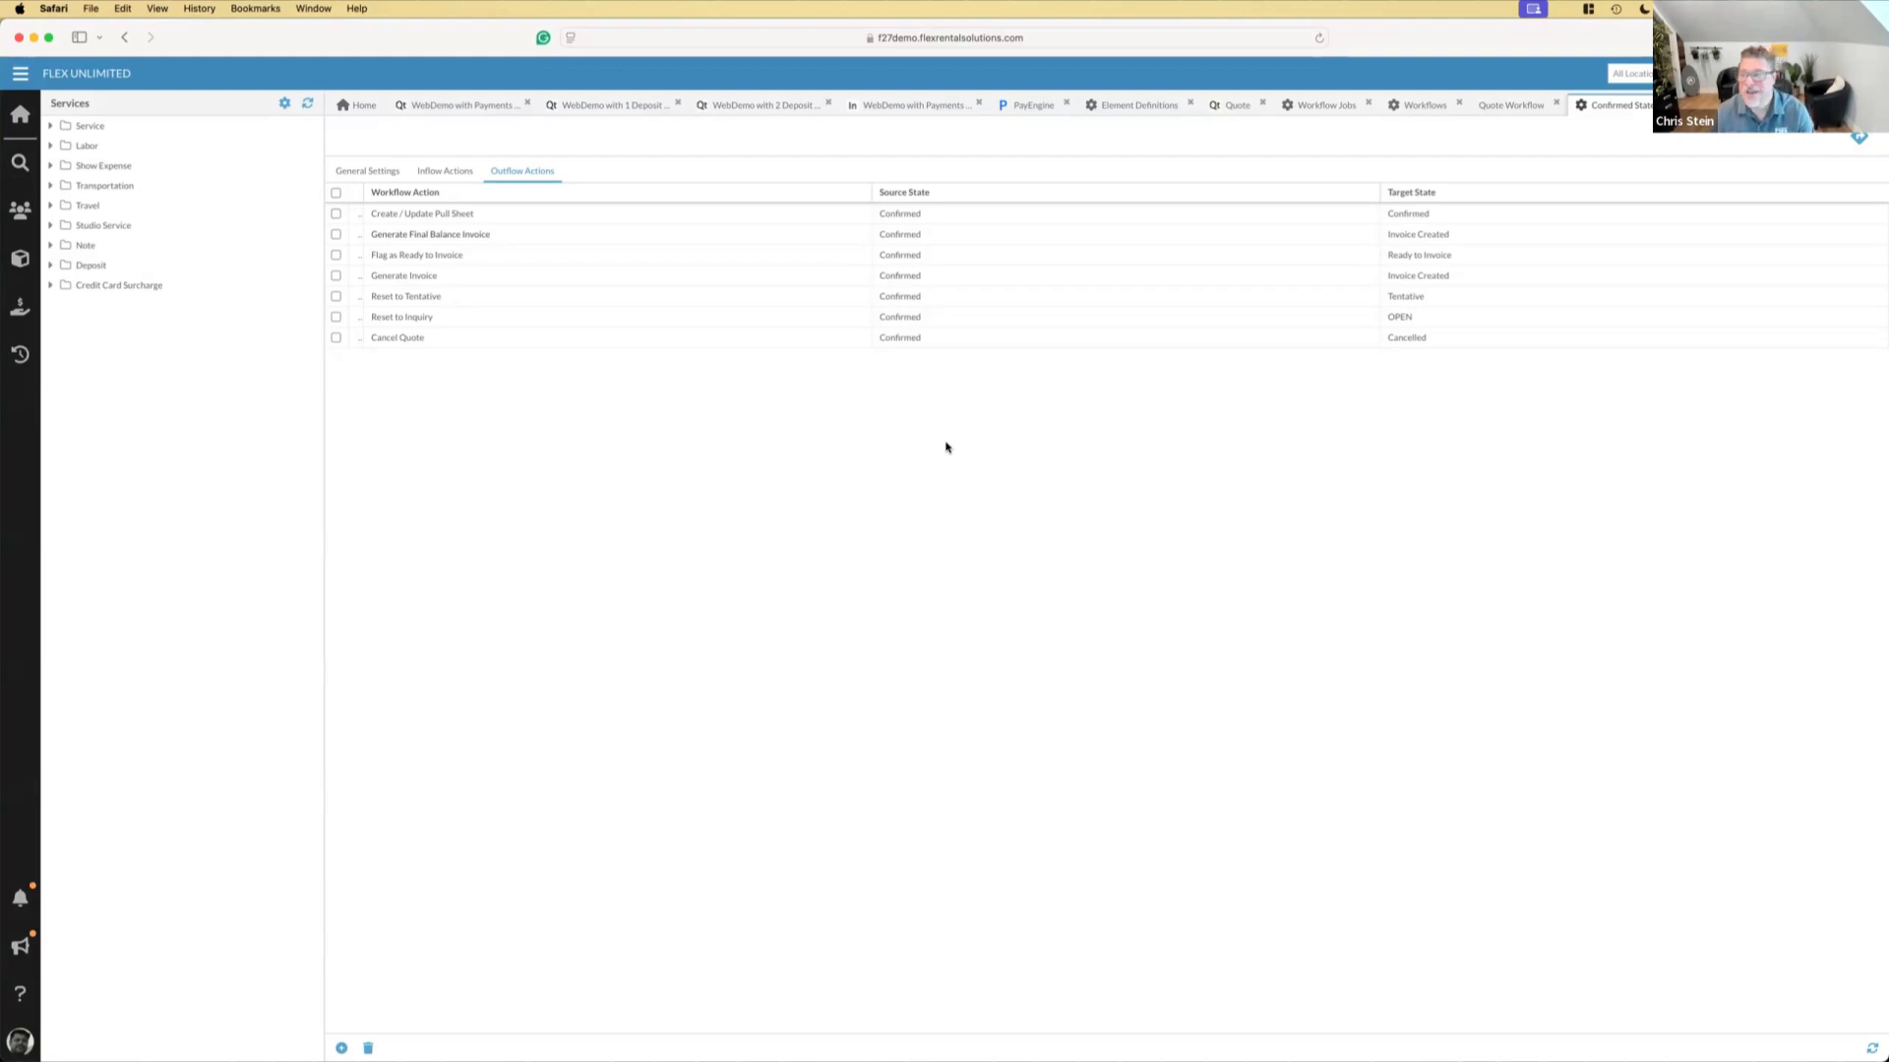
Switch to Keynote and go through the slides to the Create Single Deposit Invoice slide, checking the Create Final Invoice slide
key(cmd+Tab)
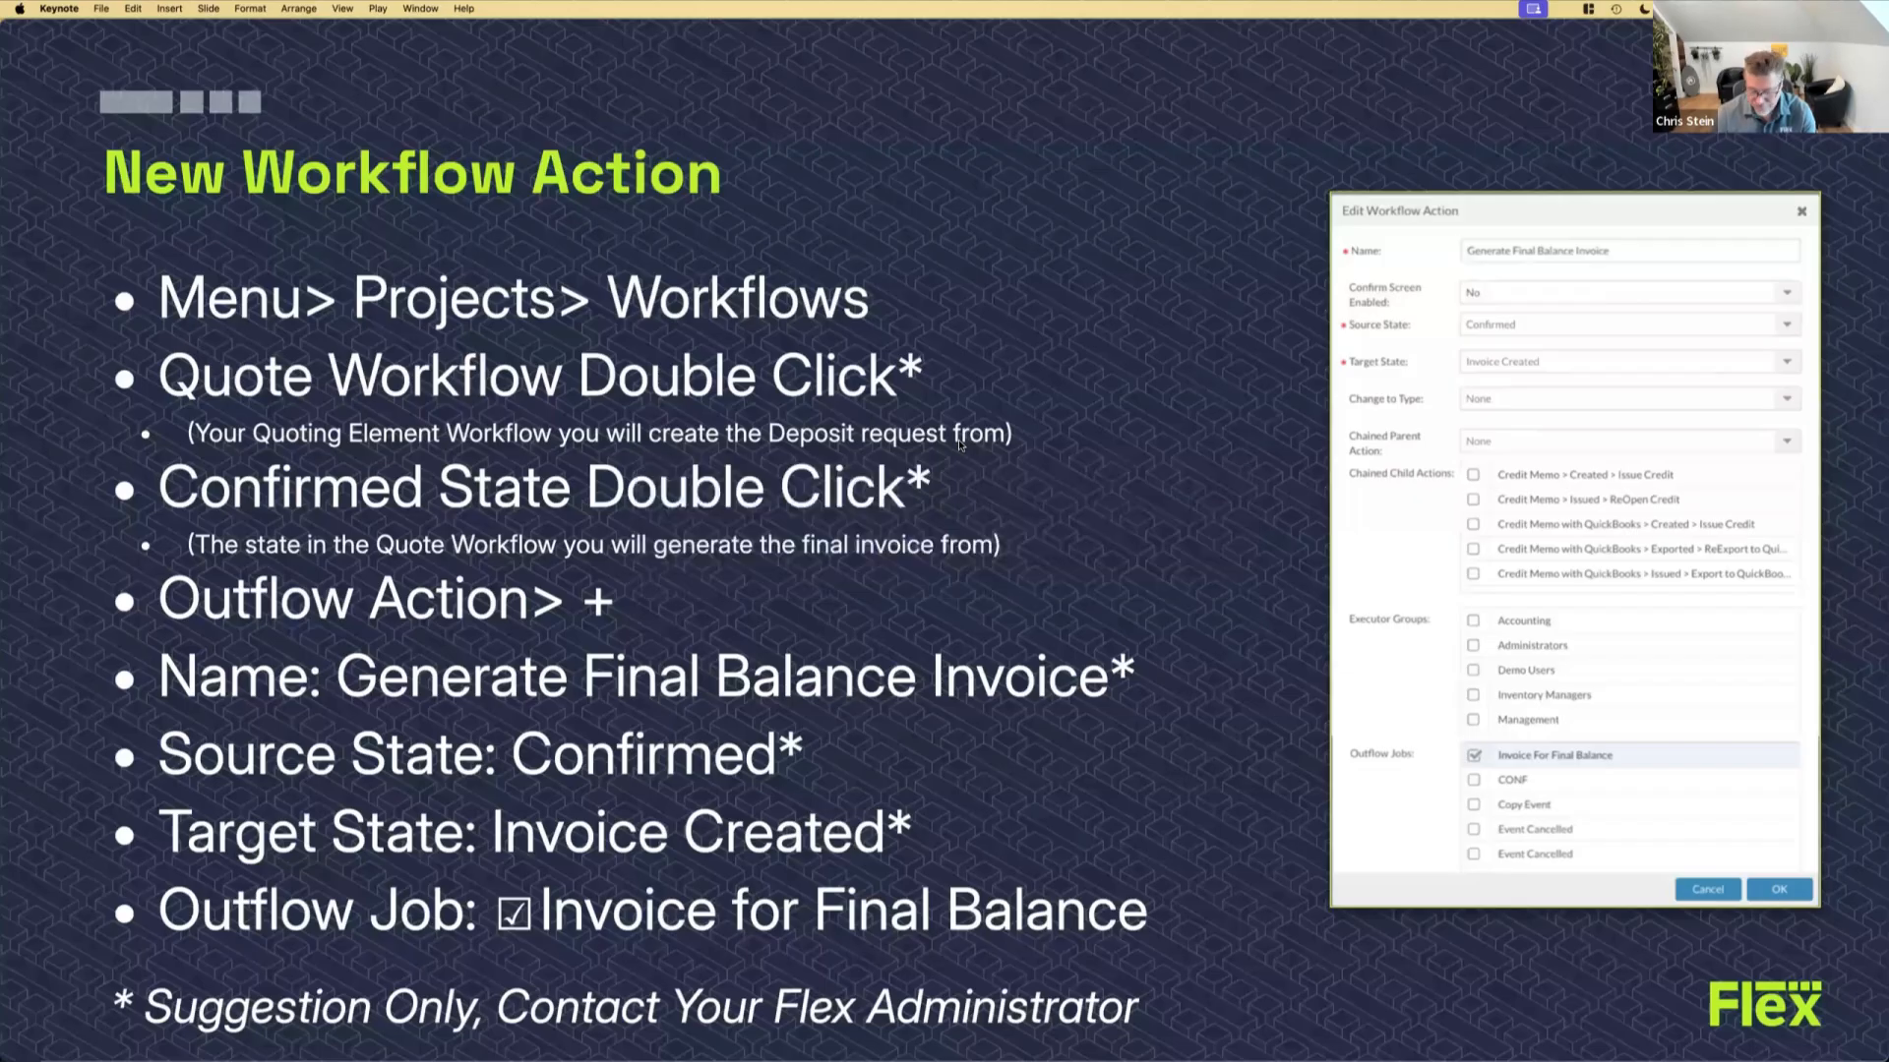
key(Right)
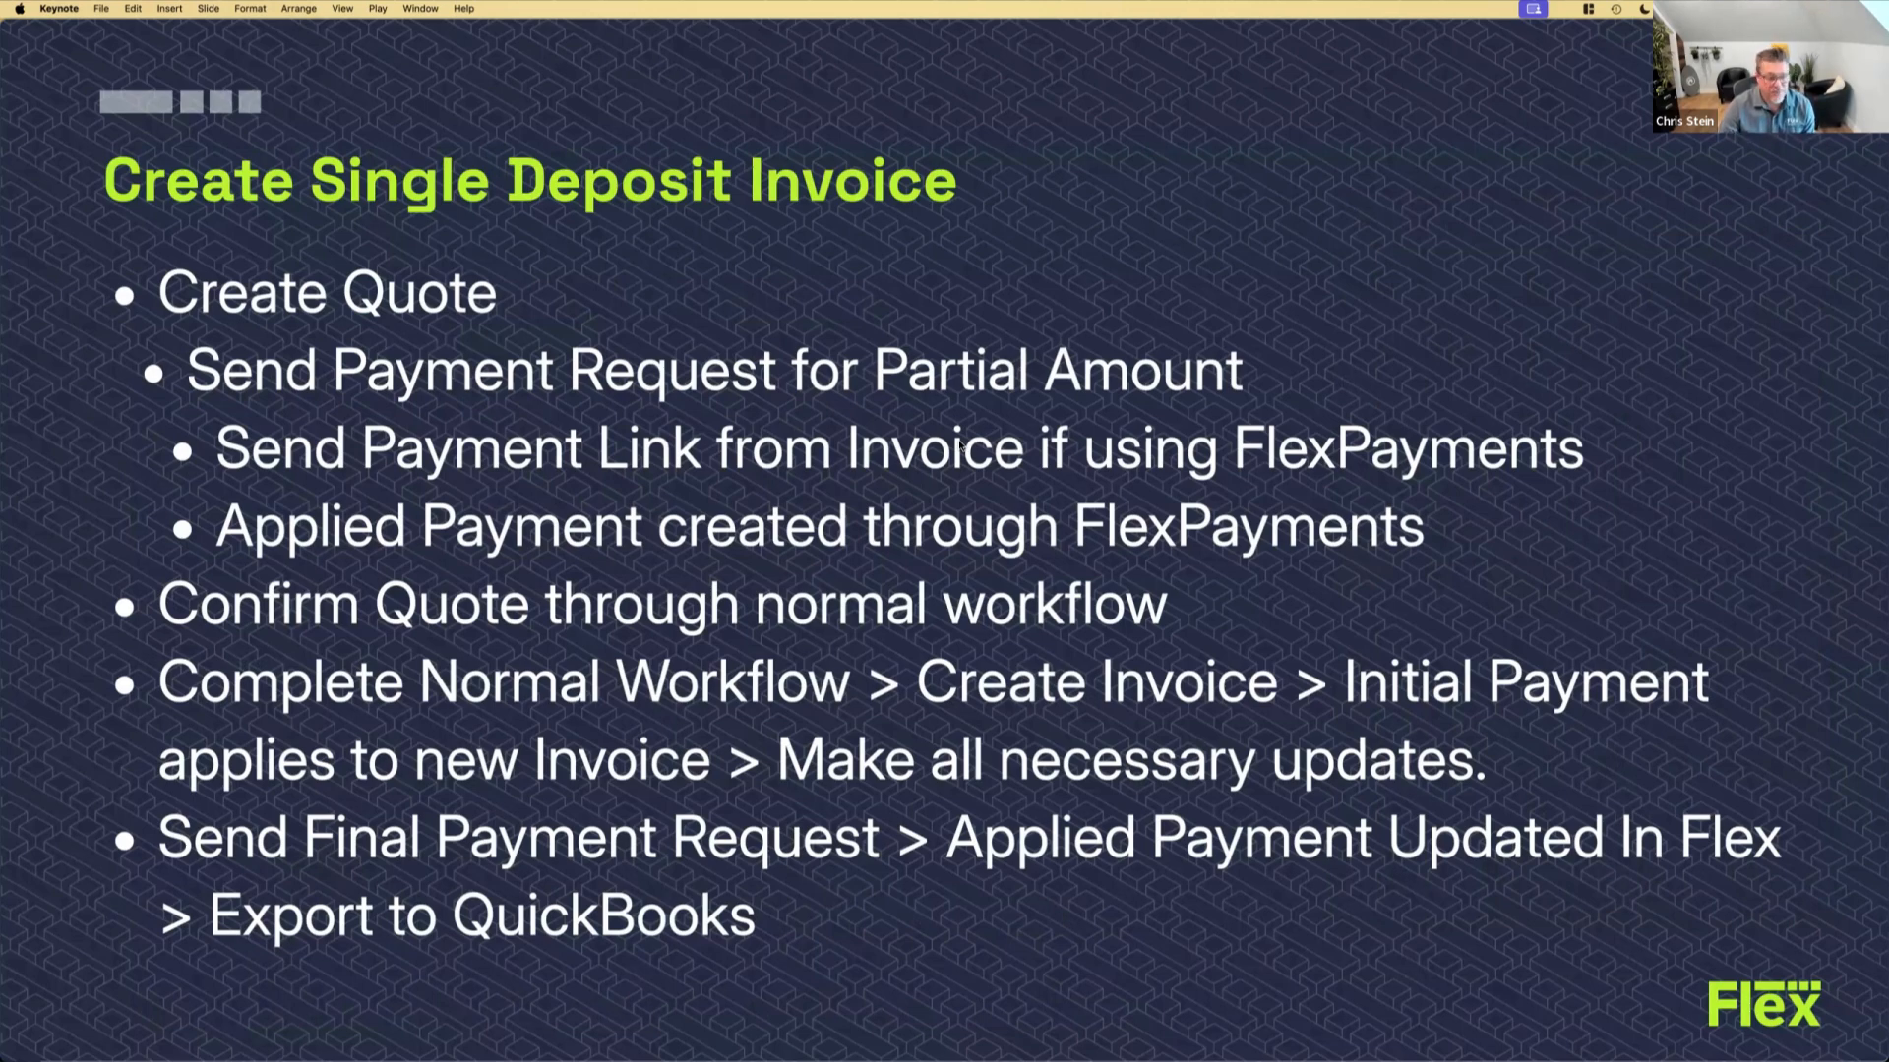
key(Left)
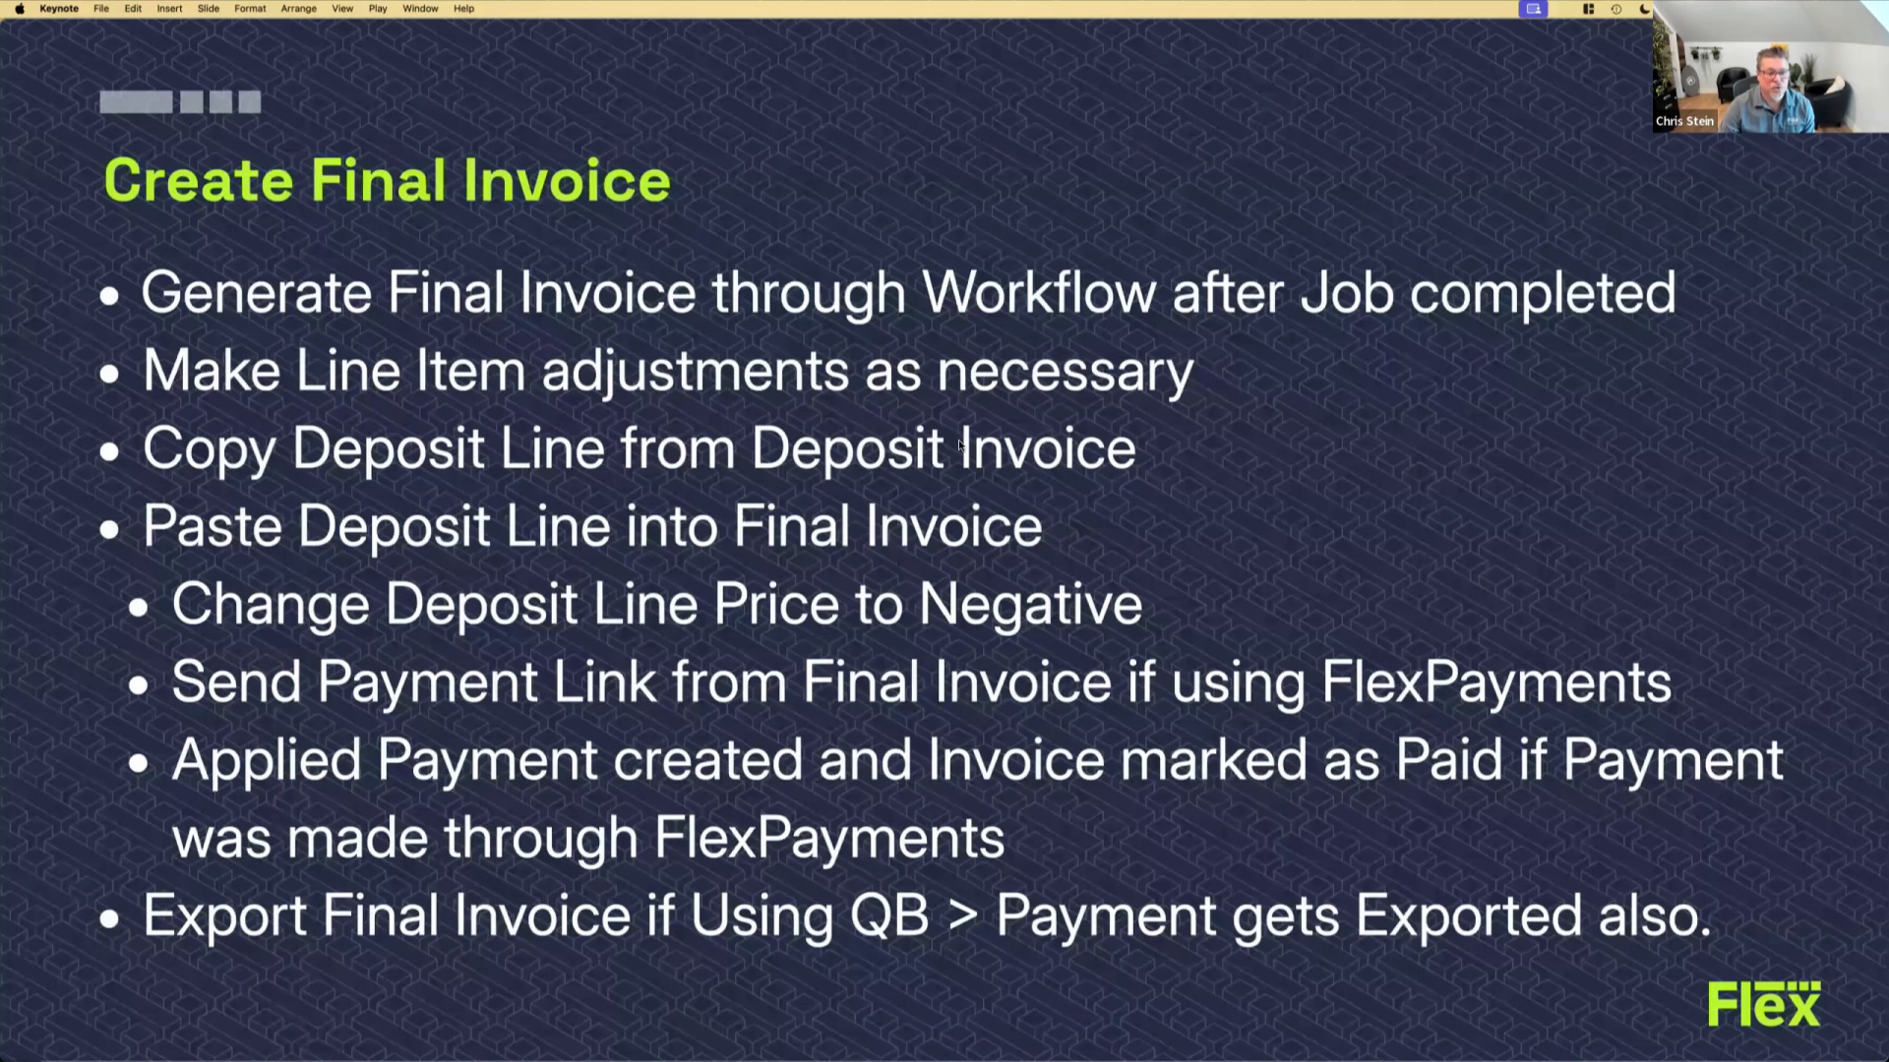
key(Right)
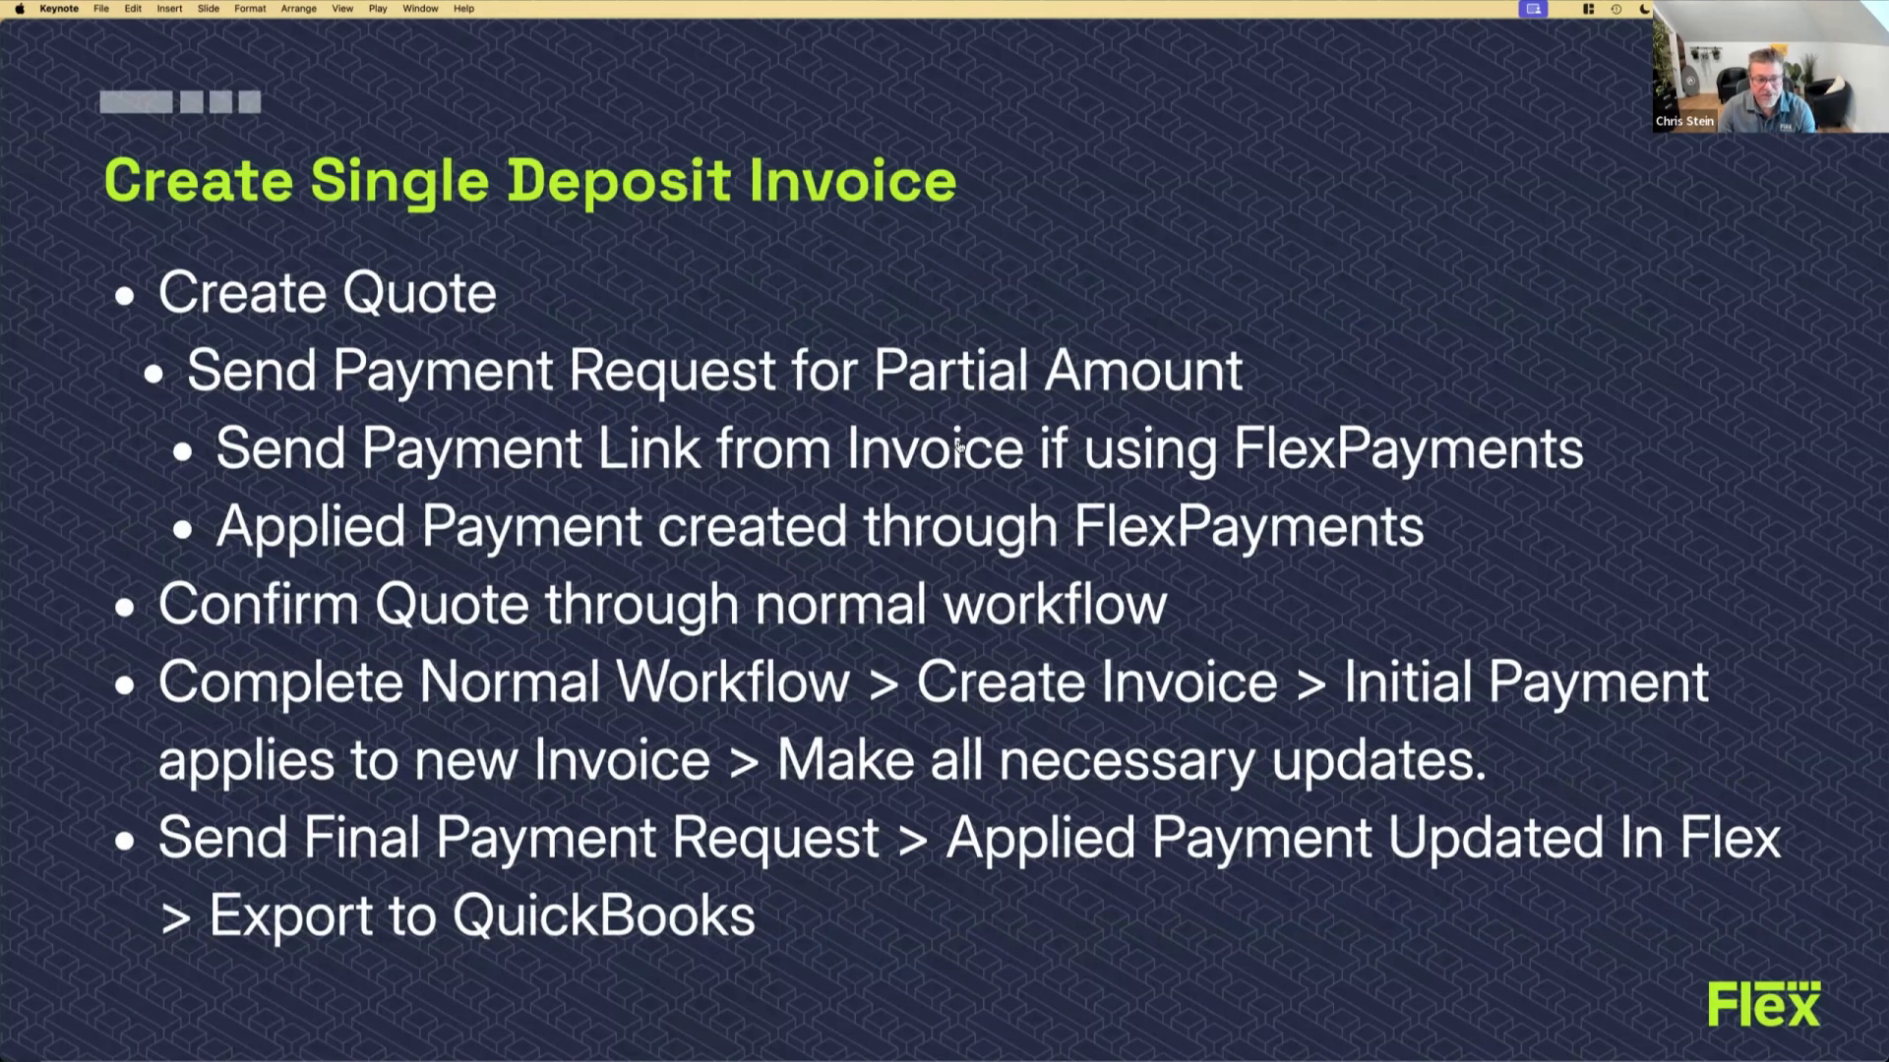
Return to Safari and show the line item details of the "WebDemo with 1 Deposit + Final Invoice" quote
key(super+Tab)
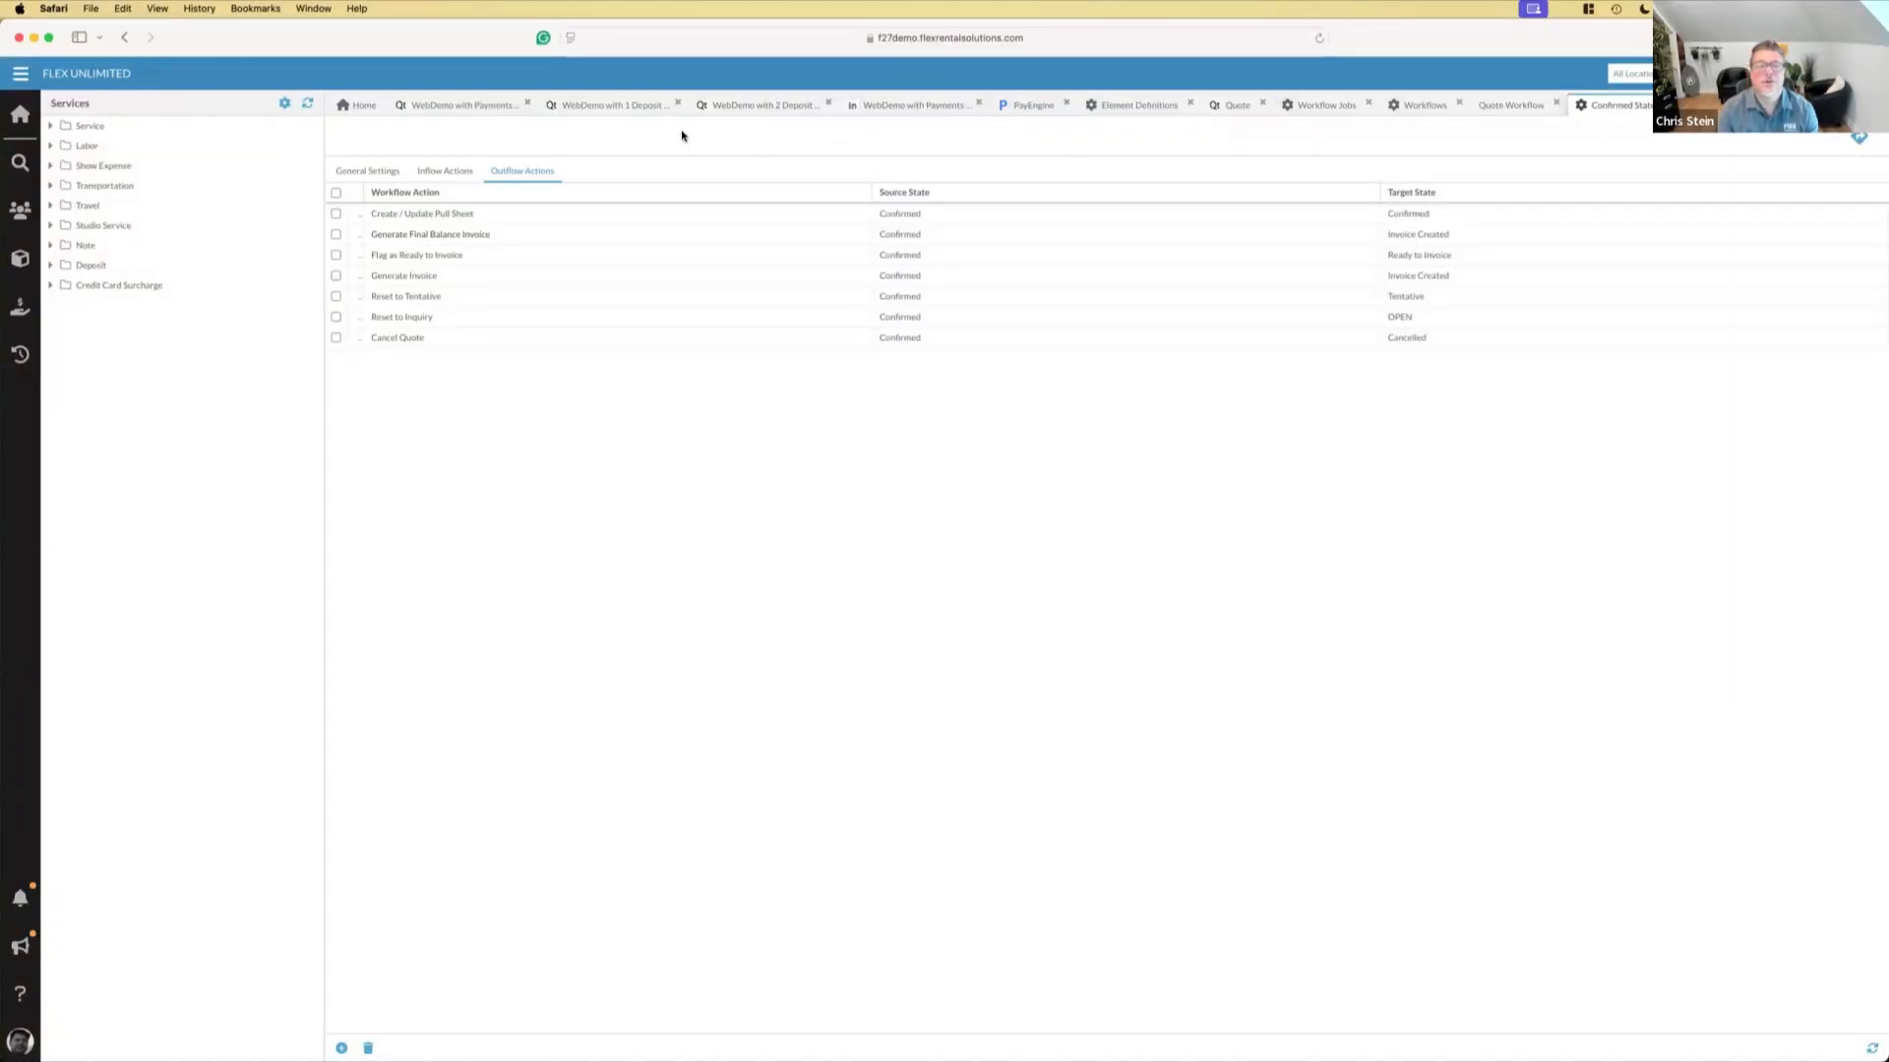
click(572, 110)
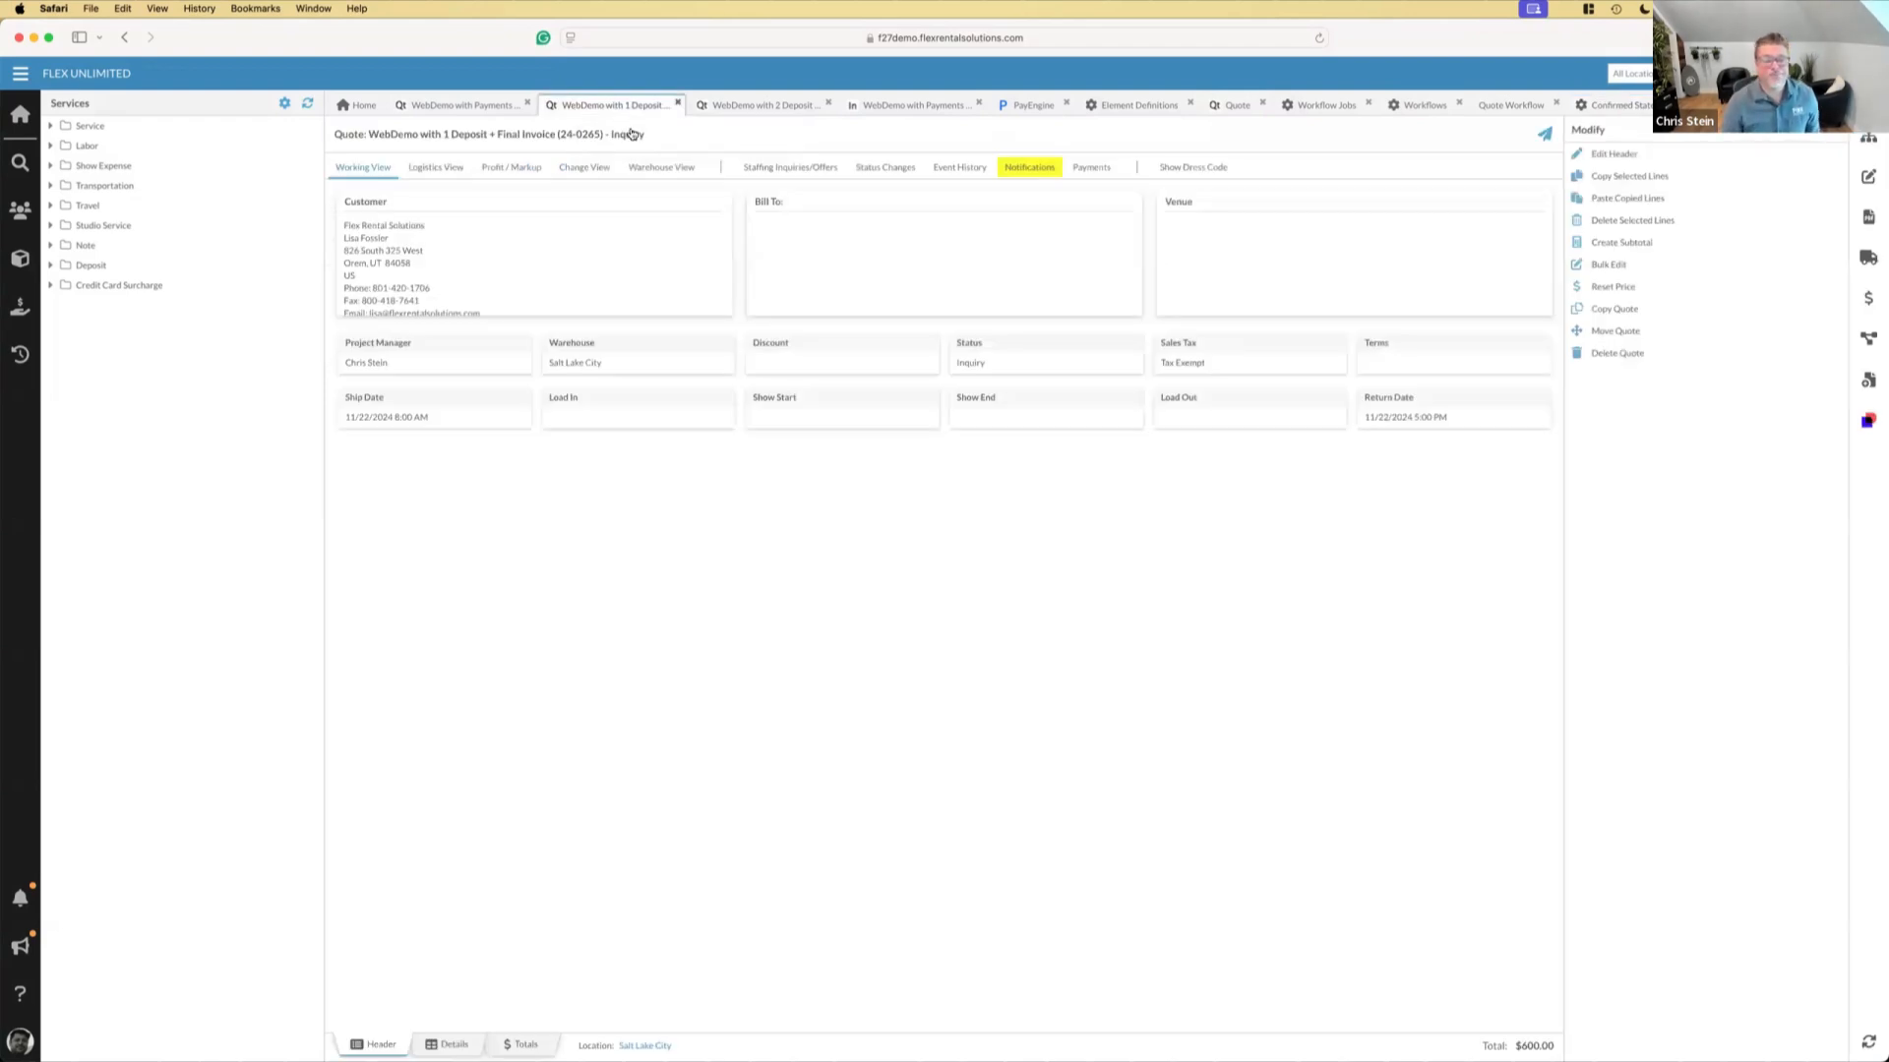
click(455, 1046)
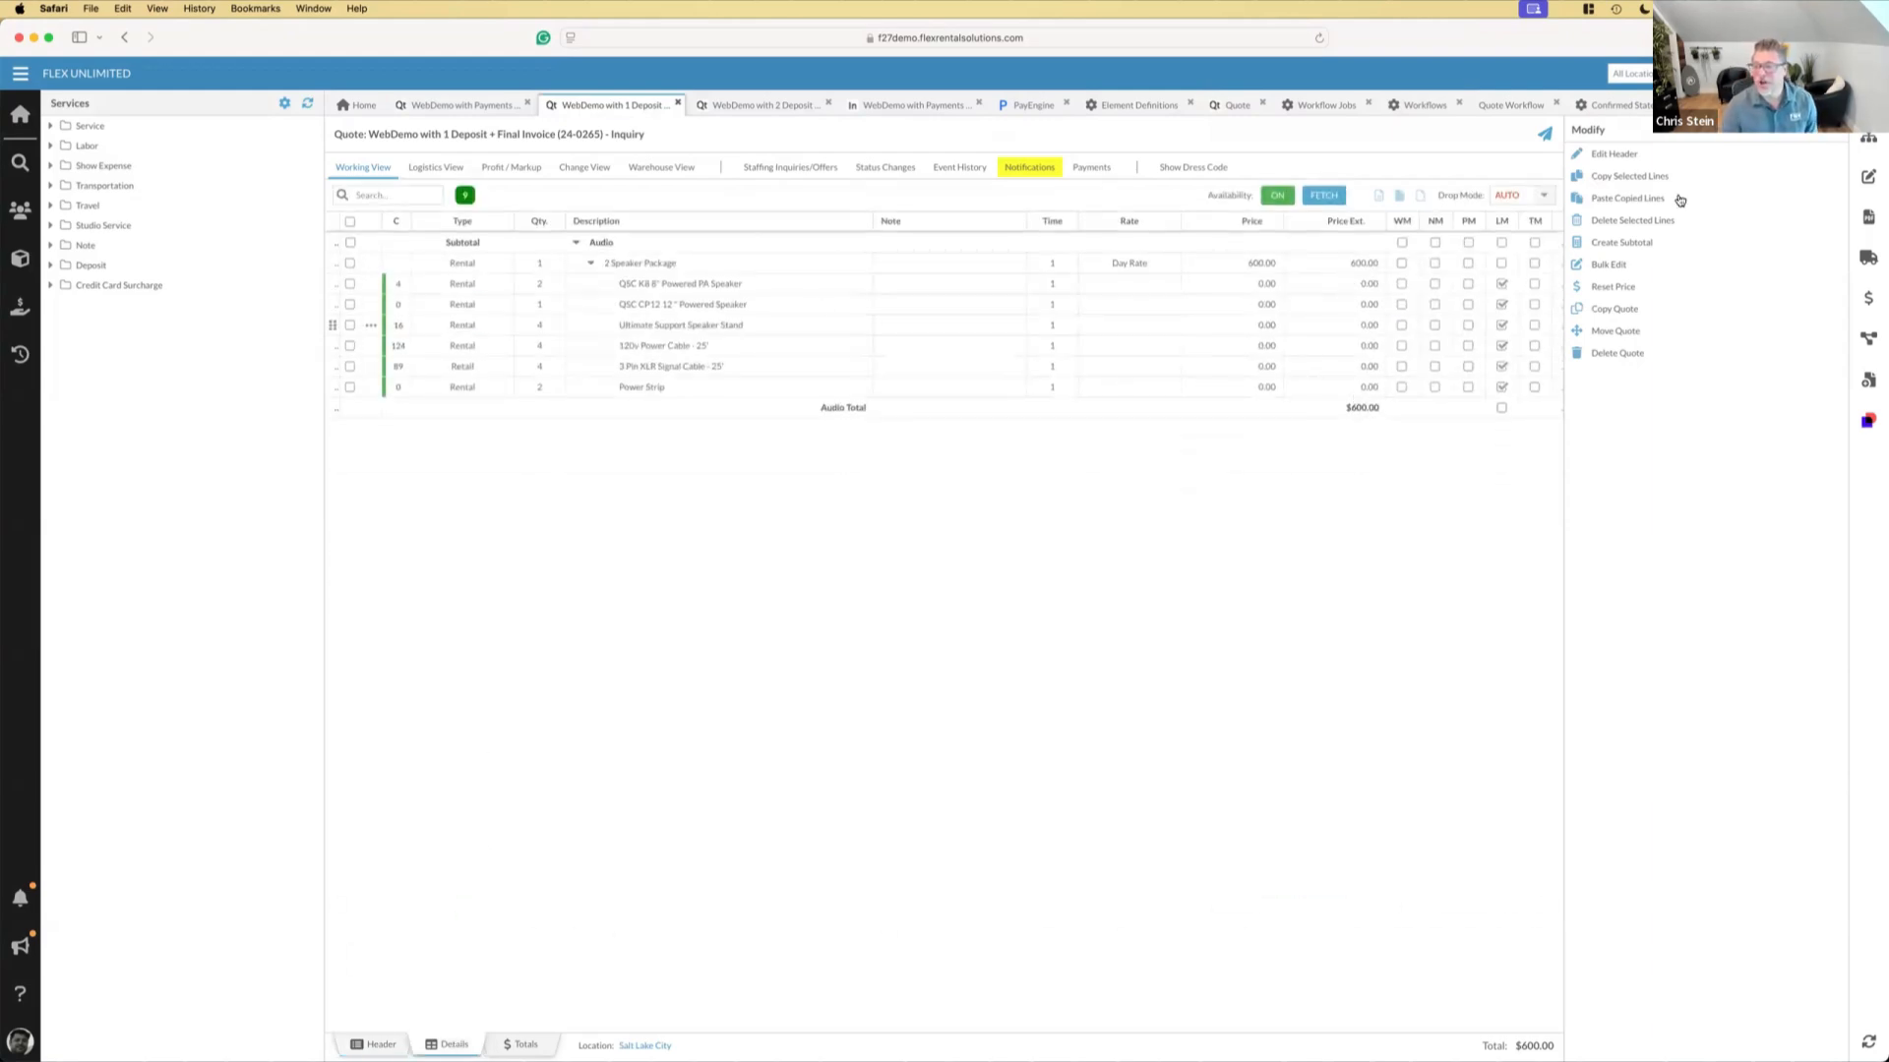
Start creating incremental invoices for the "WebDemo with 1 Deposit + Final Invoice" quote and delete the second 50% invoice line
click(1868, 300)
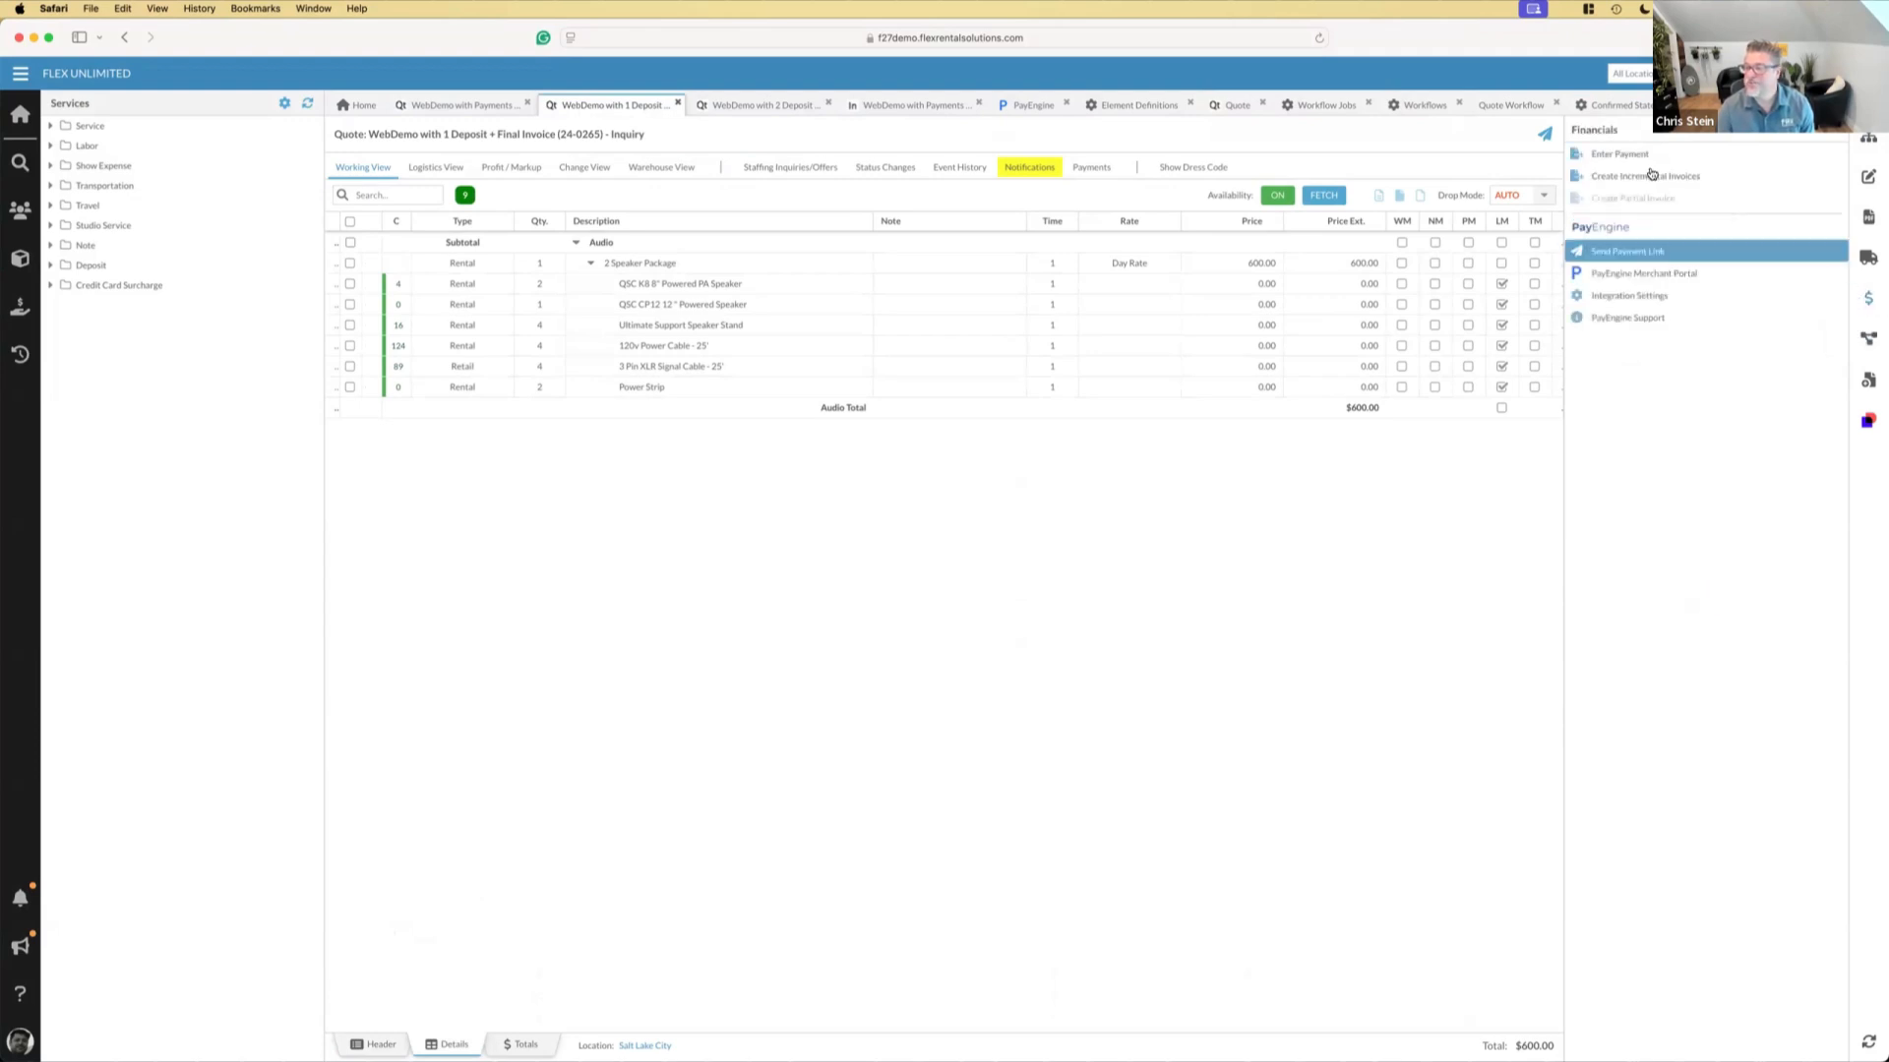
click(1634, 177)
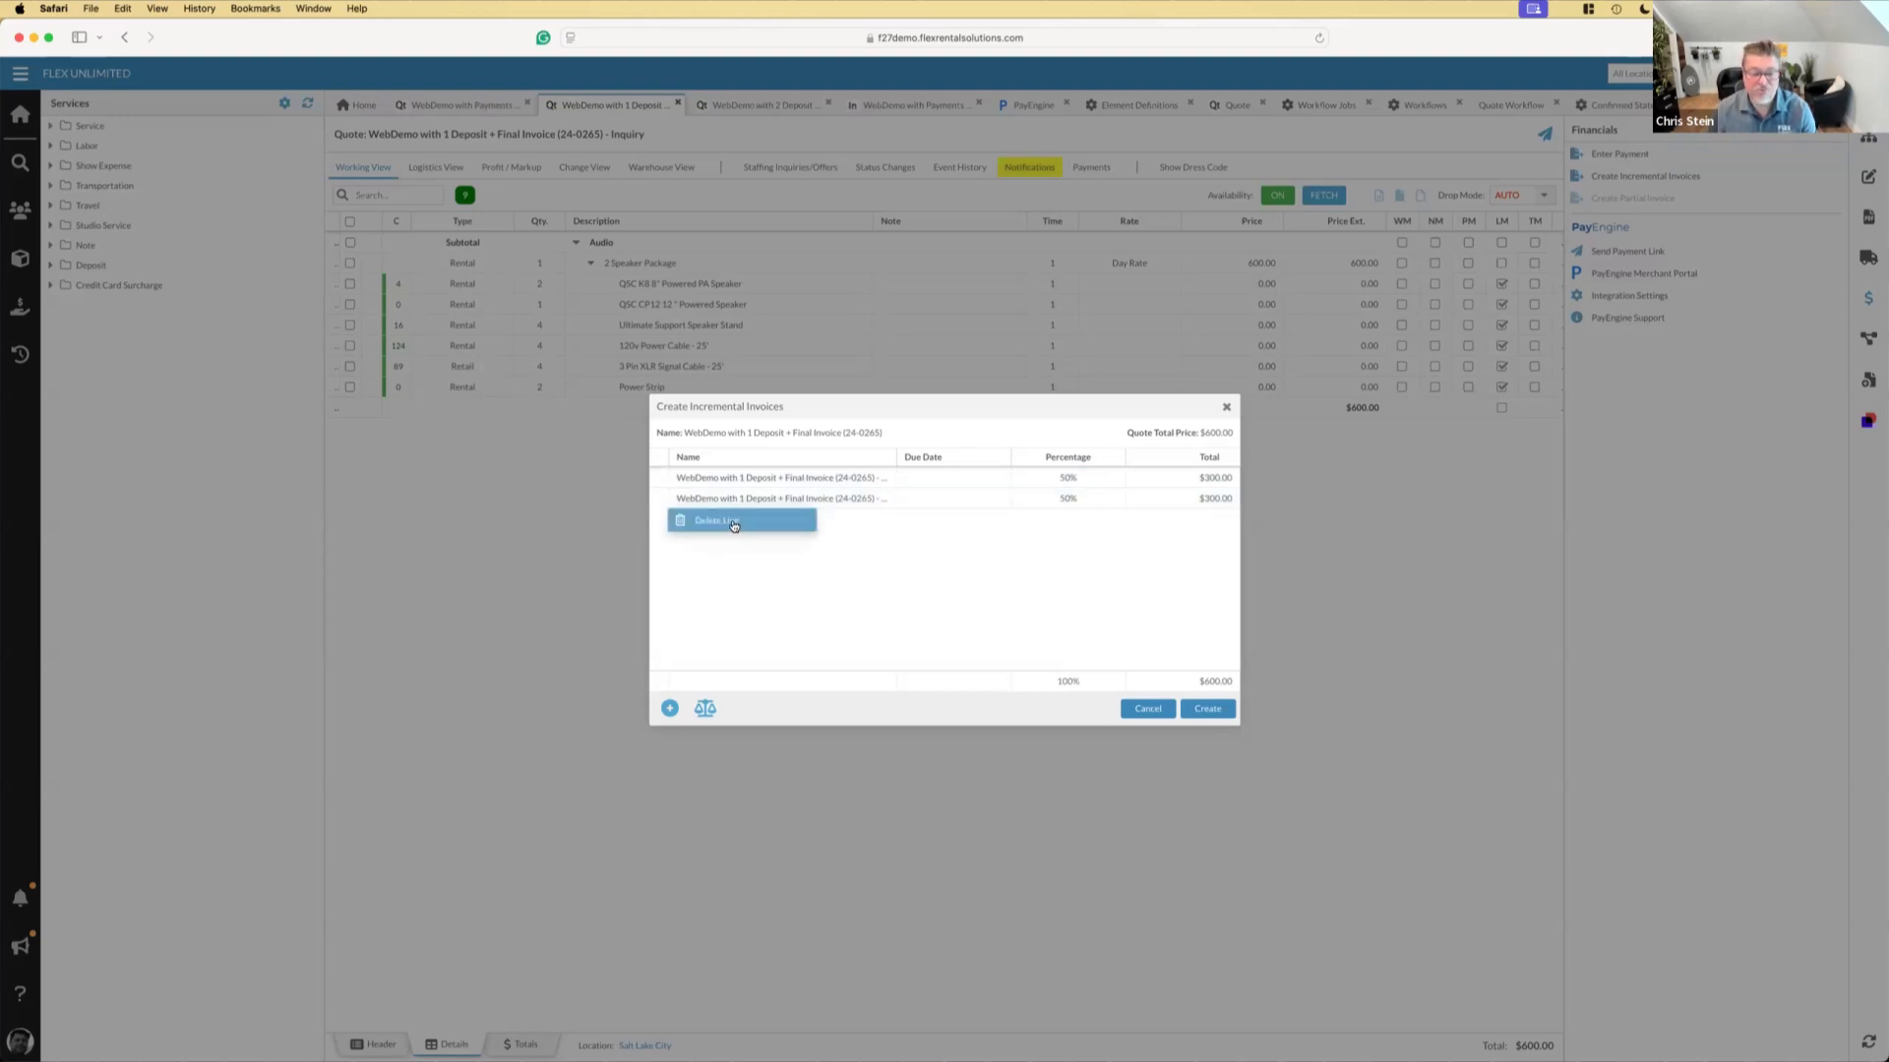
click(733, 526)
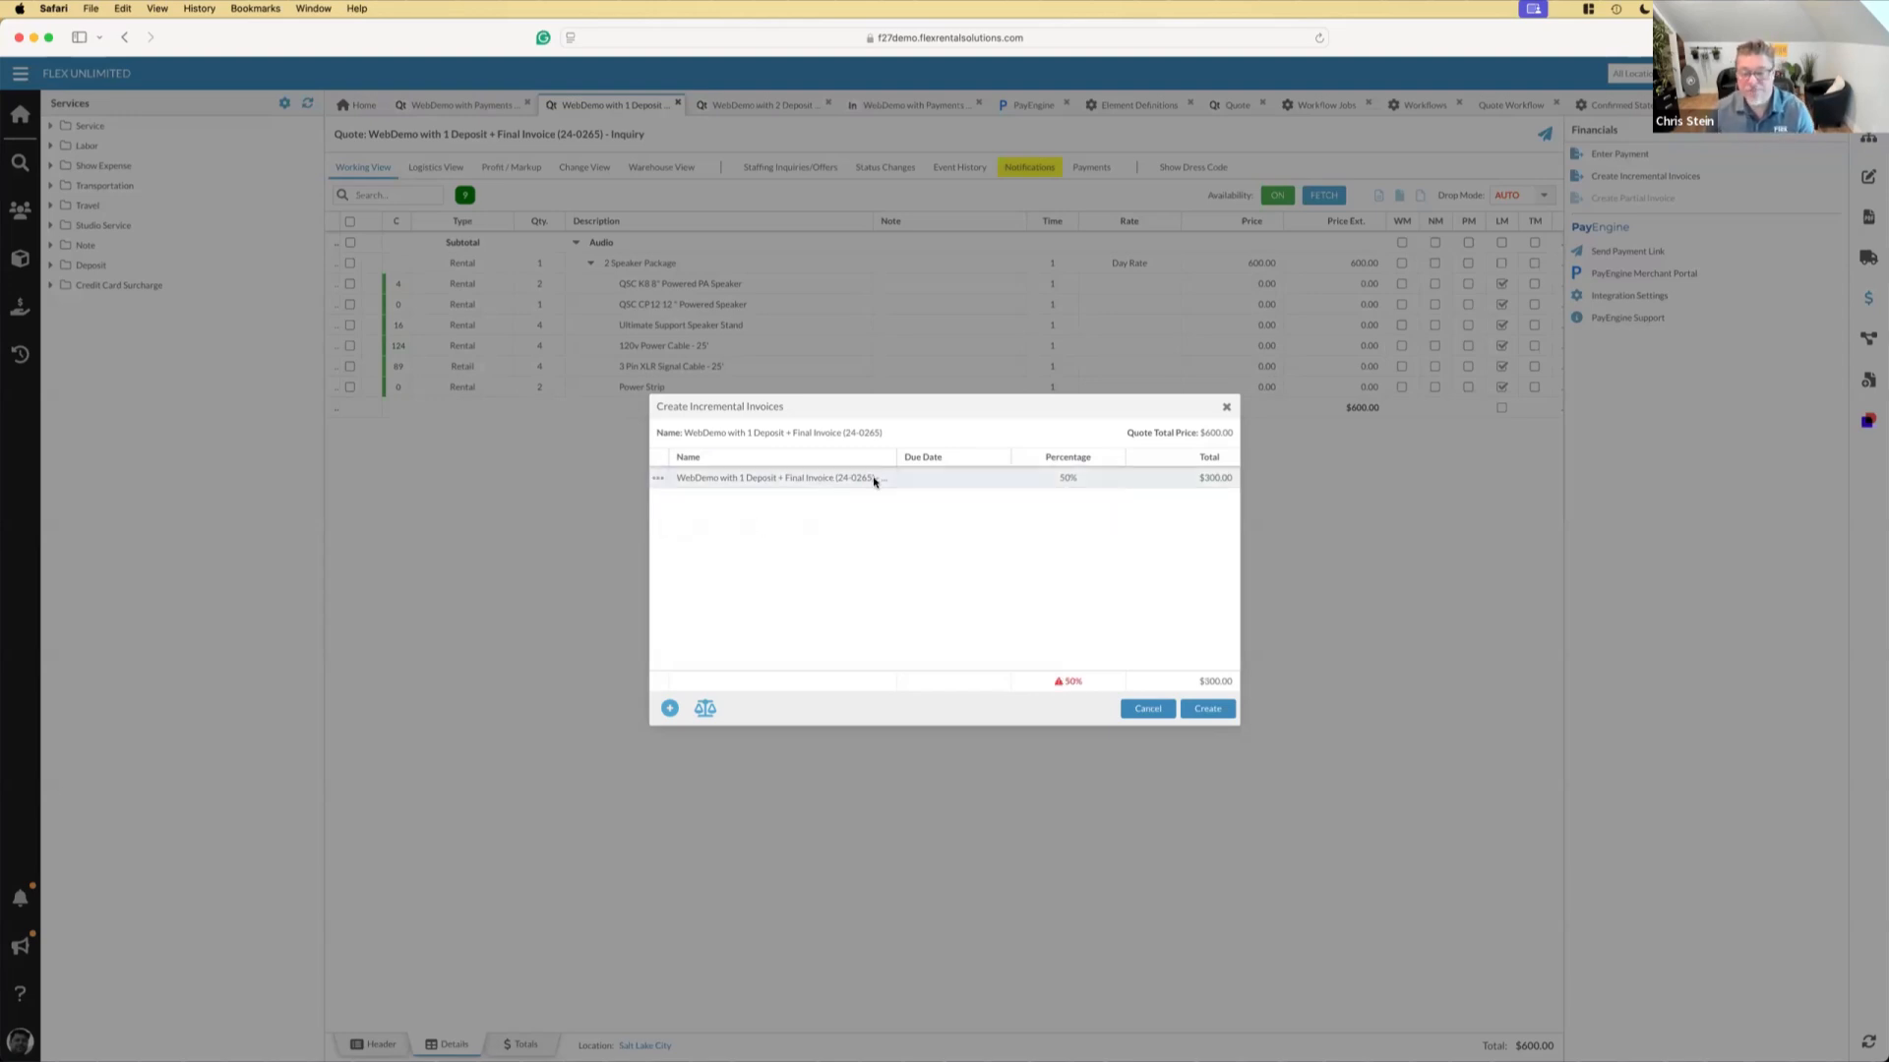
Leave the remaining invoice line's due date blank and percentage at 50%, and create the deposit invoice, accepting a total under 100%
click(956, 479)
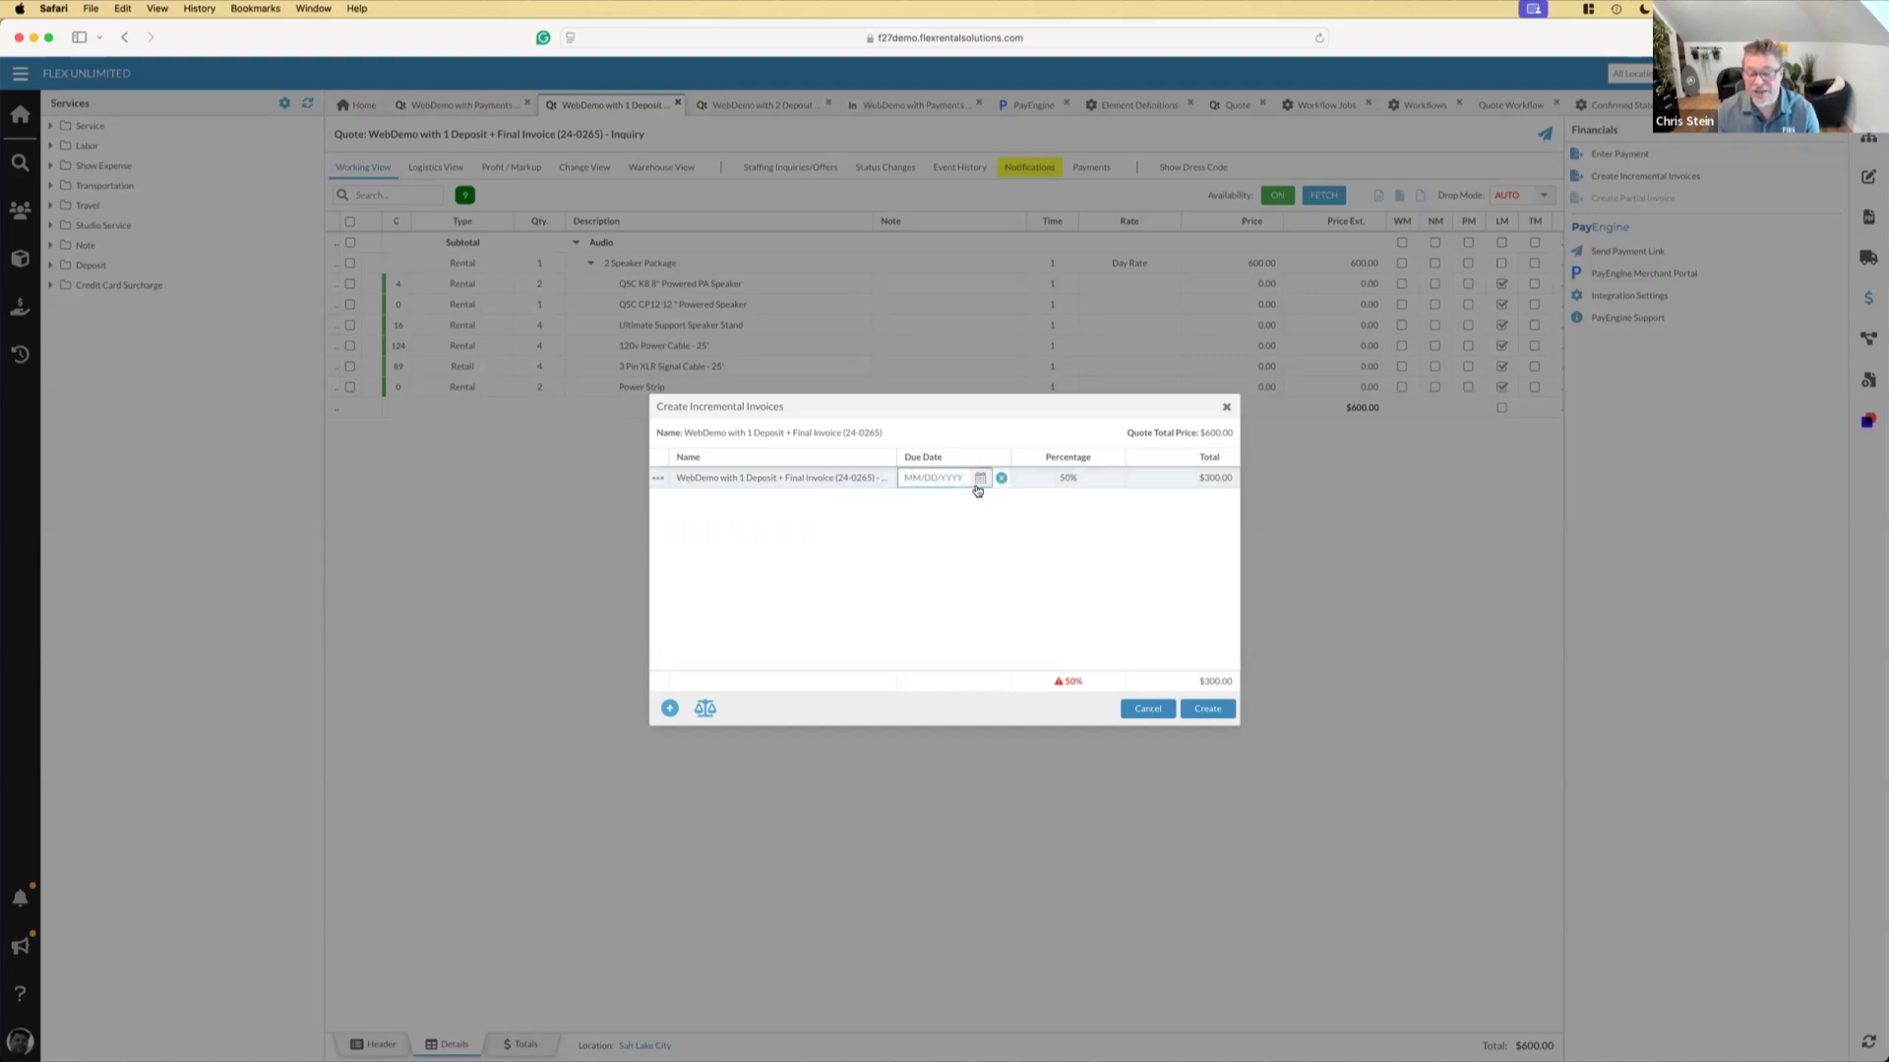
click(1093, 479)
drag(1051, 479, 1017, 479)
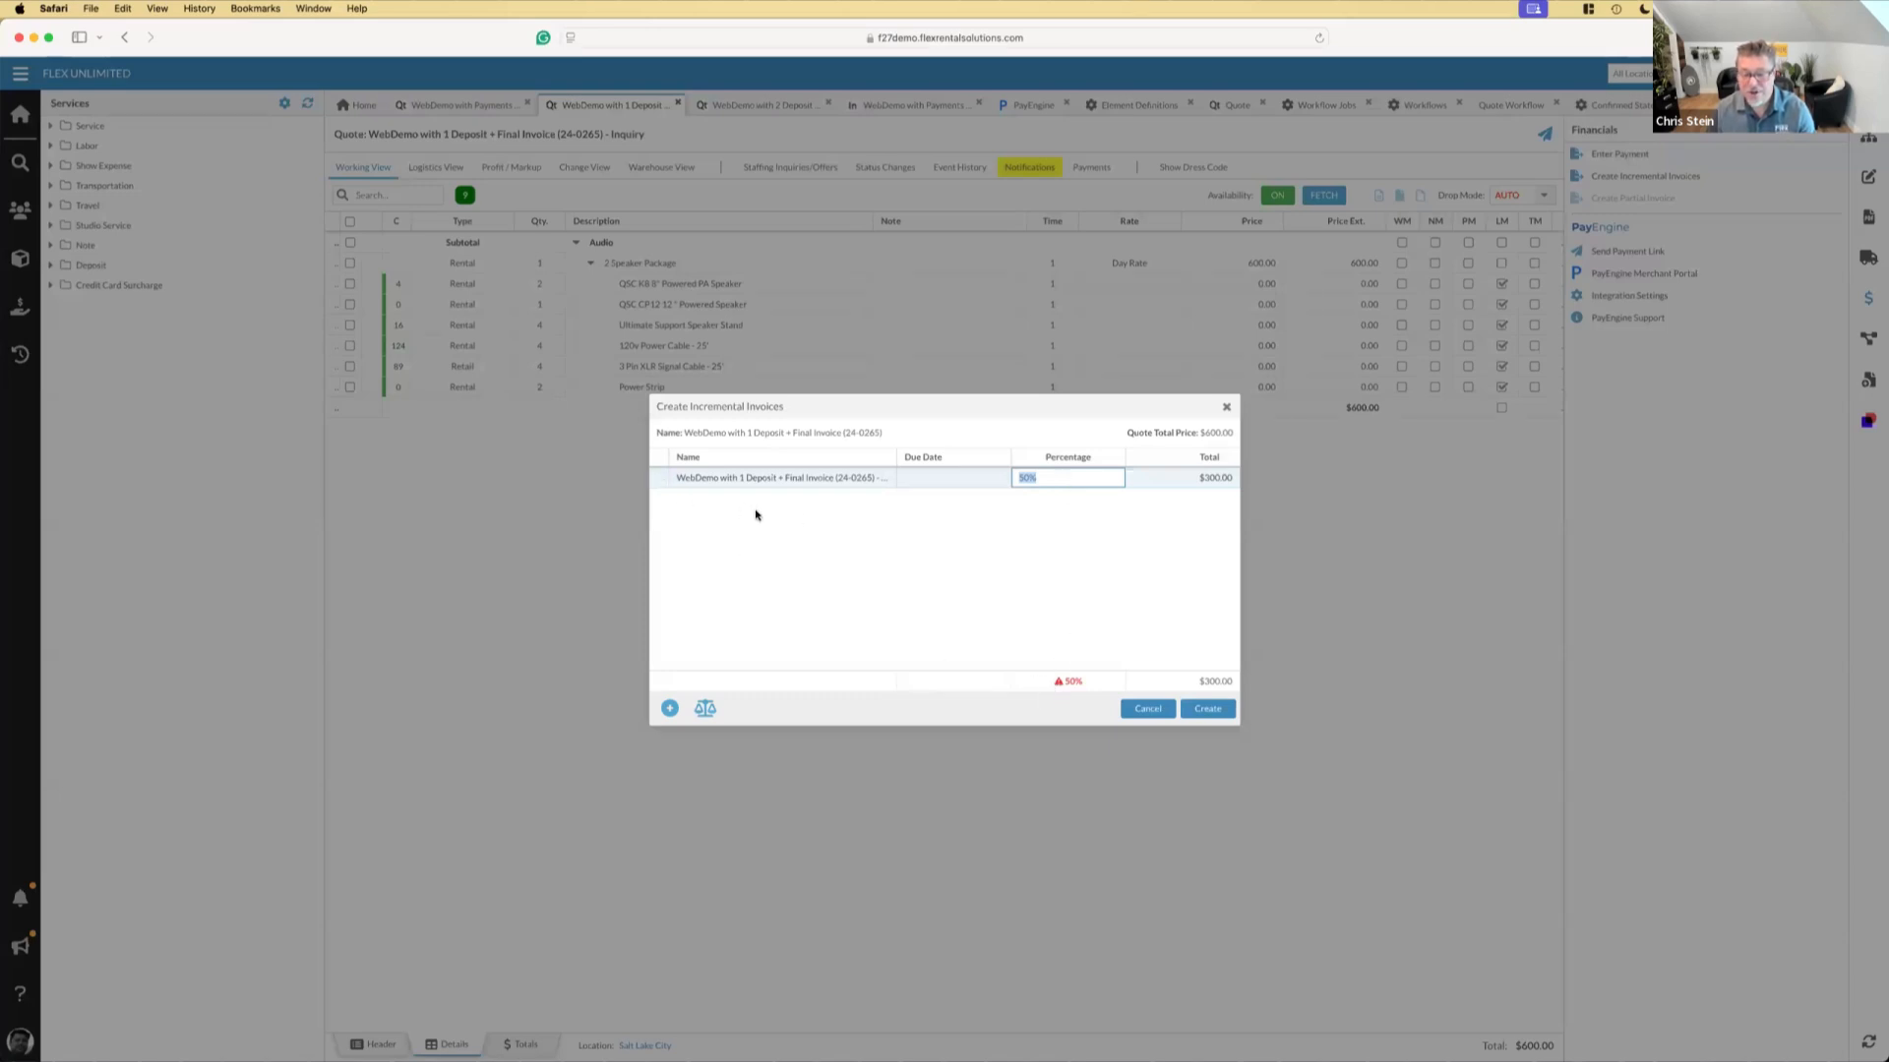
mouse_move(1062, 683)
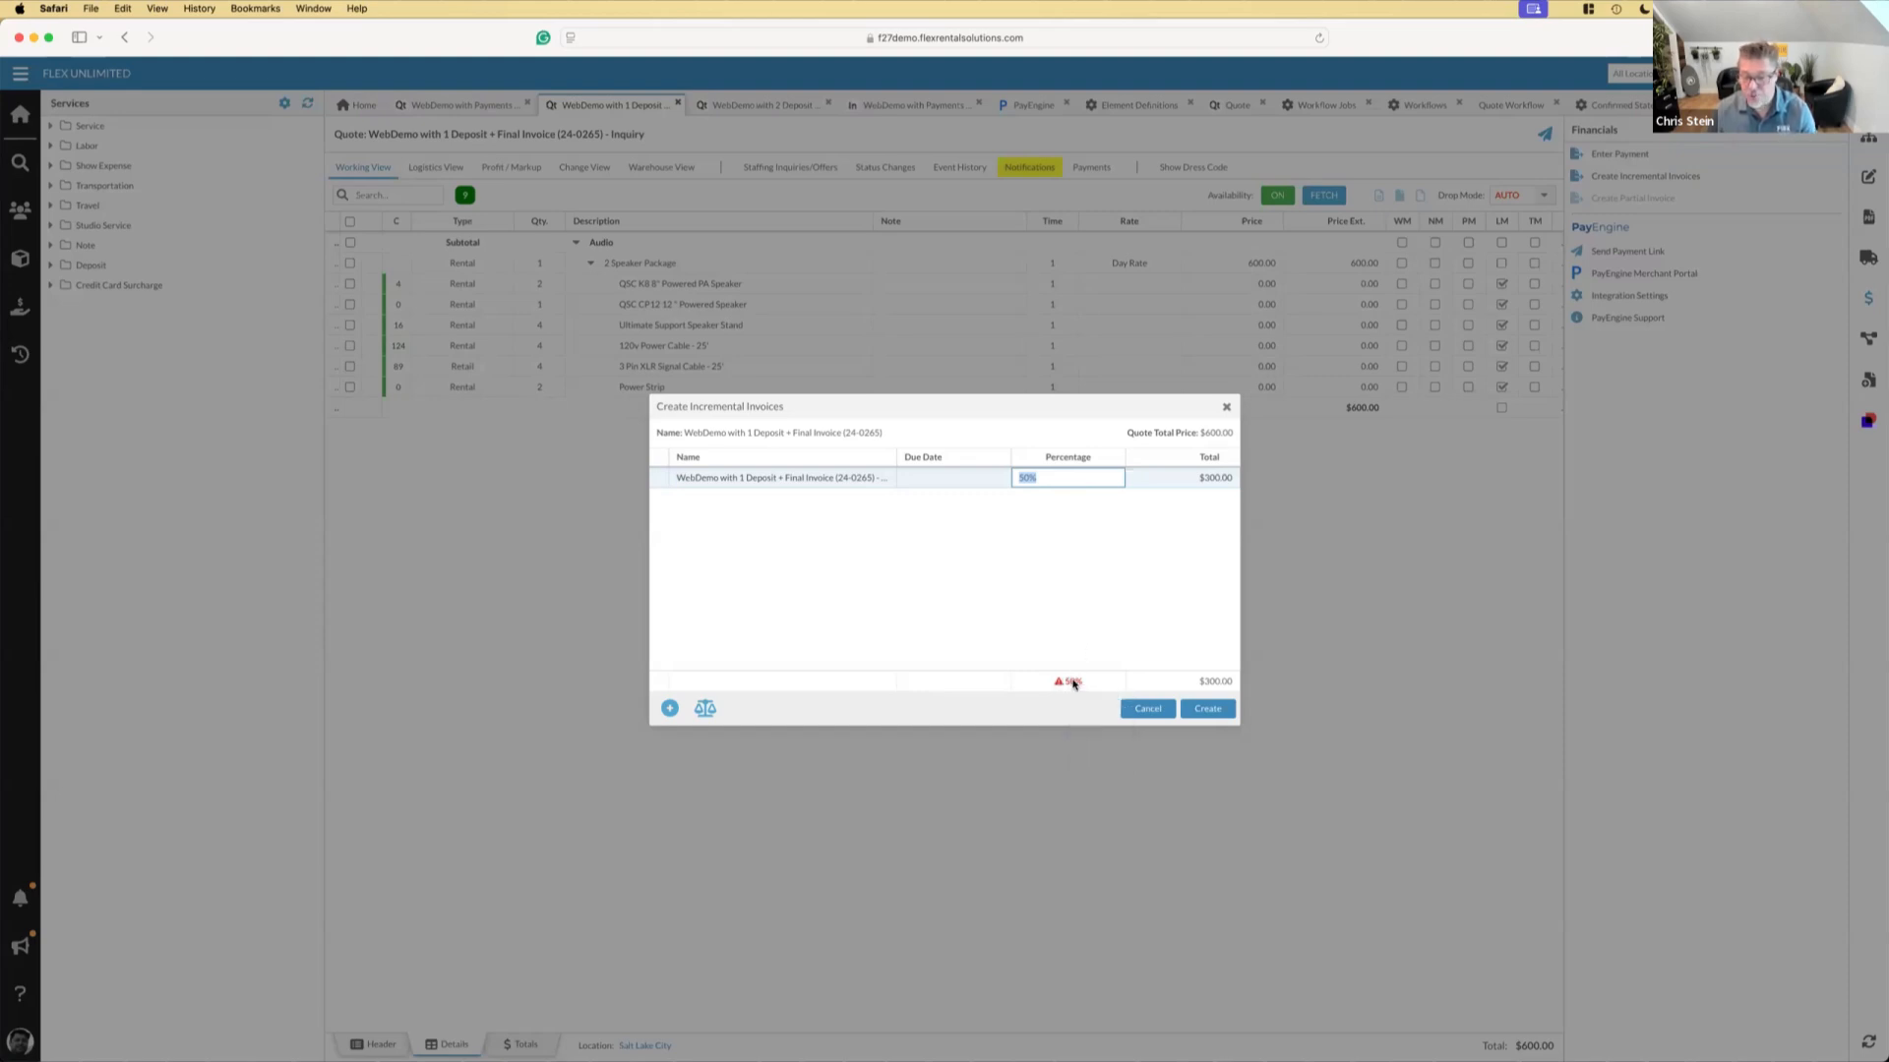
click(1208, 708)
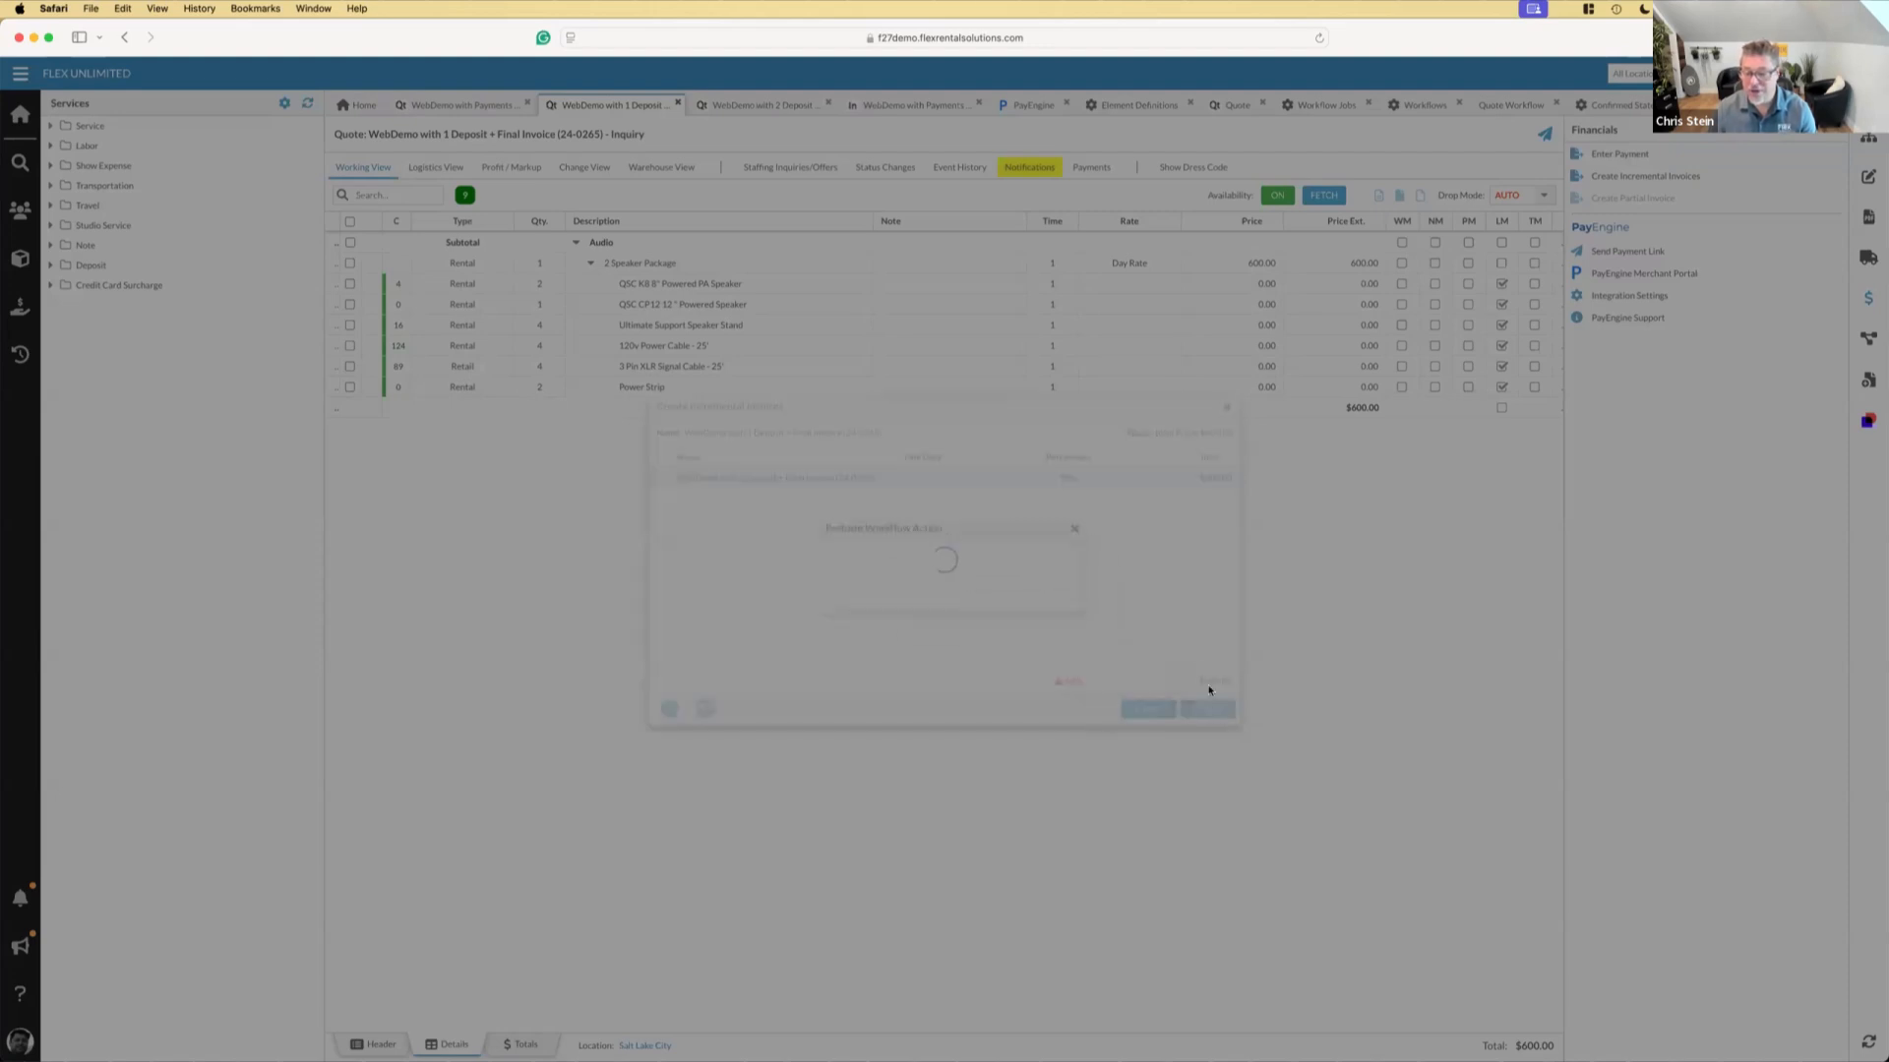
click(914, 594)
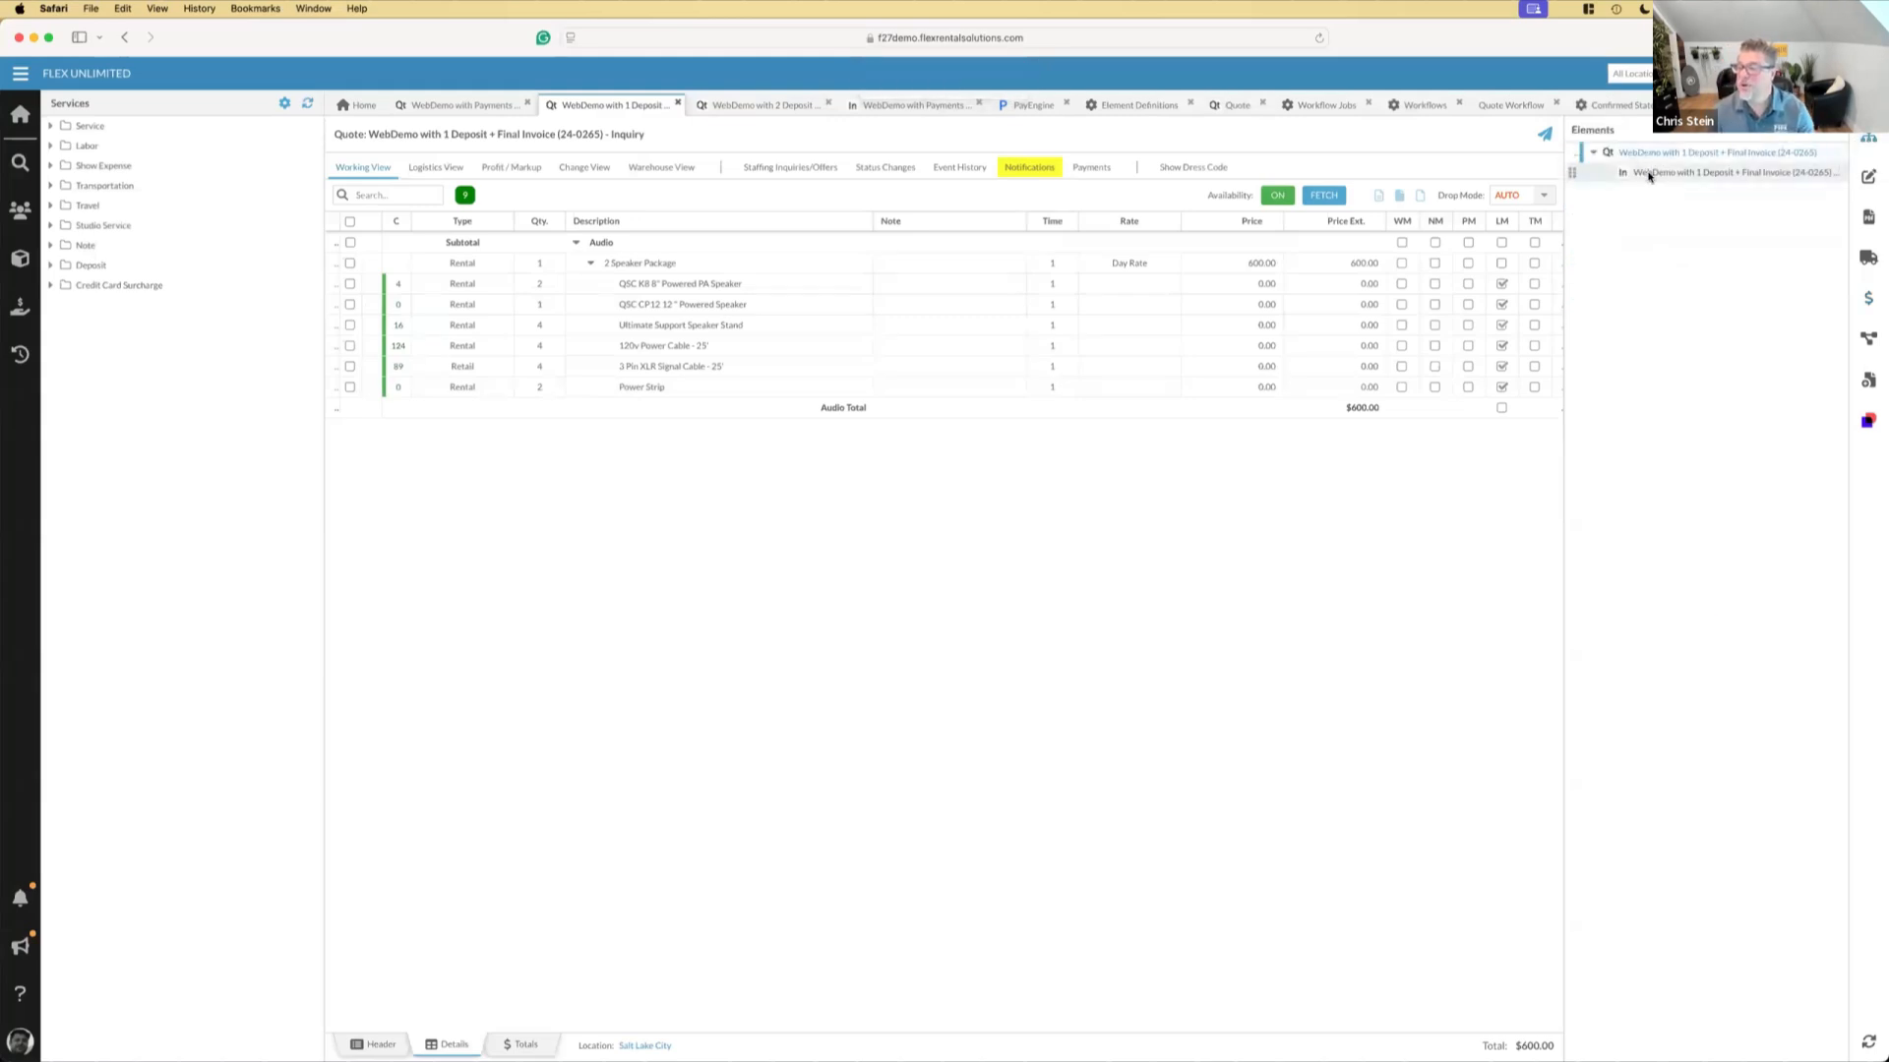
Open the new deposit invoice's line items and send the client a PayEngine payment link for 300
click(1651, 176)
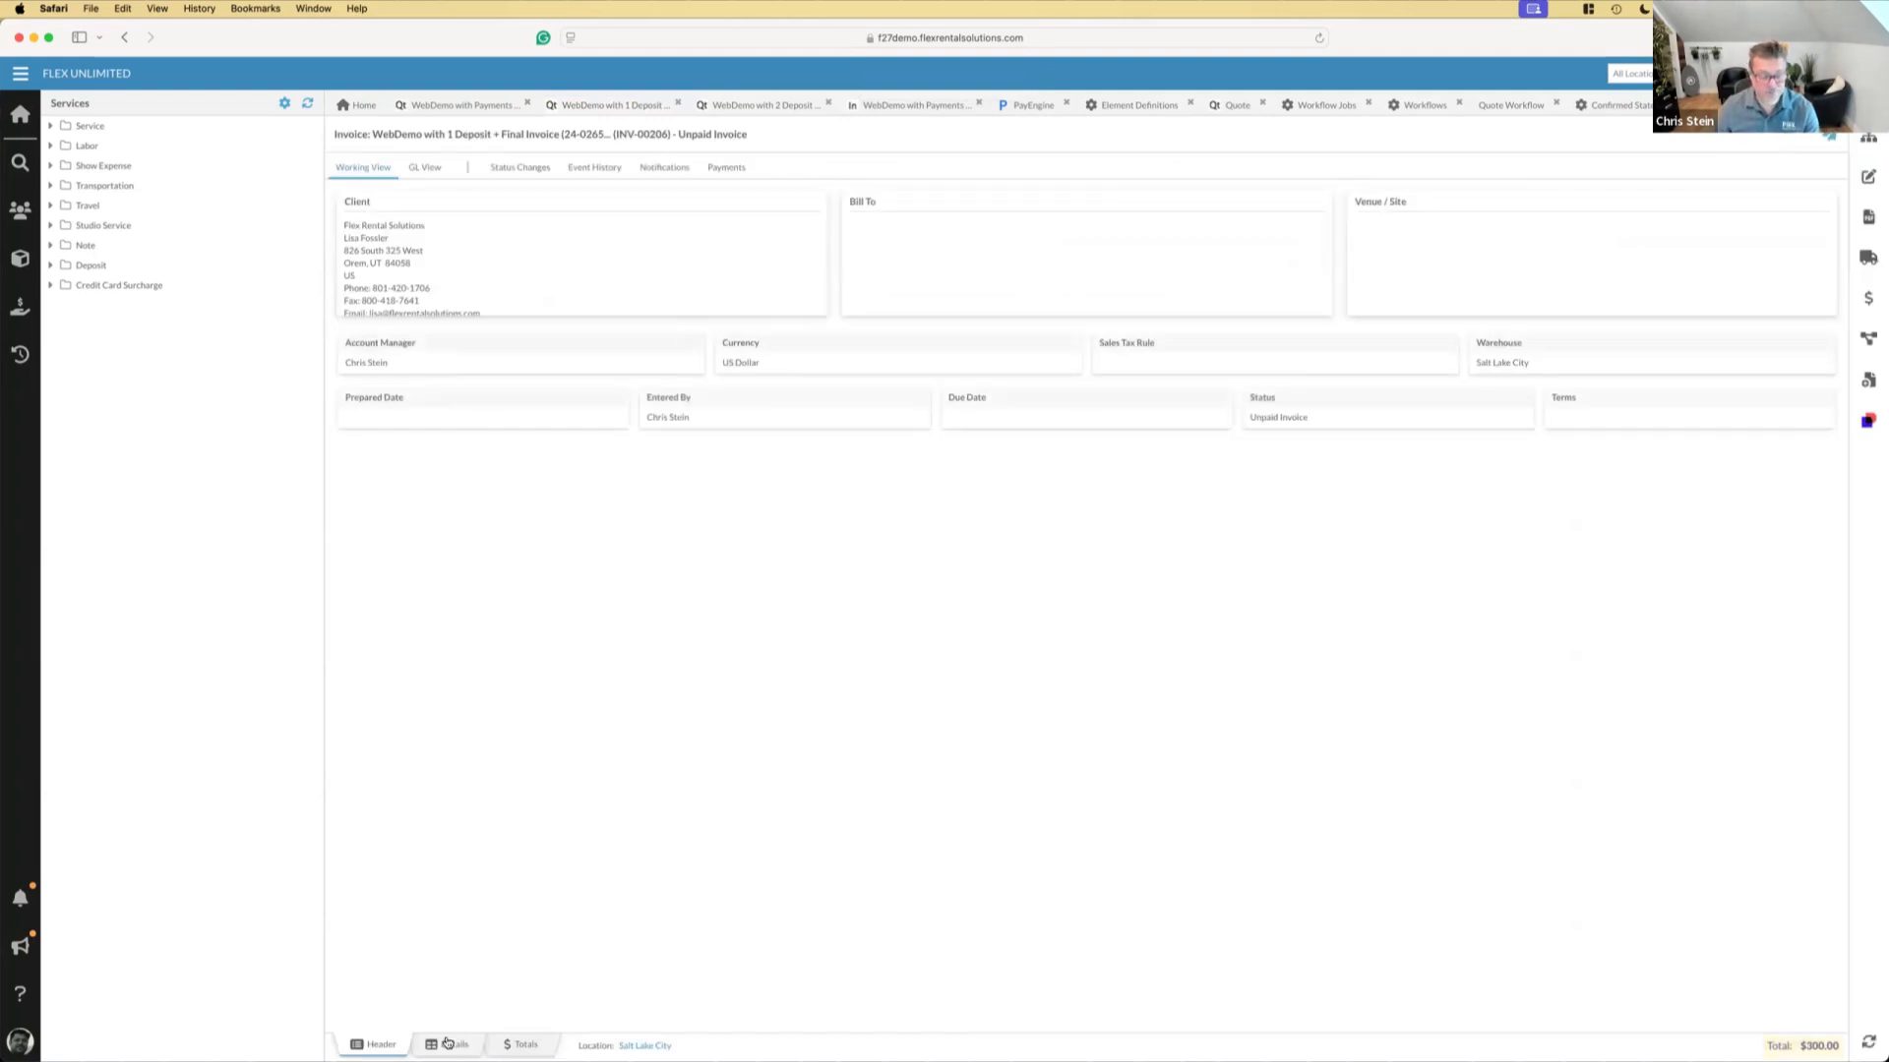
click(452, 1041)
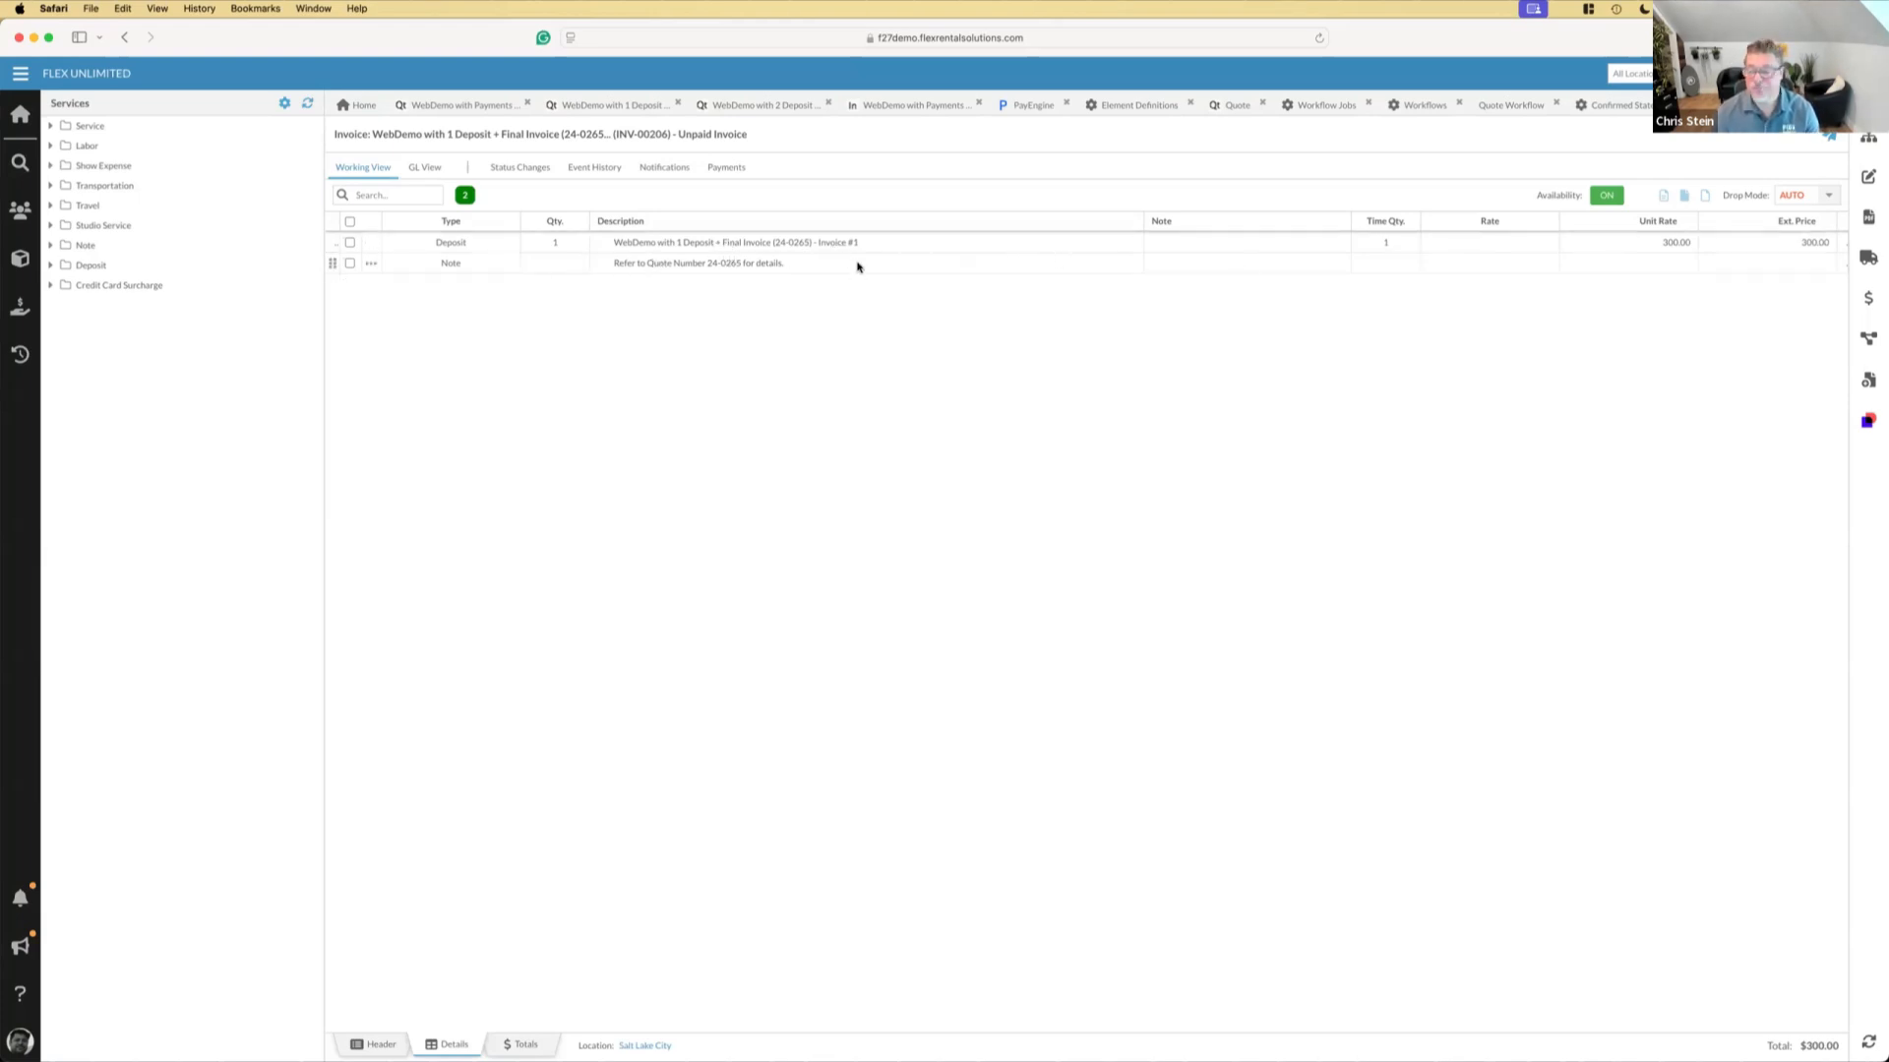
click(1860, 304)
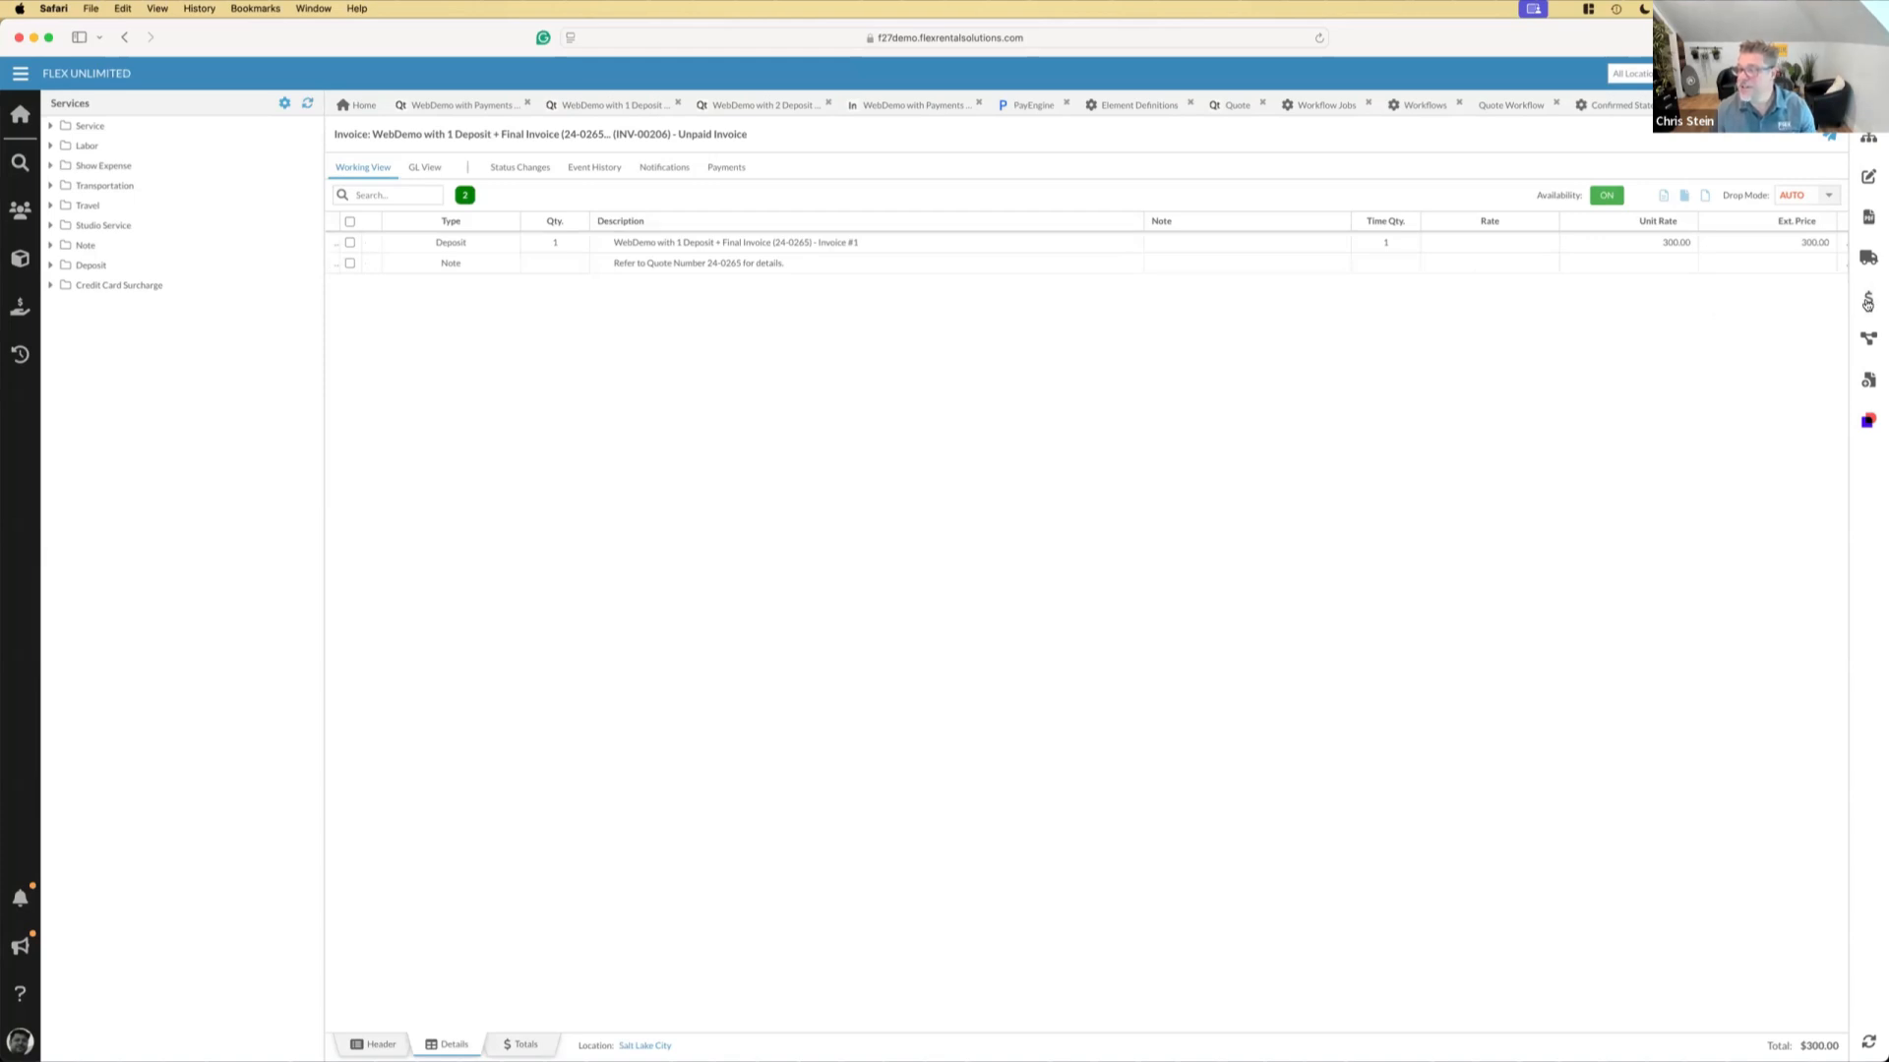
click(1670, 209)
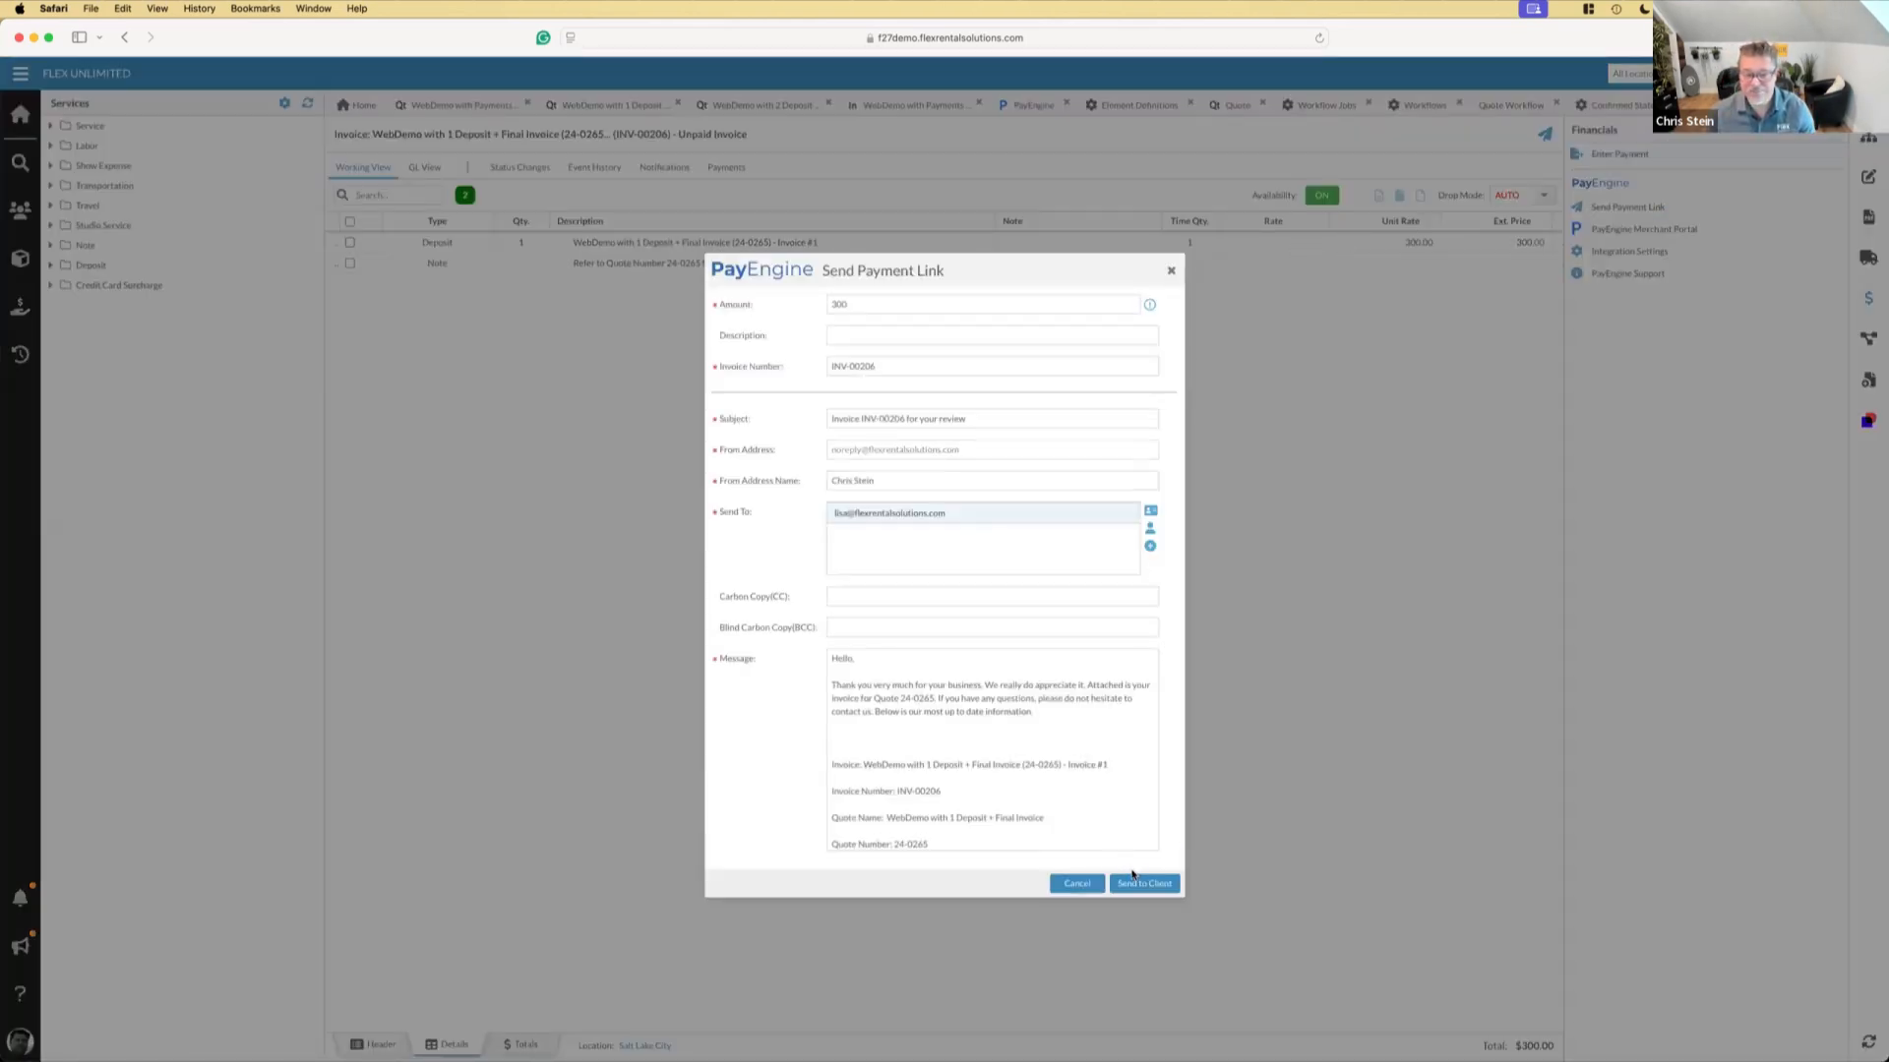
click(1137, 881)
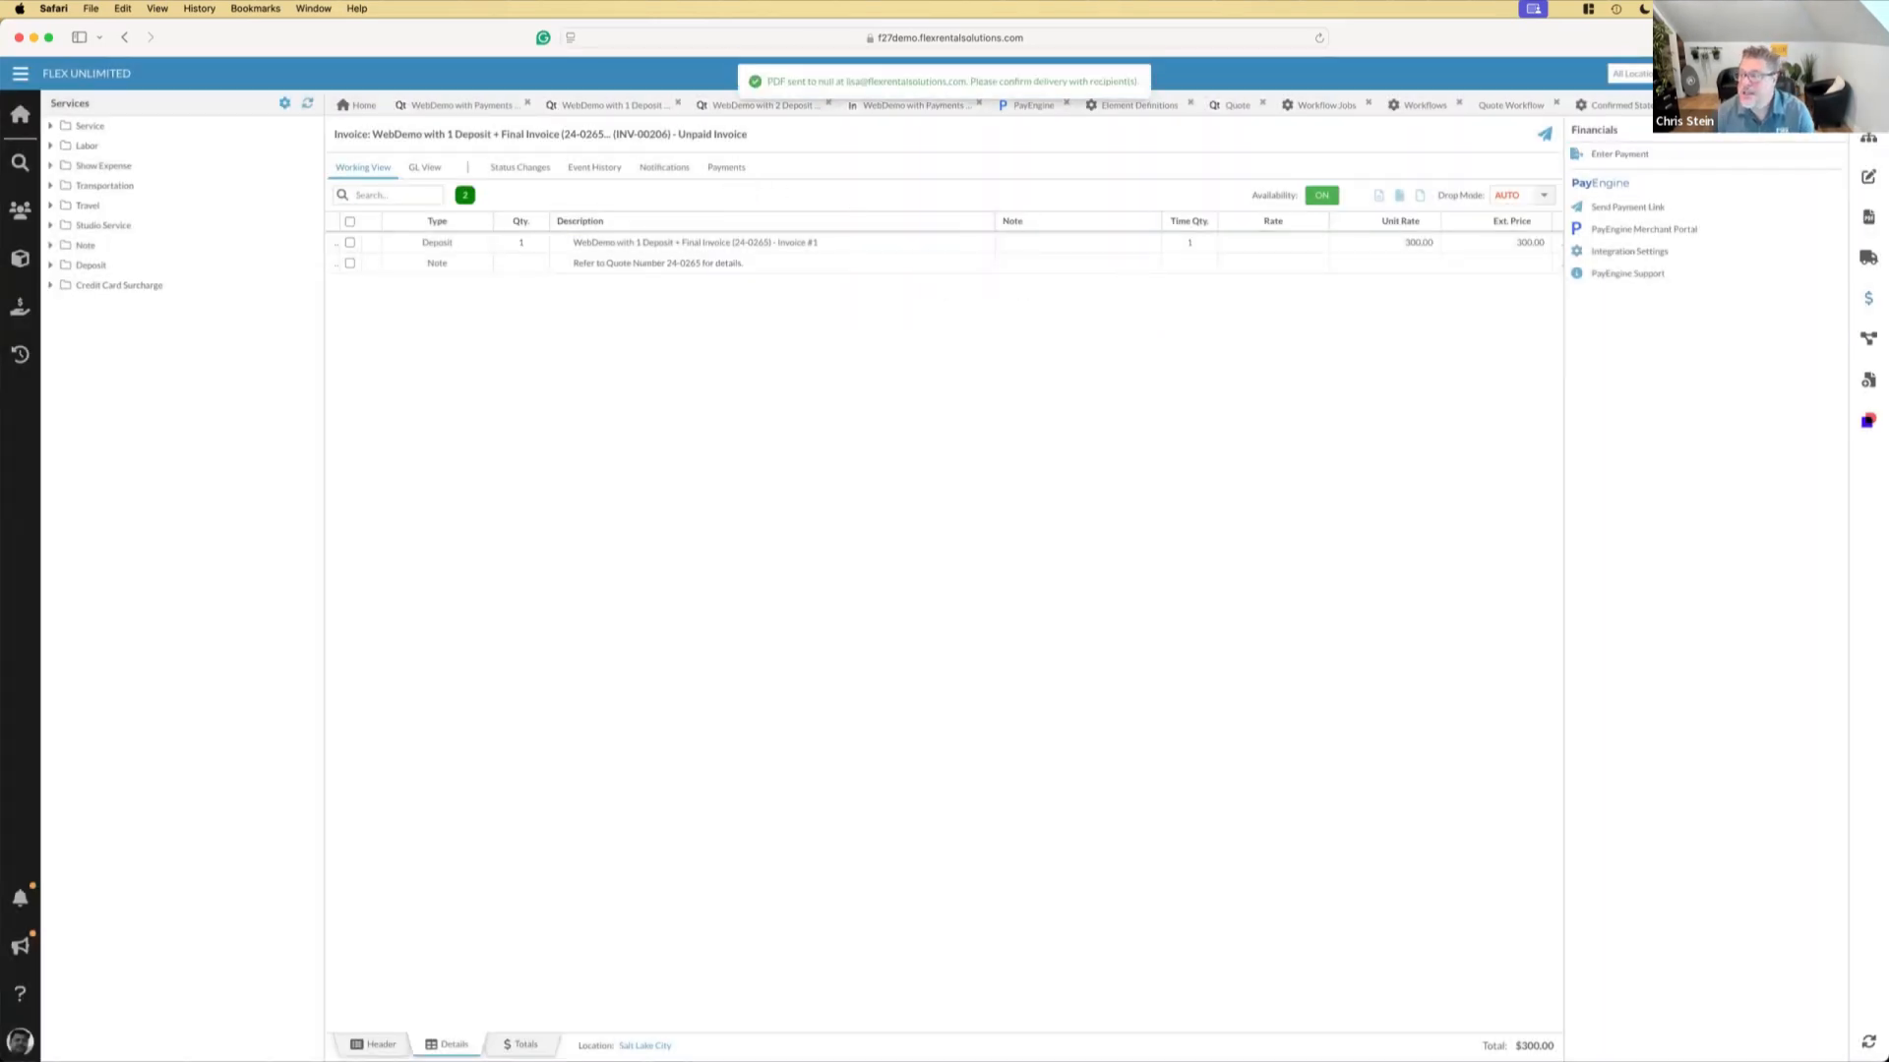
Review the deposit invoice's related elements and its available workflow actions
click(1868, 139)
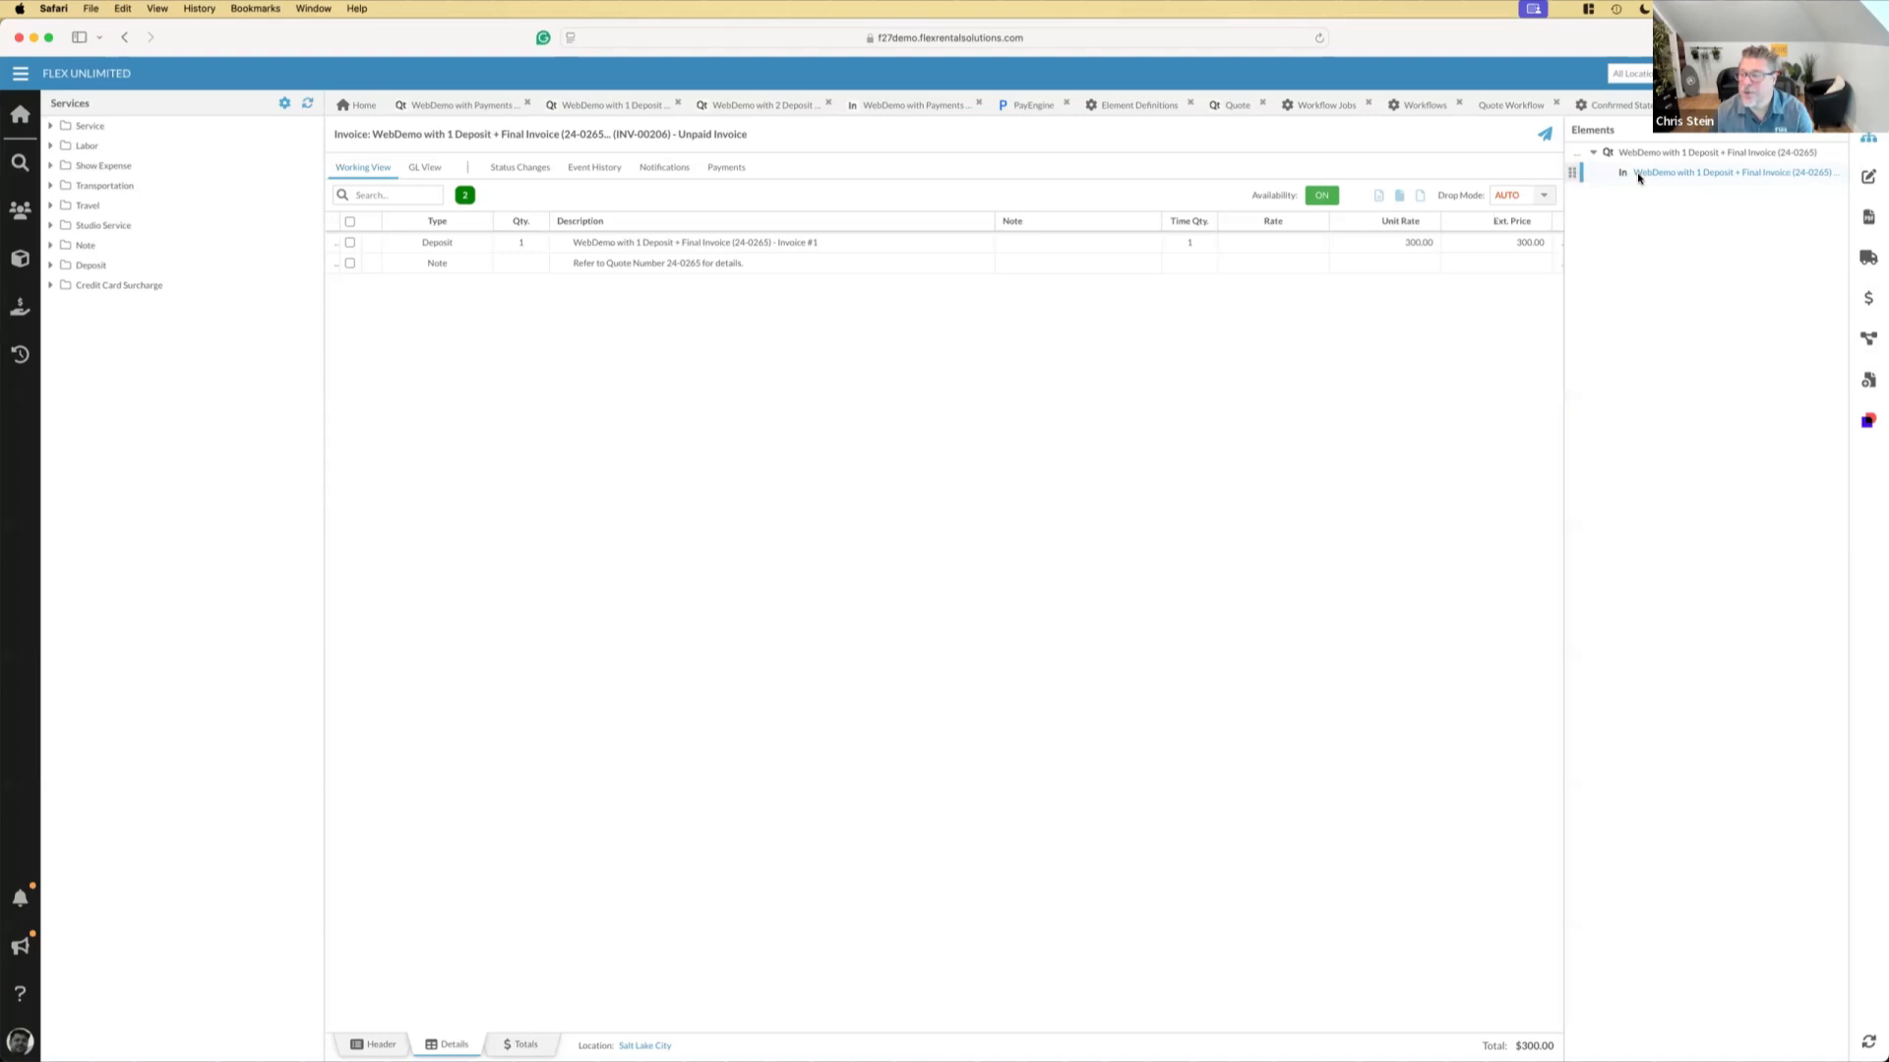
click(1869, 338)
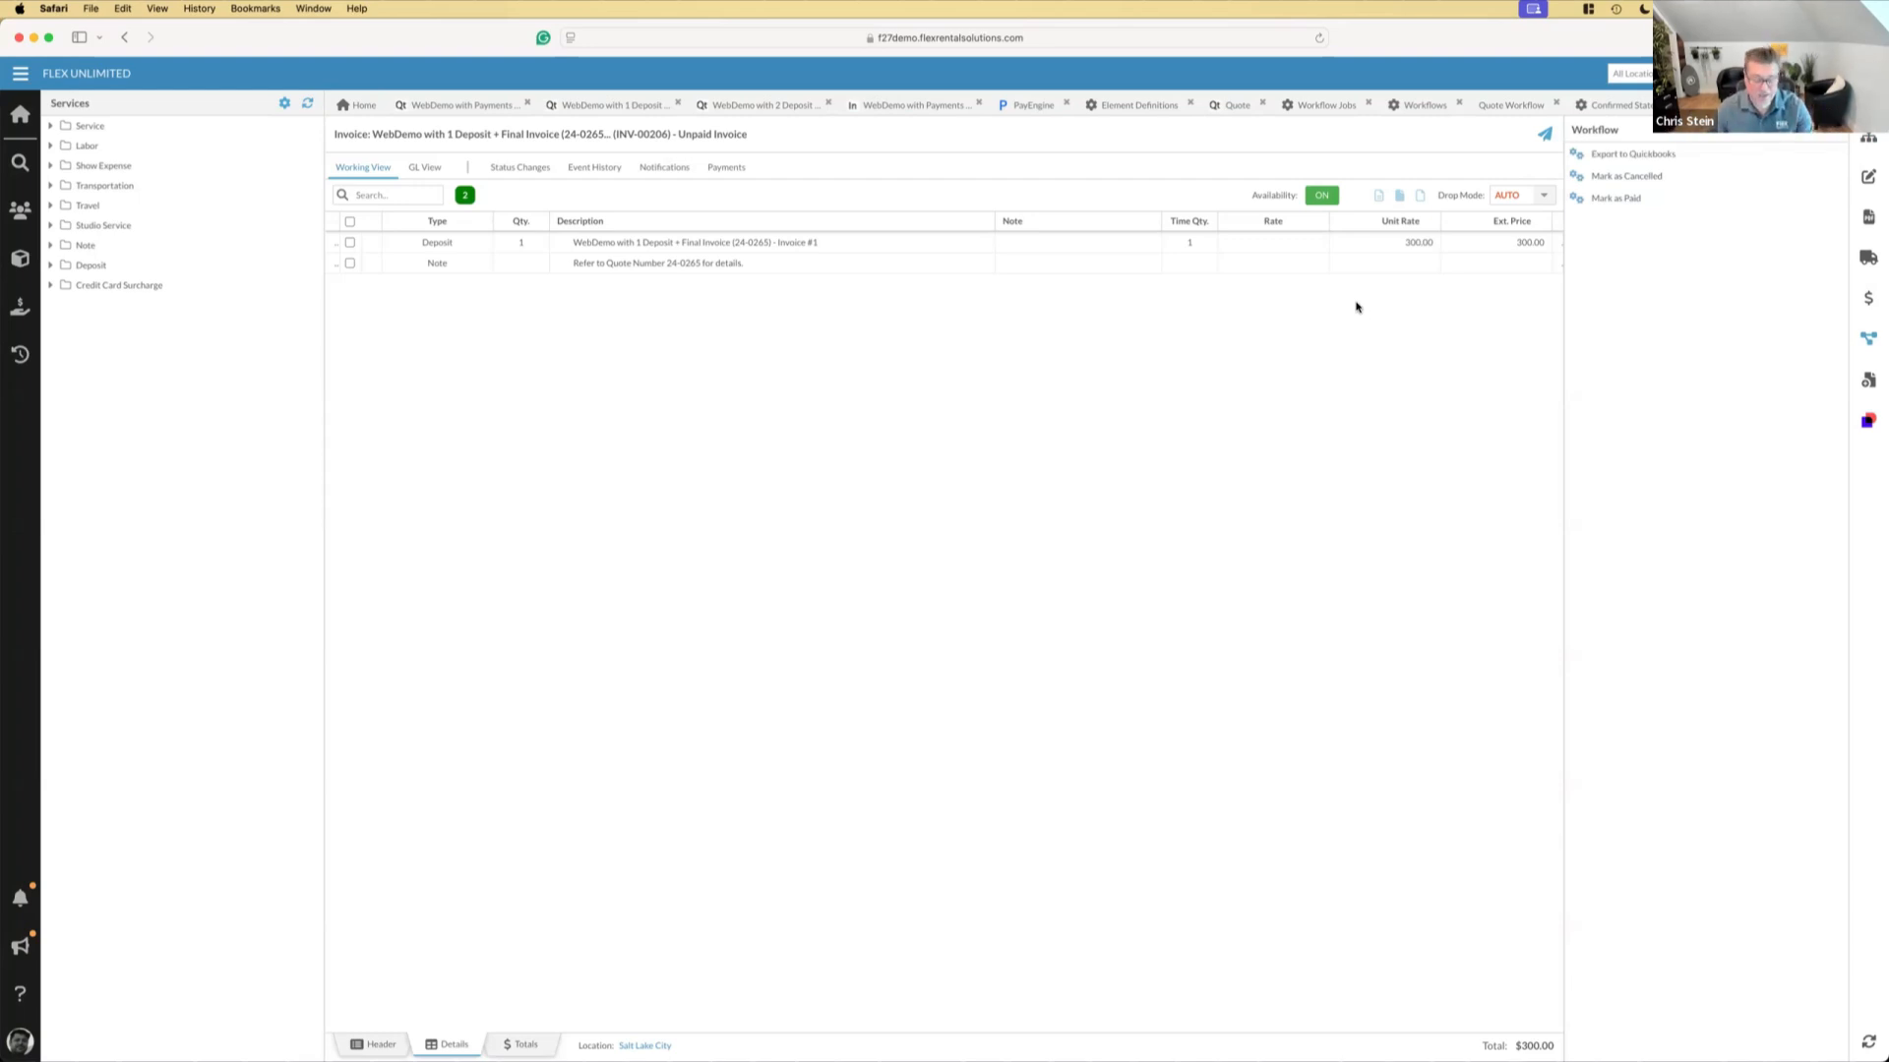
click(1868, 141)
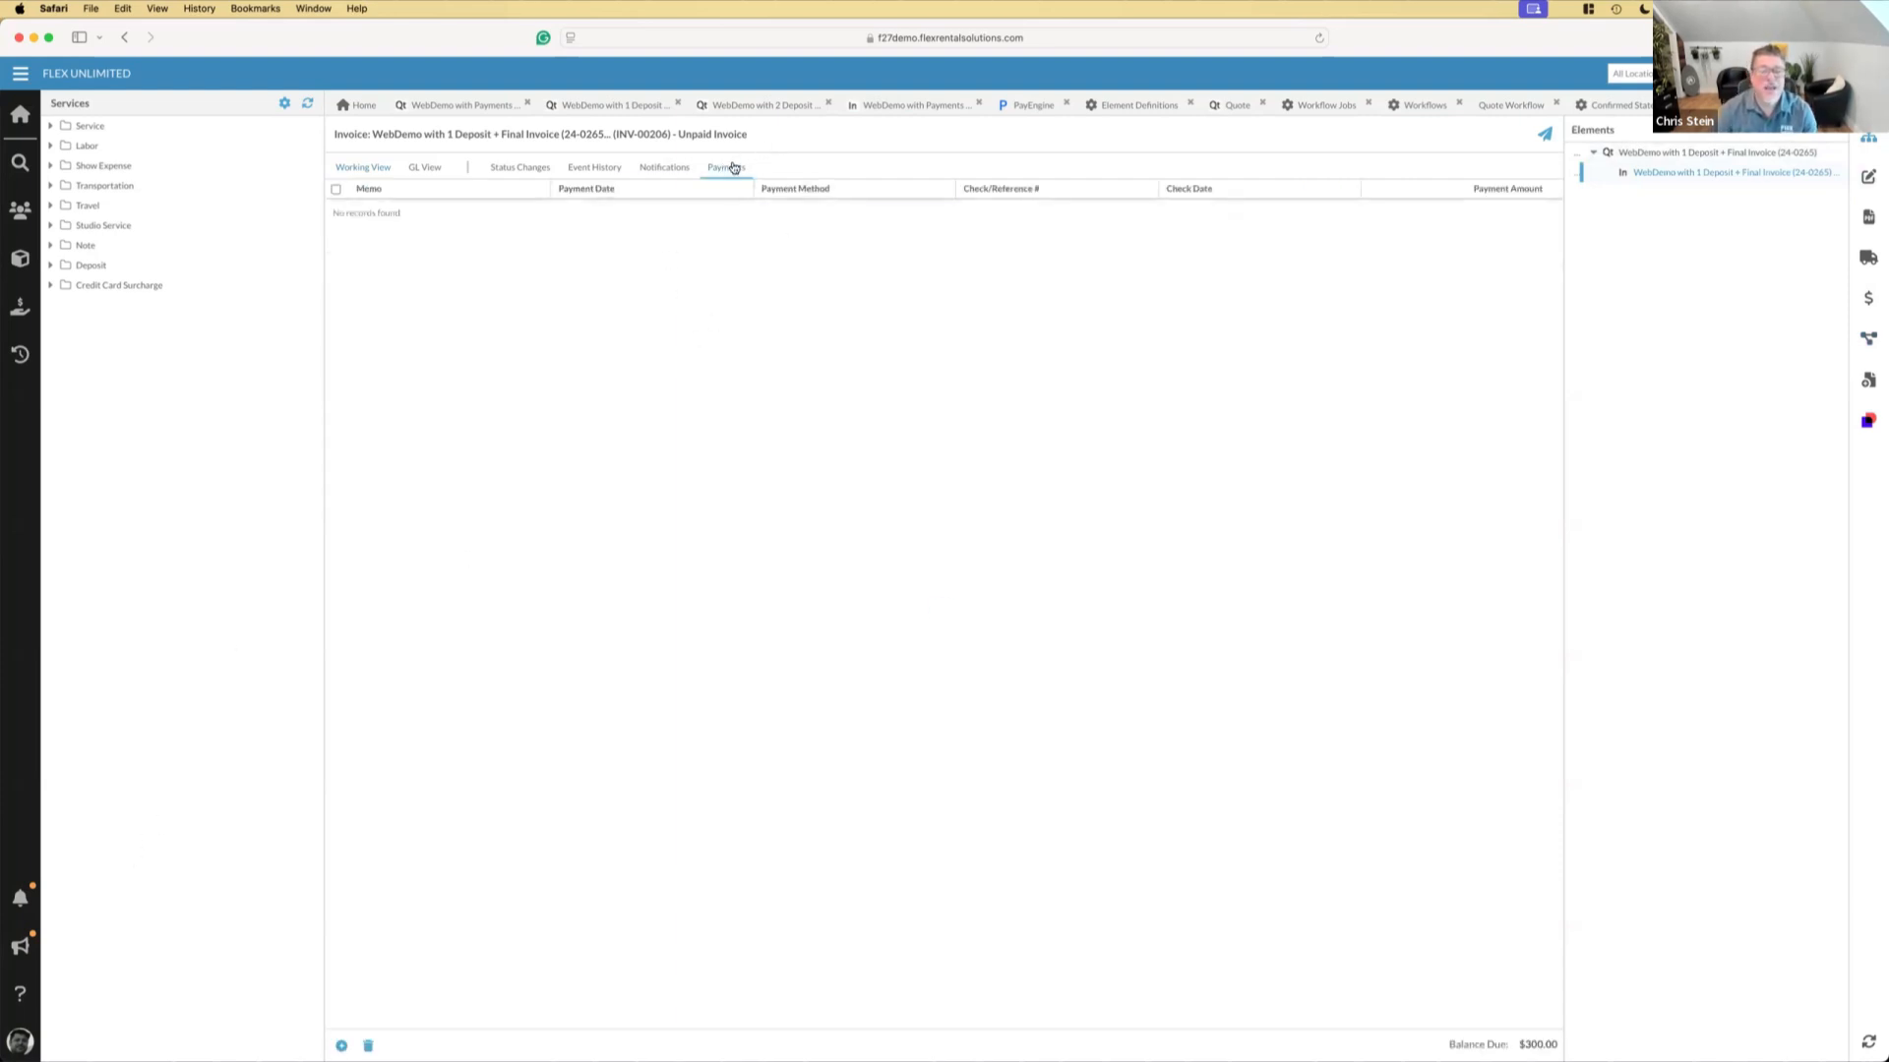
Reload the deposit invoice and check its payments and the recent notifications
right_click(1761, 104)
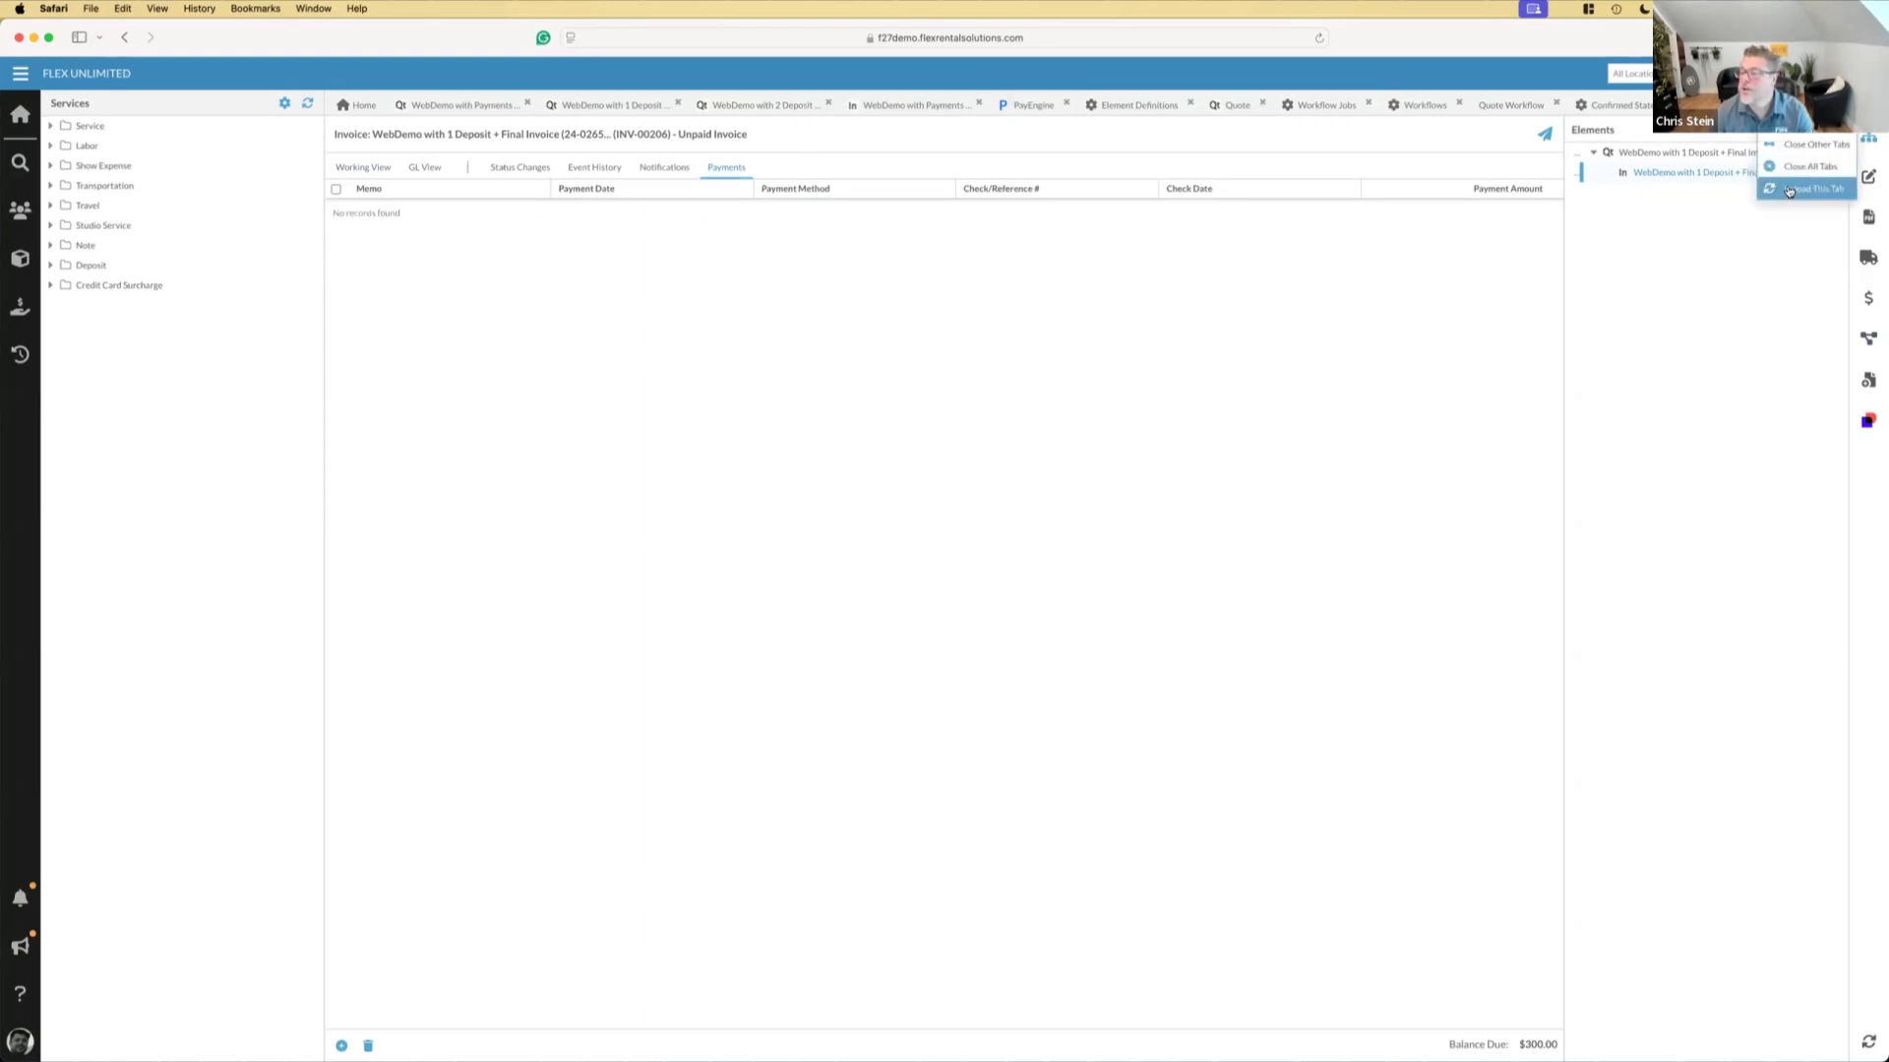
click(1790, 190)
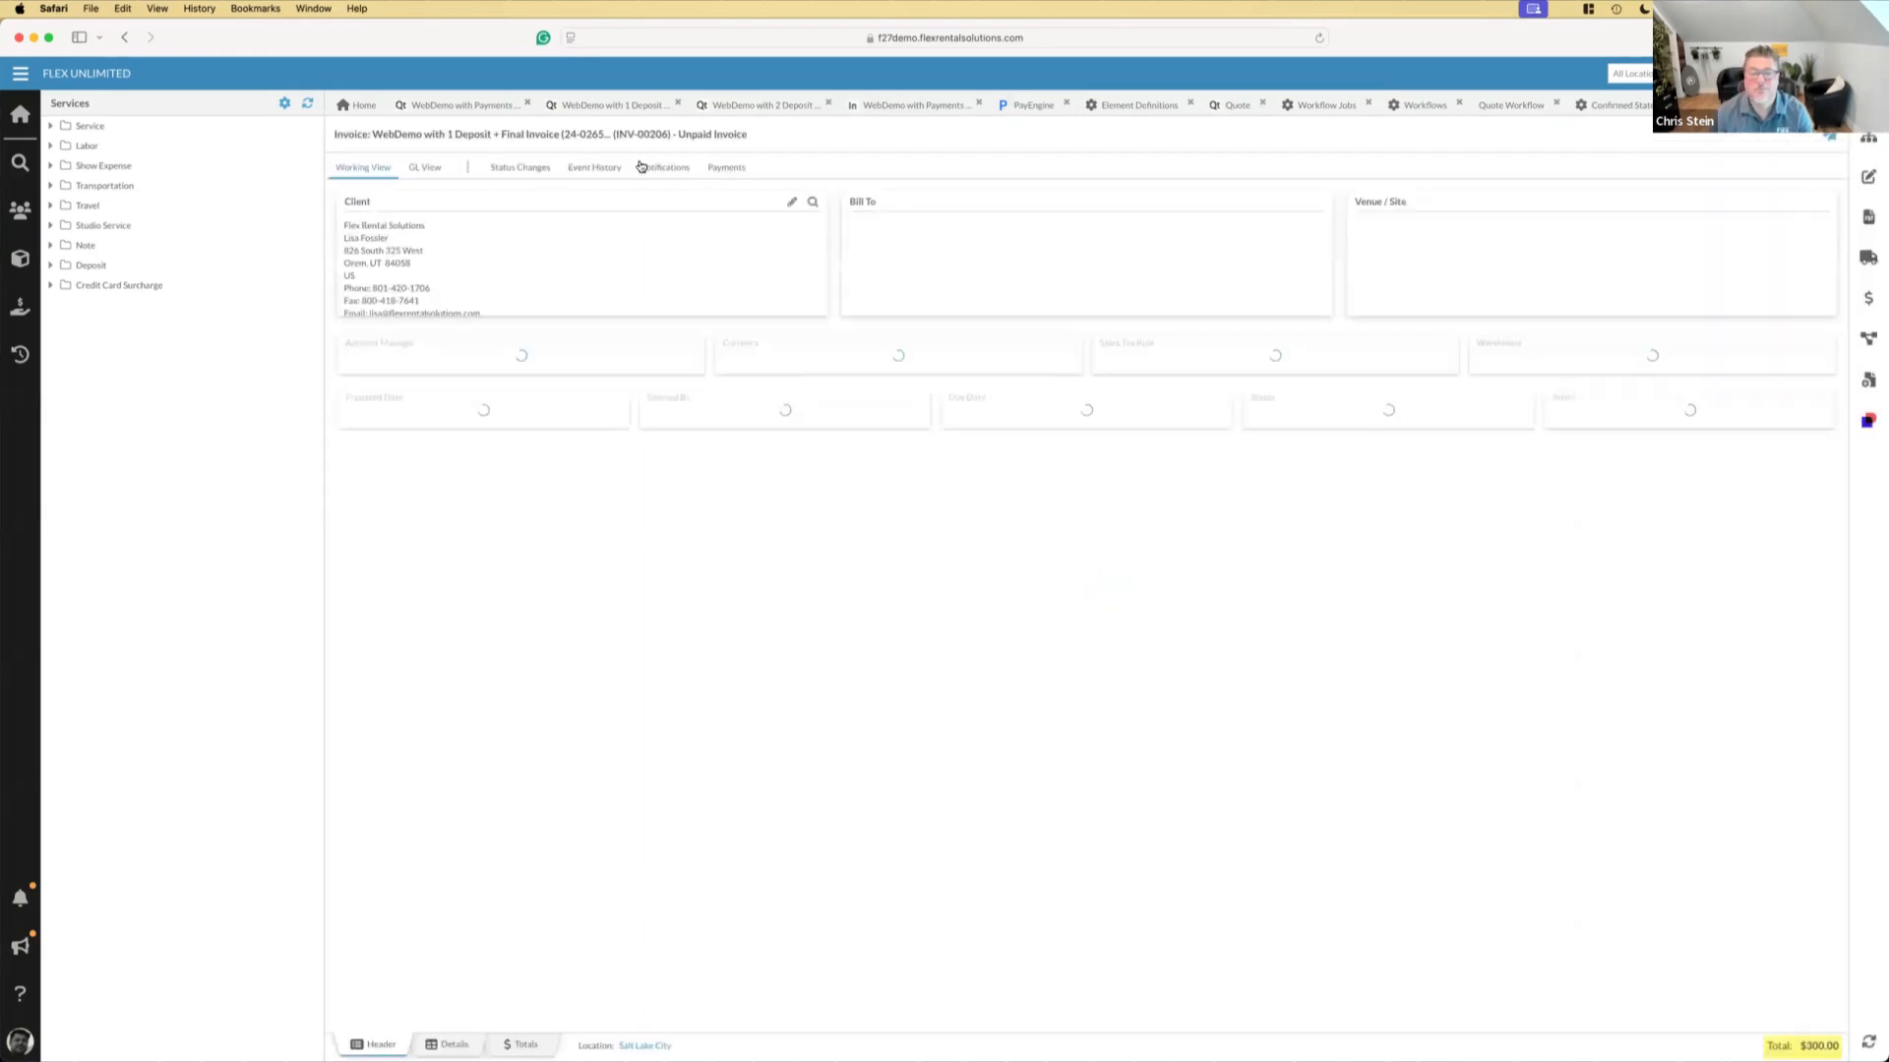
click(719, 169)
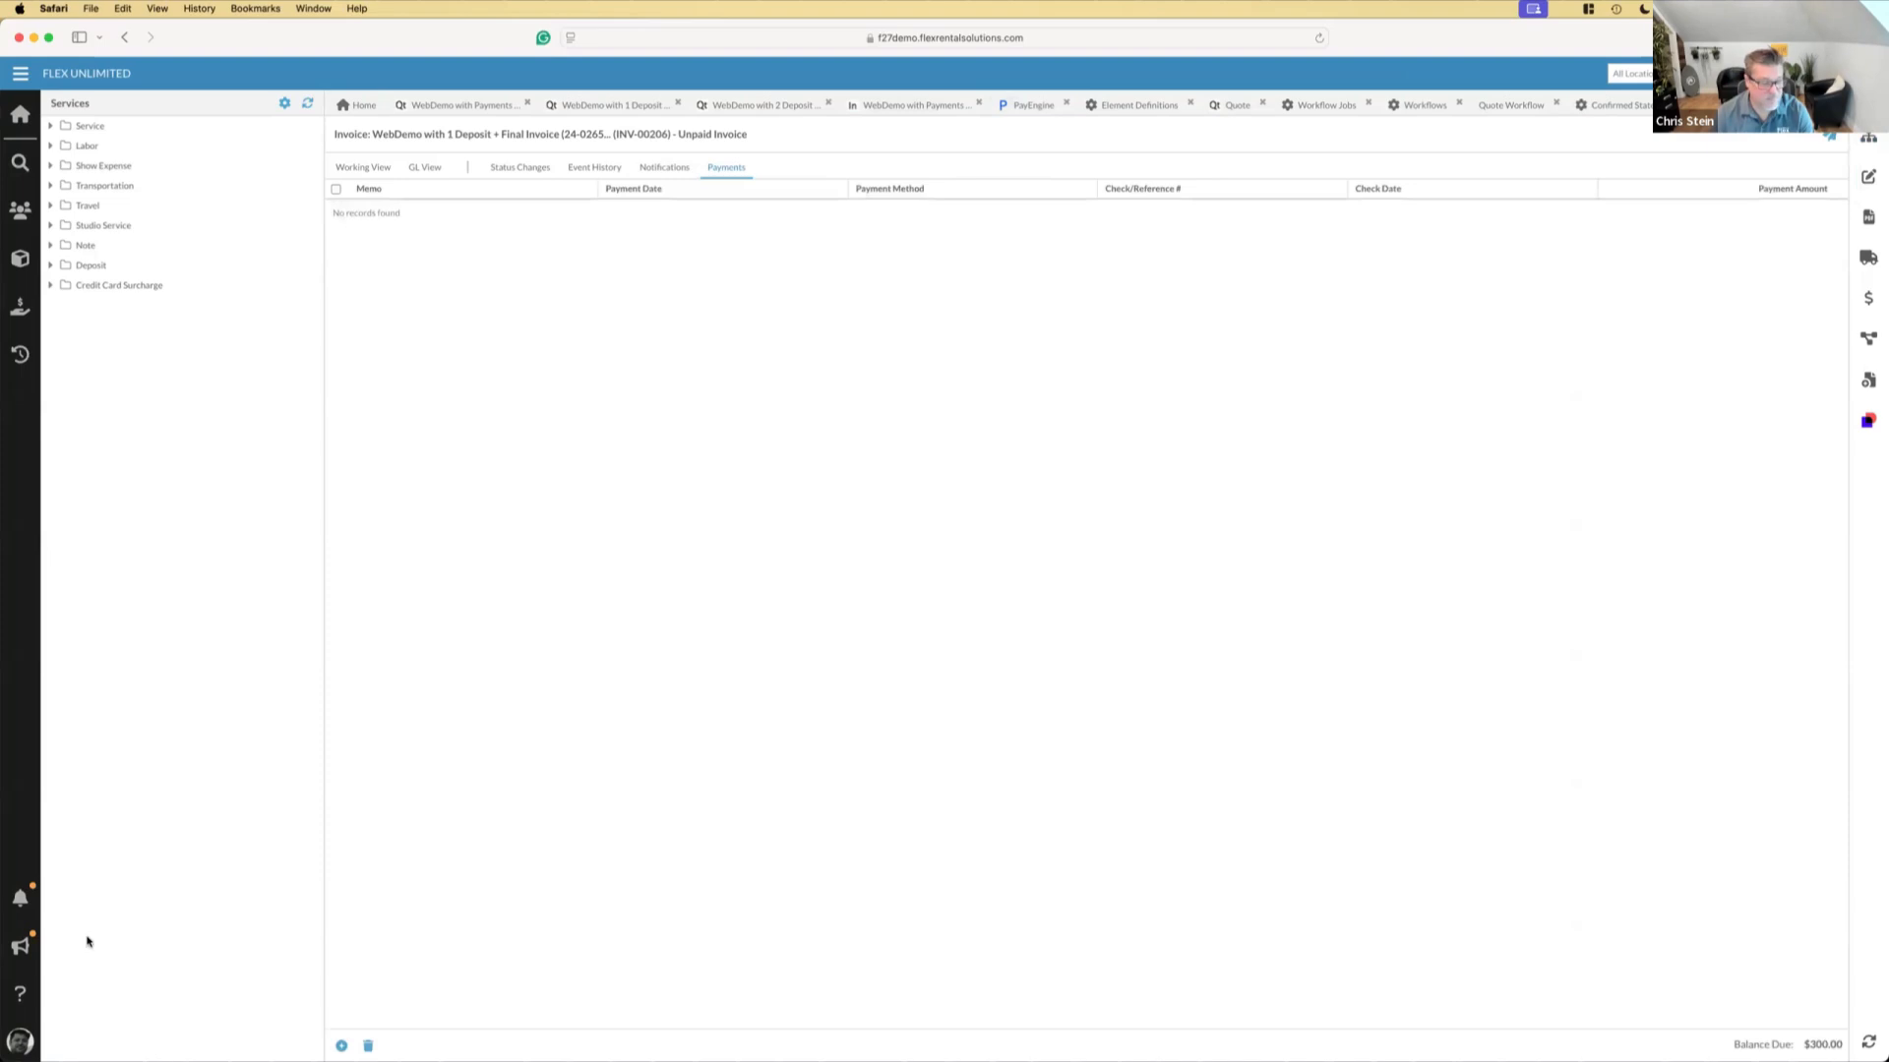
click(20, 897)
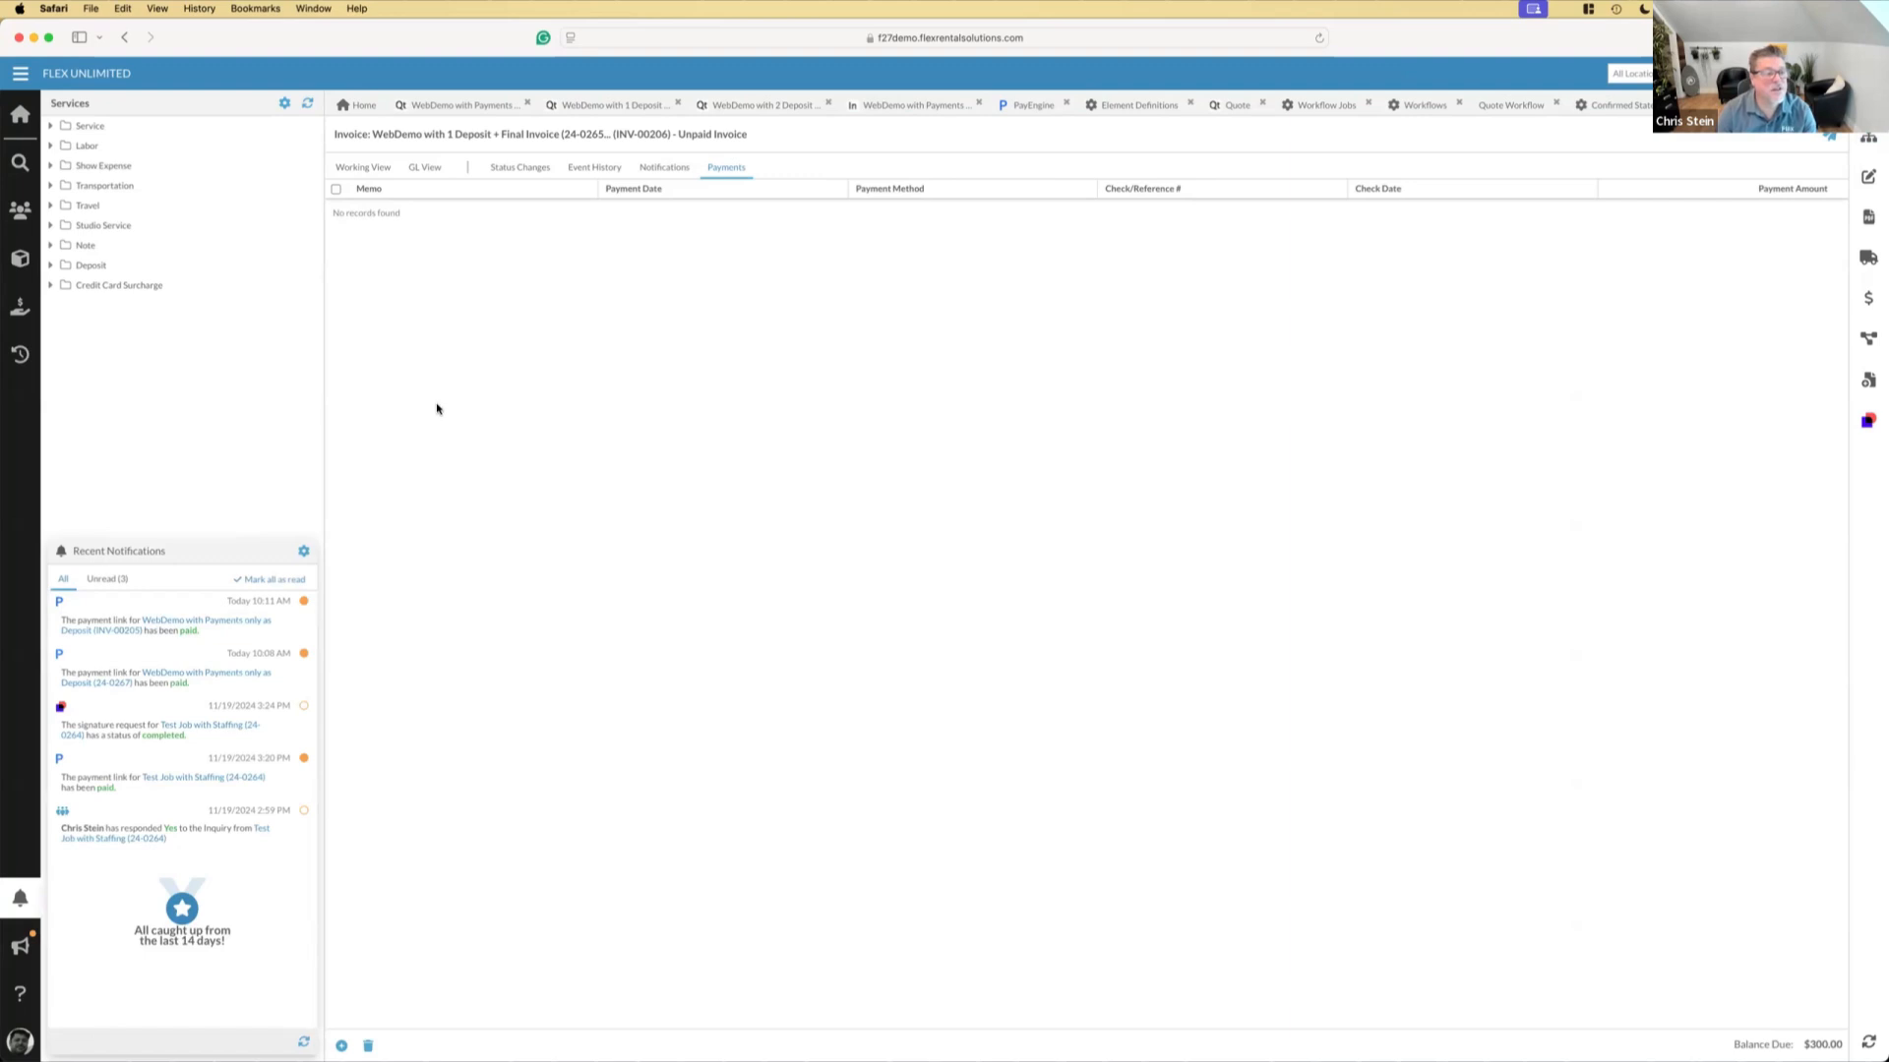
Open the PayEngine integration settings and refresh the payment links list to check the deposit invoice's payment status
click(20, 73)
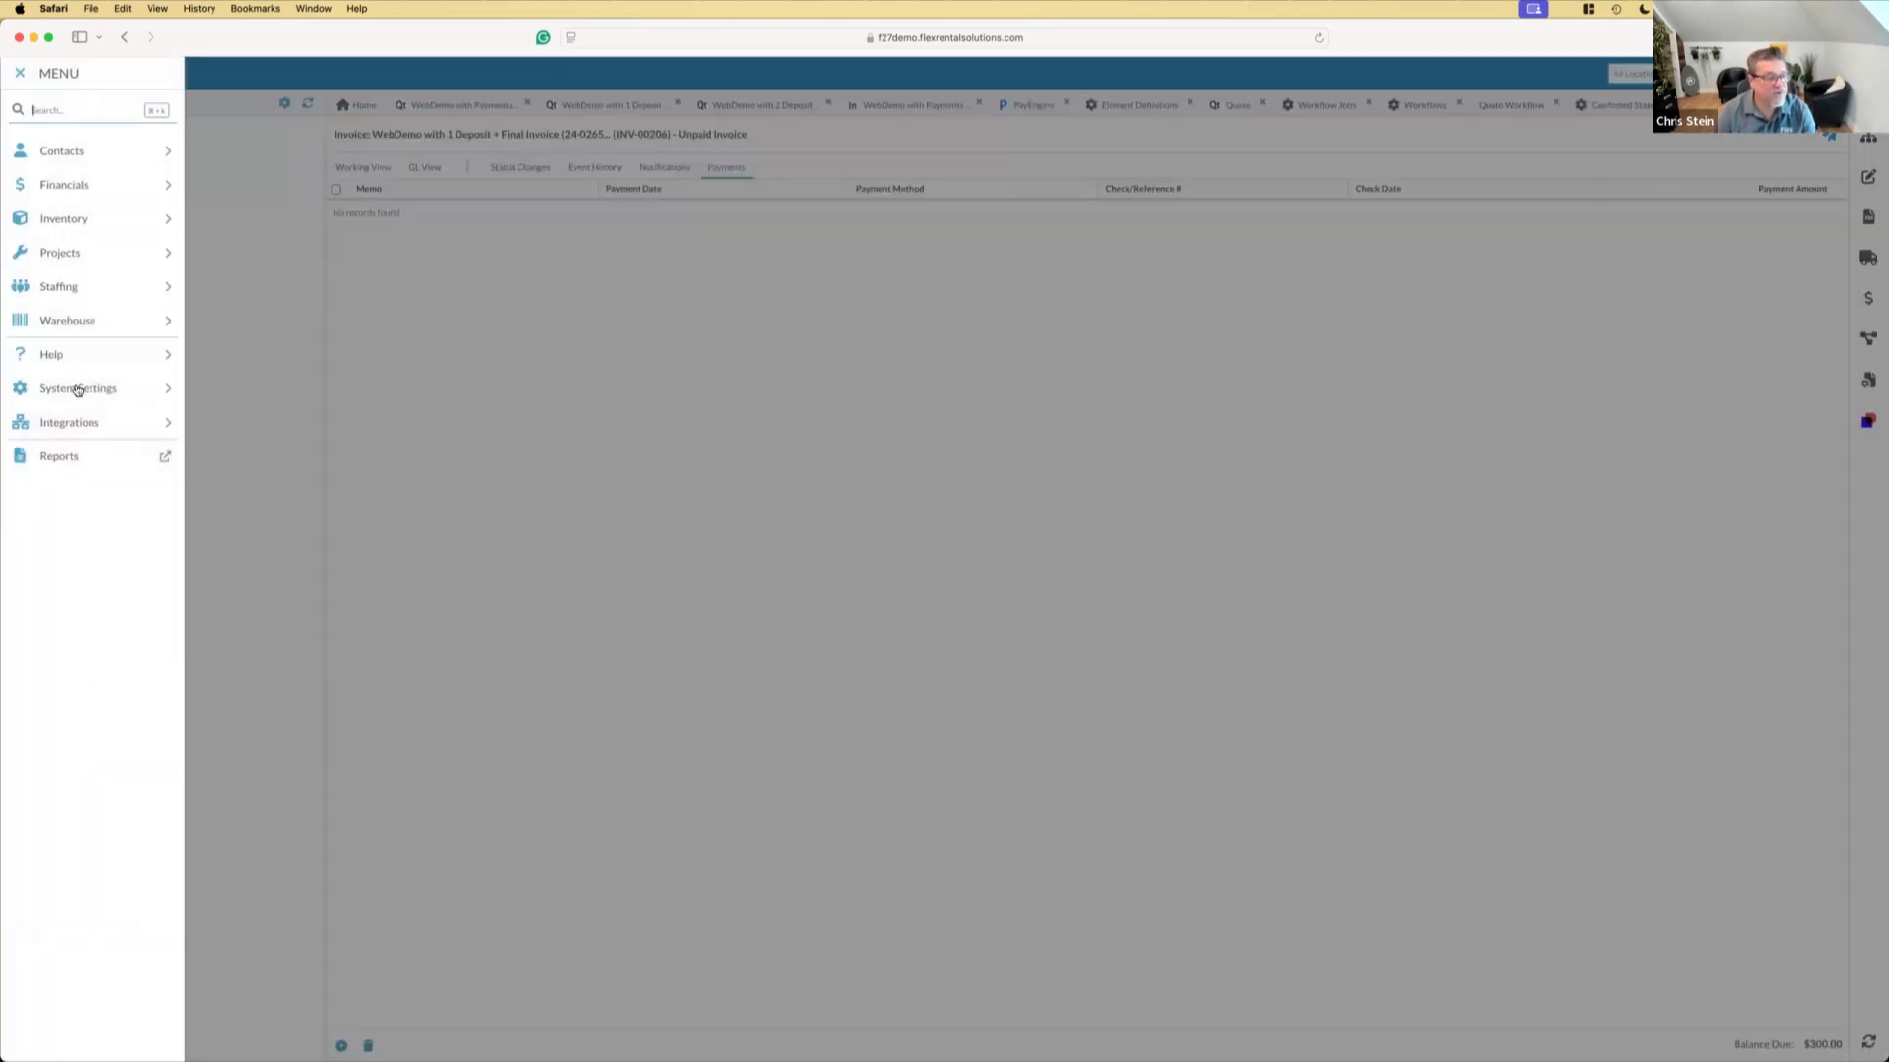
click(76, 422)
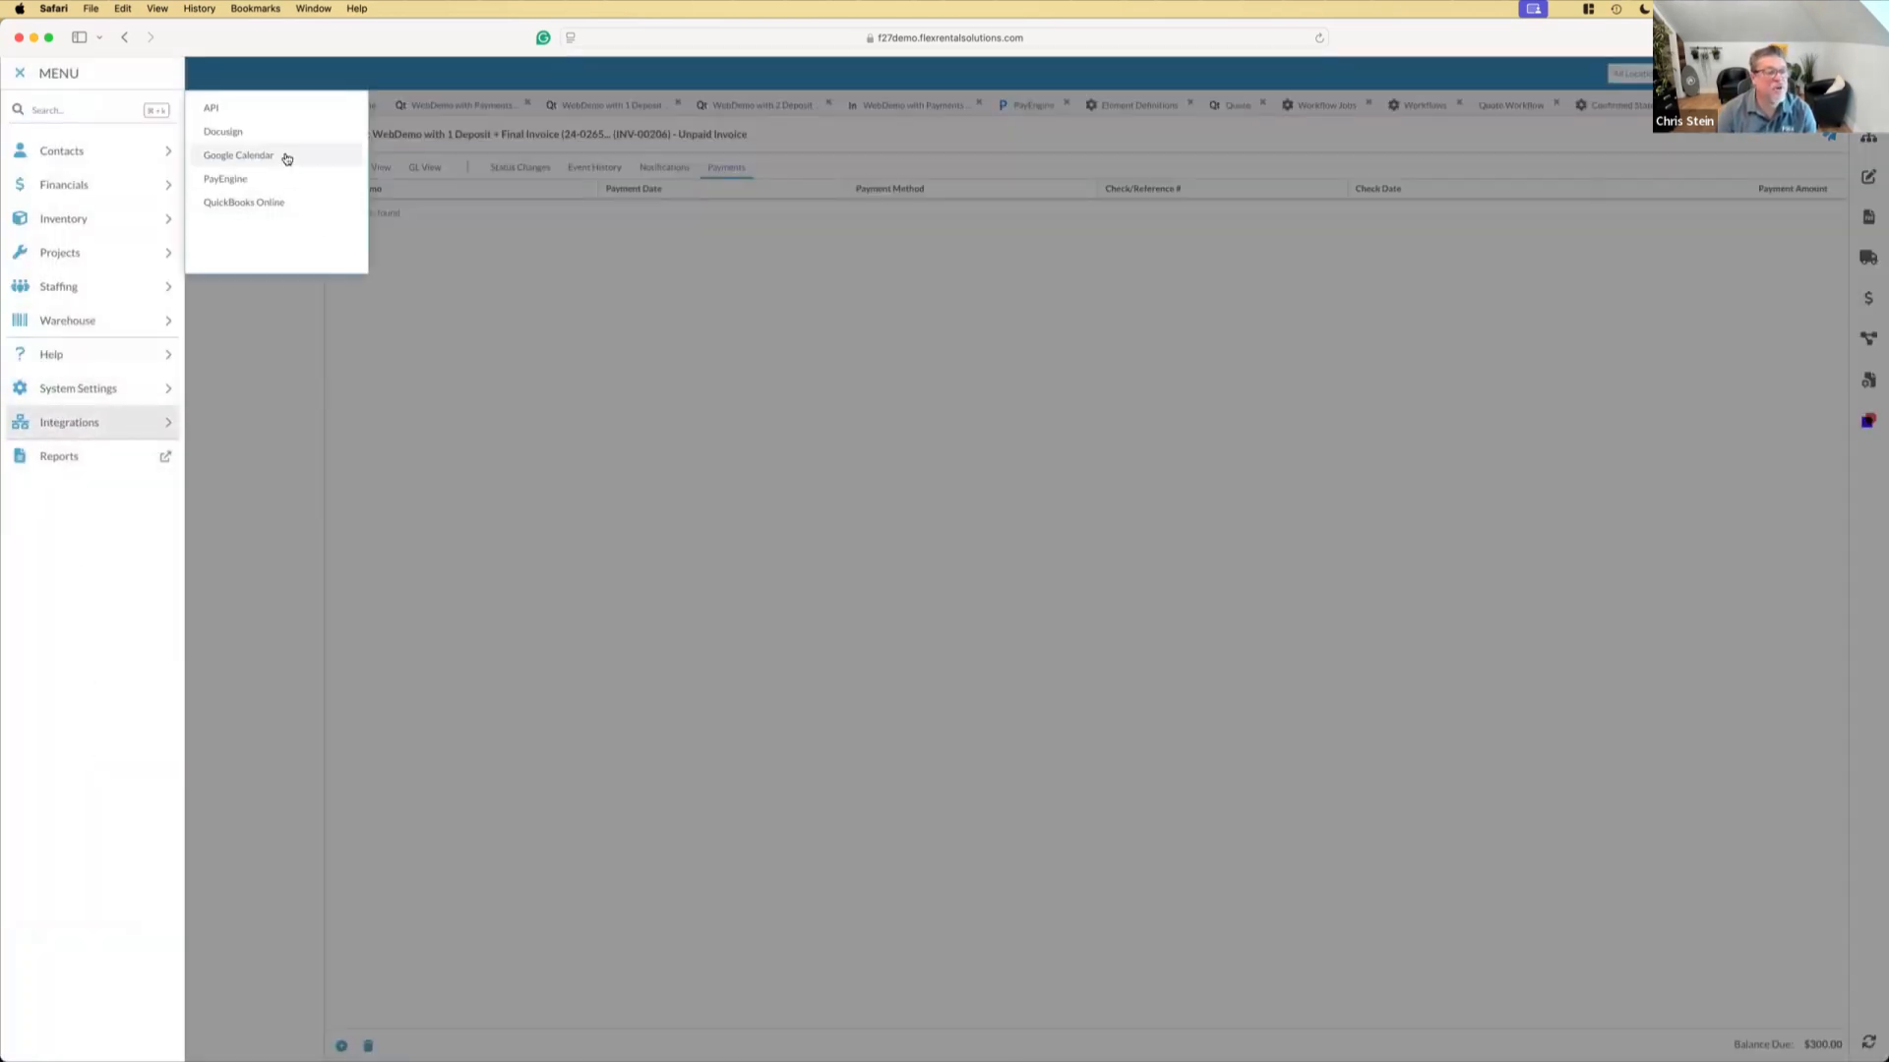
click(244, 182)
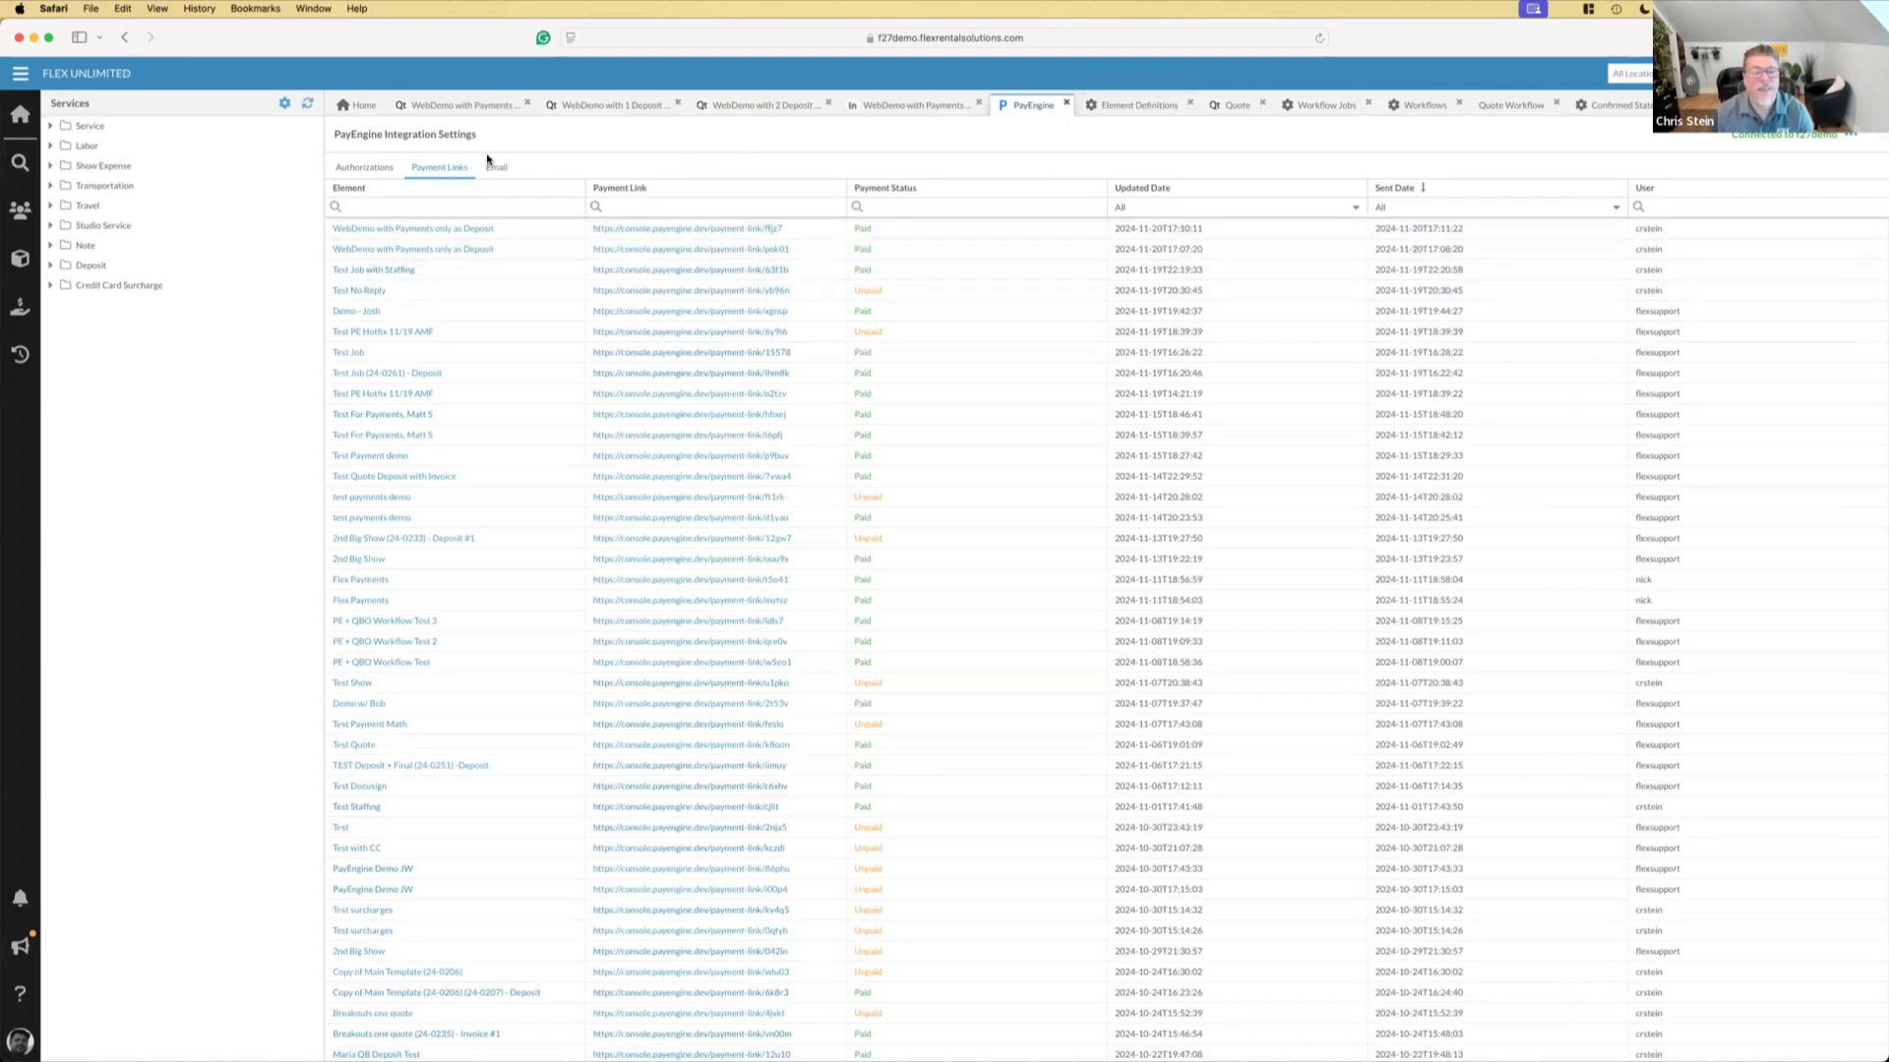
right_click(1028, 105)
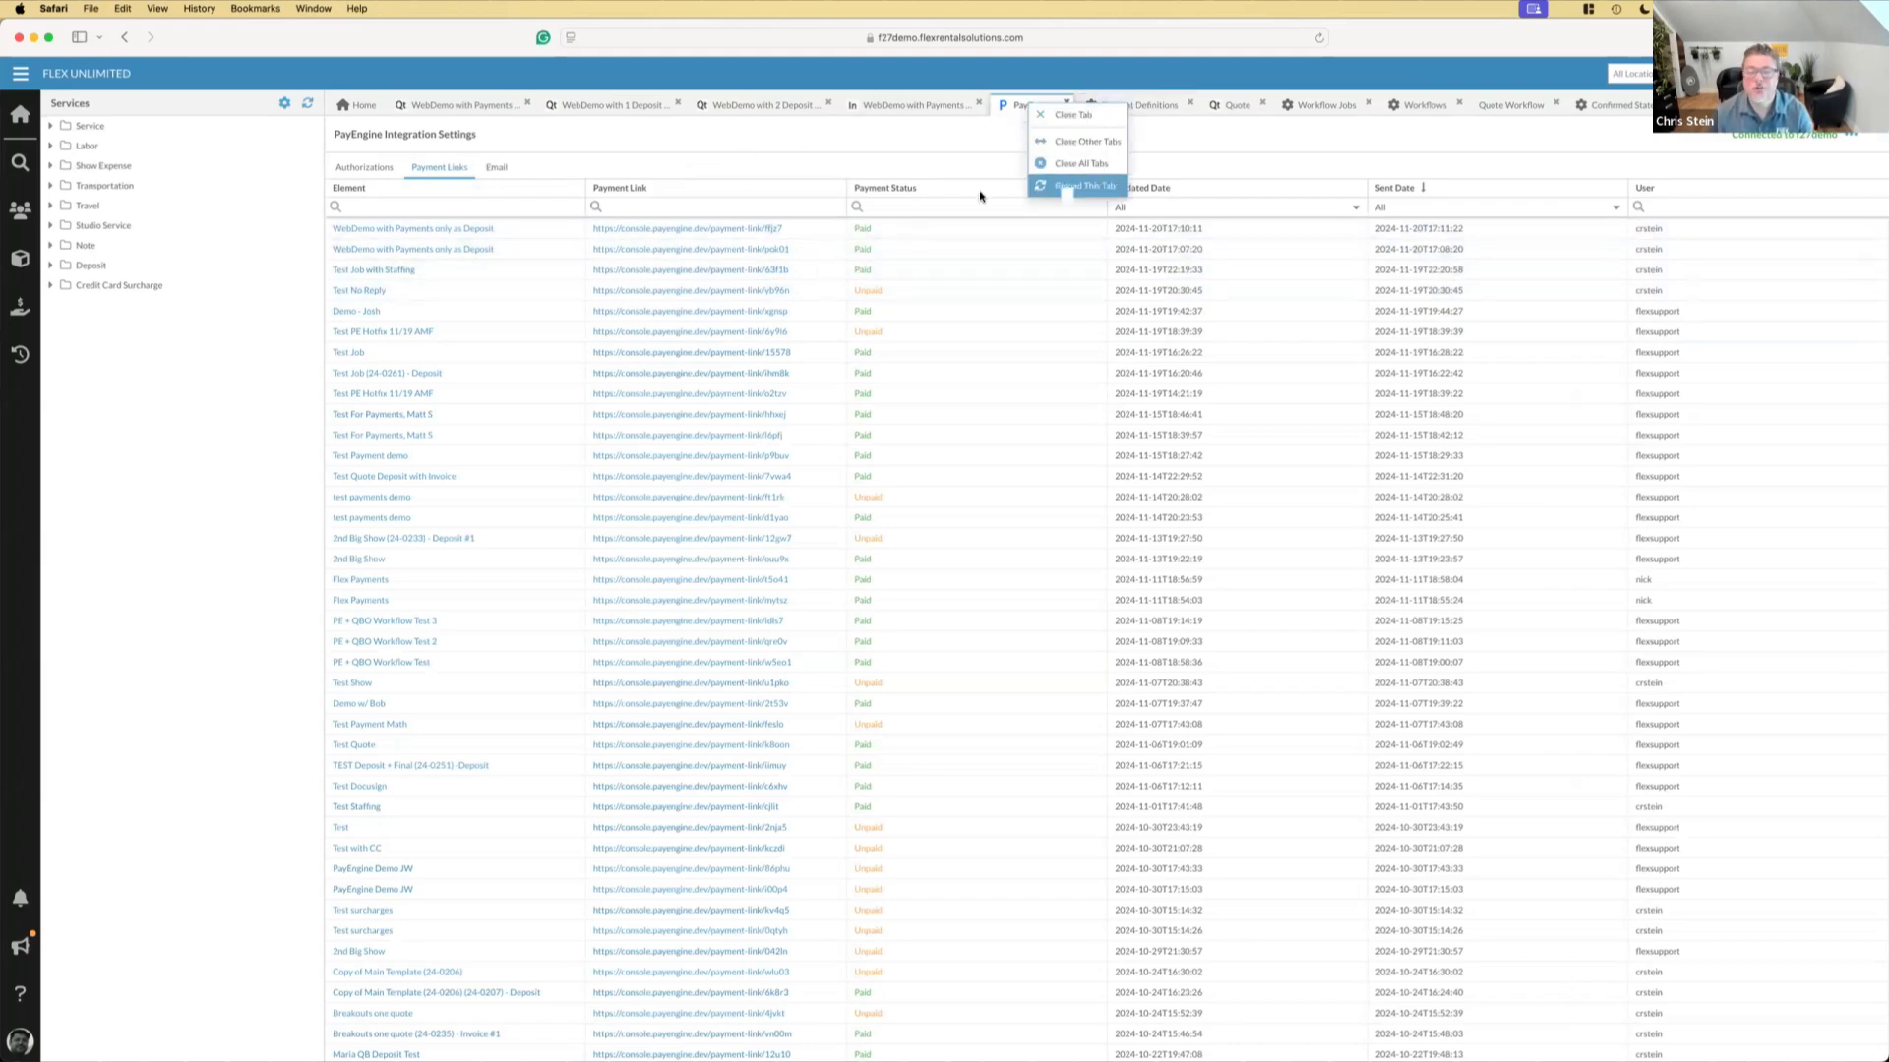
click(439, 167)
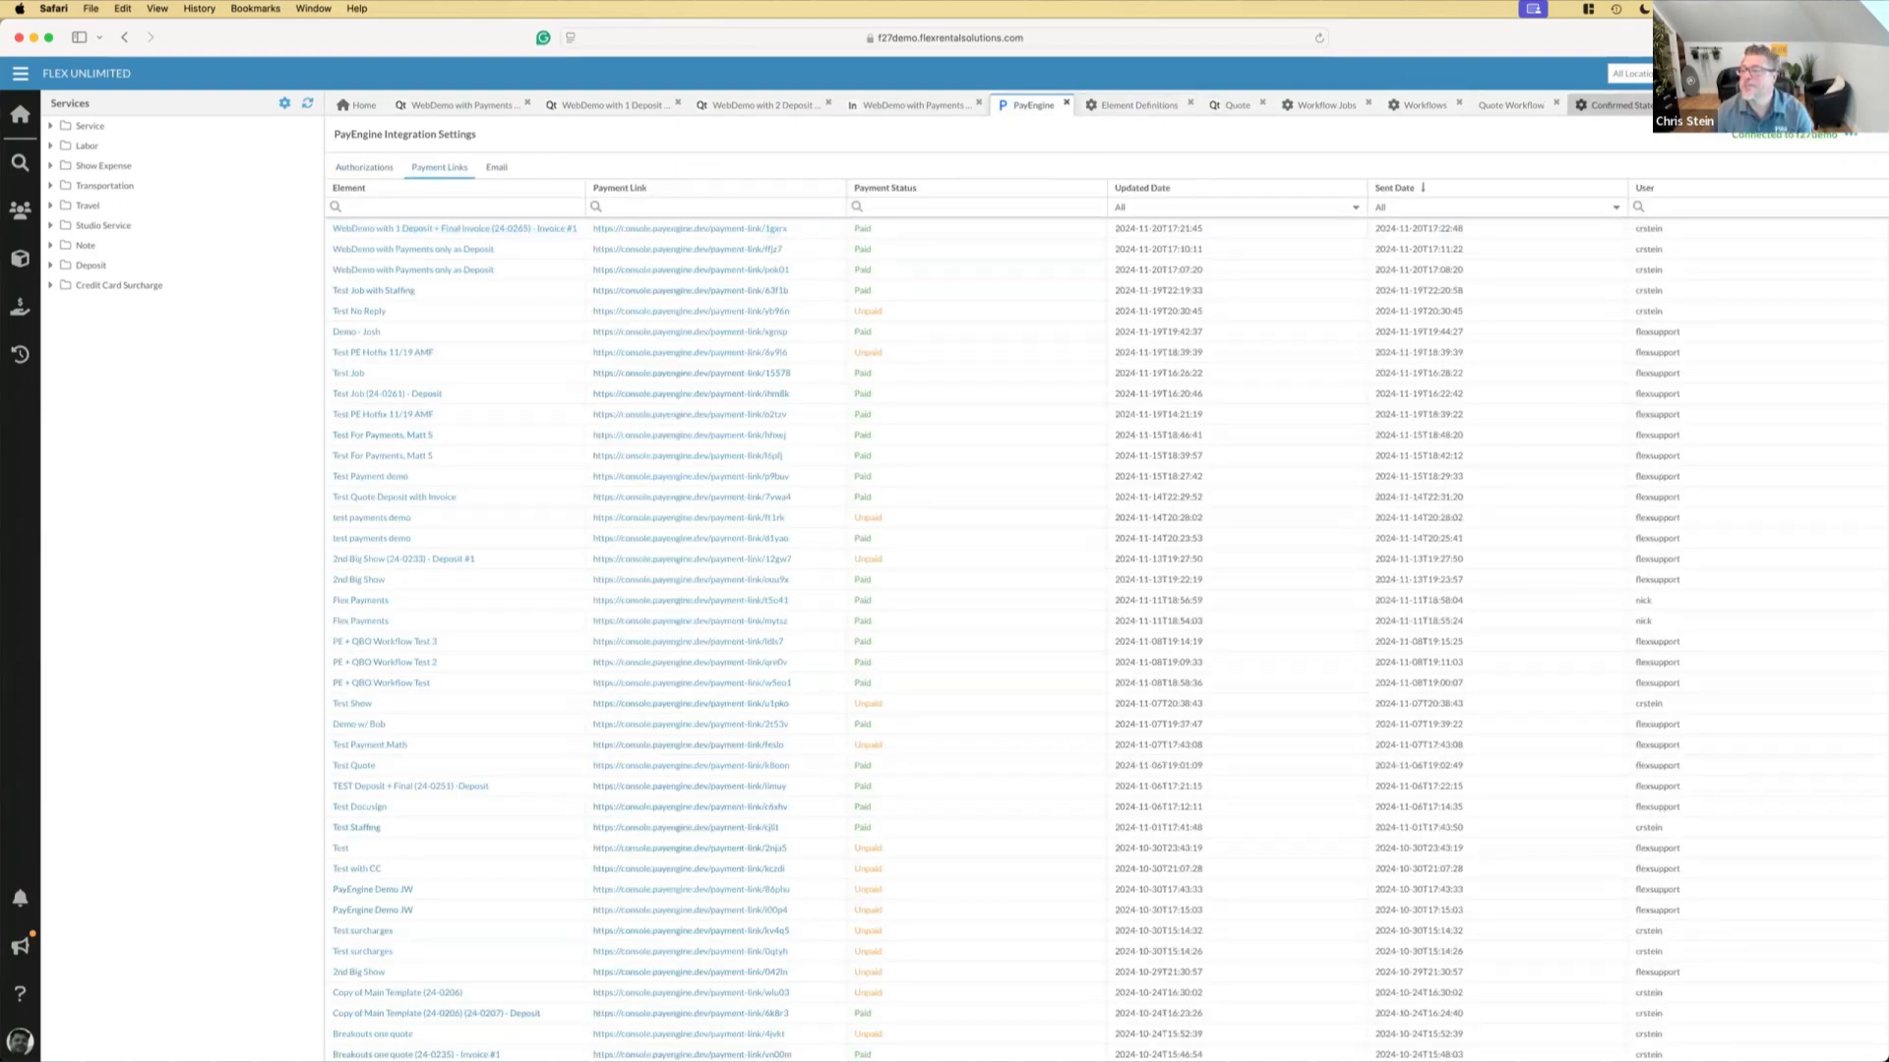
Reload the deposit invoice and review its payments, status changes and the recent notifications
right_click(1753, 106)
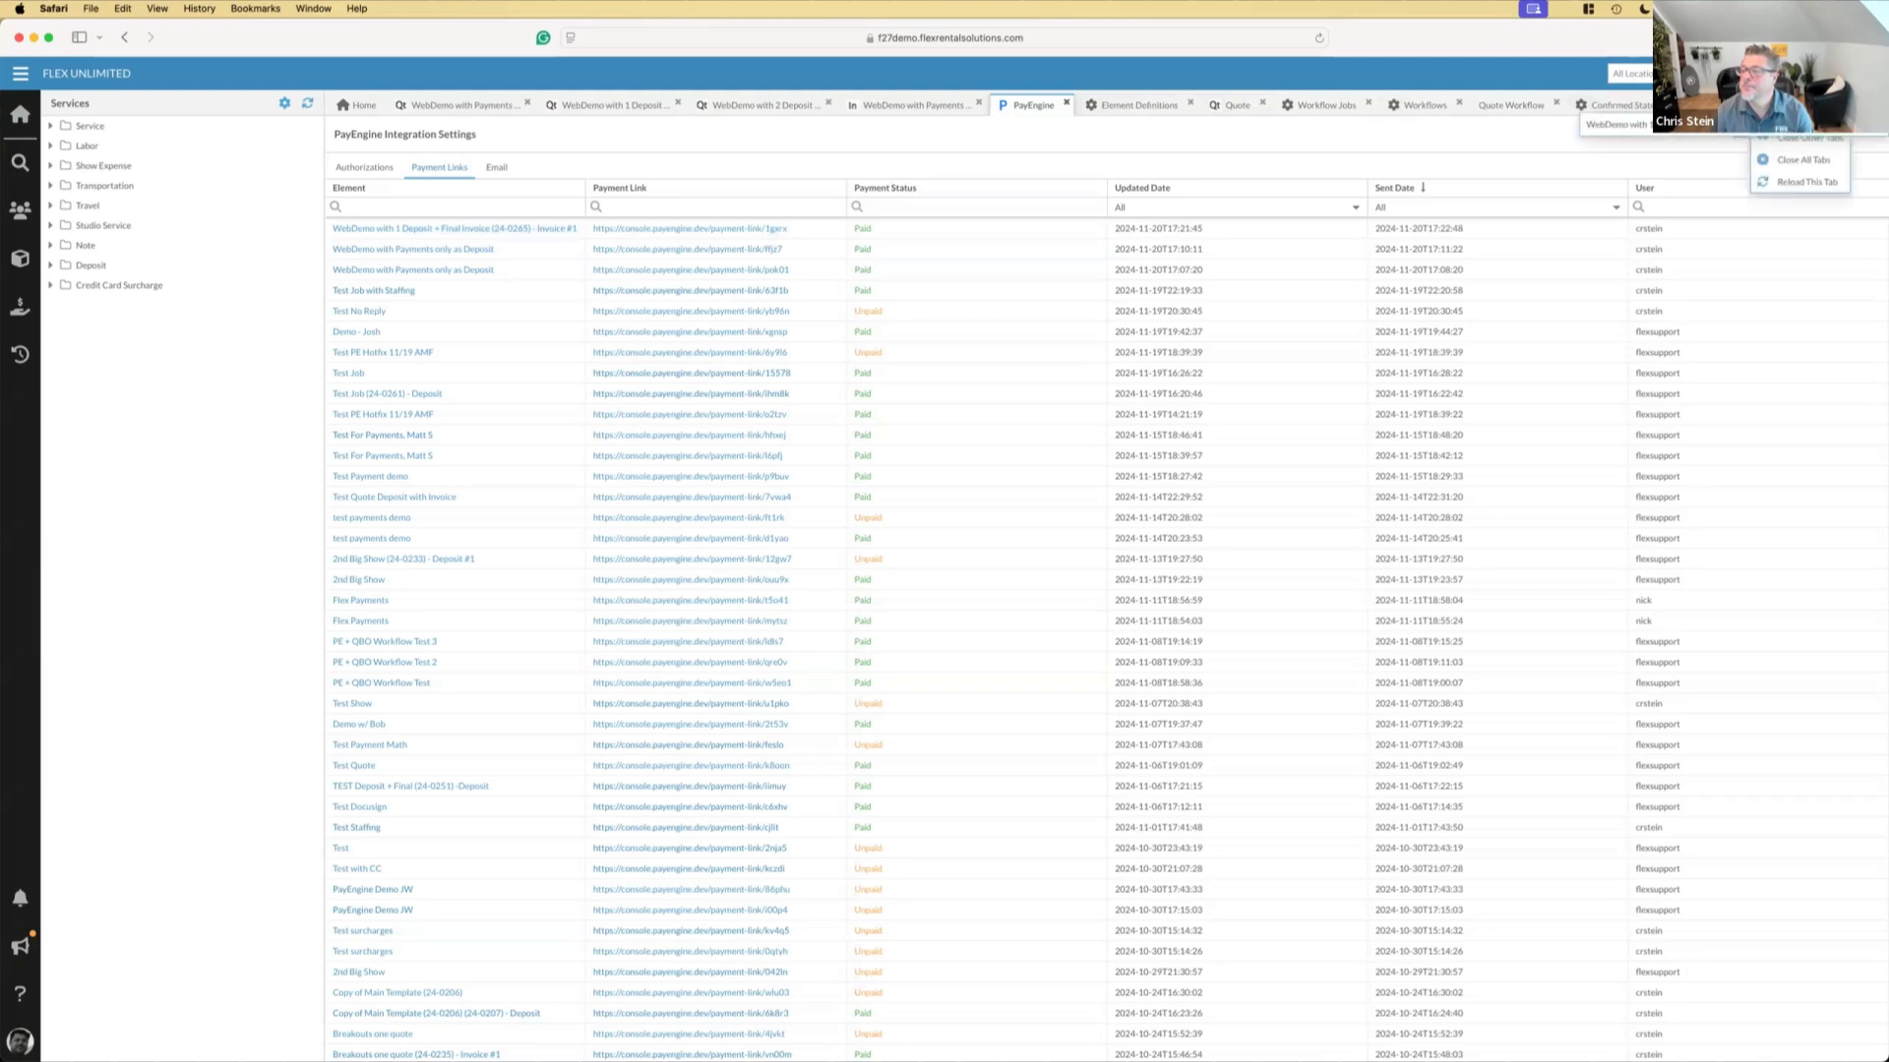
click(1779, 180)
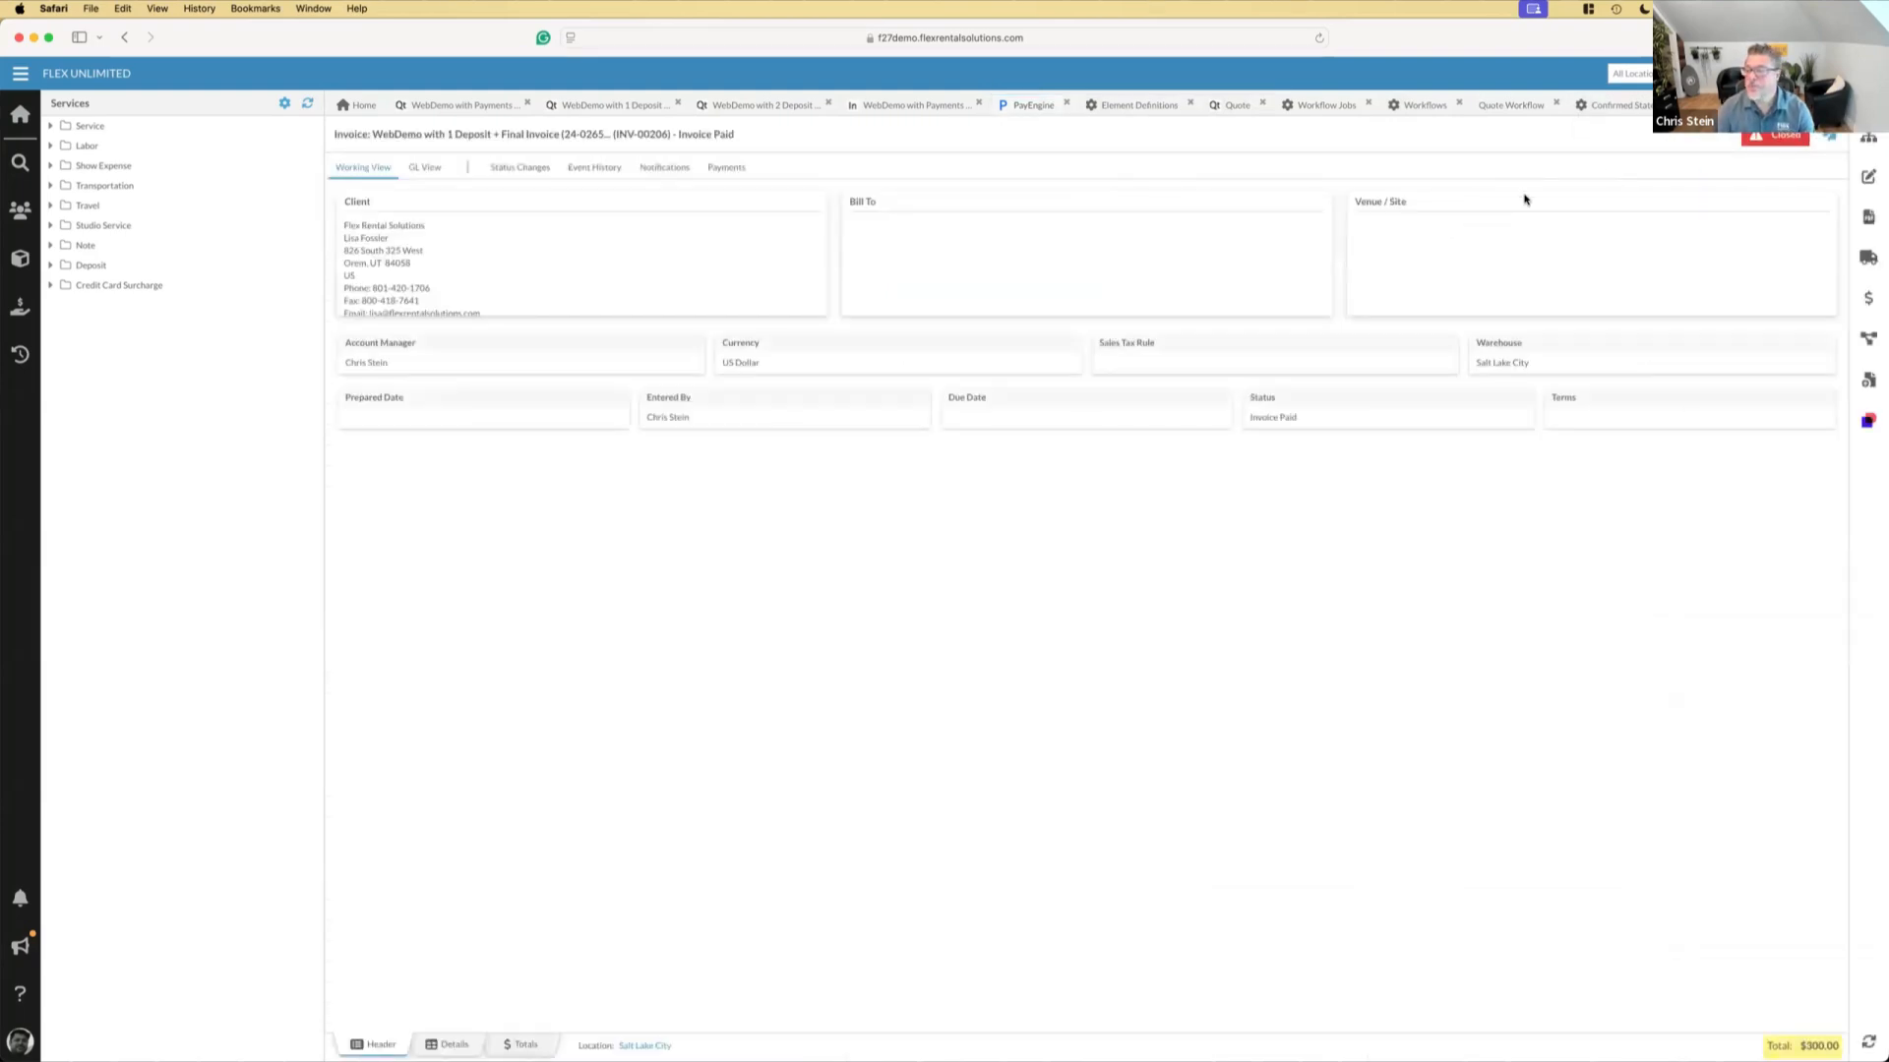
click(743, 169)
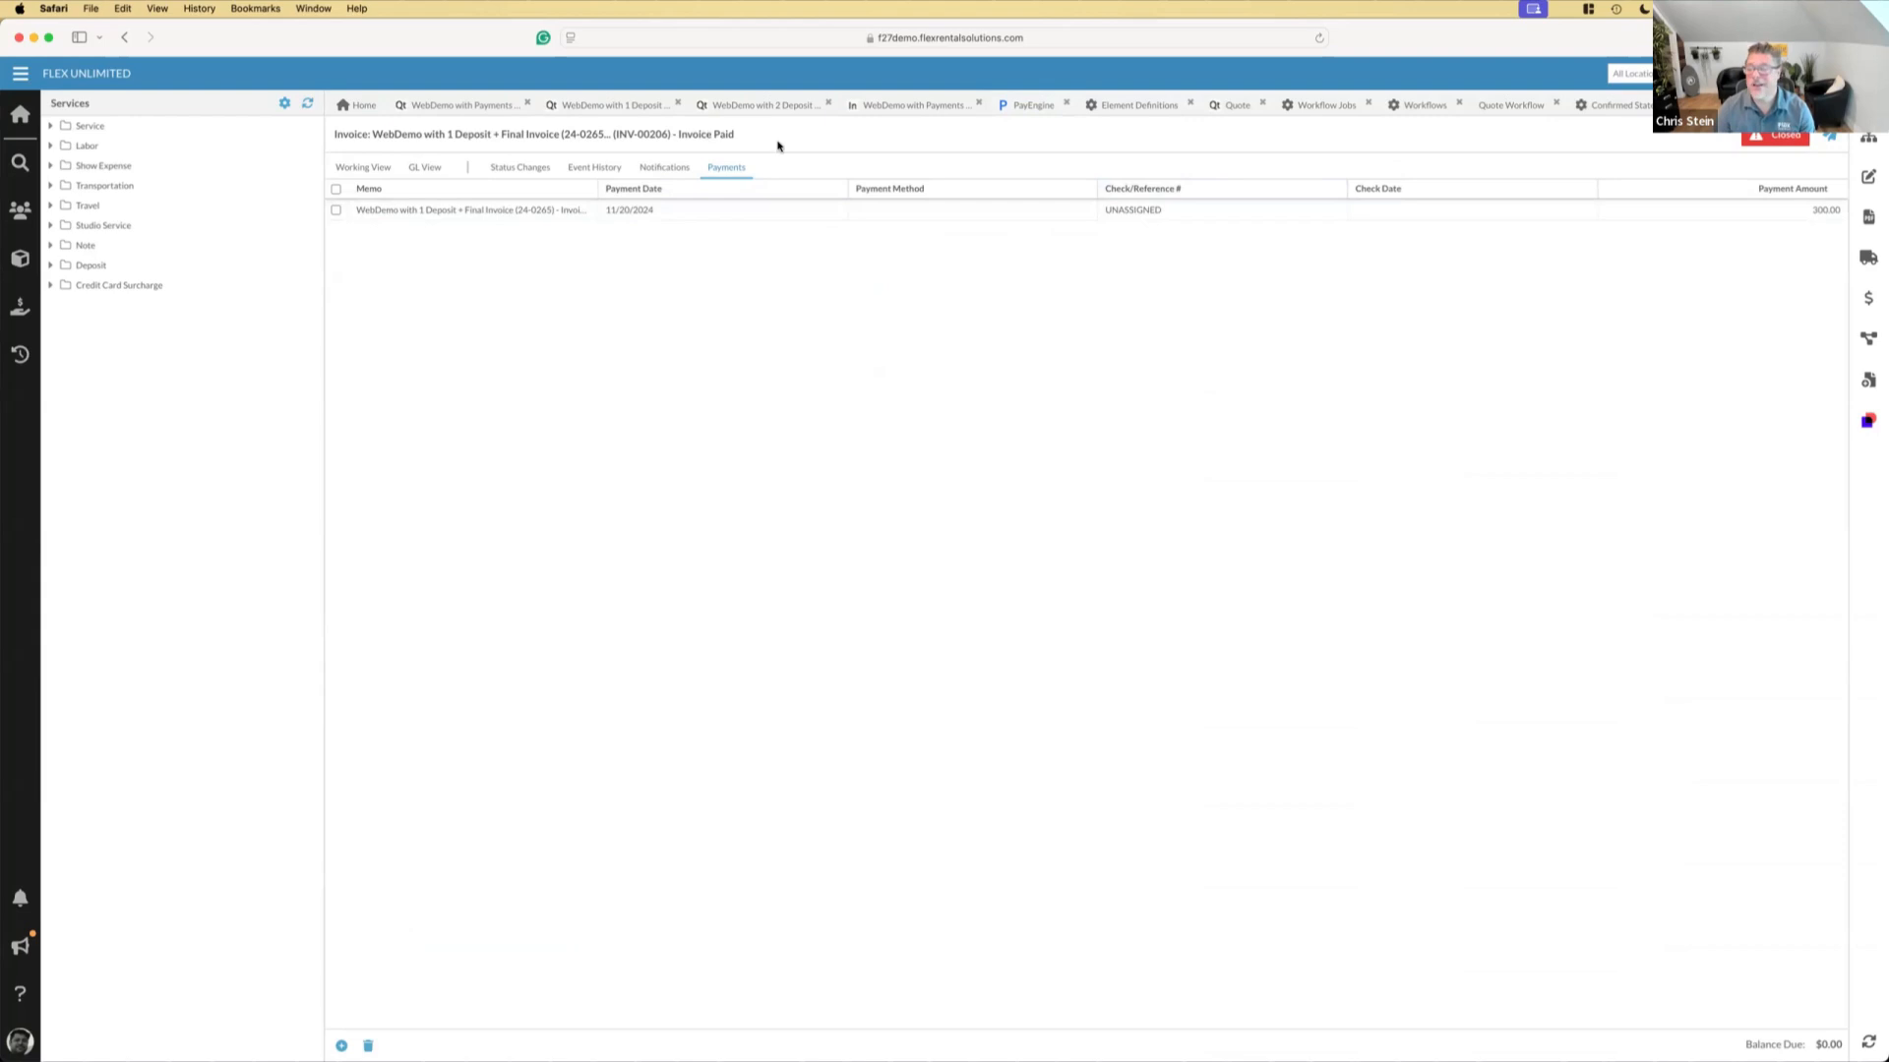
click(522, 170)
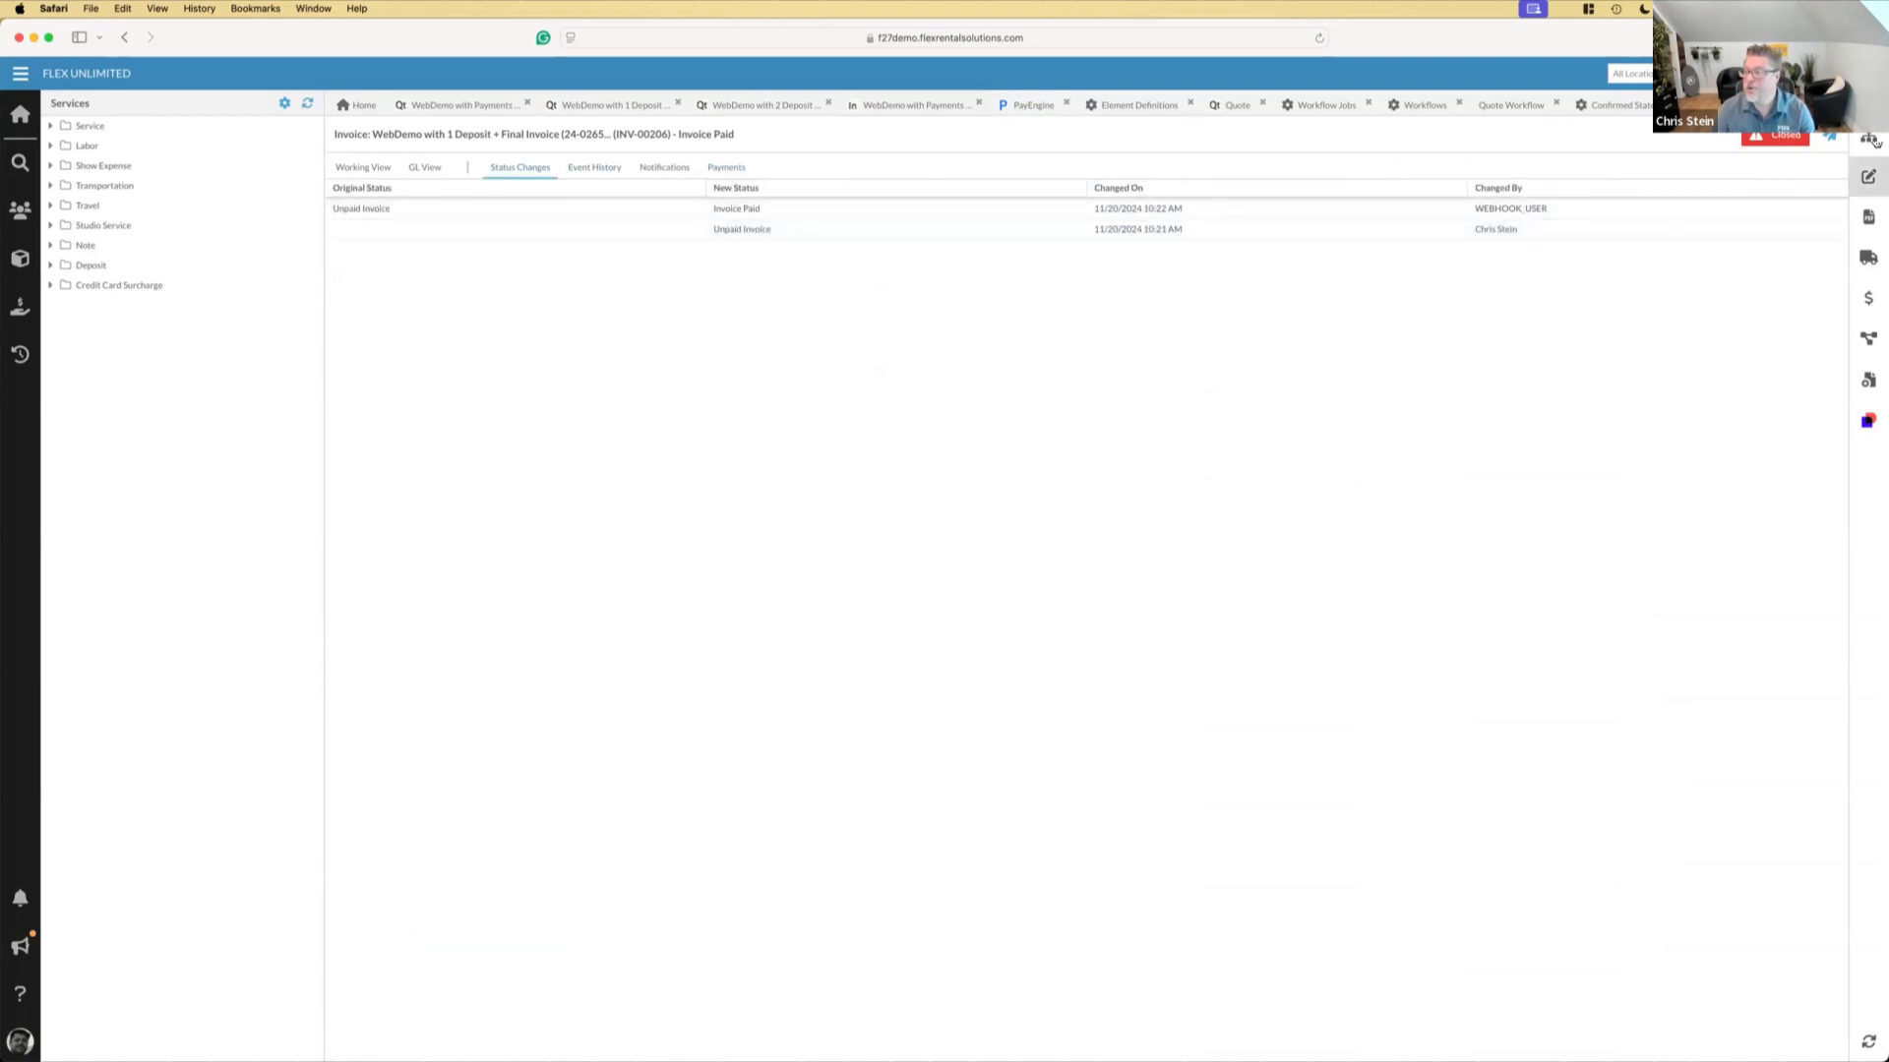
click(25, 893)
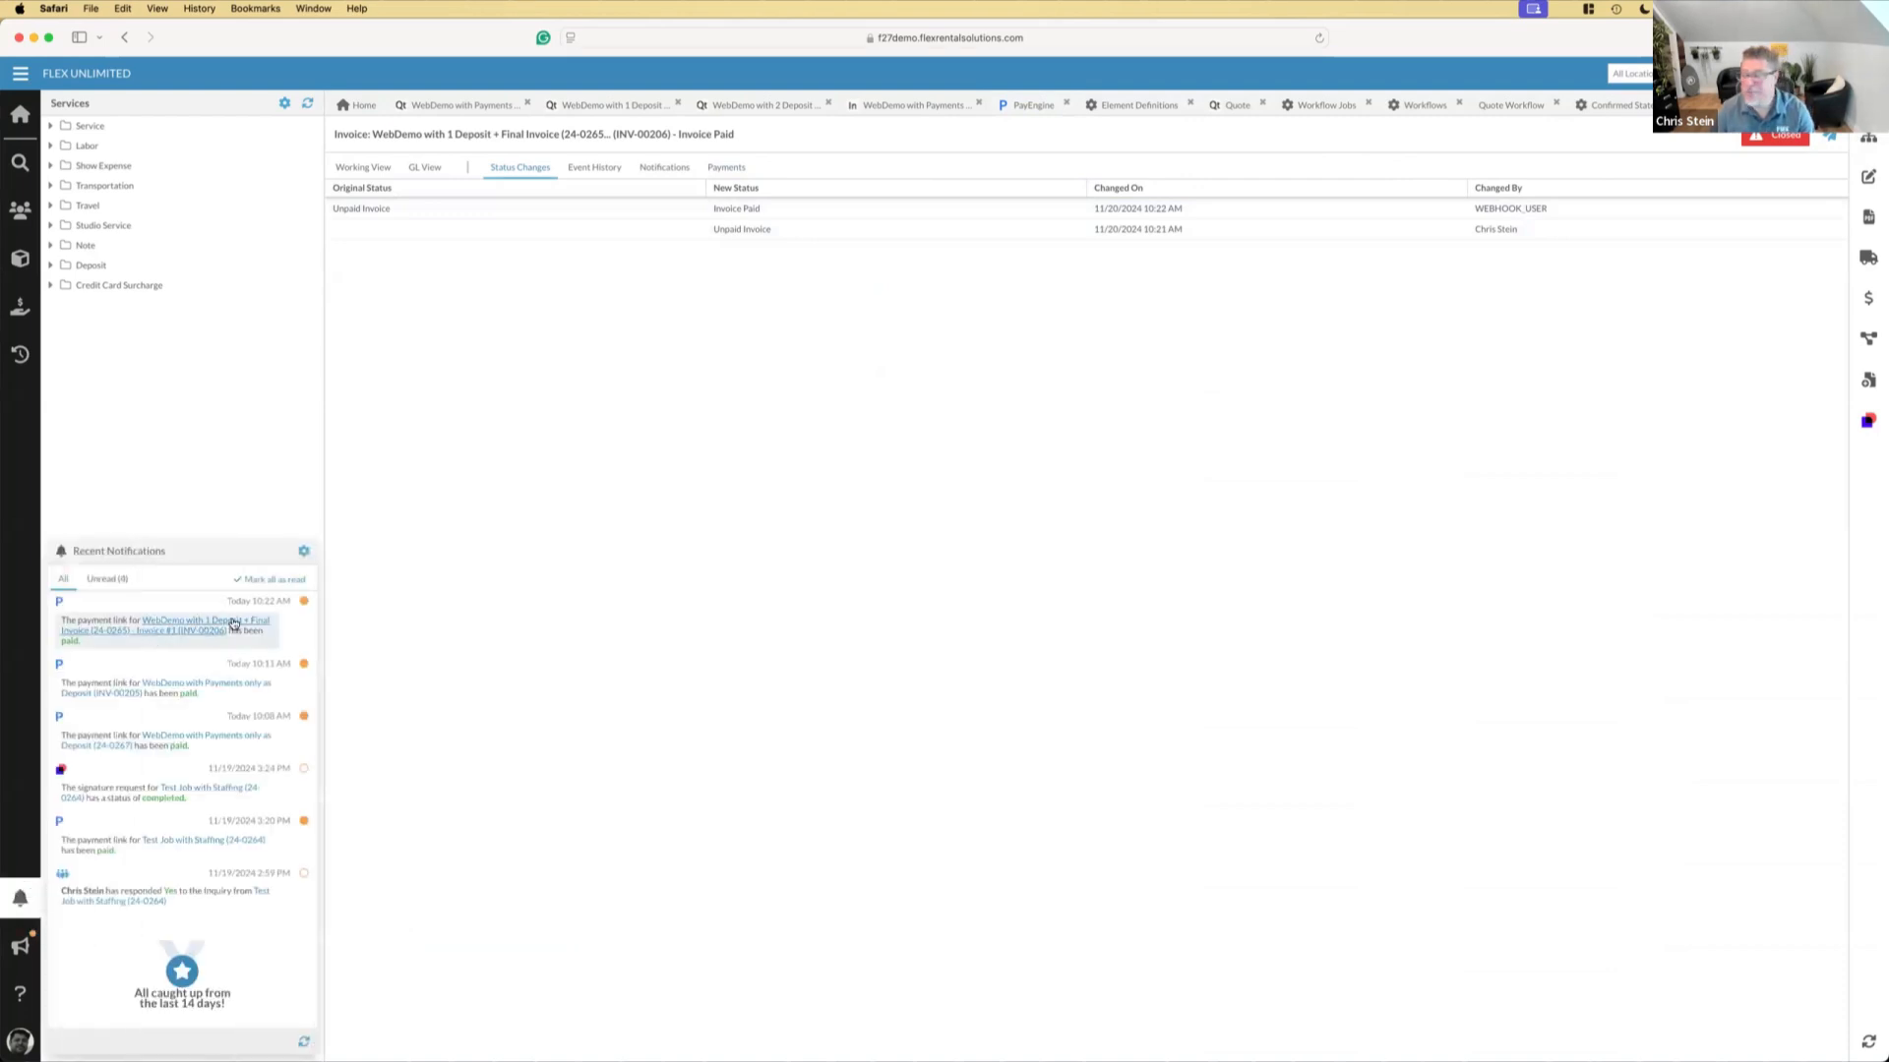
Return to the parent quote and add a Delivery/Pick up Fee service line with its rate set to Each
click(1870, 139)
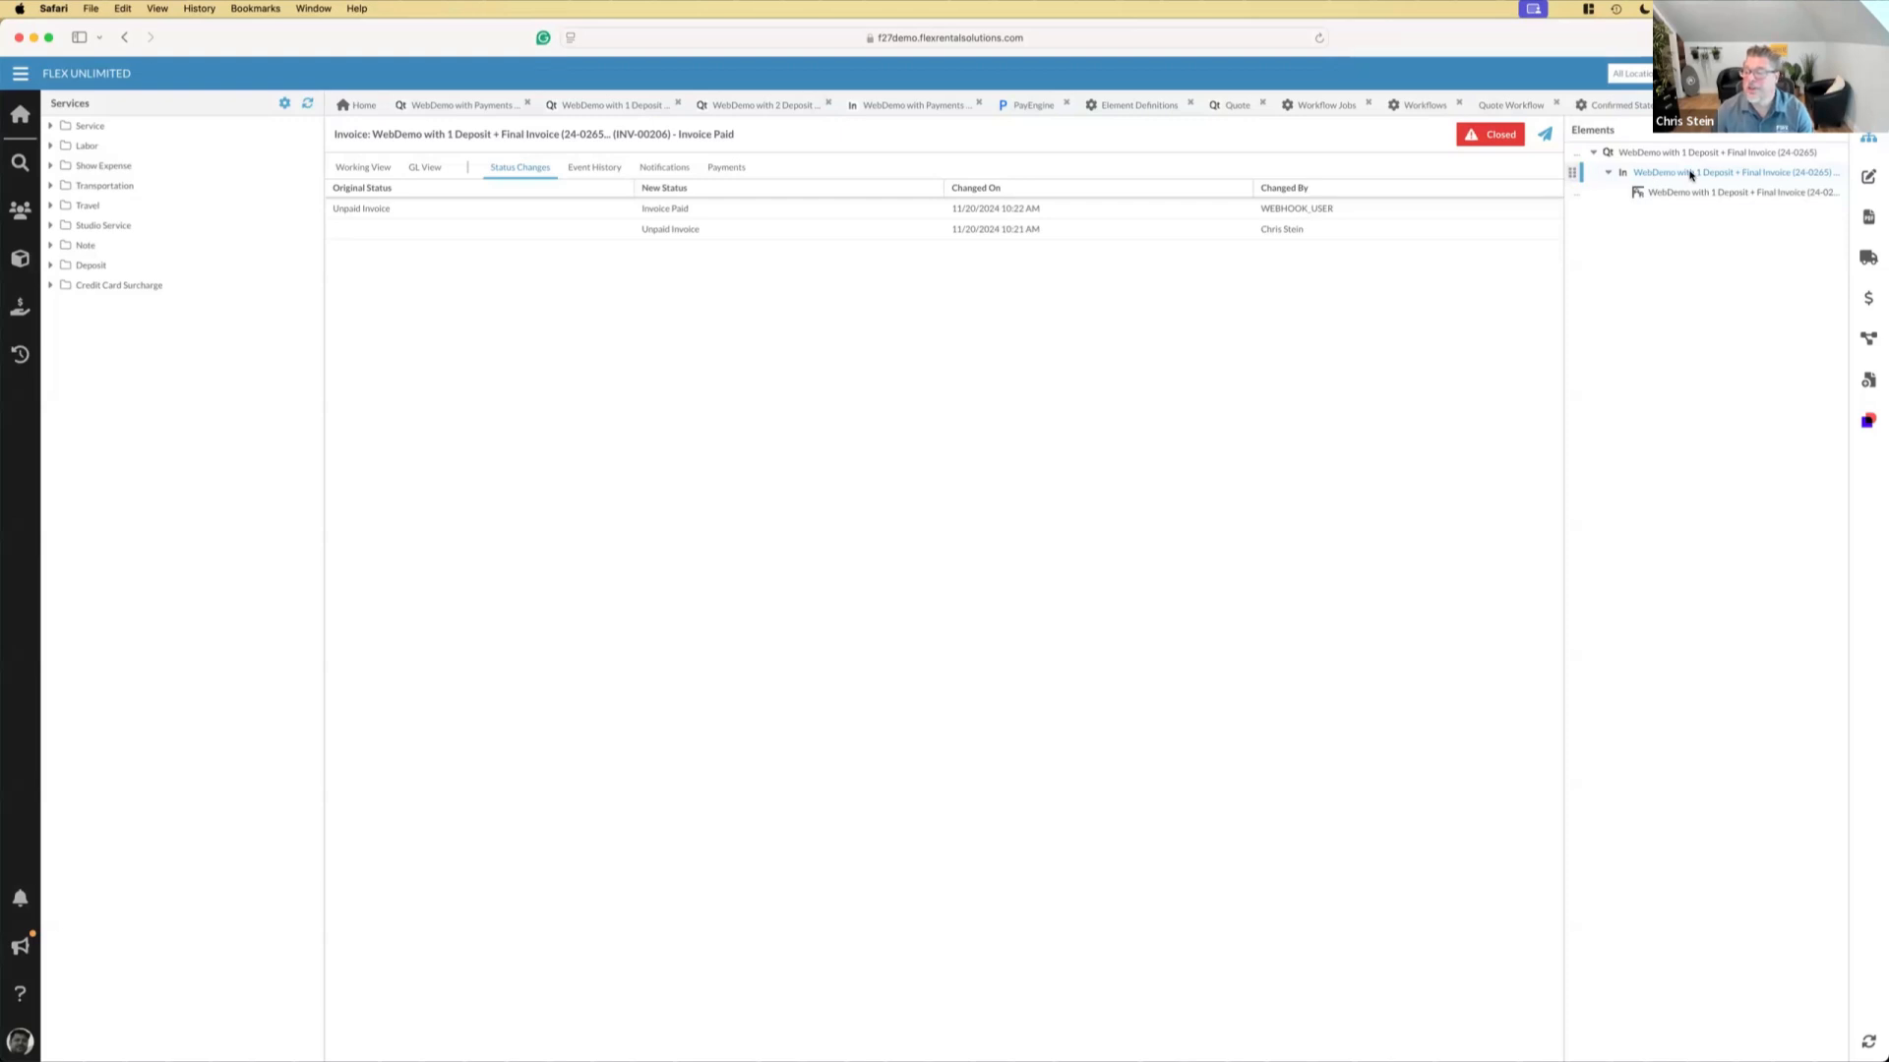
click(1641, 156)
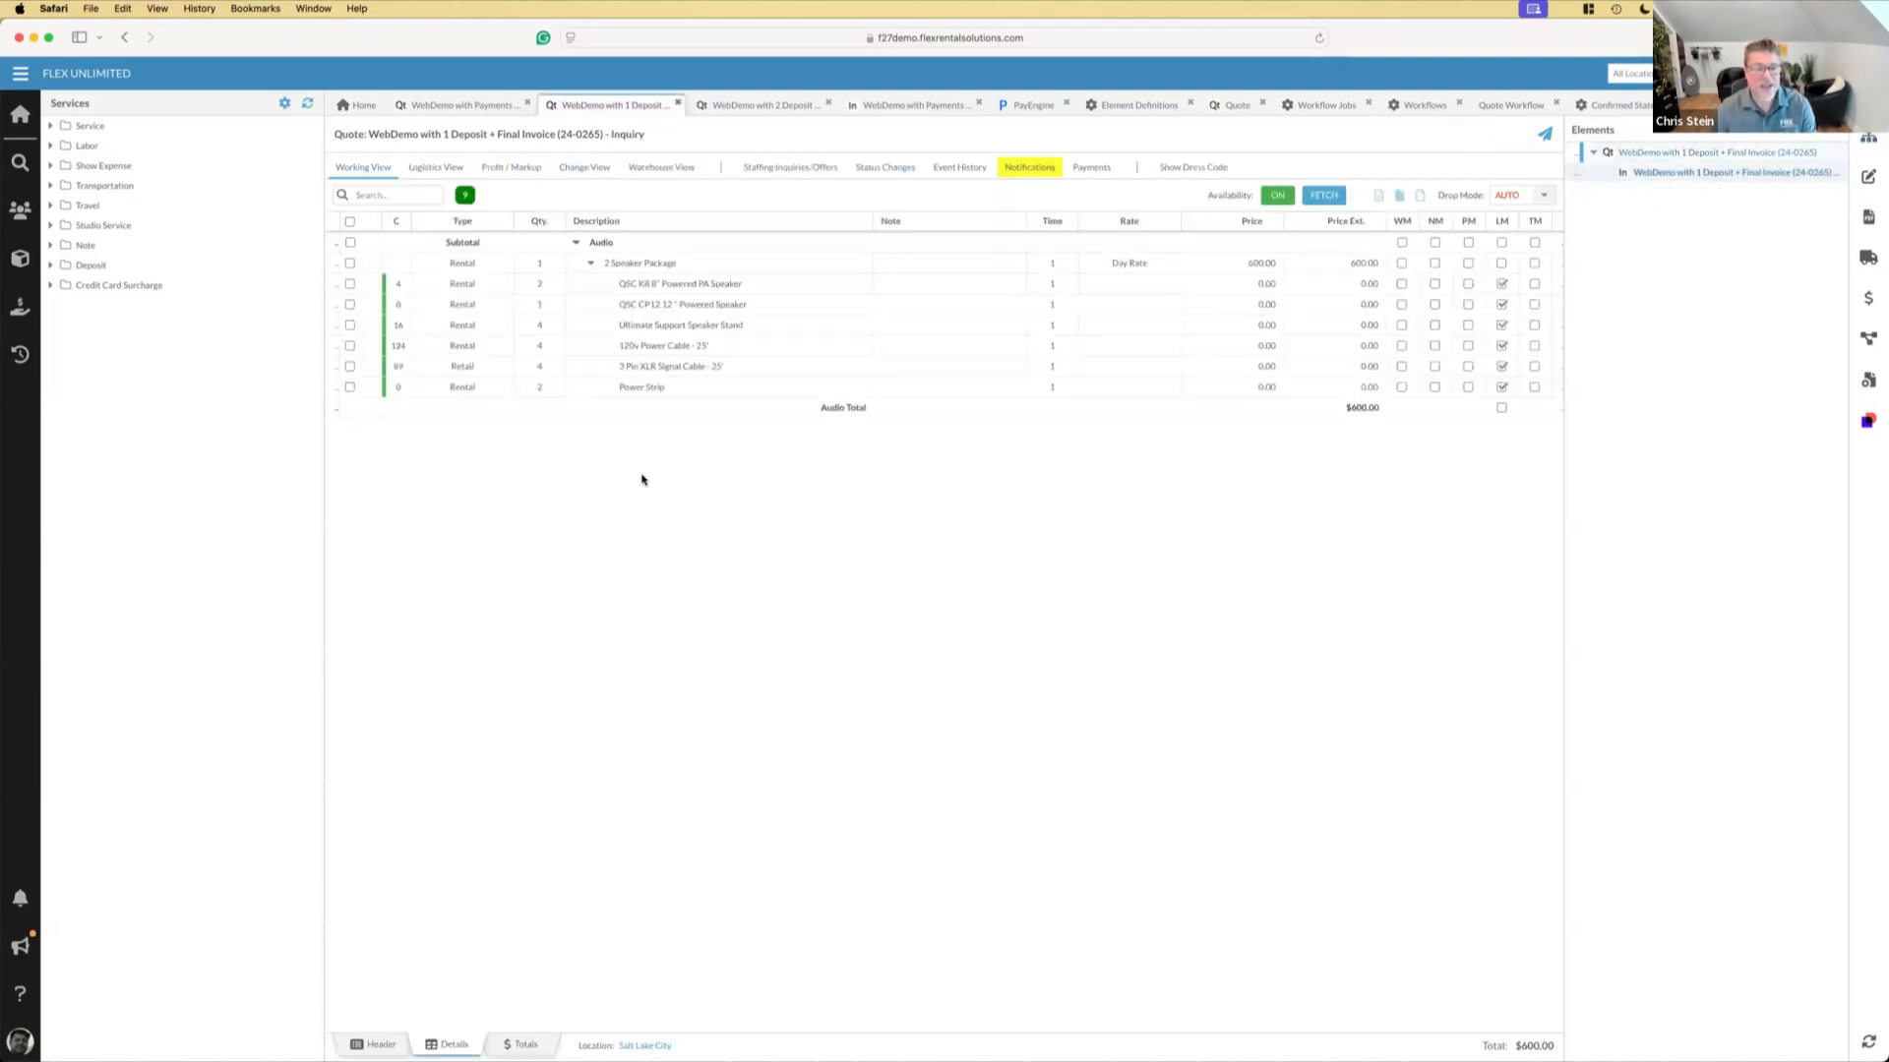
click(50, 128)
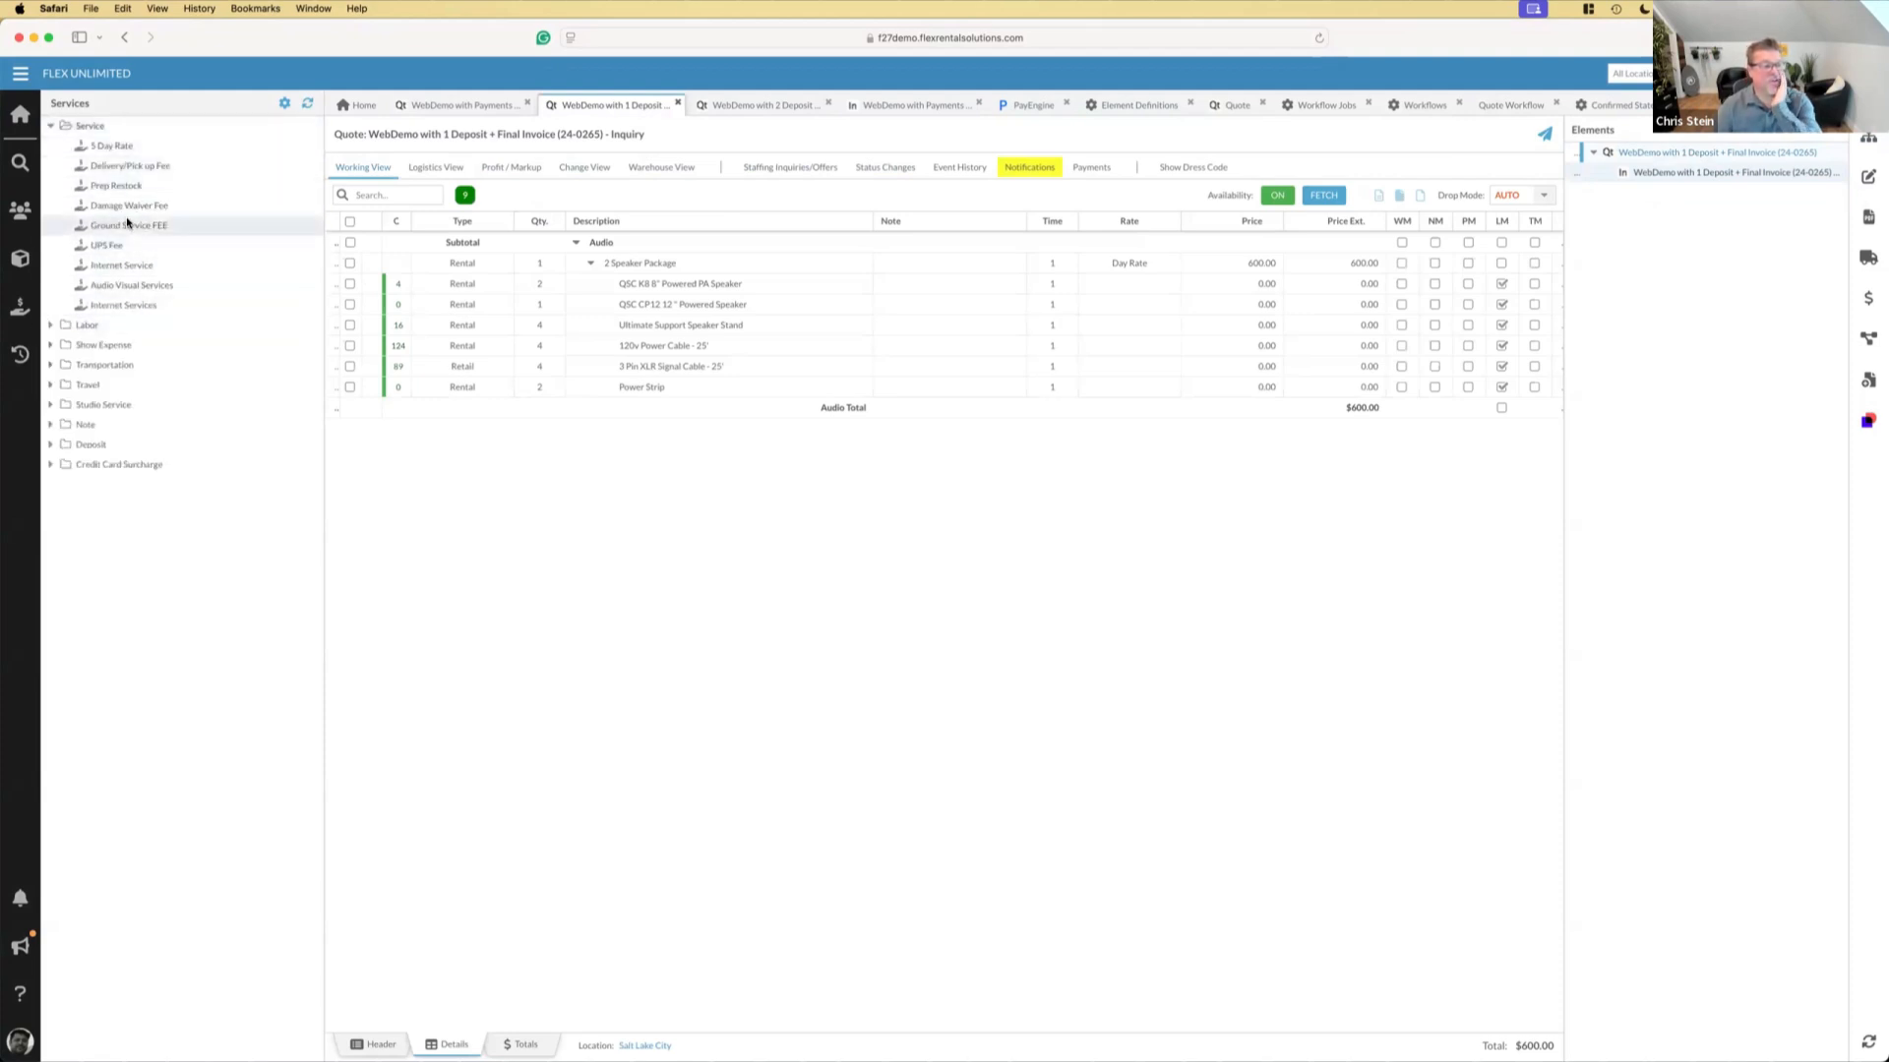
drag(121, 172, 599, 515)
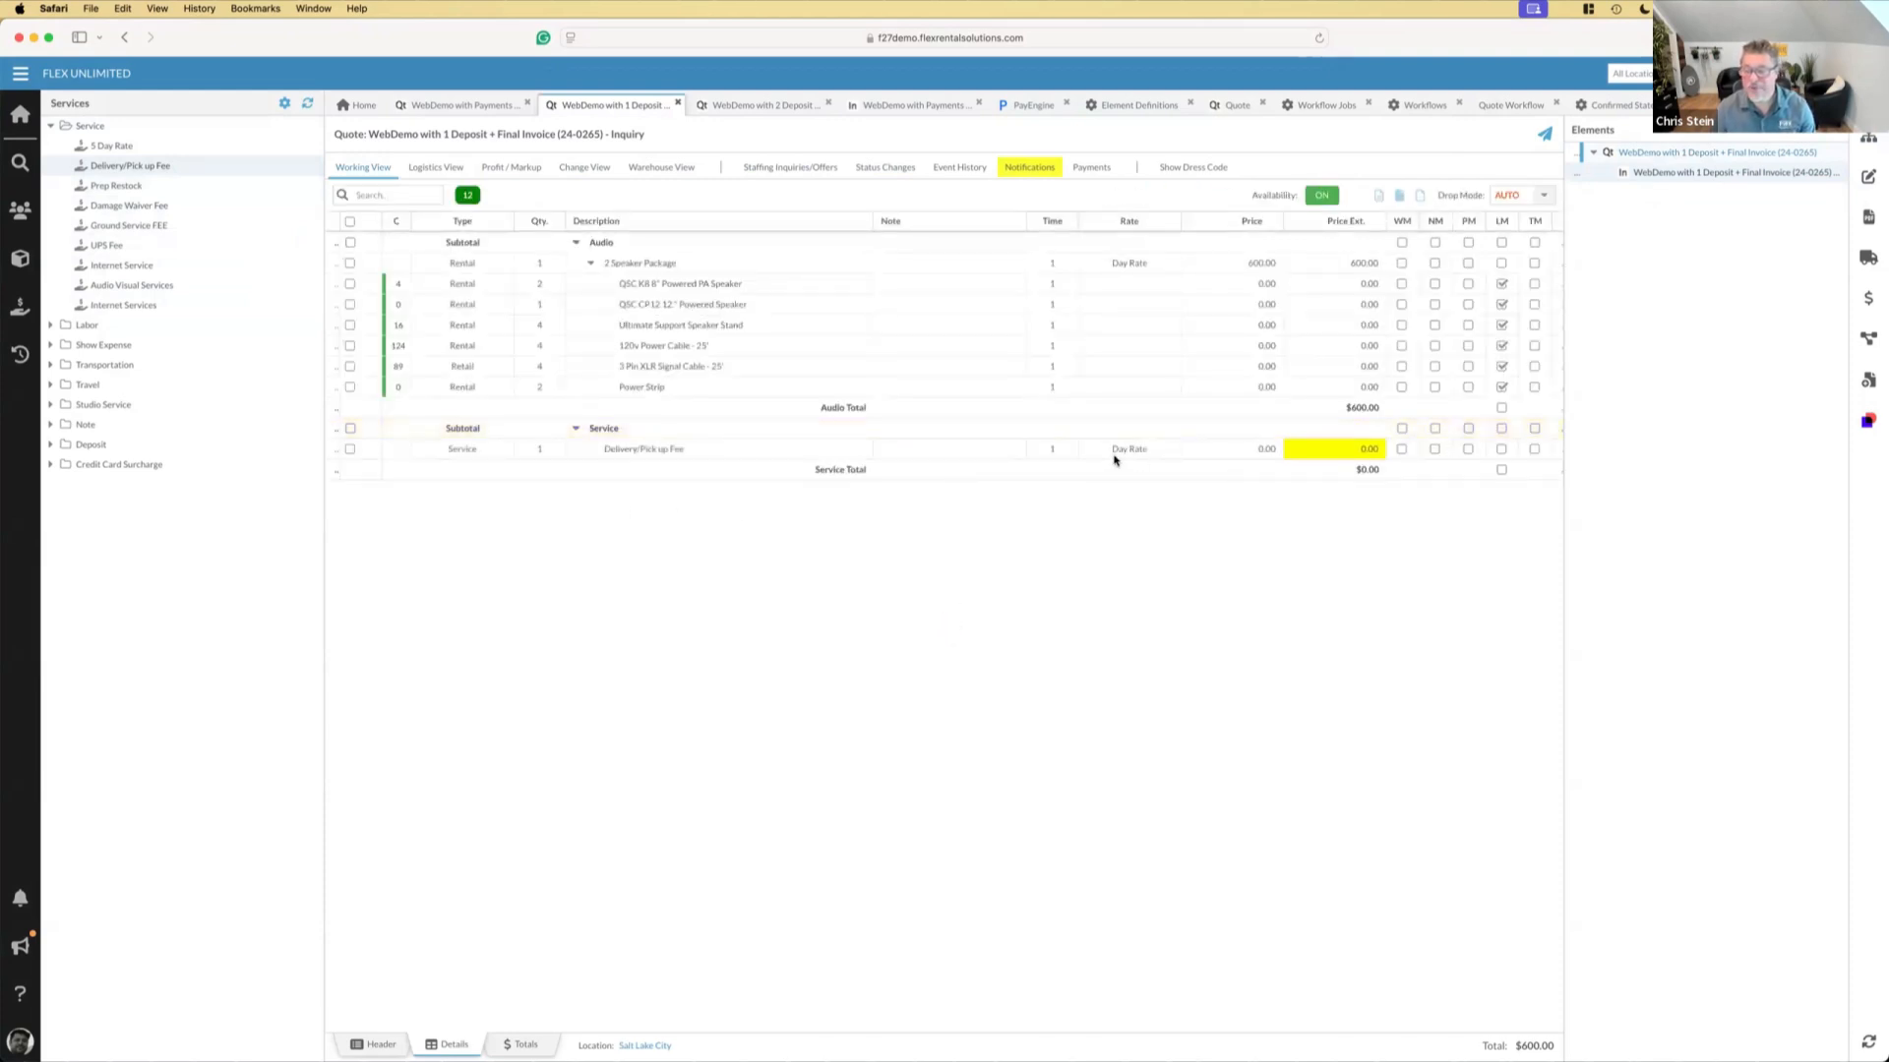
click(1117, 451)
click(1112, 507)
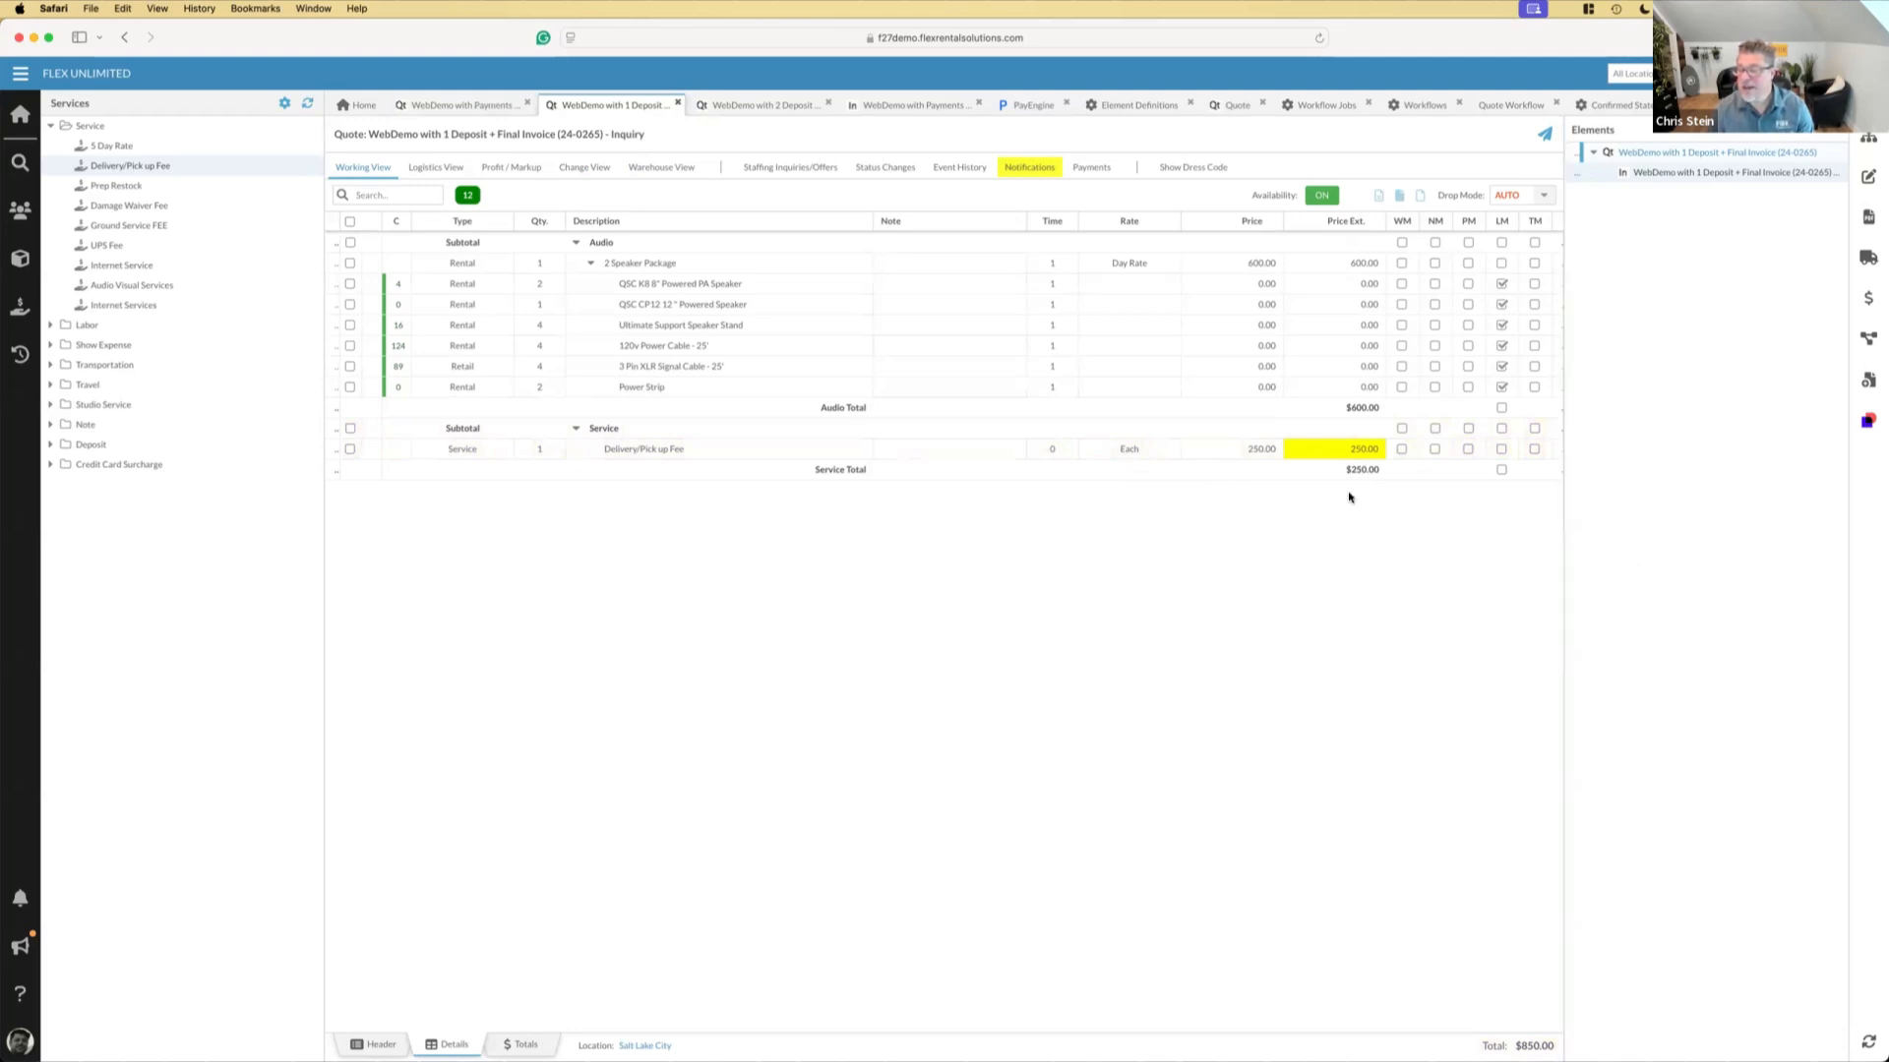
Set the 1 Deposit + Final Invoice quote to confirmed without notification recipients and generate its final balance invoice
click(1868, 338)
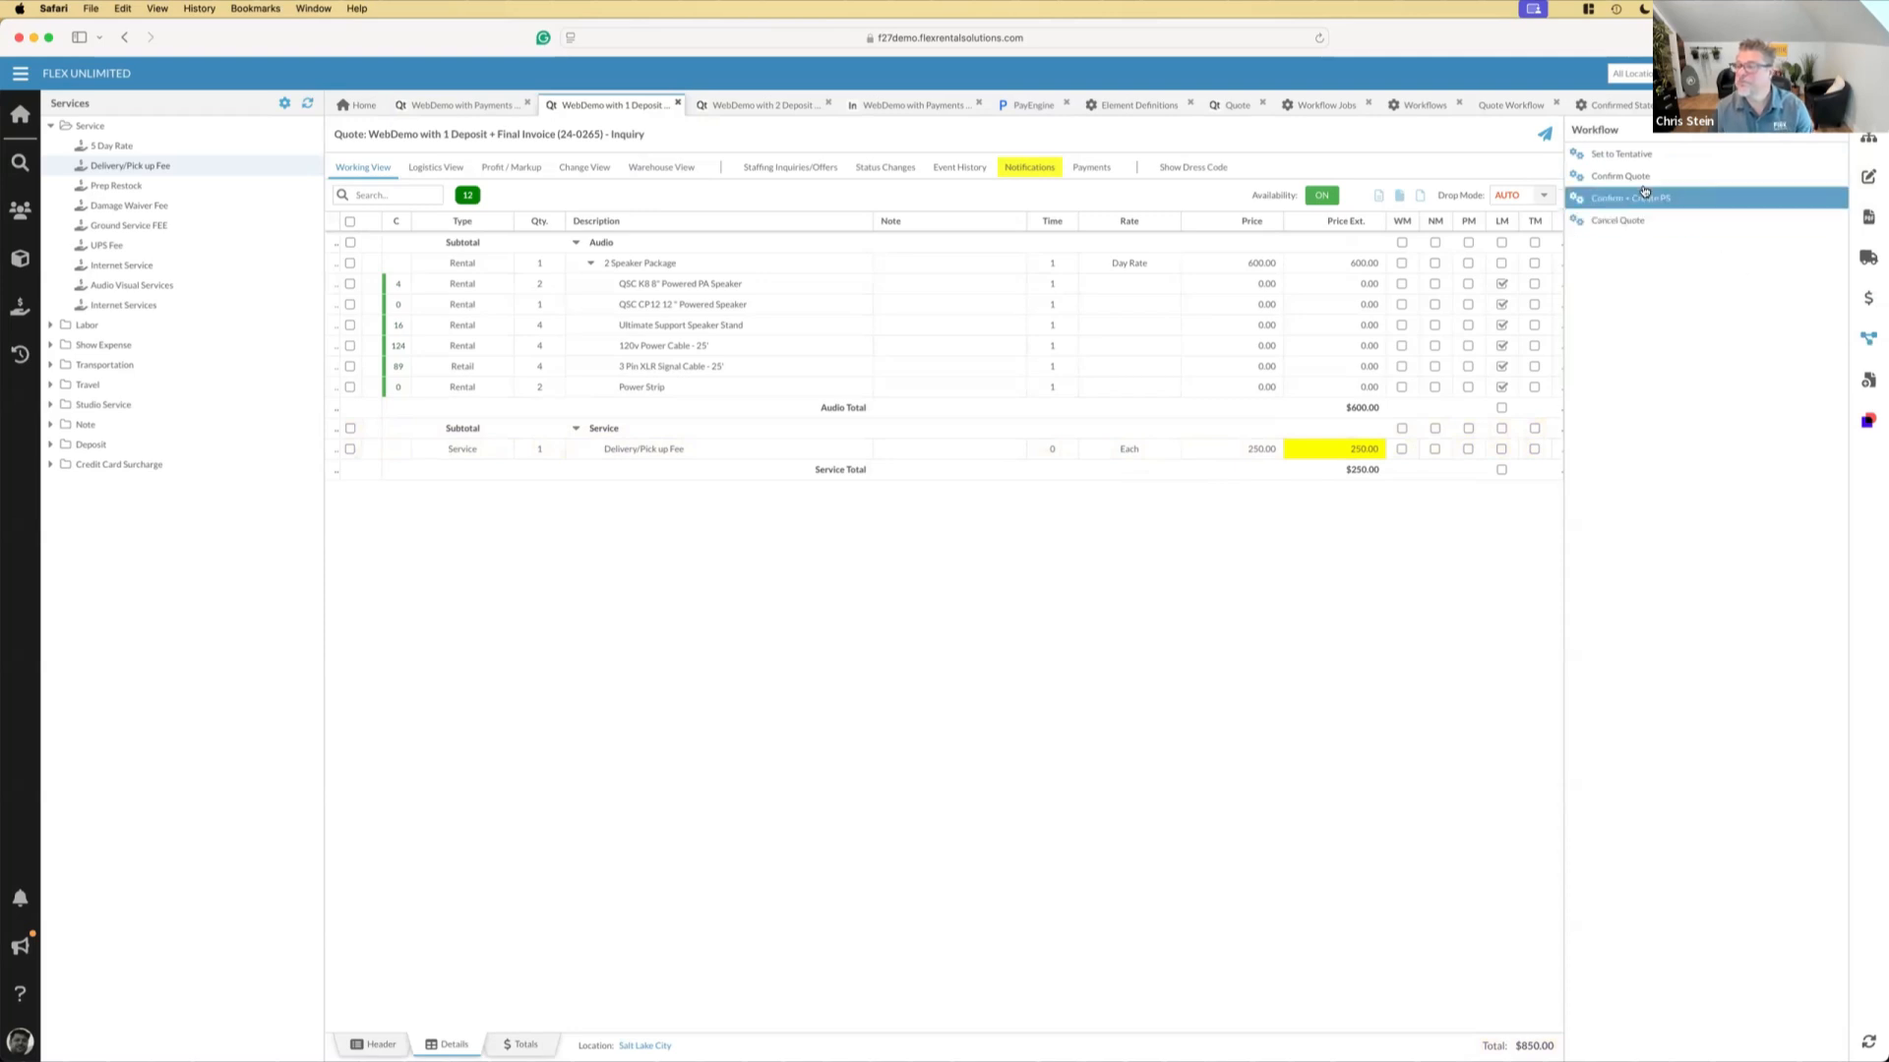
click(1630, 178)
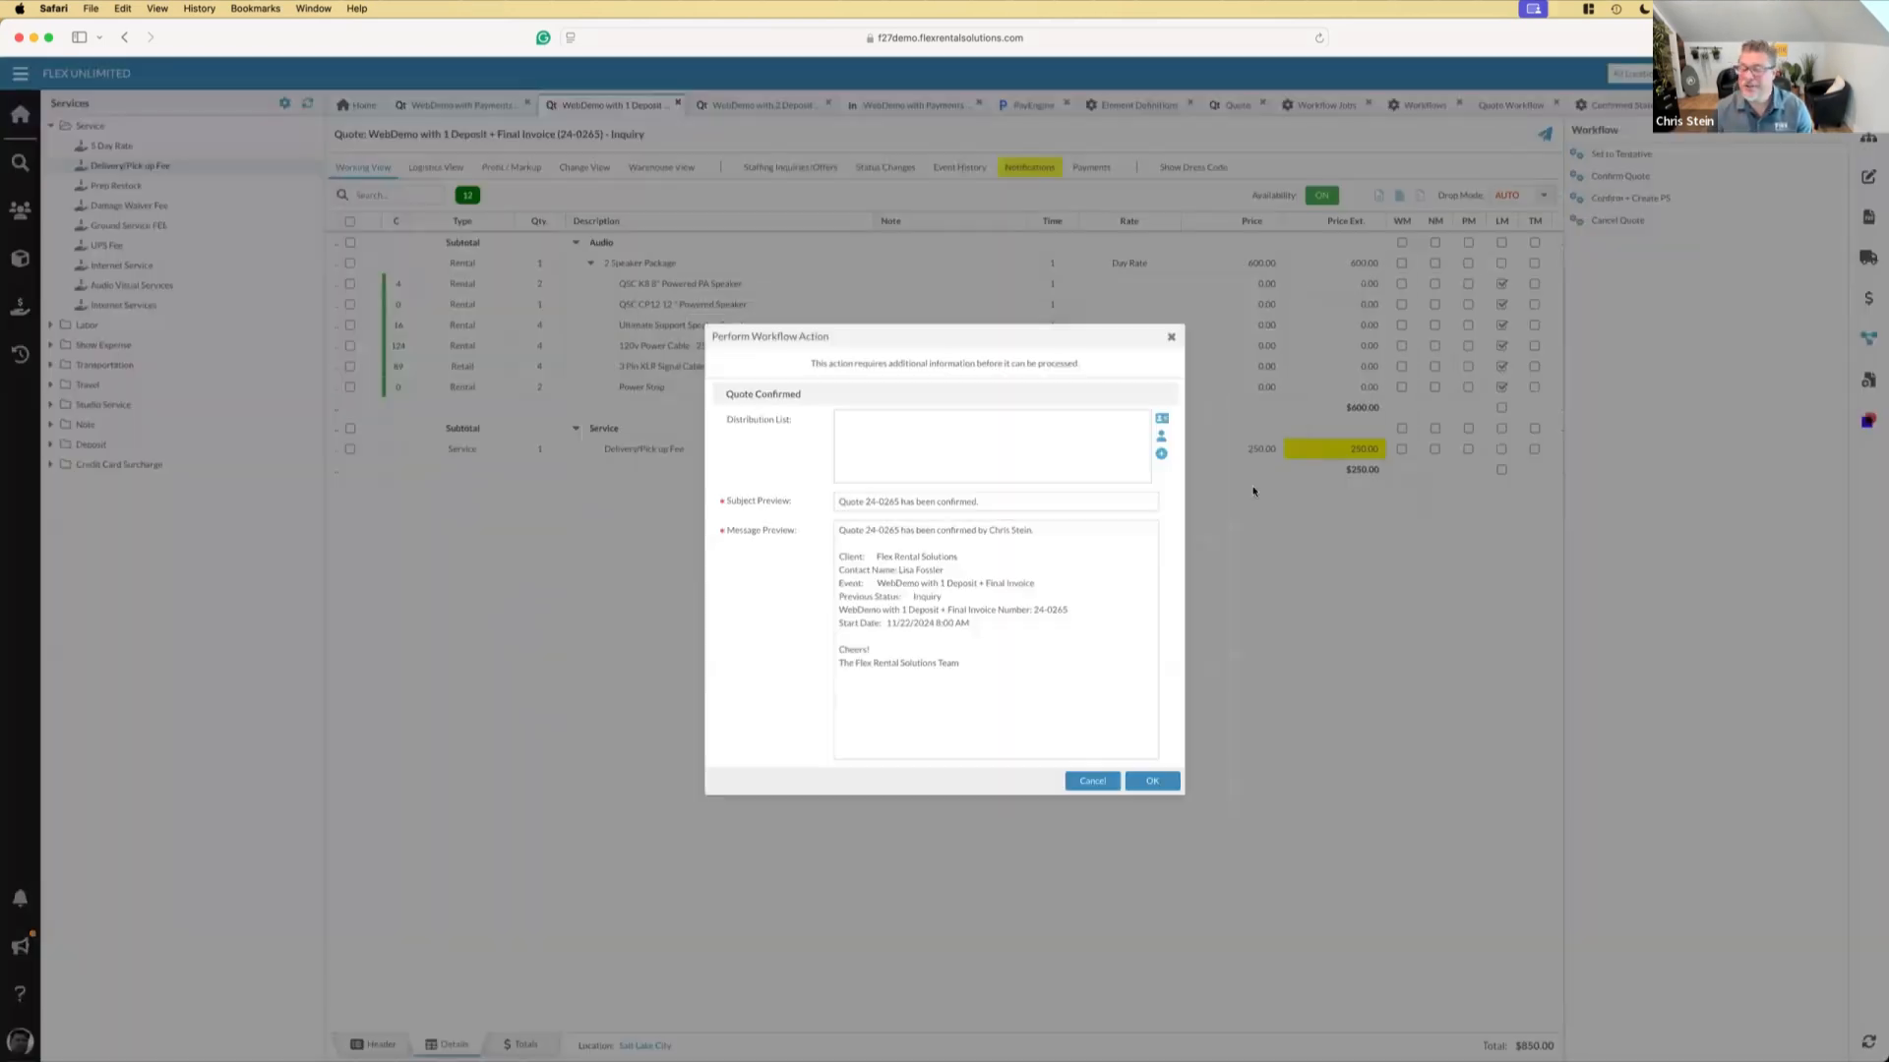
click(1149, 784)
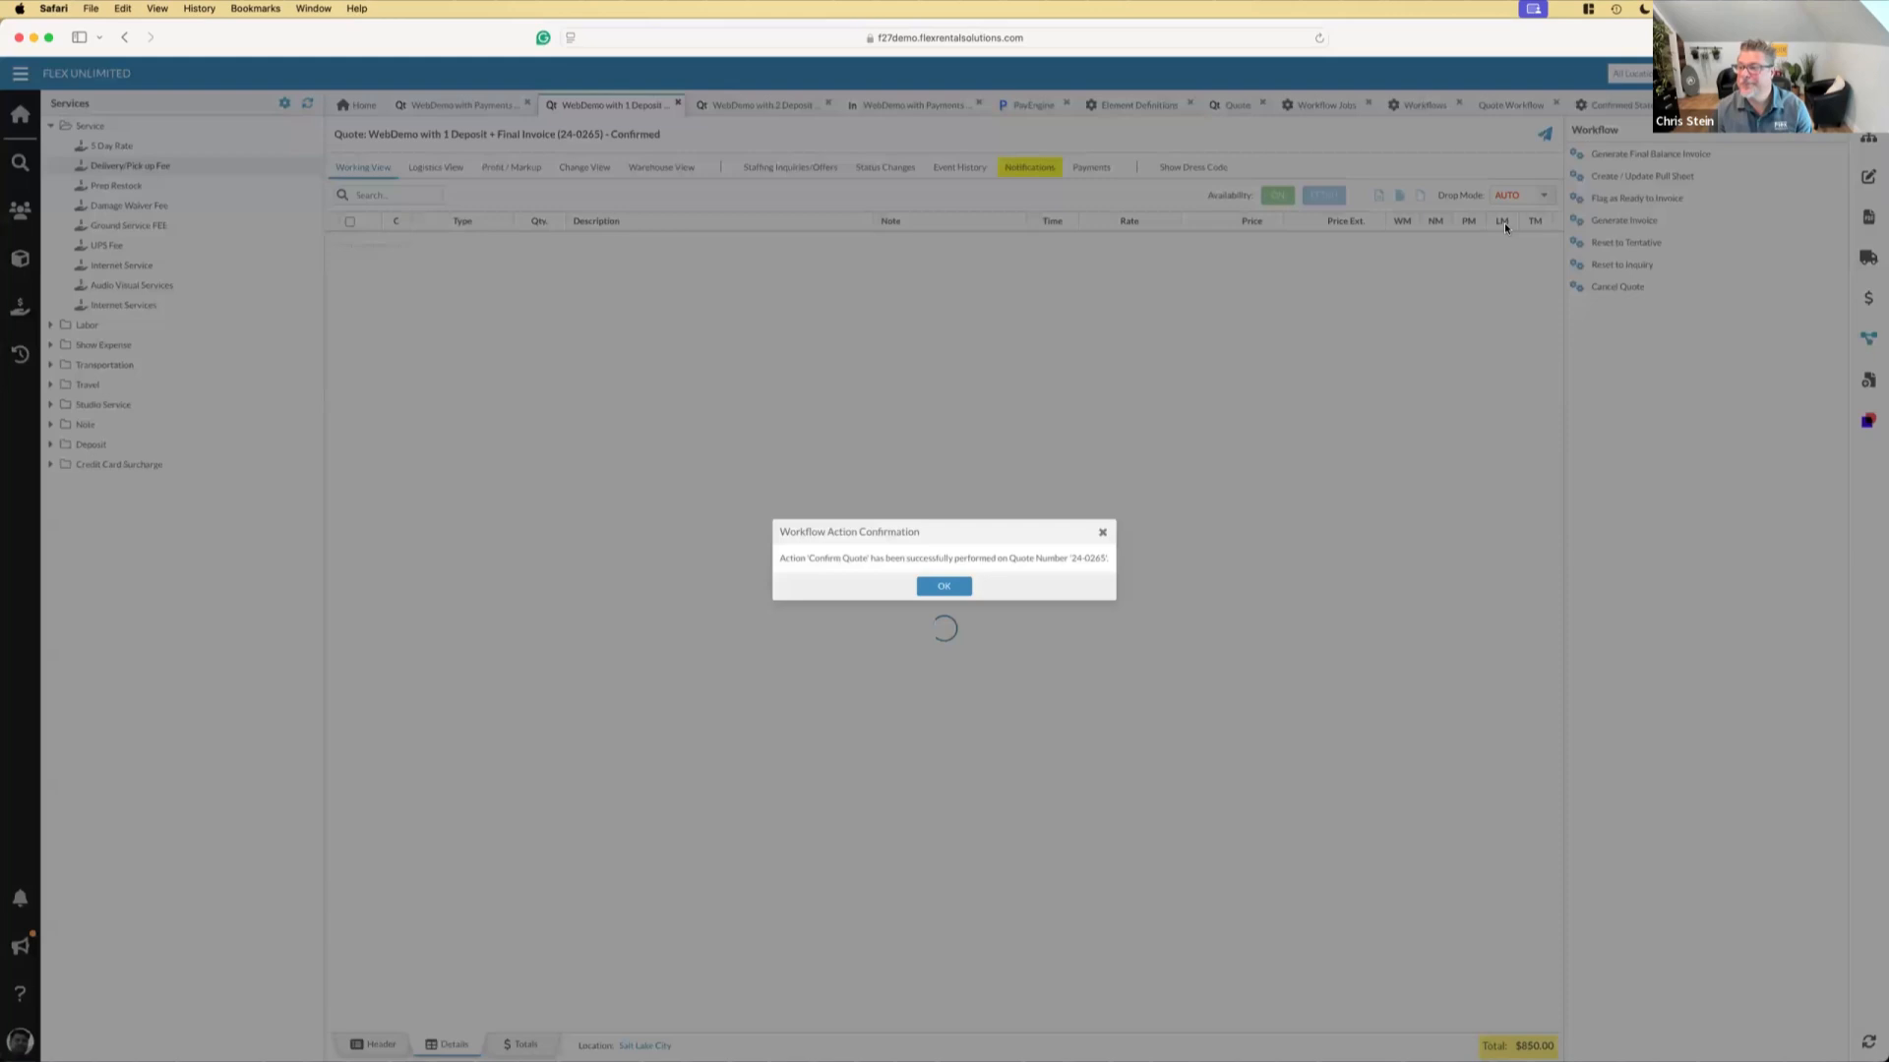
click(943, 587)
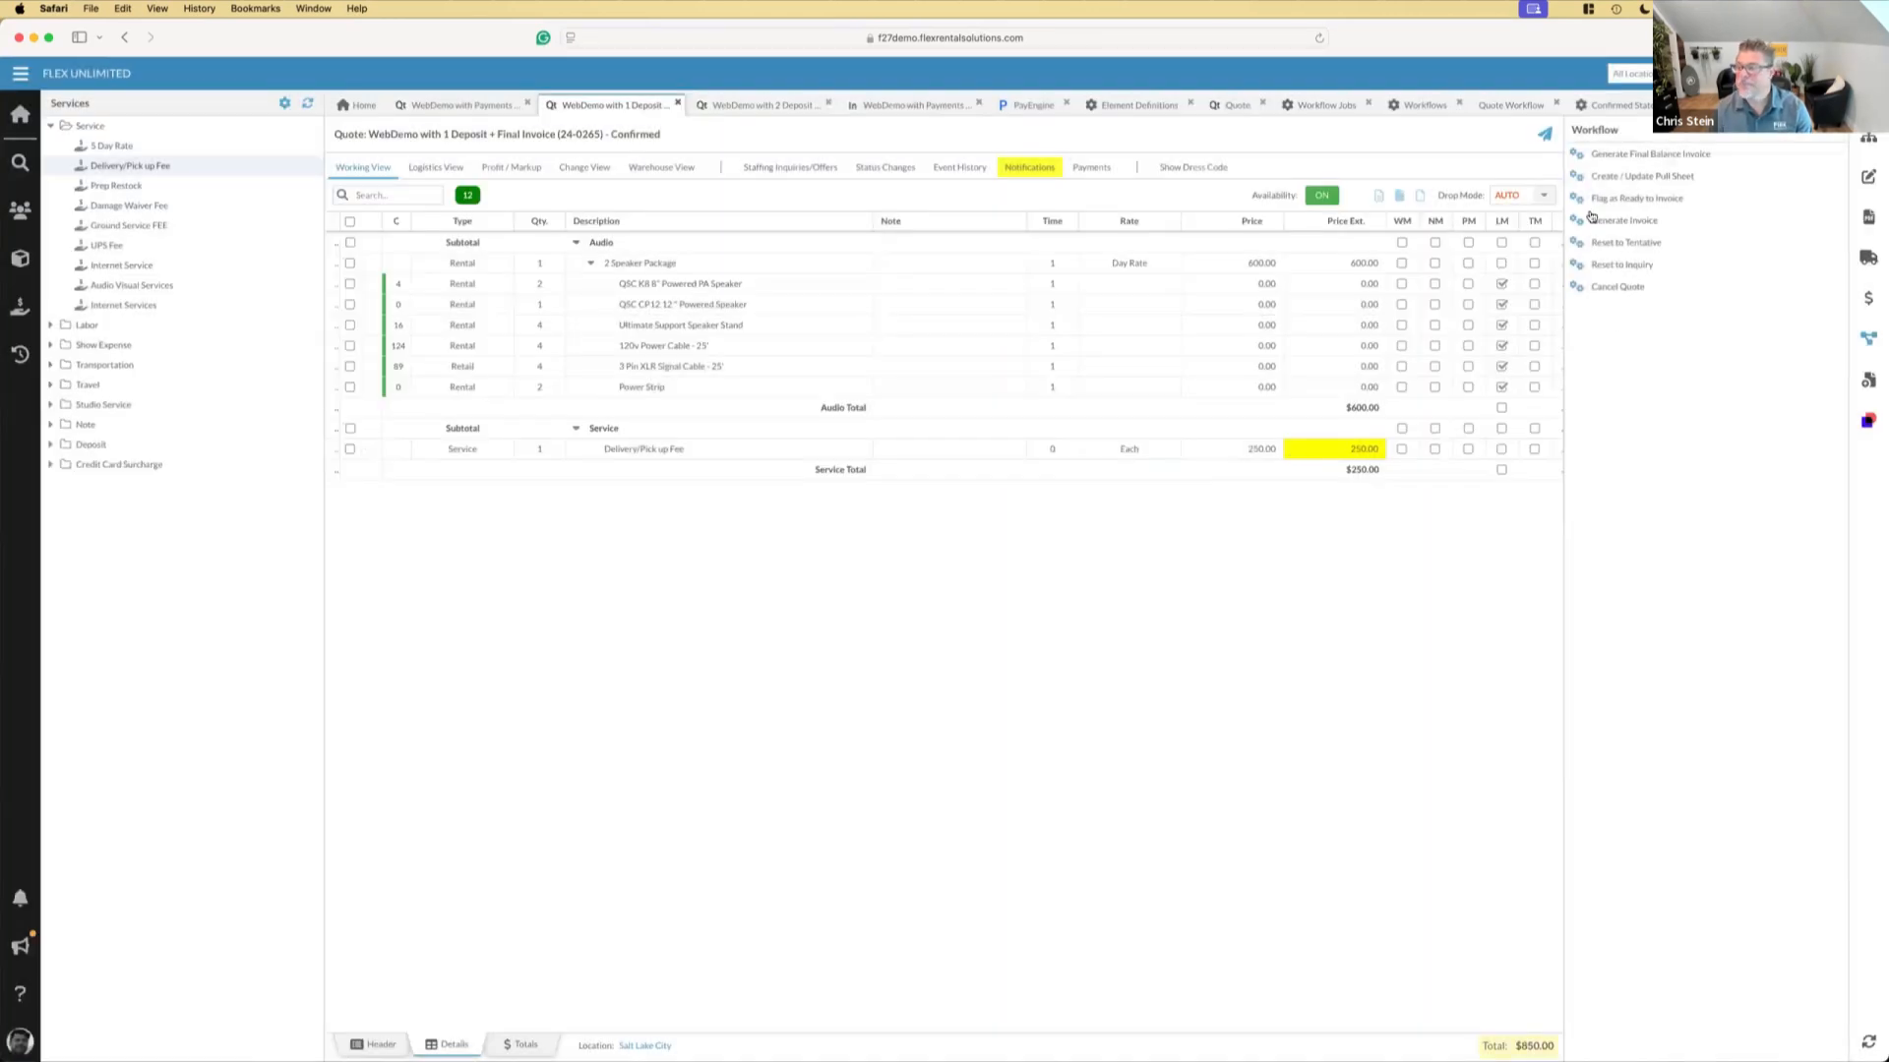
click(1620, 155)
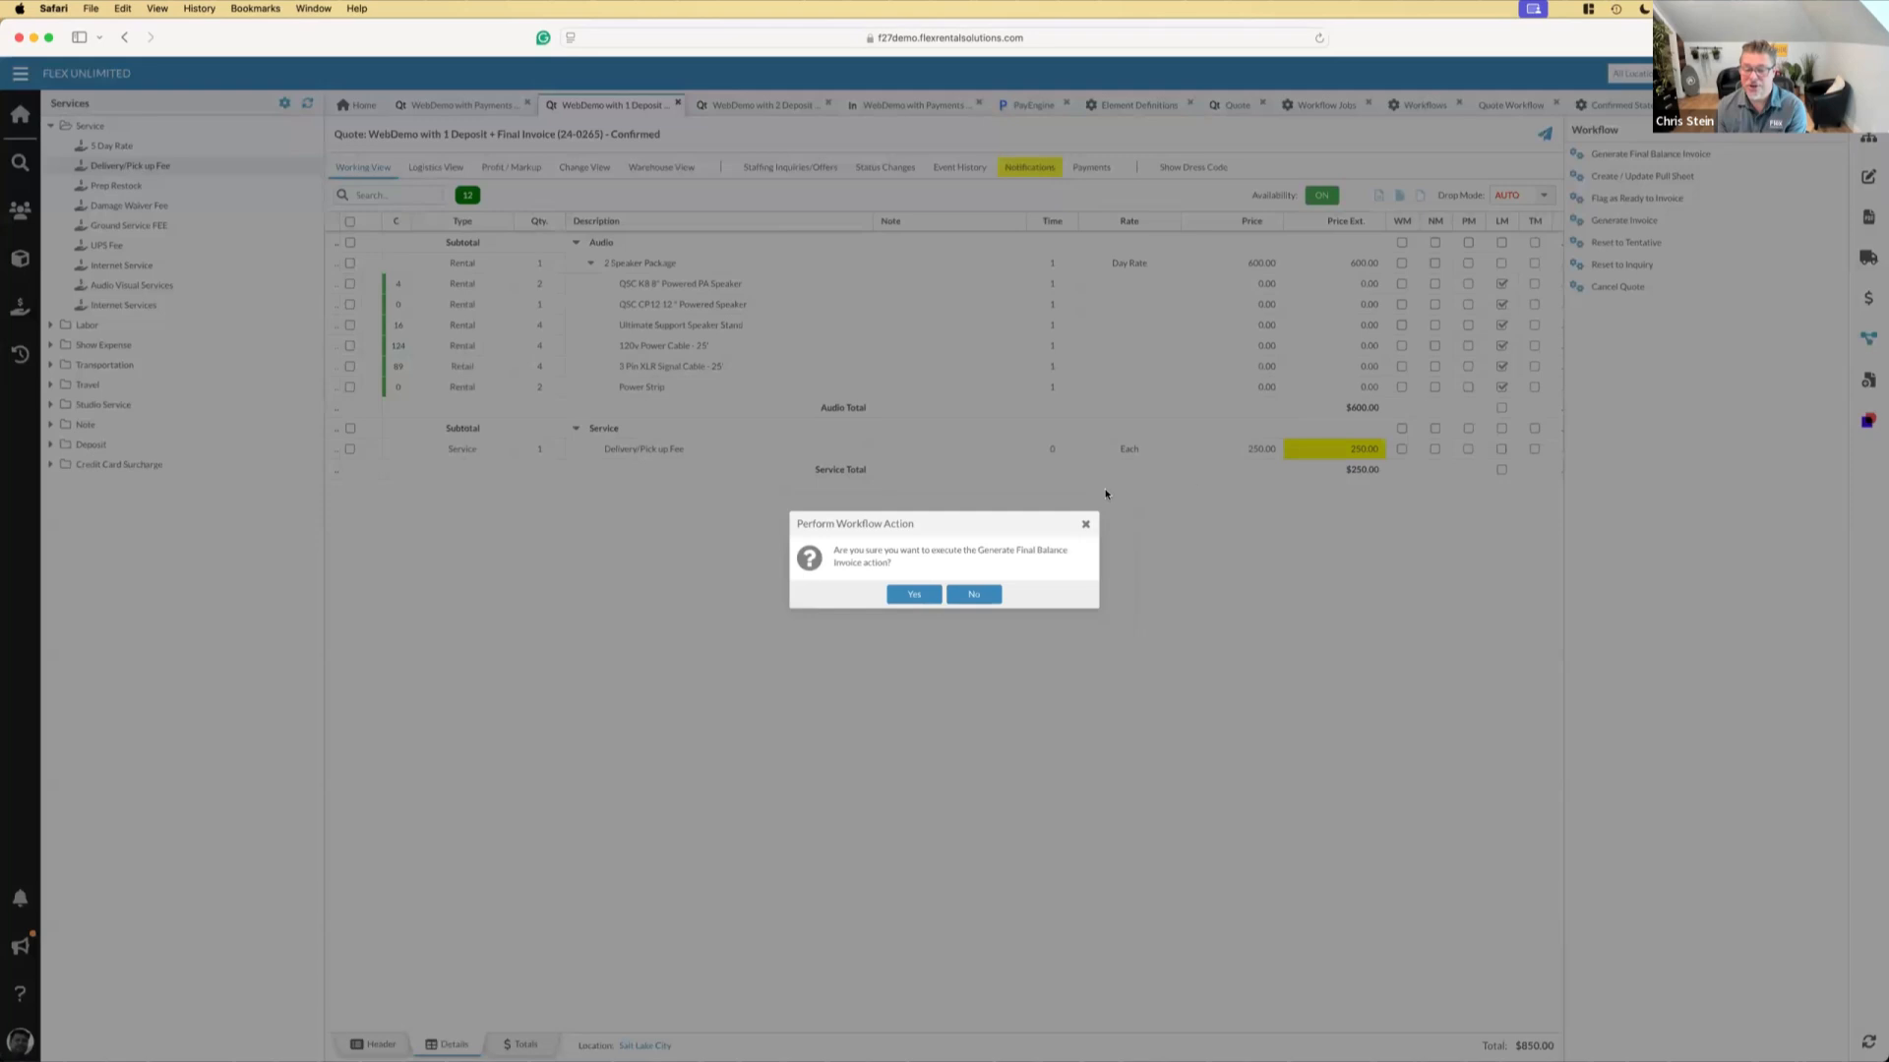
click(915, 594)
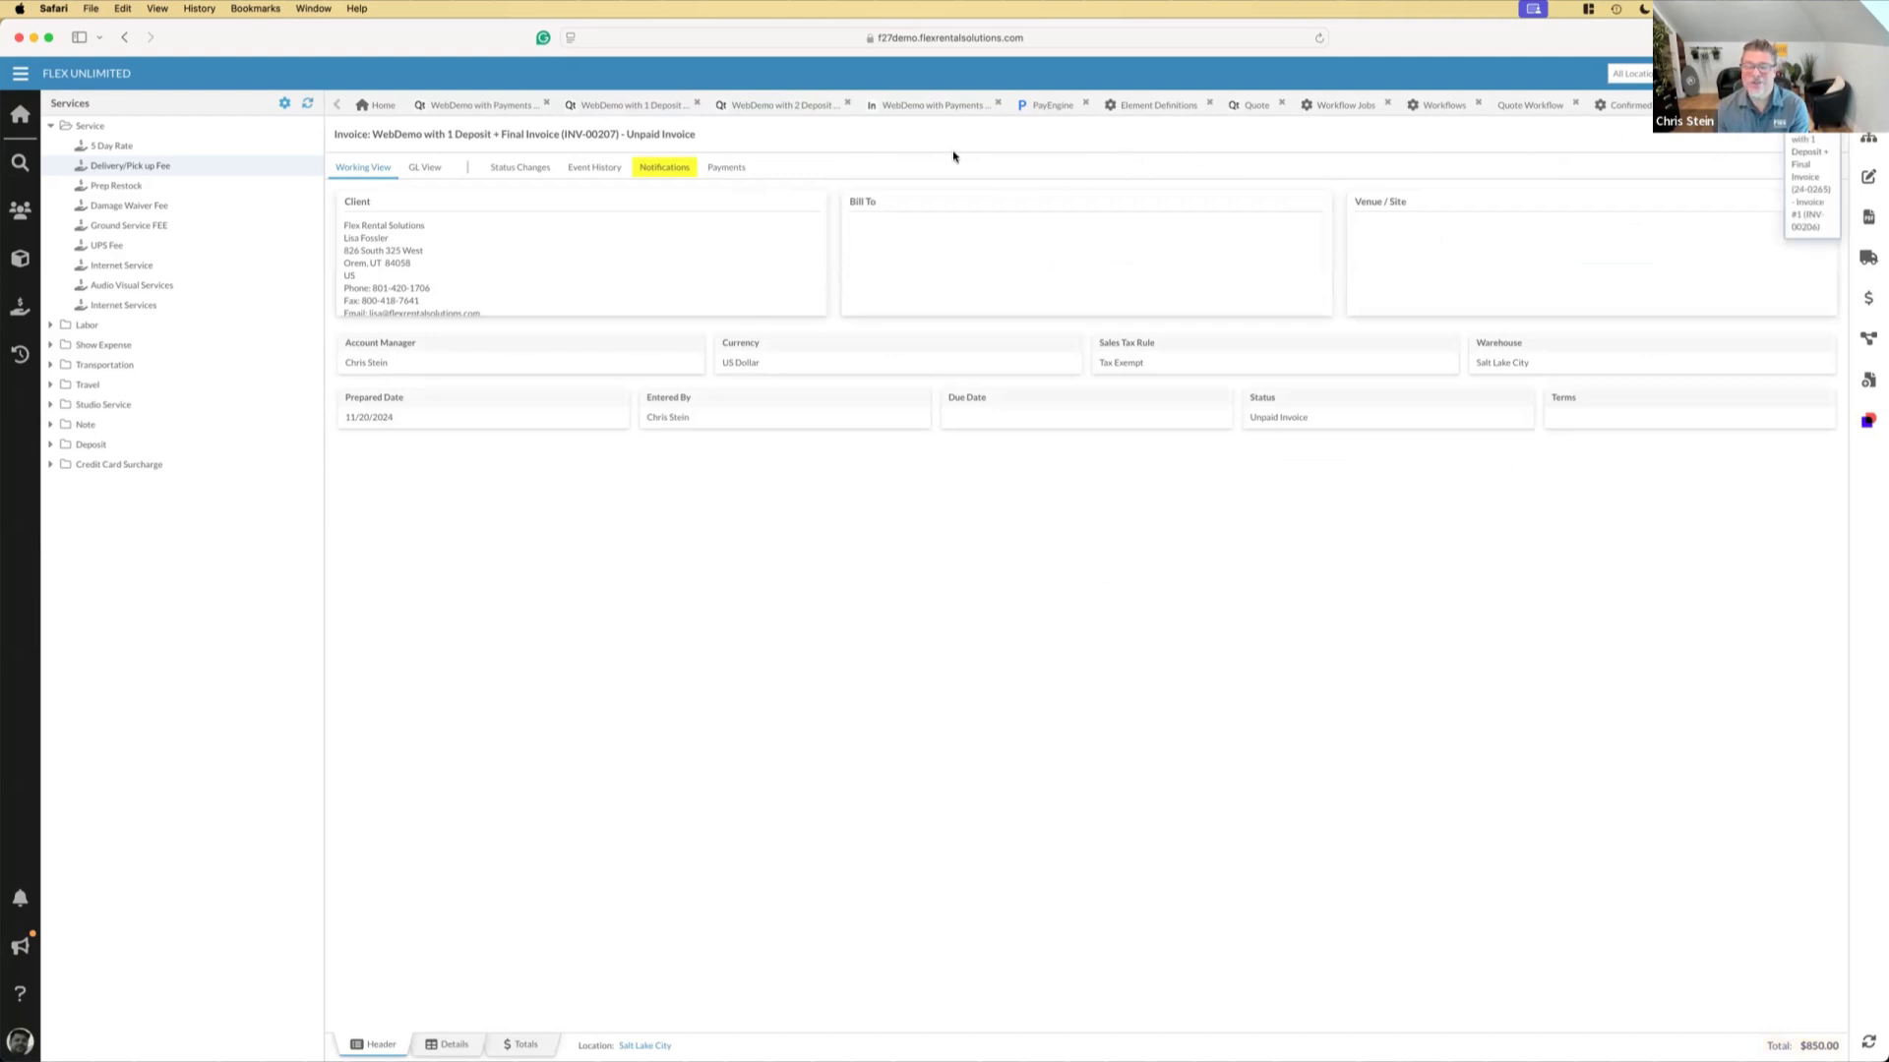
Close the 2-deposit quote, payments-only invoice, Element Definitions, Quote and Workflow Jobs pages, and show the final invoice's line items
click(845, 105)
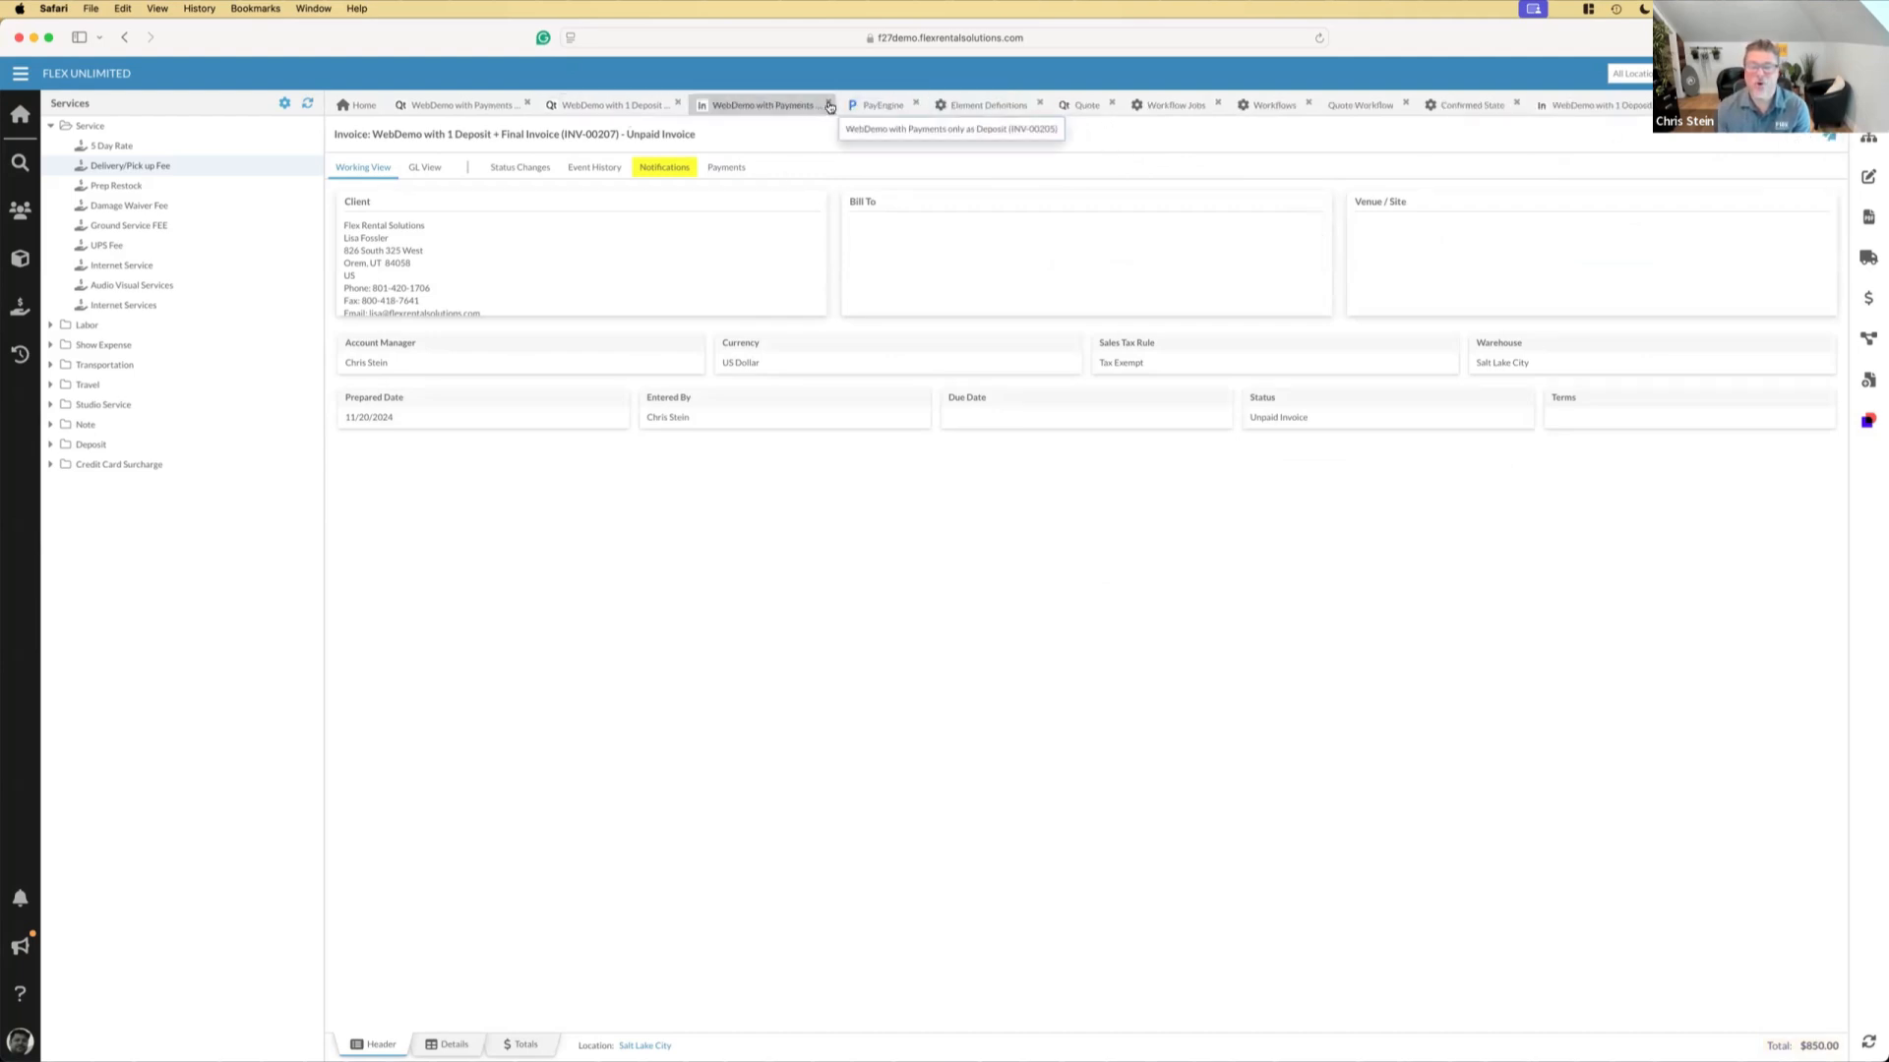
click(838, 105)
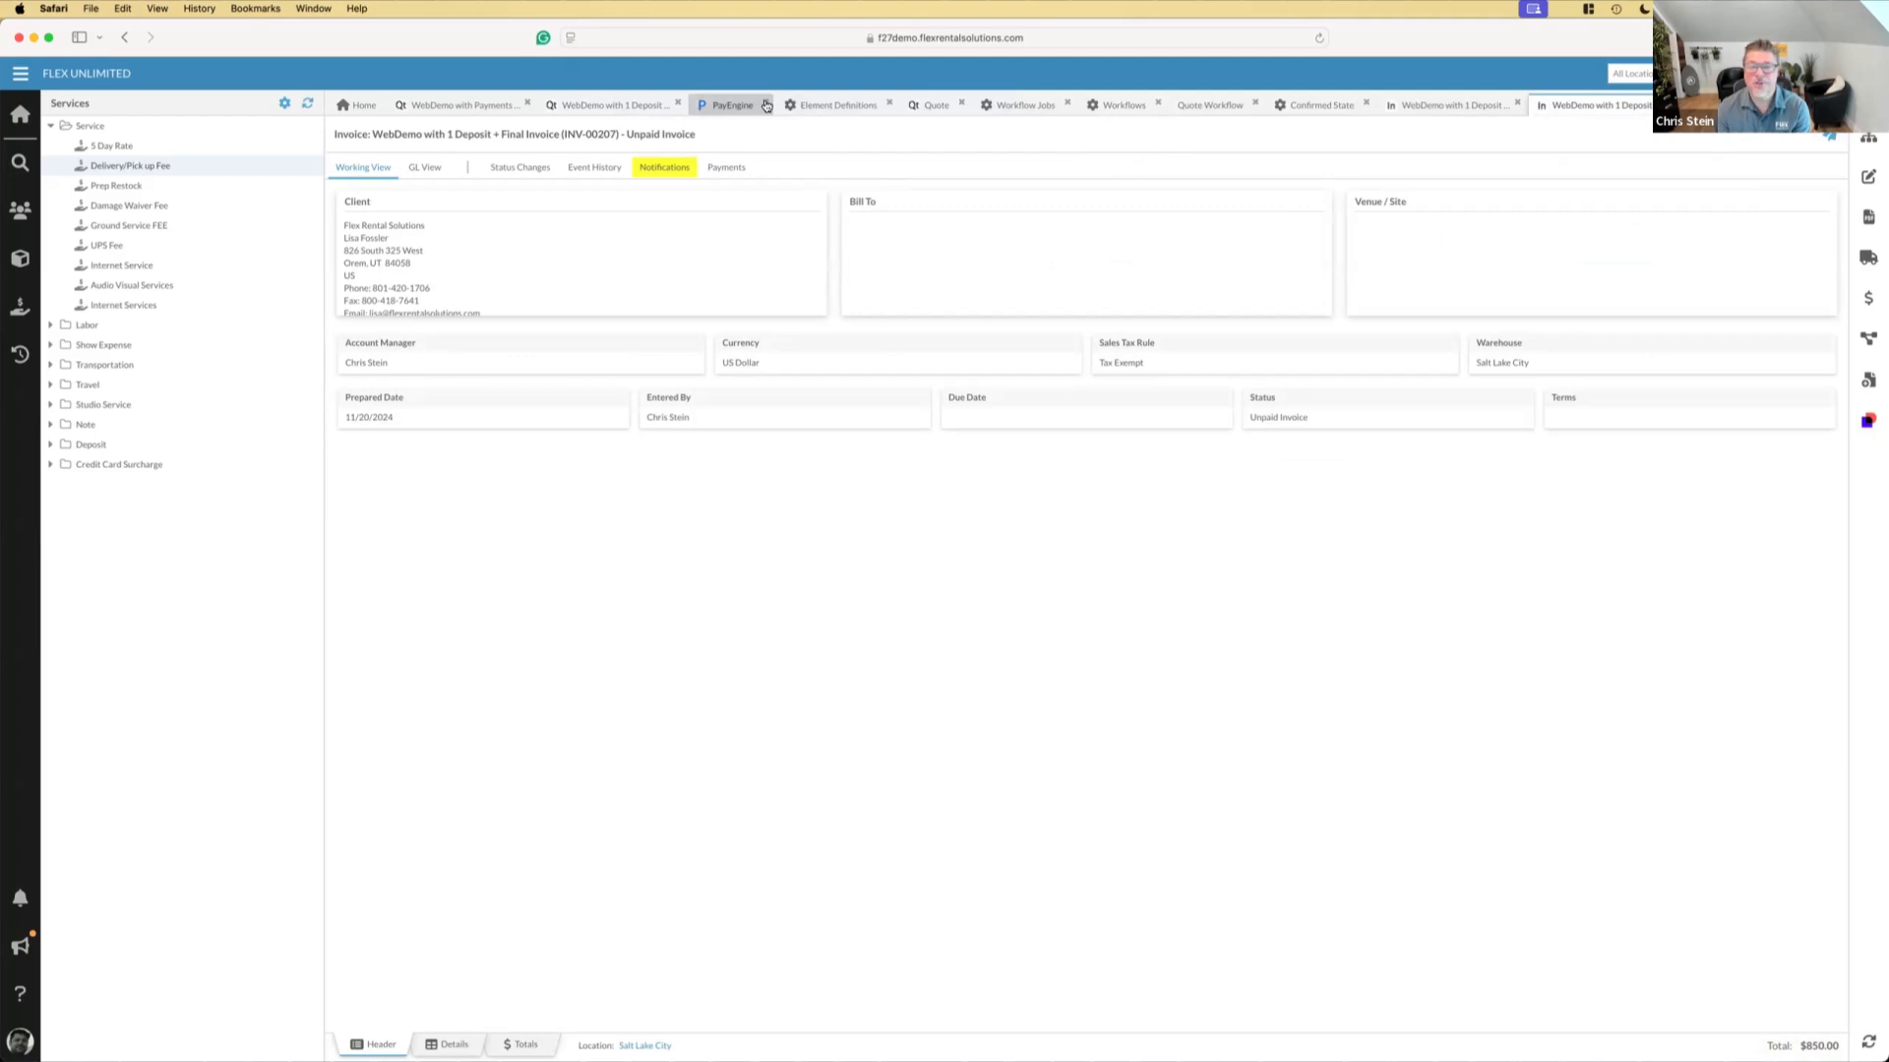
click(892, 104)
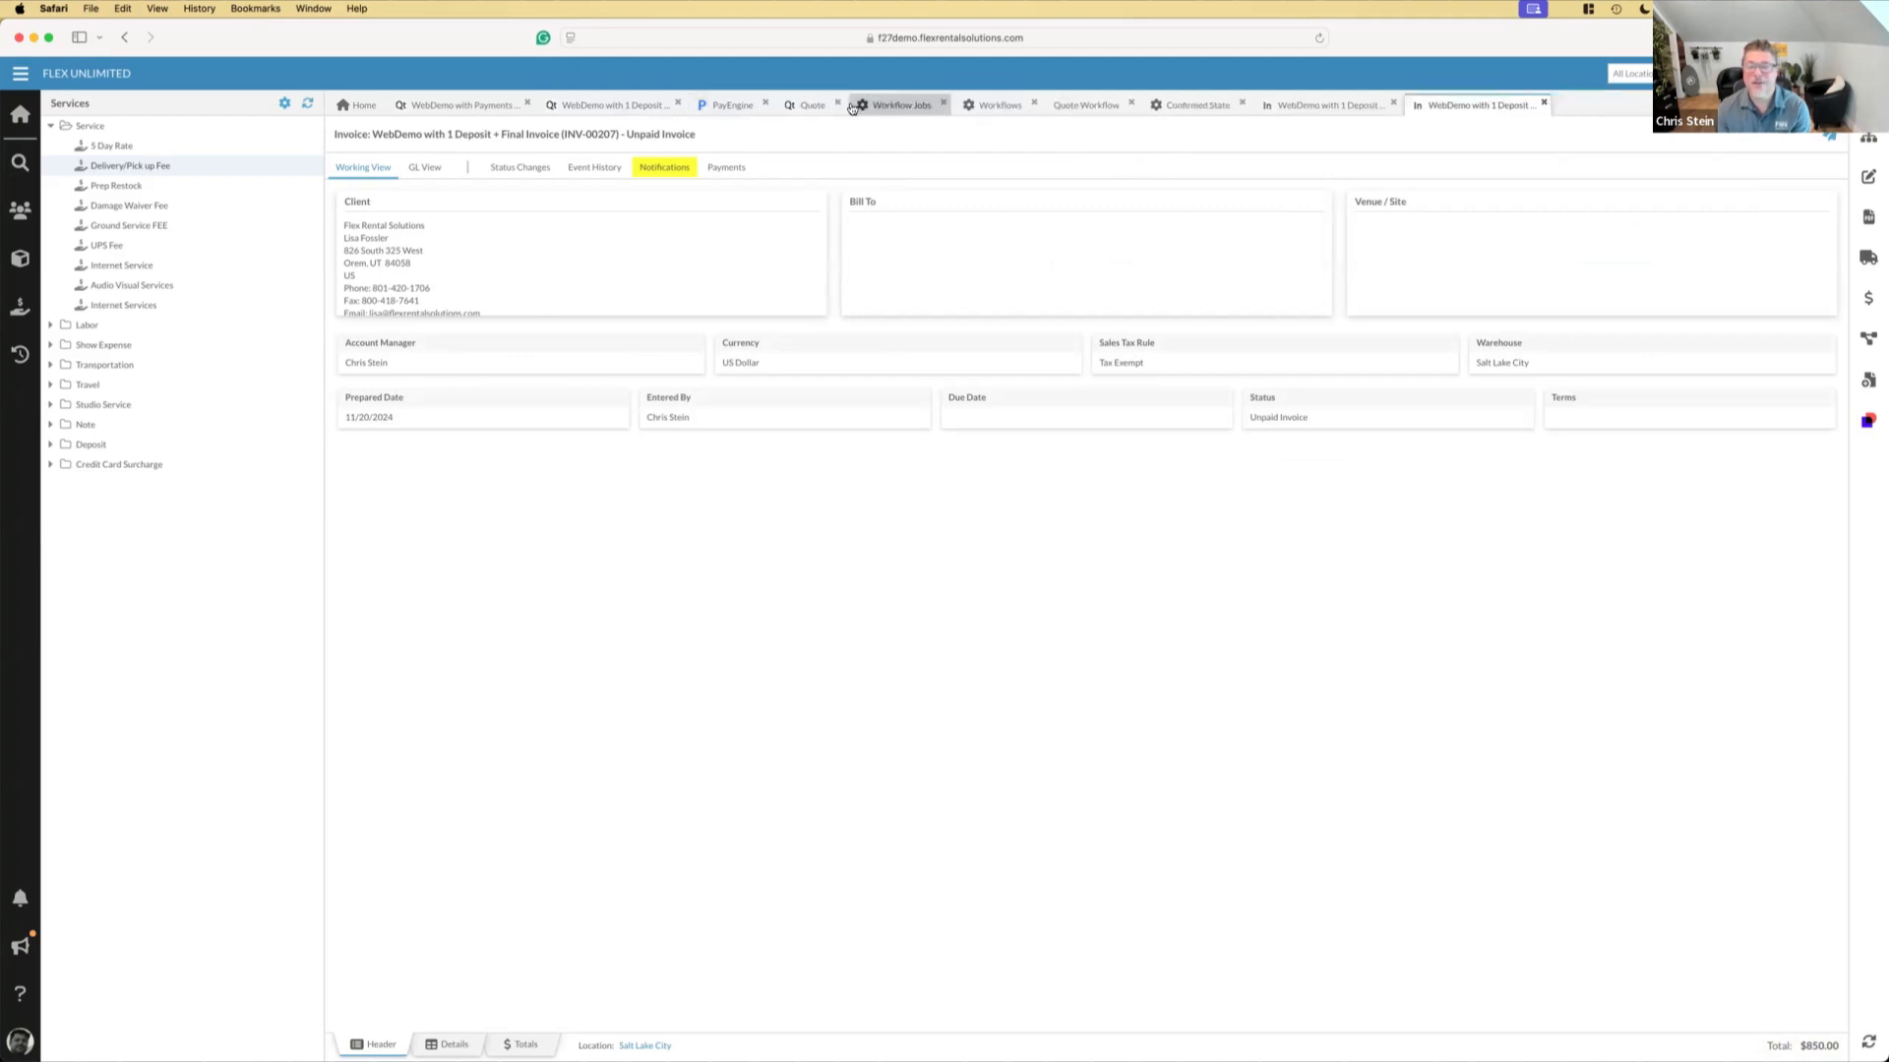
click(841, 105)
click(872, 104)
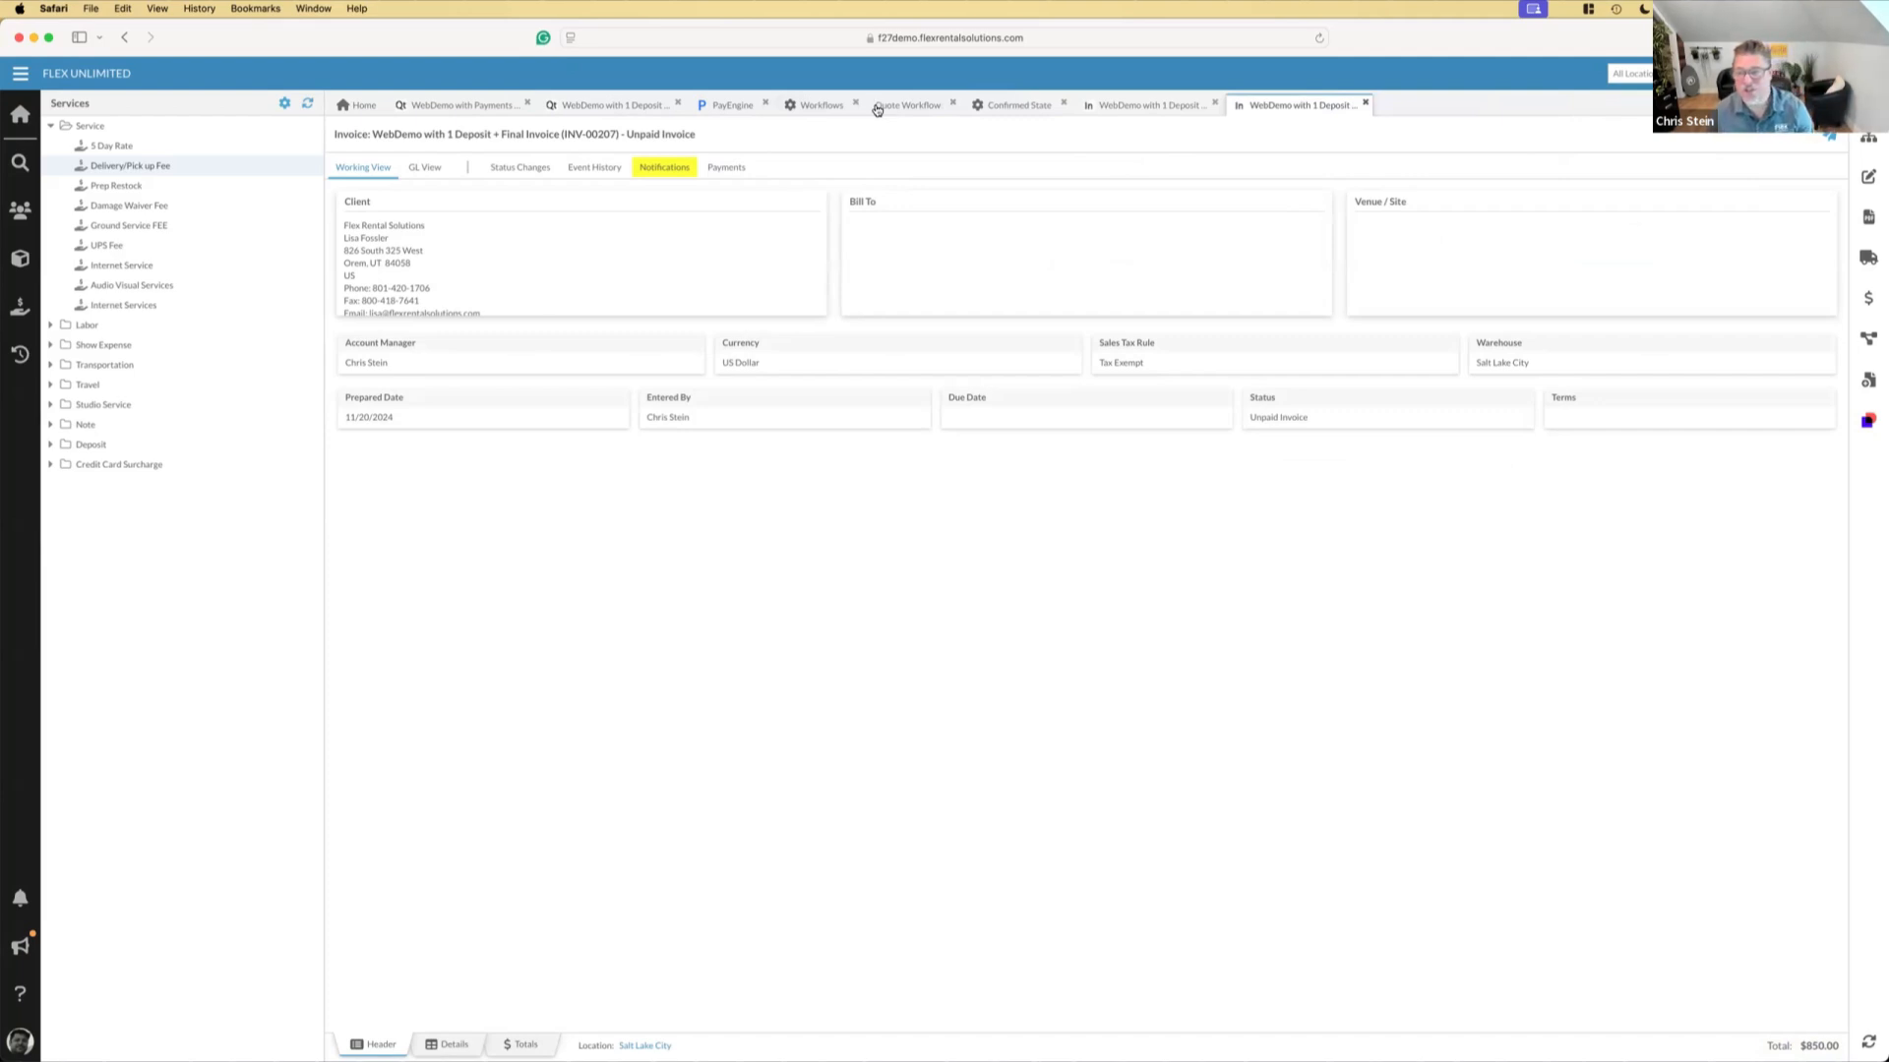
click(457, 1046)
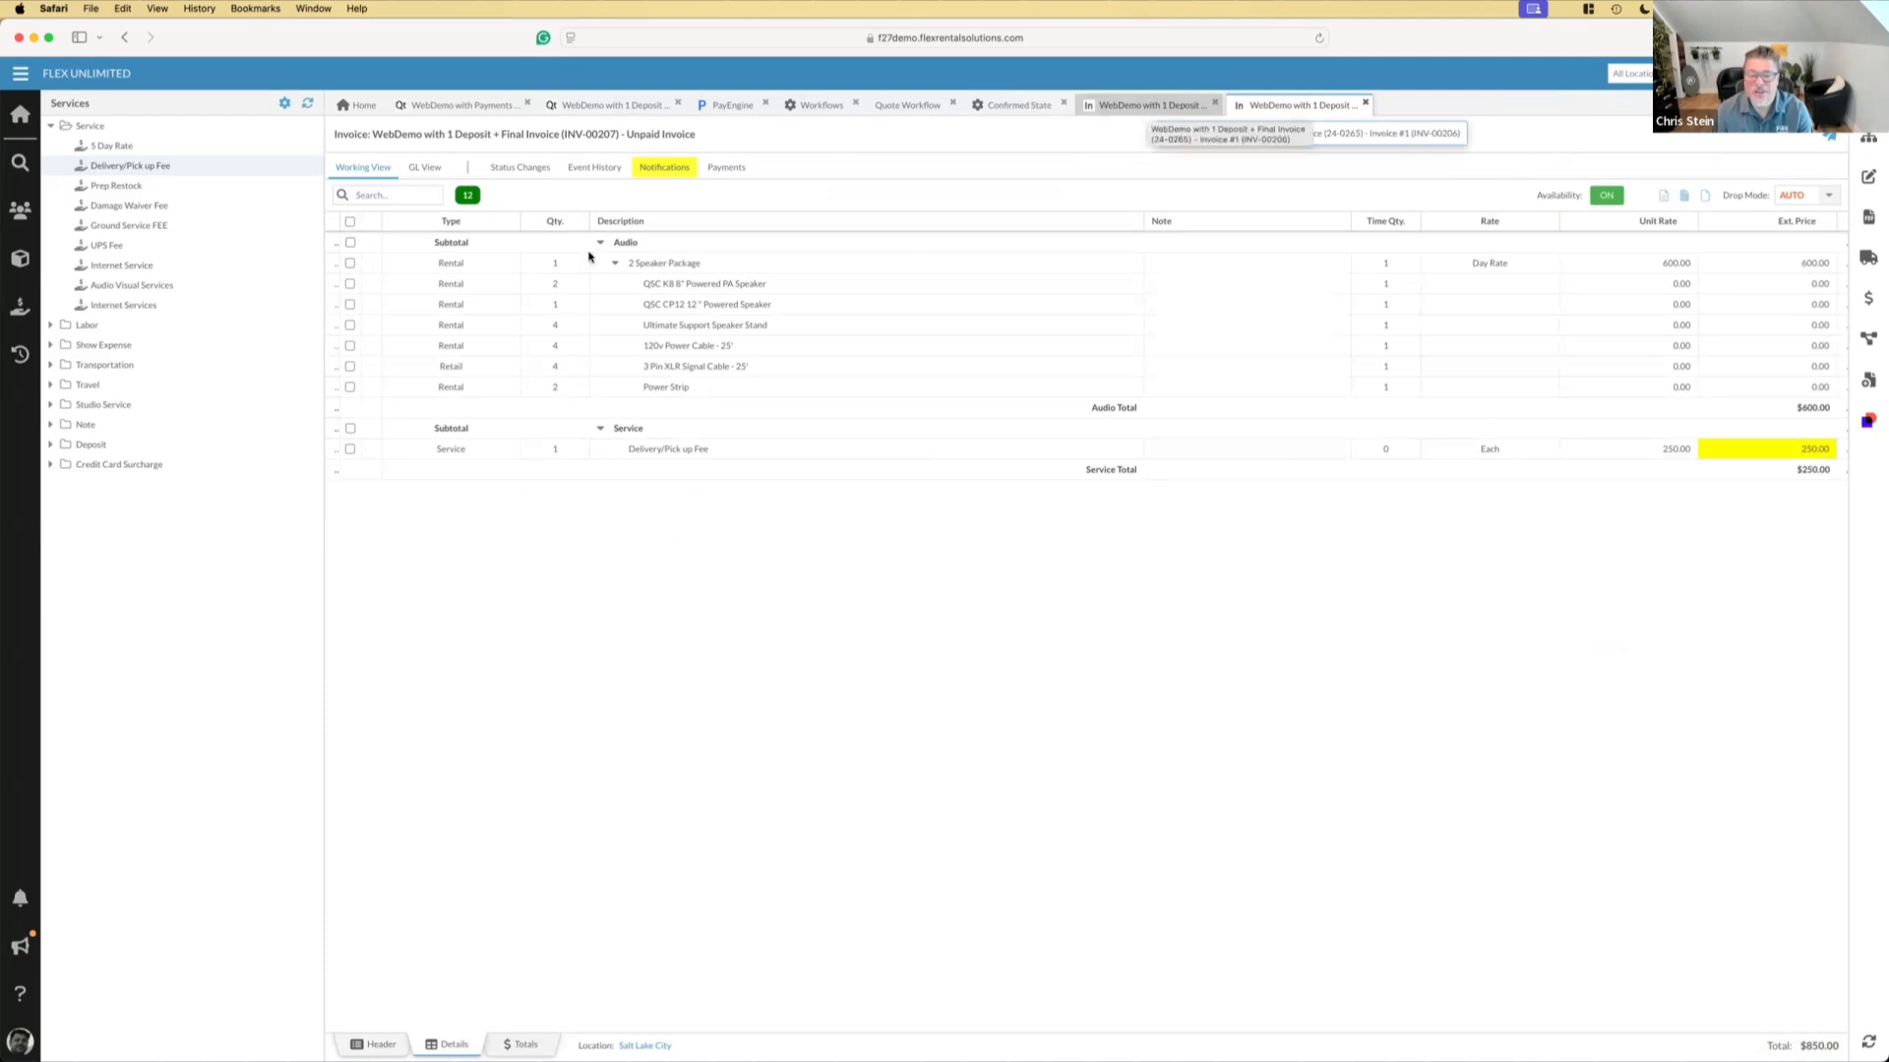
Open the paid deposit invoice from the related elements and copy its Deposit line item
click(1867, 143)
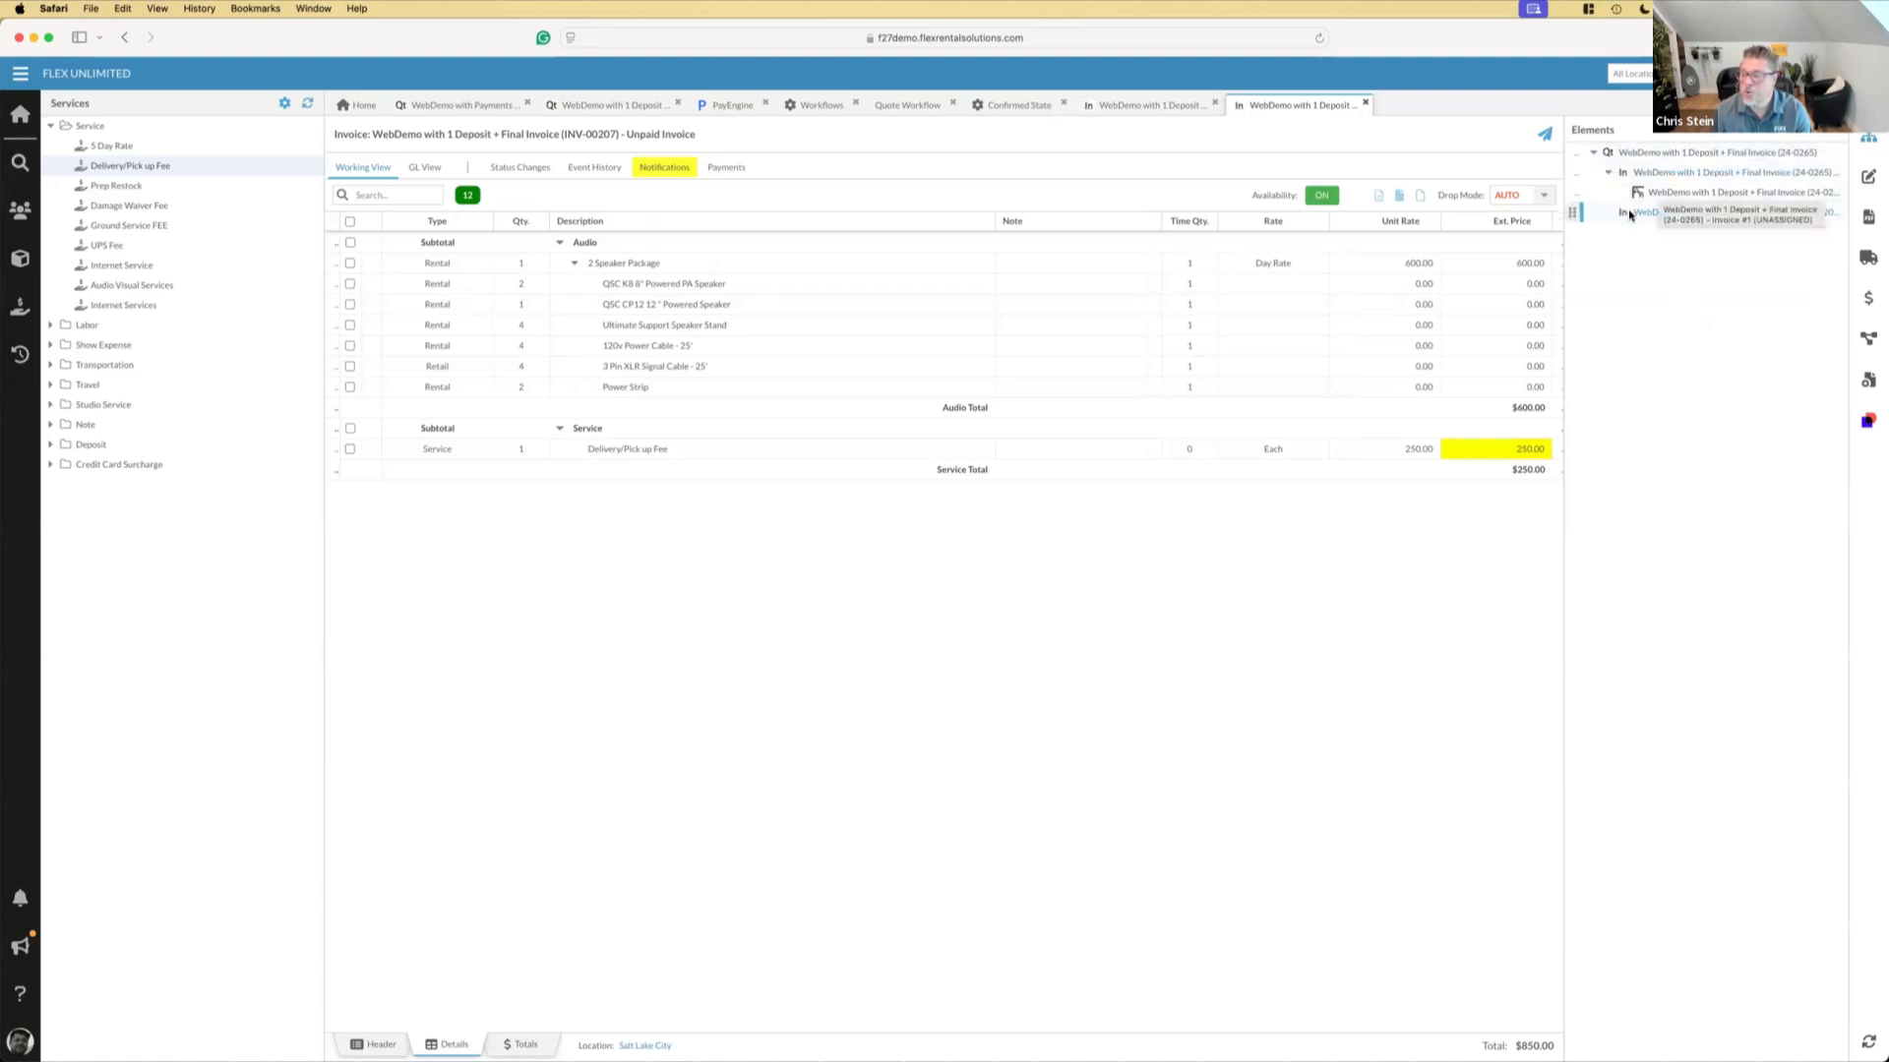
click(1671, 177)
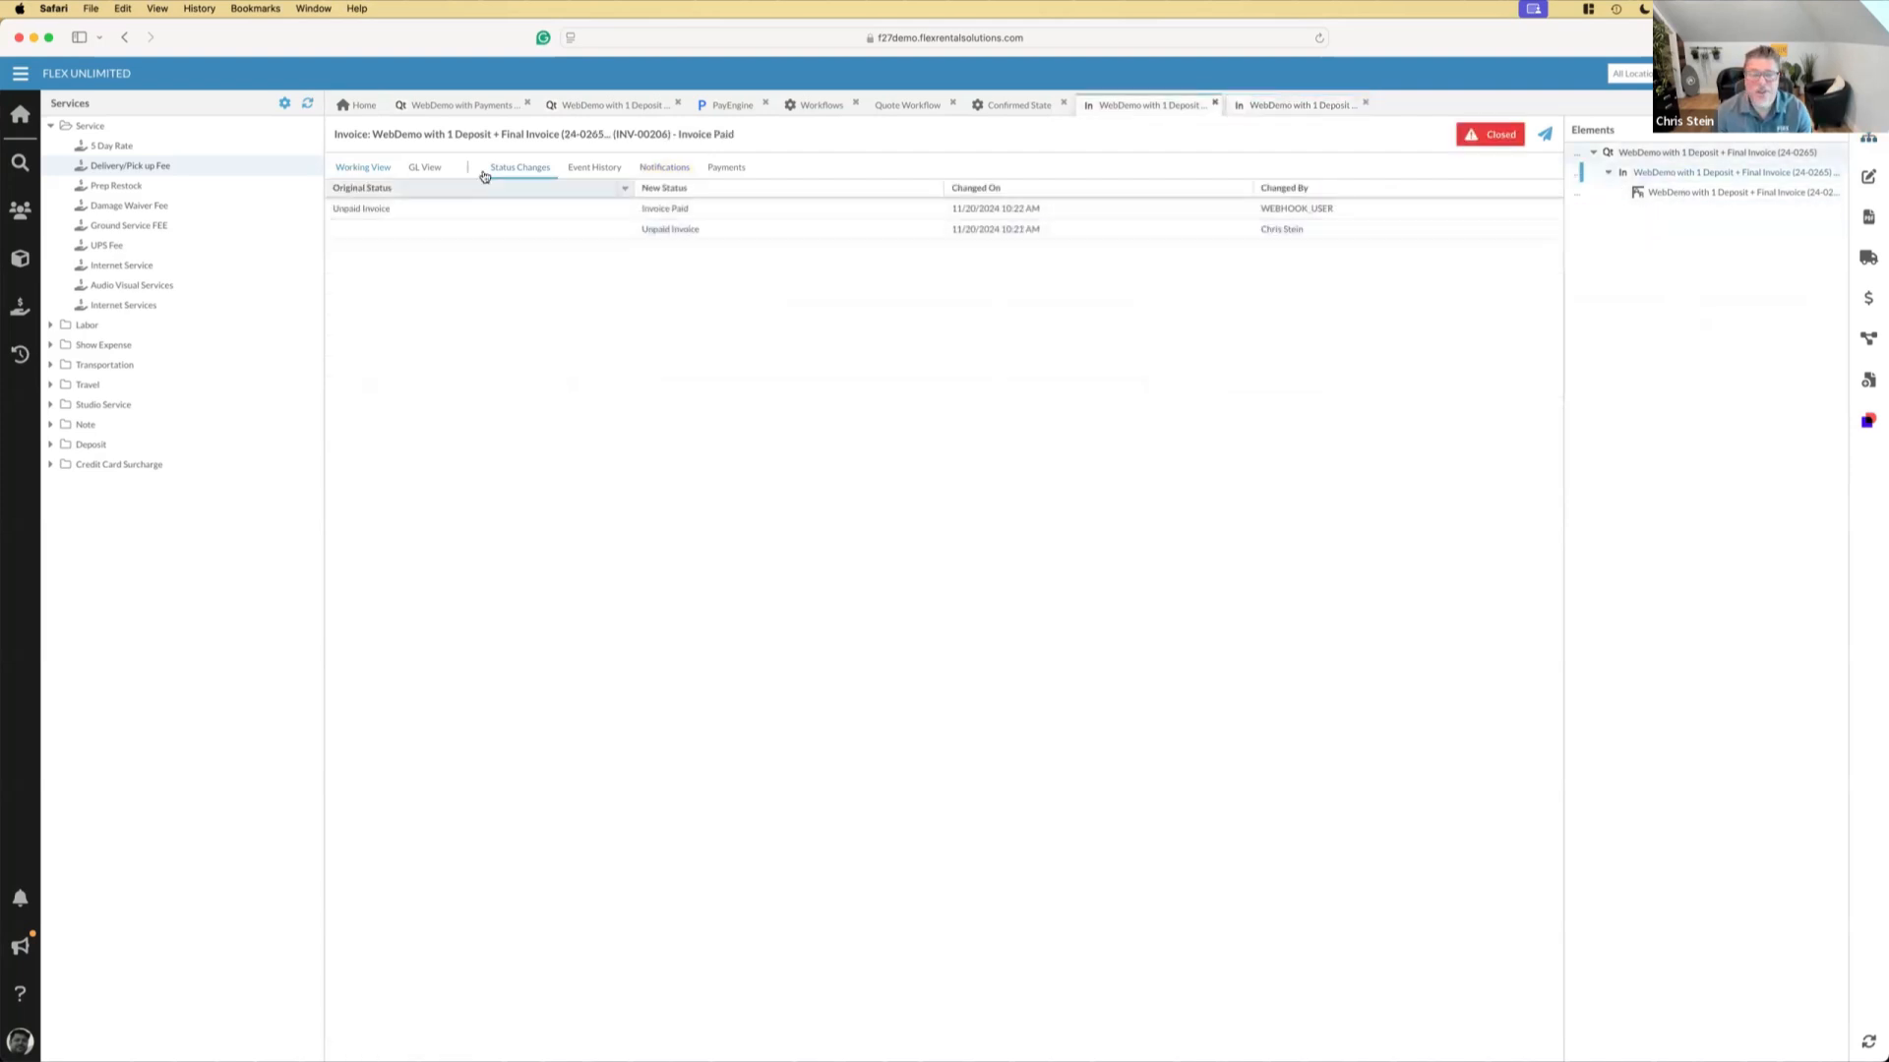
click(360, 169)
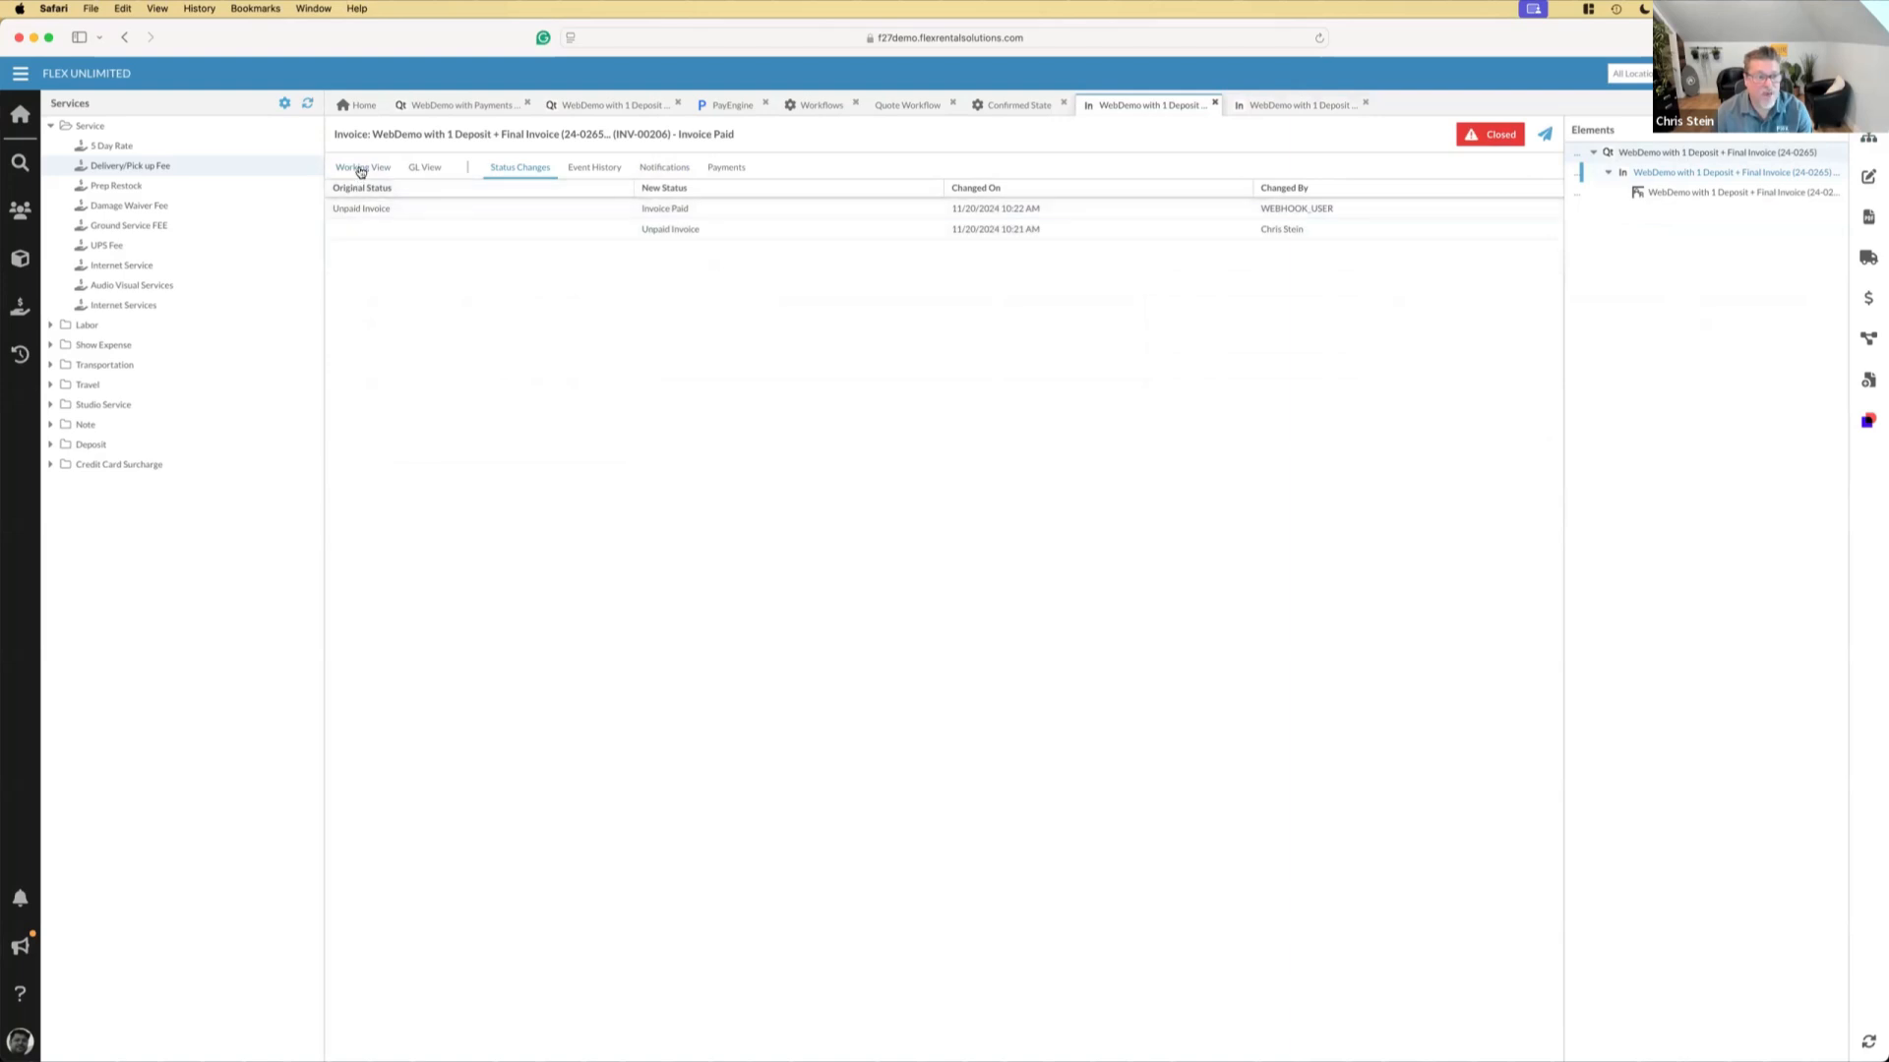
click(452, 1049)
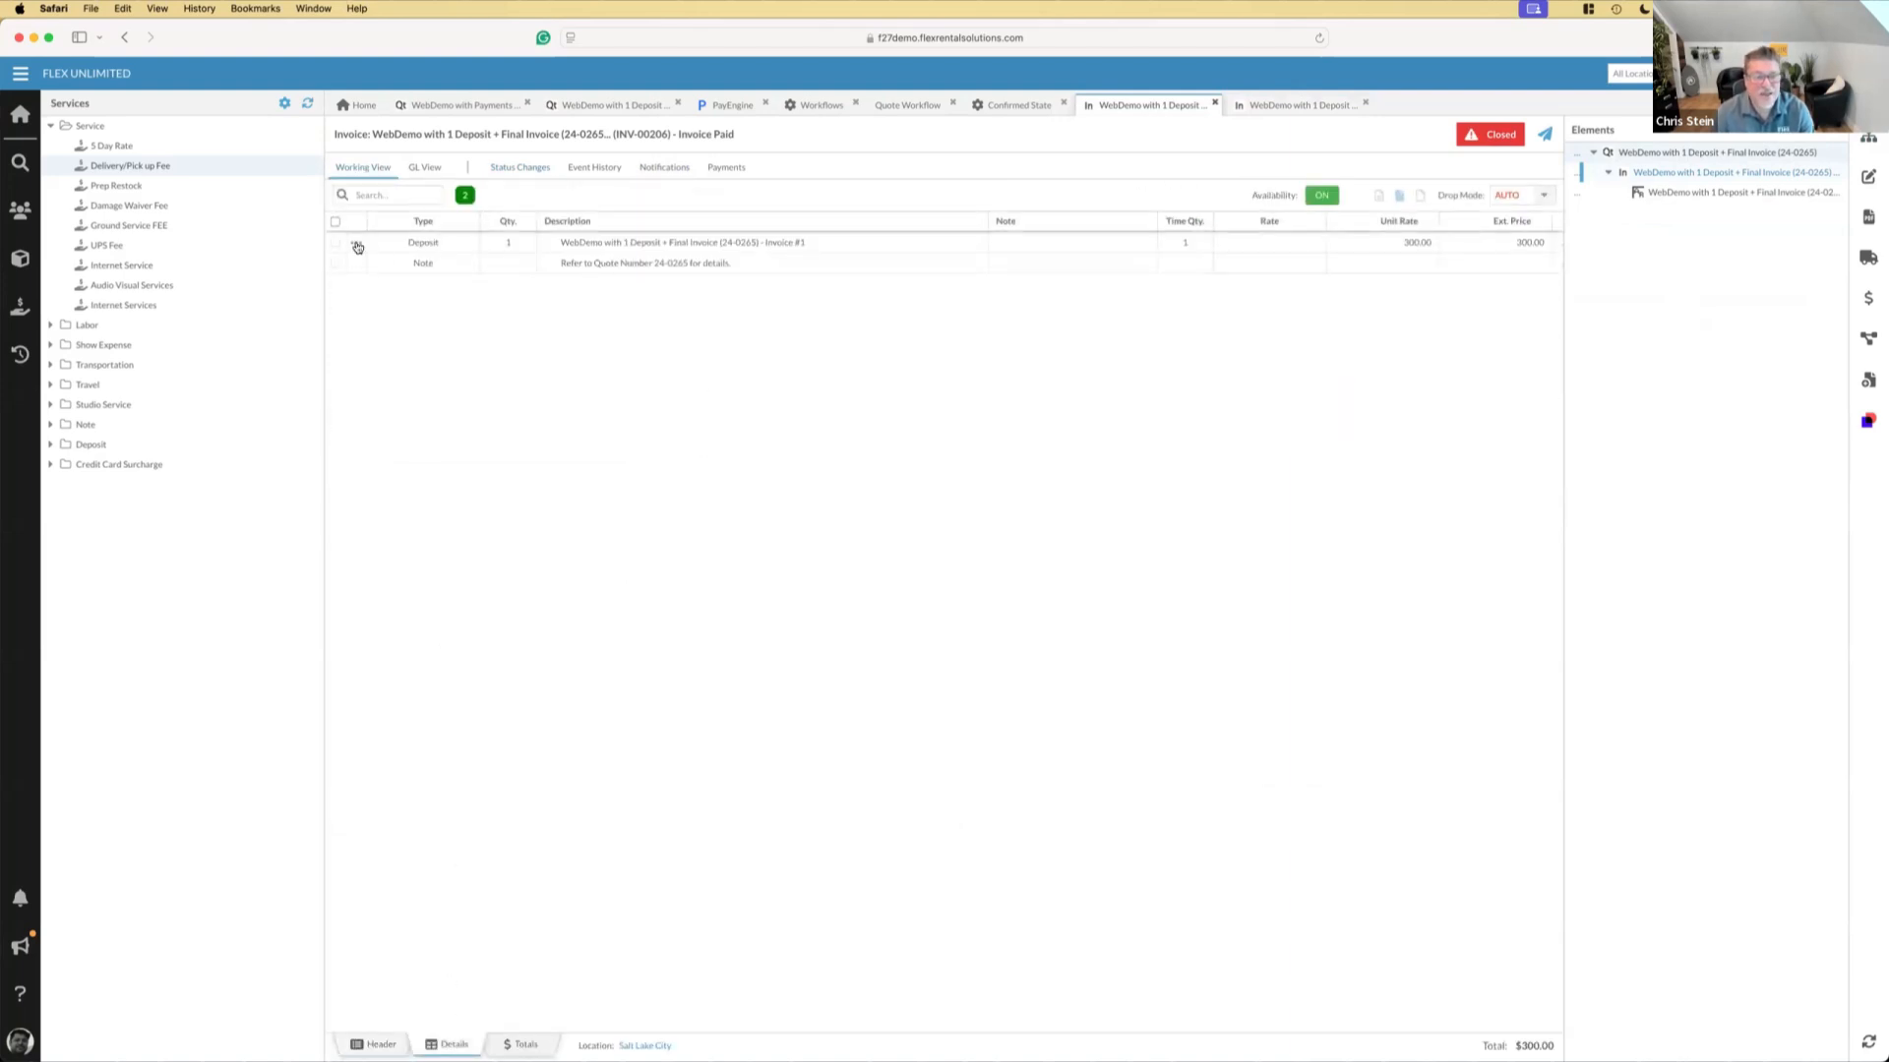
click(357, 245)
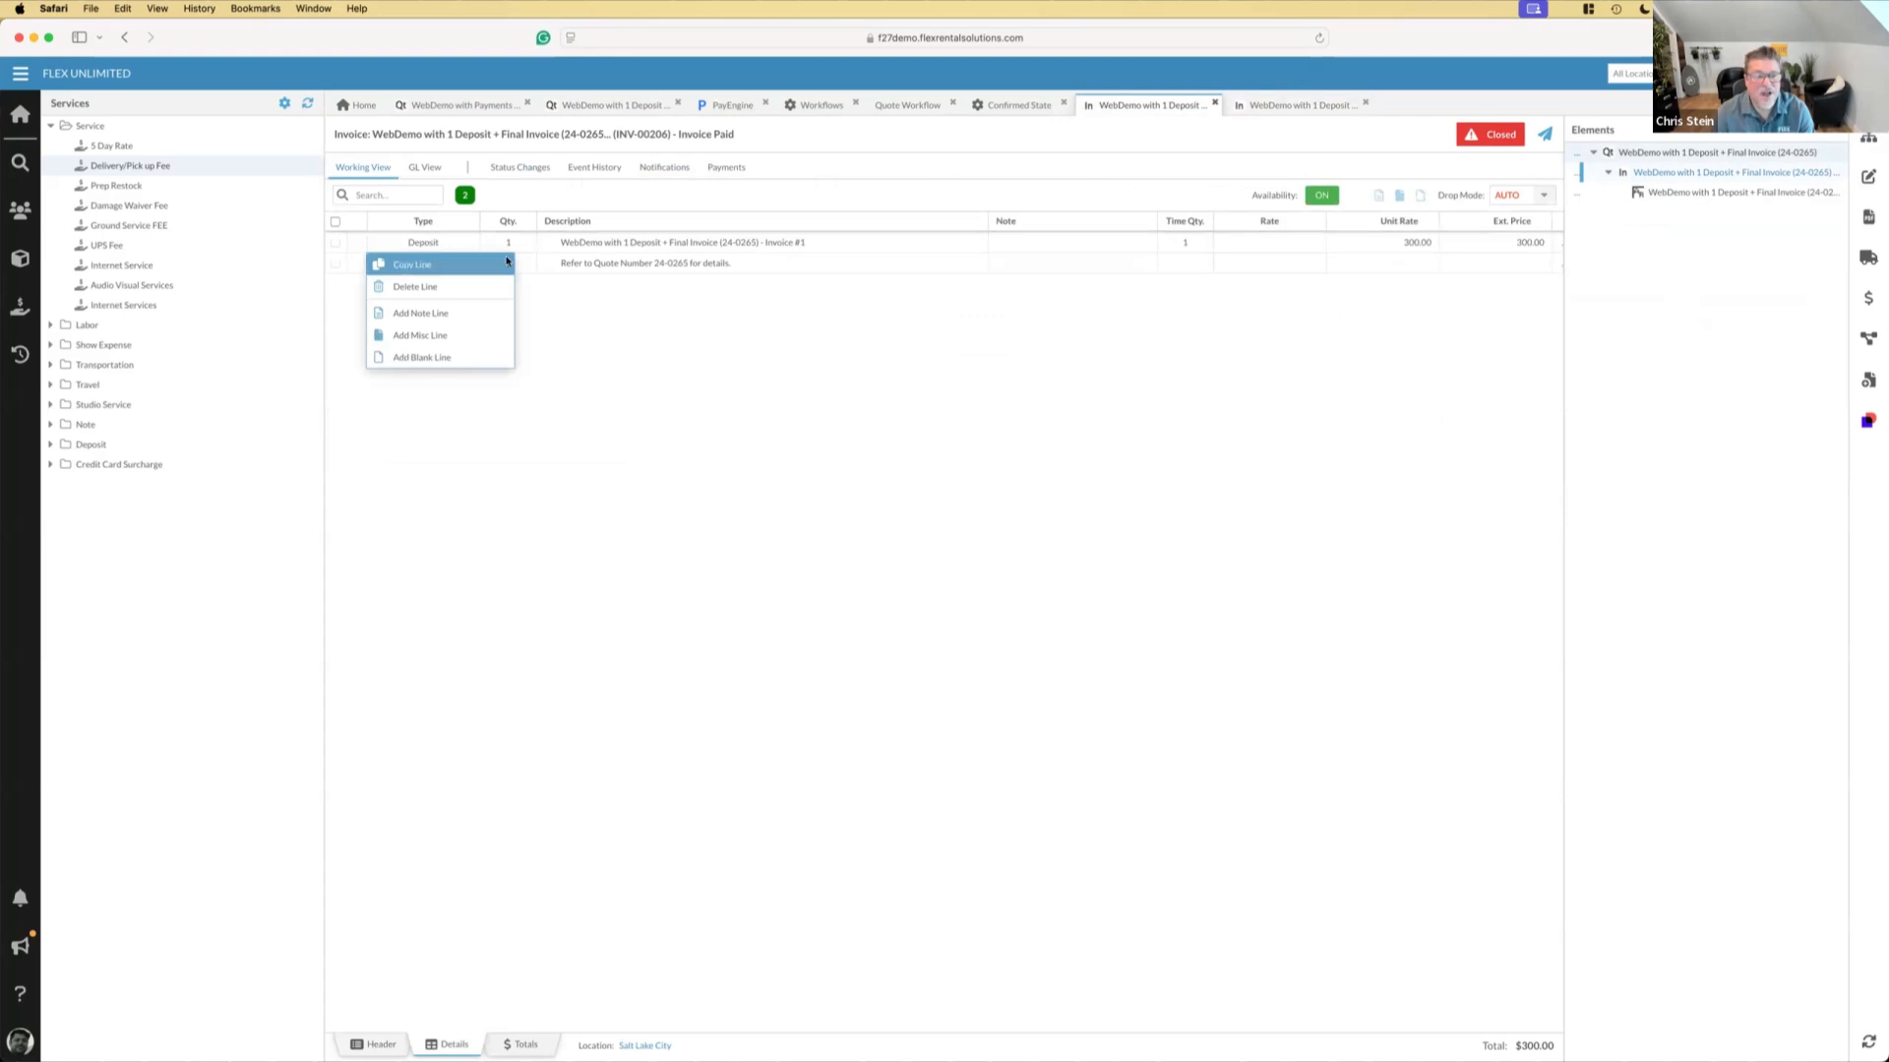
click(508, 261)
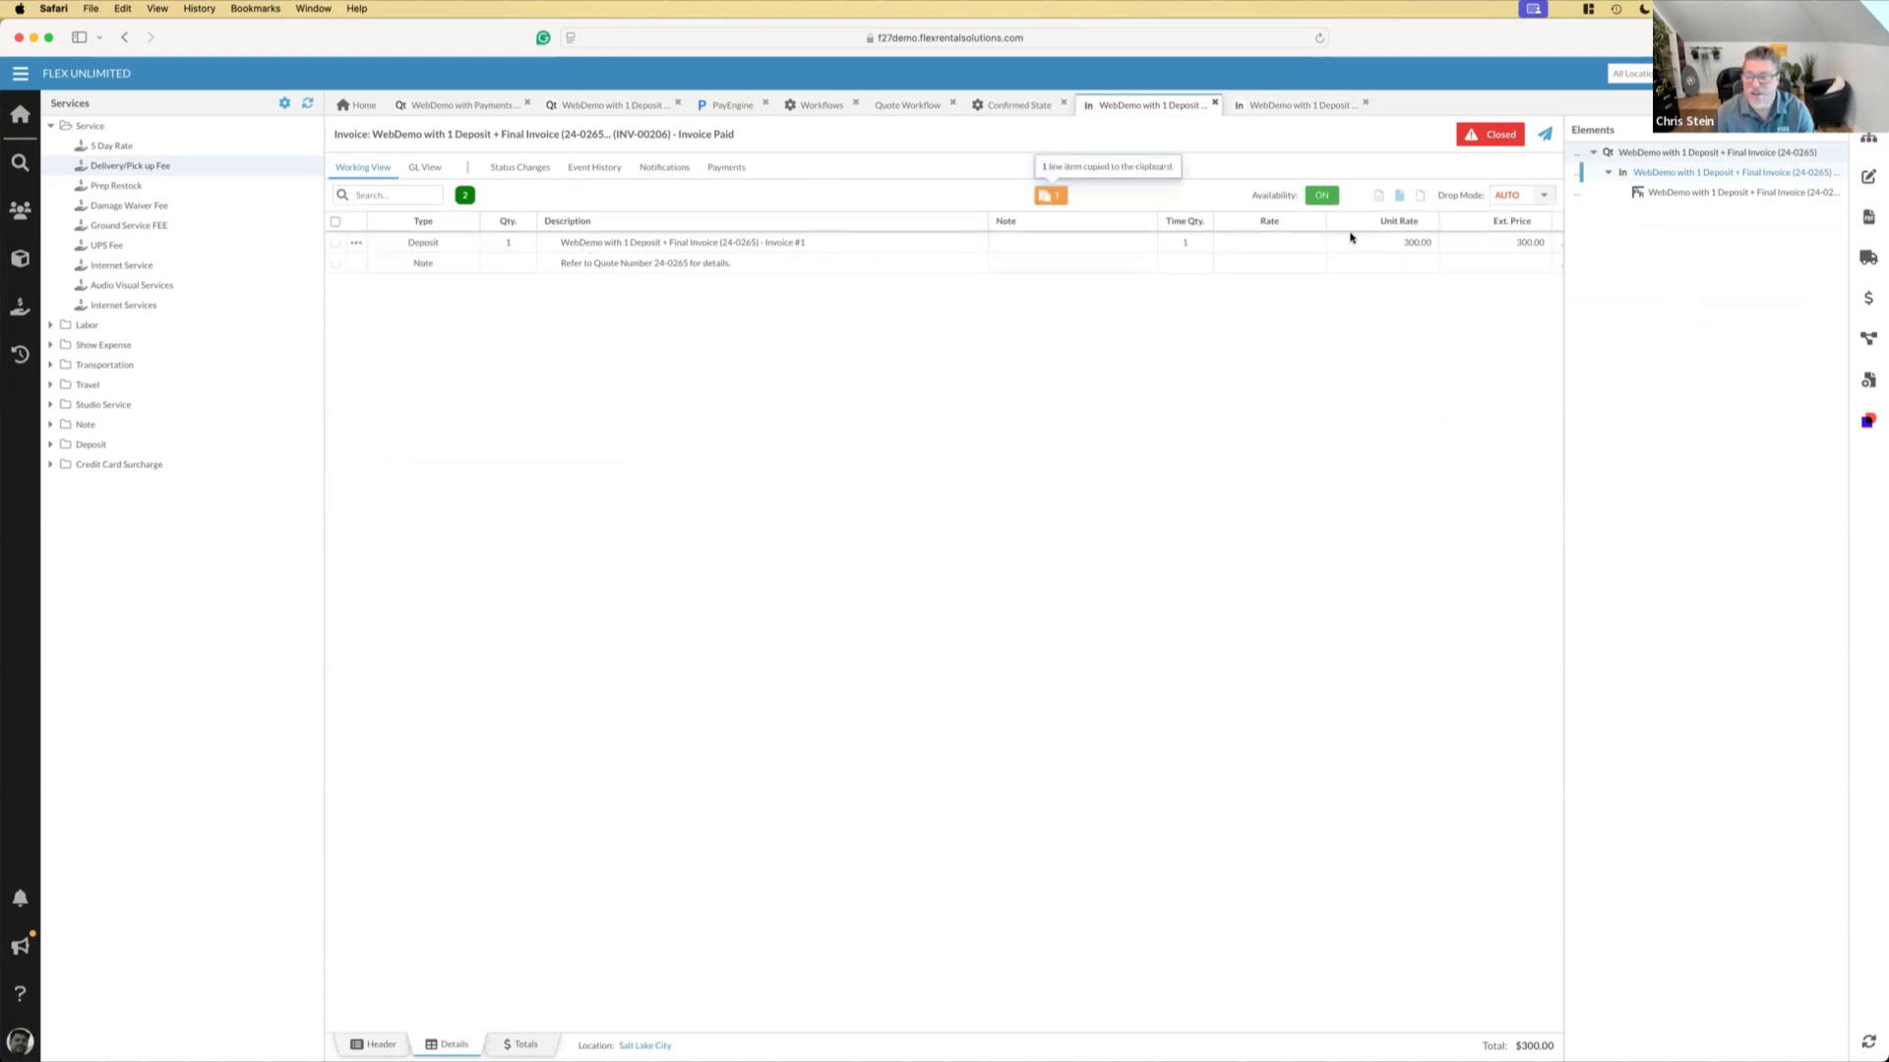
Paste the copied Deposit line into the unpaid final balance invoice
click(1299, 108)
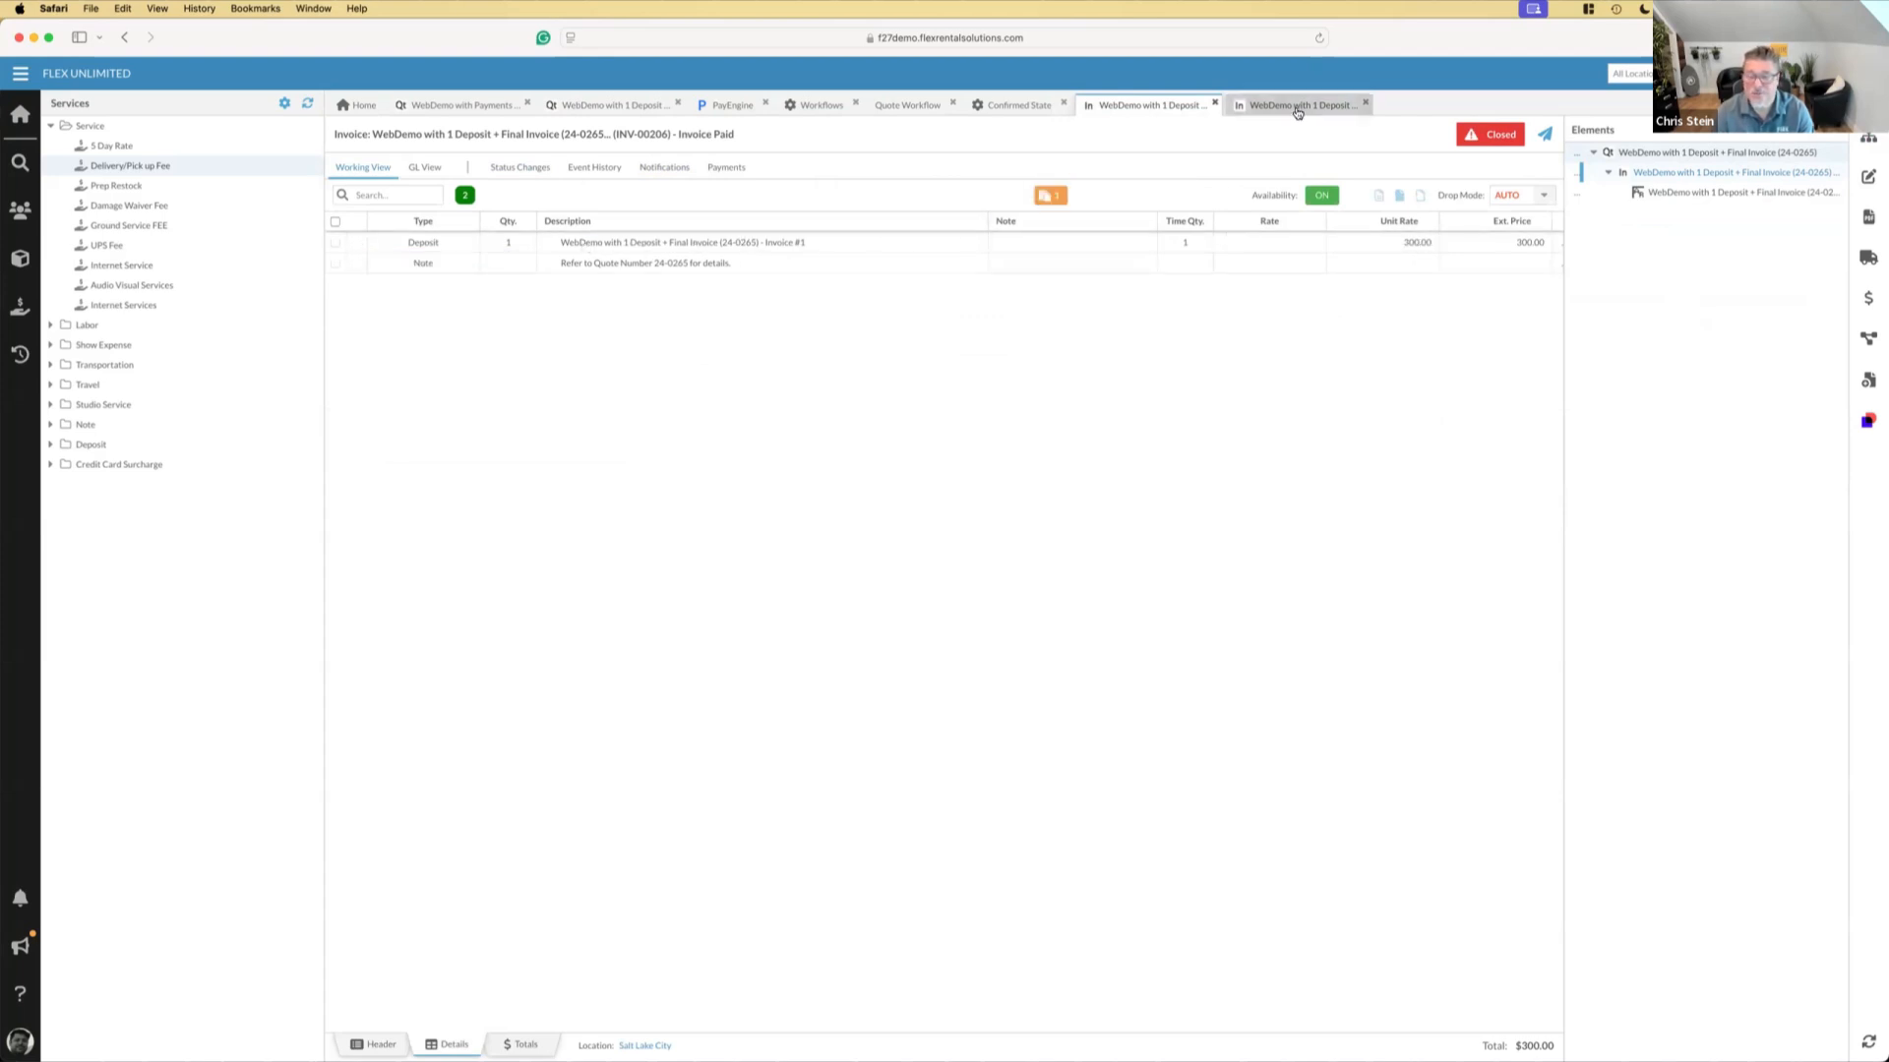
click(1063, 201)
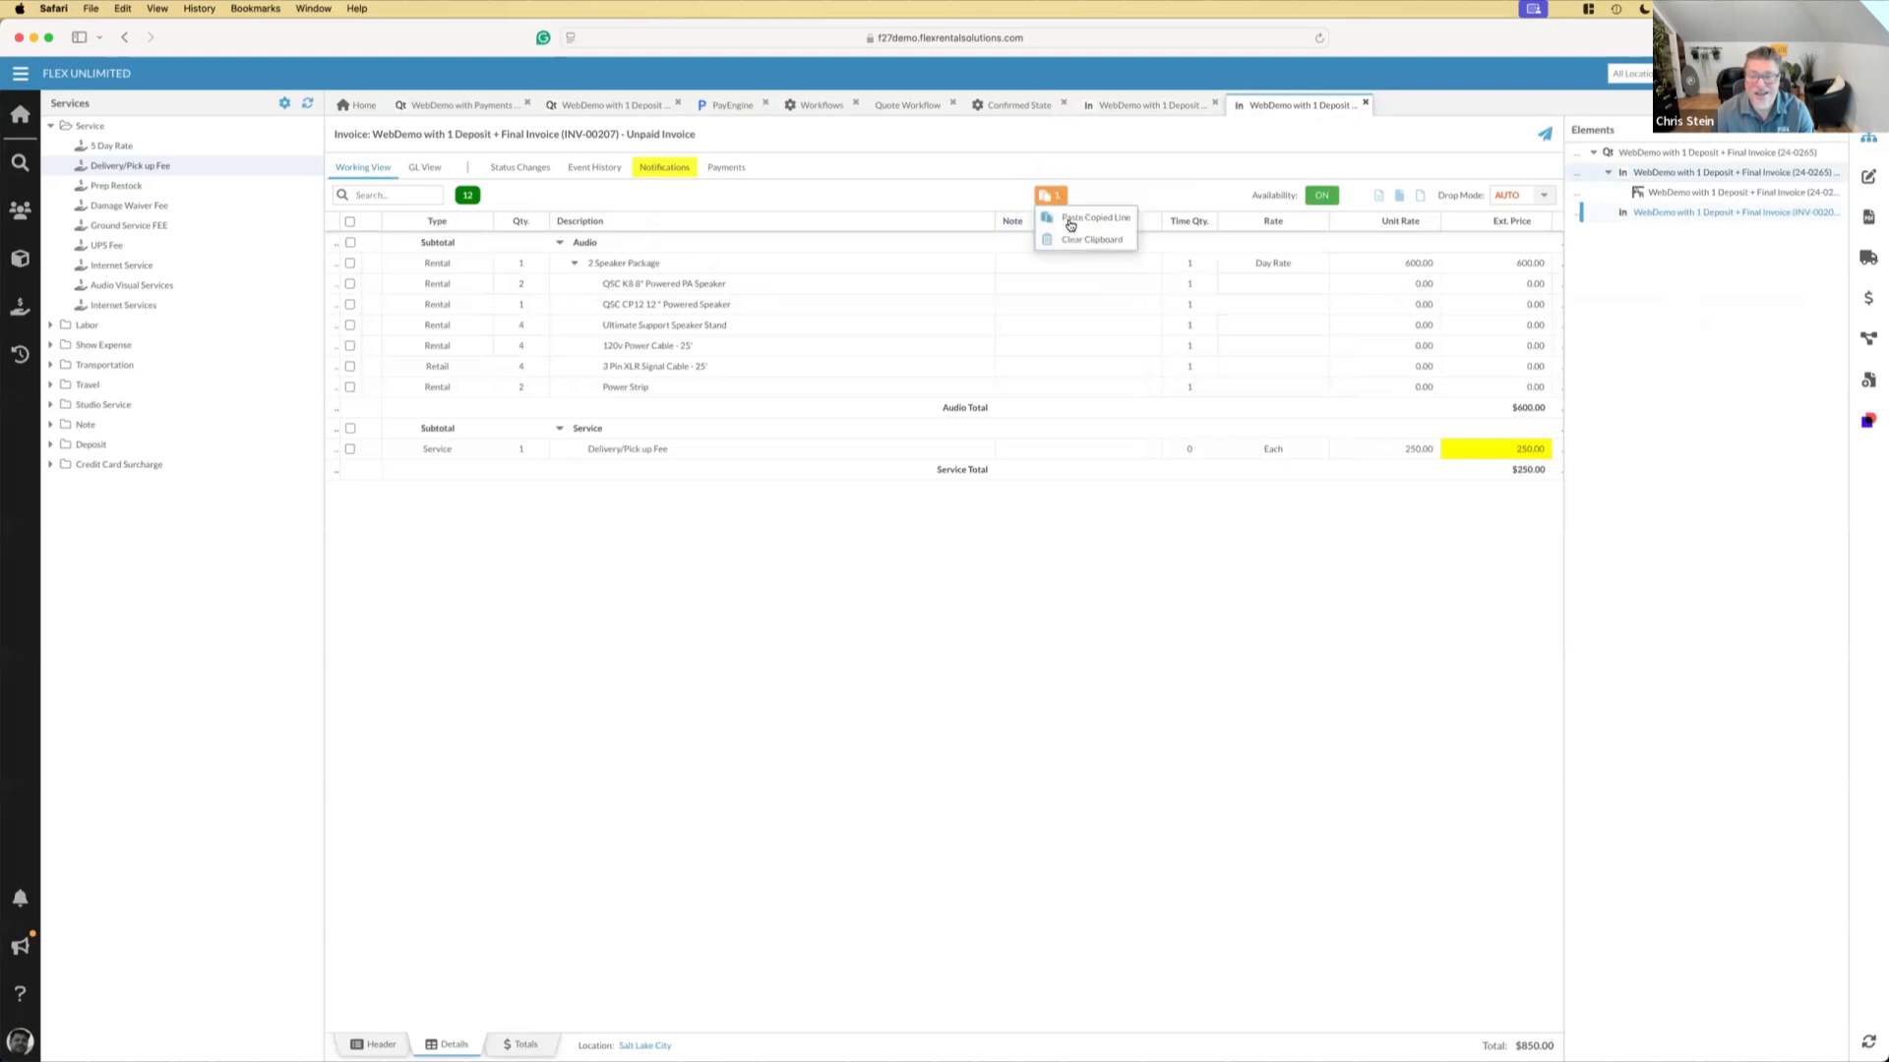
click(1070, 223)
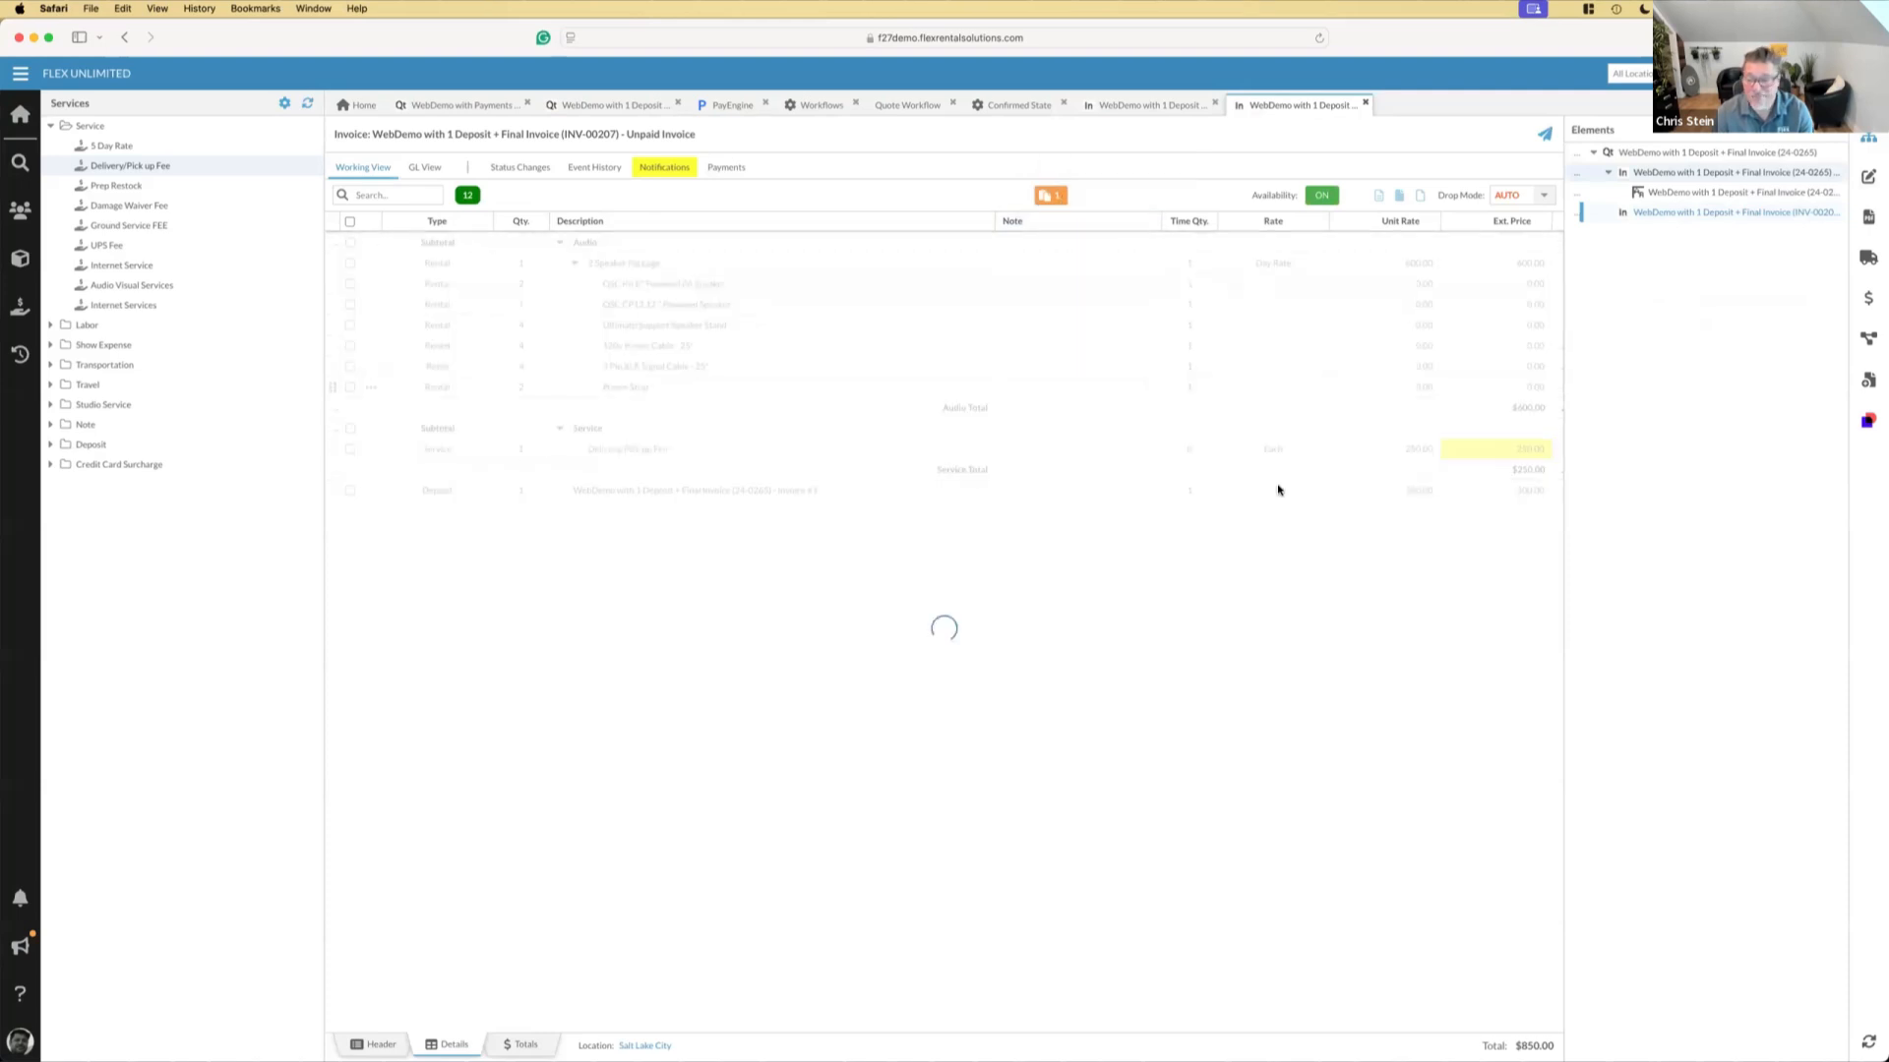
Set the pasted Deposit line's unit rate to -300 and check the final invoice's total
click(1343, 490)
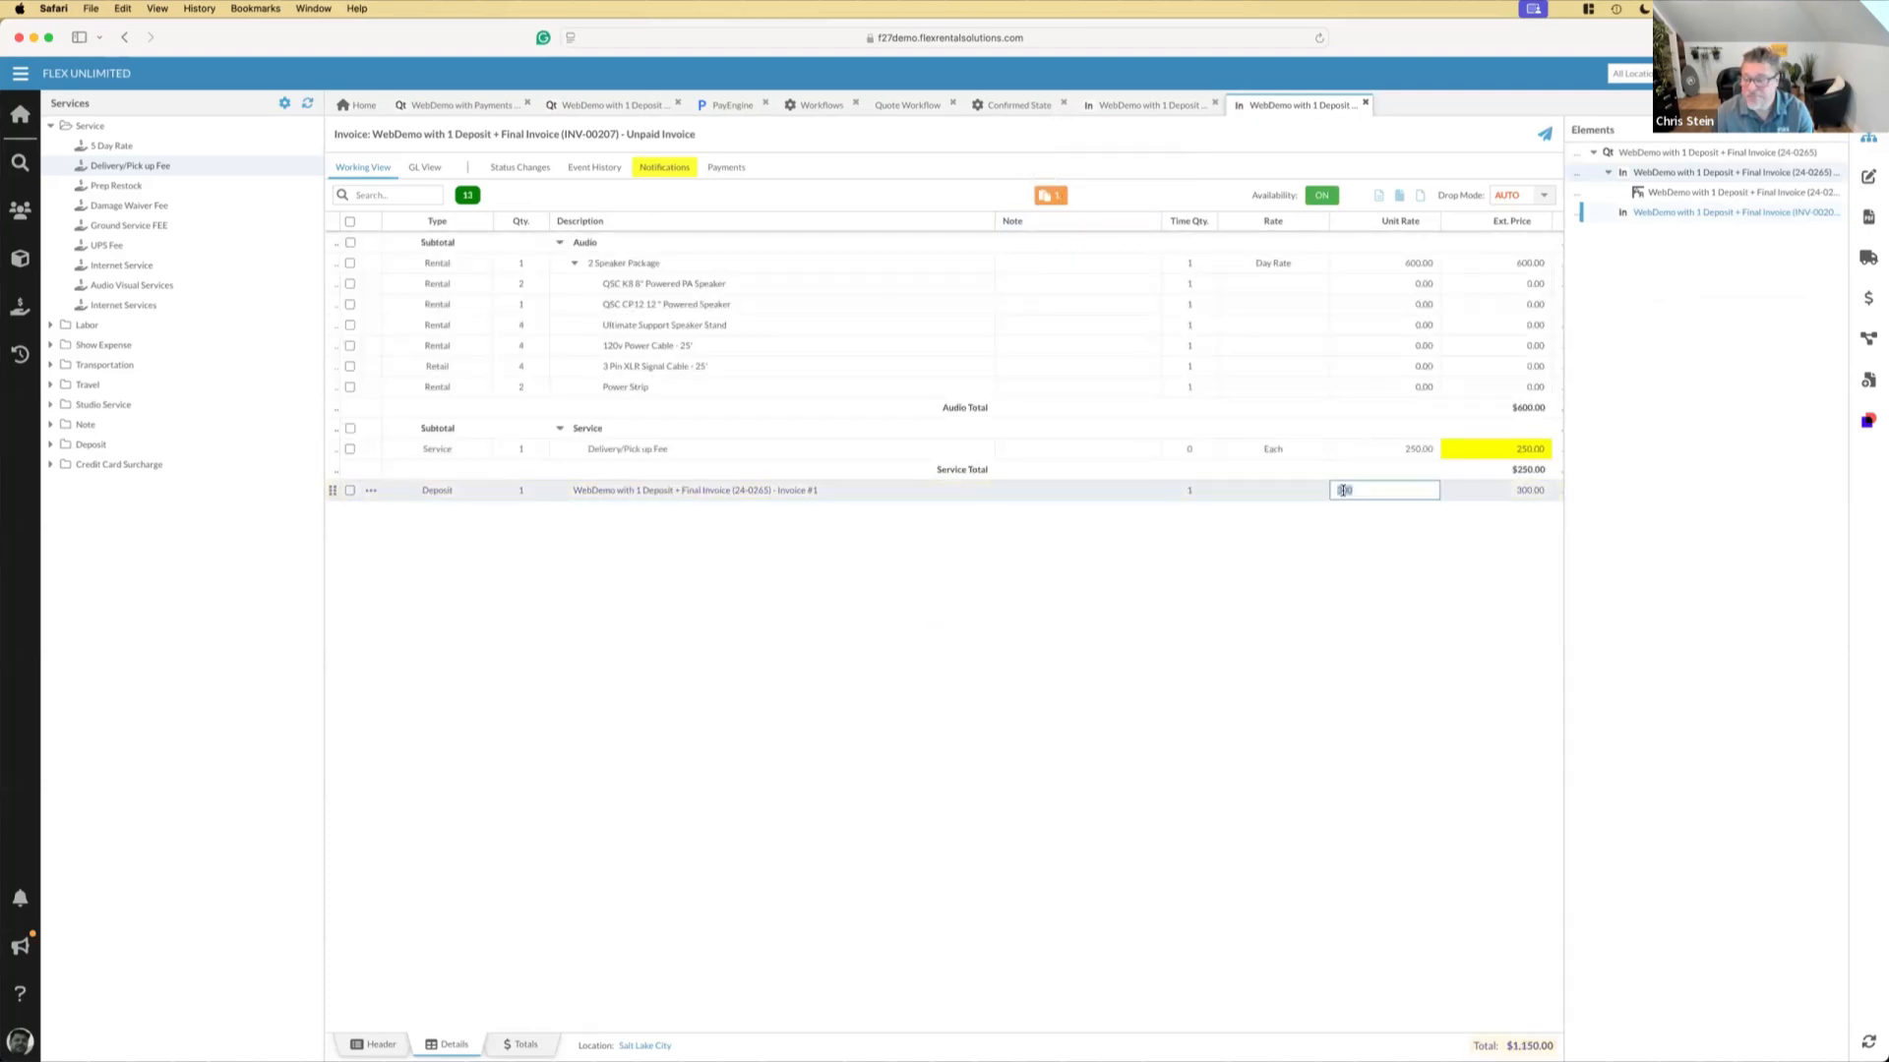
click(1338, 490)
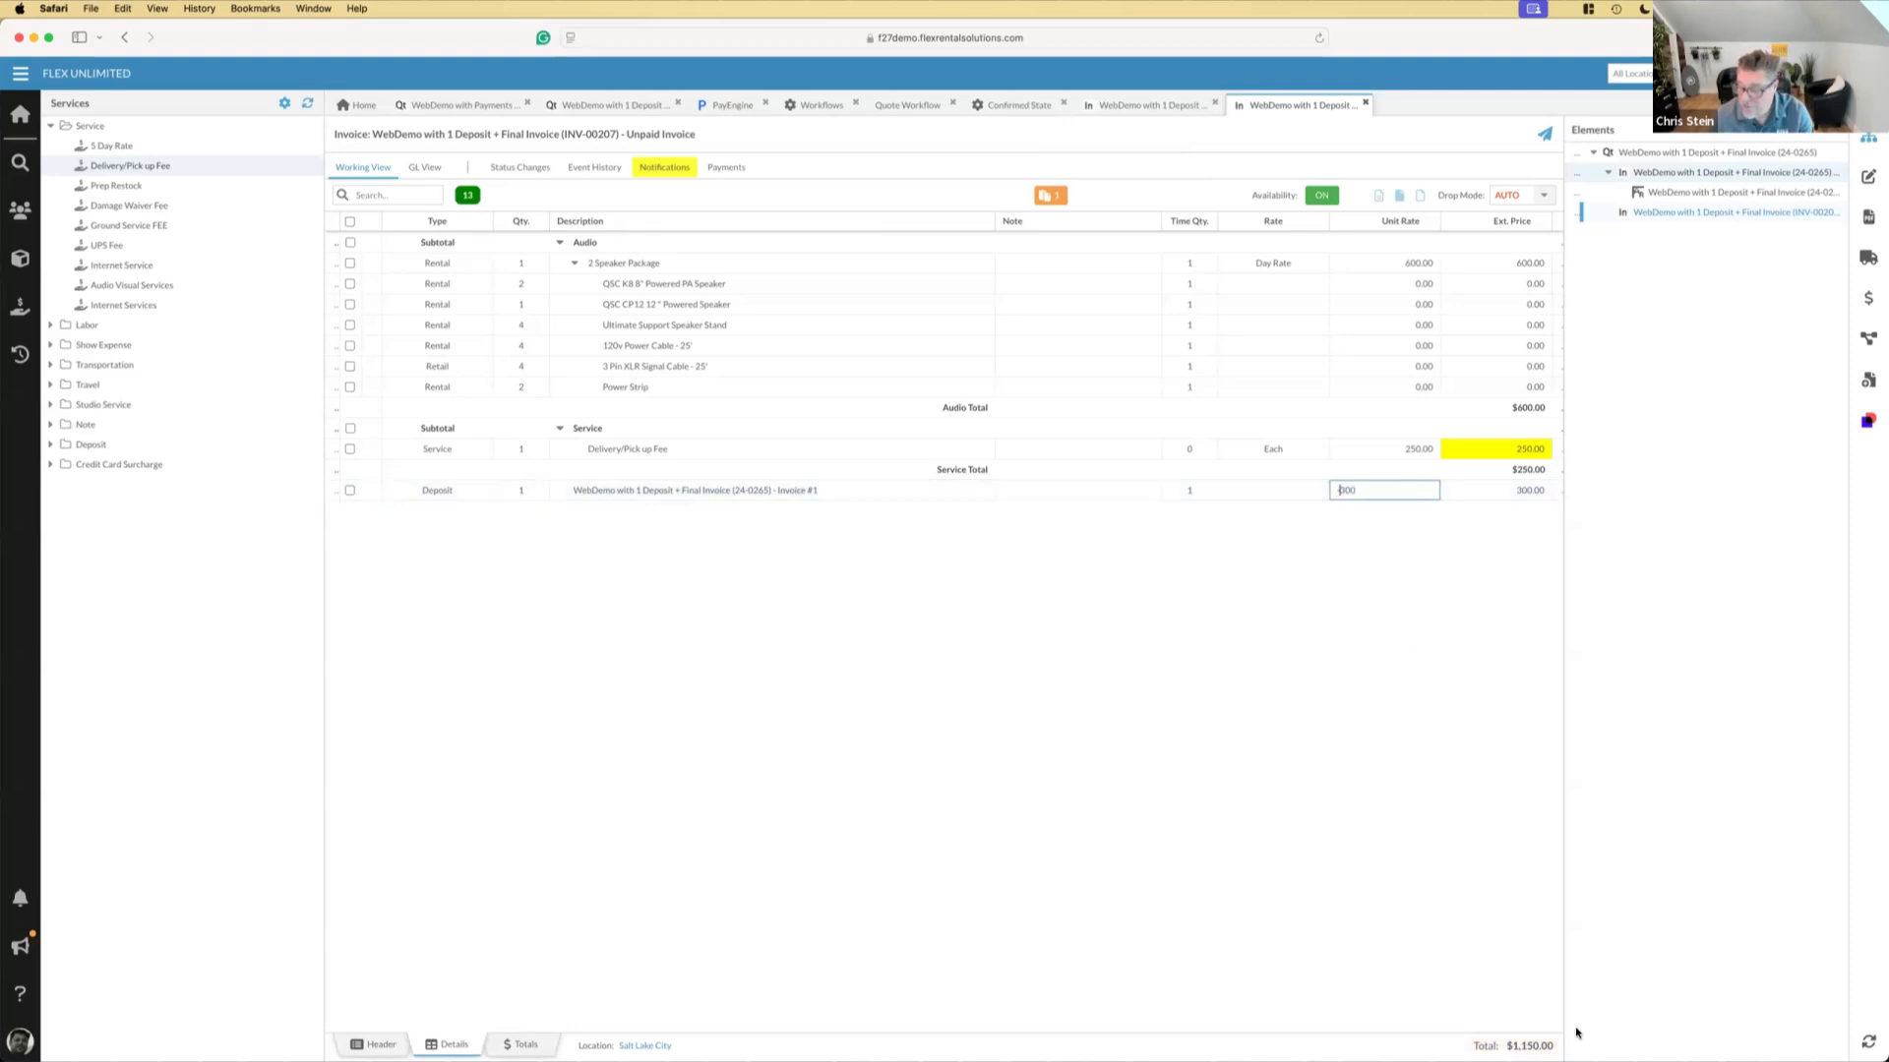
mouse_move(1518, 1050)
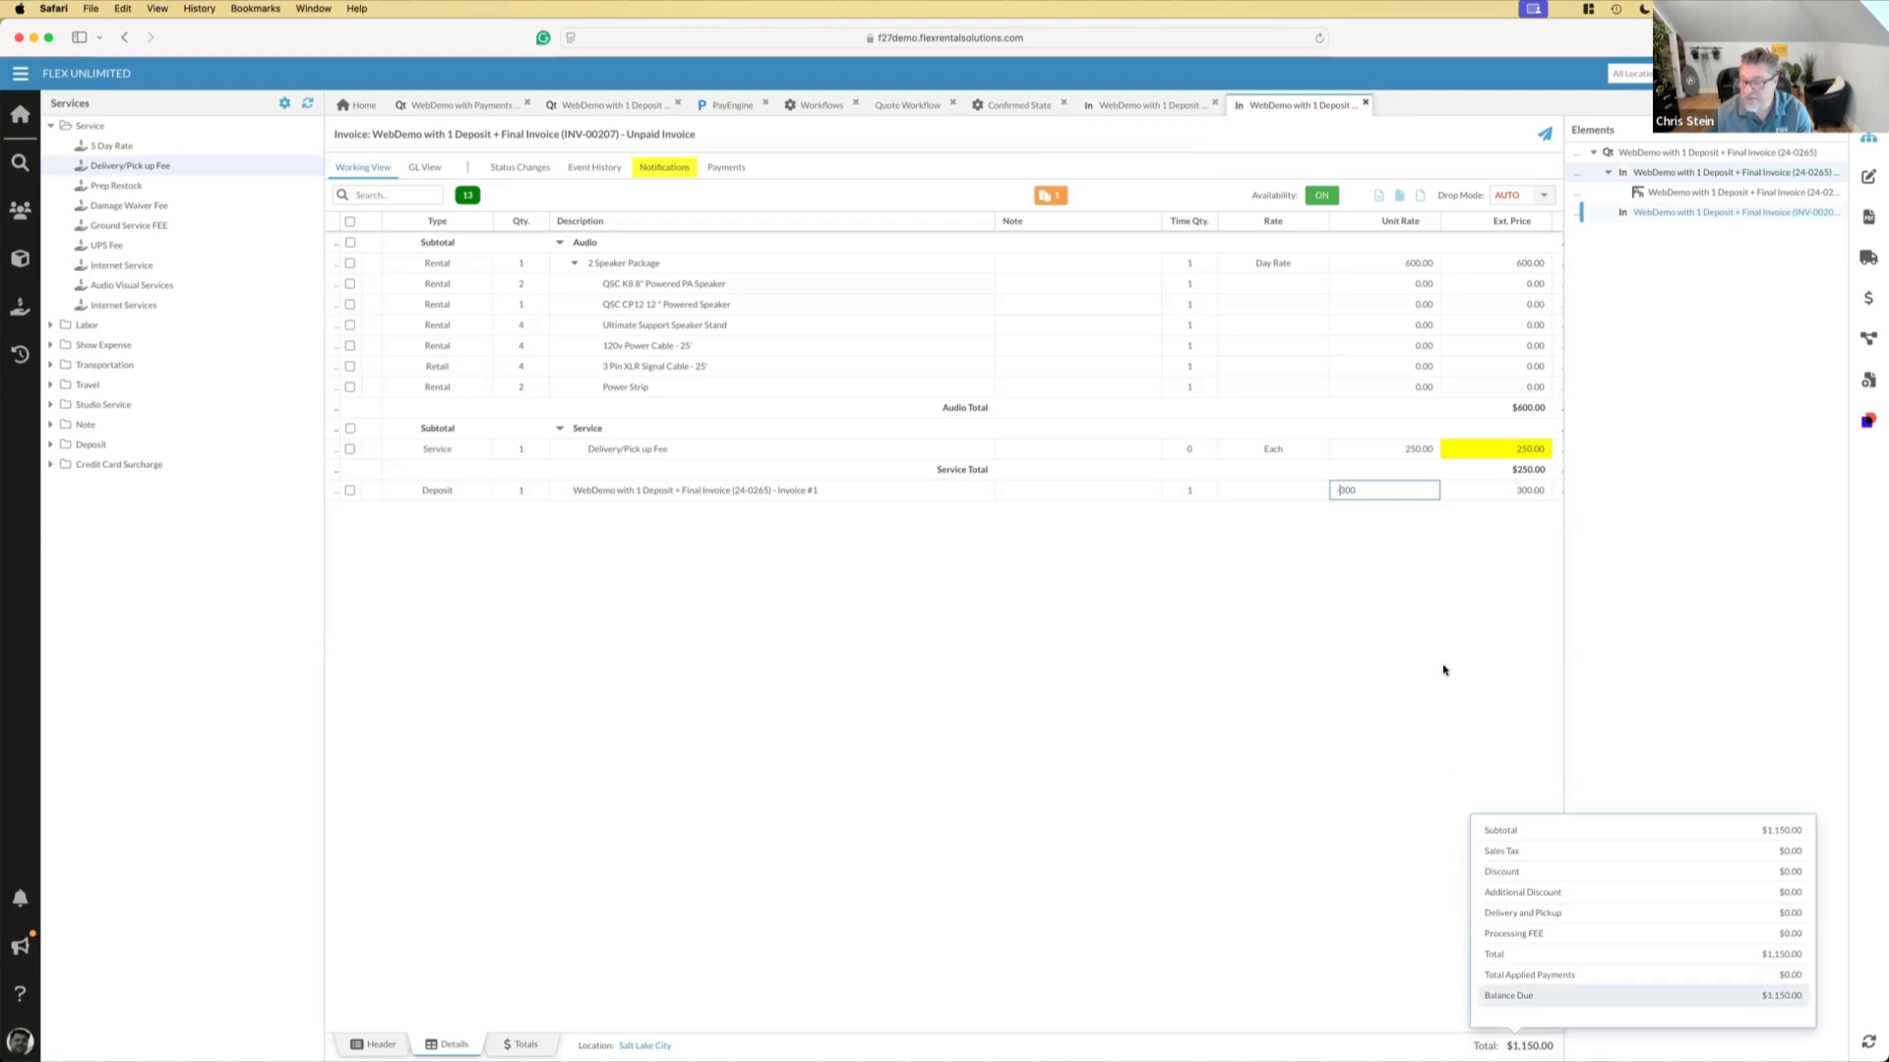
text(-)
key(Return)
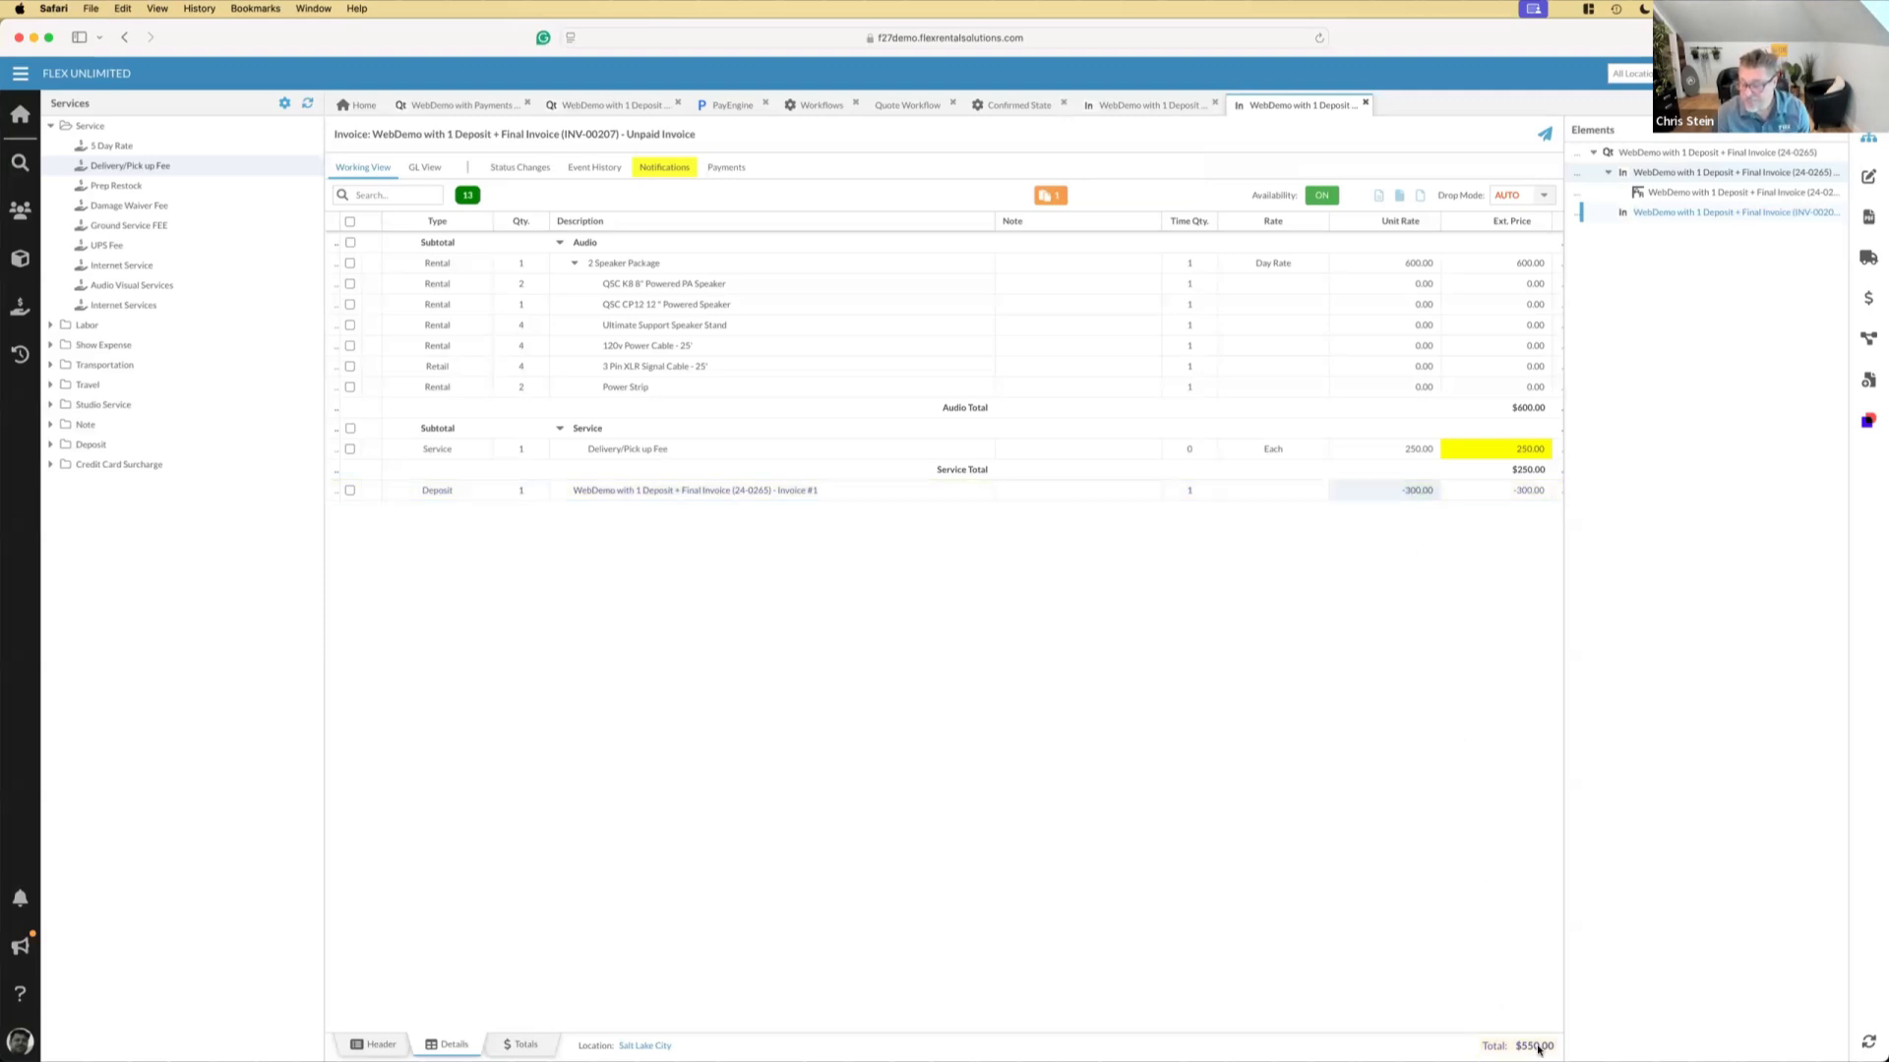
mouse_move(1537, 1050)
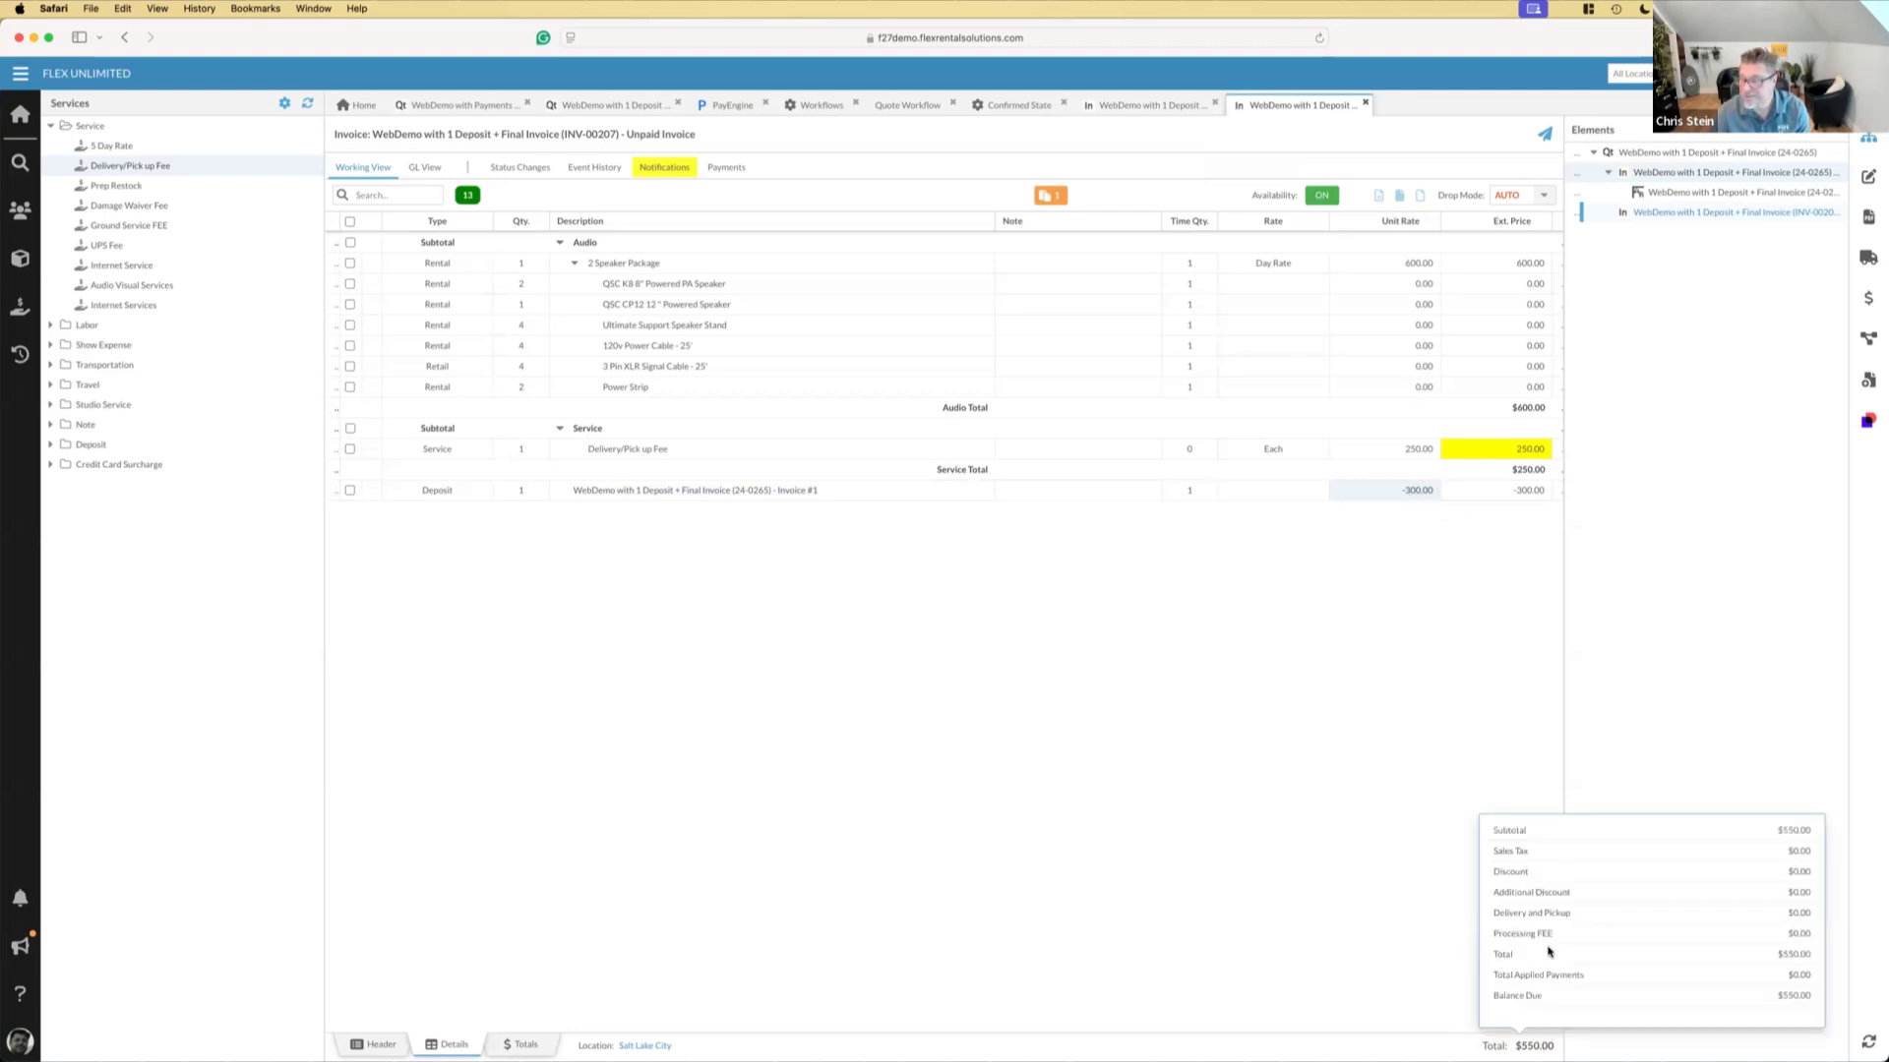
Send the client a PayEngine payment link for 550 on the final invoice and show its related elements
click(1872, 298)
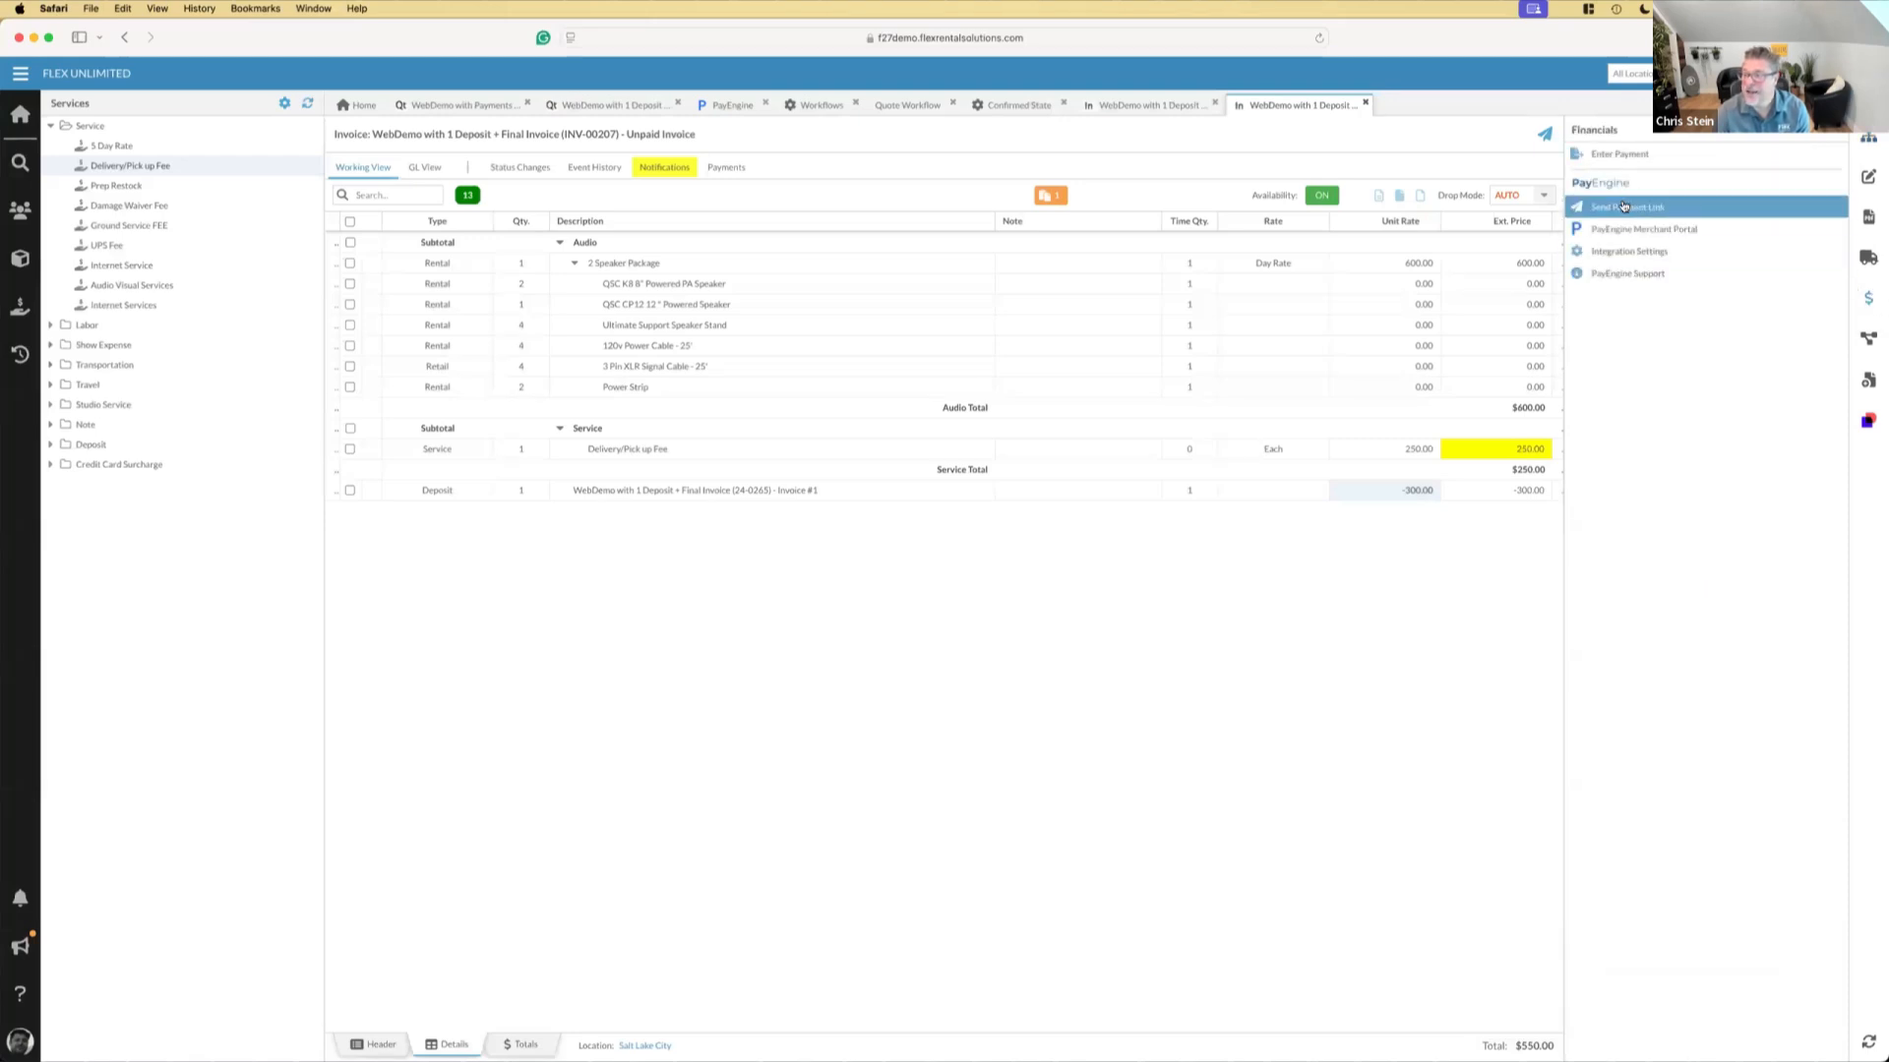
click(1624, 207)
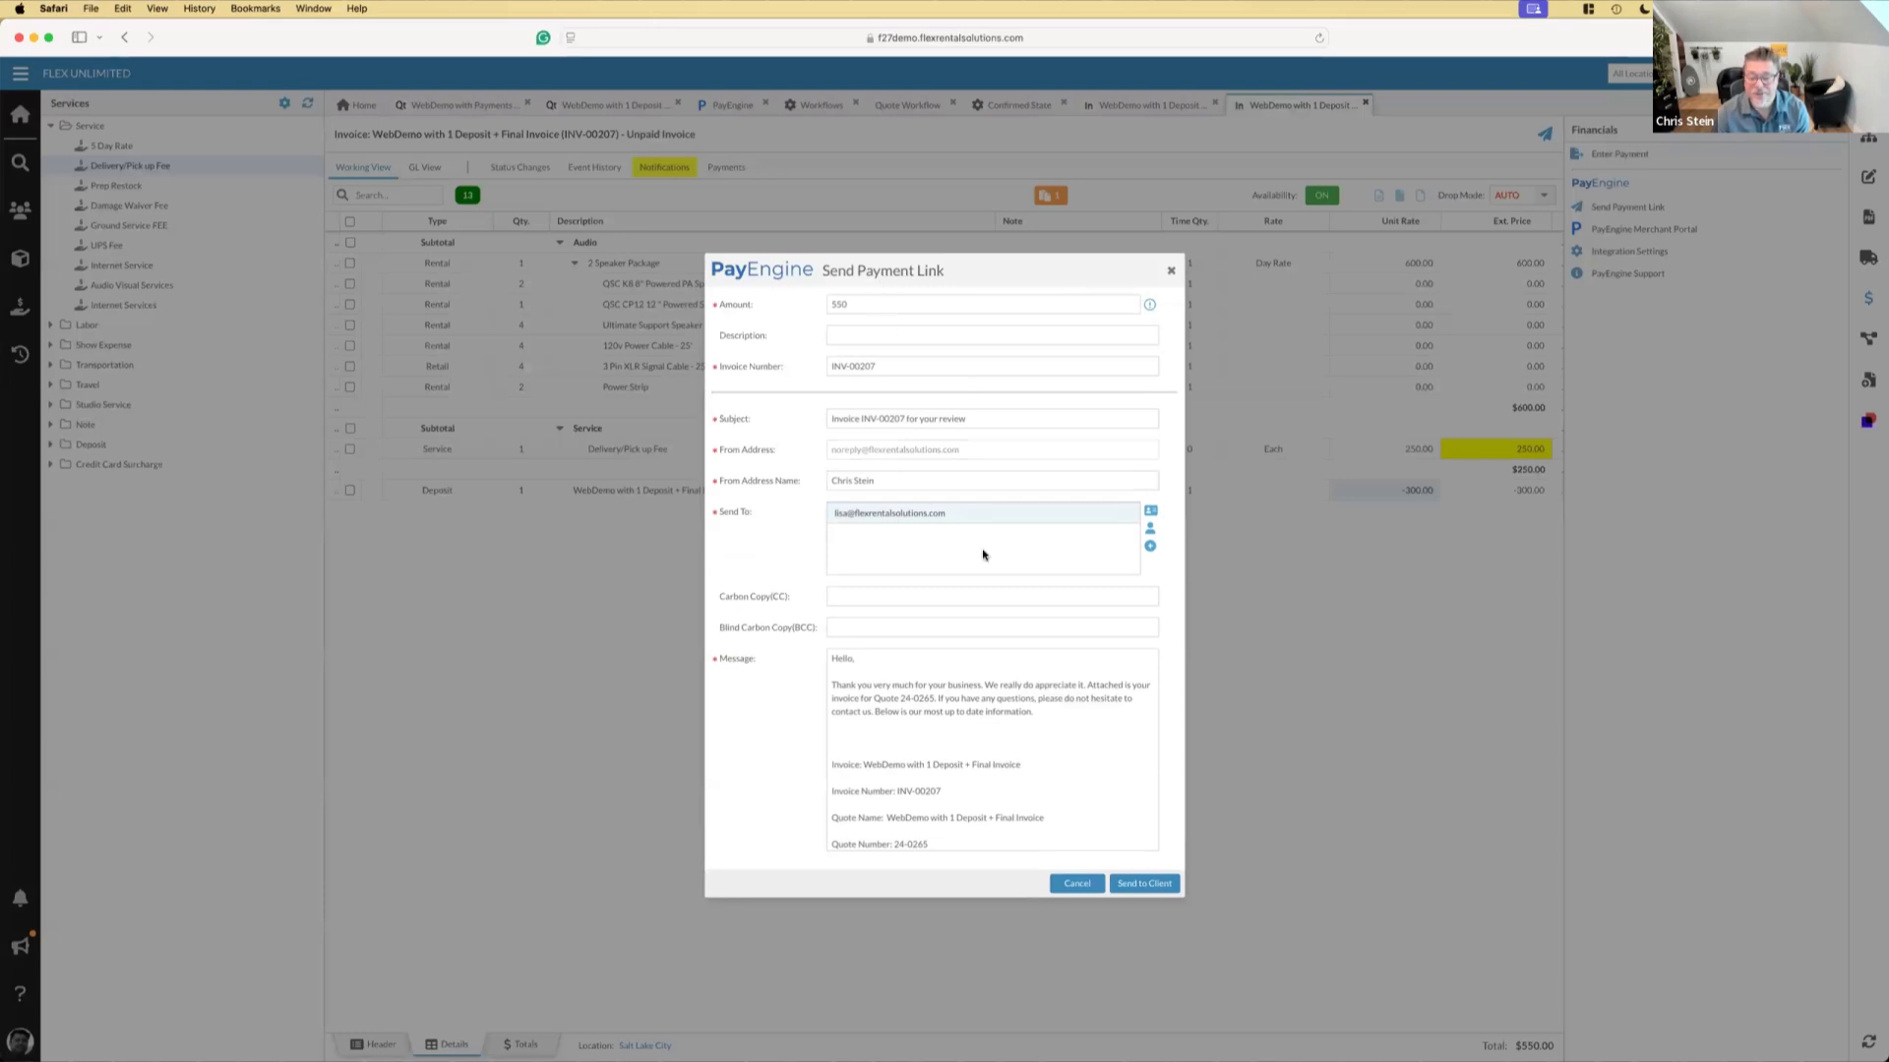
click(1139, 884)
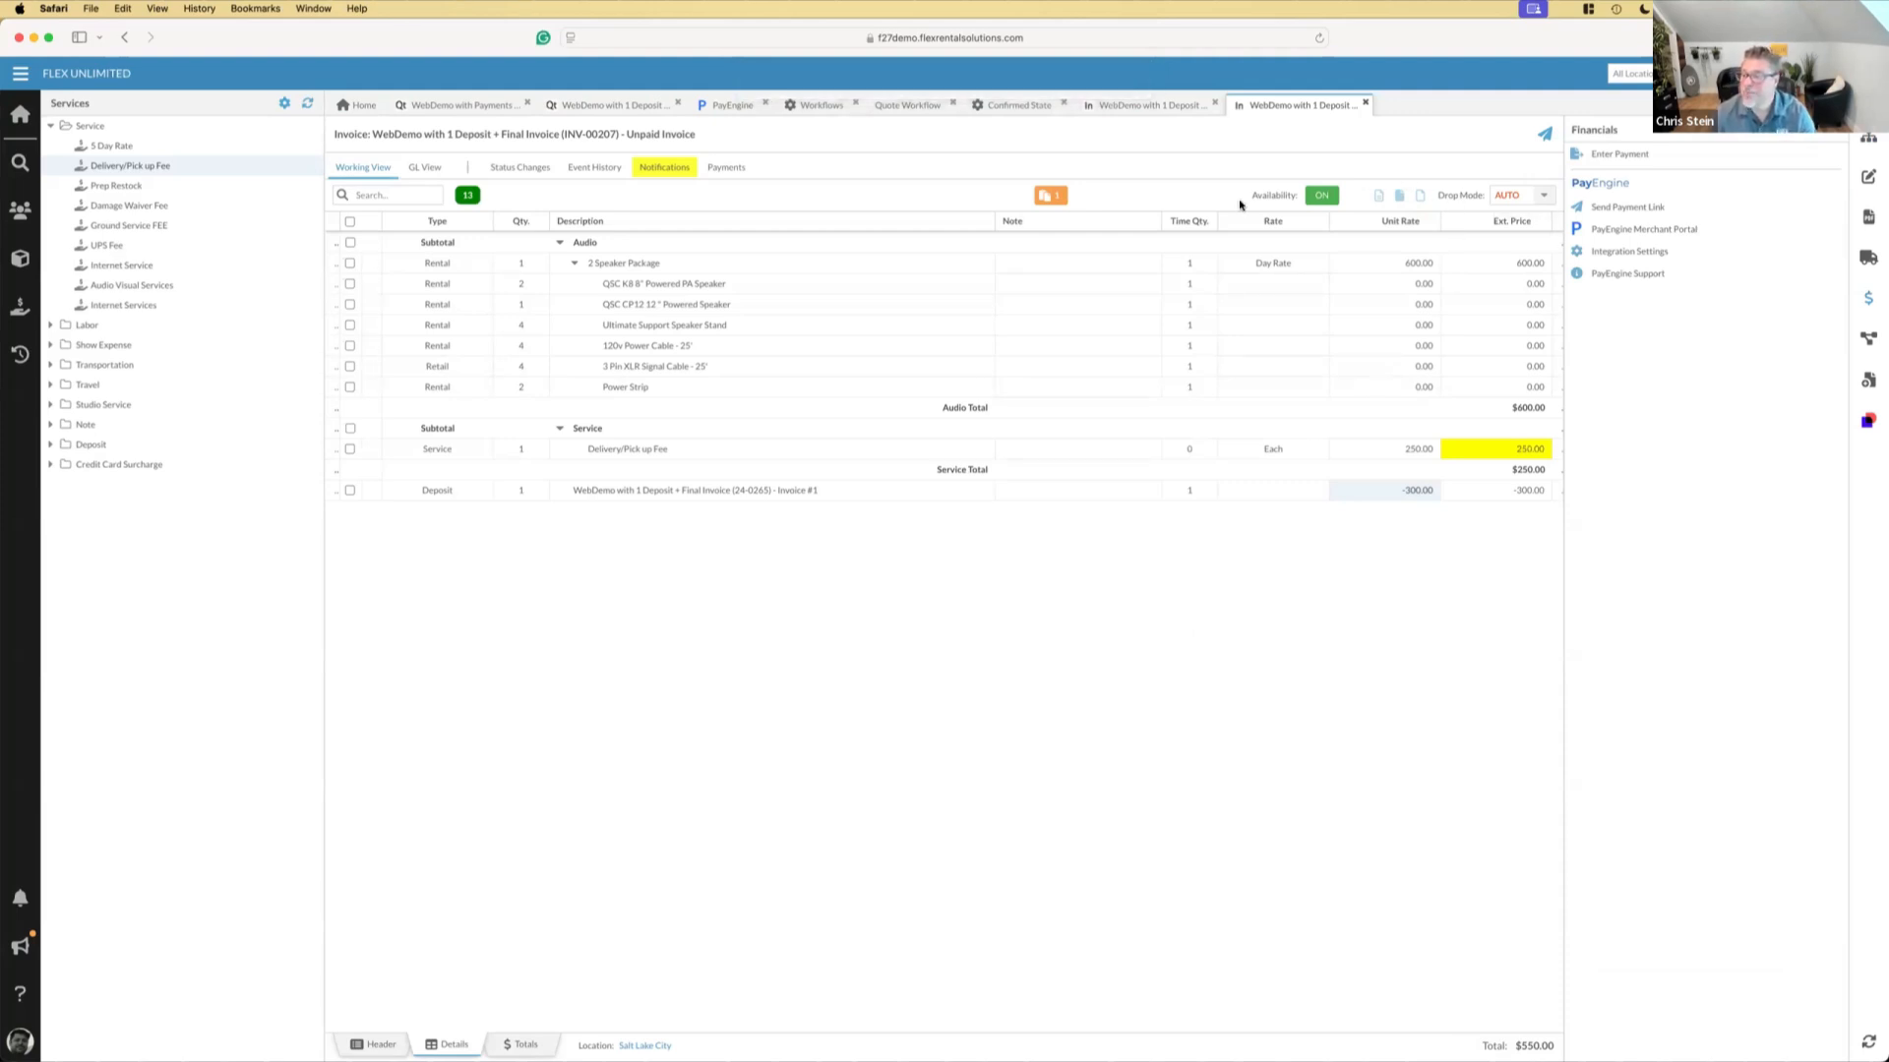
click(1868, 138)
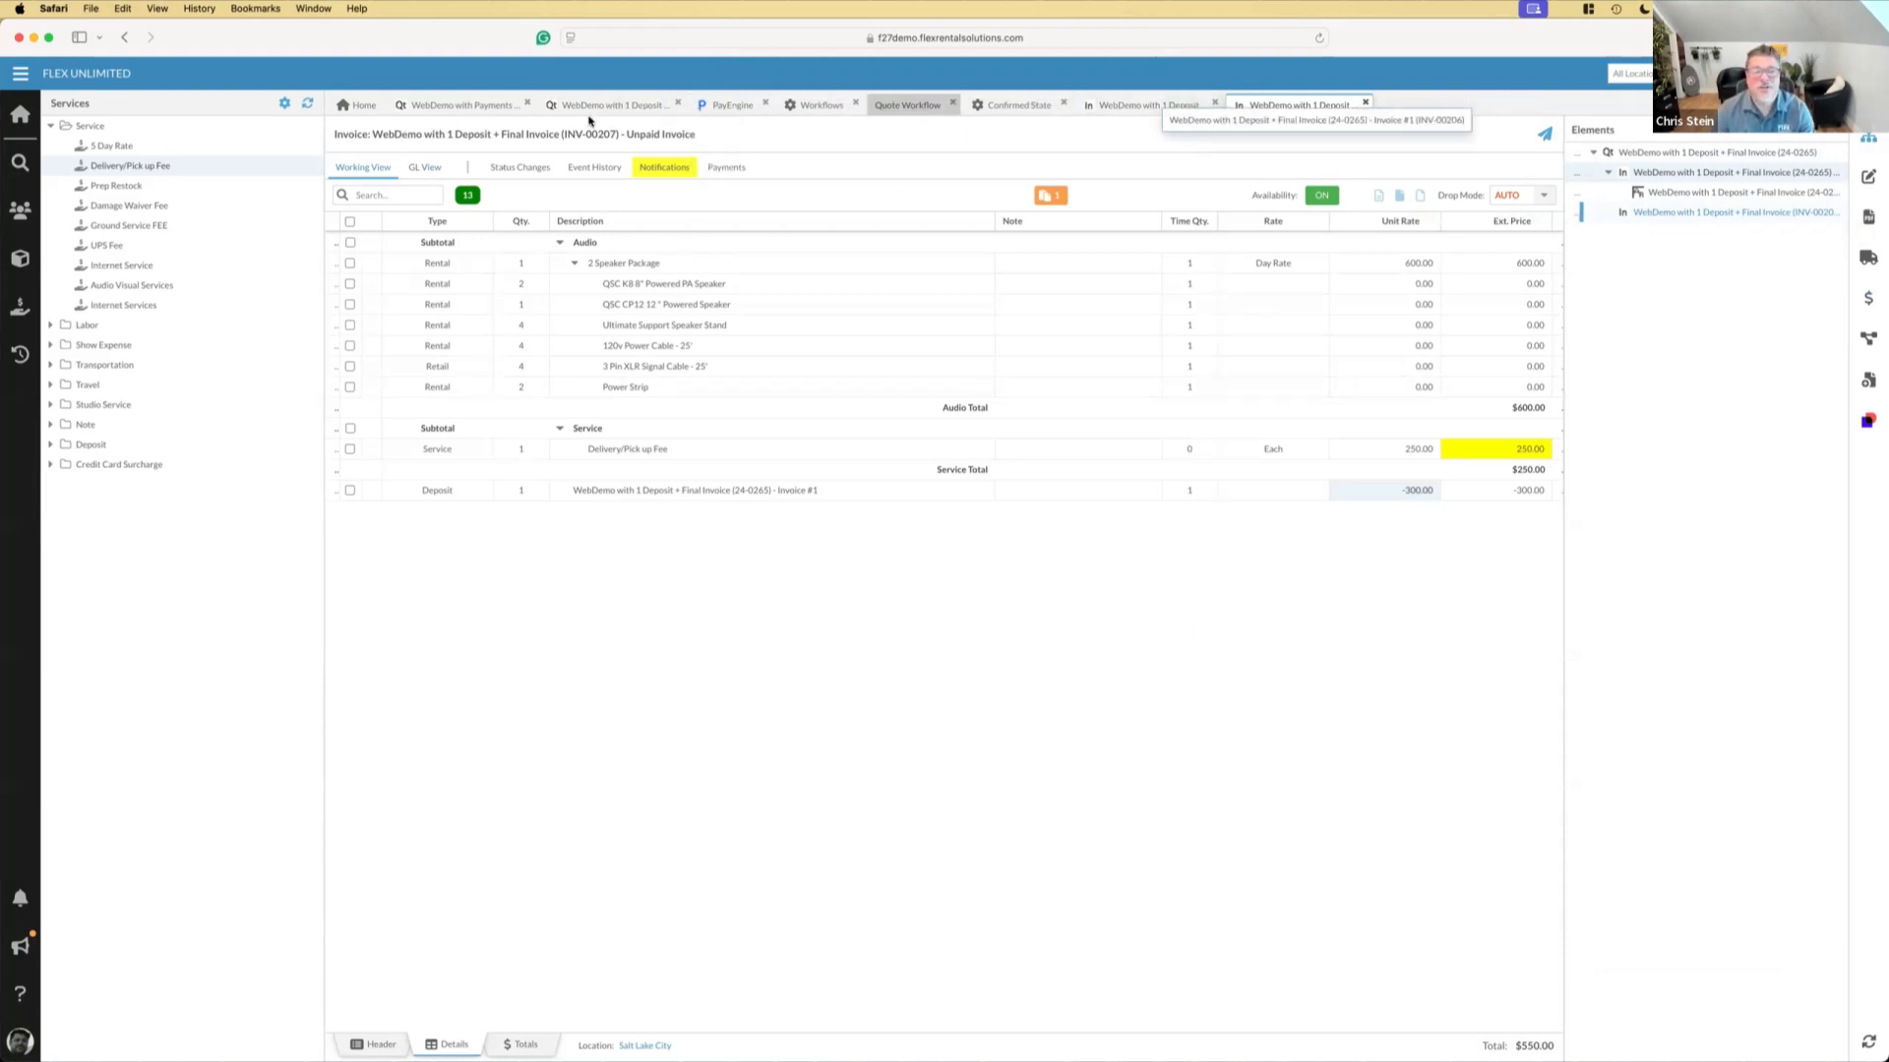
Copy the WebDemo with Payments only as Deposit quote with the default name and dates, resetting logistics and workflow without copying the whole tree
click(456, 106)
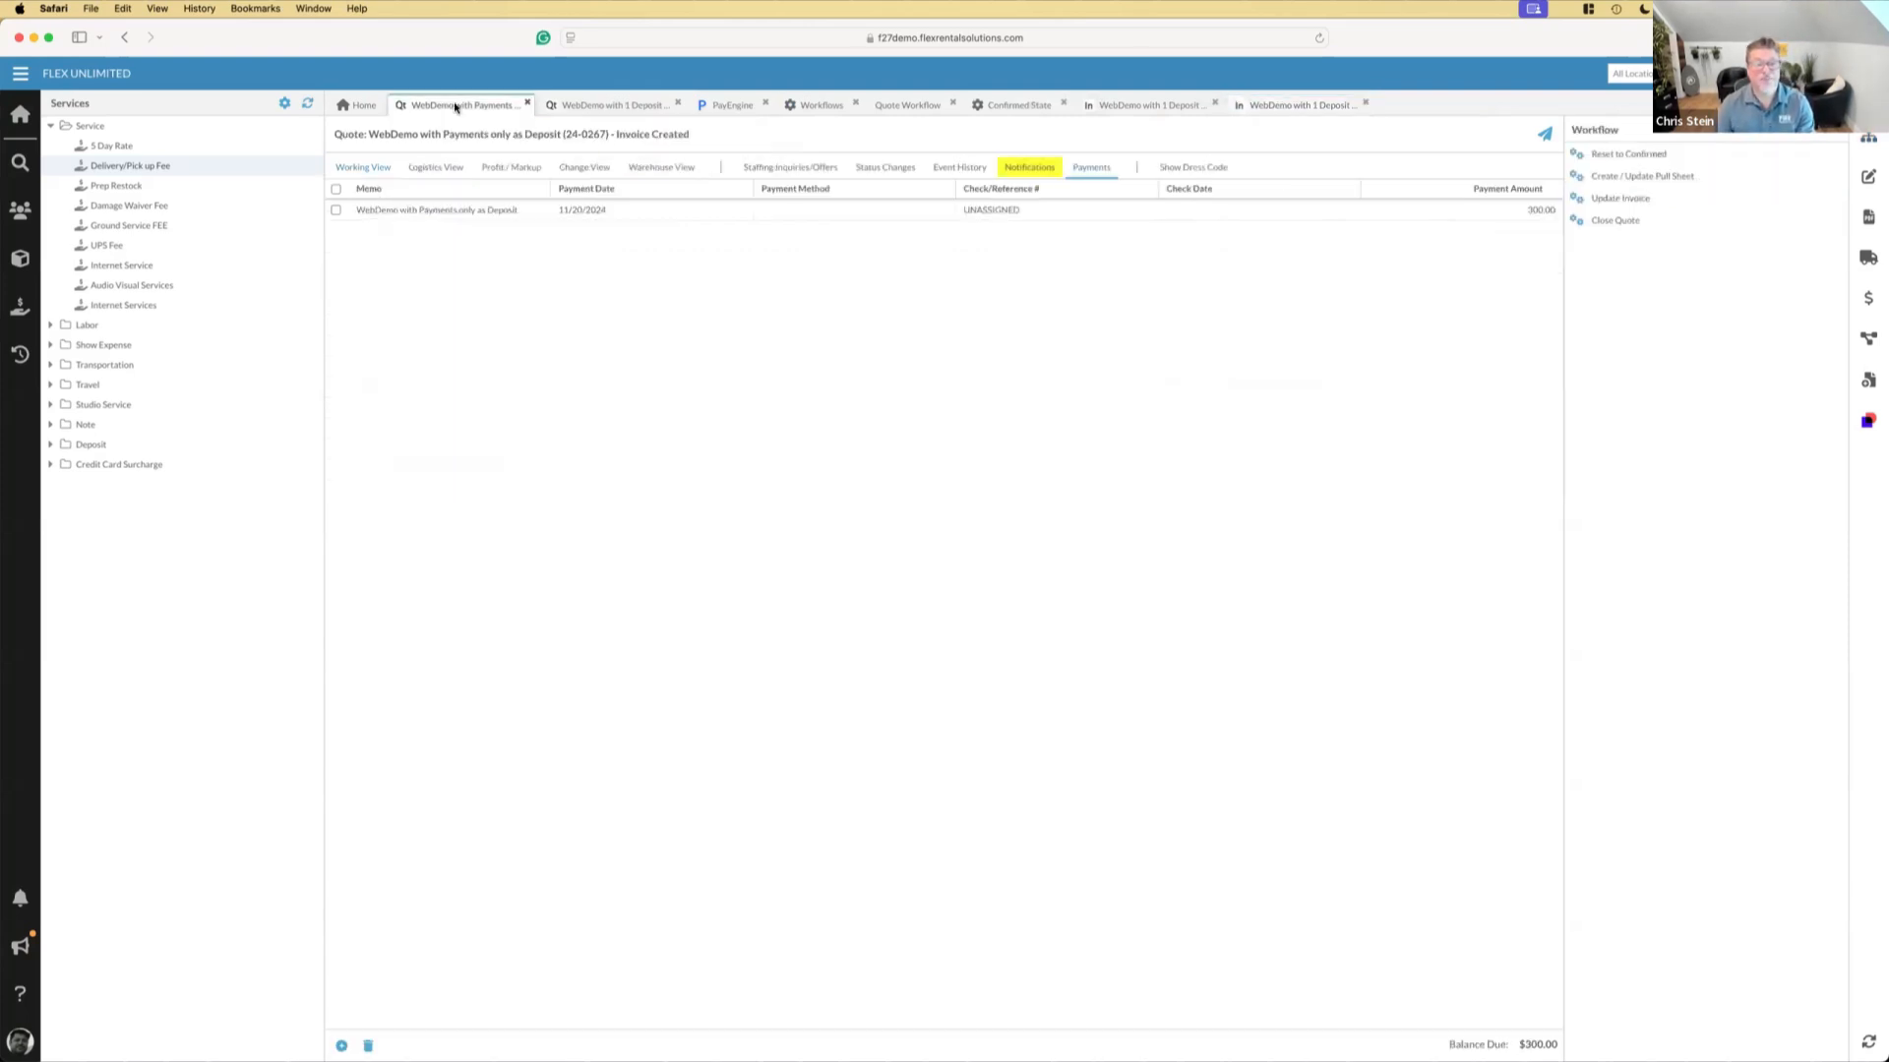
click(1871, 181)
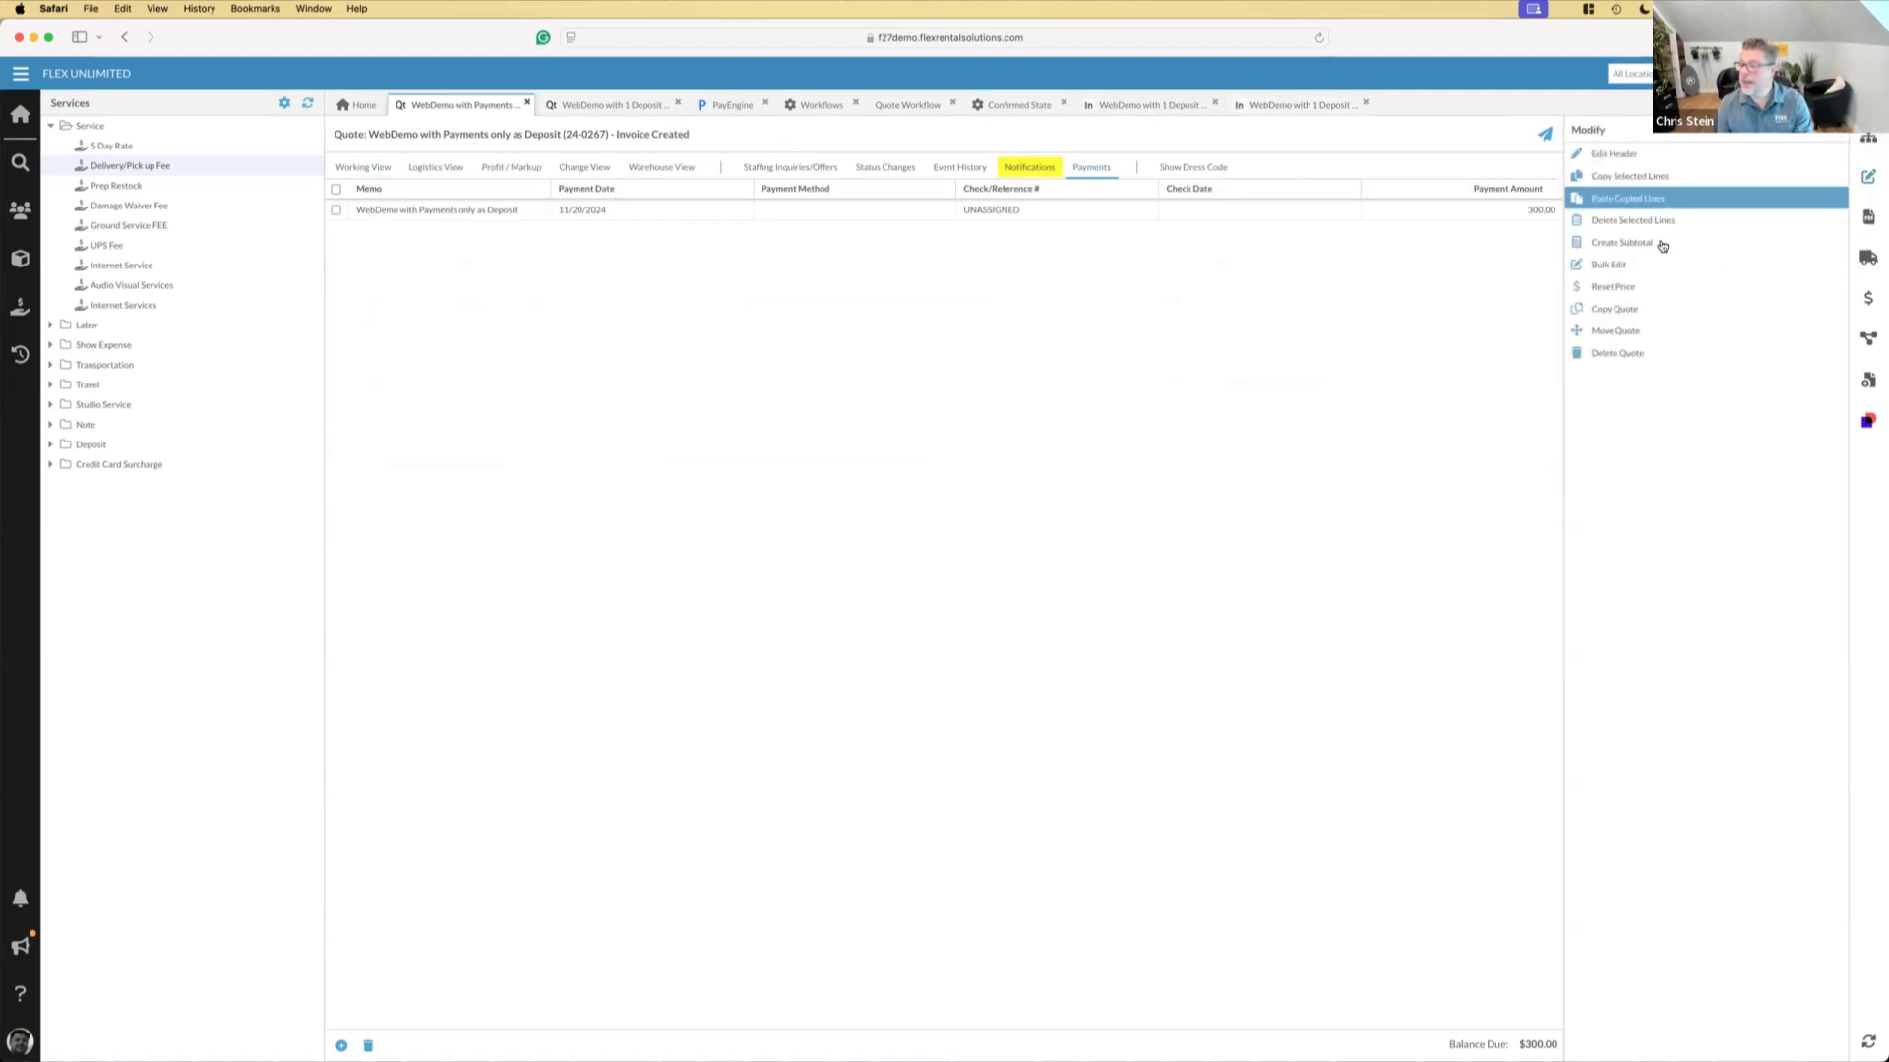
click(1628, 312)
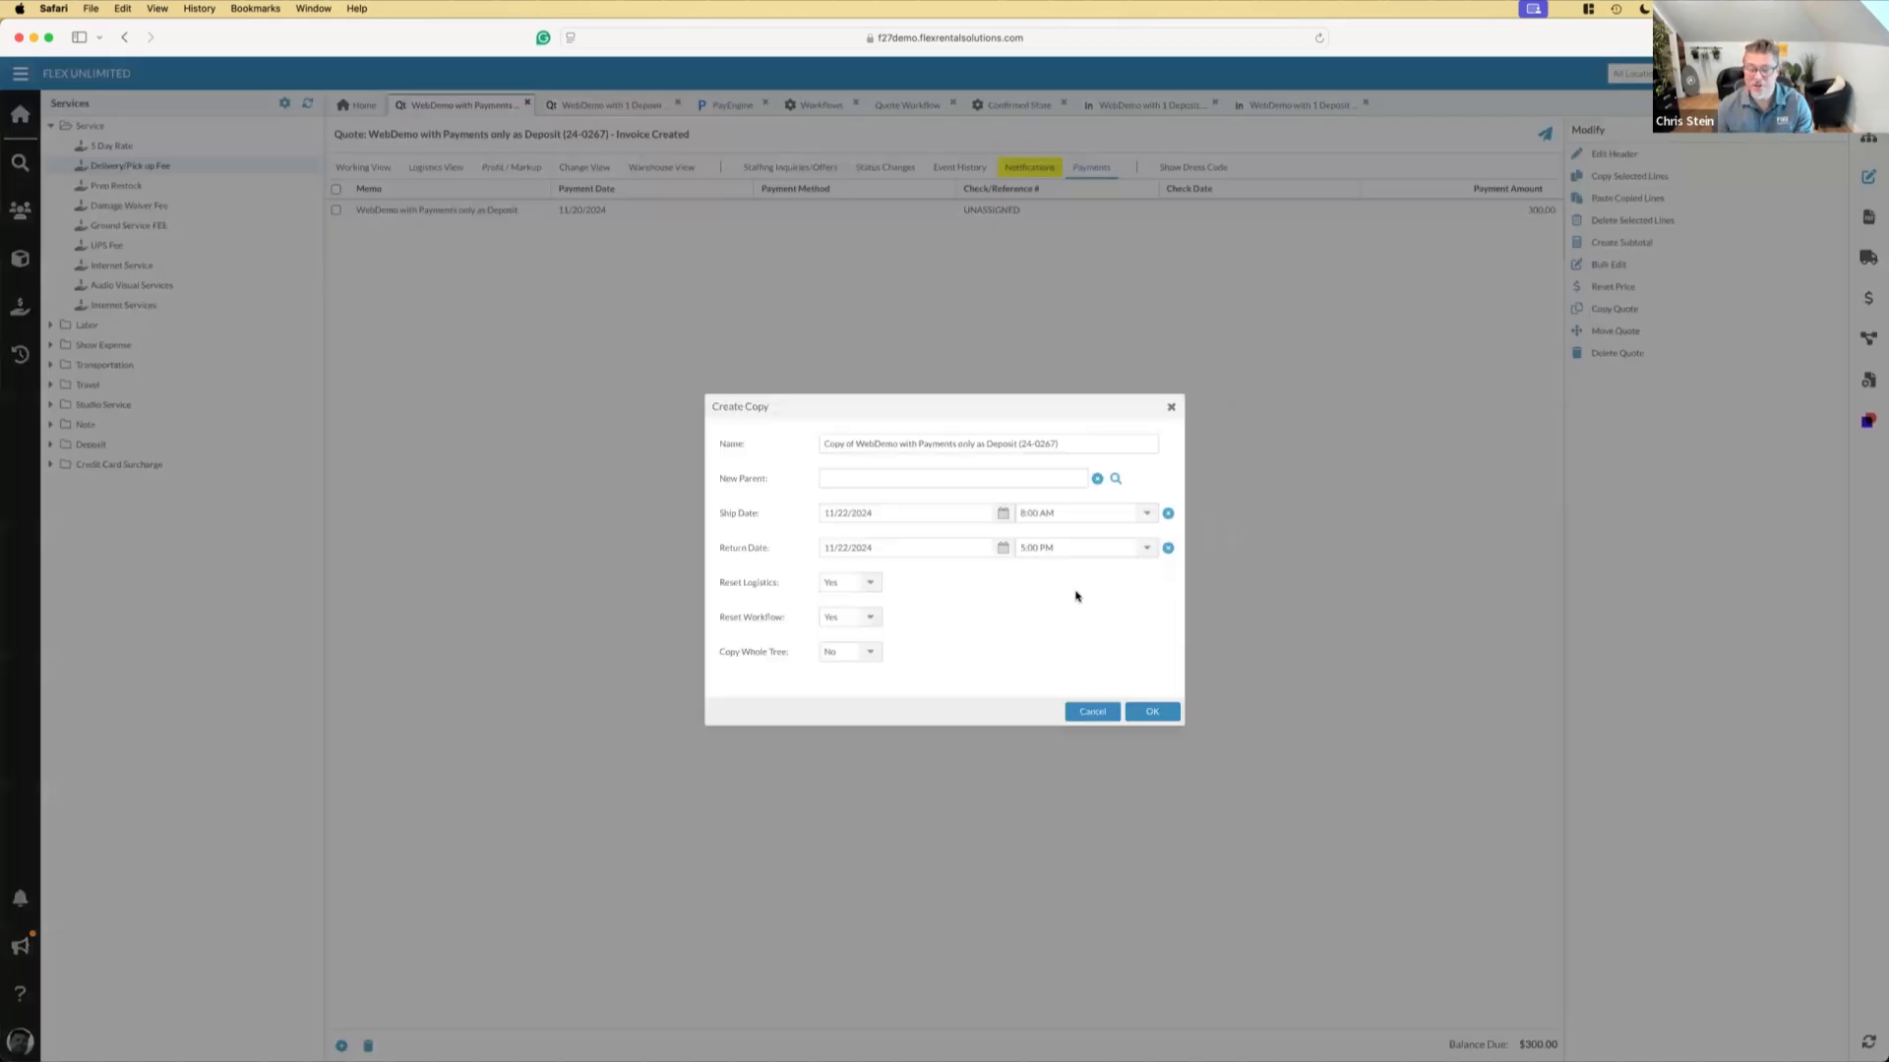
click(1149, 710)
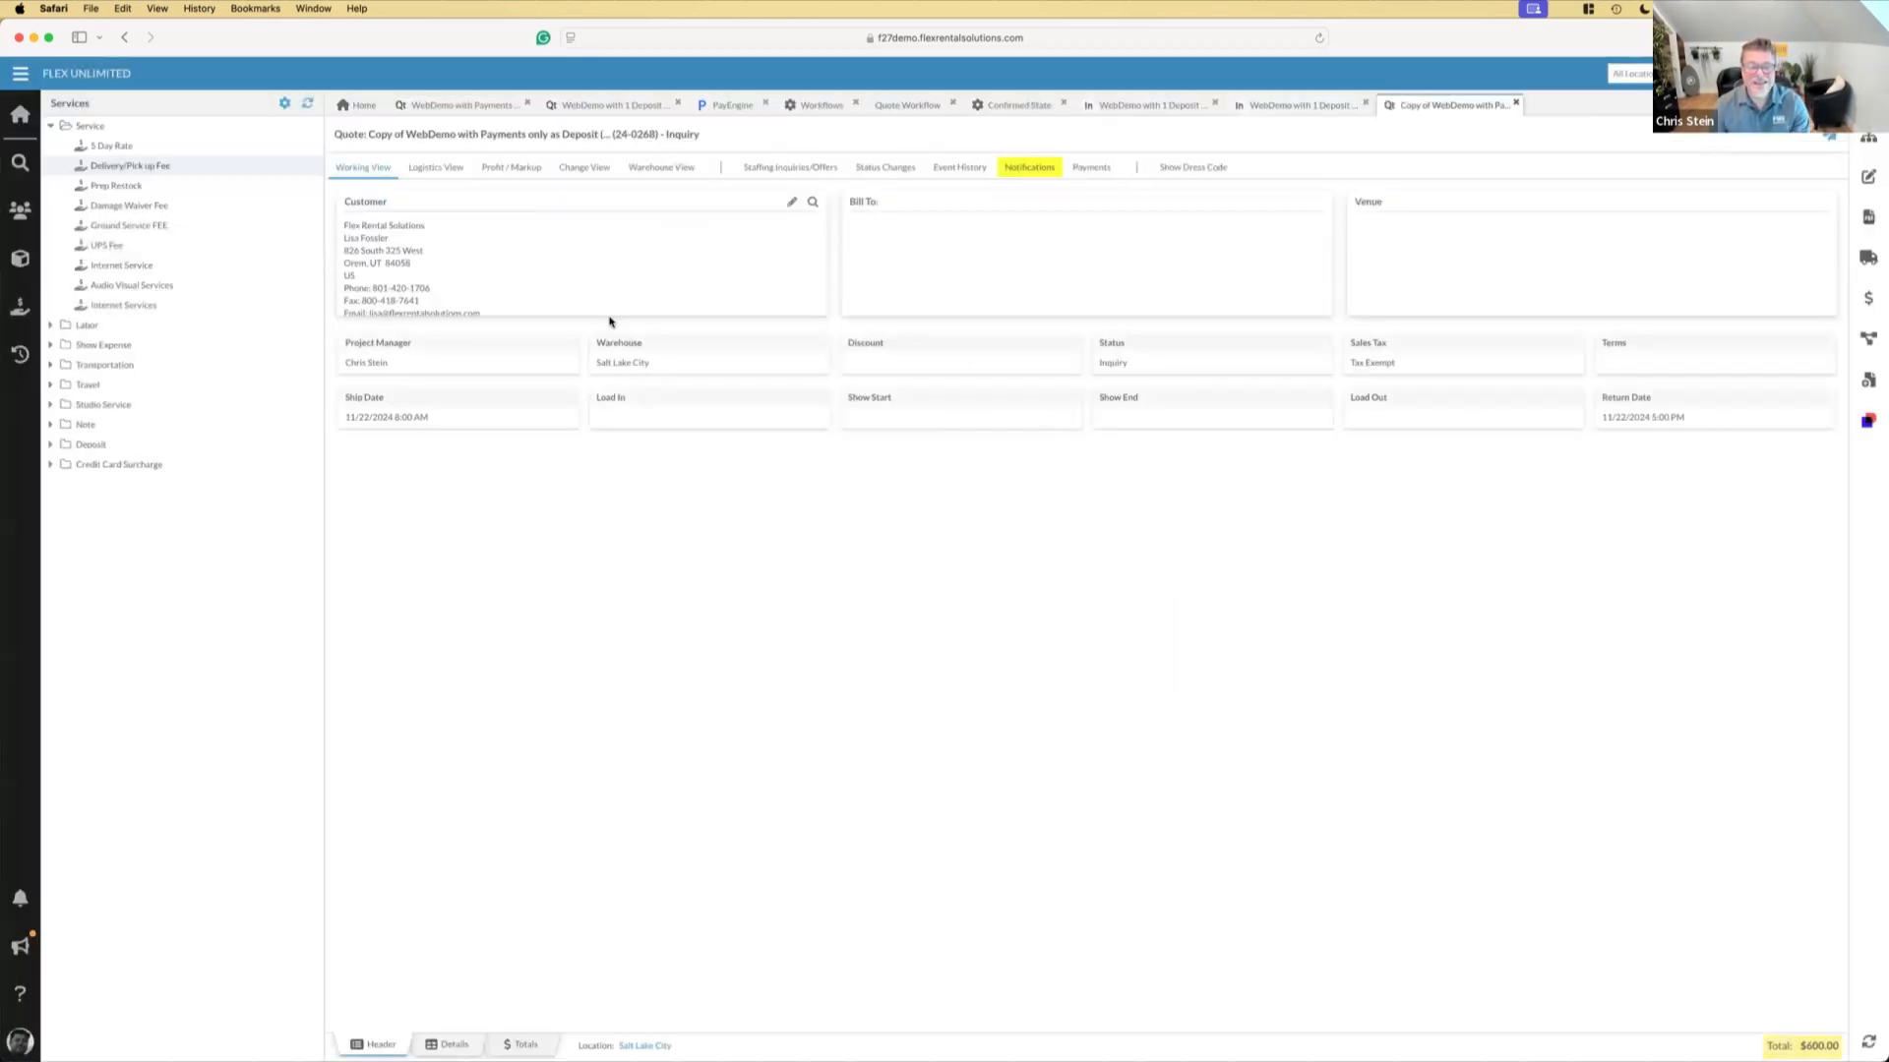
Start incremental invoices from the copied quote and set the first invoice's due date to 11/21/2024 and its percentage to 30%
click(452, 1041)
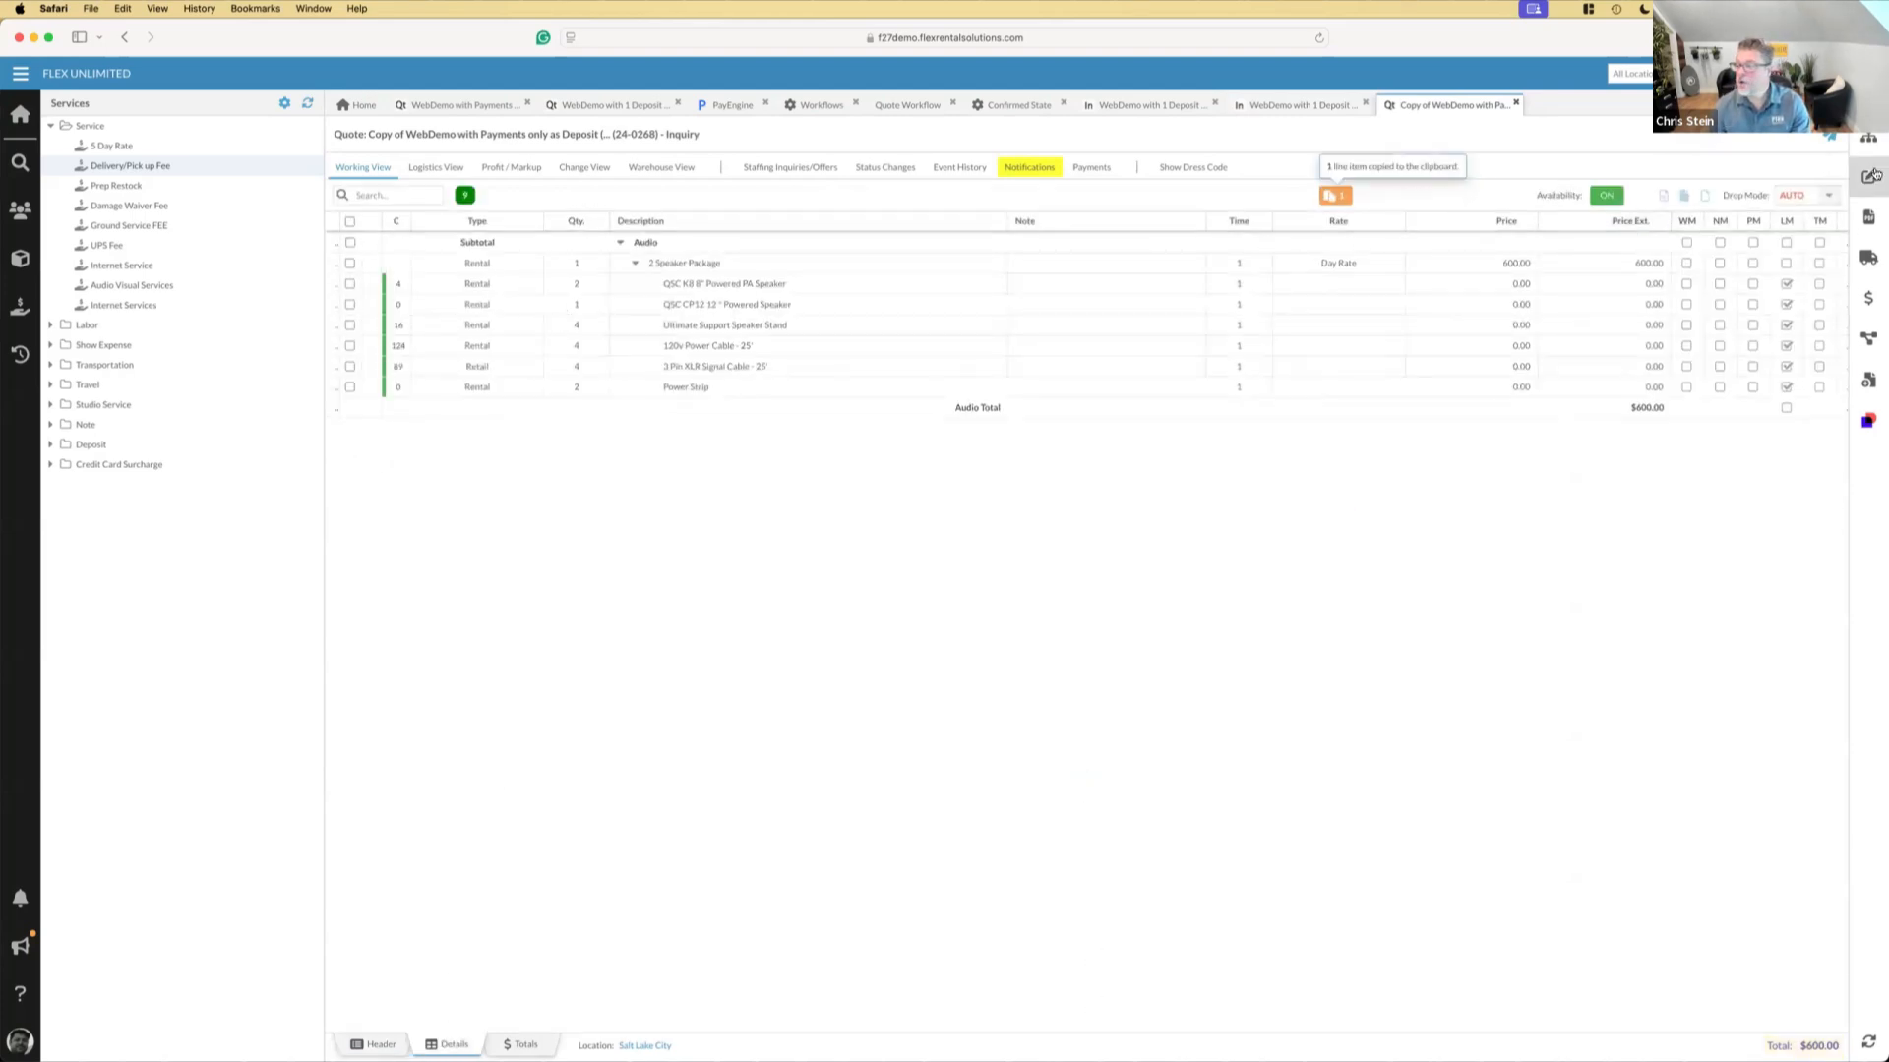
click(1868, 299)
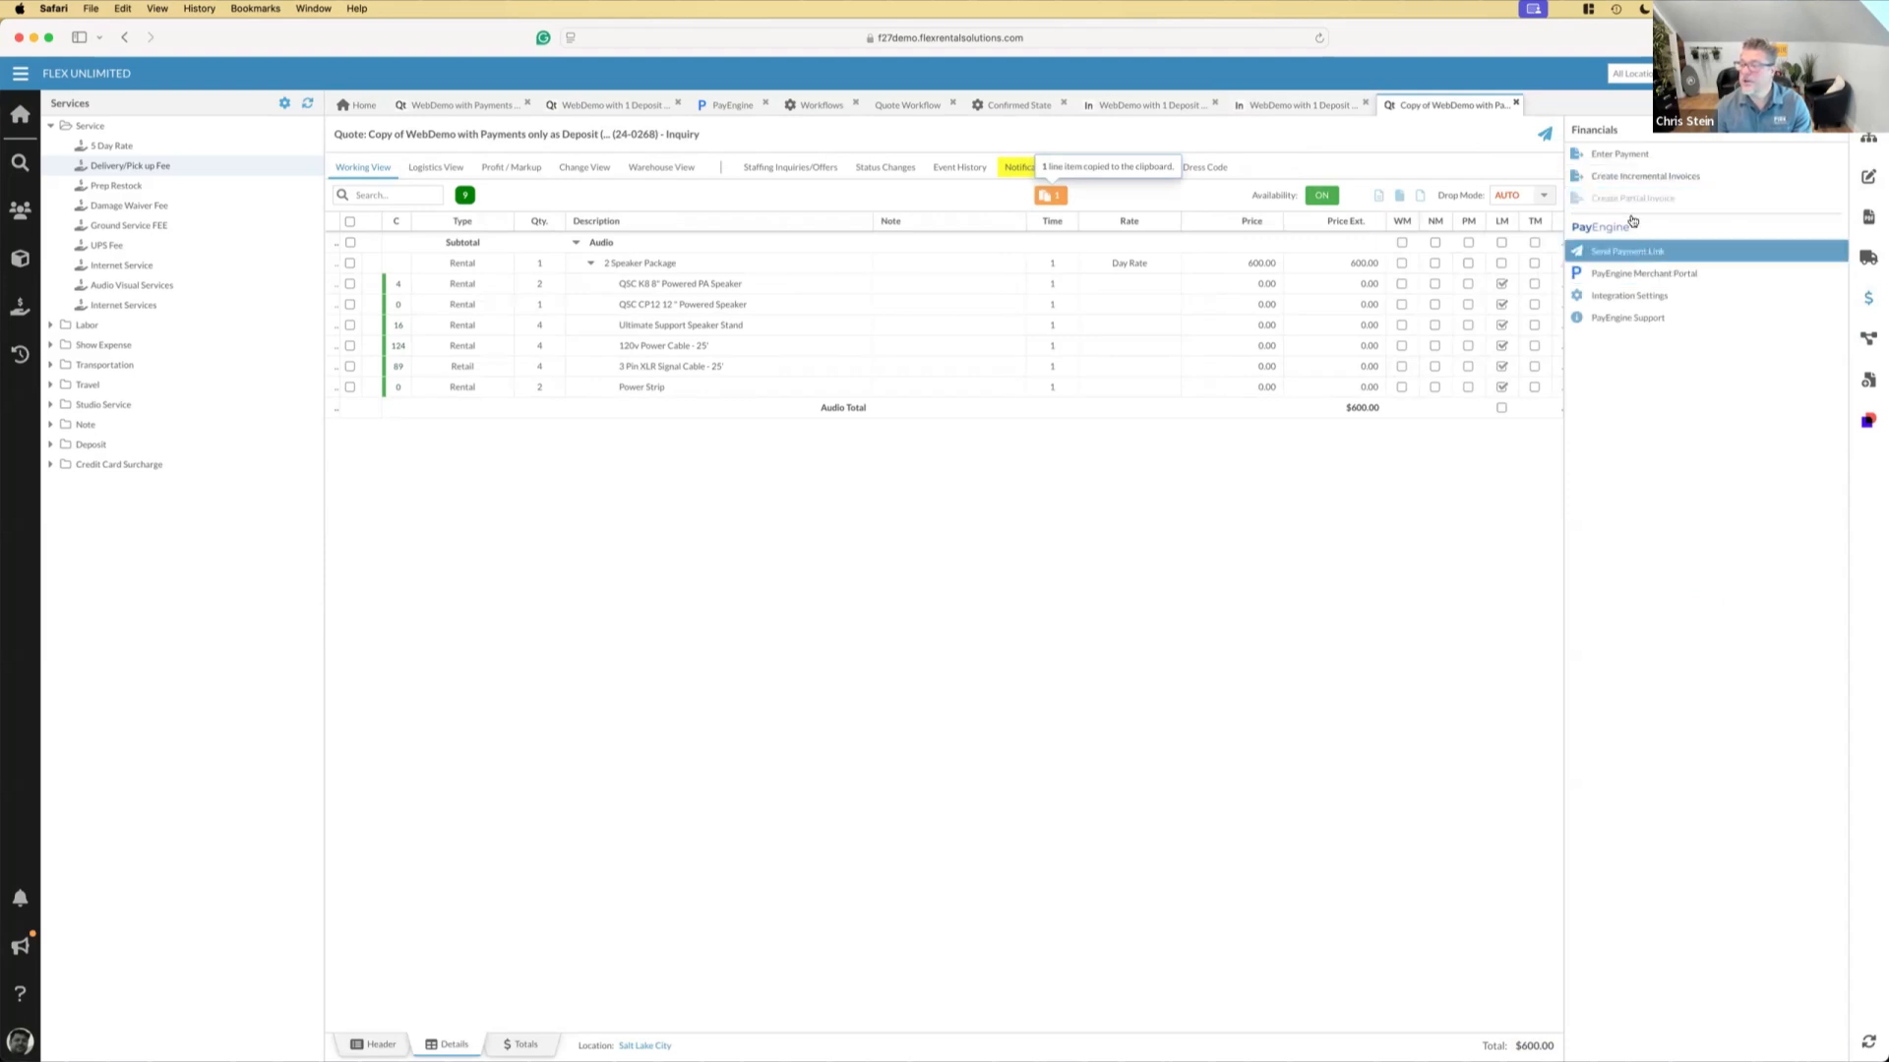
click(1624, 182)
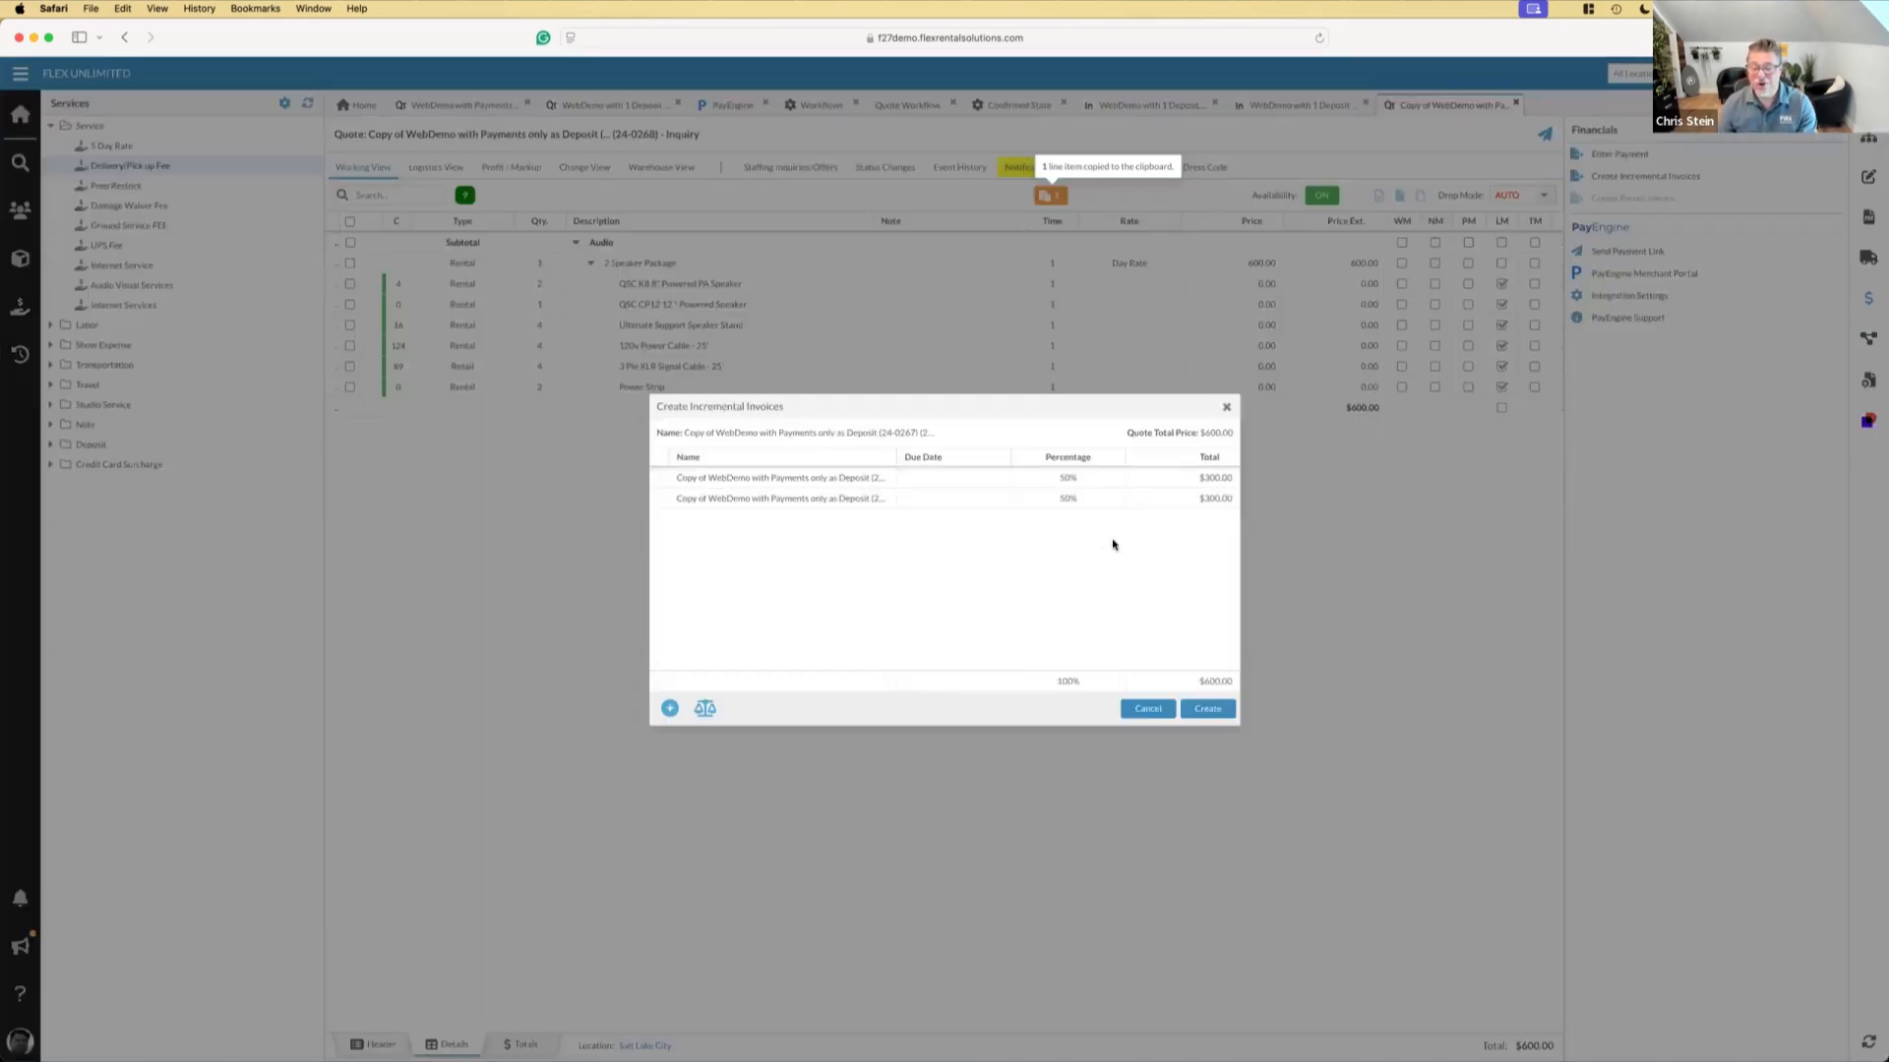
click(997, 480)
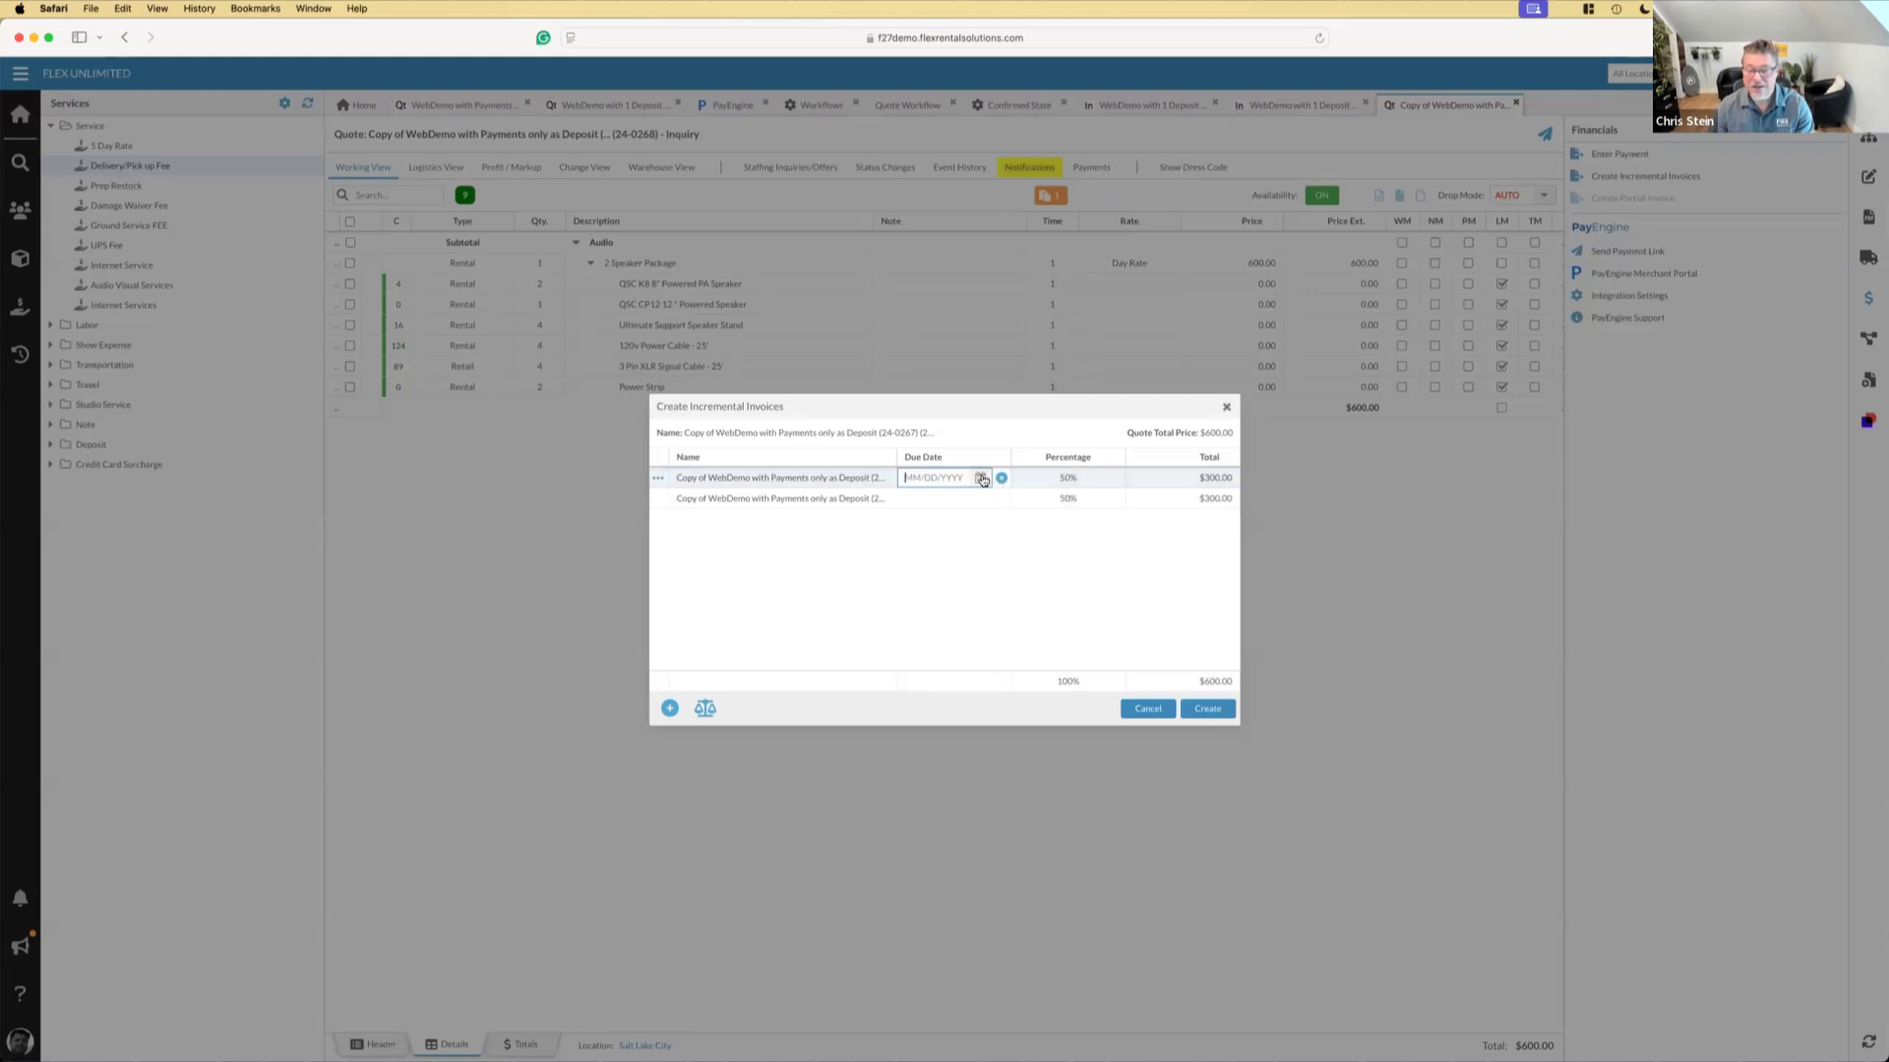
click(979, 478)
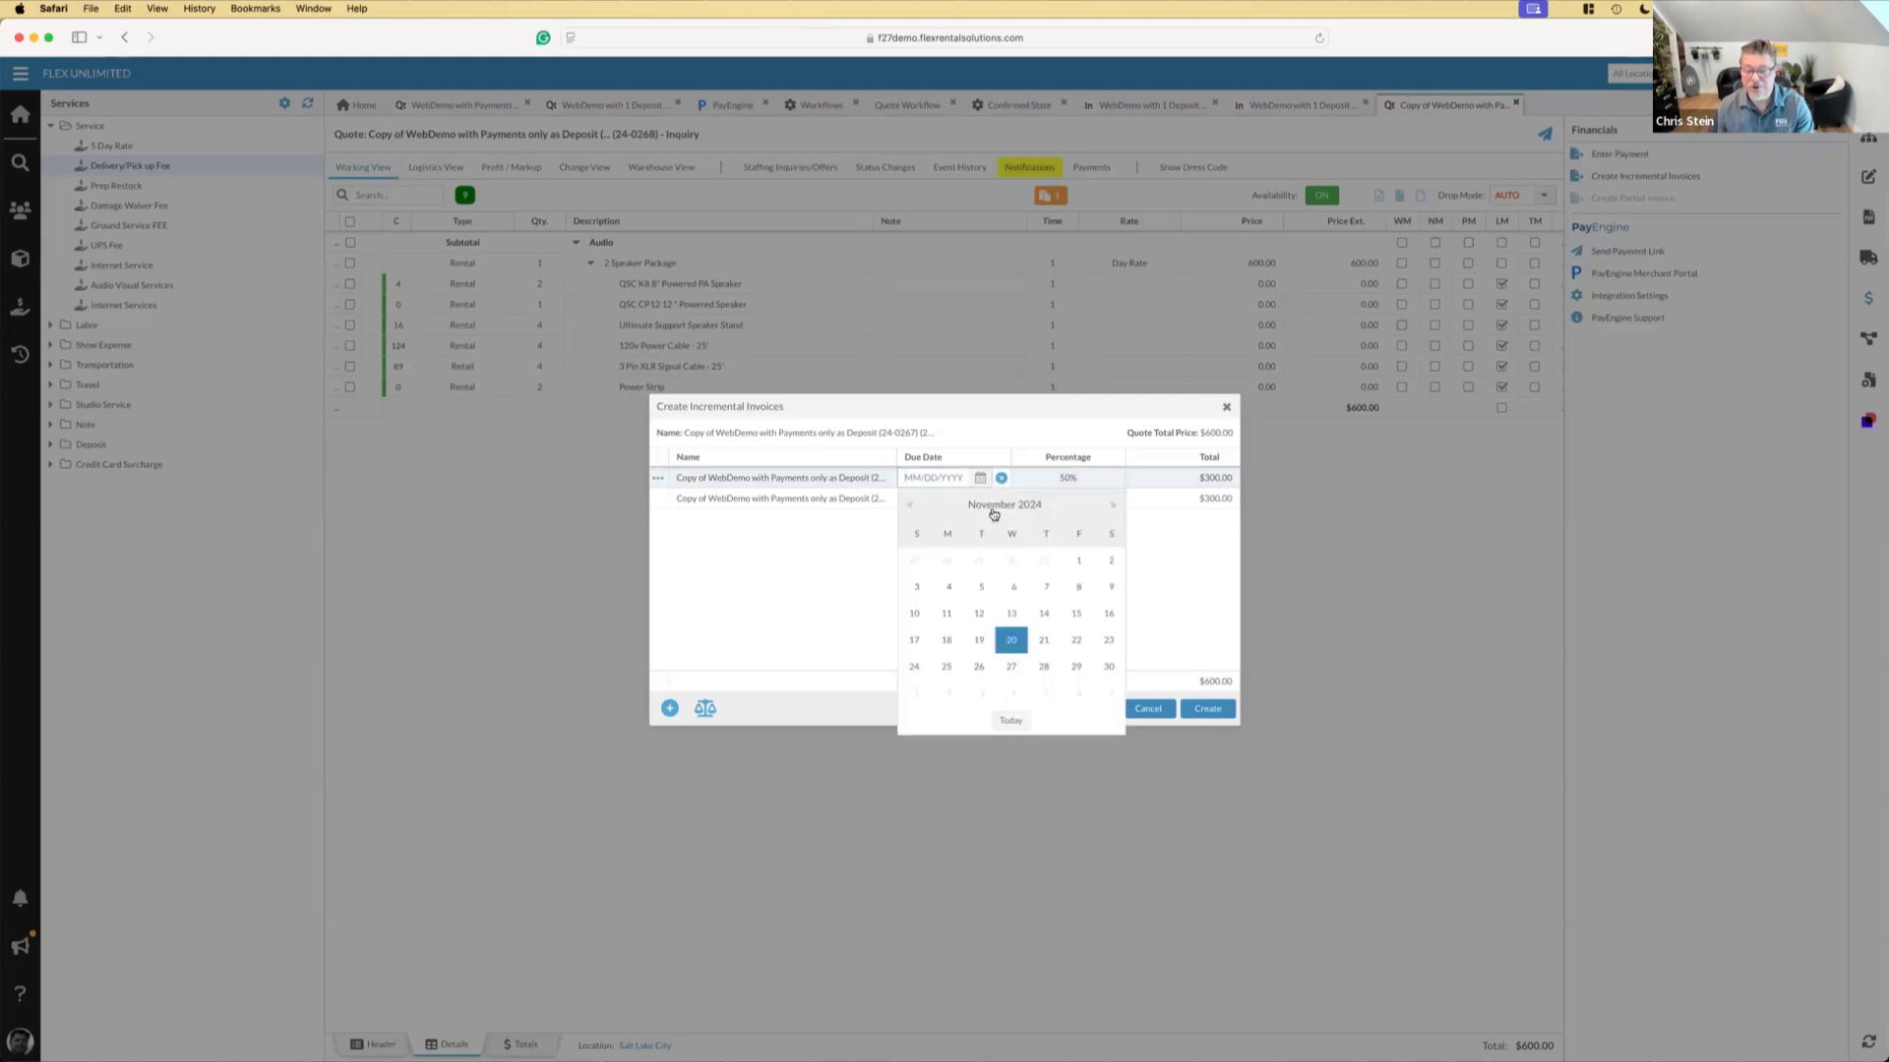
click(1039, 641)
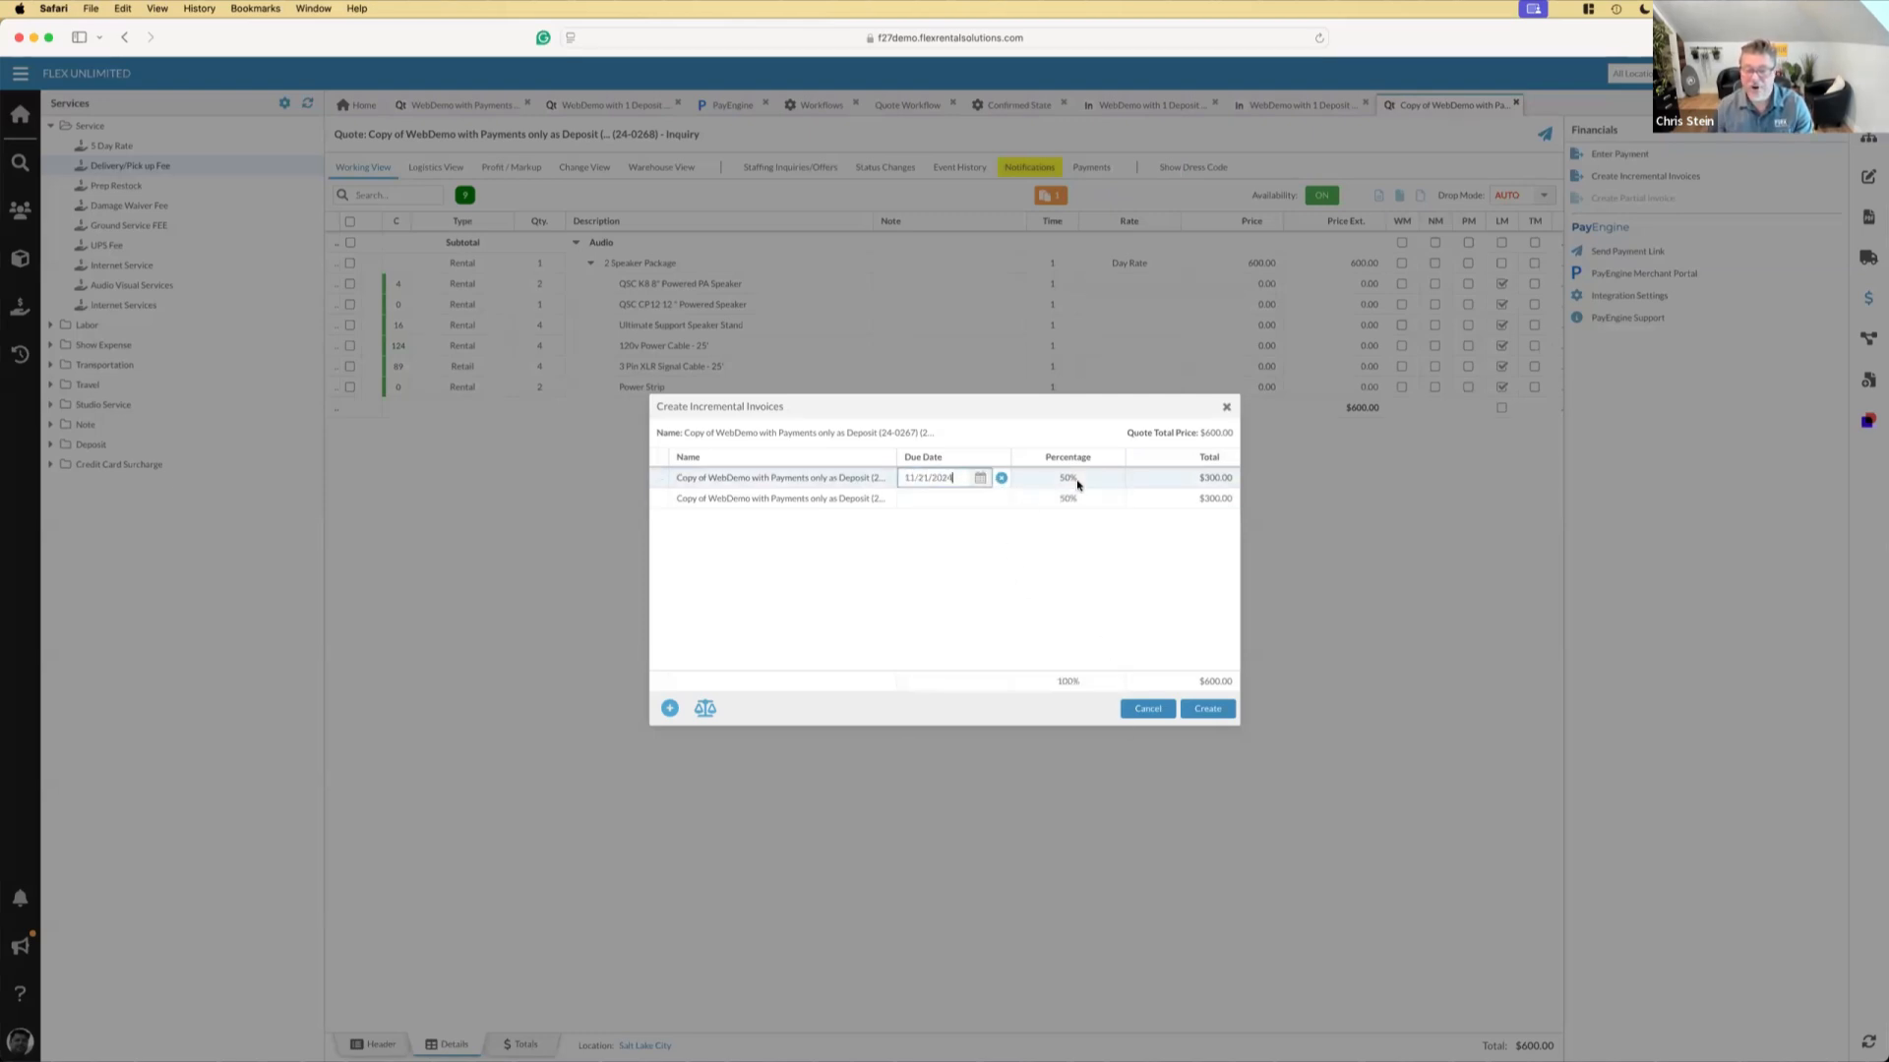
click(1074, 480)
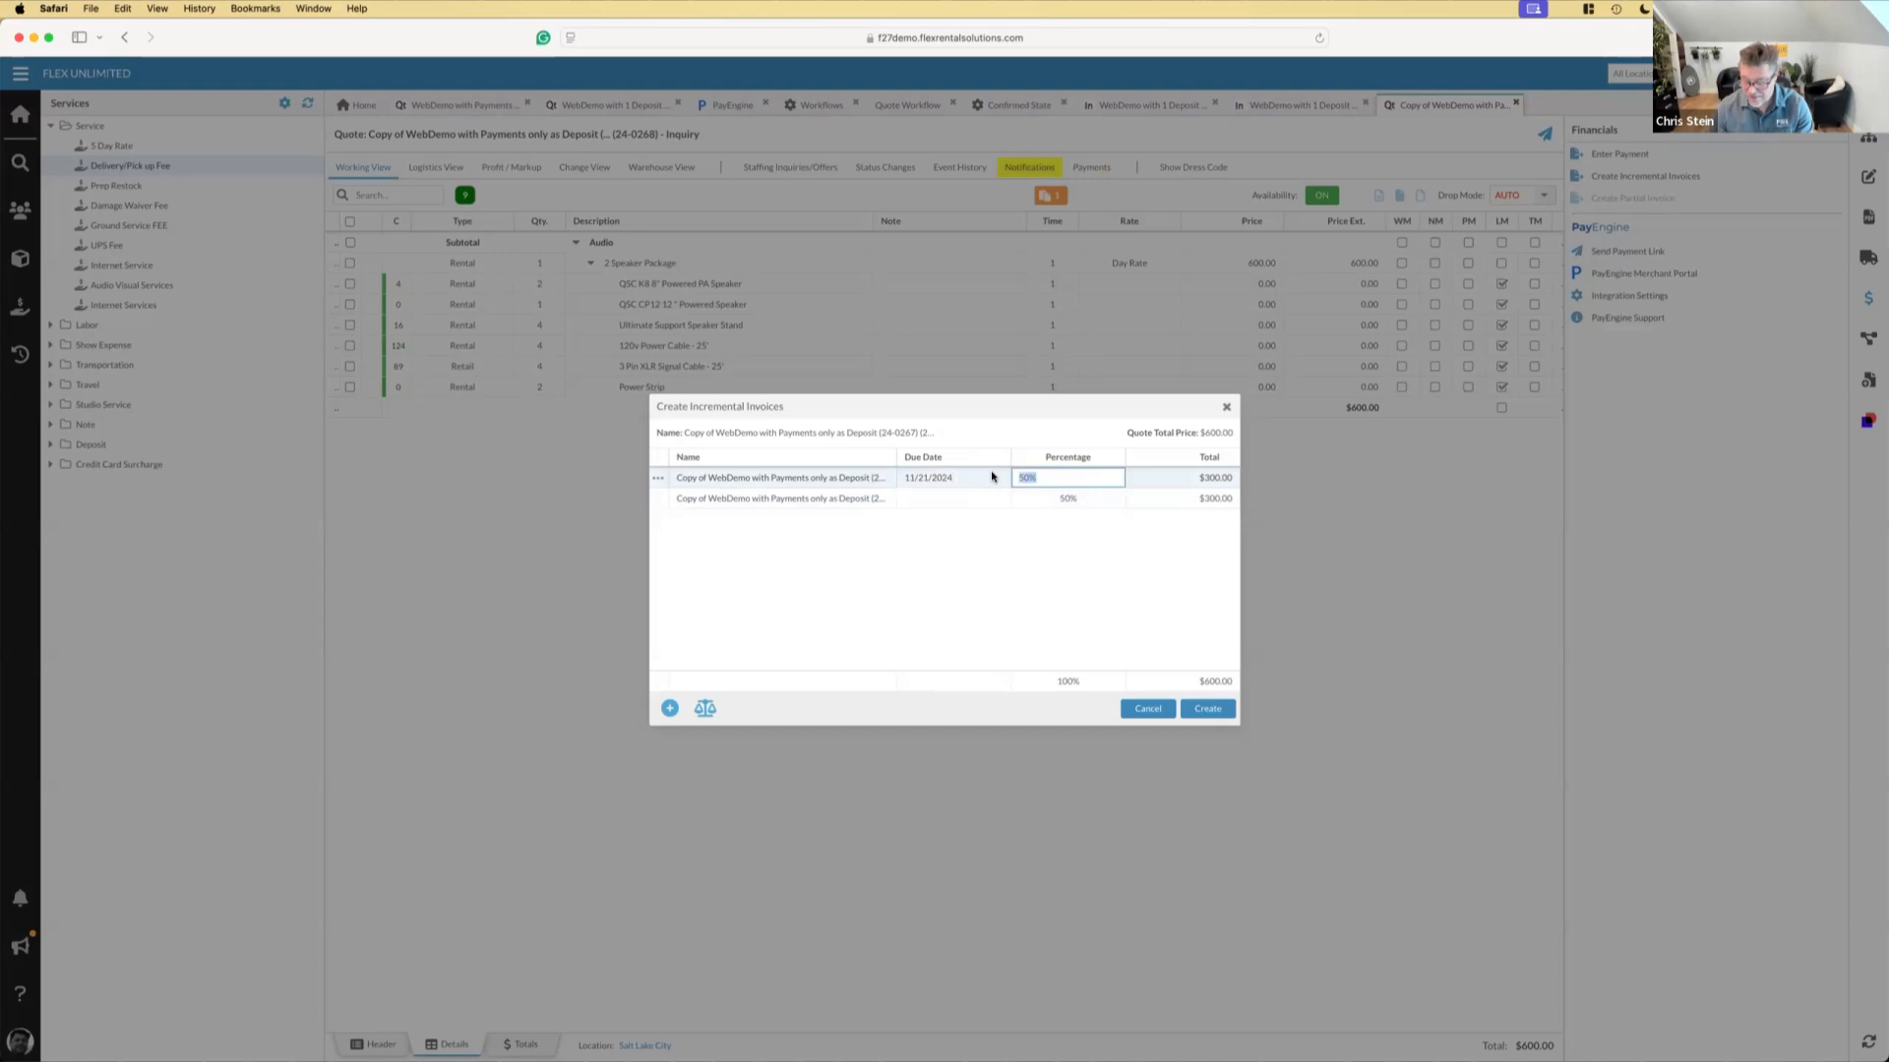
Replace the "Invoice #1" ending of the first incremental invoice's name with "Deposit 1"
click(815, 485)
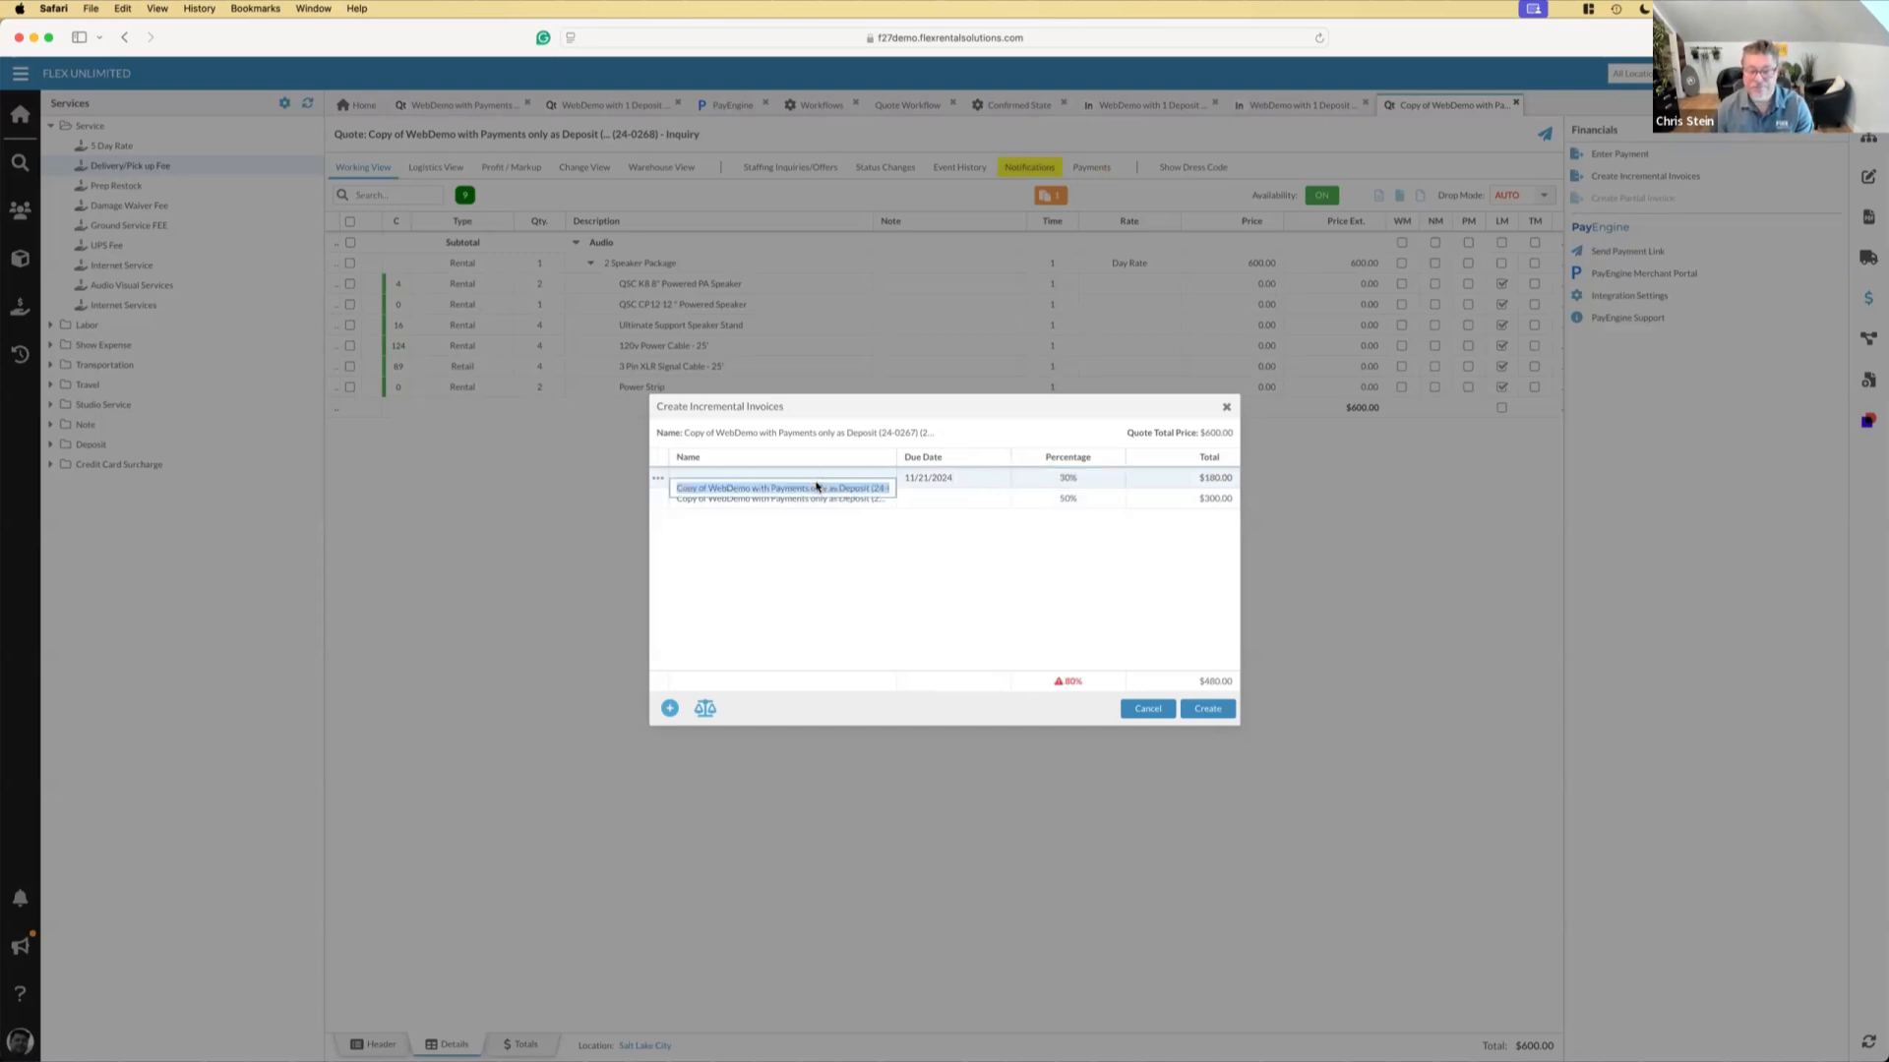
drag(861, 489, 928, 491)
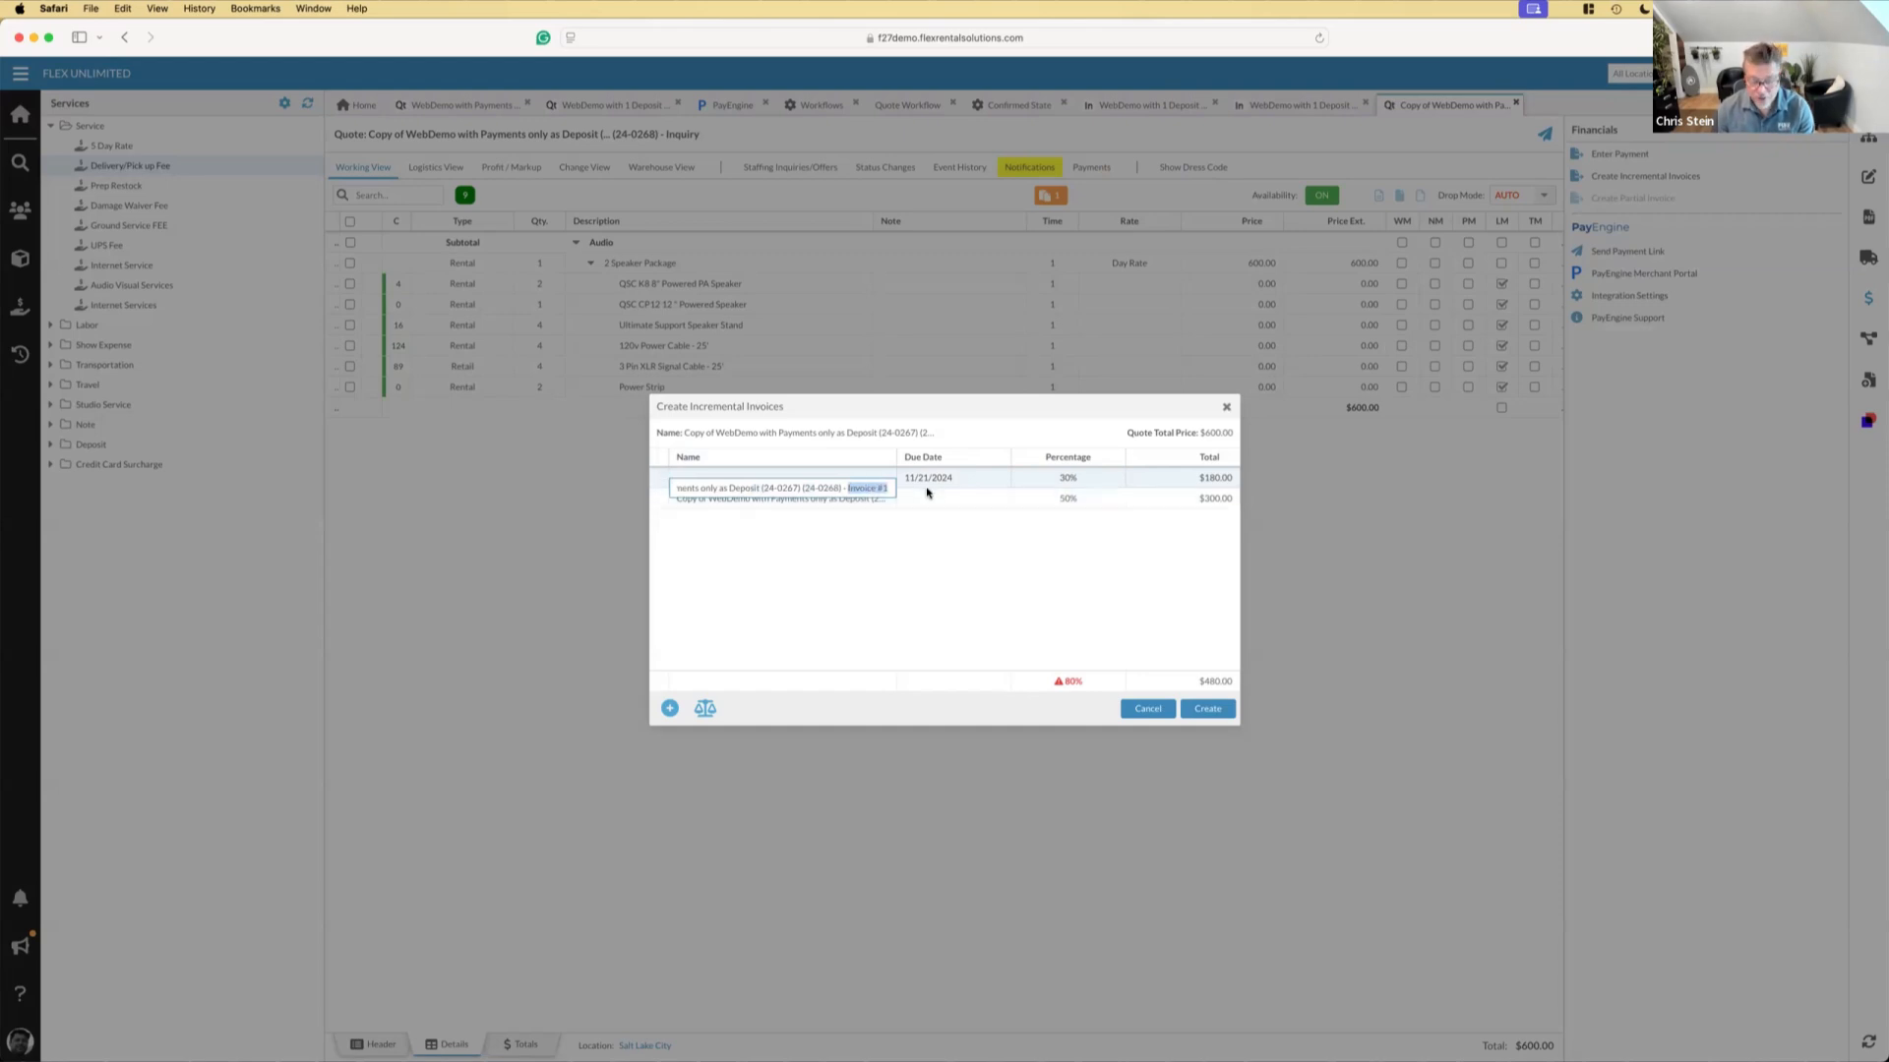
text(De)
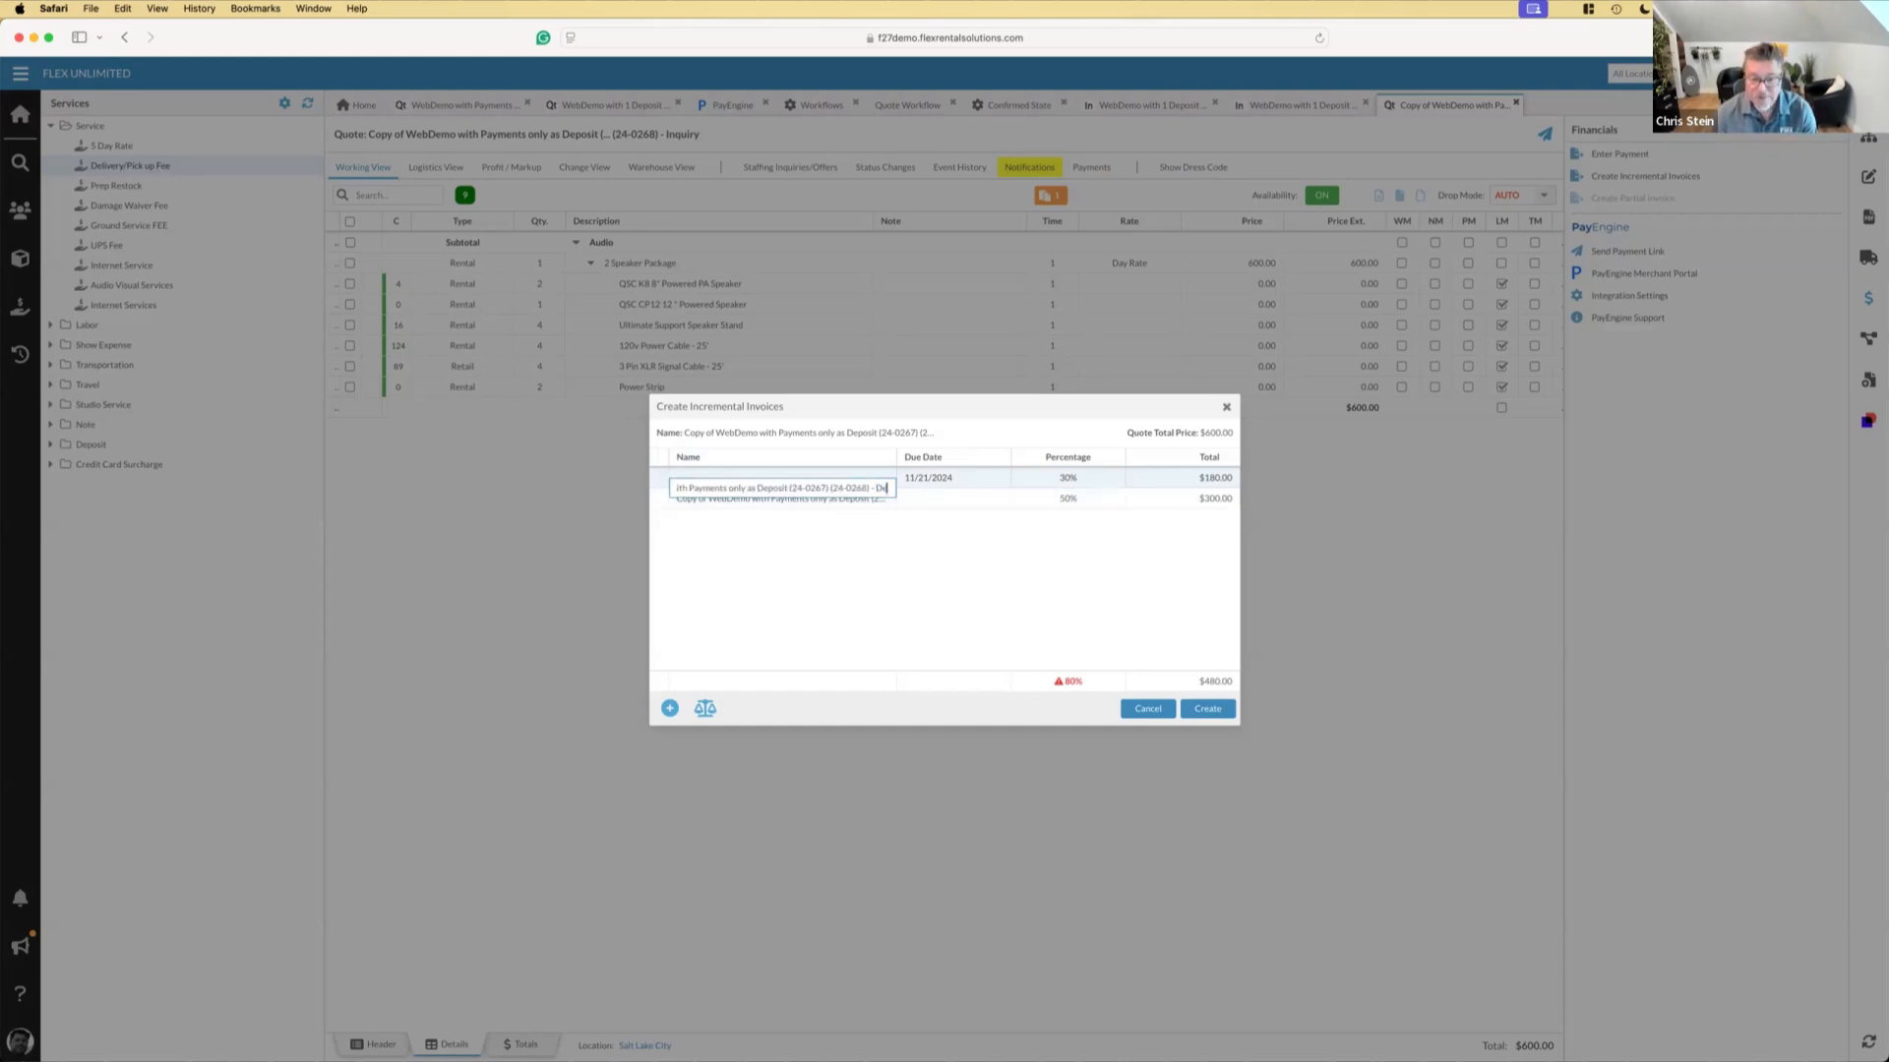
text(posit 1)
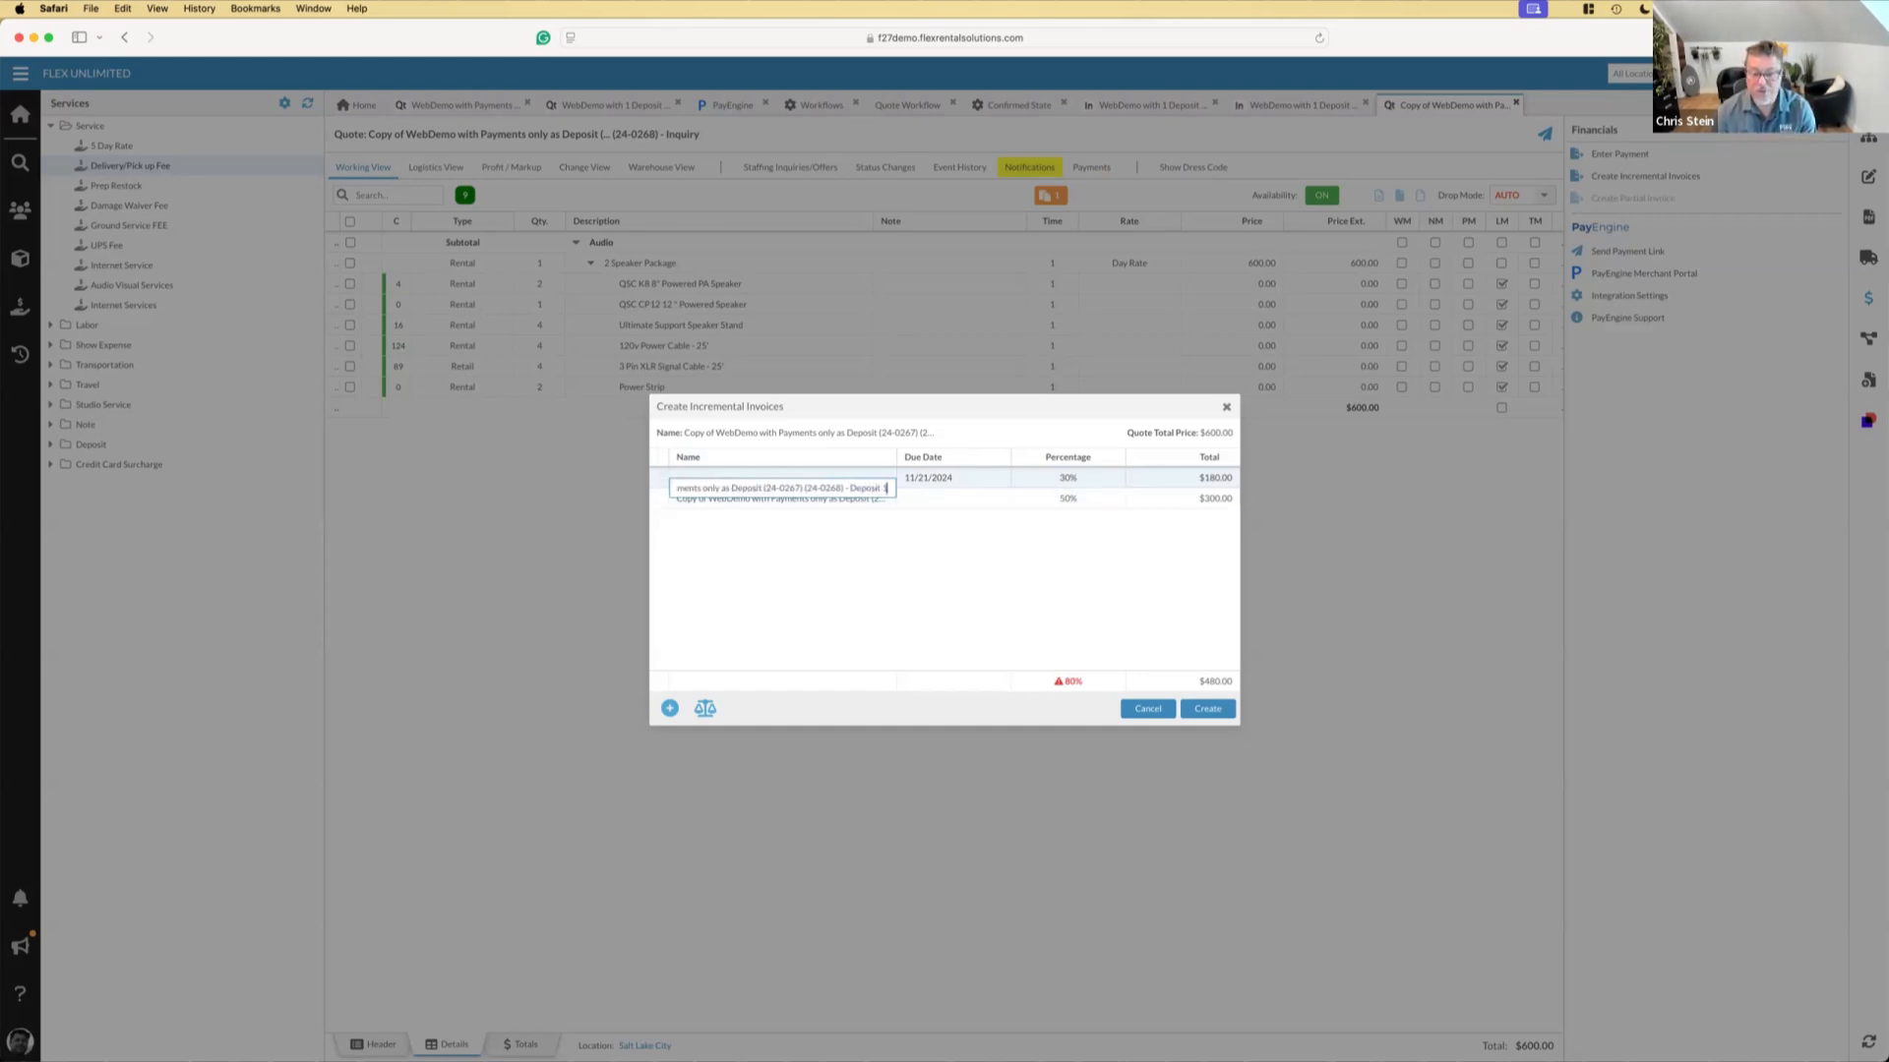
click(914, 541)
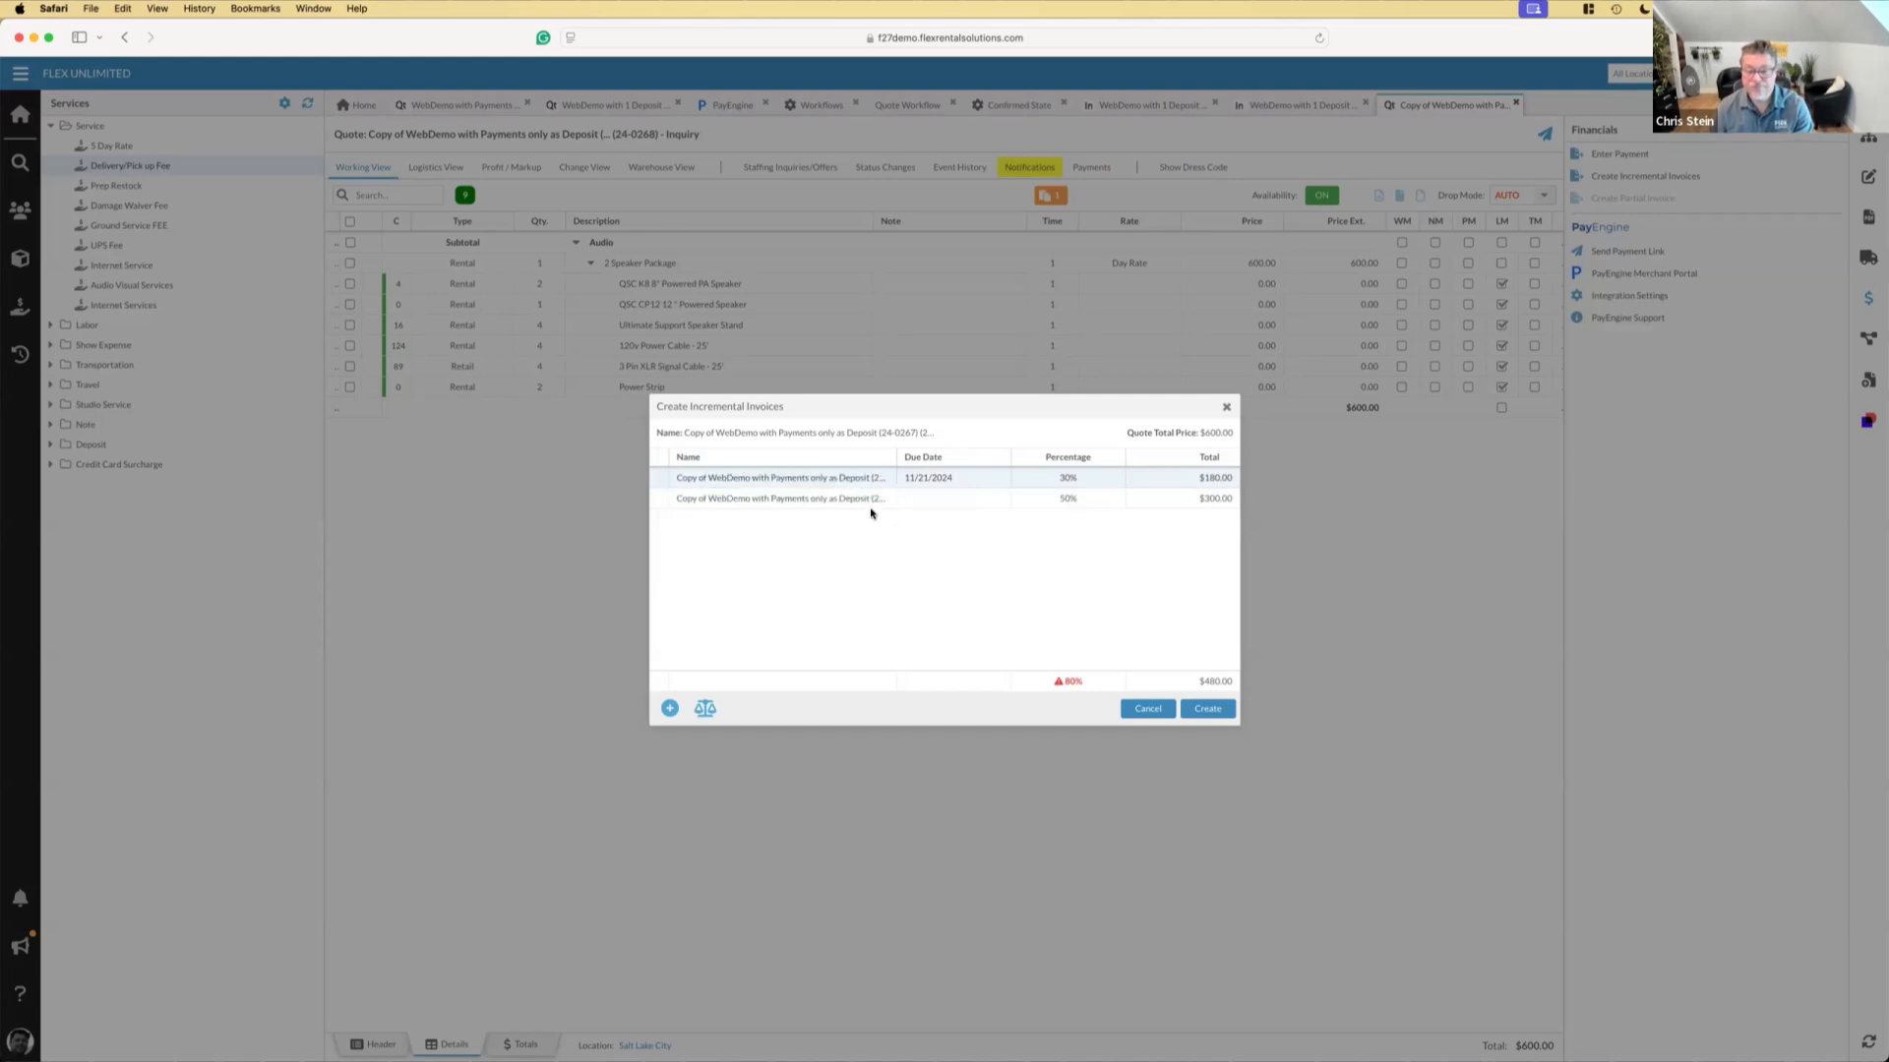
Replace the "Invoice #2" ending of the second incremental invoice's name with "Deposit 2"
double_click(871, 500)
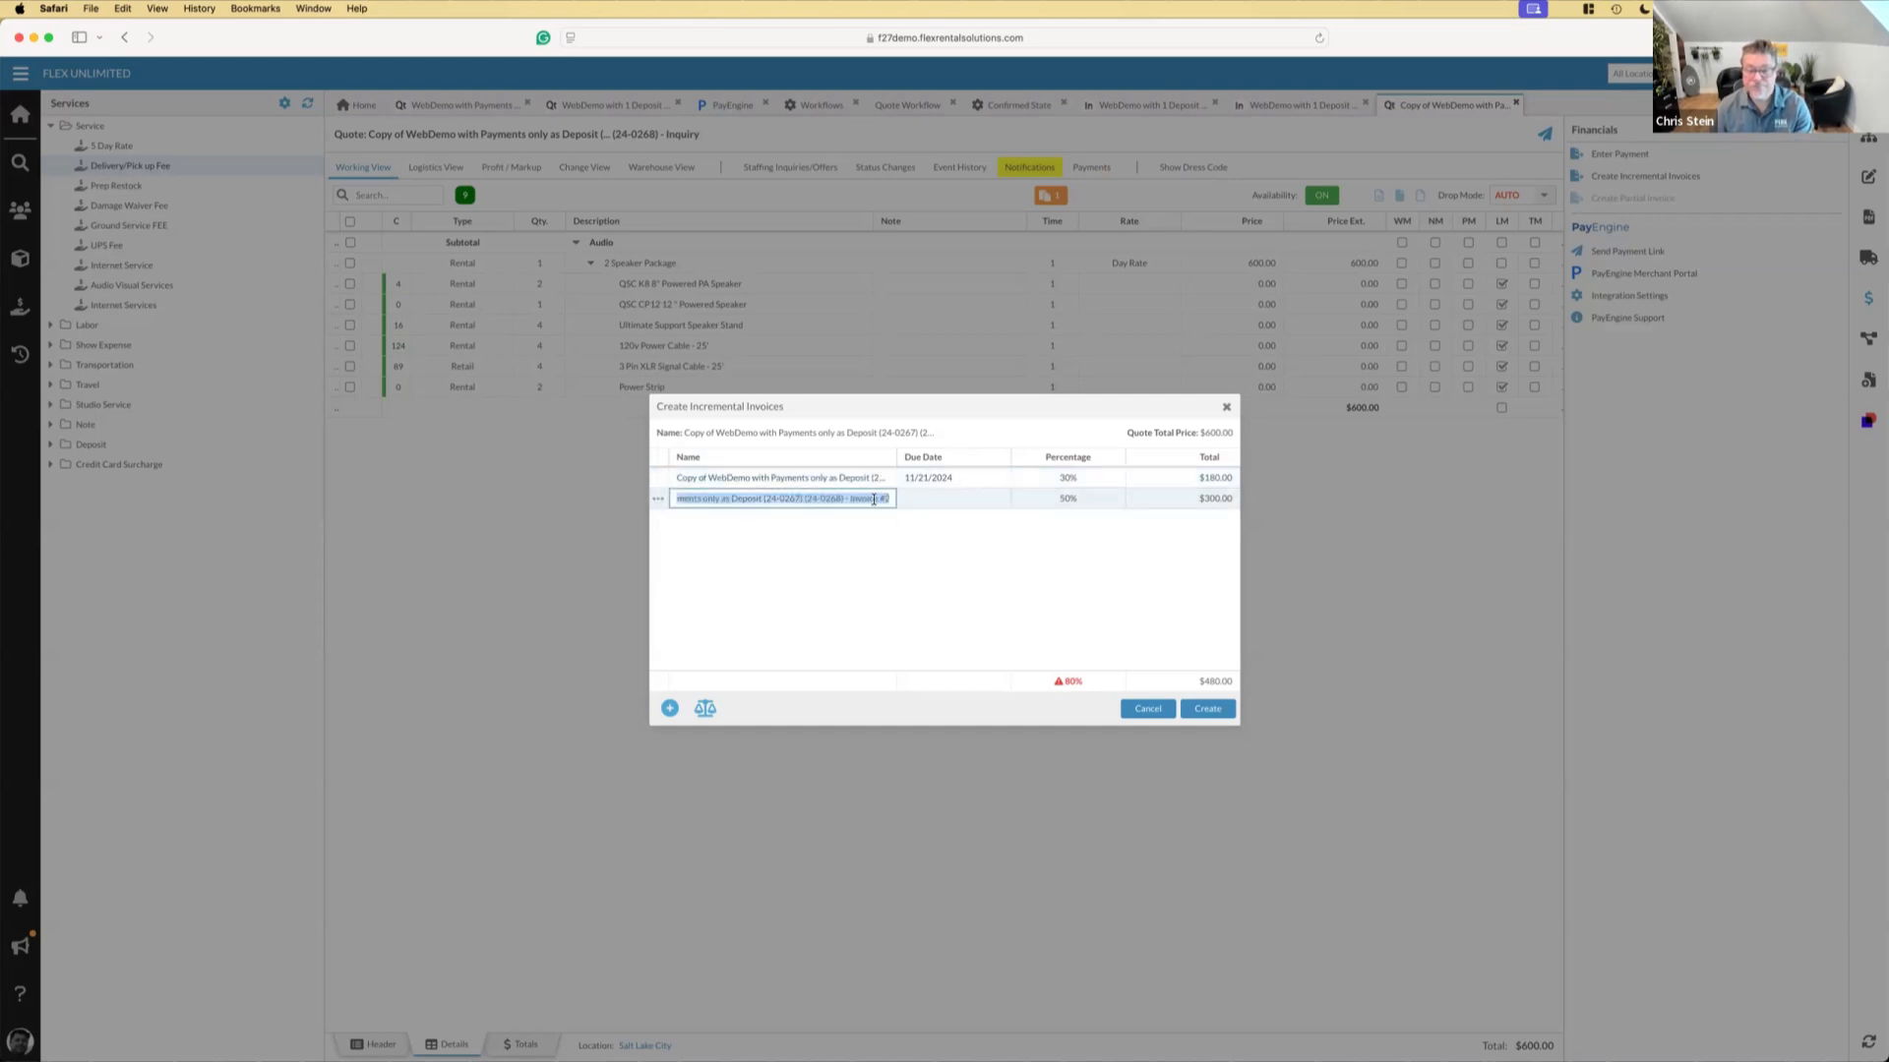
click(848, 498)
drag(848, 498, 916, 503)
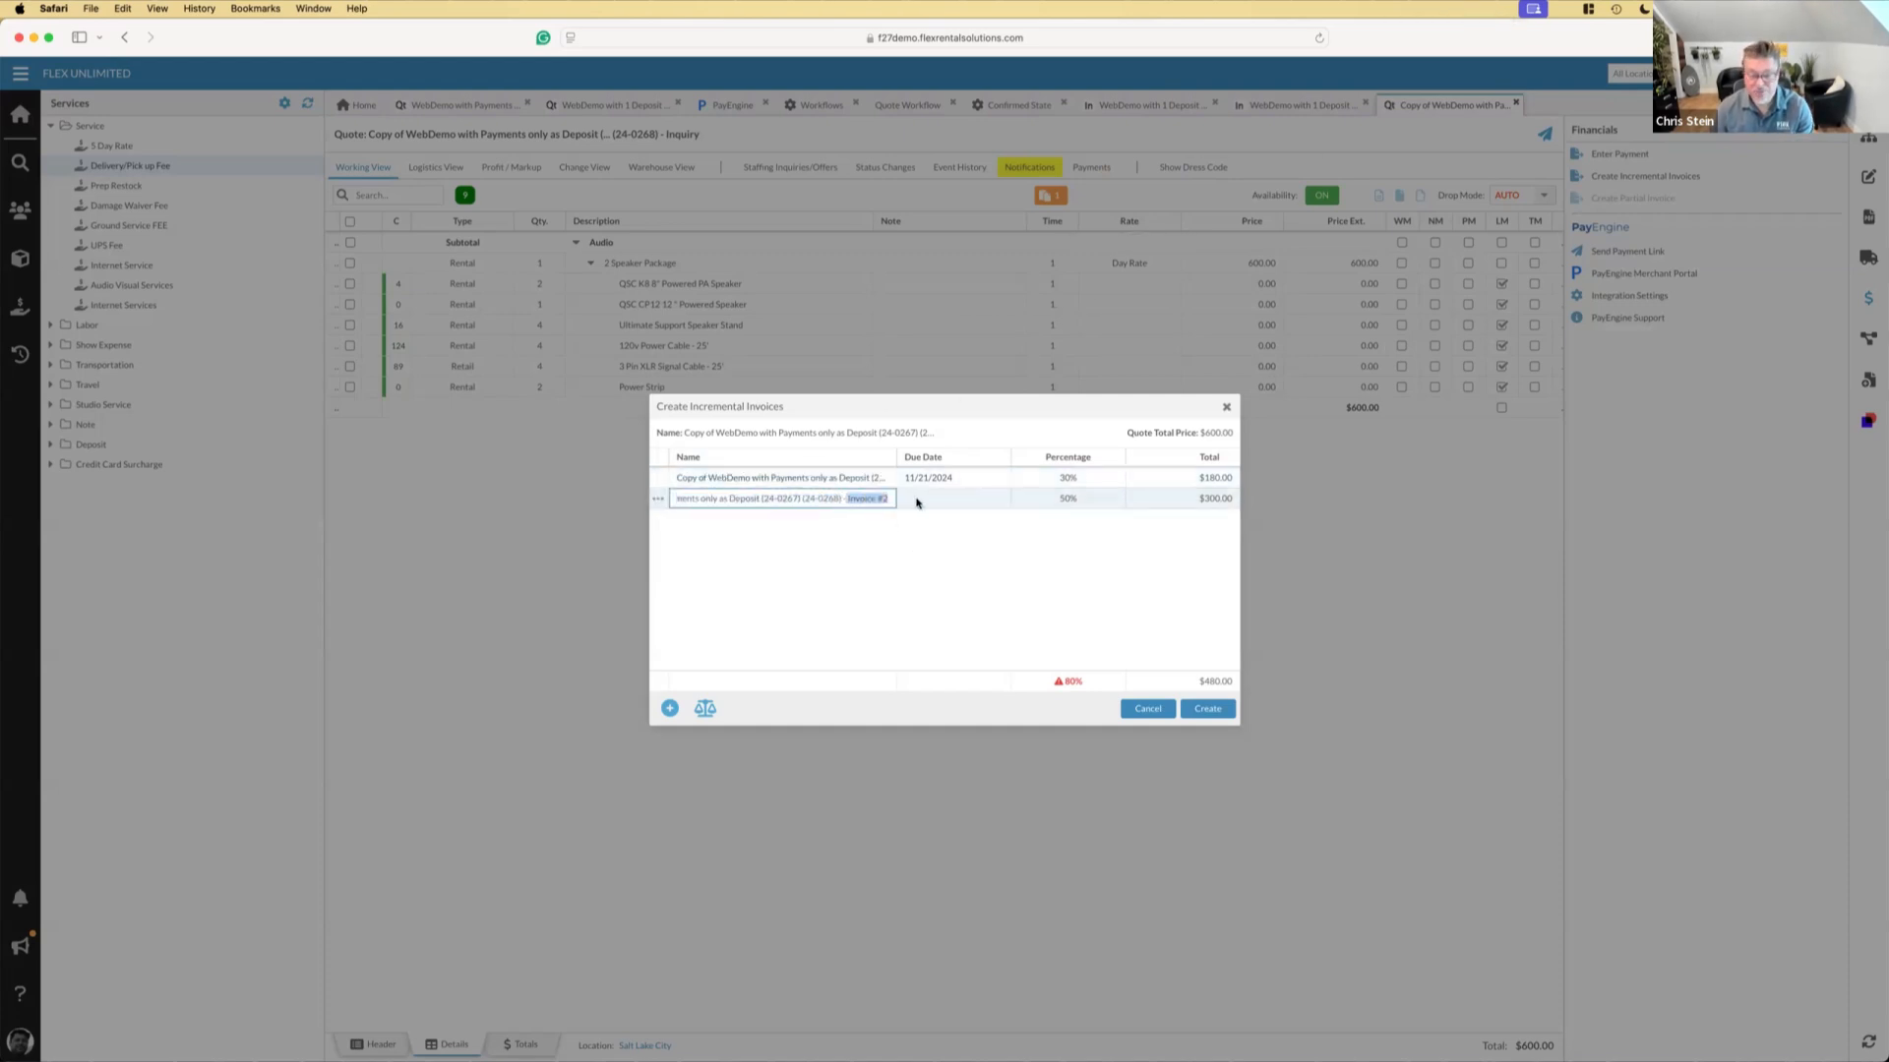
text(Deposit #2)
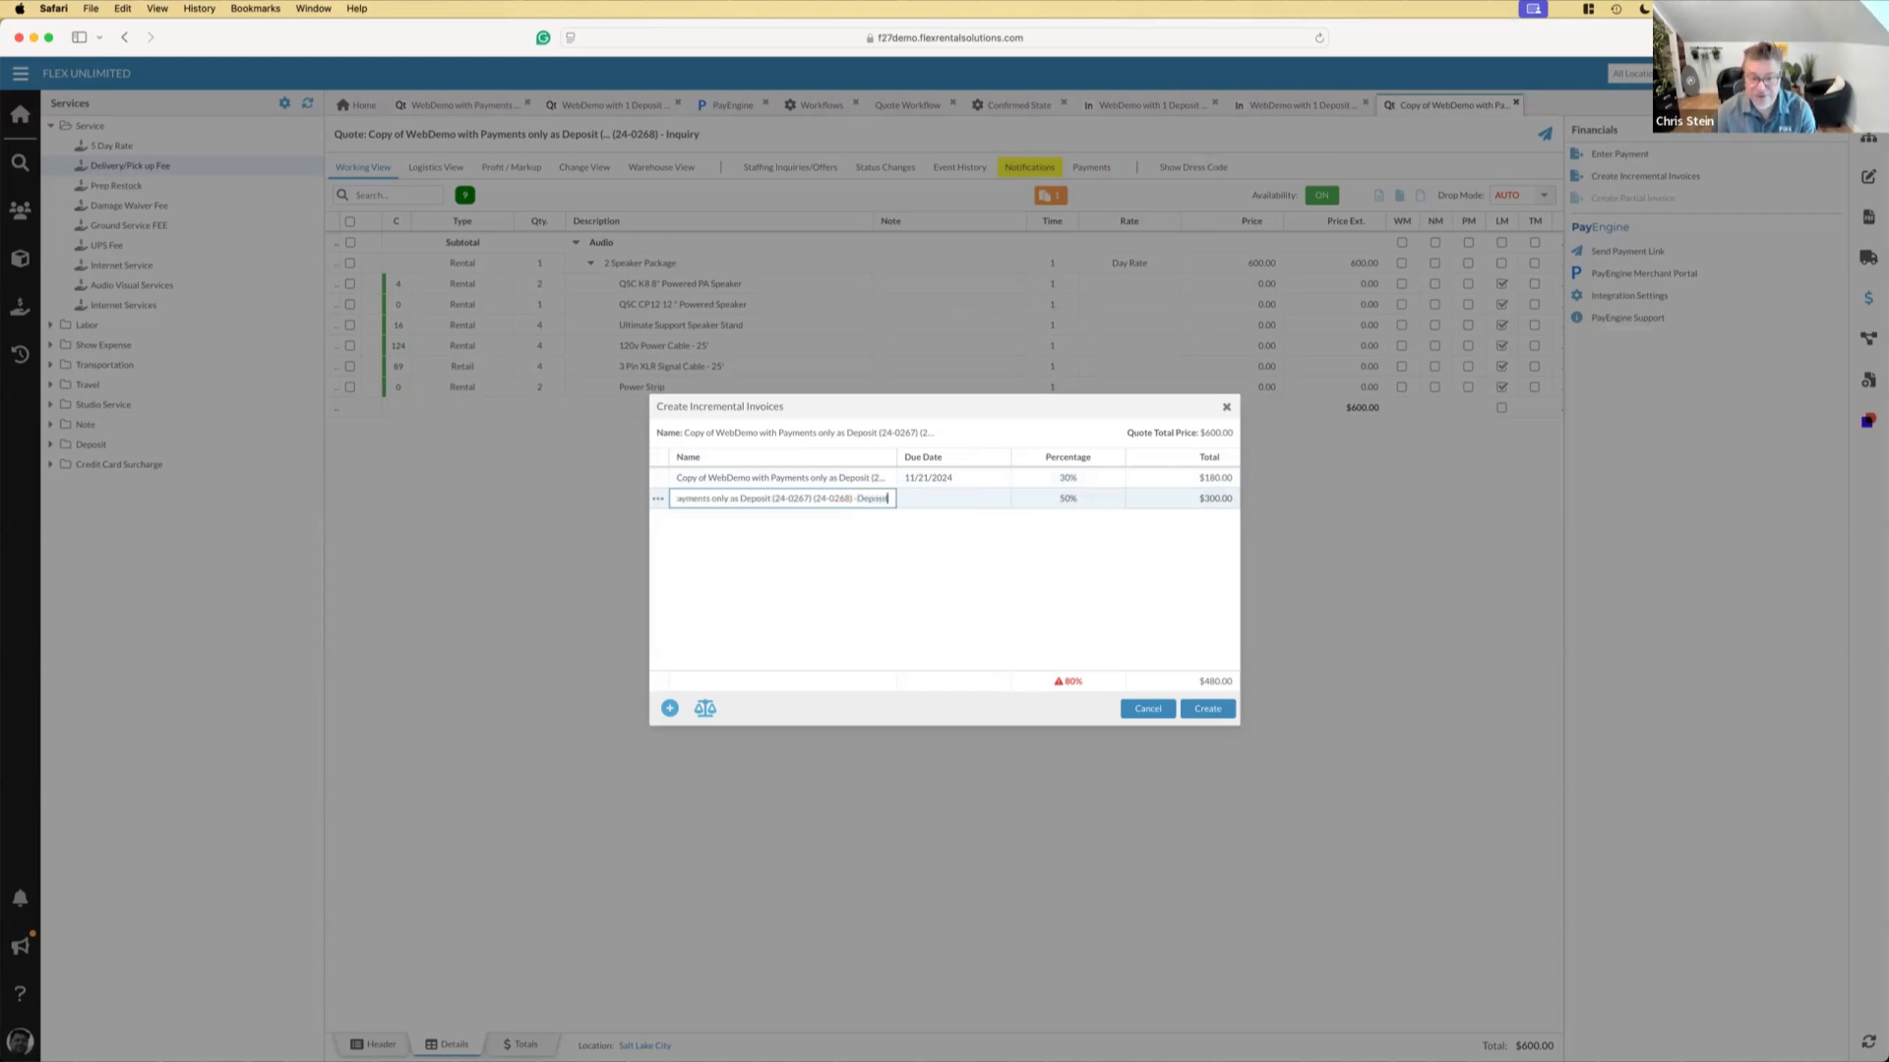
Set the second incremental invoice's due date to 11/23/2024 and its percentage to 30%
click(976, 501)
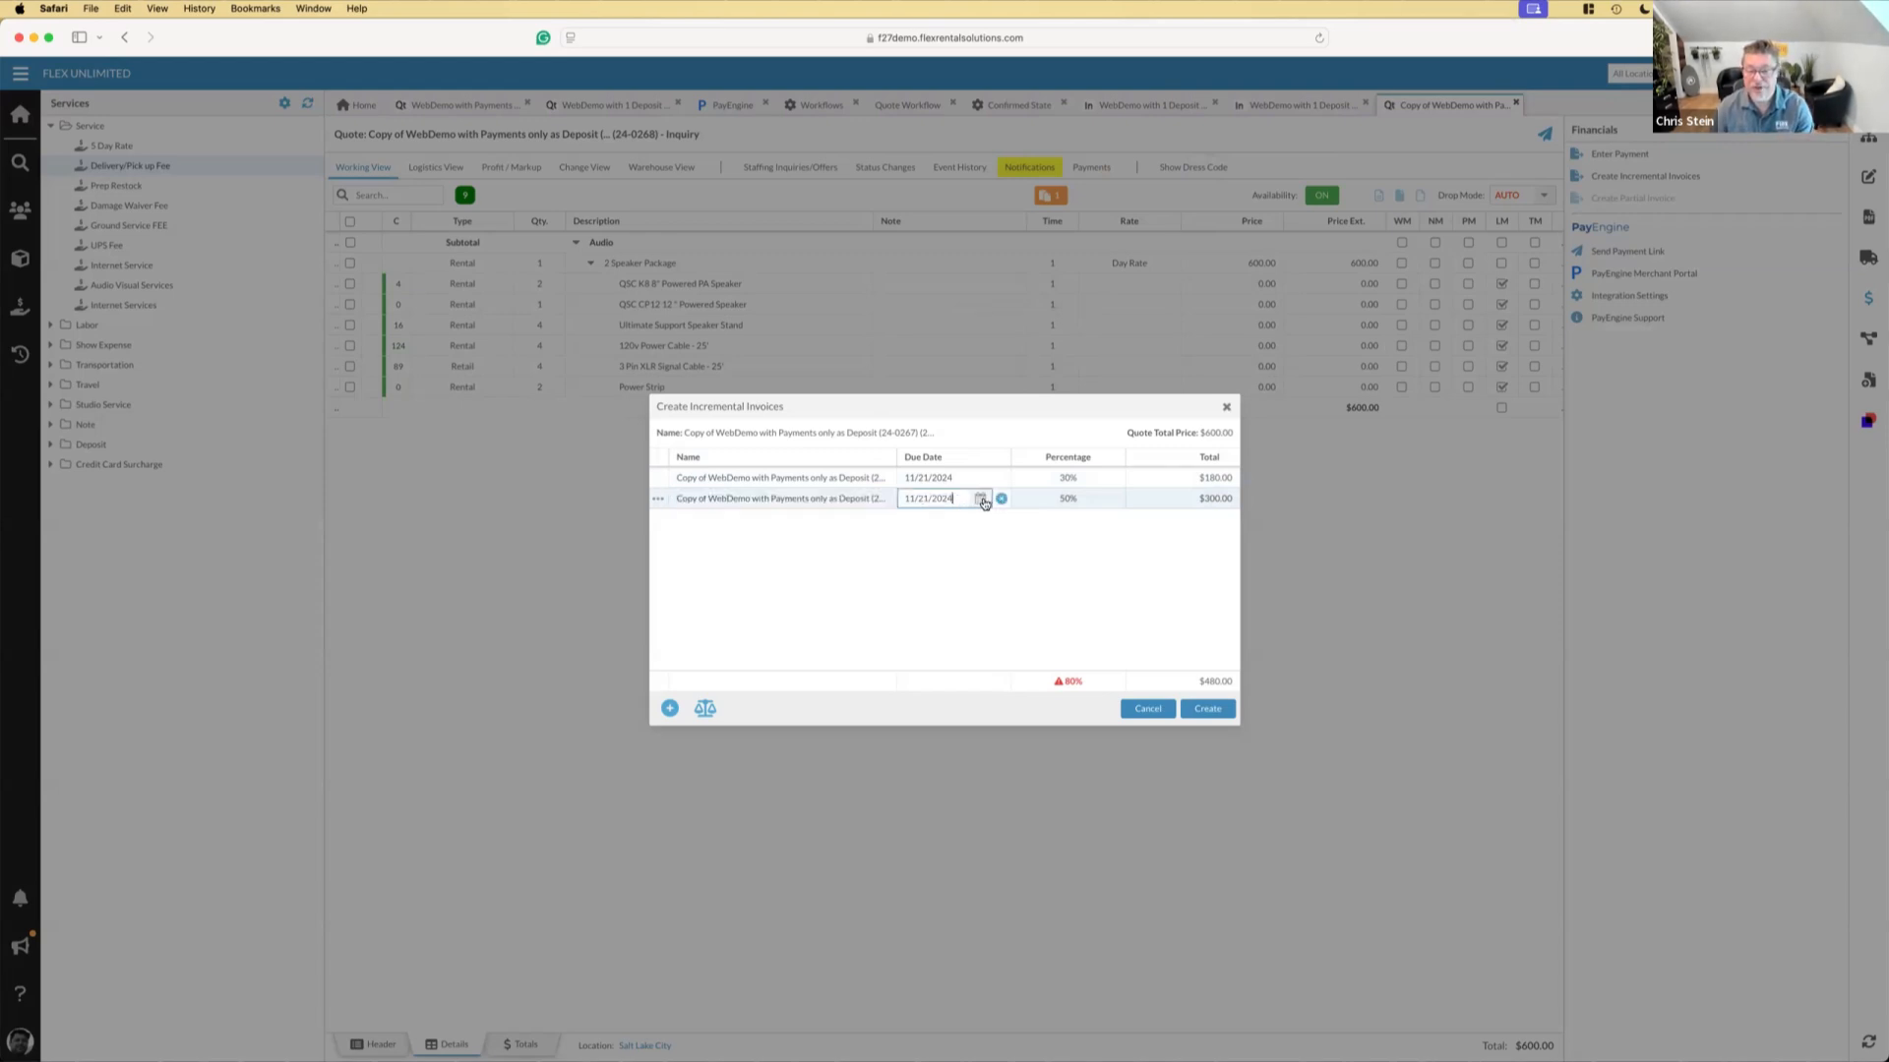
click(979, 498)
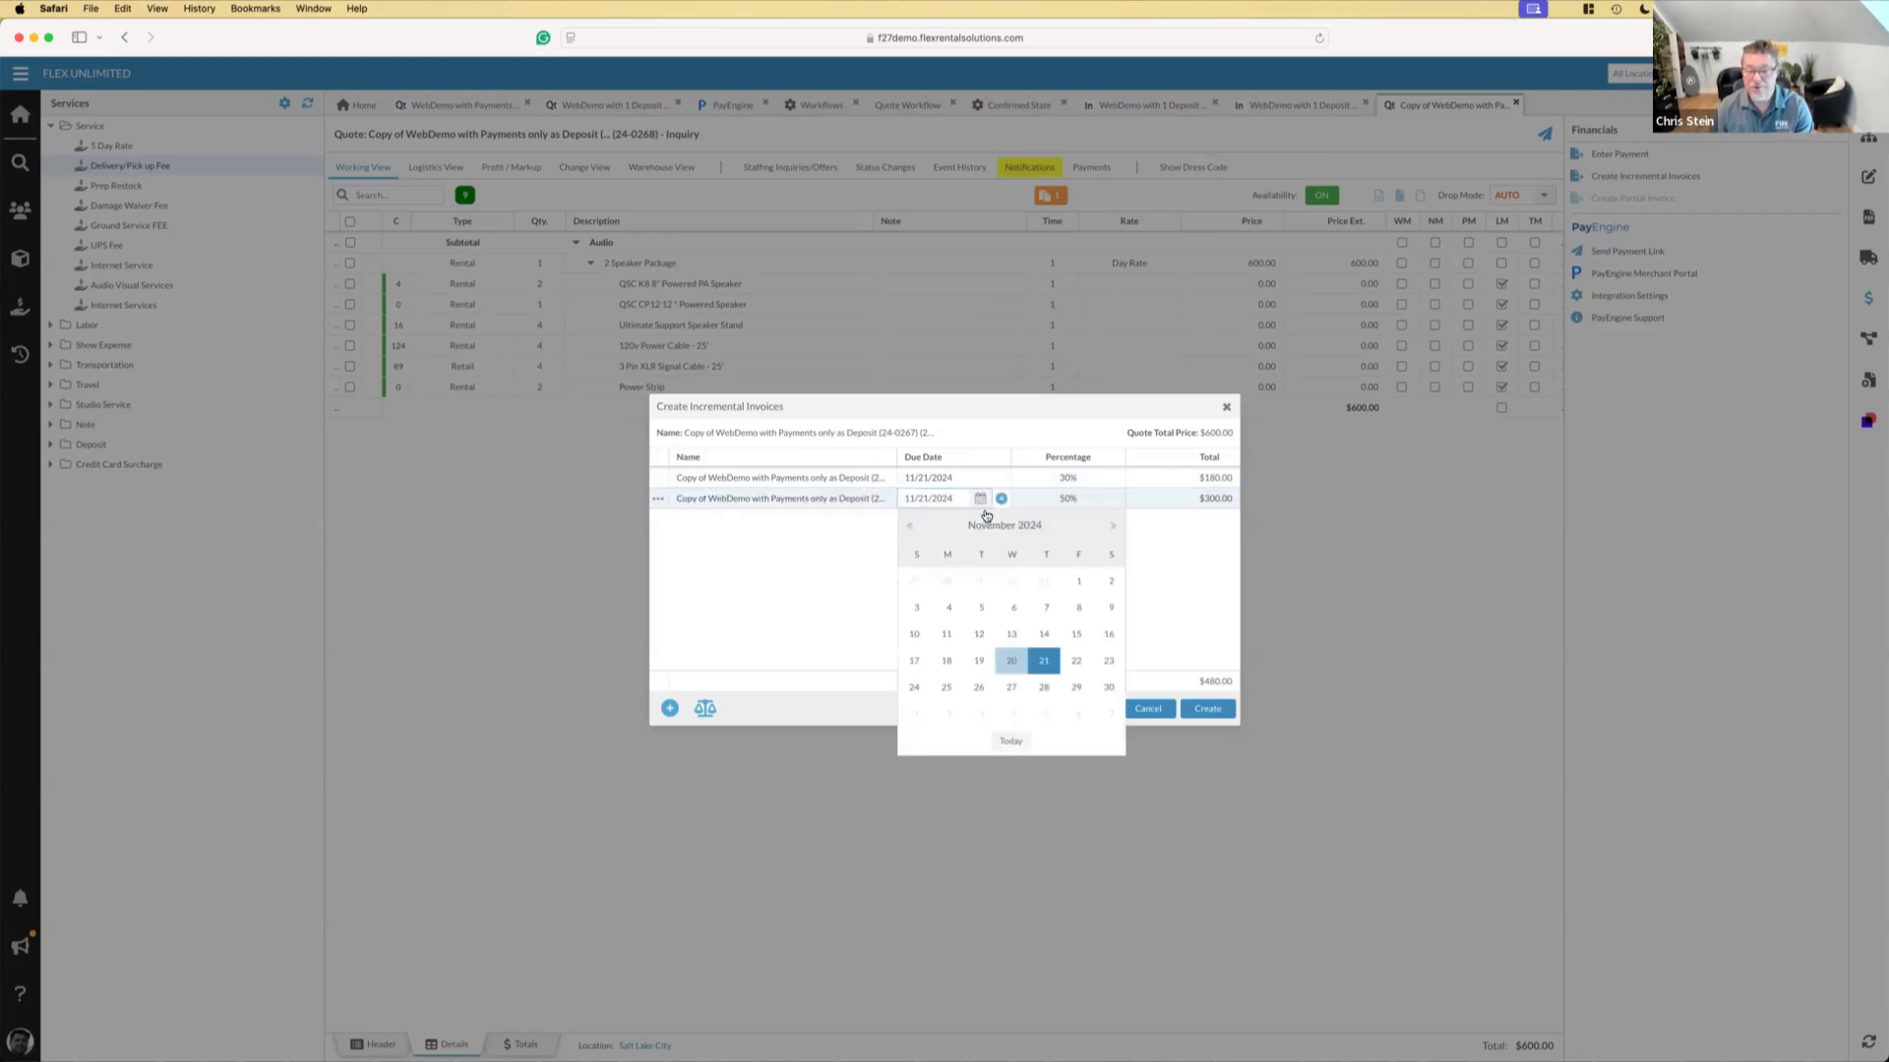
click(1107, 662)
click(1086, 497)
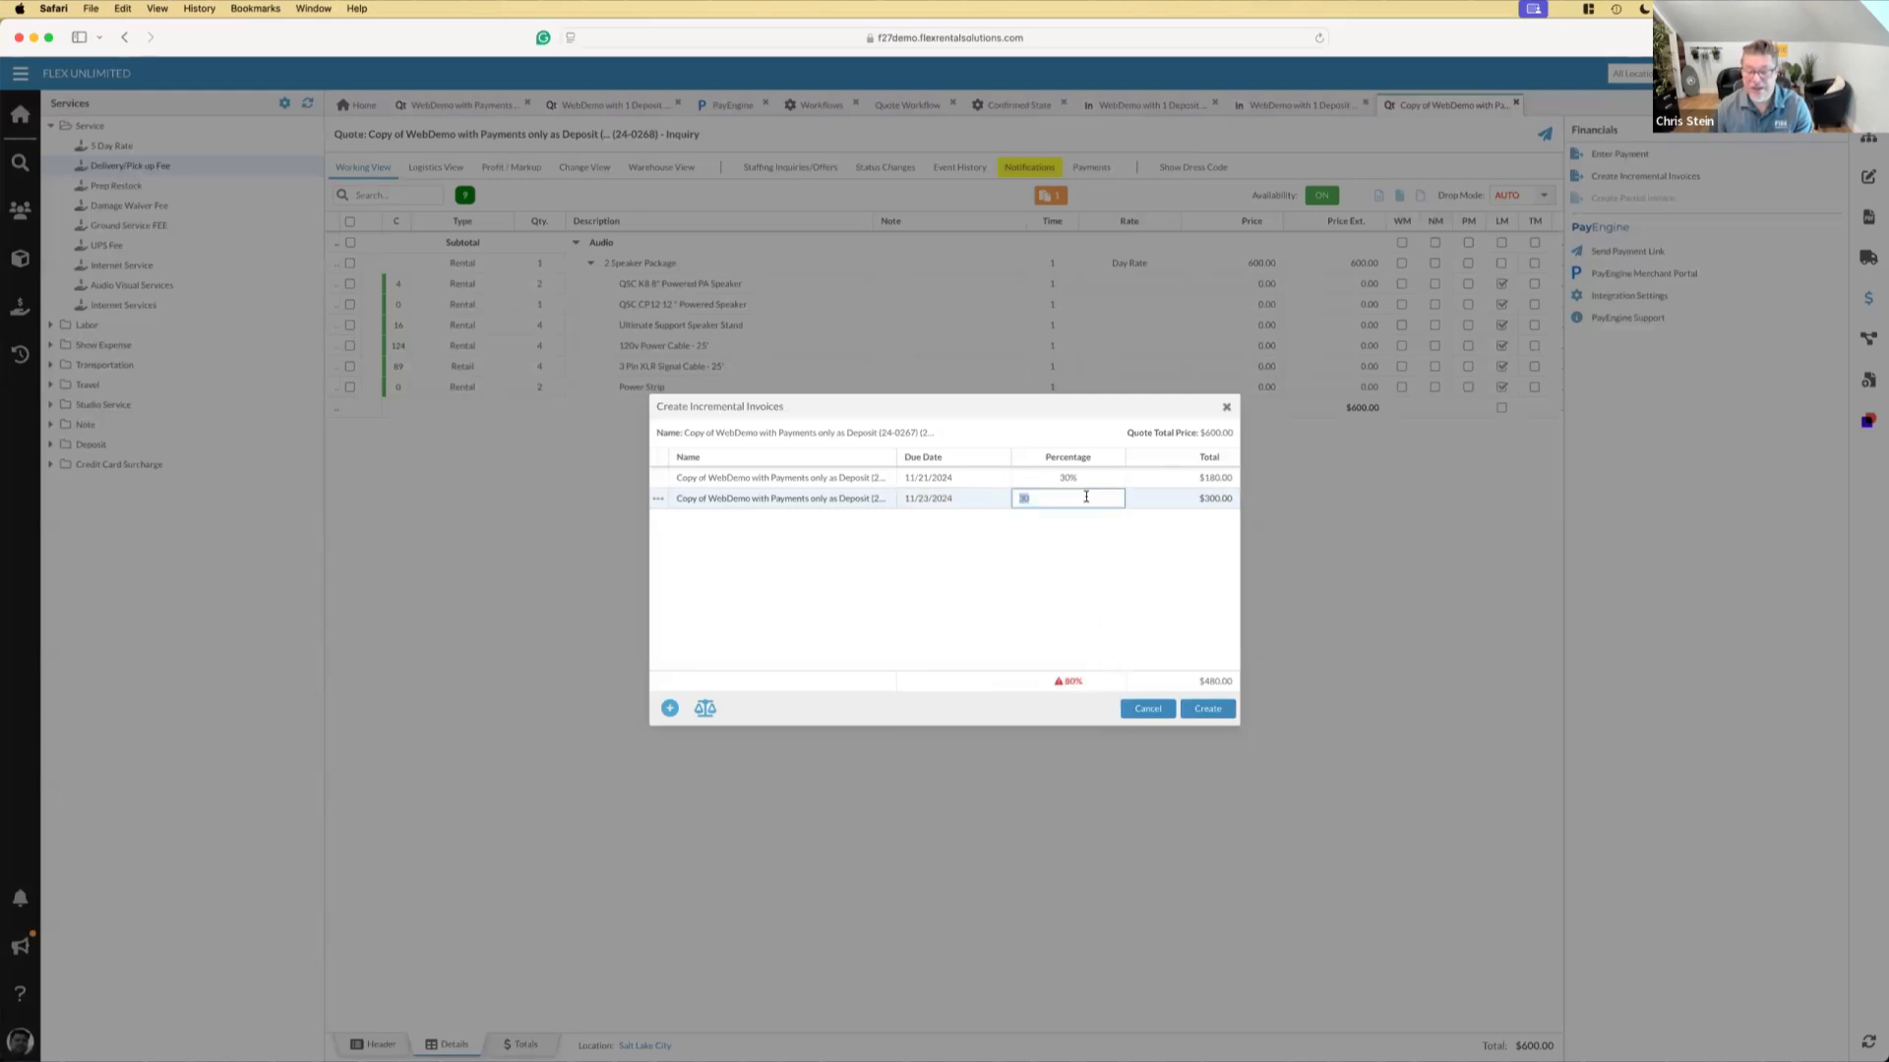
text(30)
key(Tab)
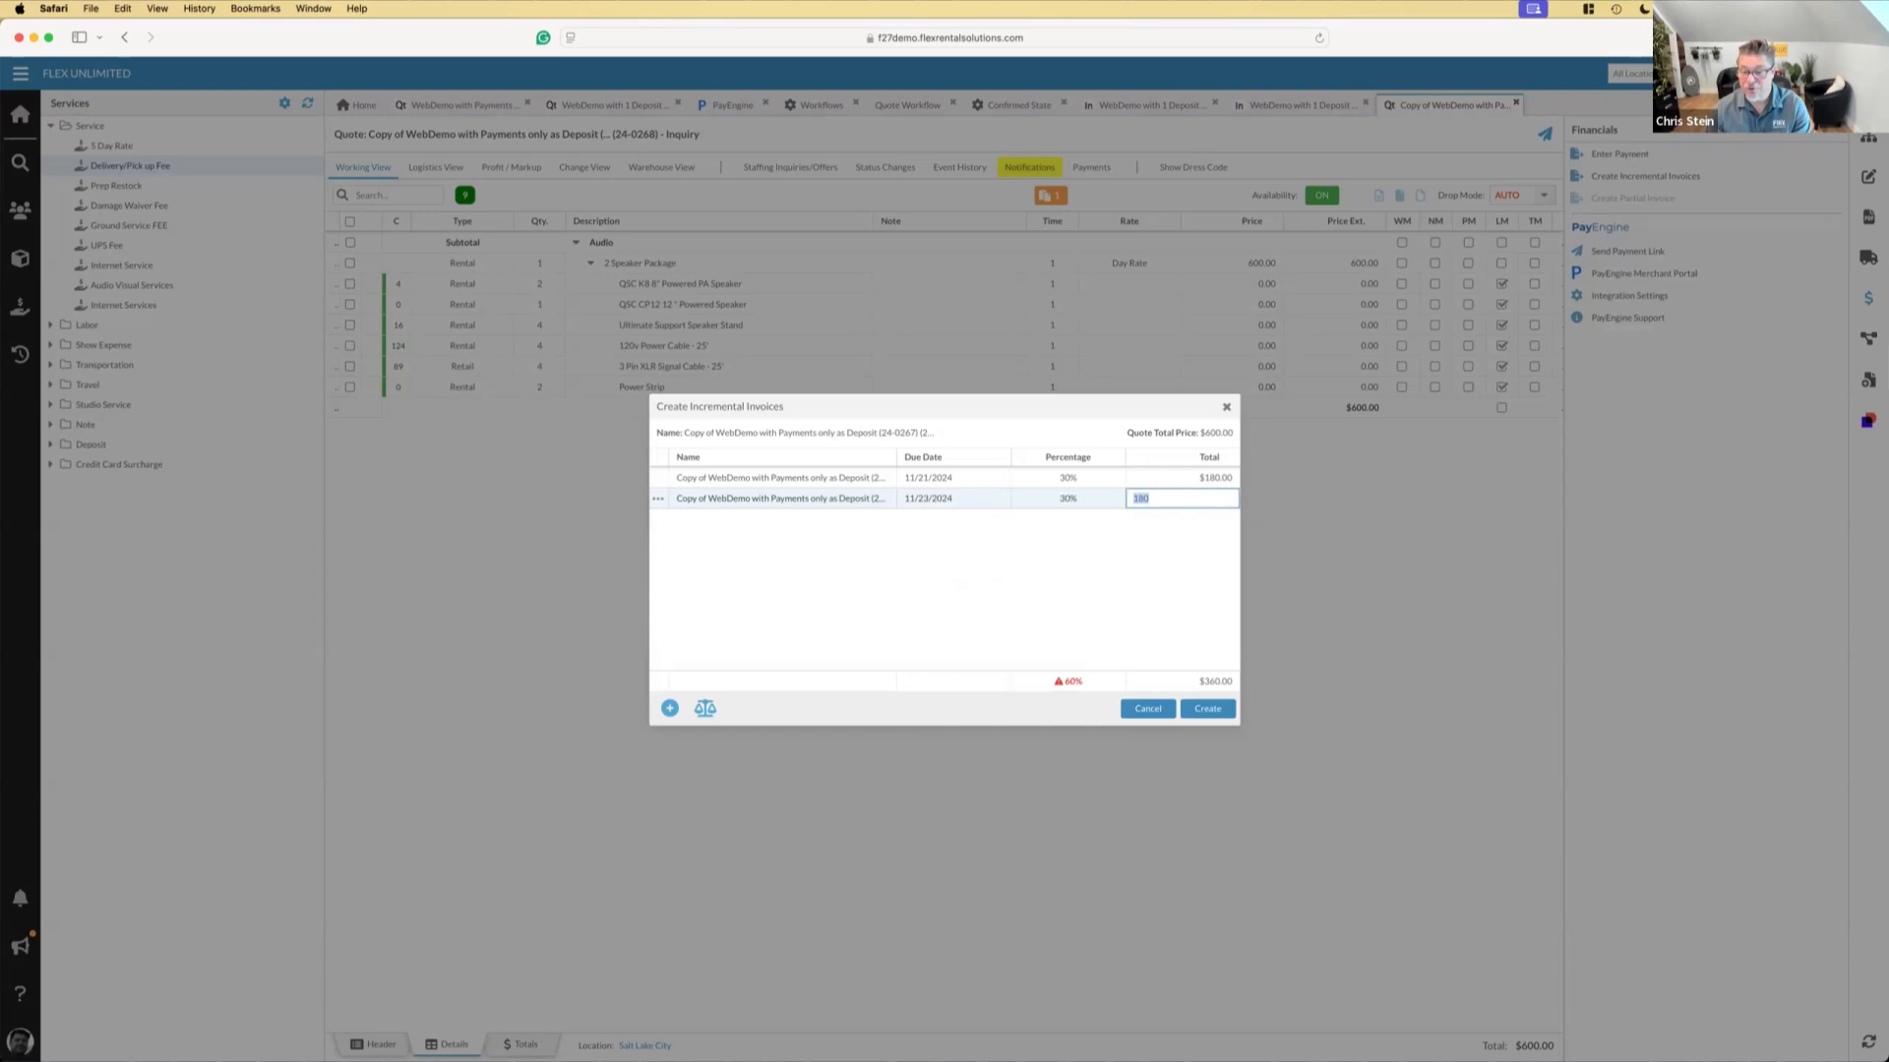
Create the two incremental deposit invoices, accepting a total percentage other than 100%
click(1092, 543)
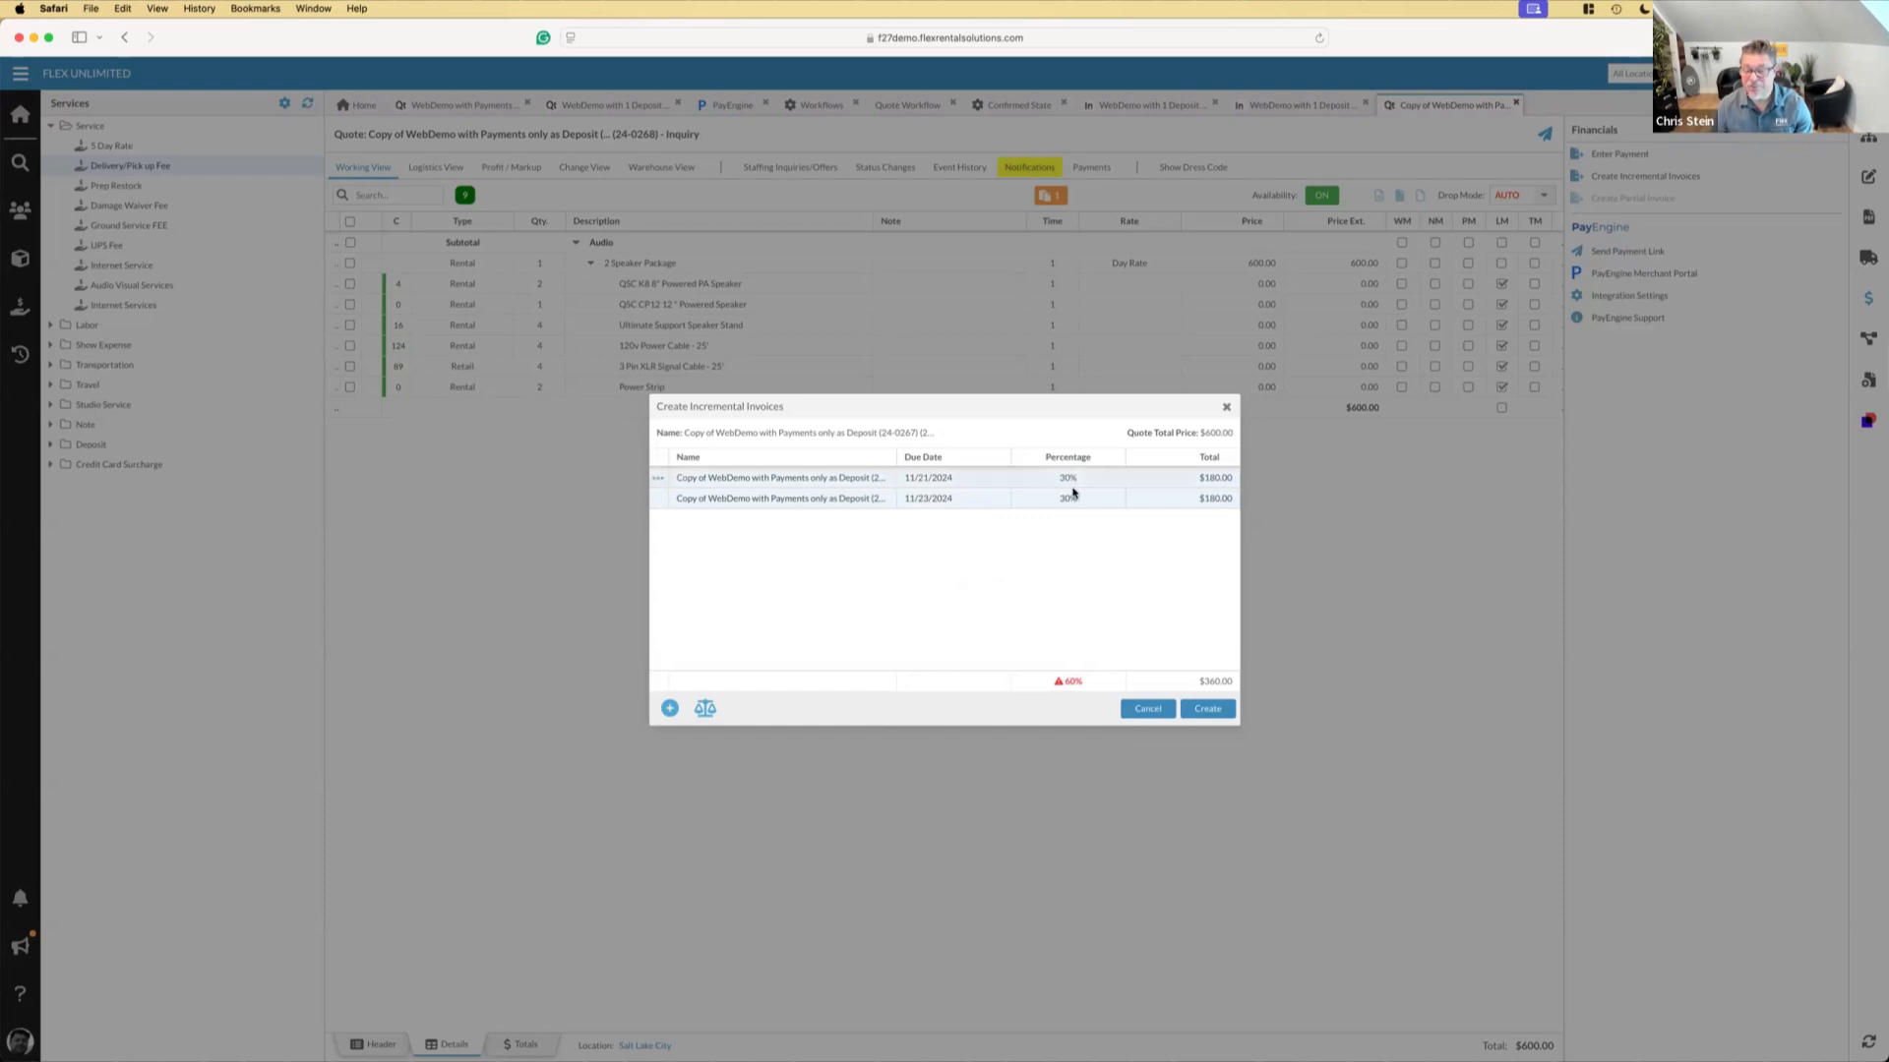
click(1210, 709)
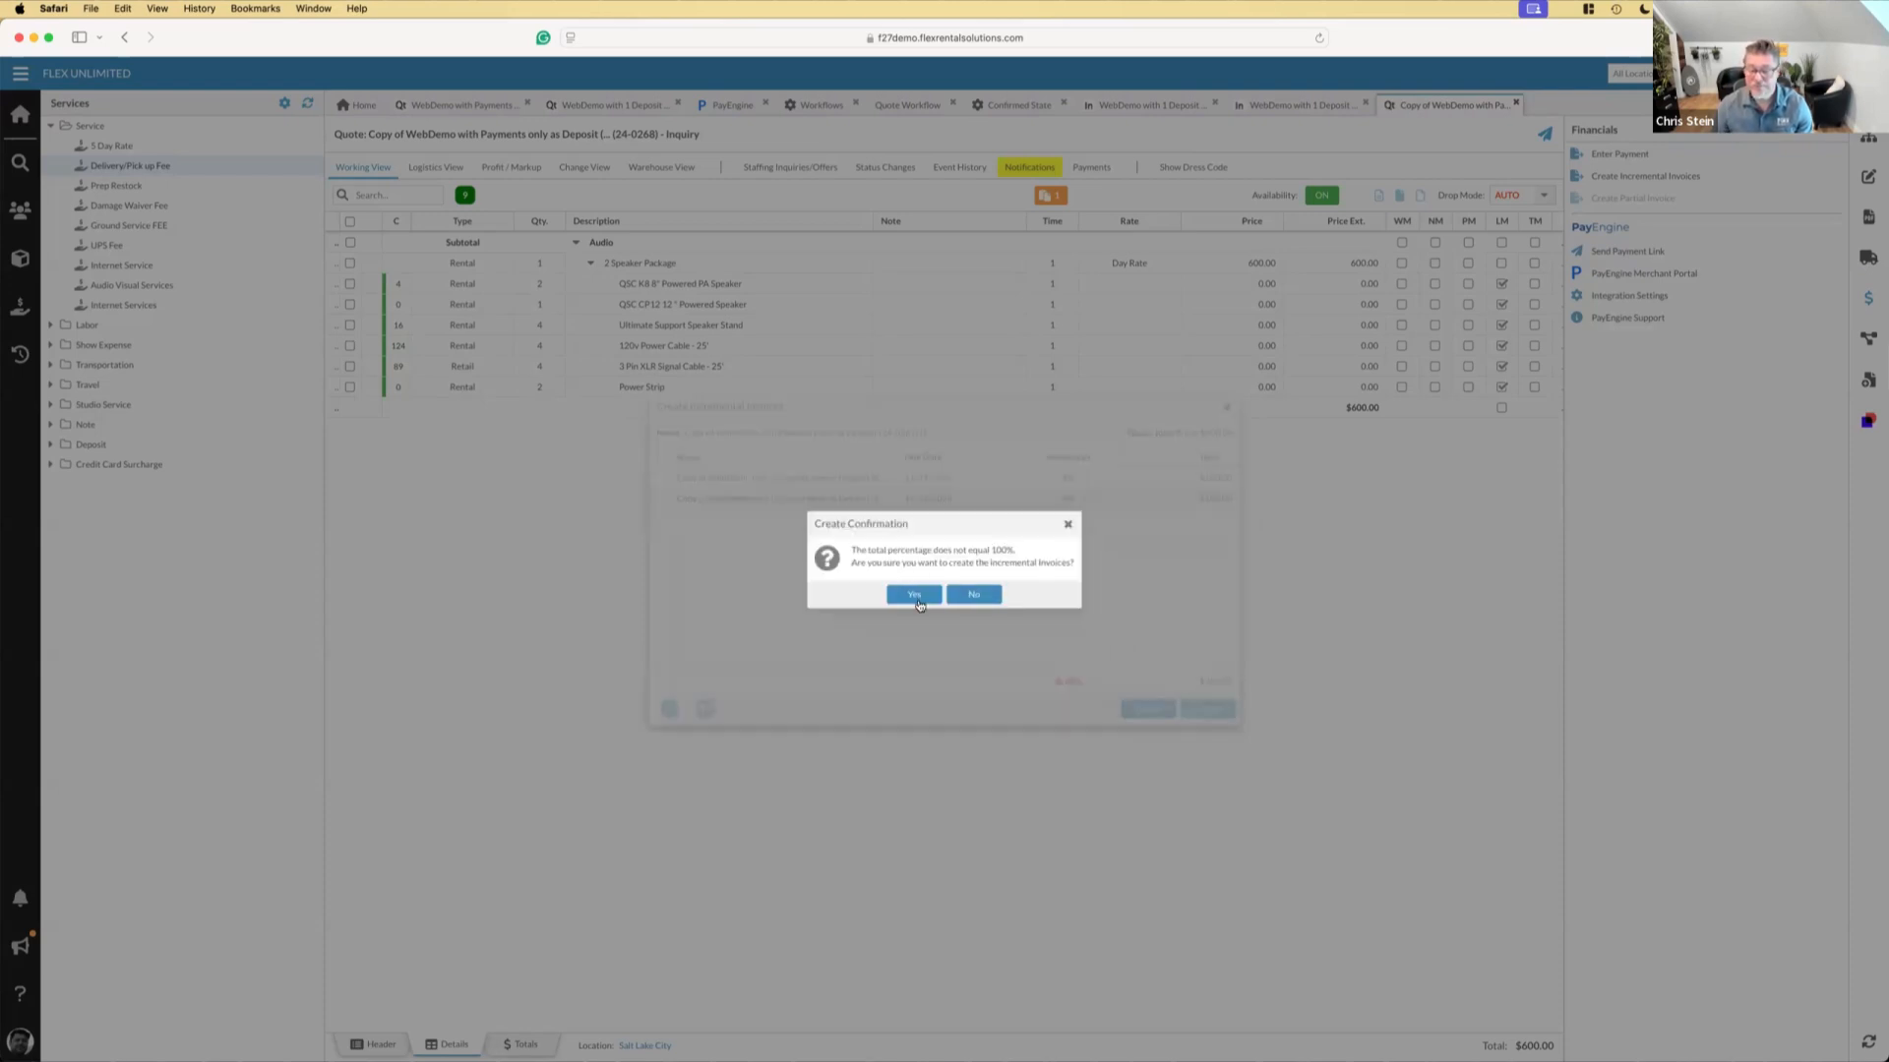
click(914, 596)
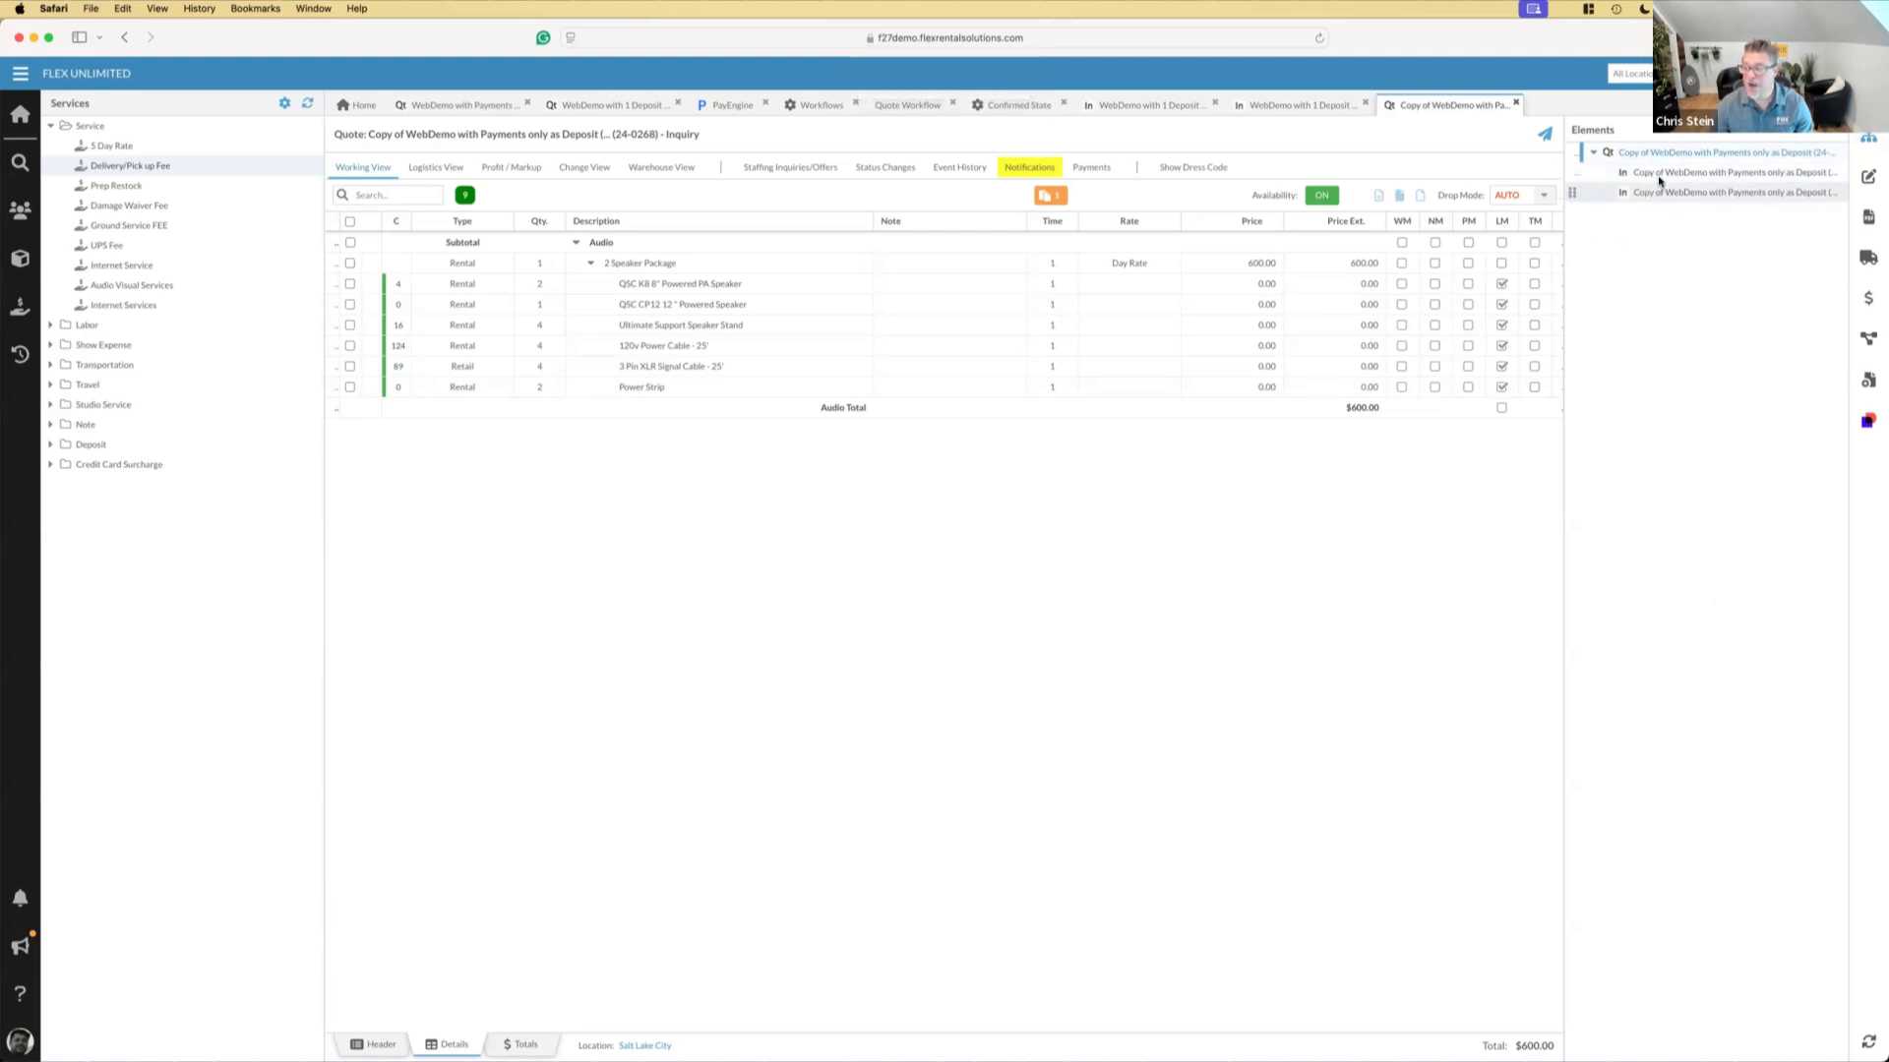
Open the new Deposit 1 and Deposit 2 invoices from the copied quote's elements and view their line items
double_click(1659, 178)
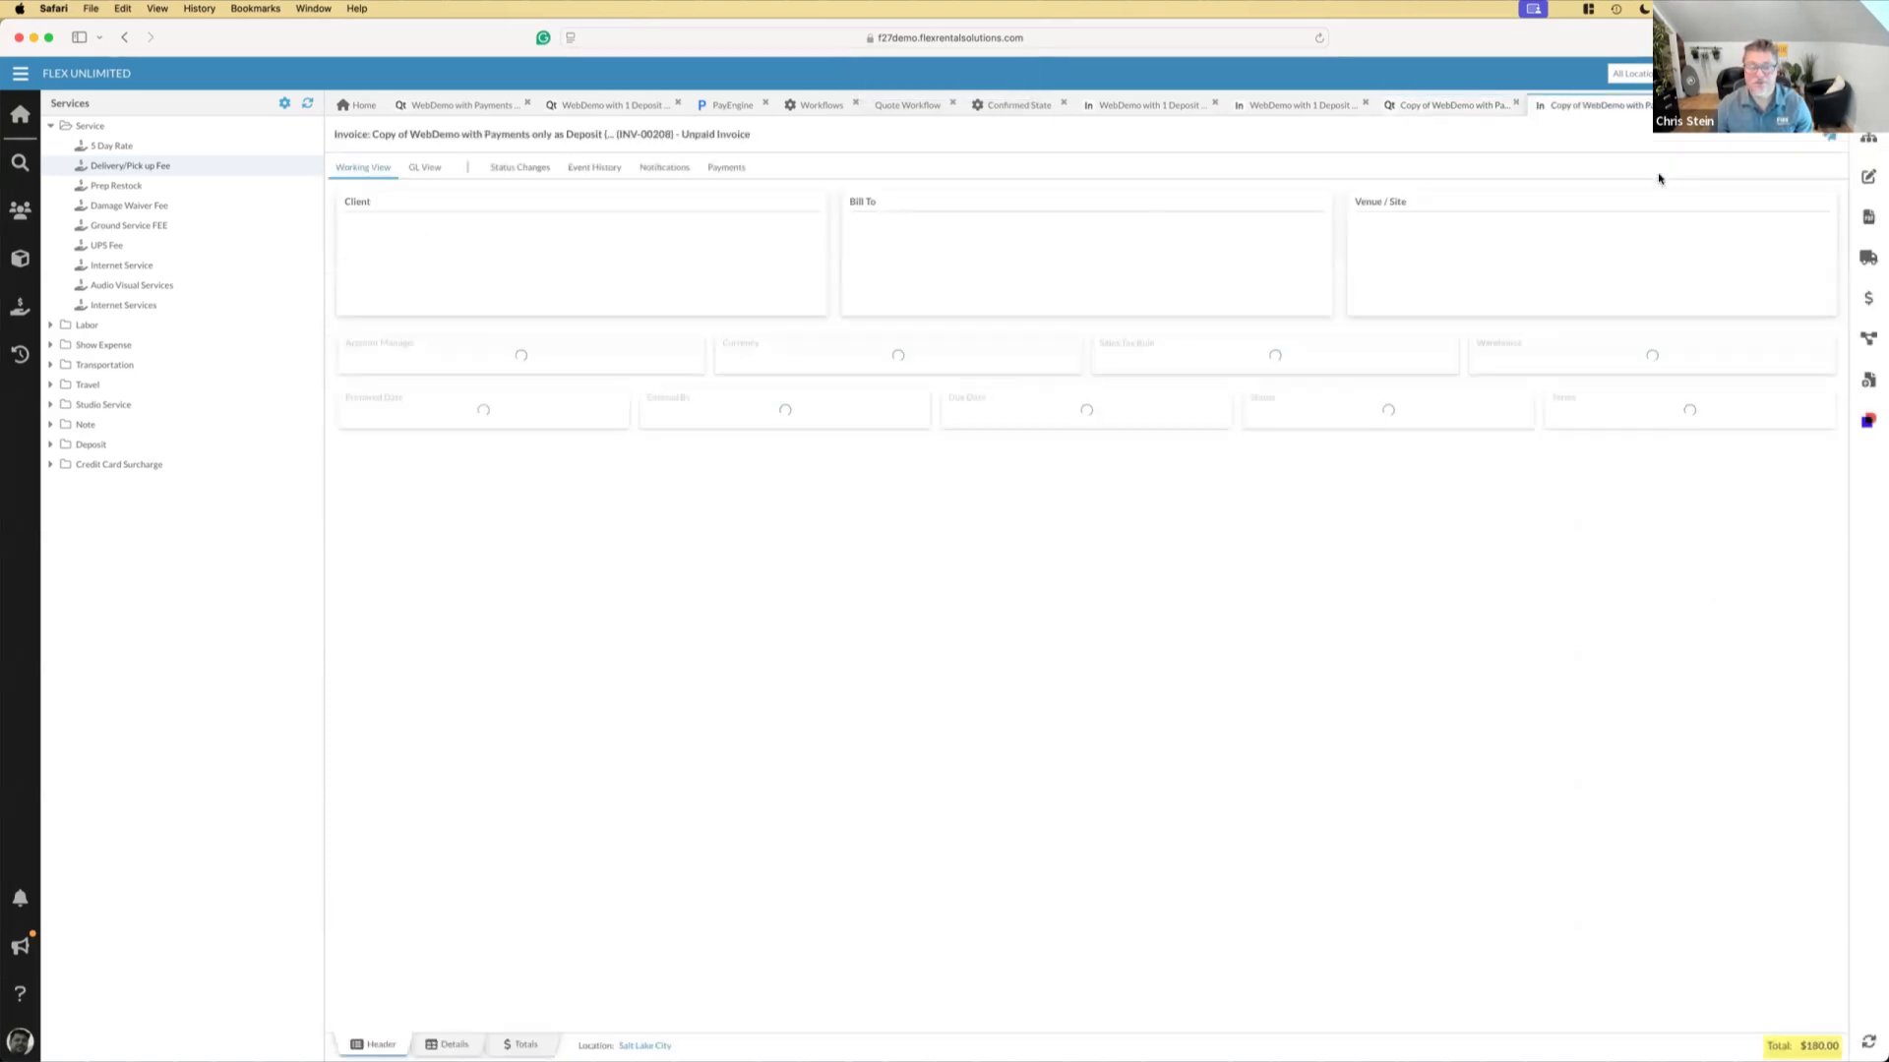
click(439, 1047)
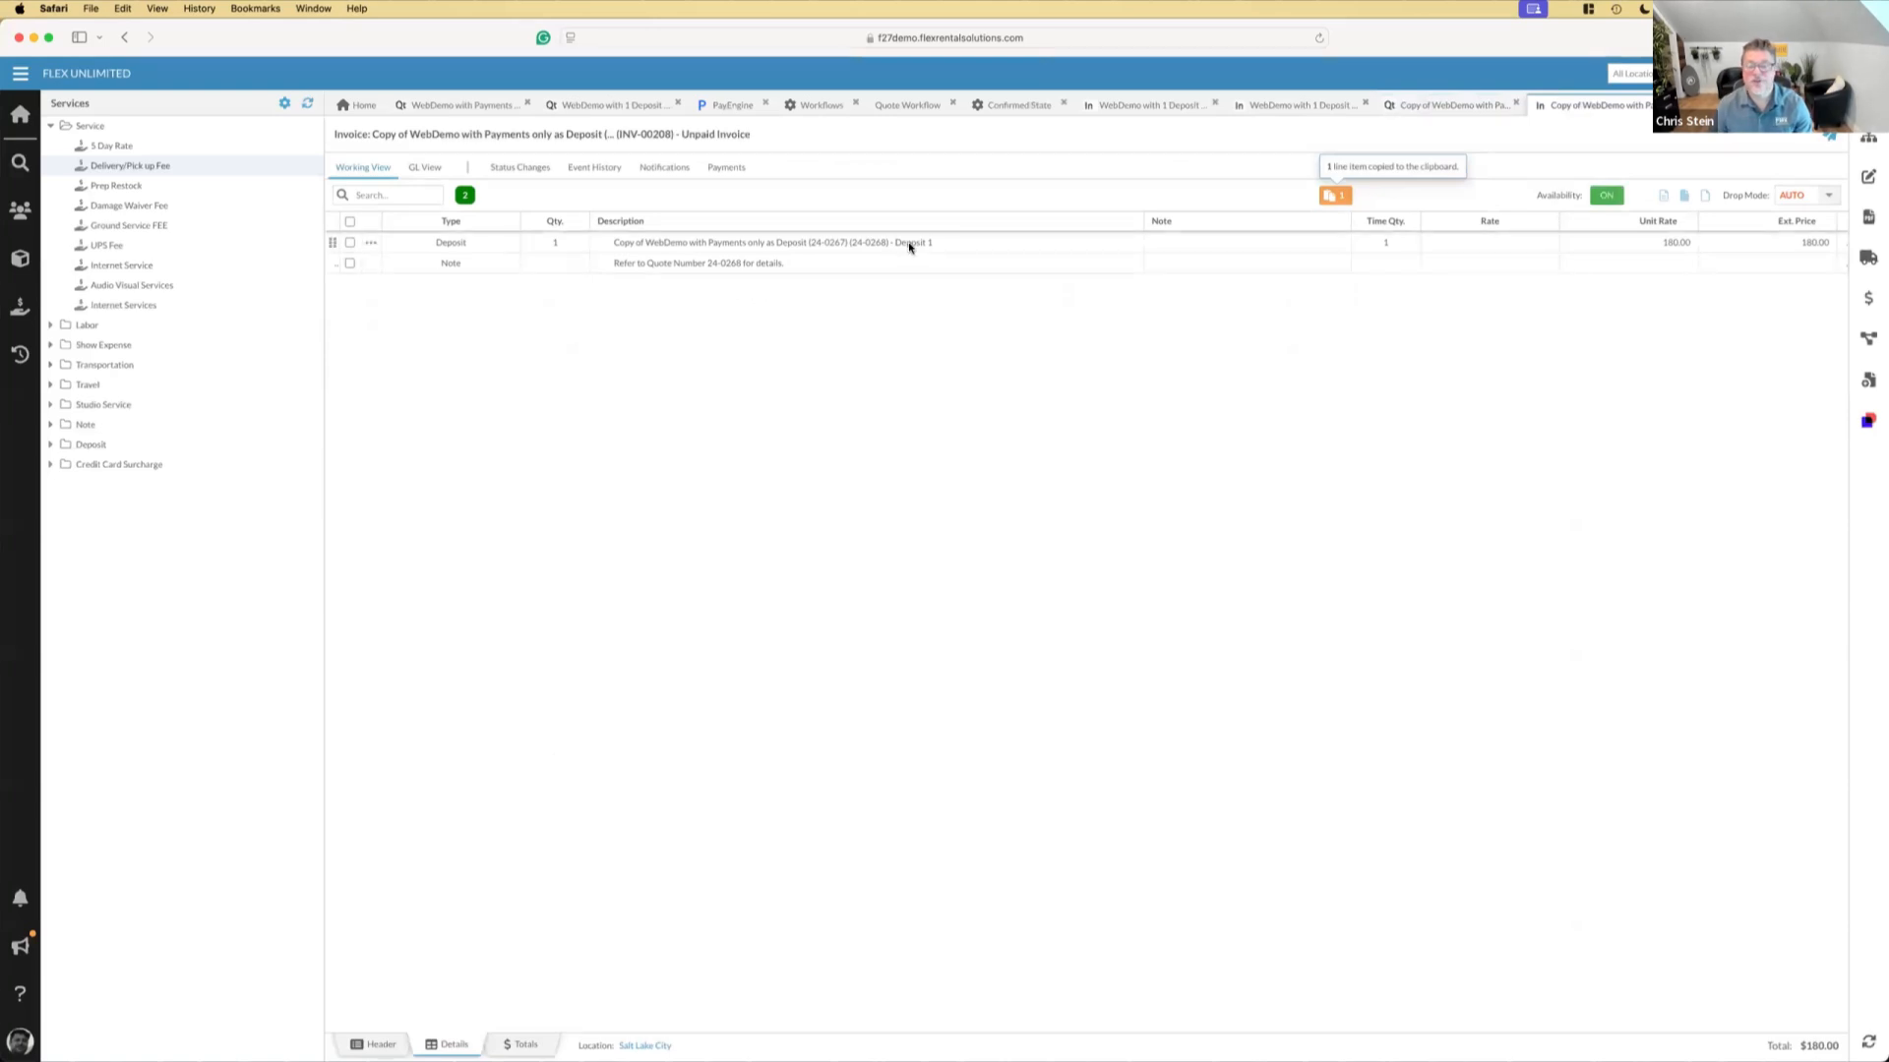
click(1868, 140)
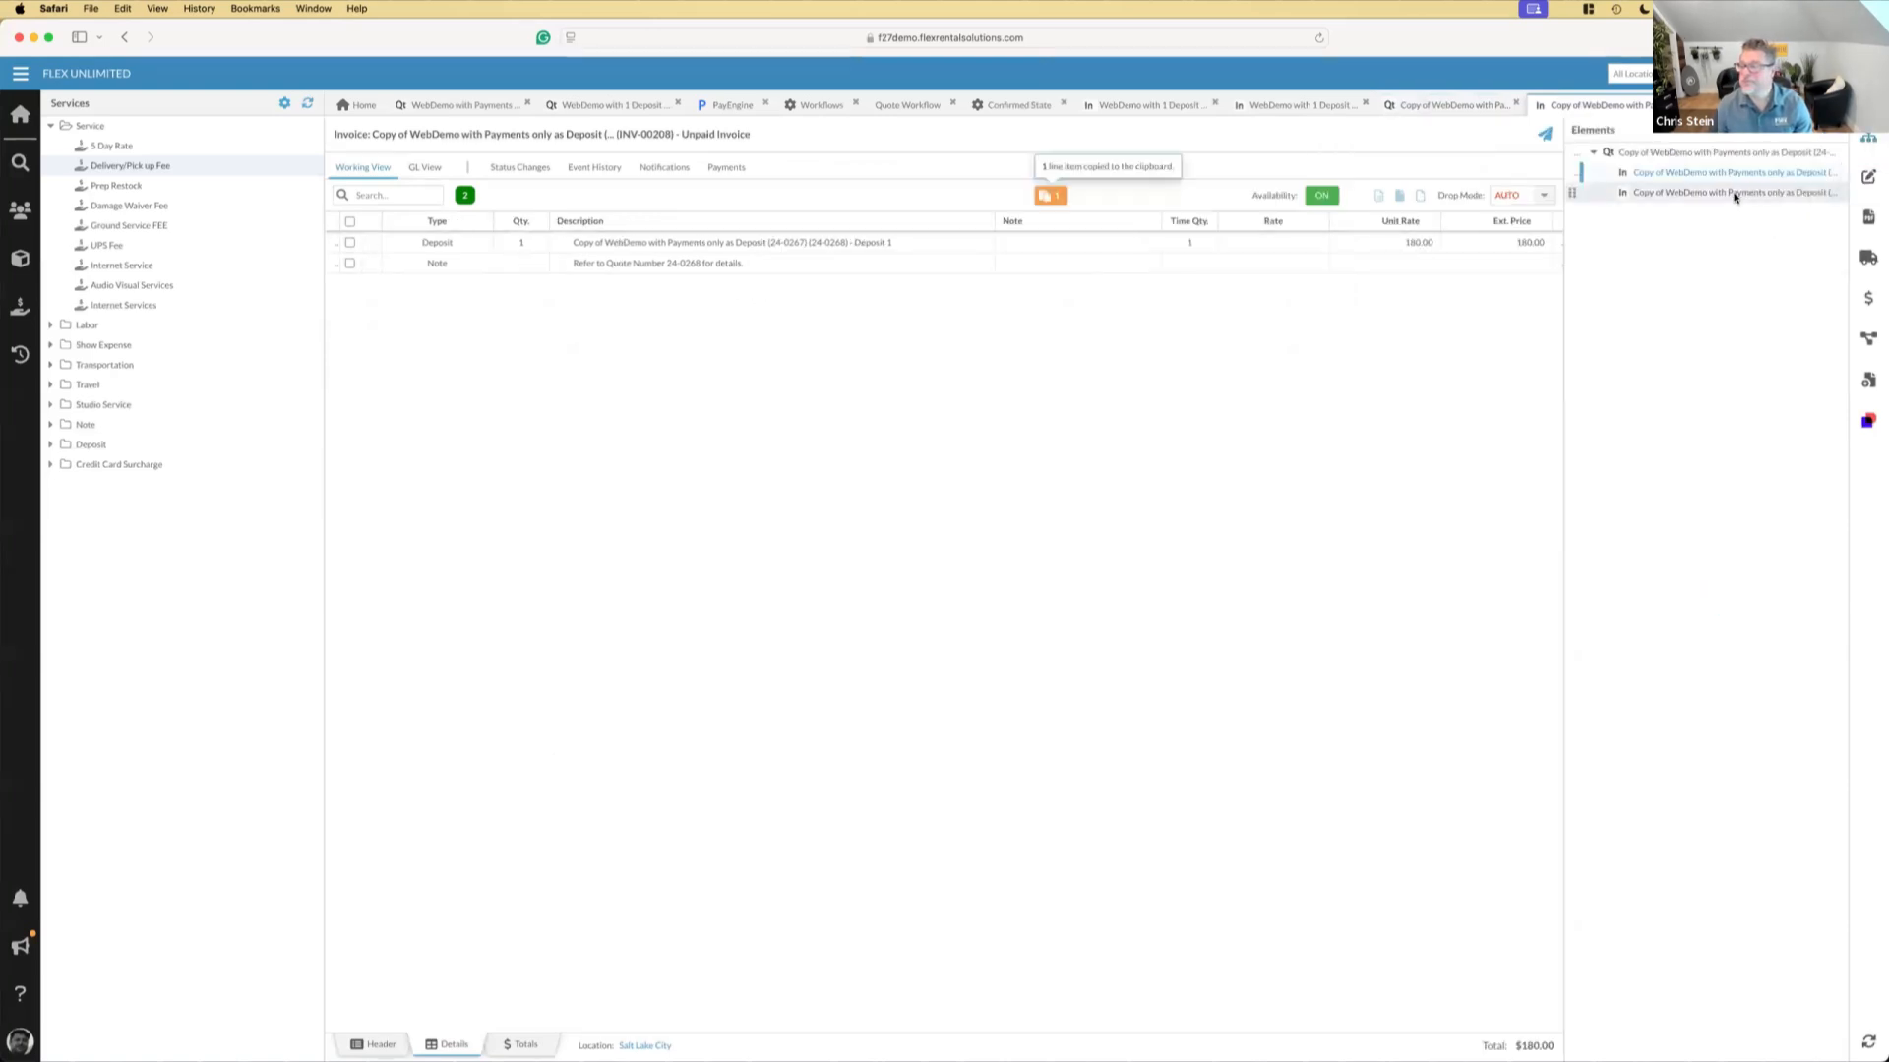
double_click(1735, 195)
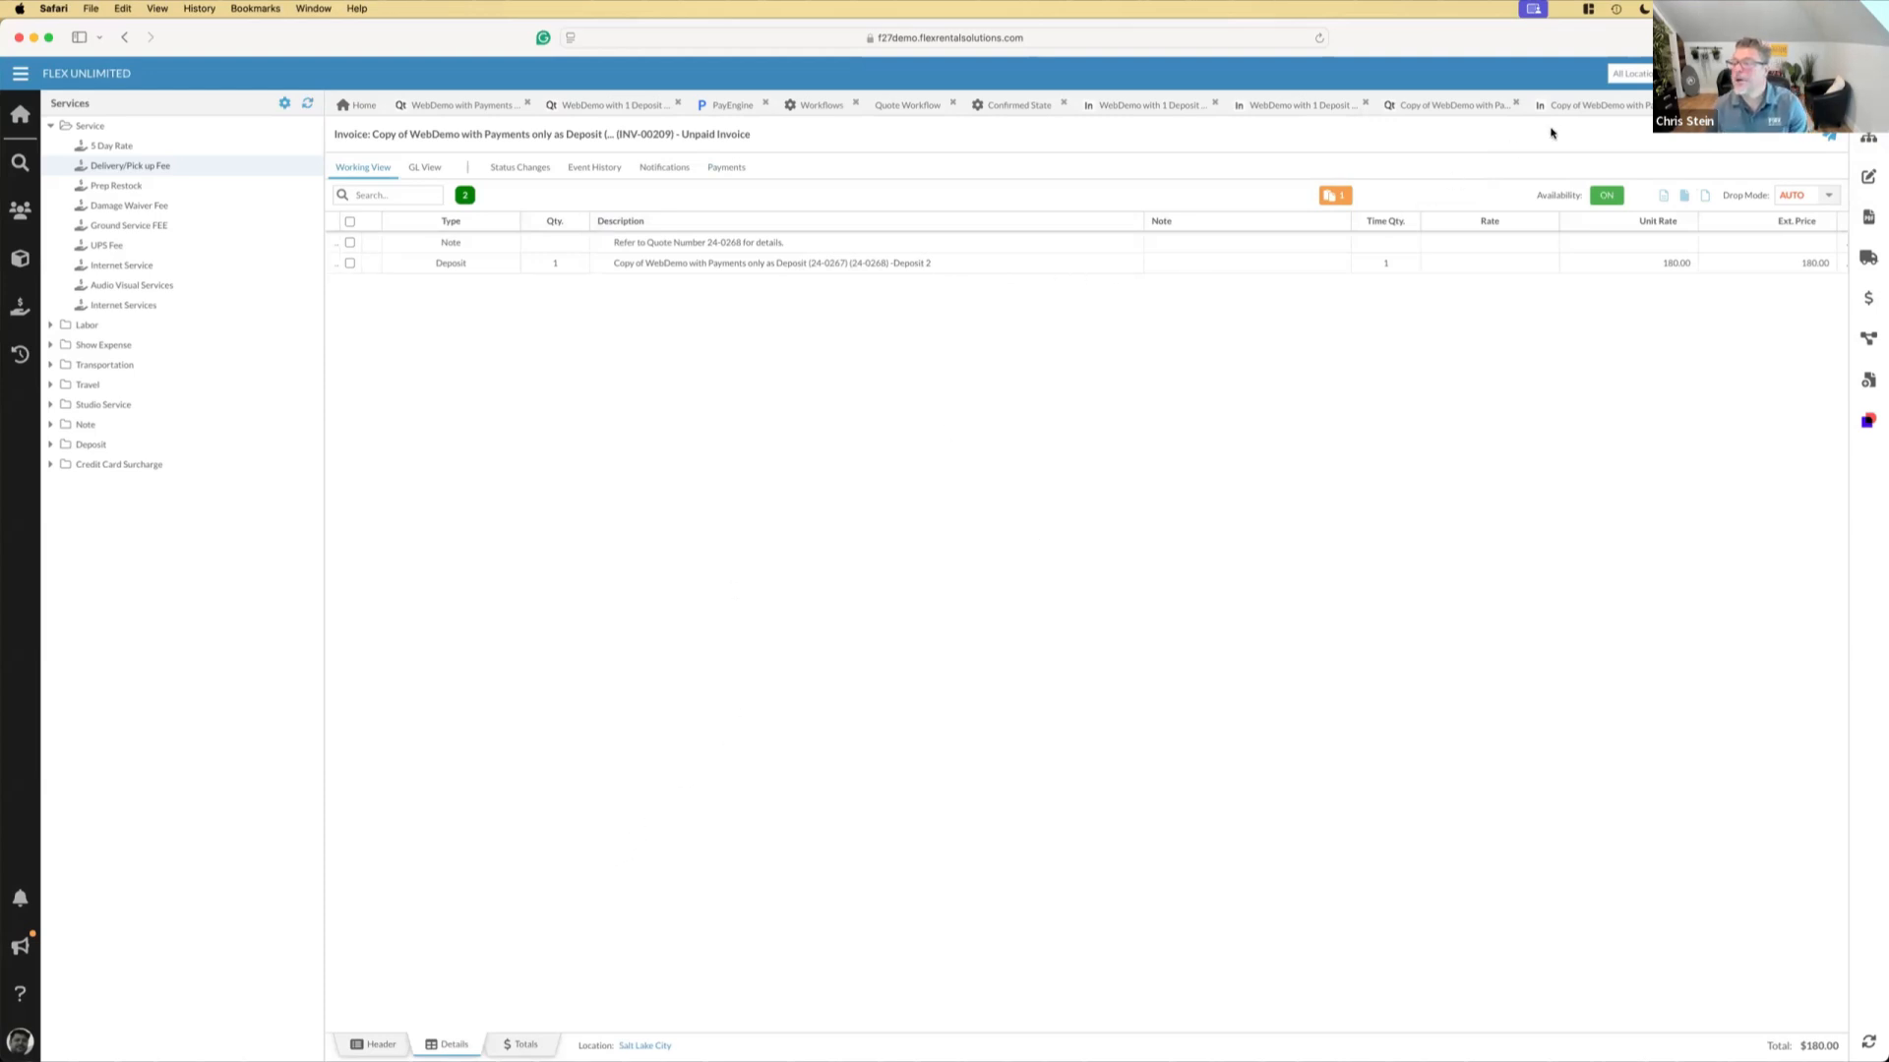
Check the payments on the WebDemo with 1 Deposit + Final Invoice final invoice, reloading it and viewing the recent notifications
click(1276, 109)
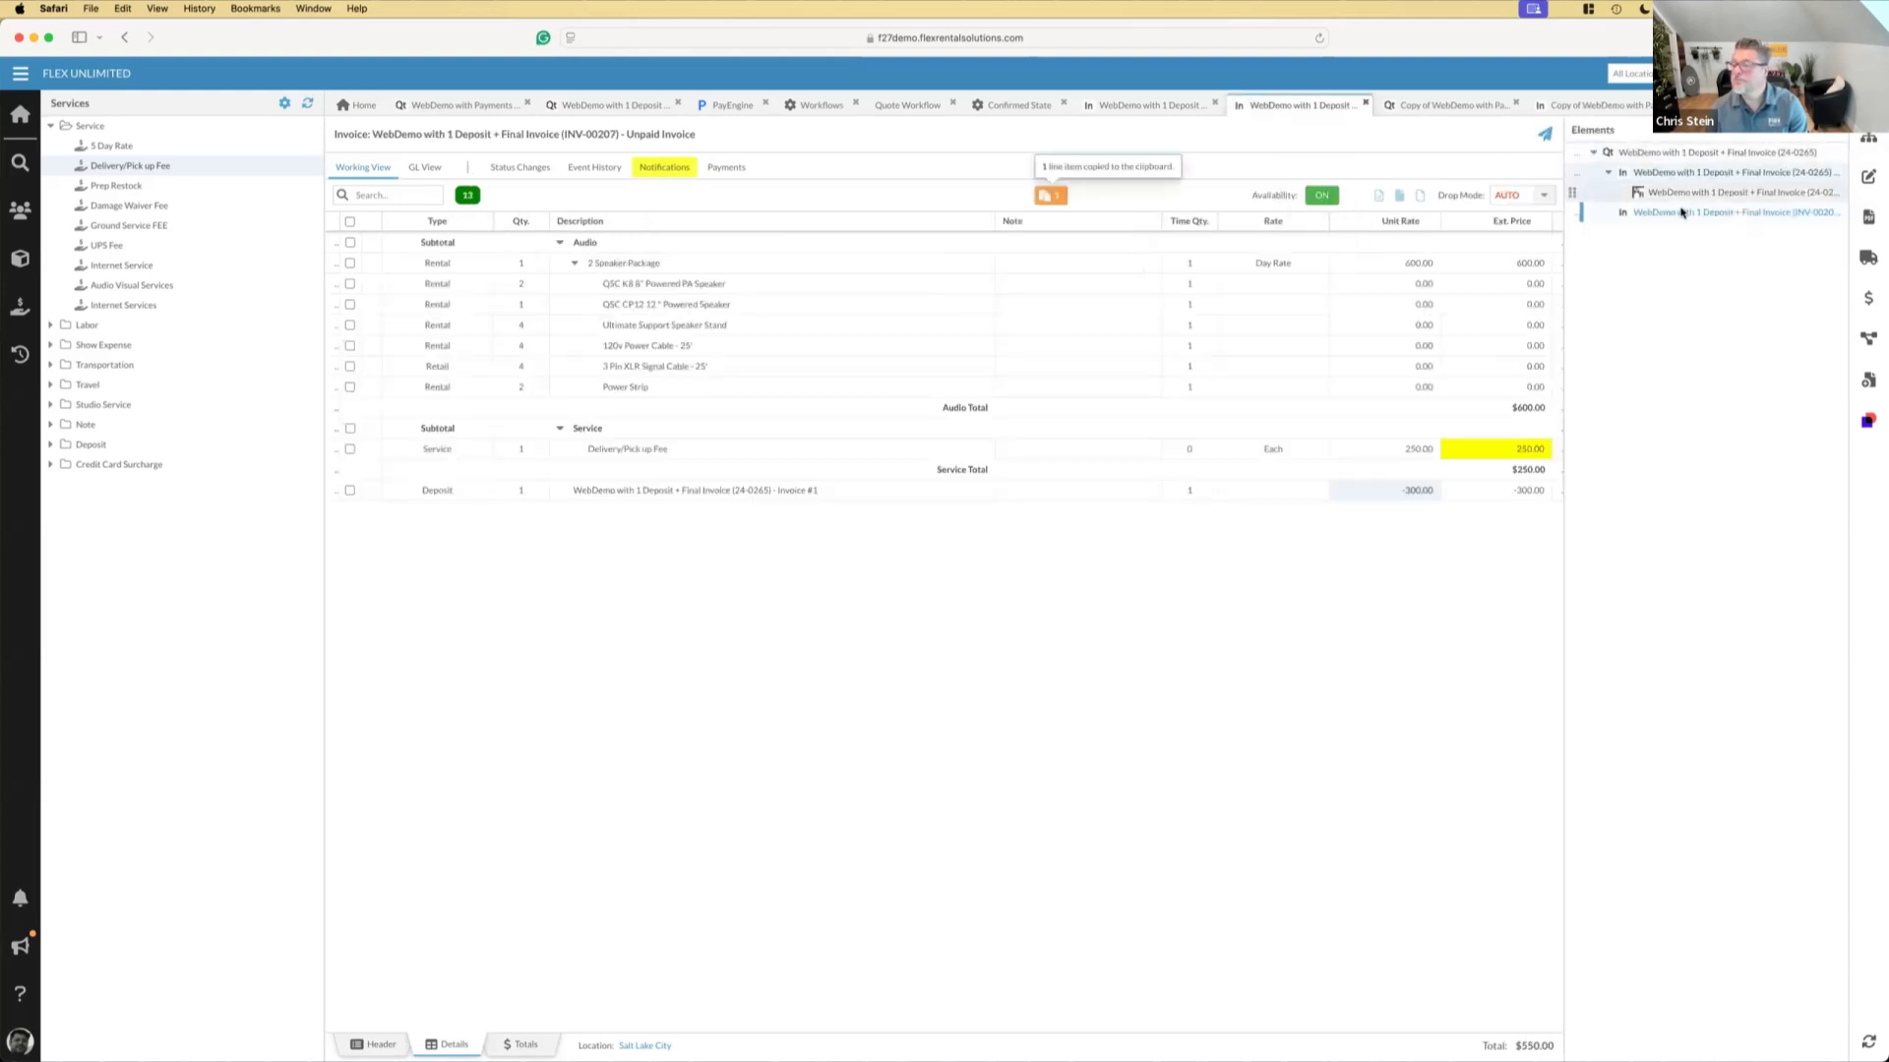
click(731, 168)
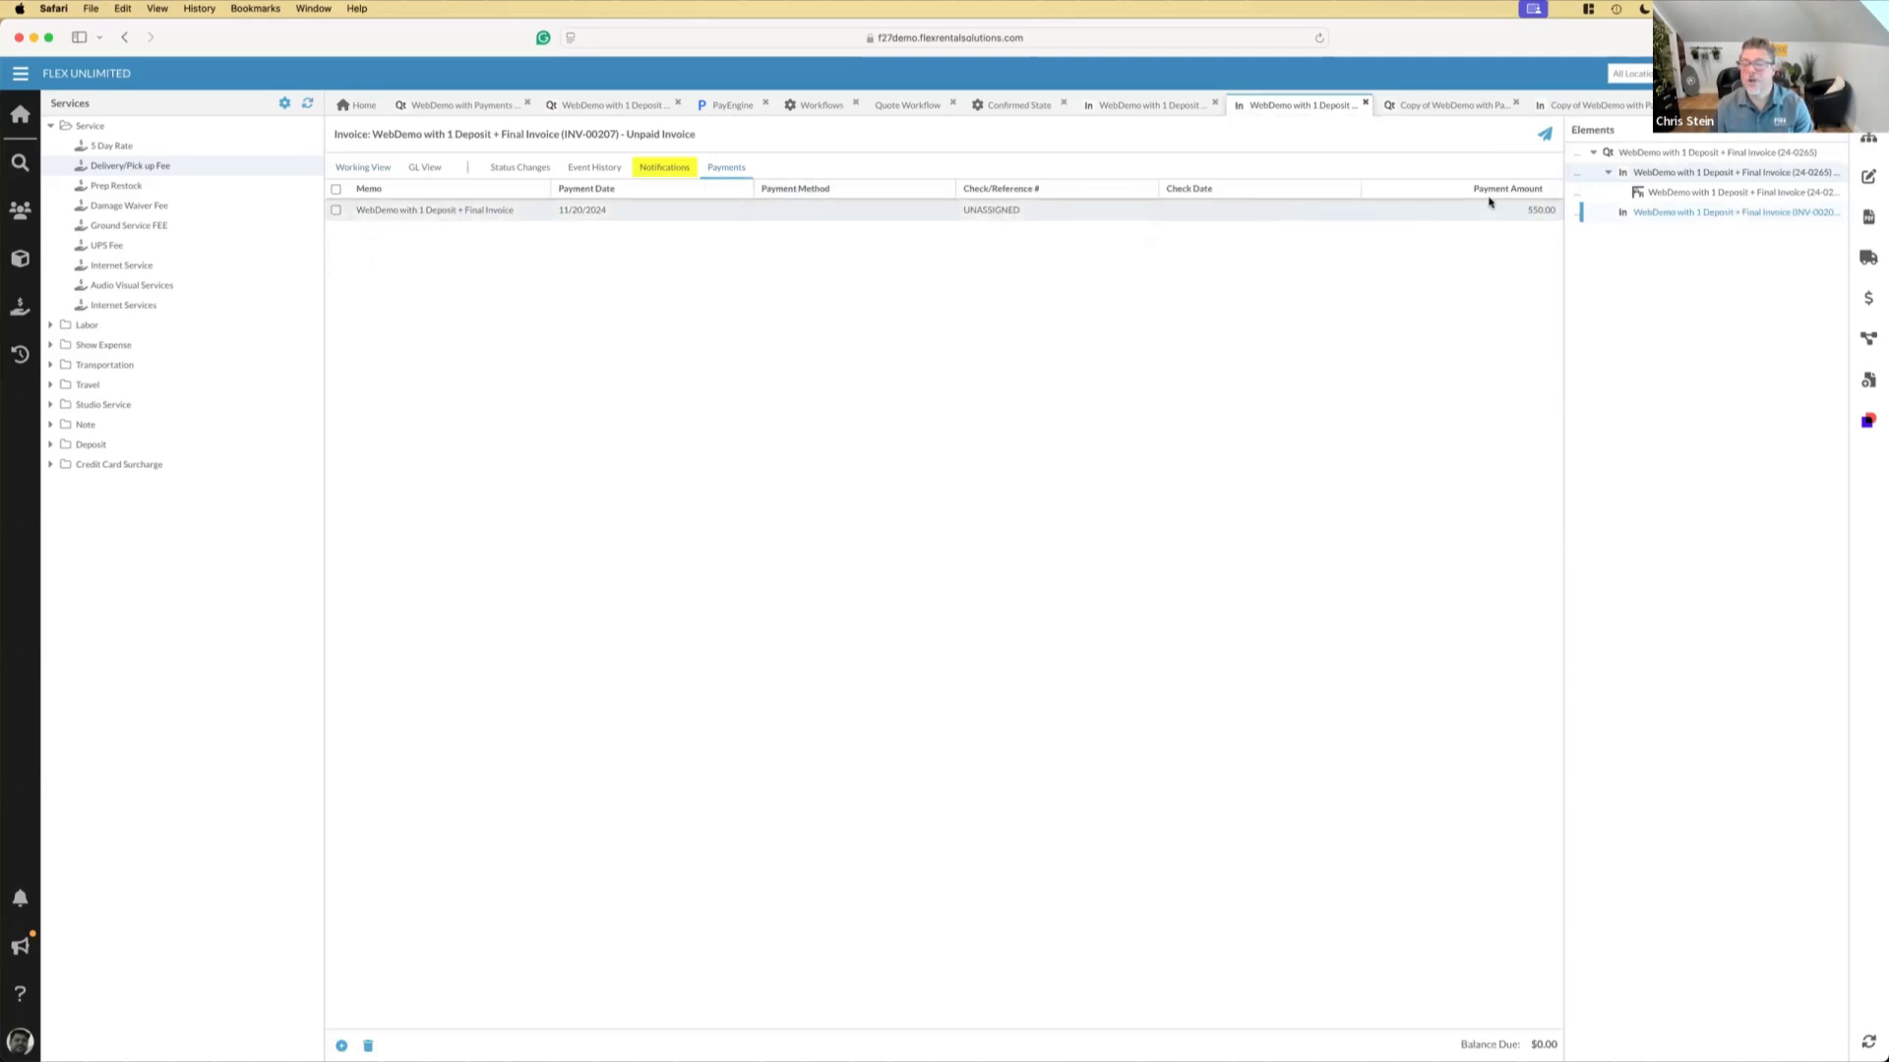
right_click(1275, 106)
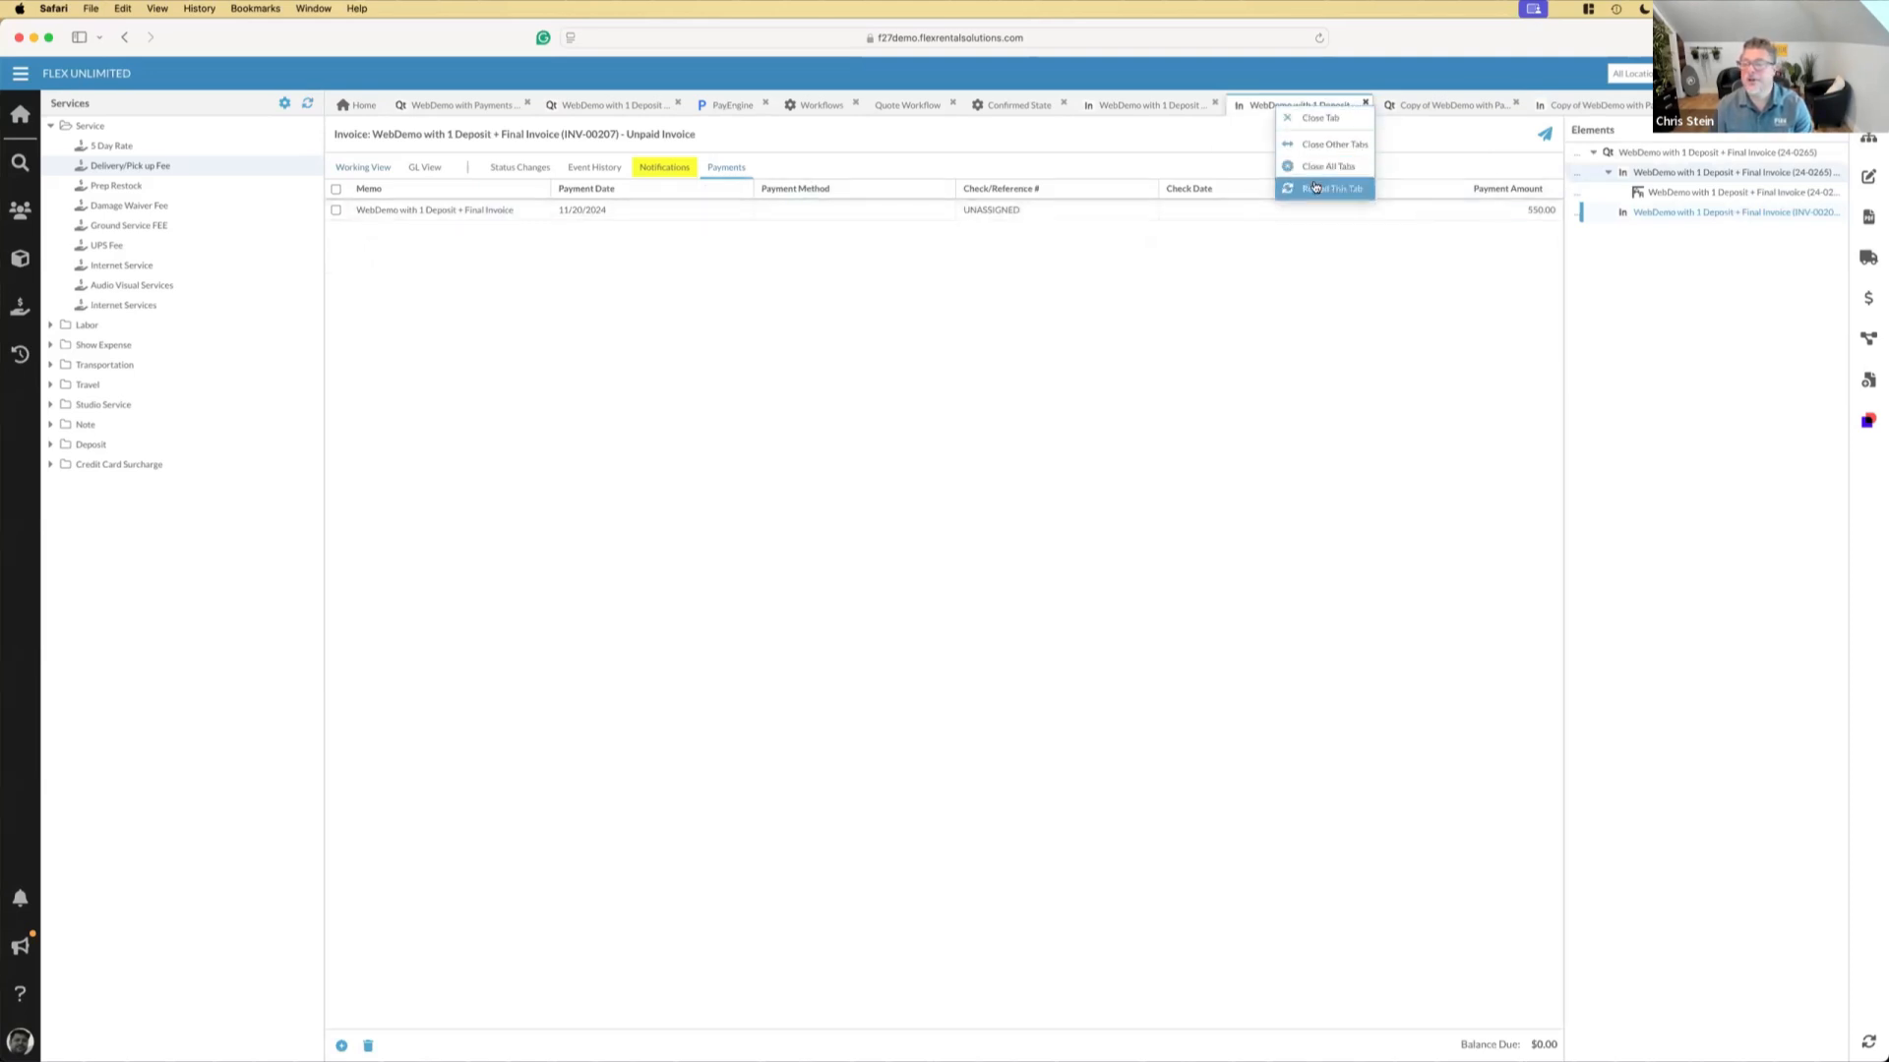
click(1330, 188)
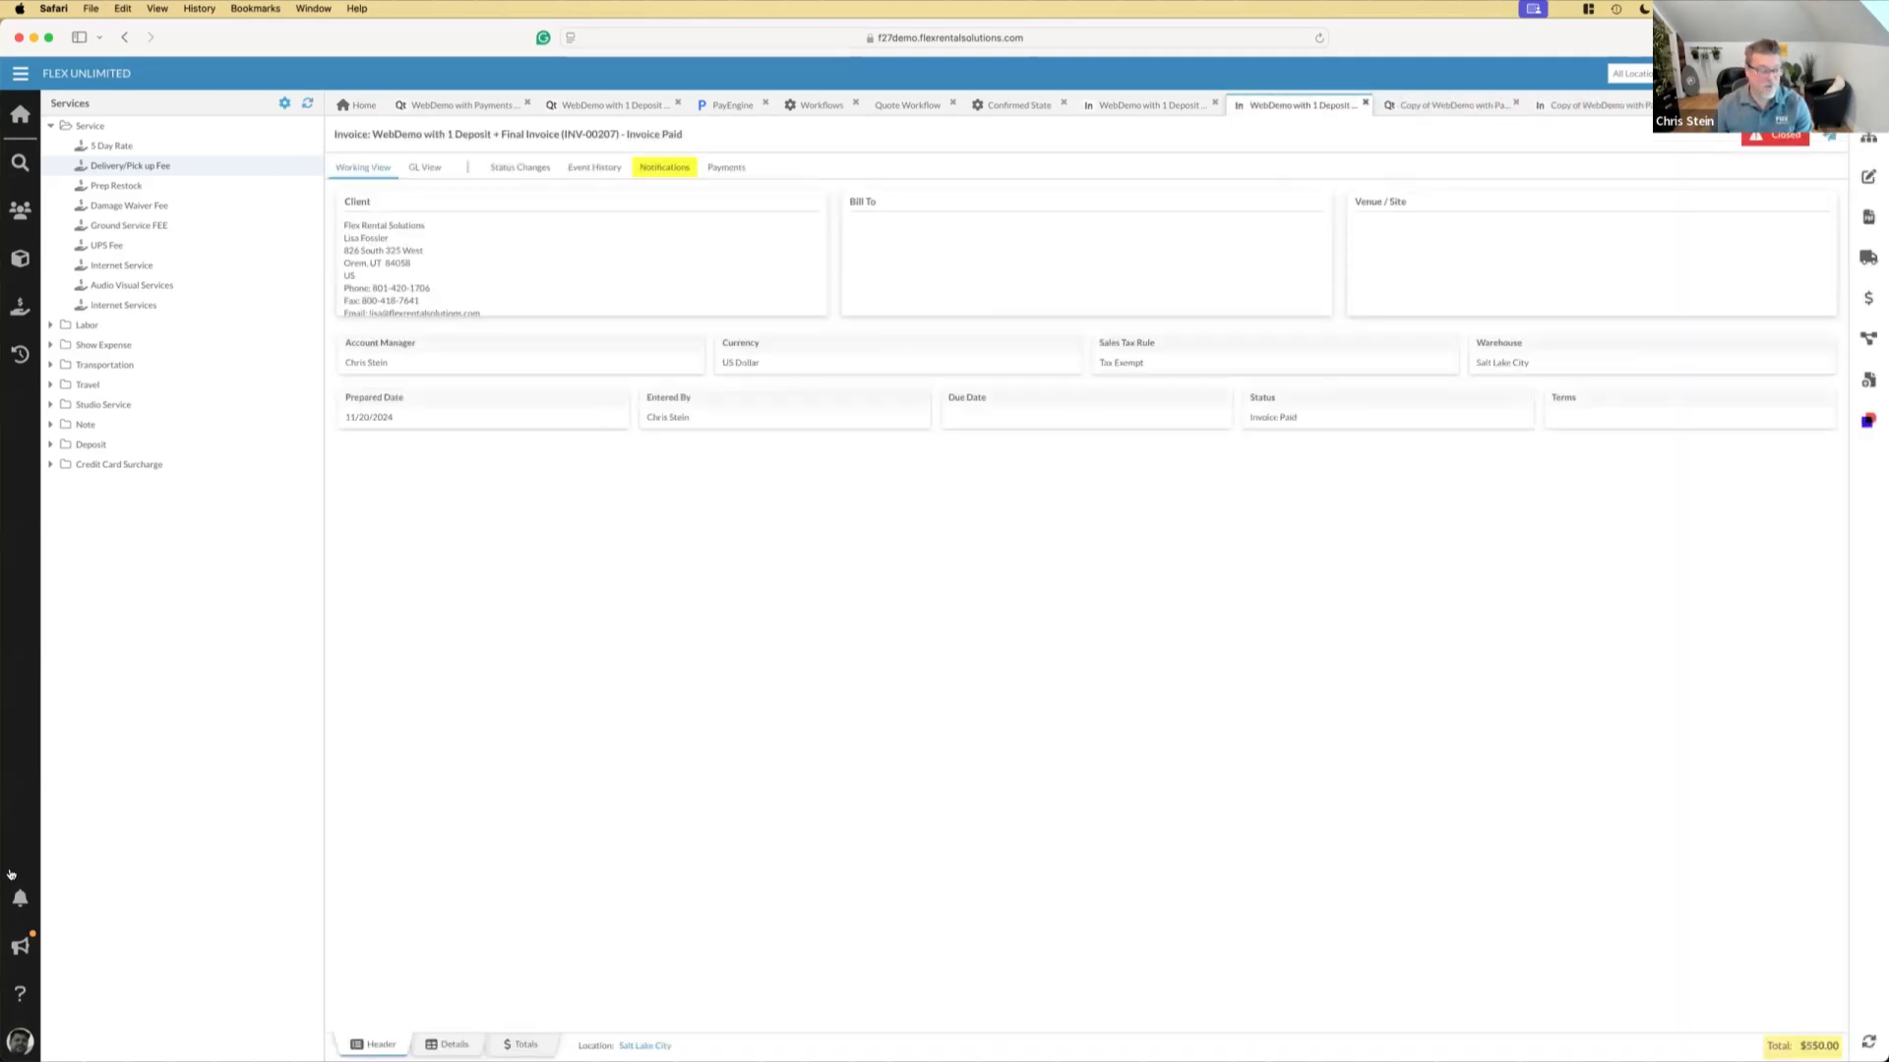
click(19, 898)
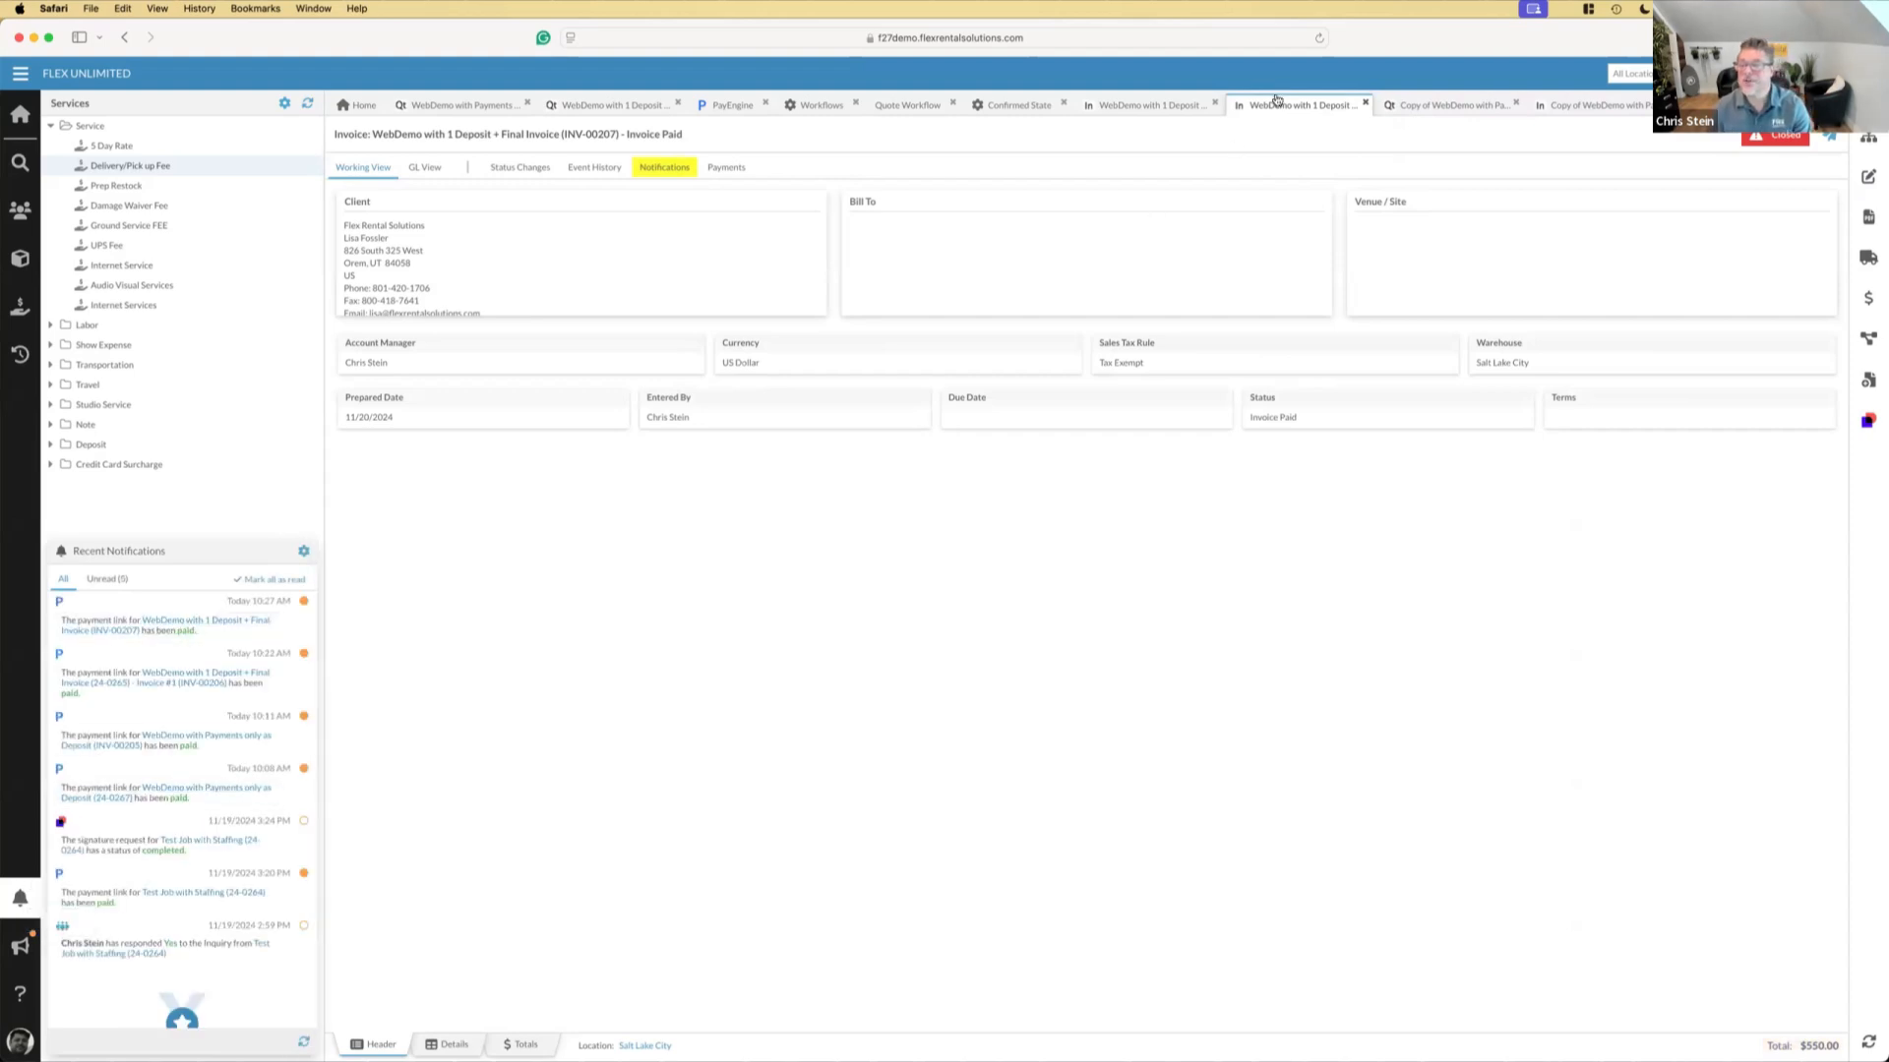
click(722, 168)
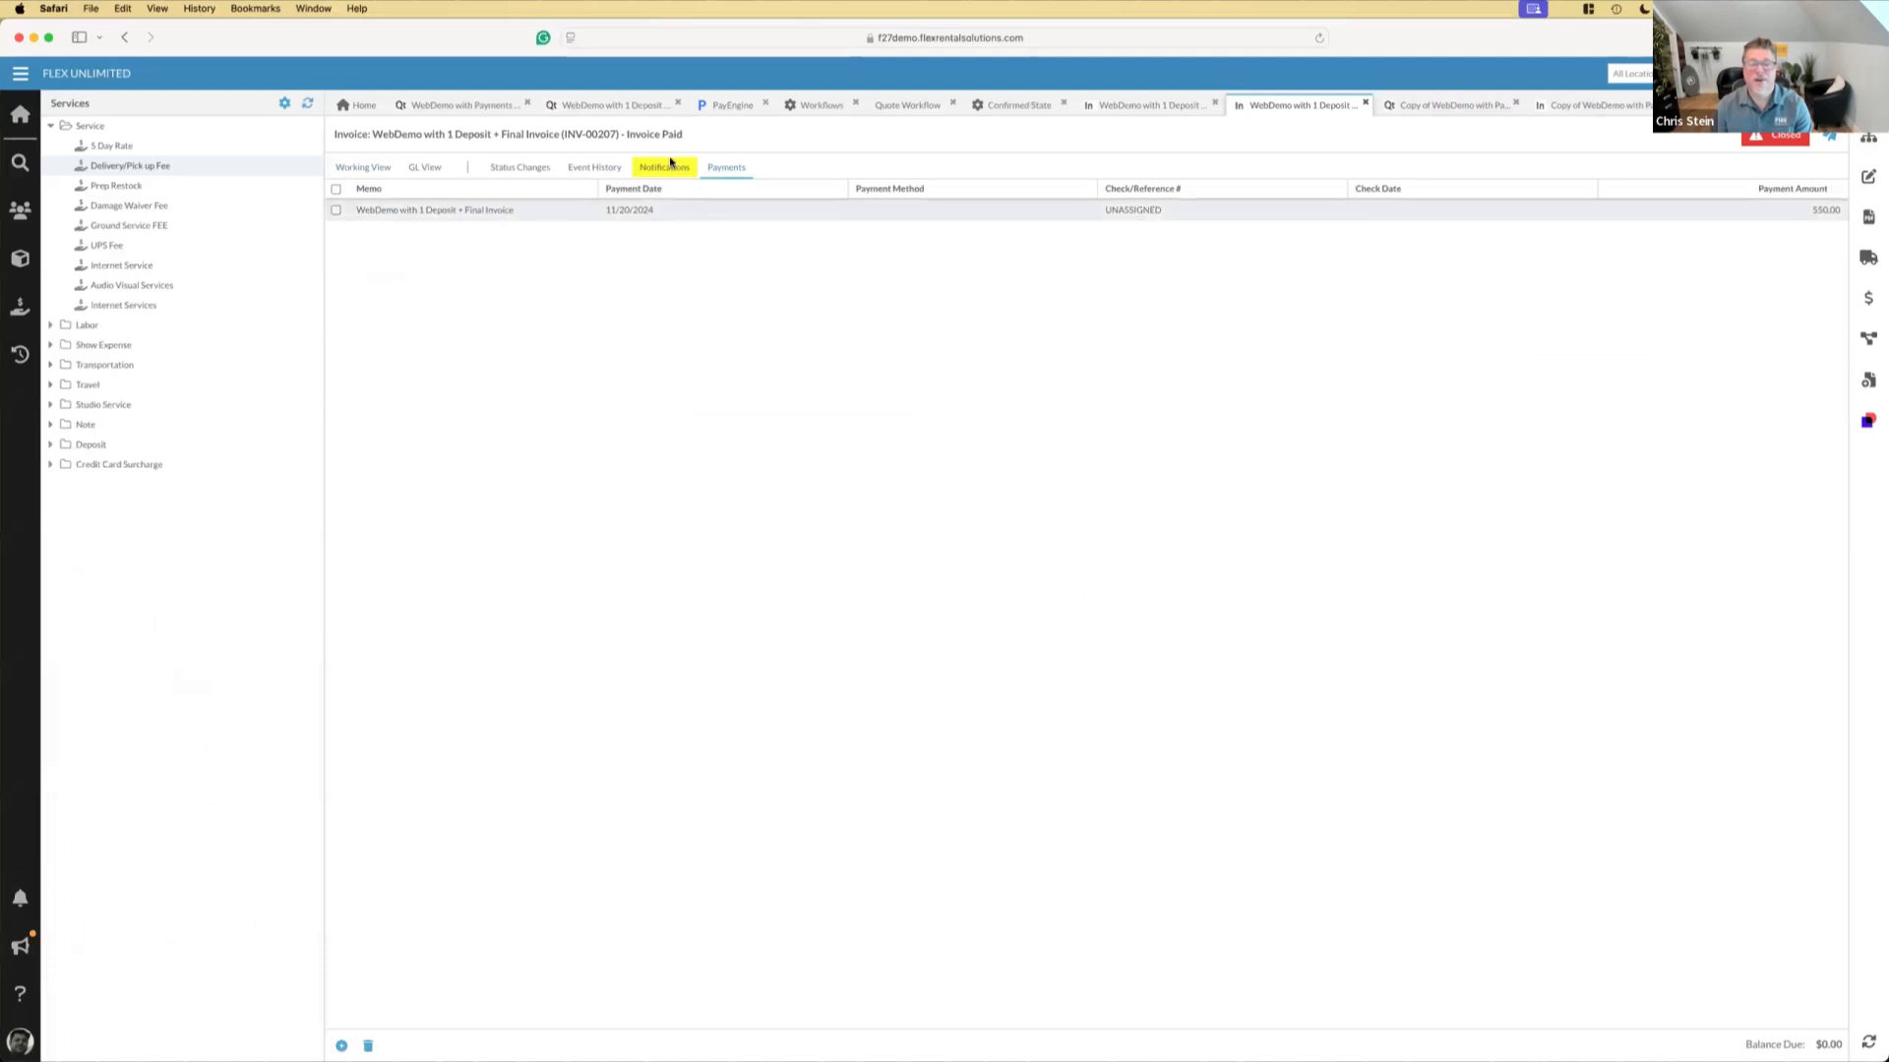
Review the final invoice's related elements, available workflow actions and line items
click(1862, 145)
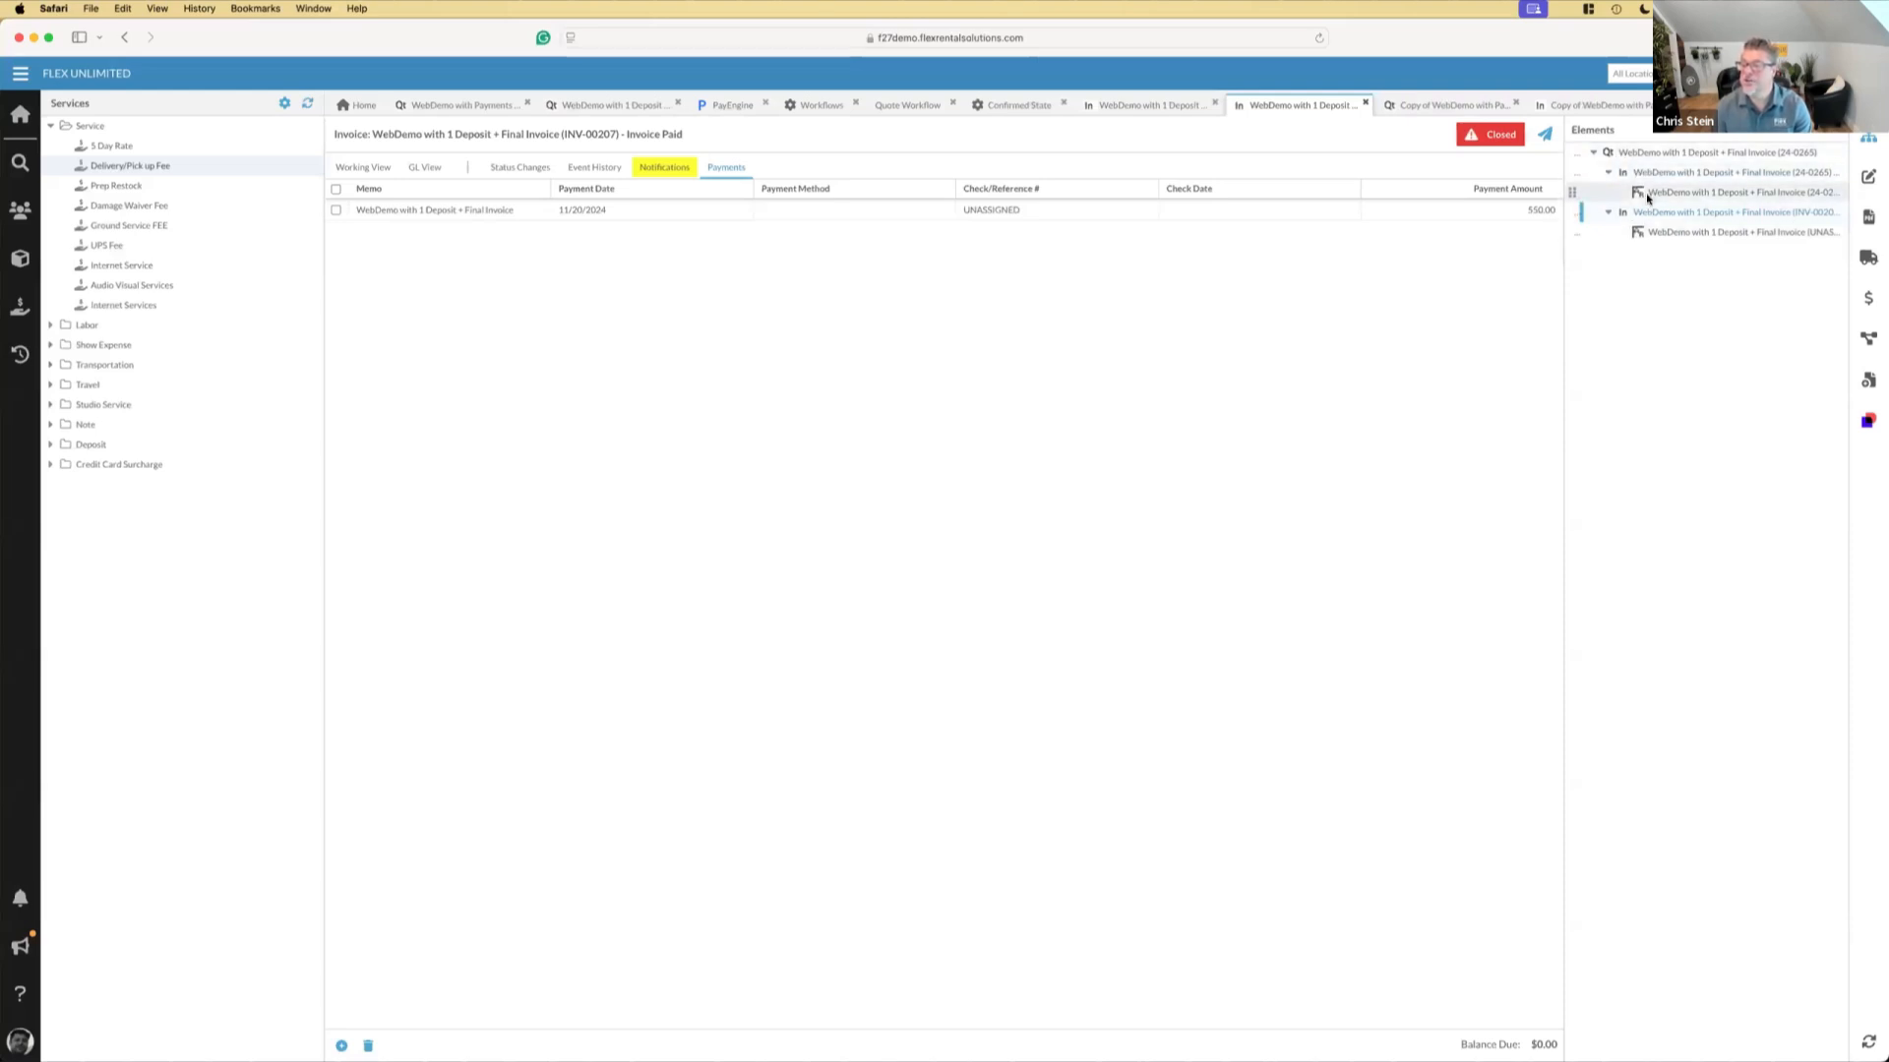
click(1870, 343)
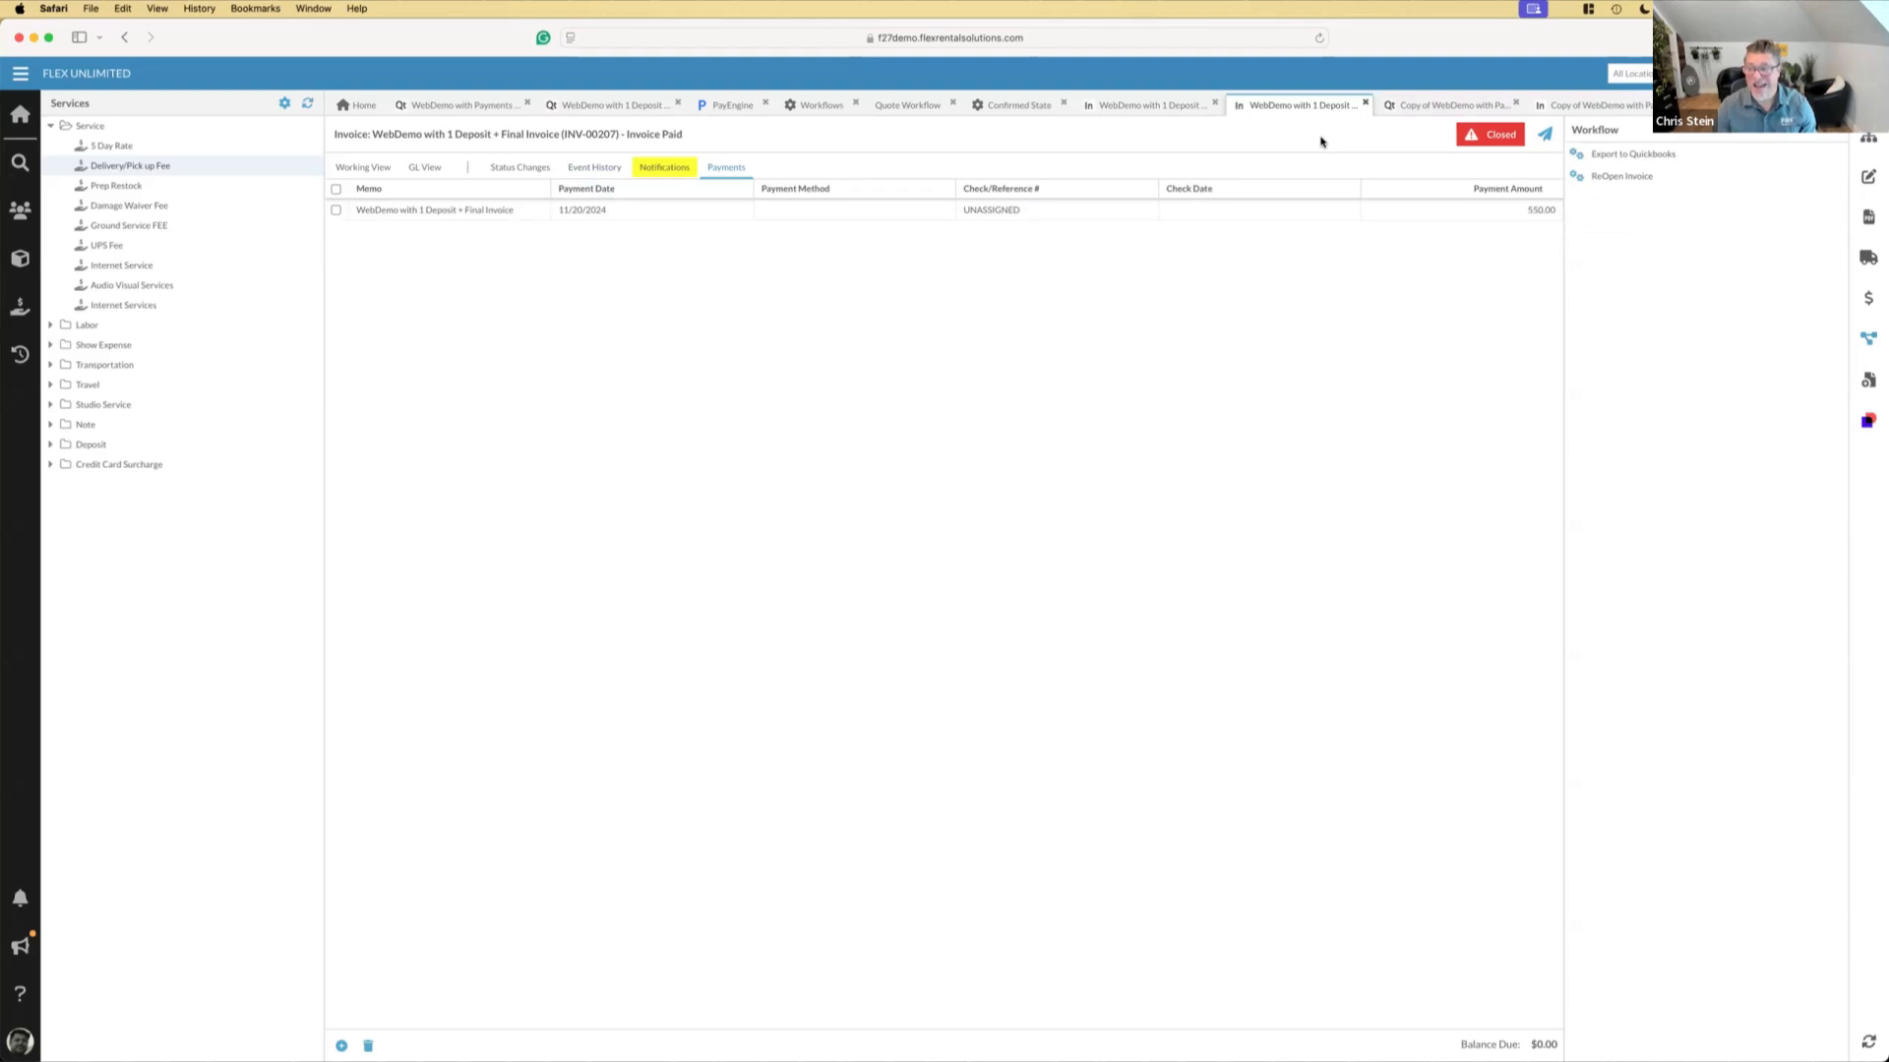
click(362, 170)
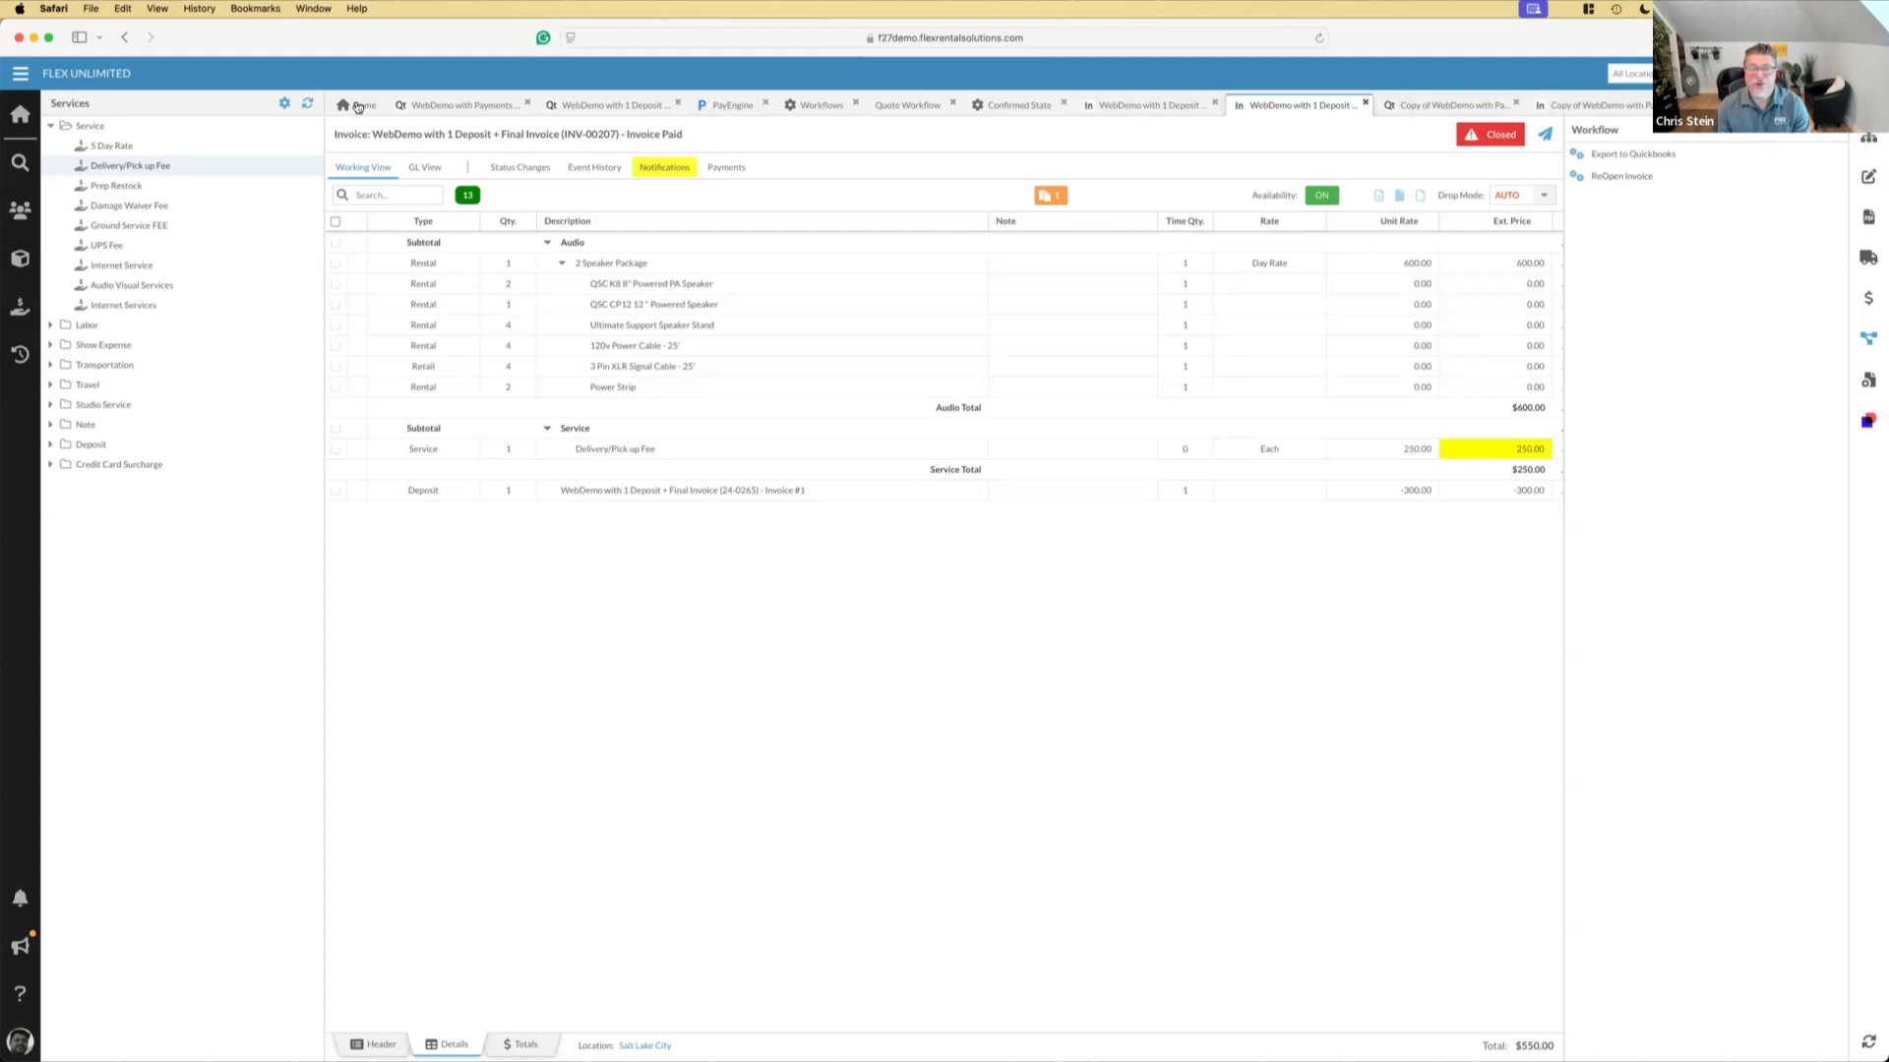
Open the WebDemo with Payments only as Deposit quote and examine its related elements
click(469, 105)
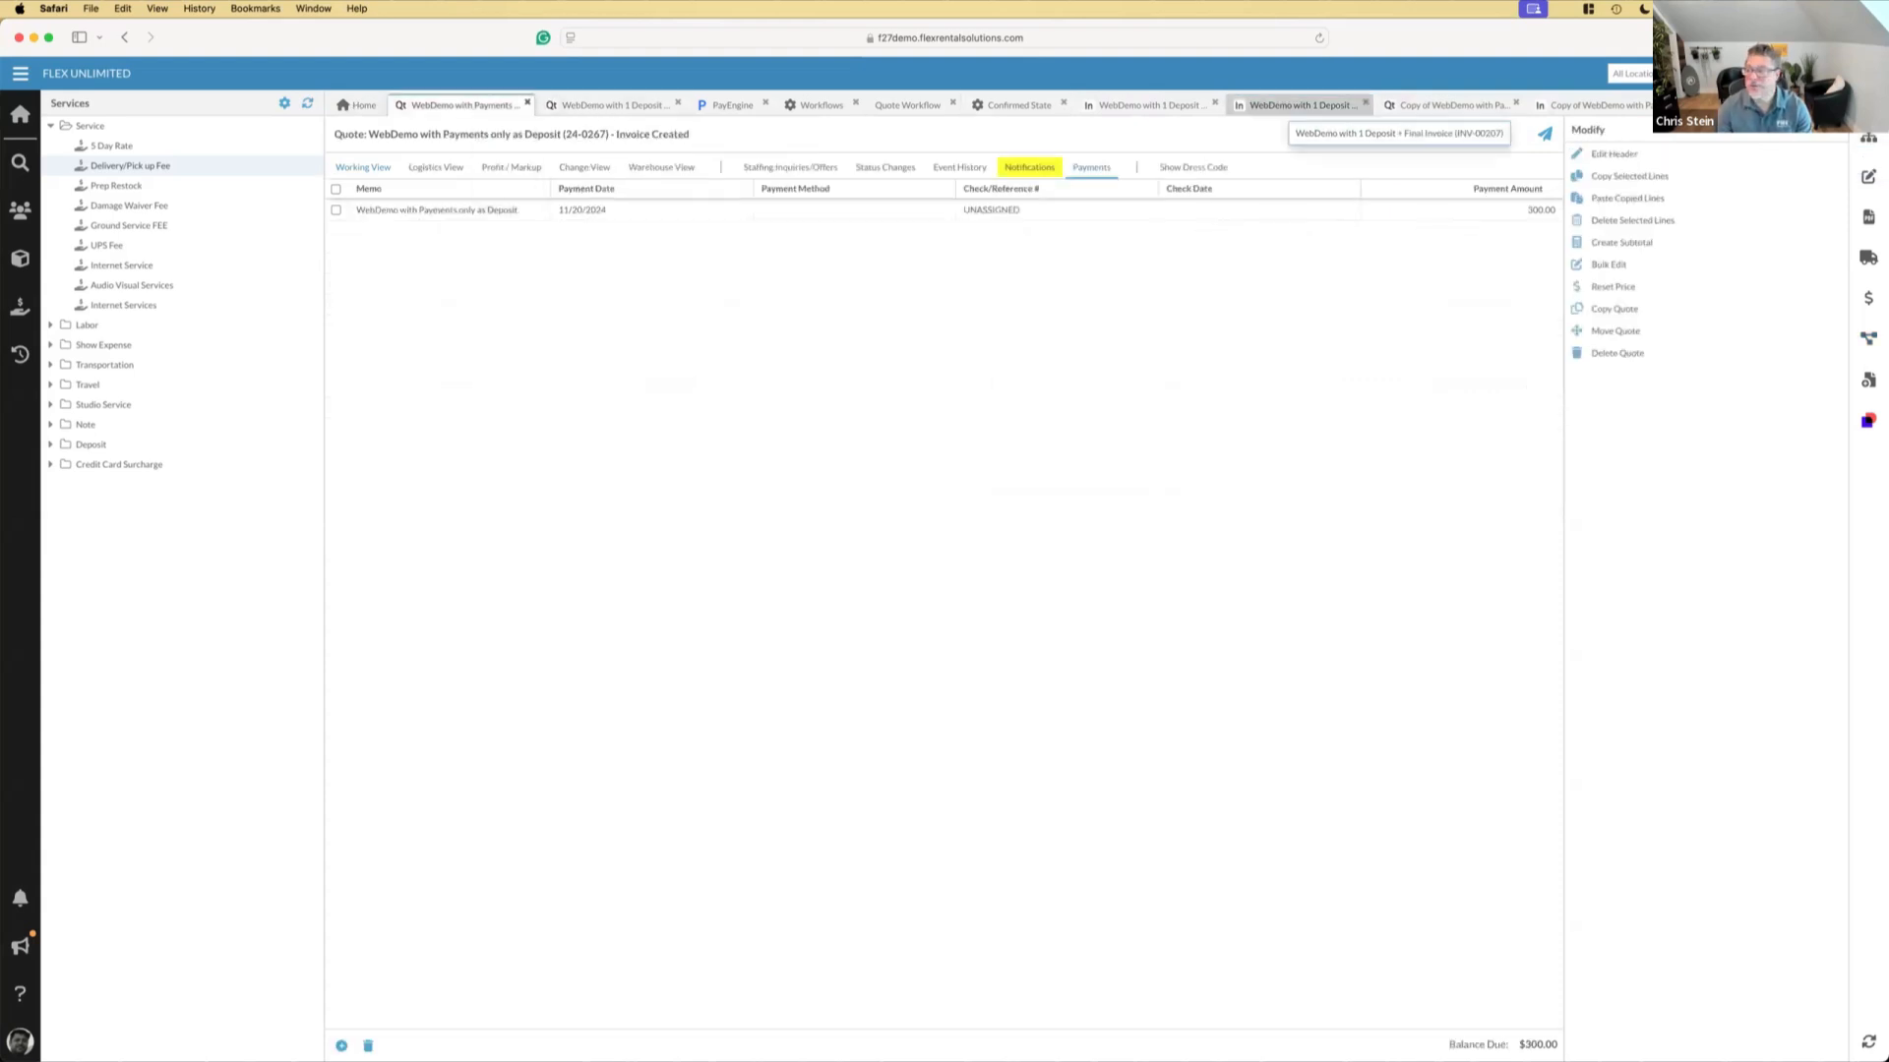
click(1868, 138)
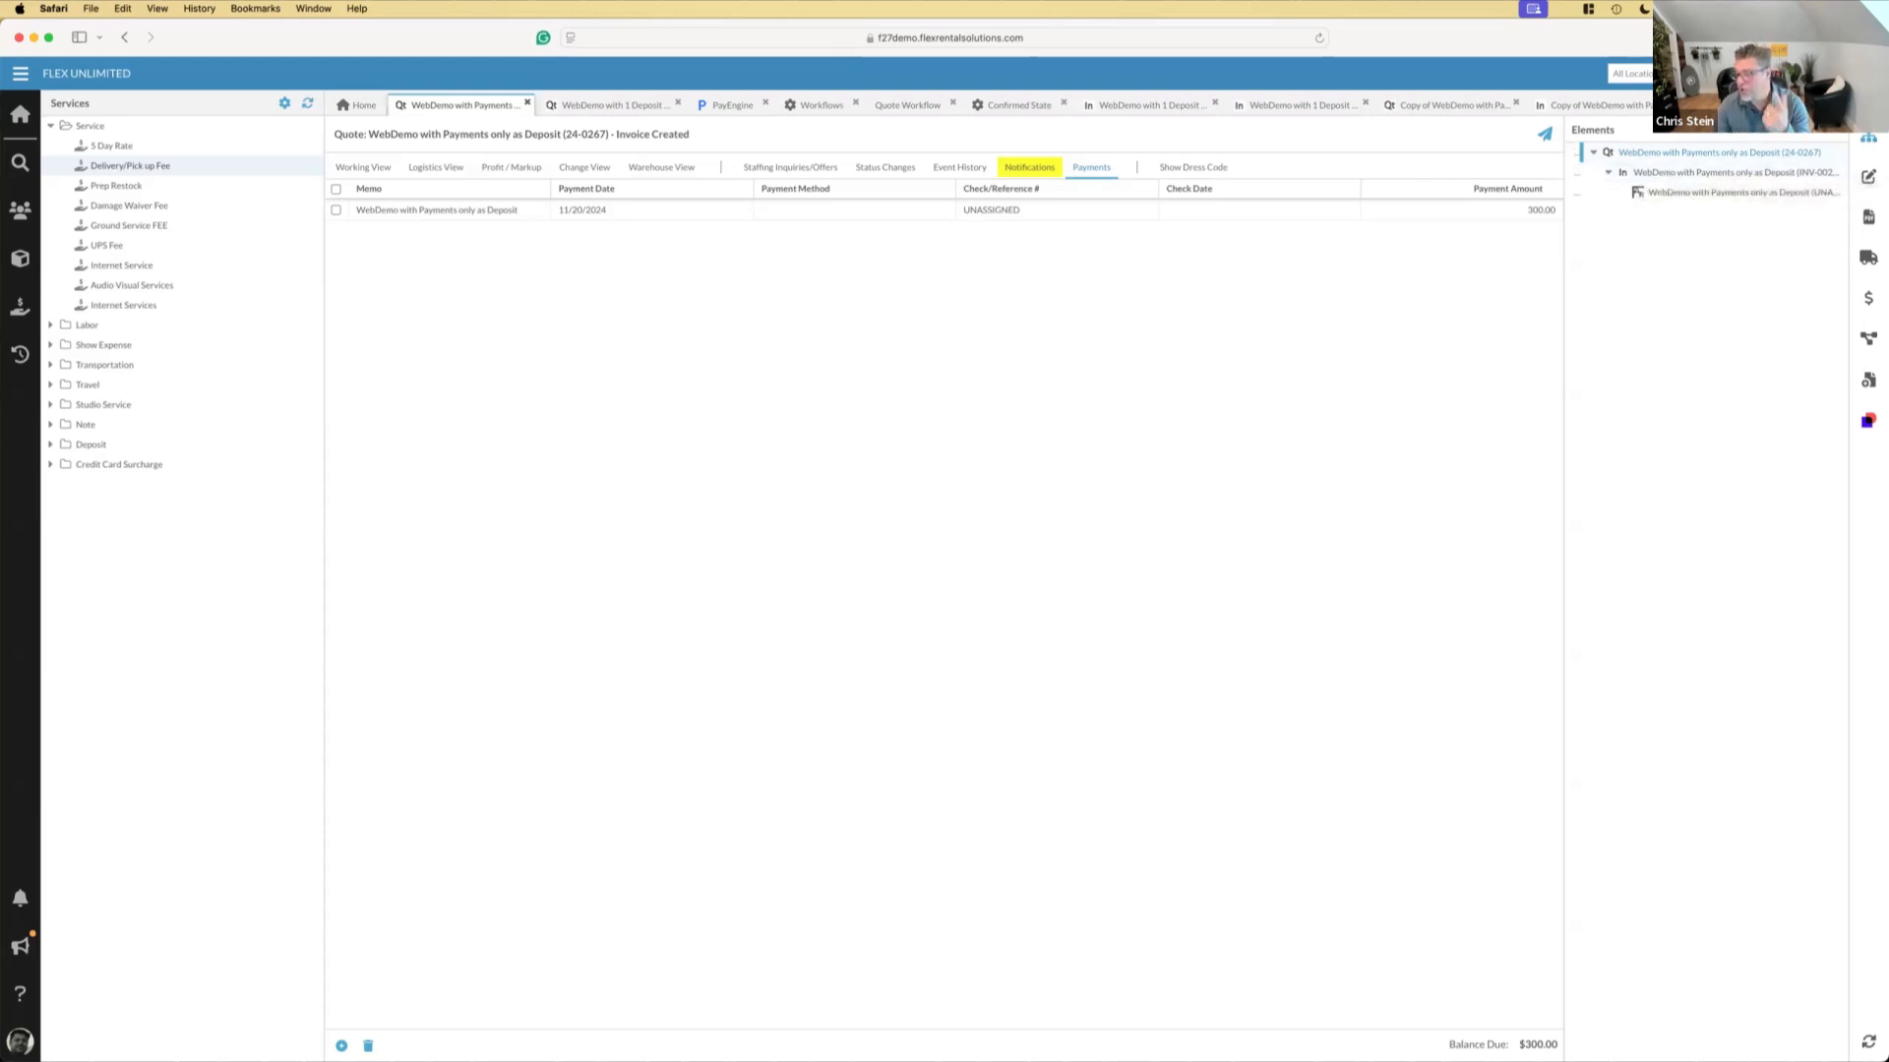
click(1870, 144)
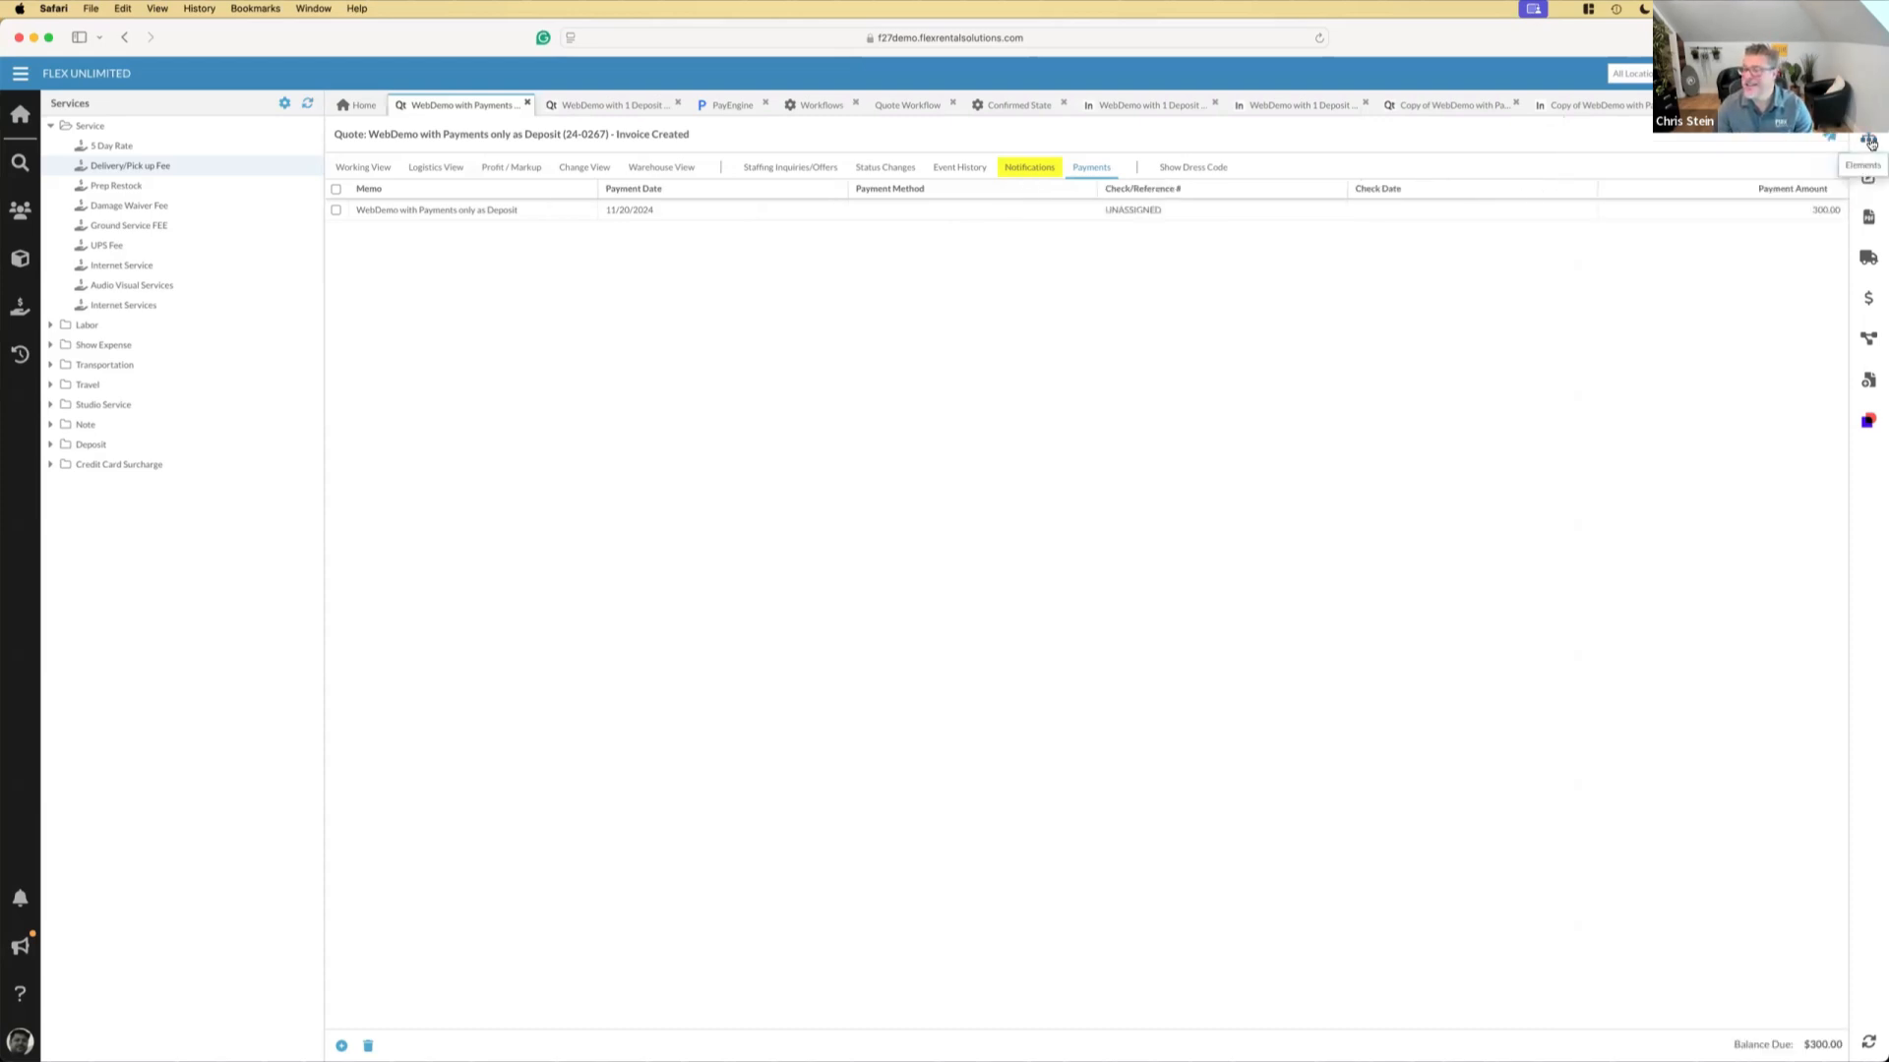
Review the deposit invoice and final invoice of WebDemo with 1 Deposit + Final Invoice, including the final invoice's related elements
click(1139, 108)
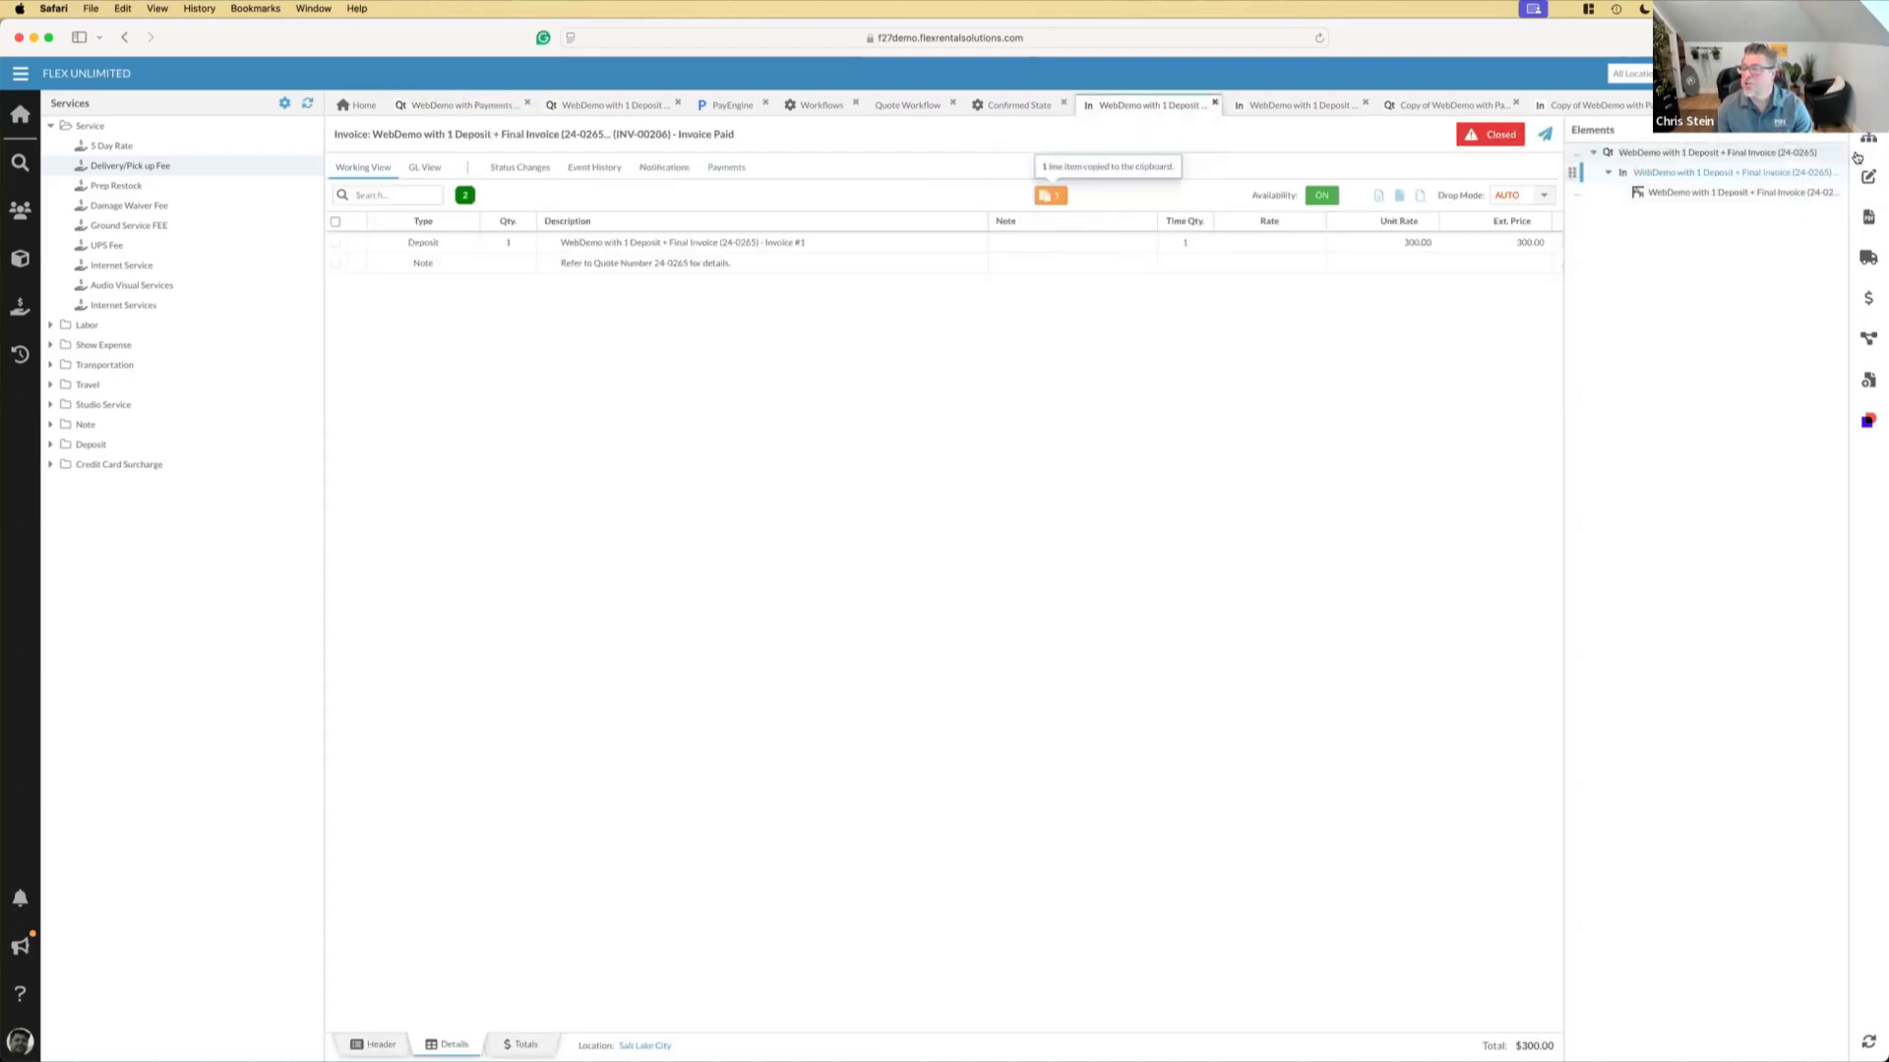
click(1297, 110)
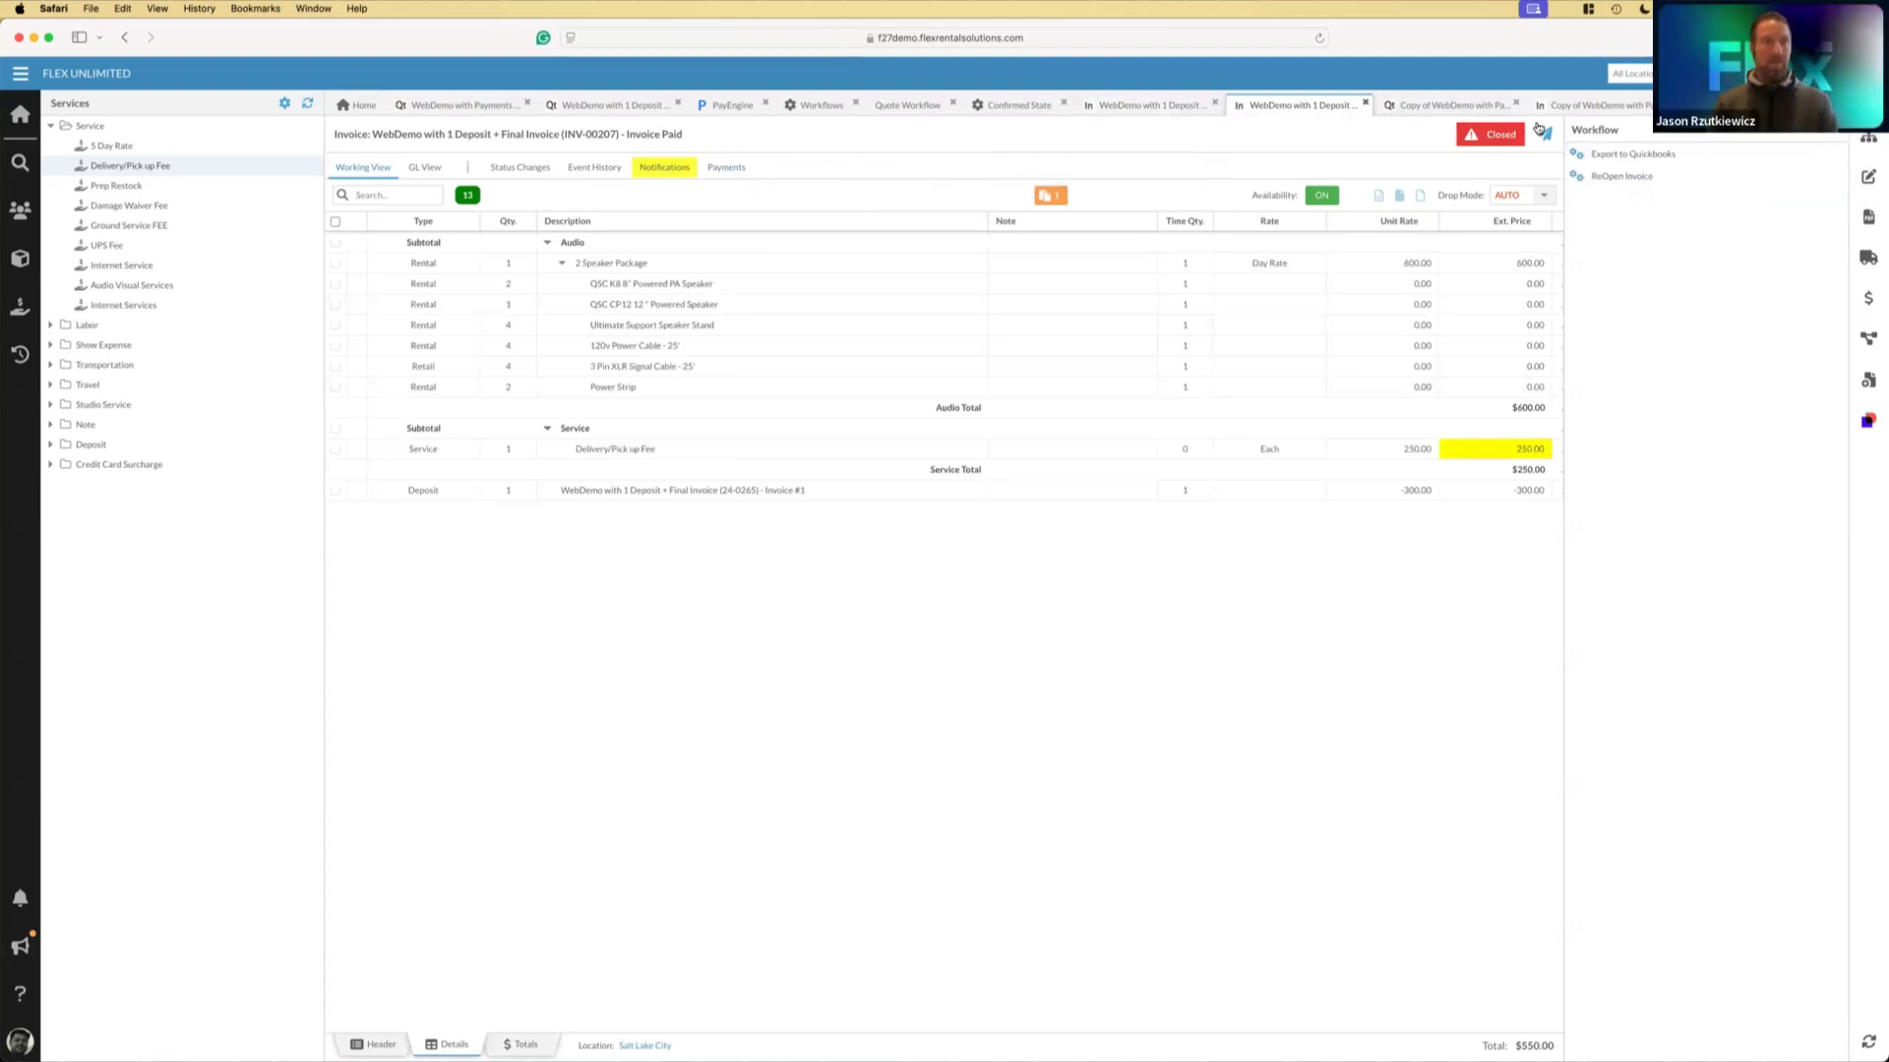
click(1868, 143)
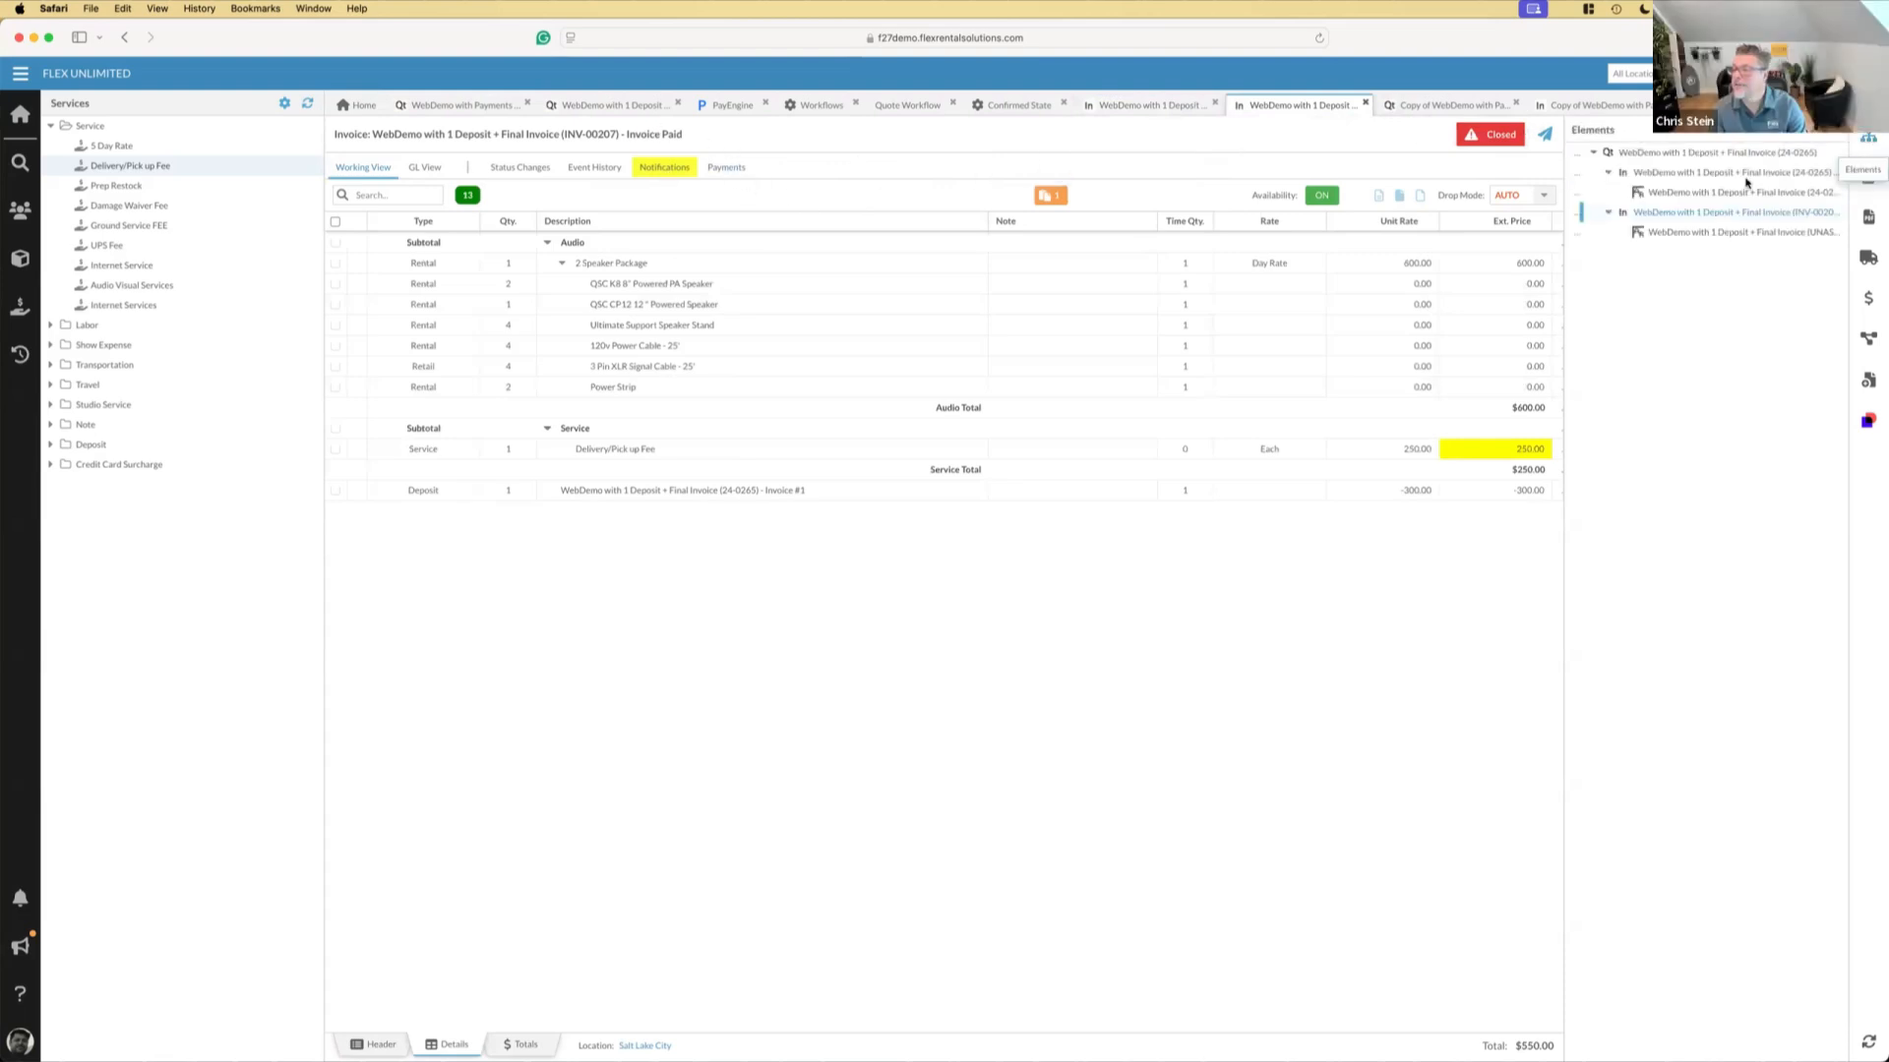
Compare the deposit invoice and the final invoice, highlighting the invoice number in each title
click(1646, 175)
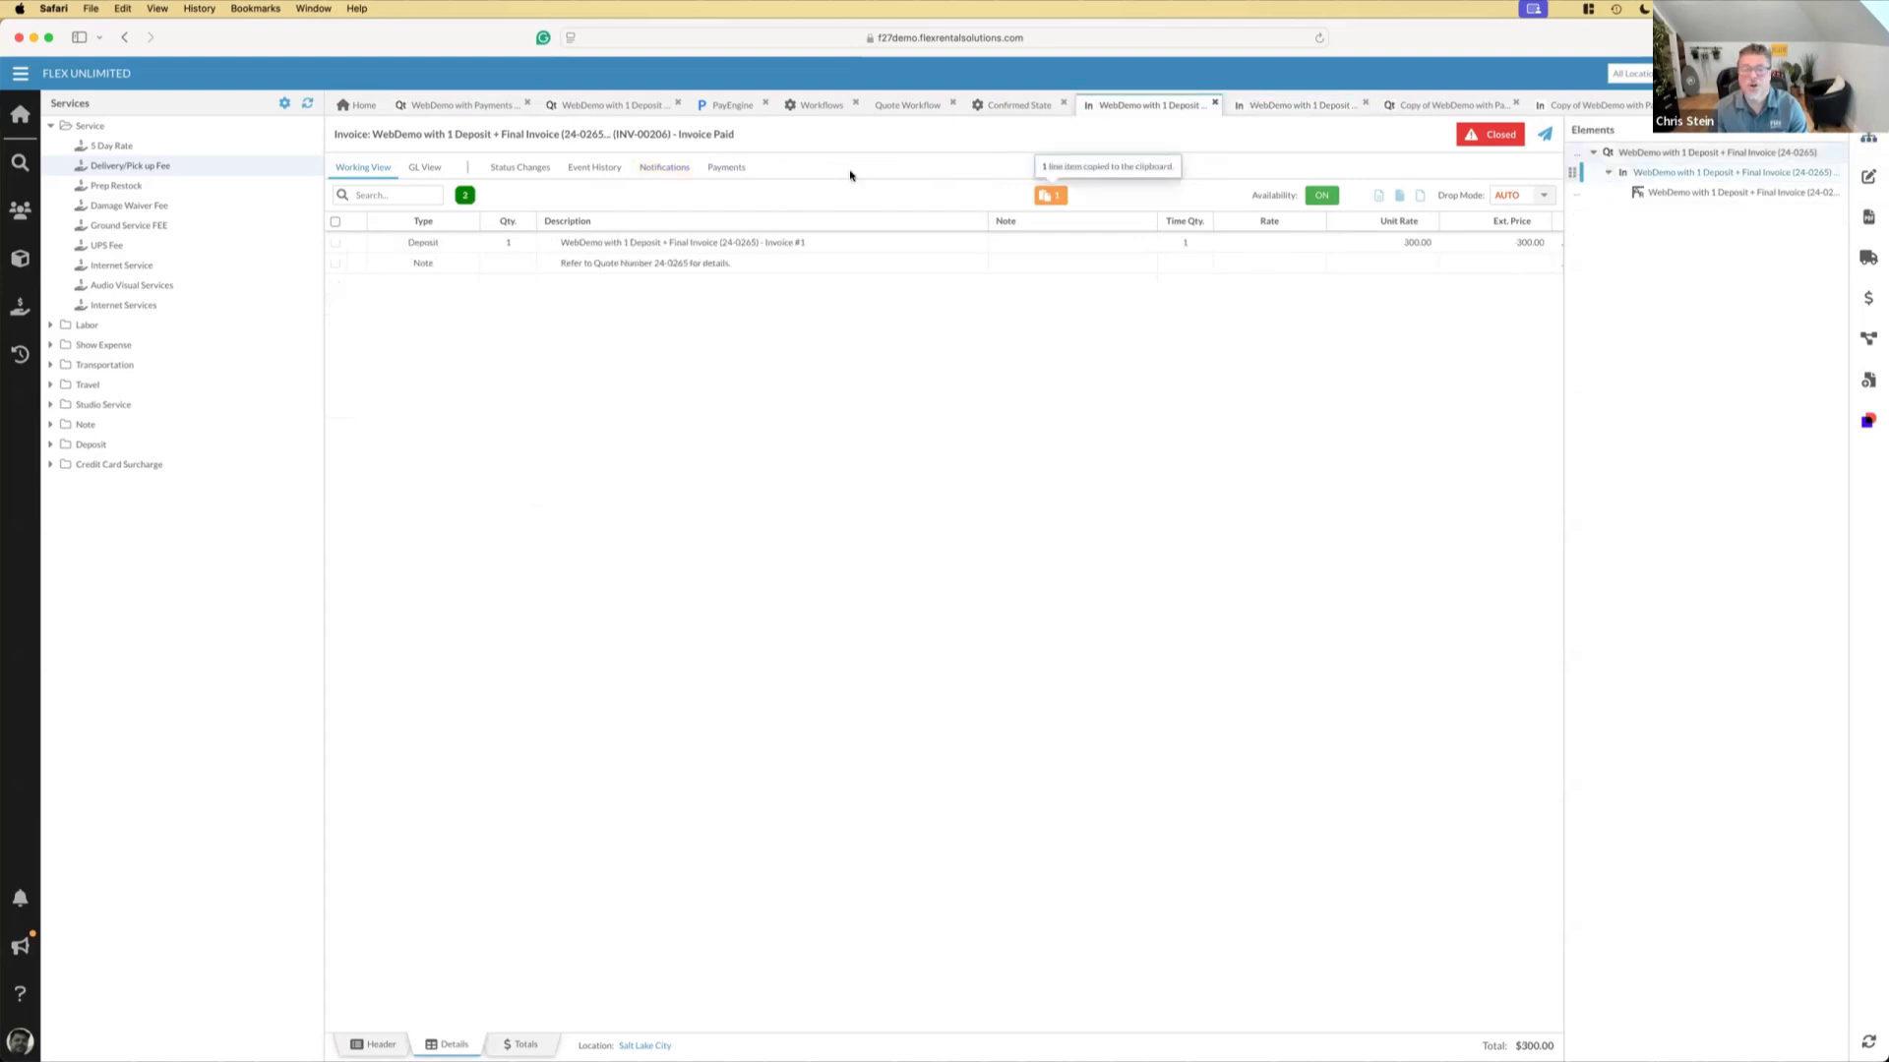
drag(615, 131, 669, 132)
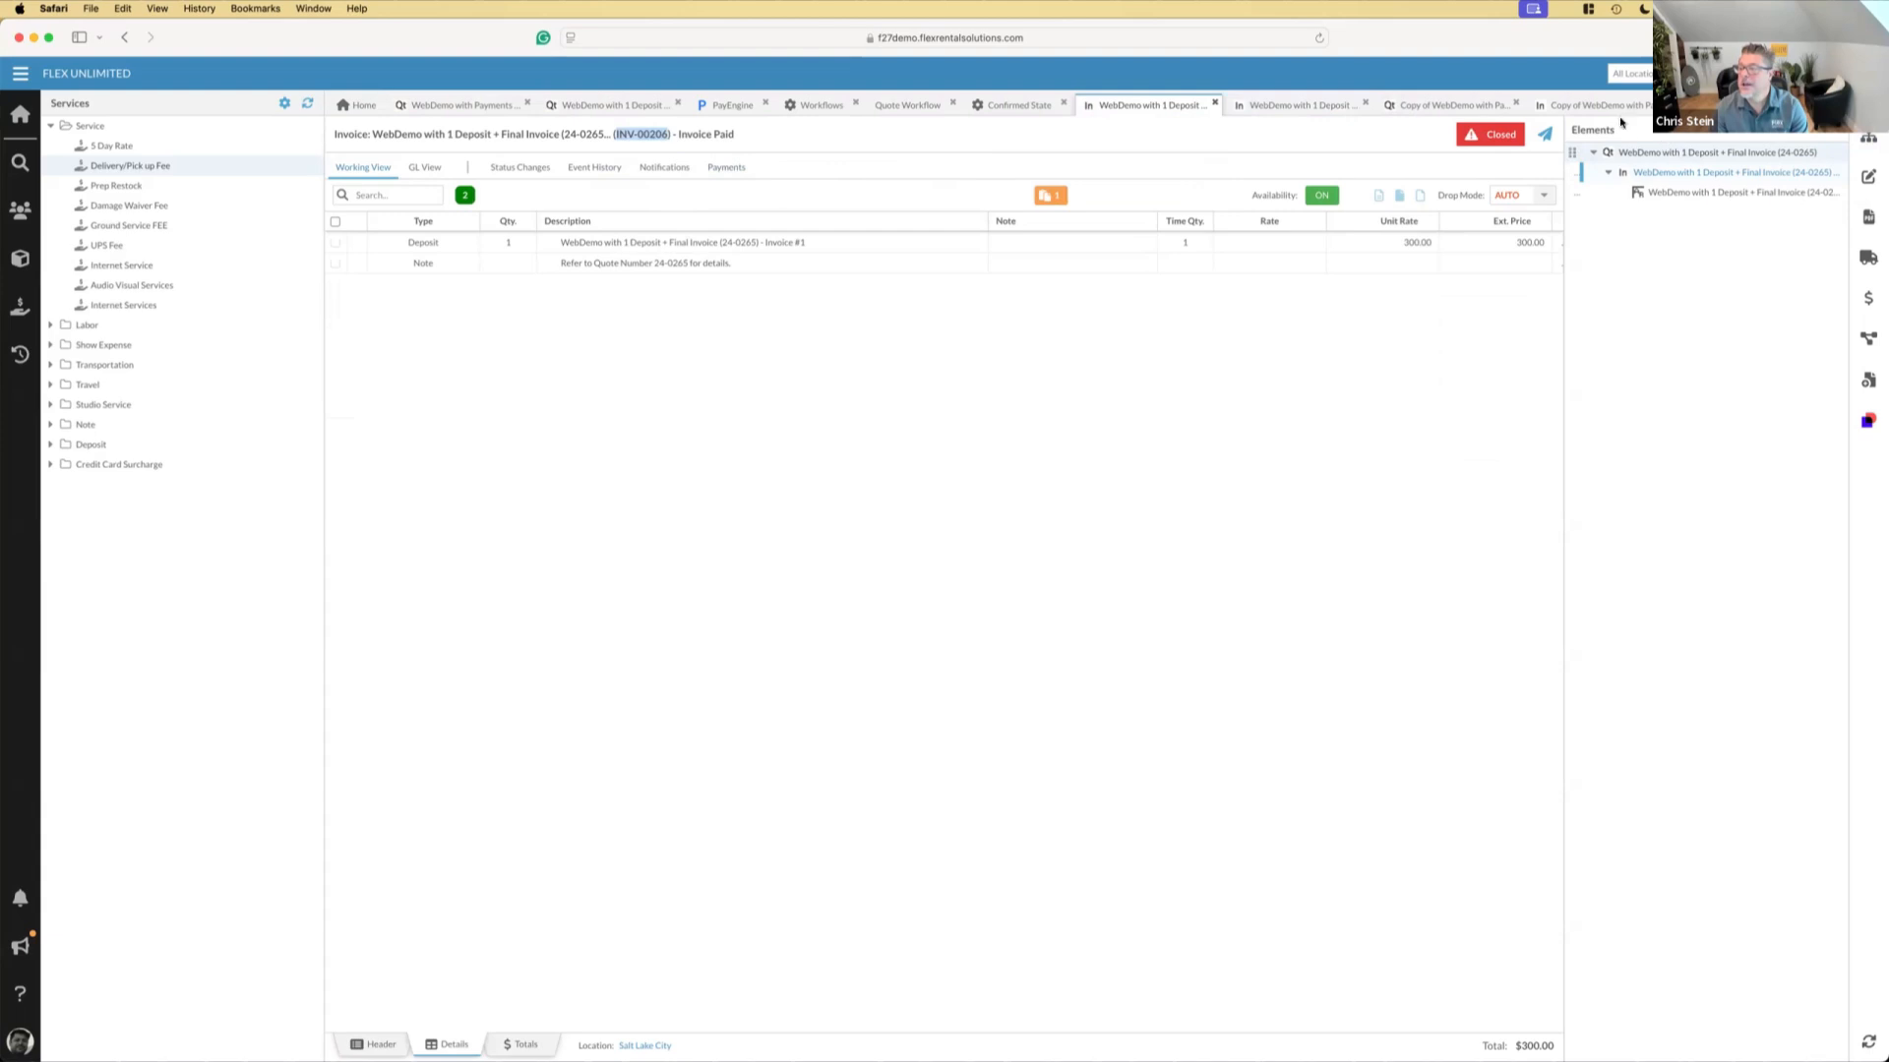
click(1283, 106)
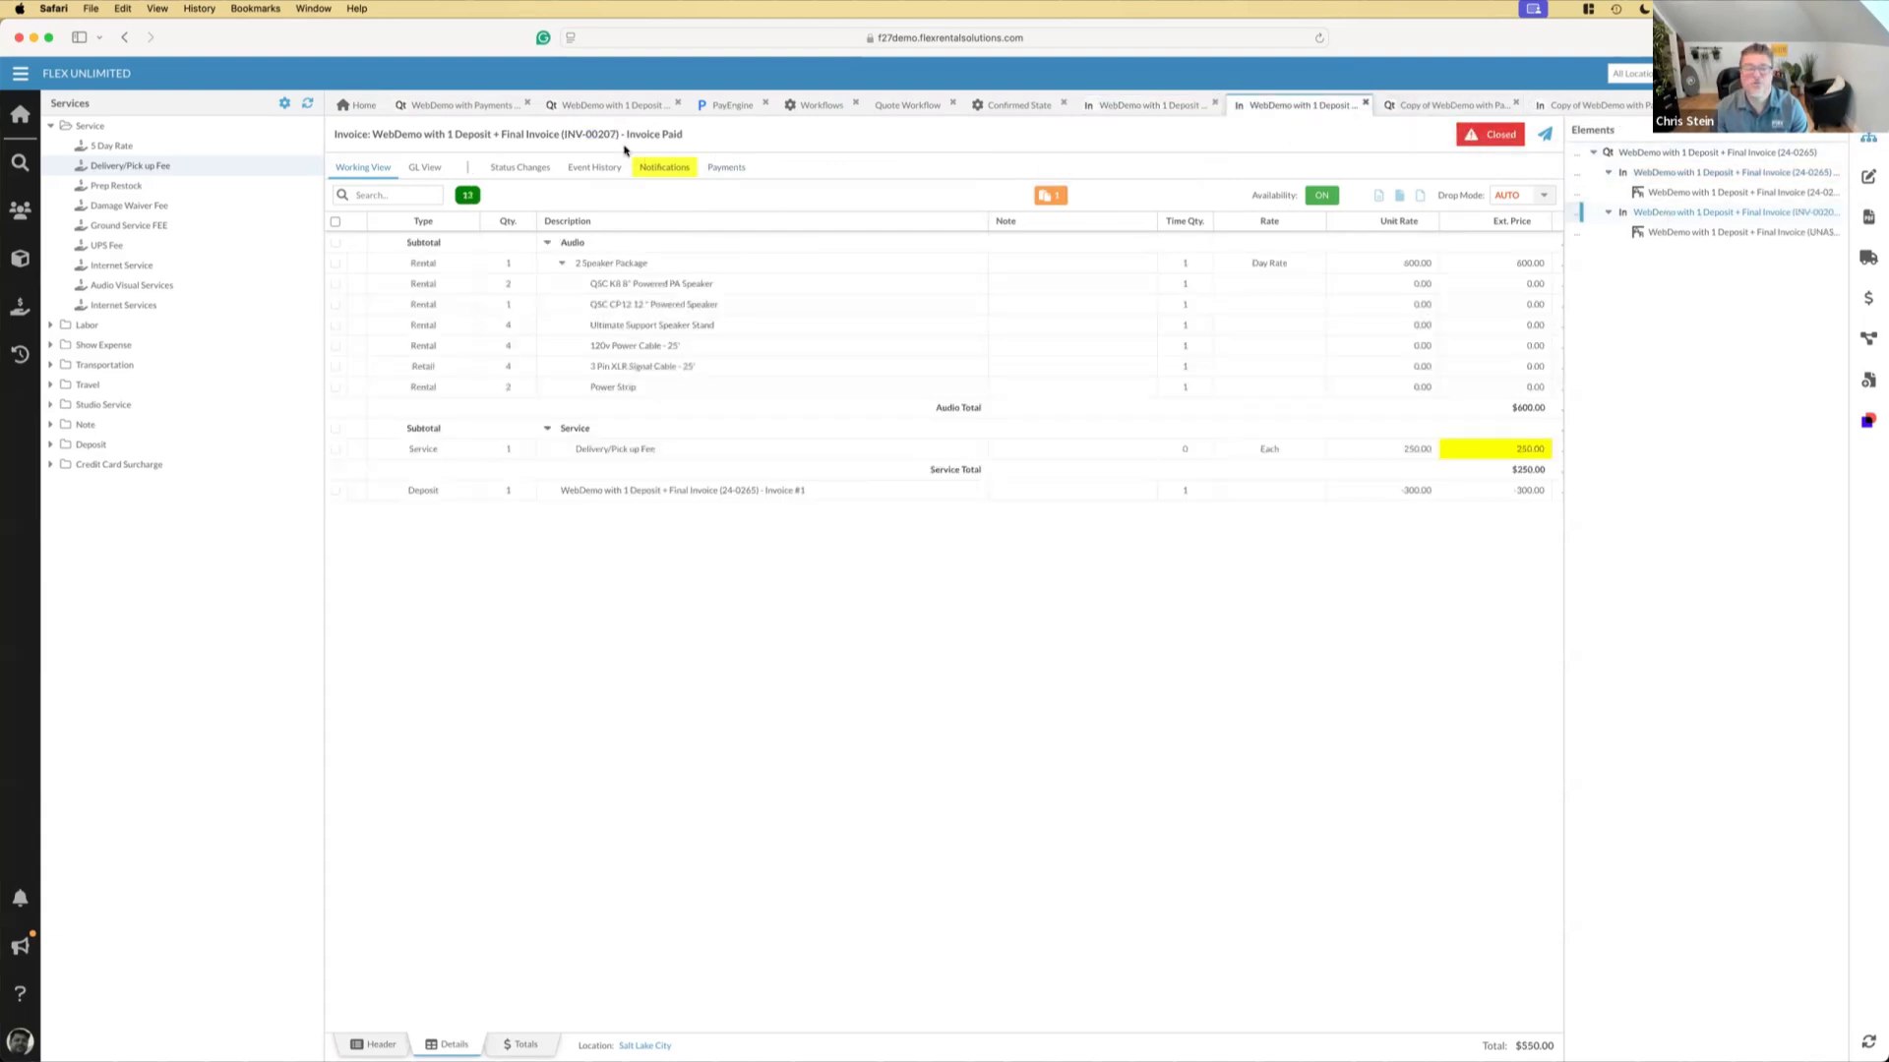
drag(567, 131, 613, 132)
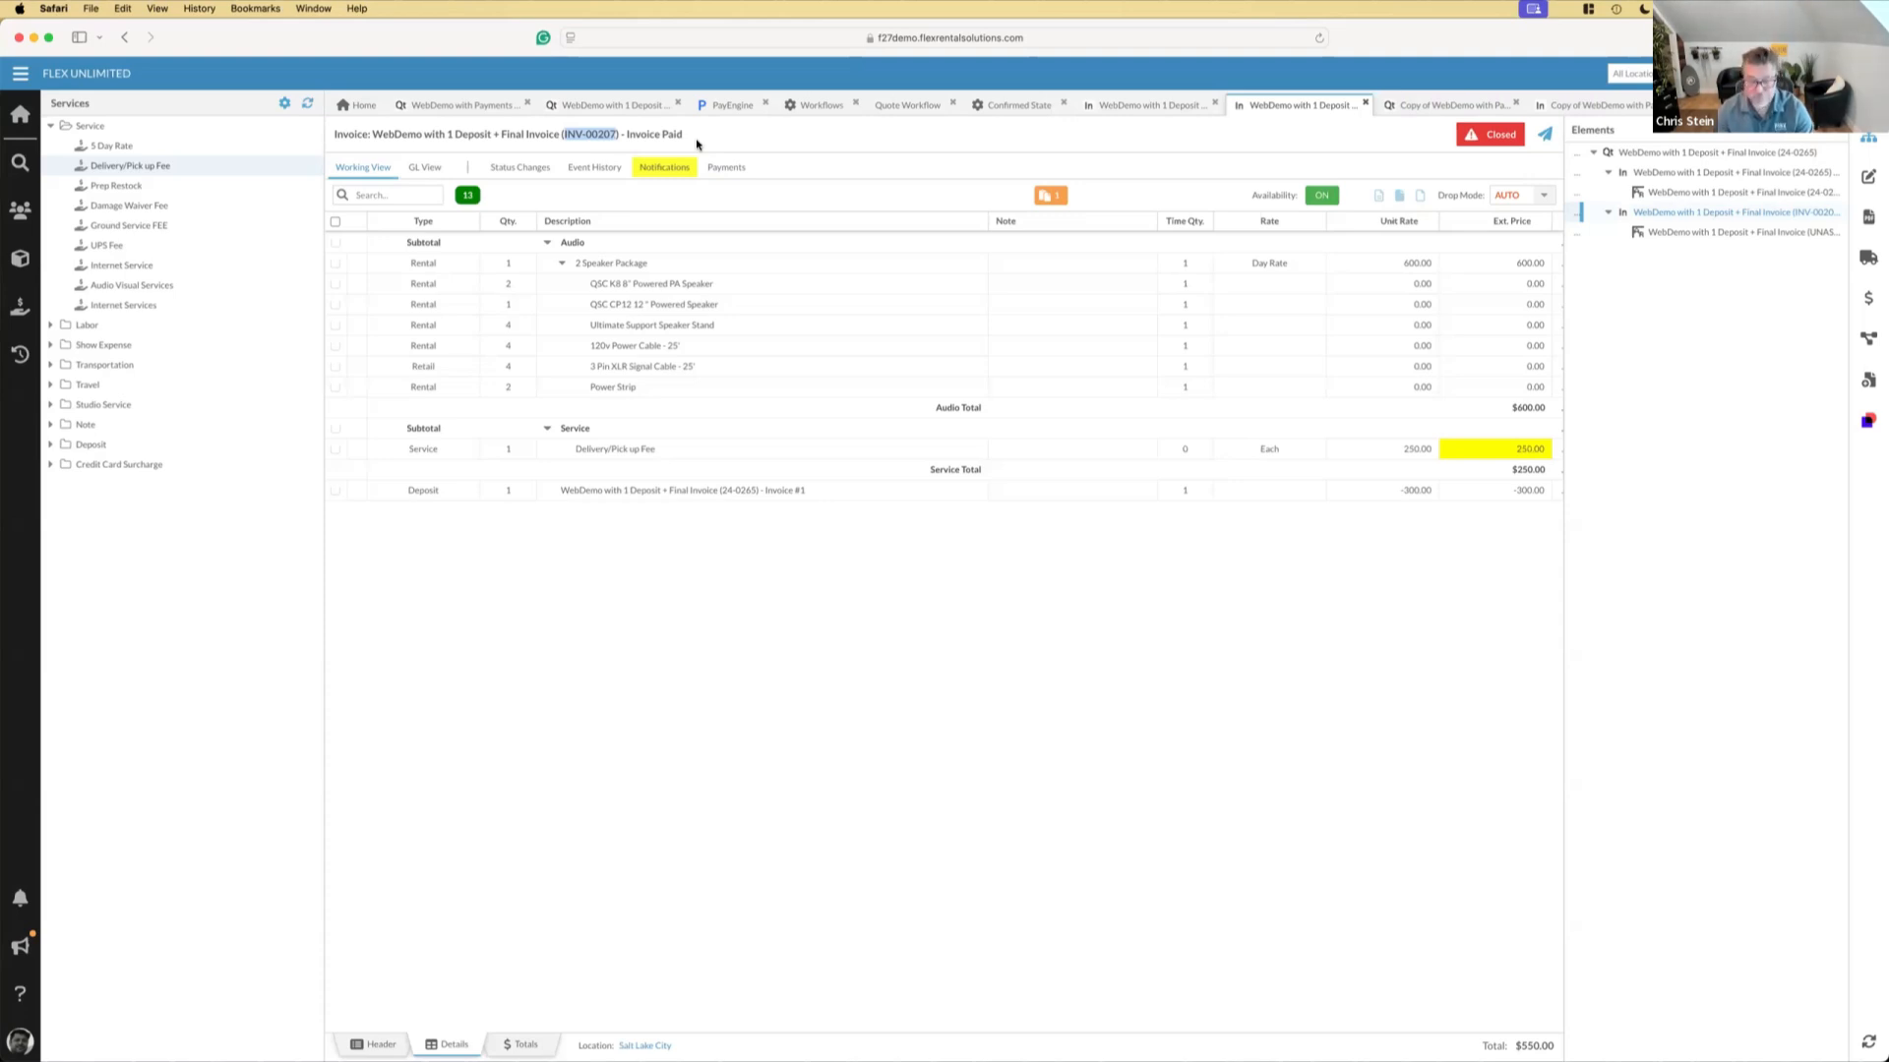
Switch to Keynote, end the slideshow at the New Workflow Action slide, and return to the final invoice in Safari
key(super+Tab)
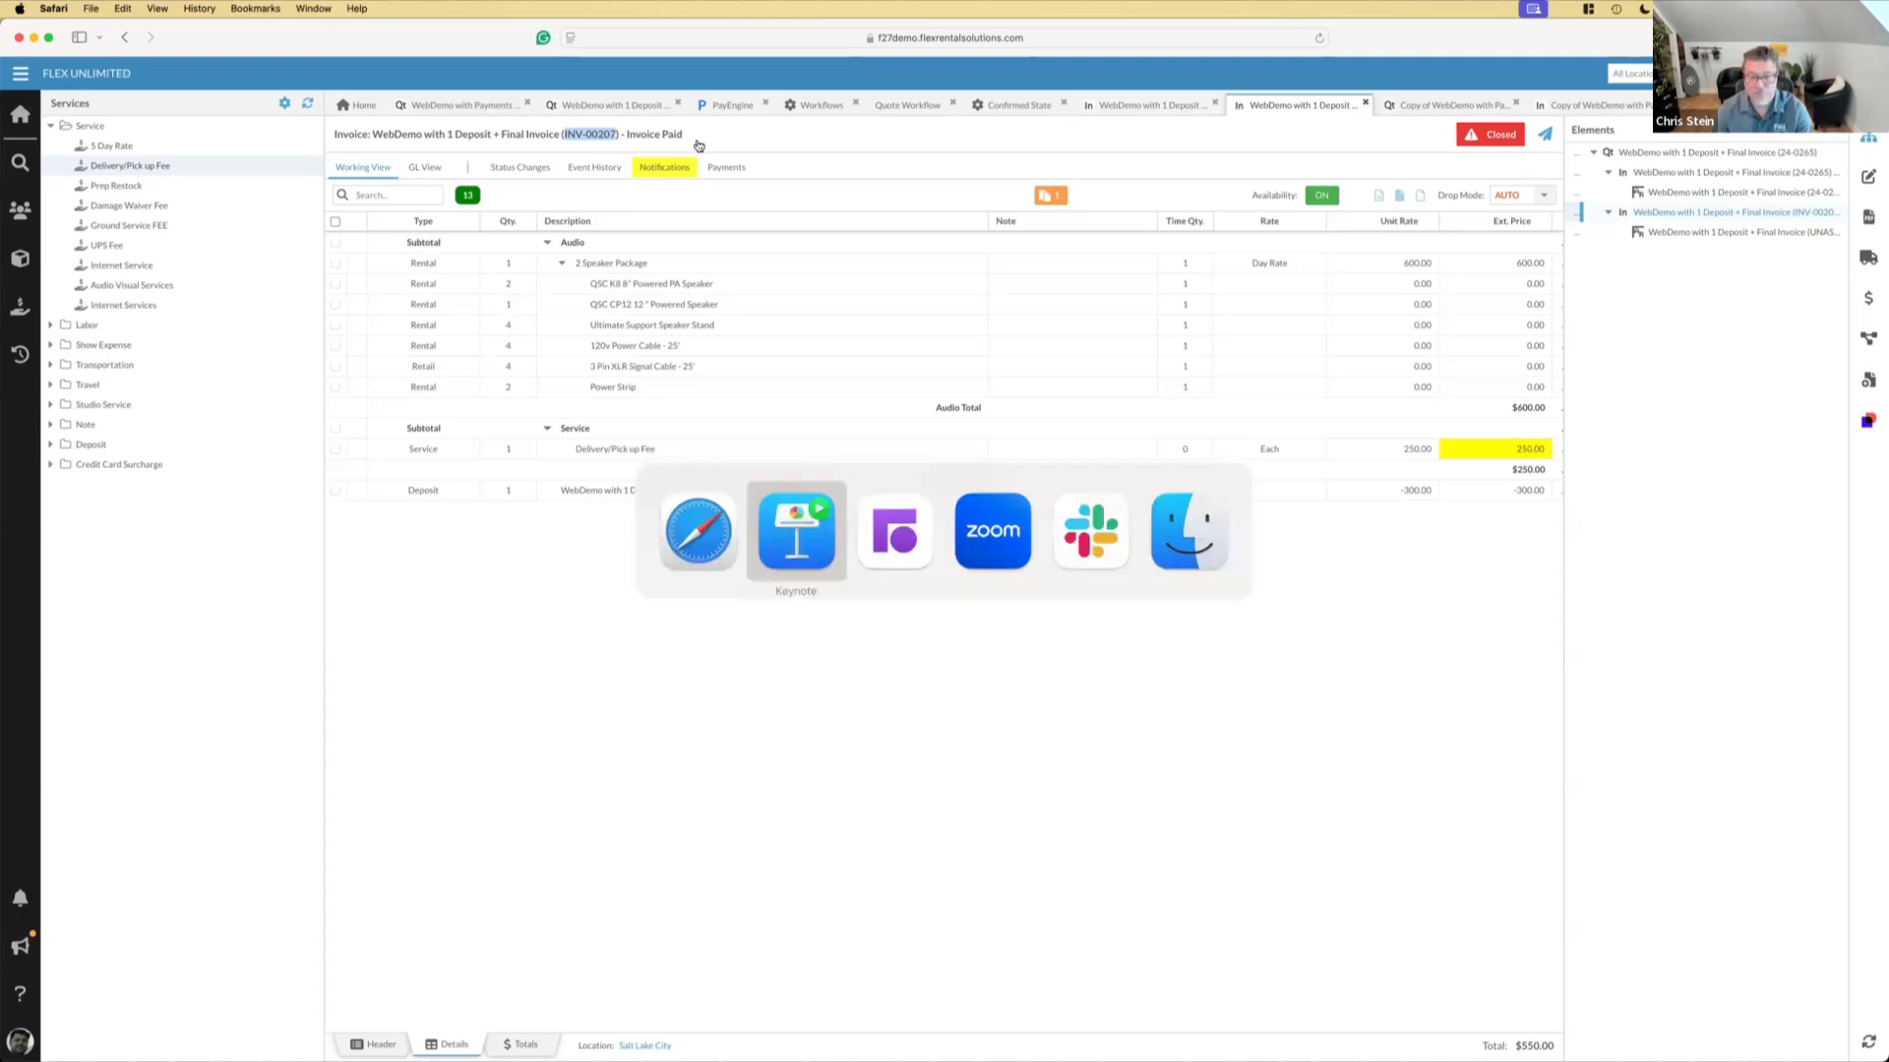
key(Right)
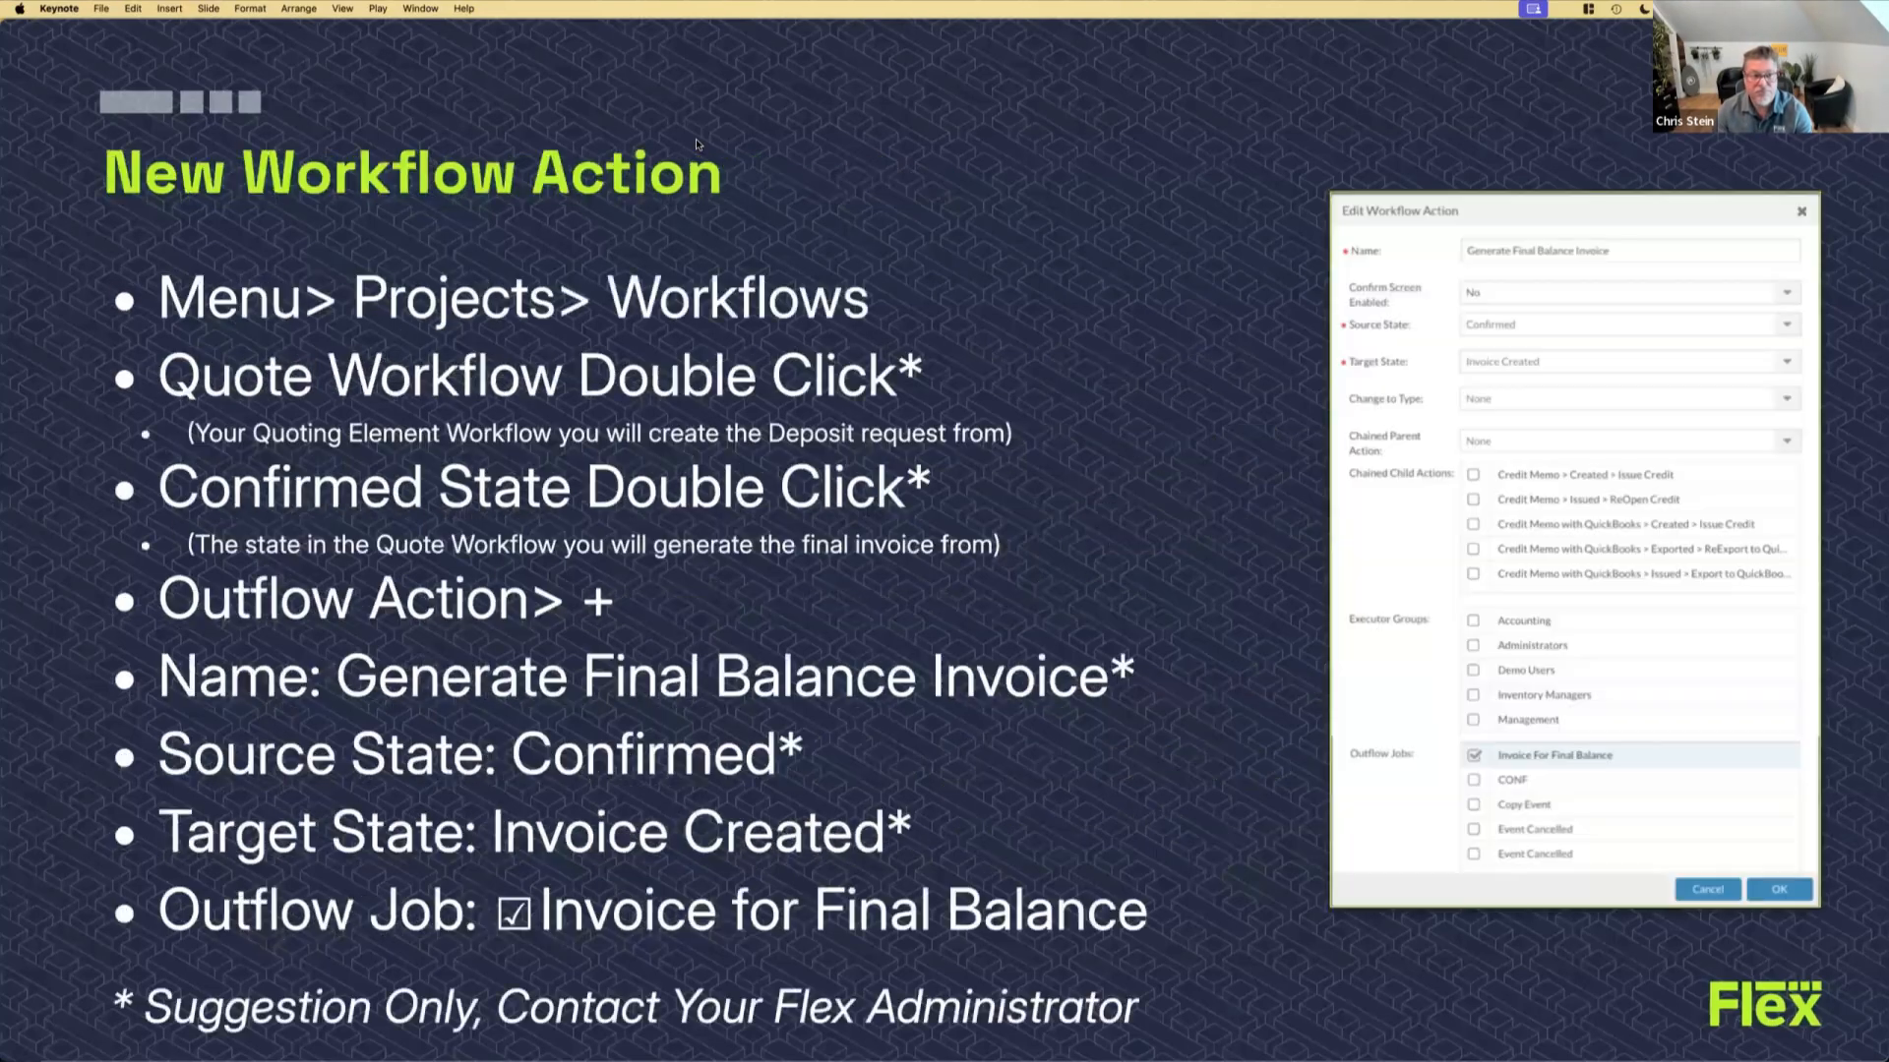
key(Escape)
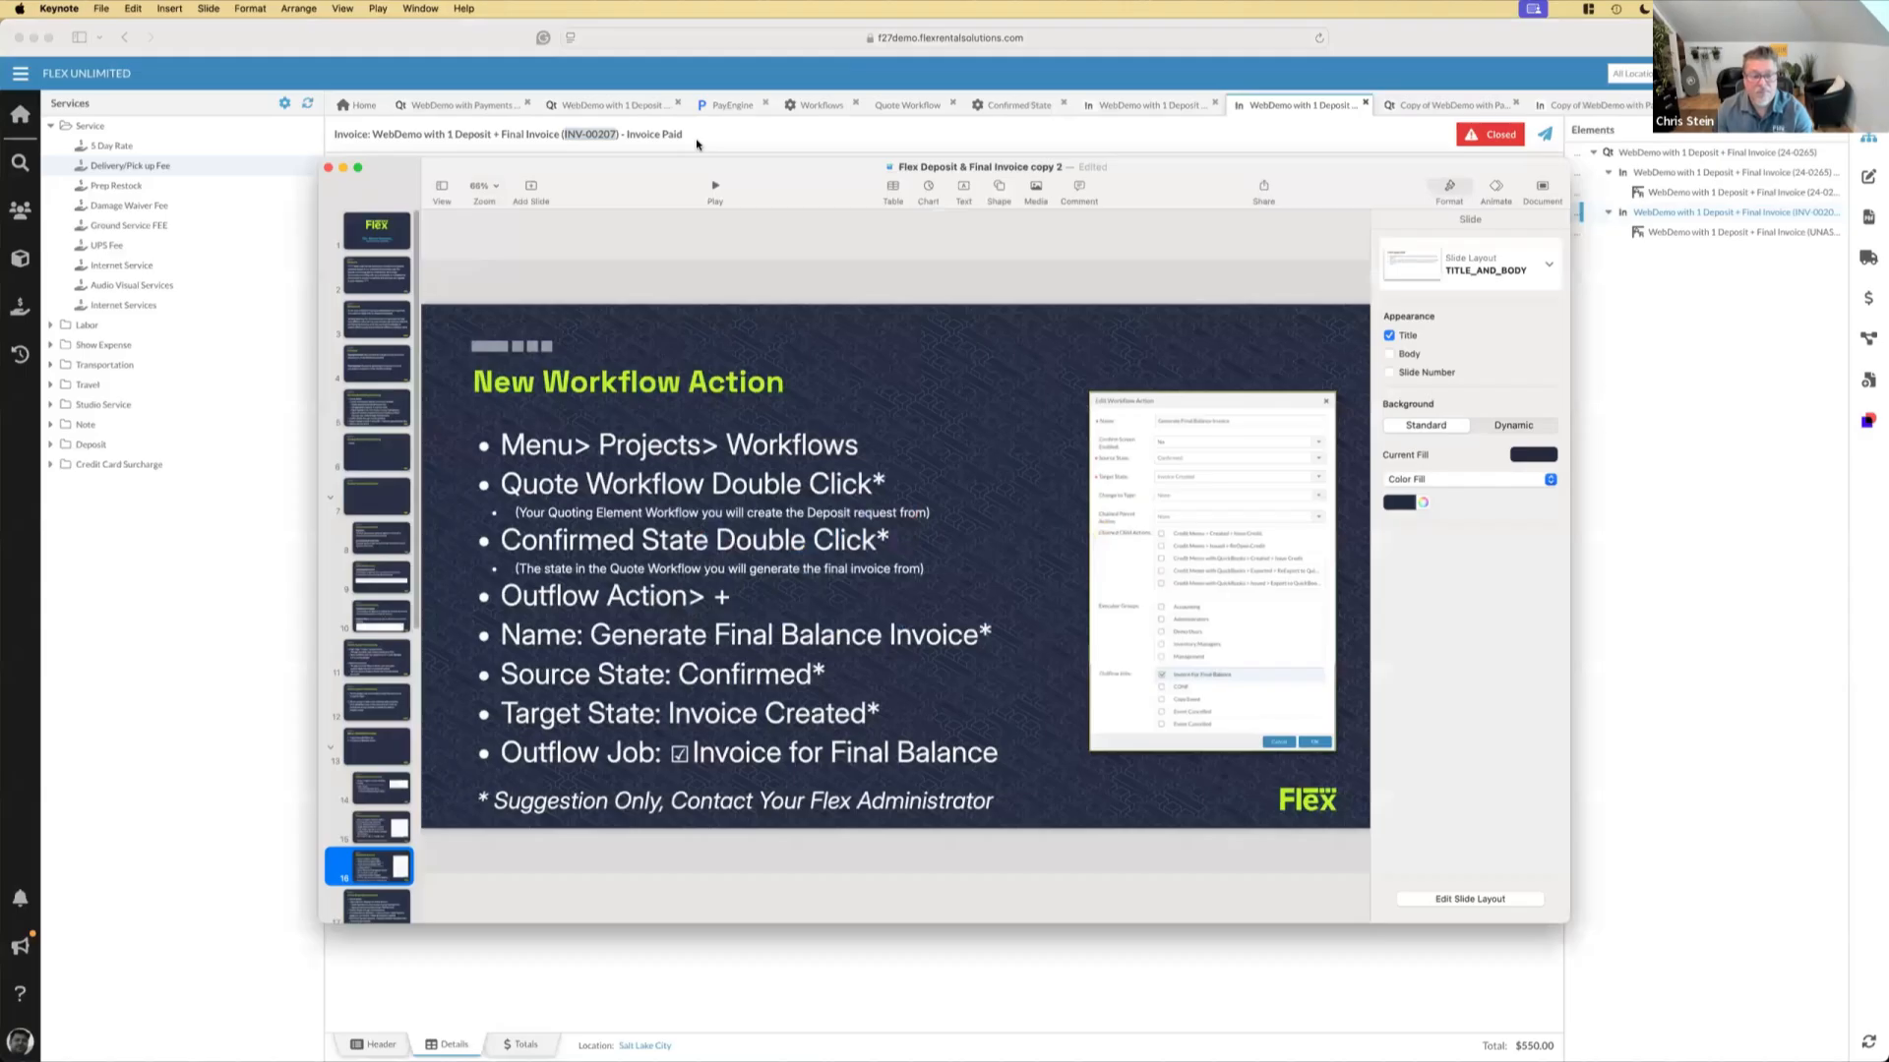
click(701, 143)
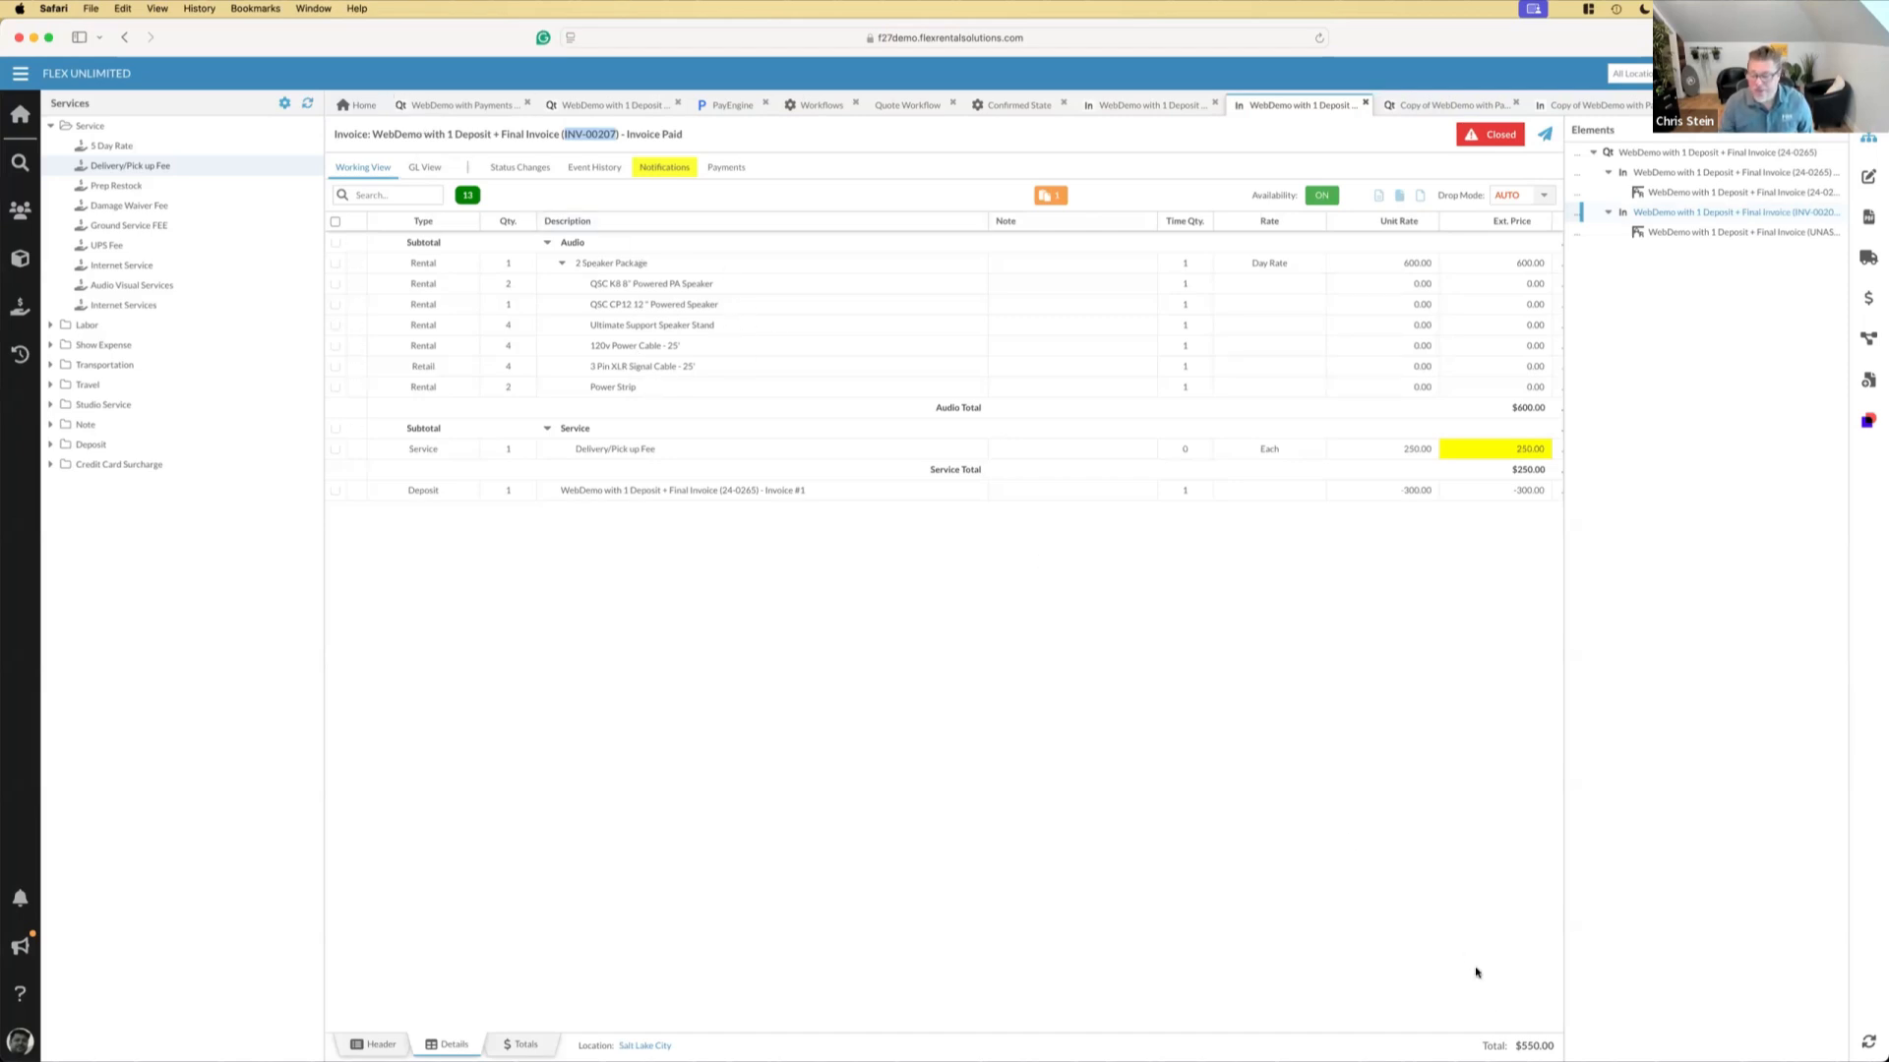
Check the final invoice's total against the WebDemo with 1 Deposit + Final Invoice quote
mouse_move(1530, 1047)
click(1516, 1045)
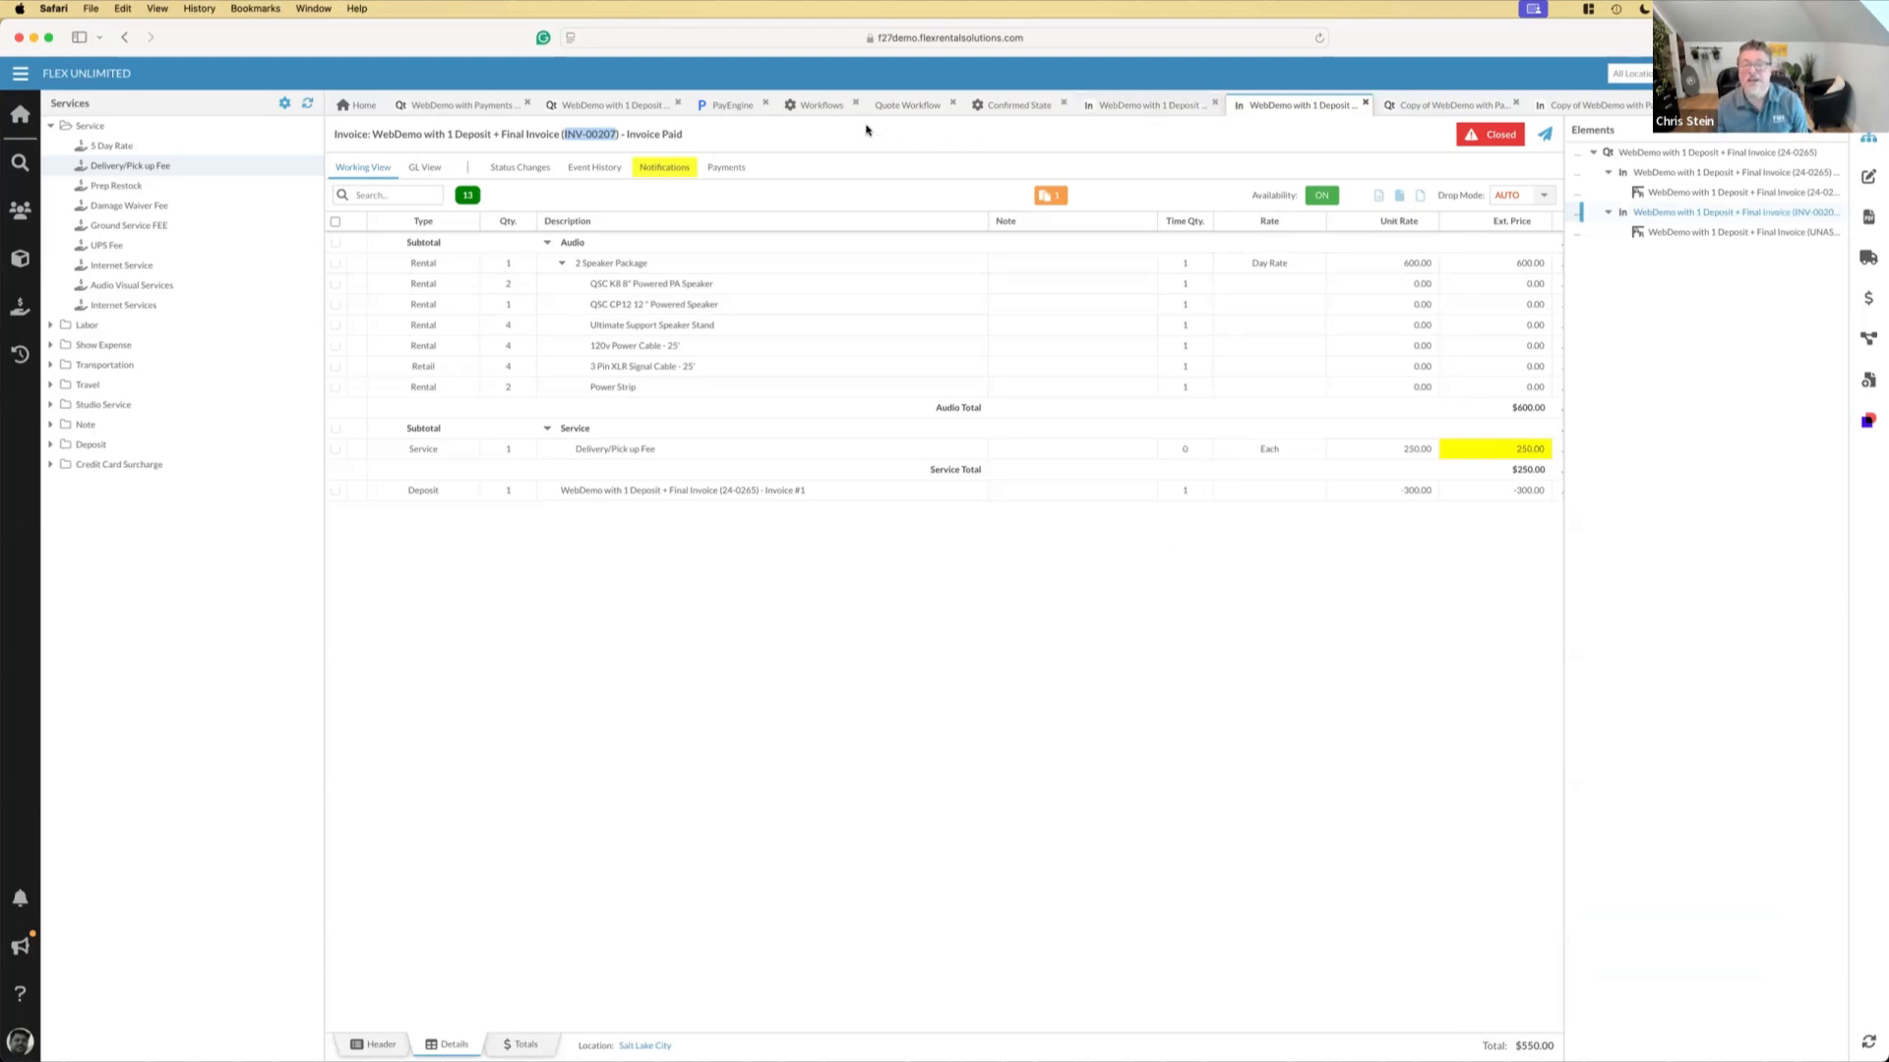
click(615, 109)
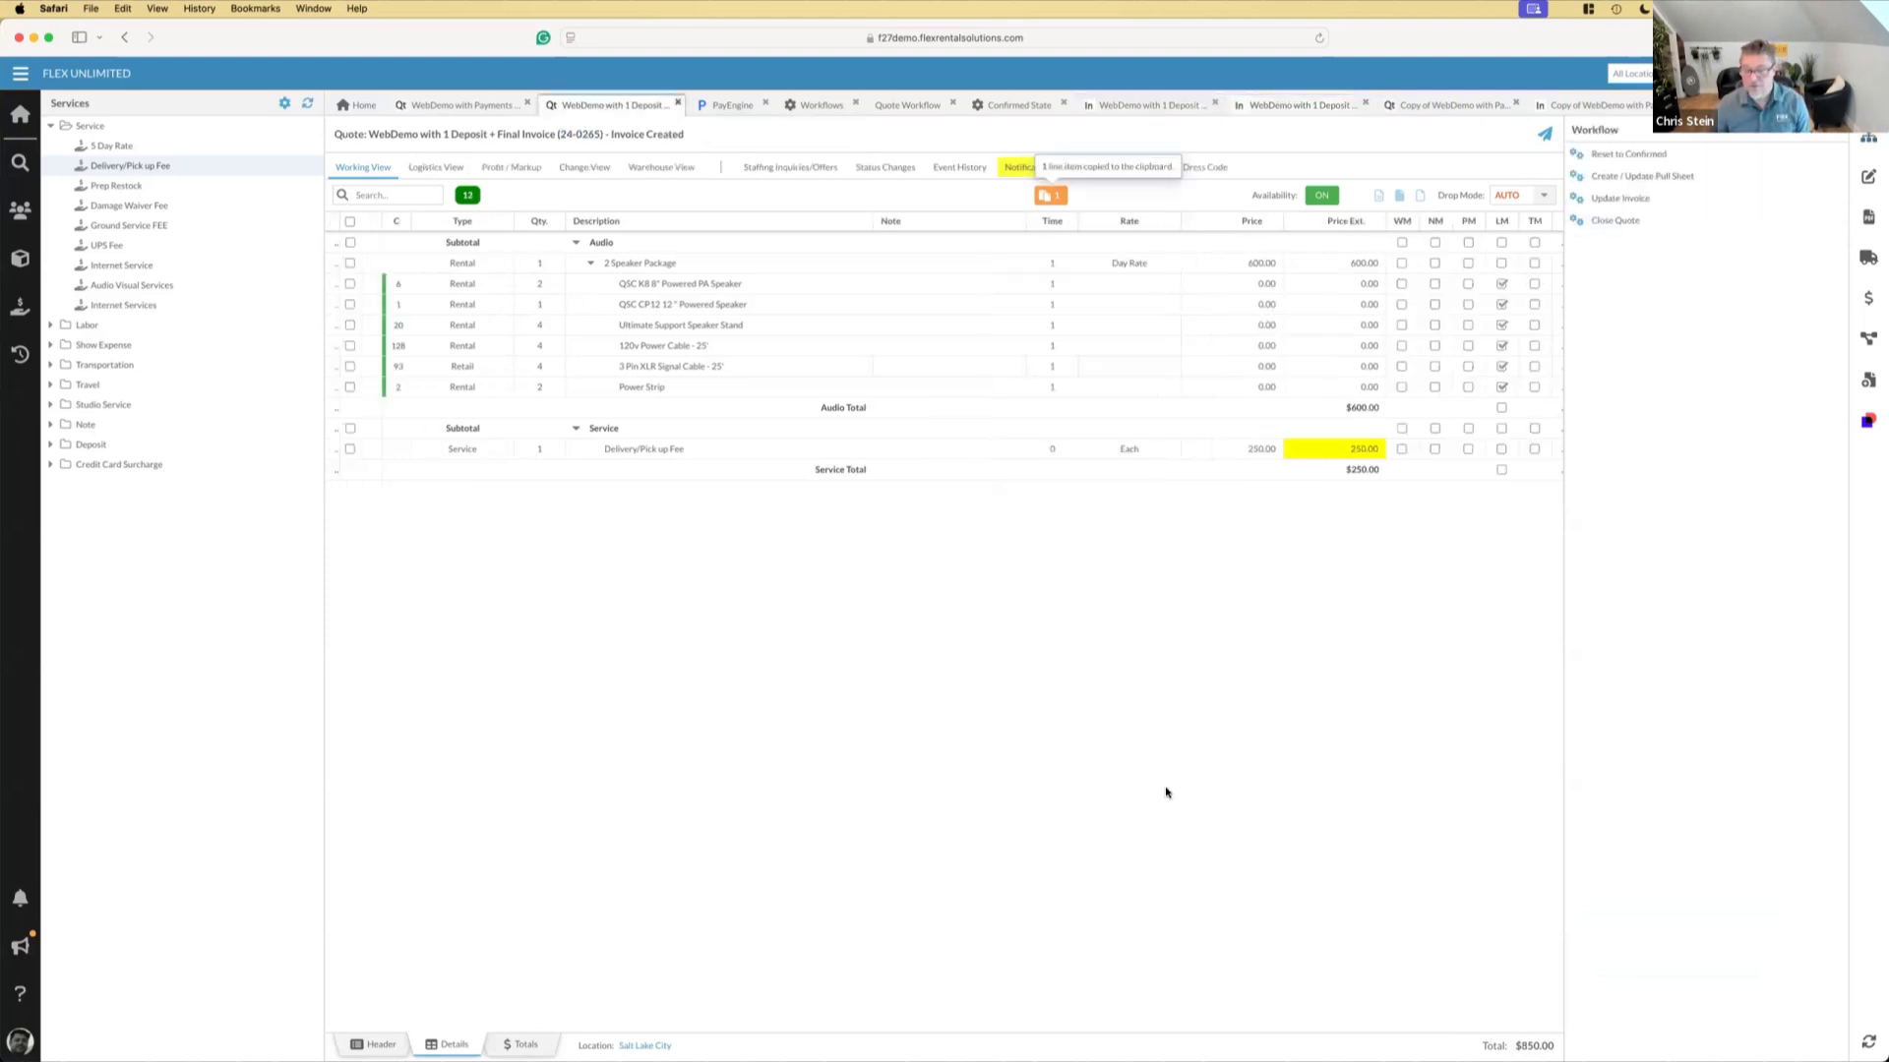
Return to the WebDemo with Payments only as Deposit quote and show its working view
click(482, 111)
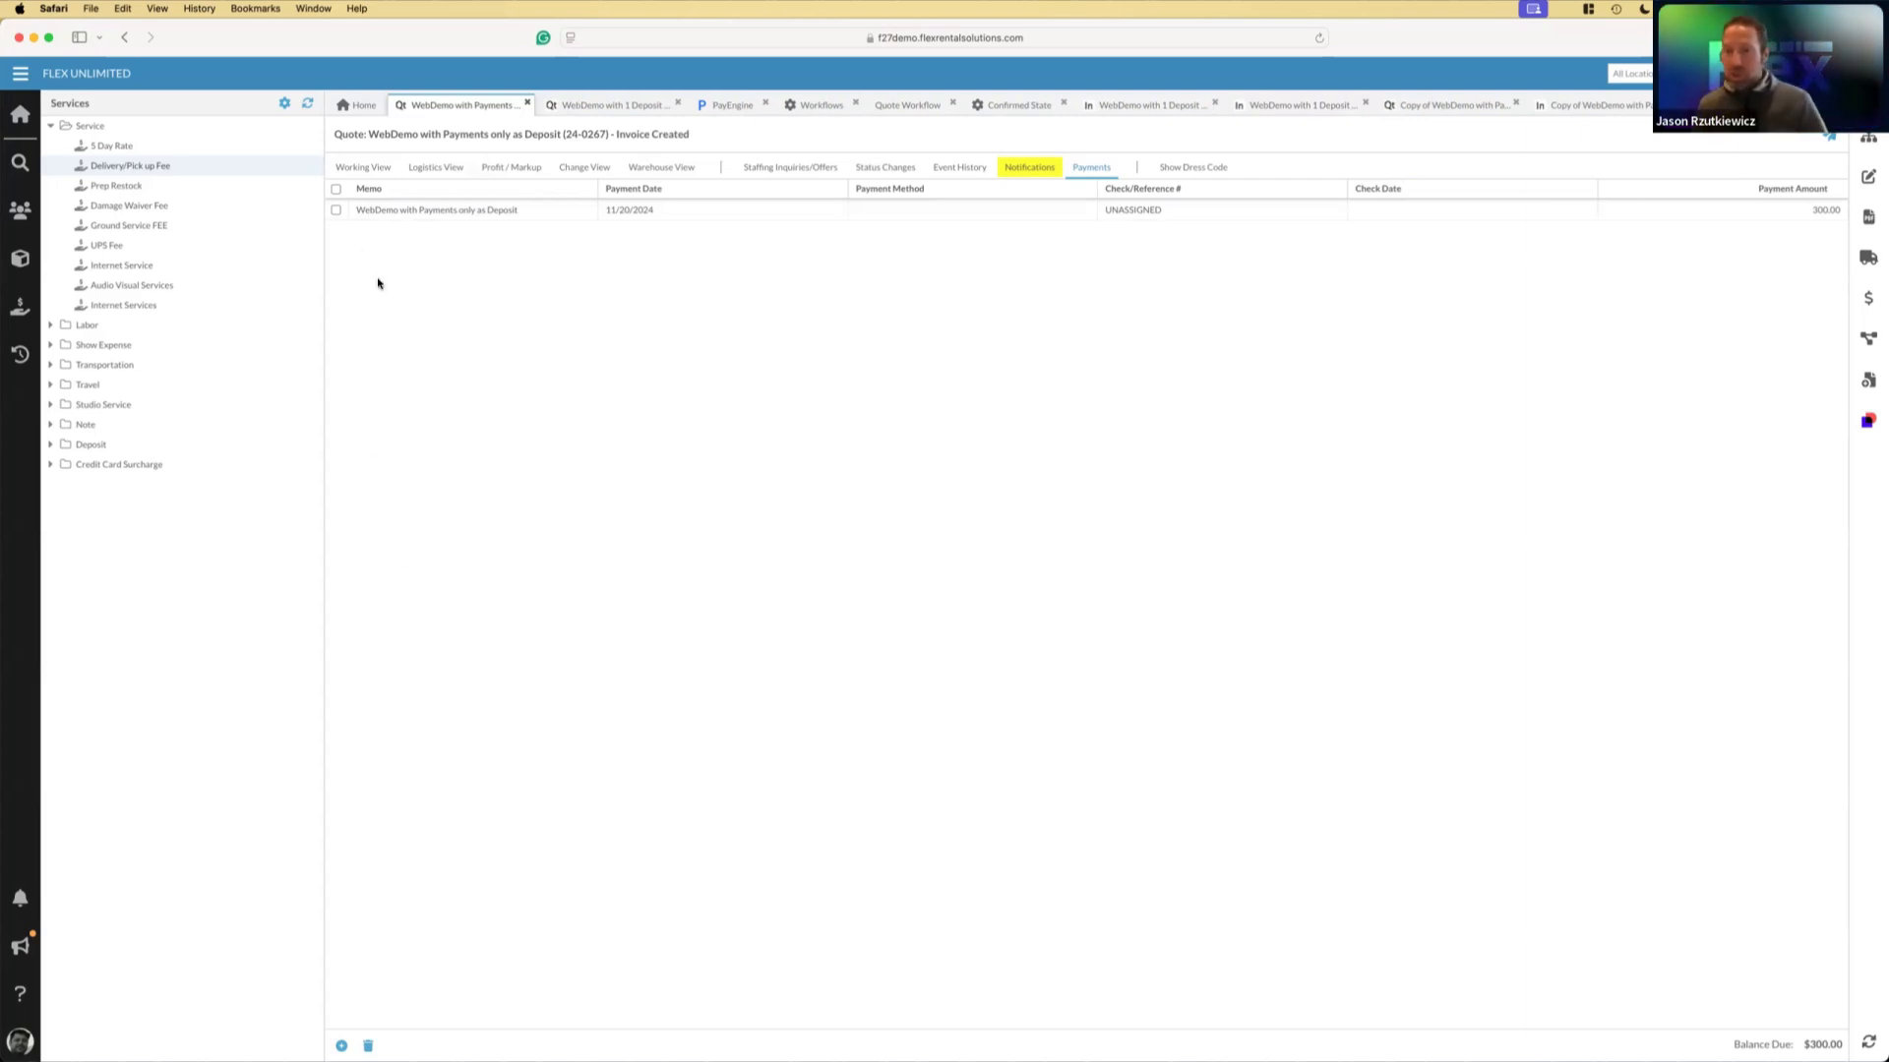
click(362, 171)
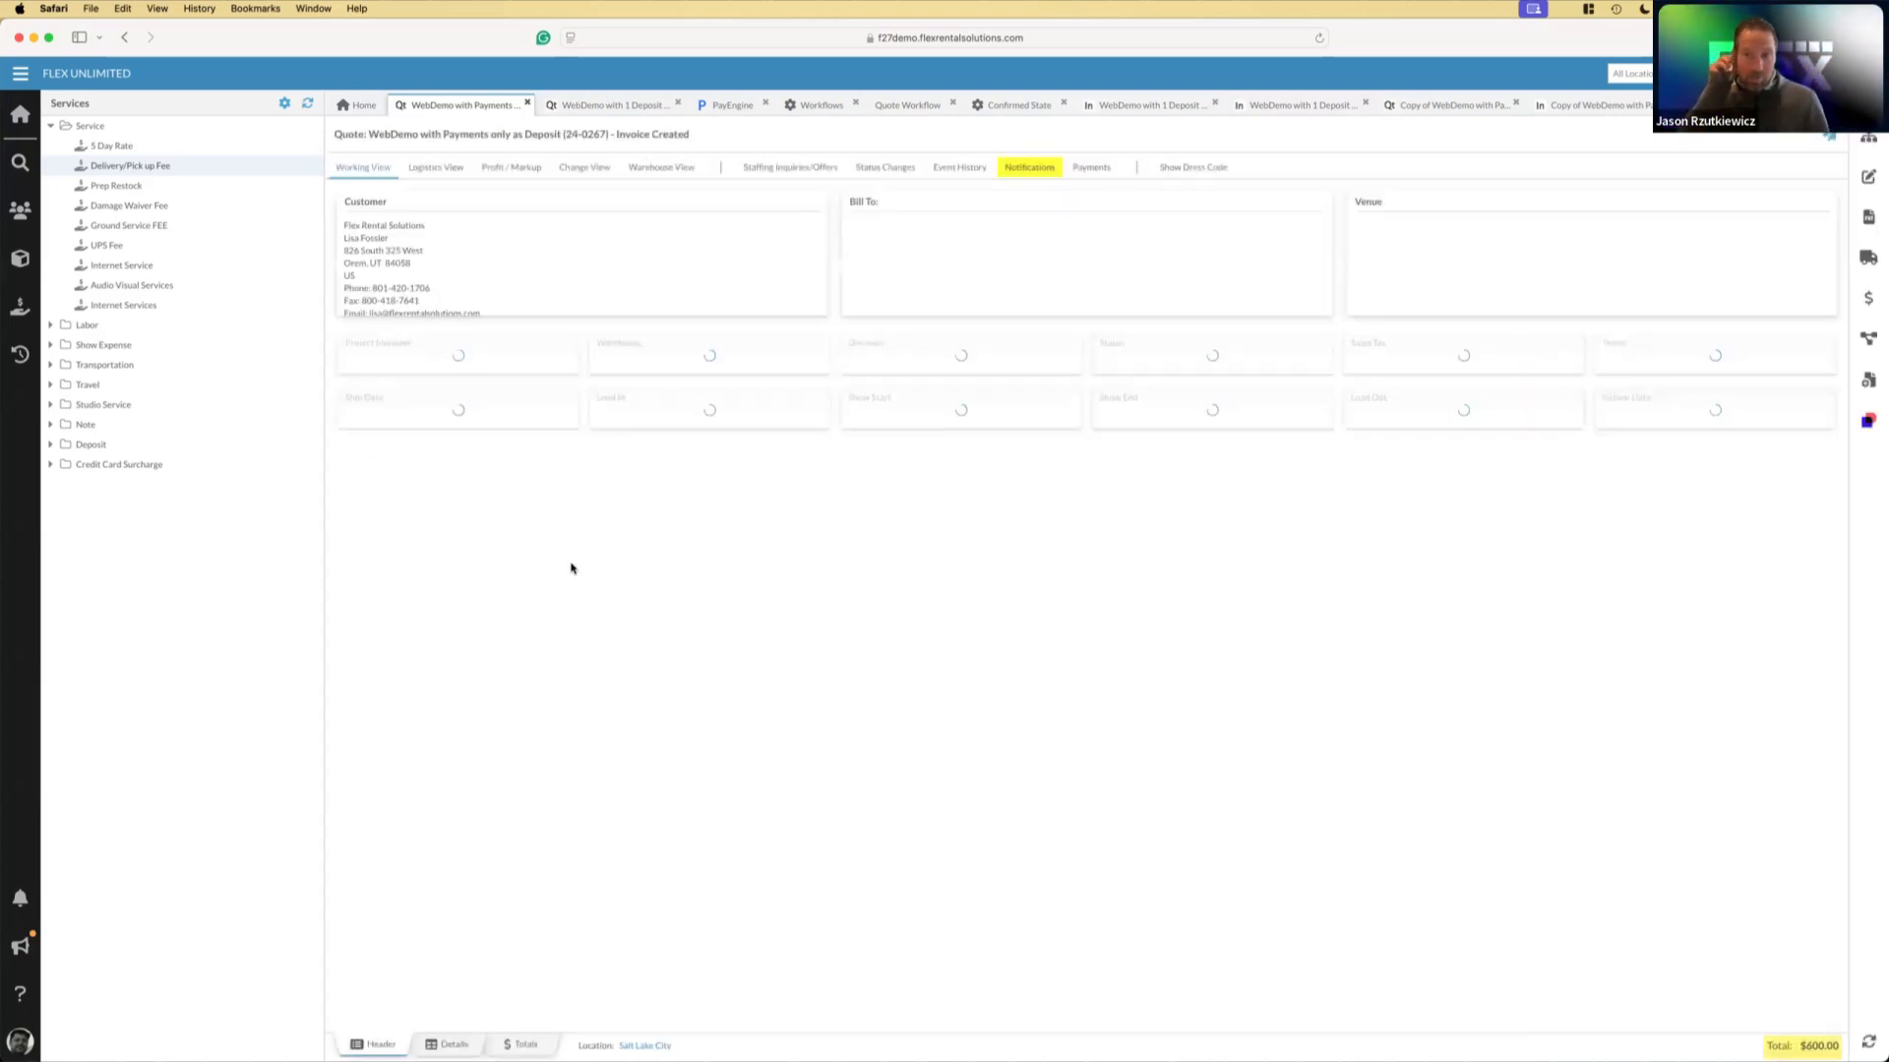